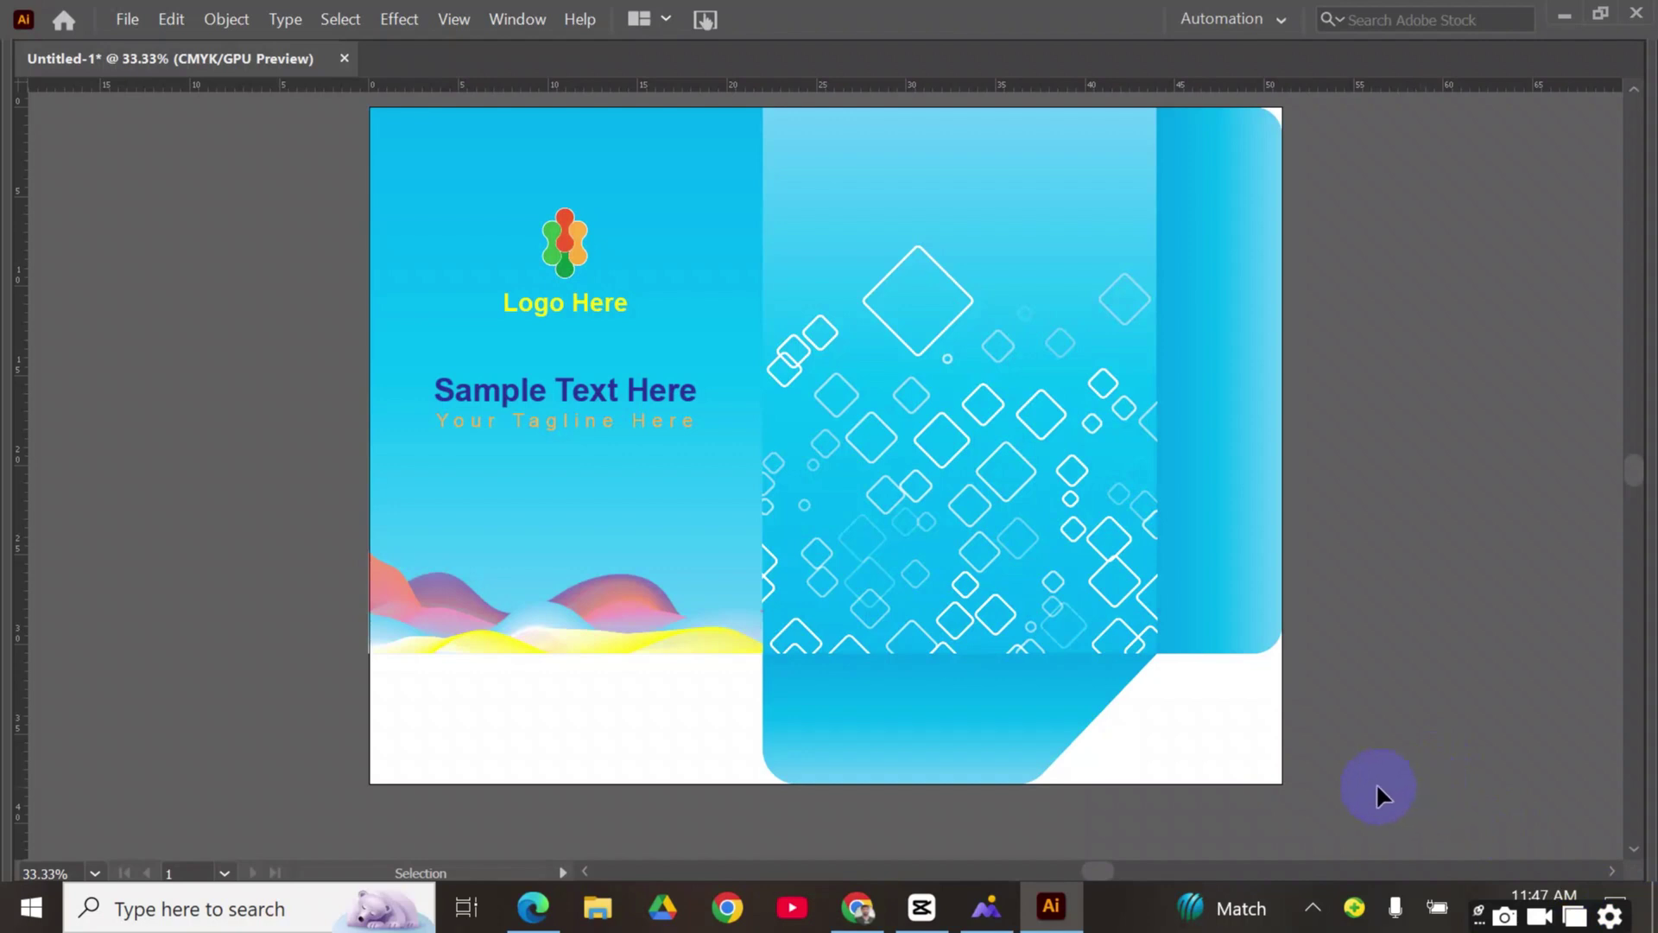
pyautogui.scroll(2, 1375, 782)
pyautogui.scroll(-2, 1376, 783)
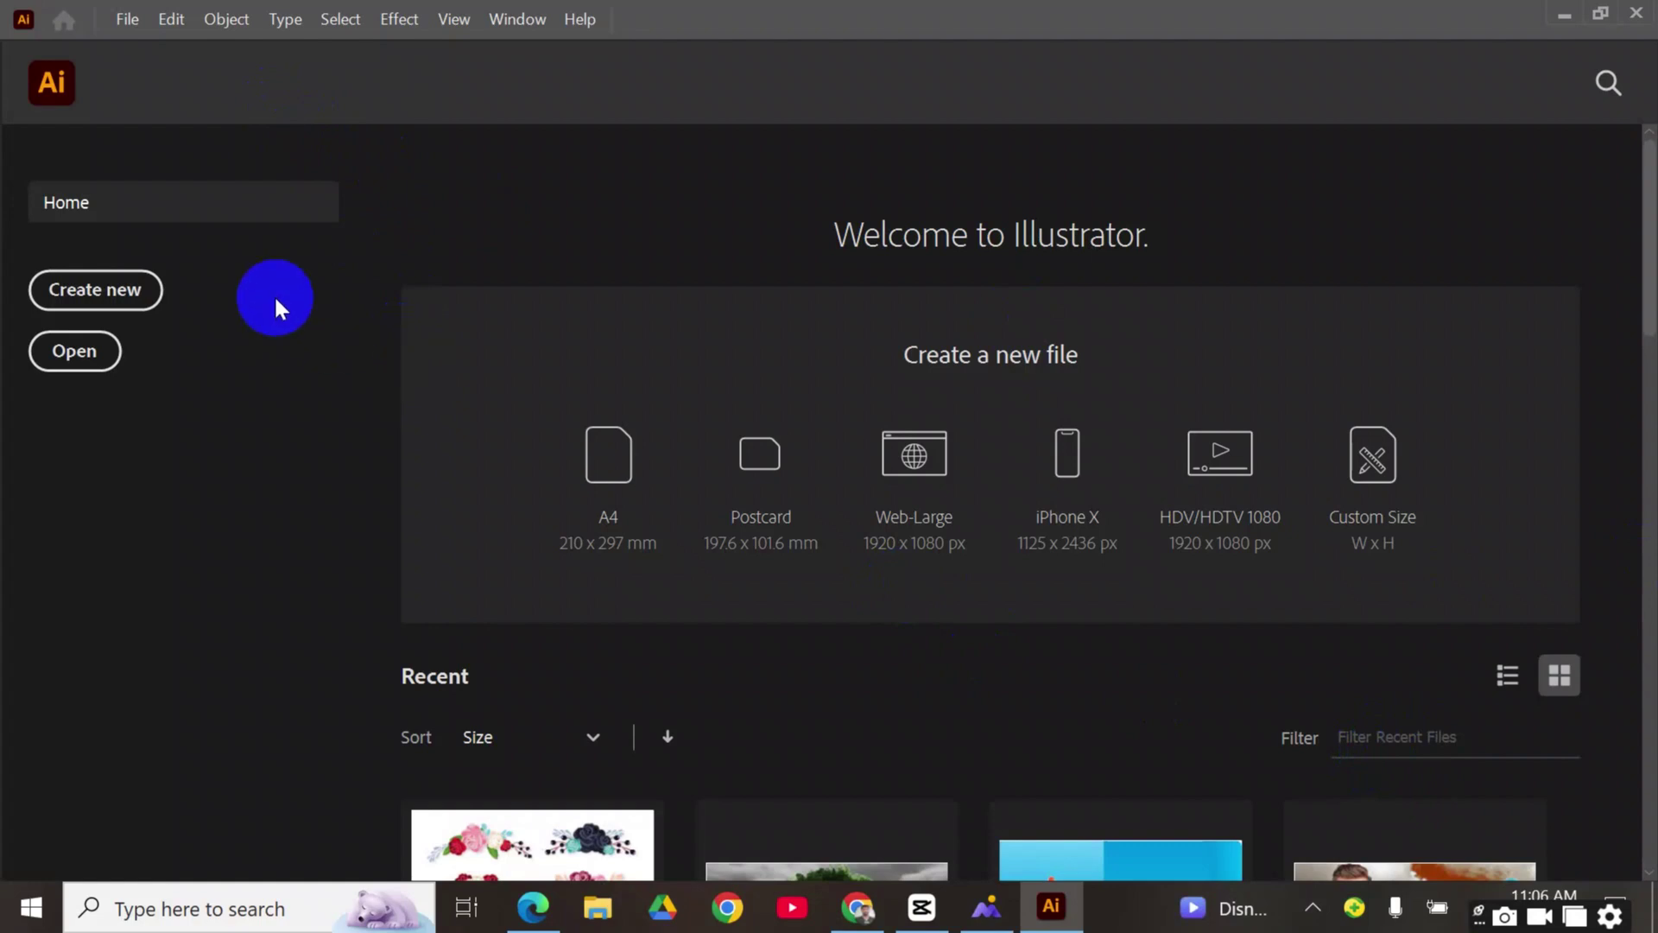
# Create a new 51 x 37.8 cm landscape document in centimeters with CMYK color and 300 ppi raster effects
pyautogui.click(127, 19)
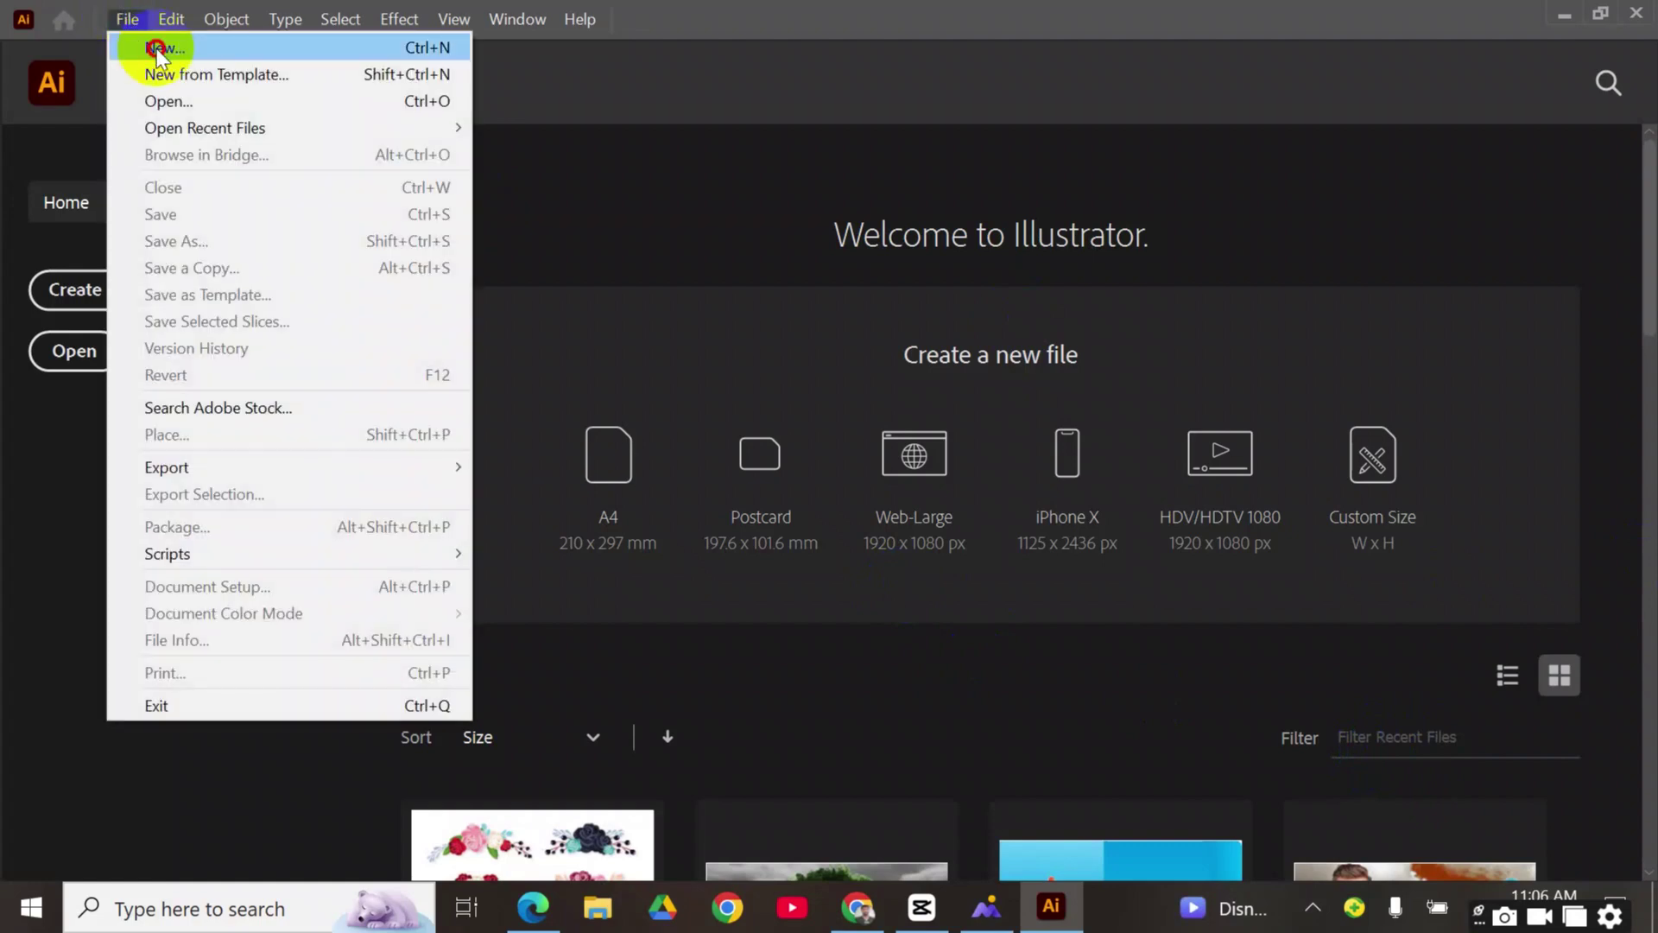
pyautogui.click(157, 50)
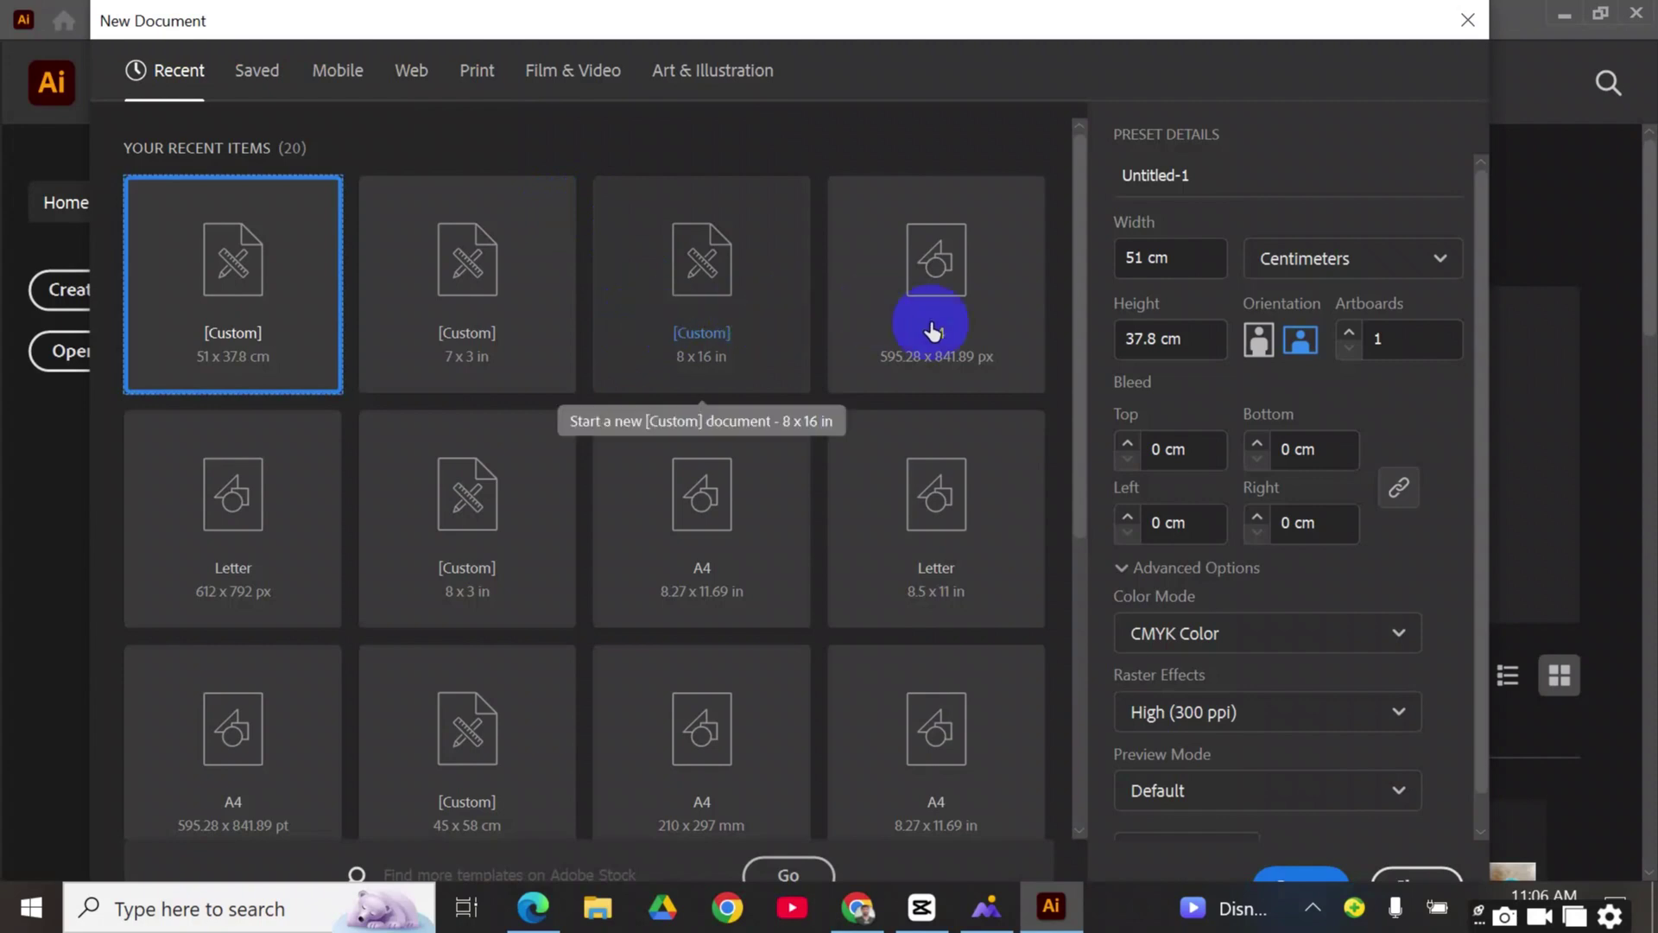
pyautogui.click(1310, 268)
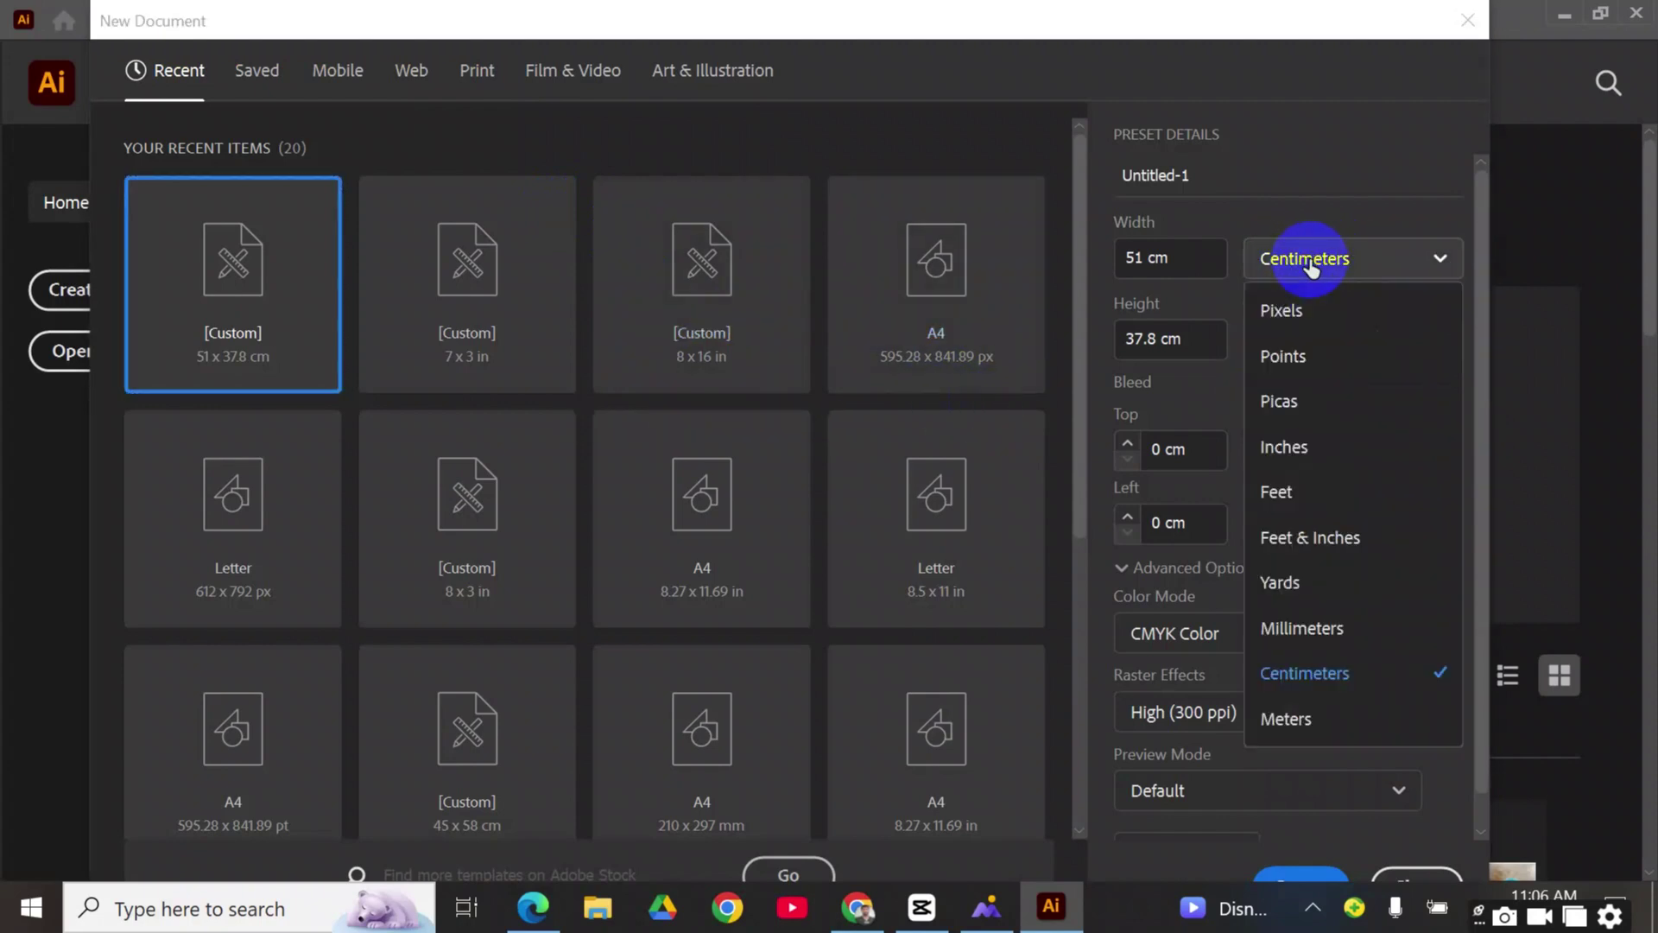
pyautogui.click(1334, 672)
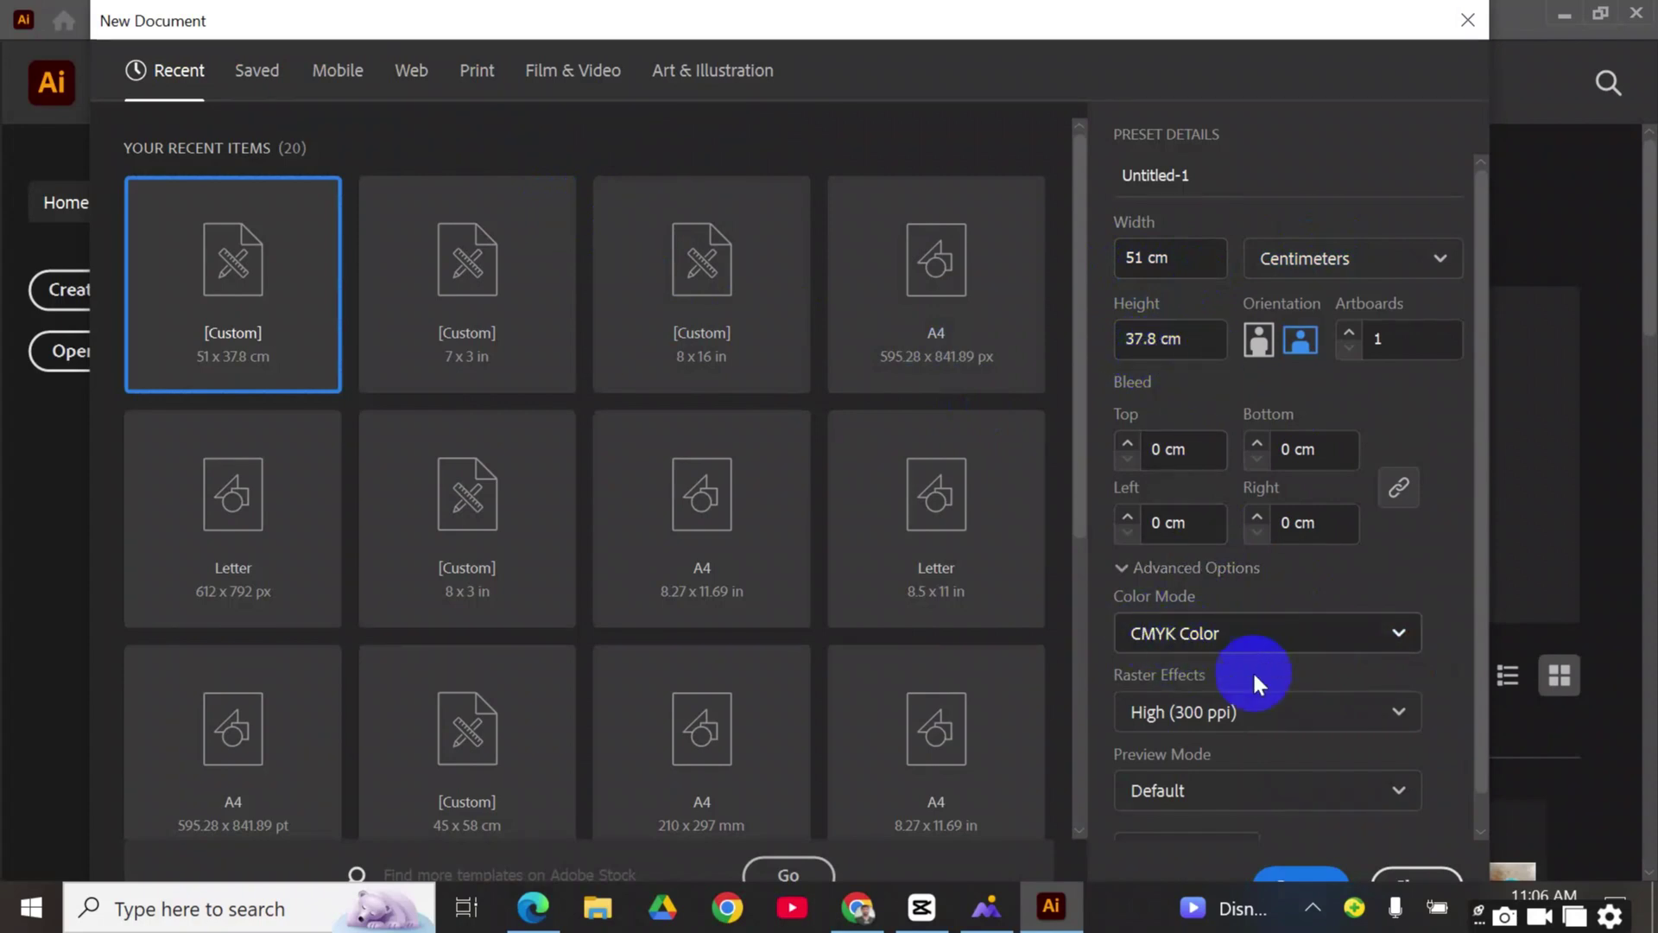
pyautogui.click(1296, 882)
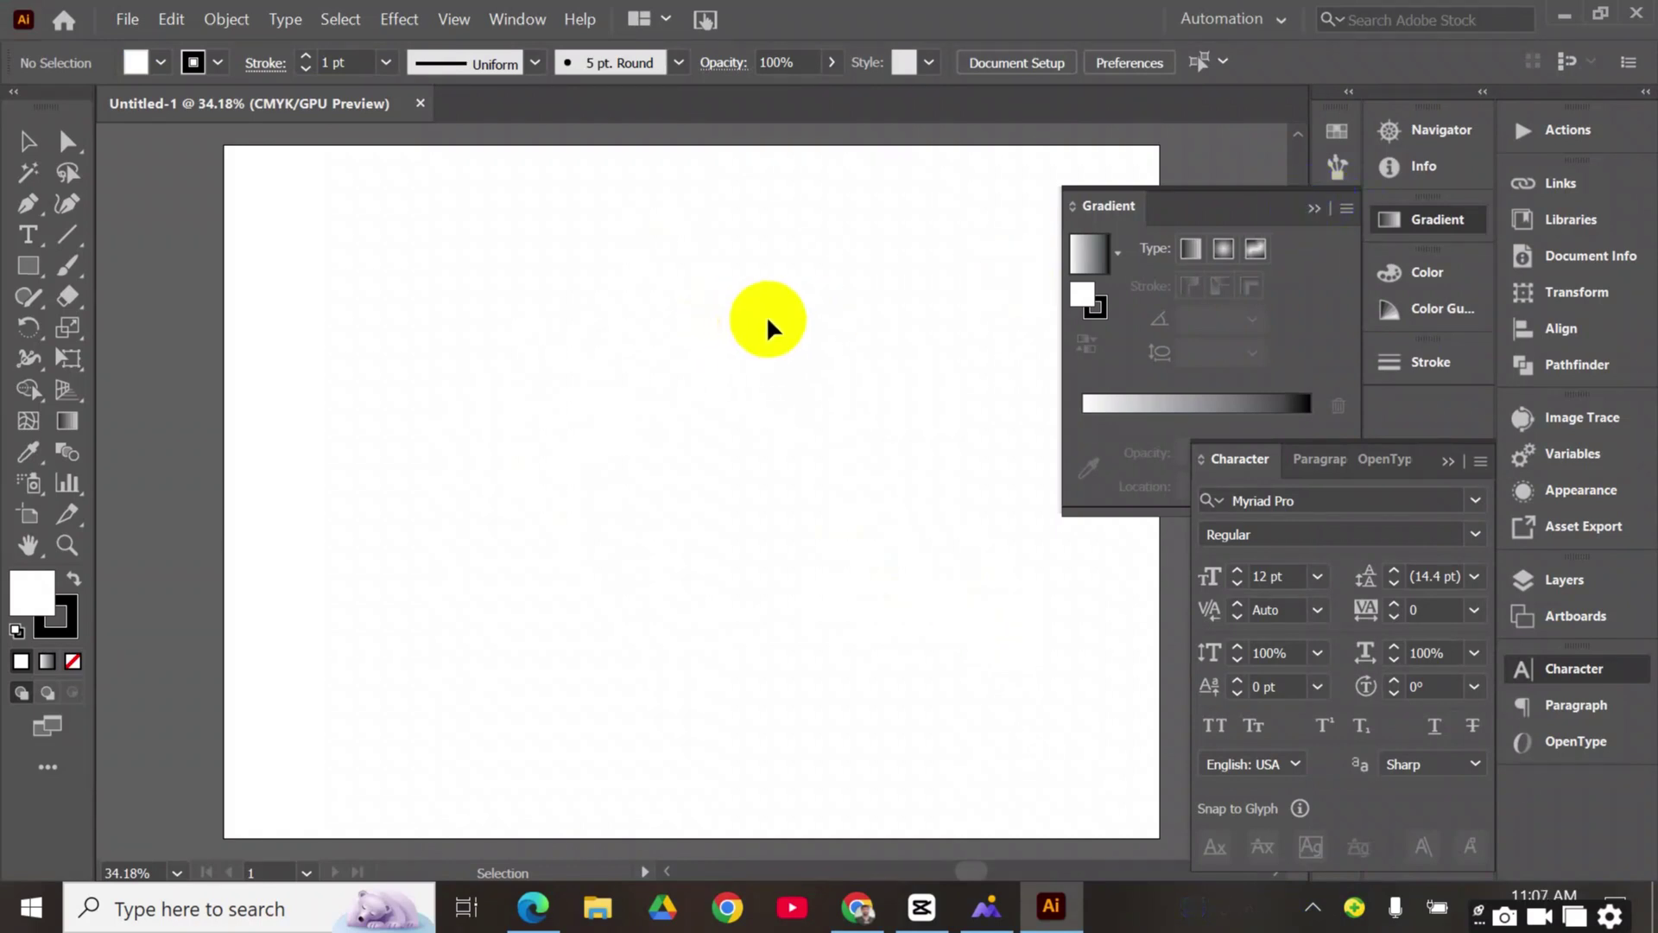
# Draw a rectangle 22 cm wide and 30.5 cm high with no fill on the artboard
pyautogui.click(1316, 209)
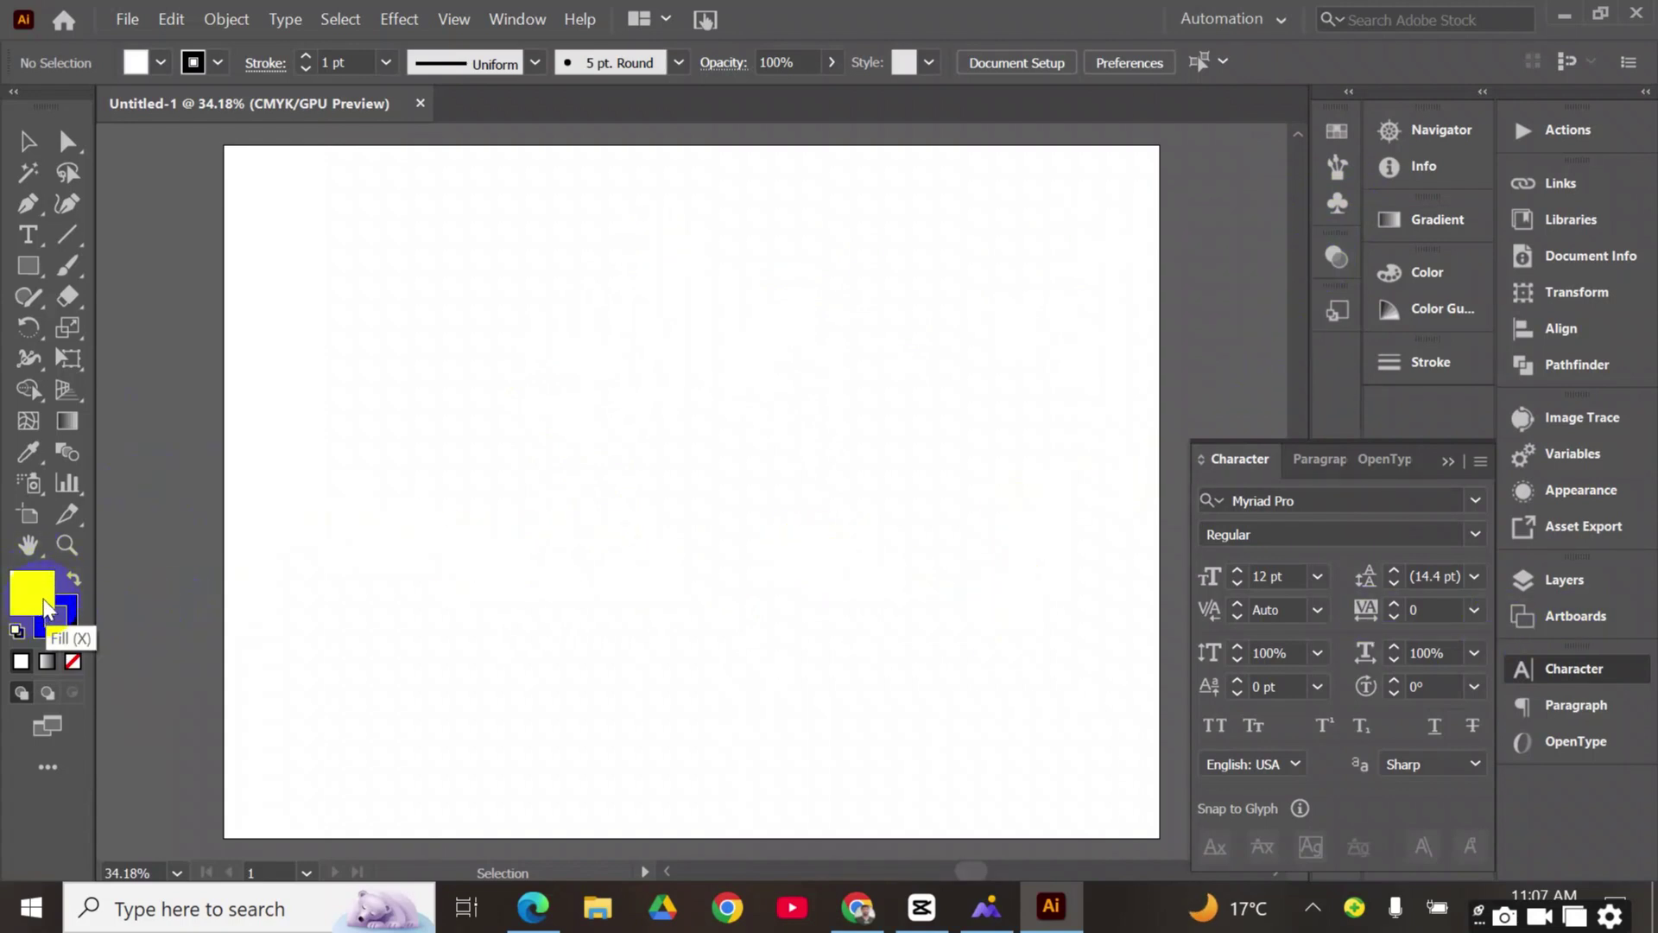
pyautogui.click(74, 662)
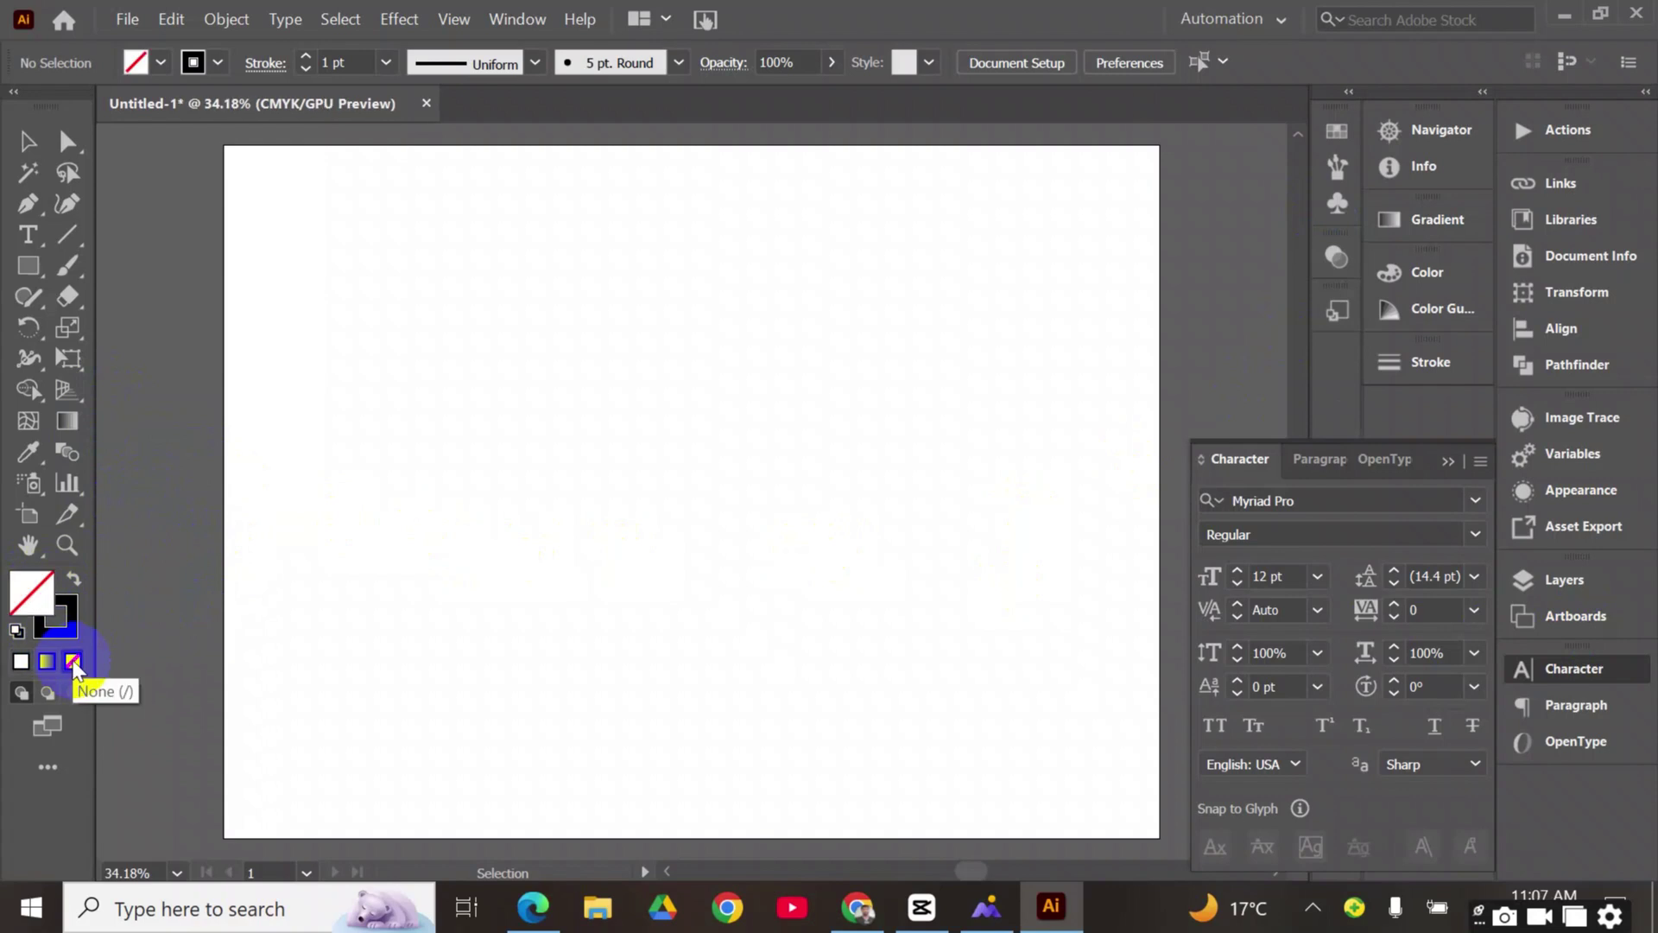
pyautogui.click(30, 267)
pyautogui.click(418, 279)
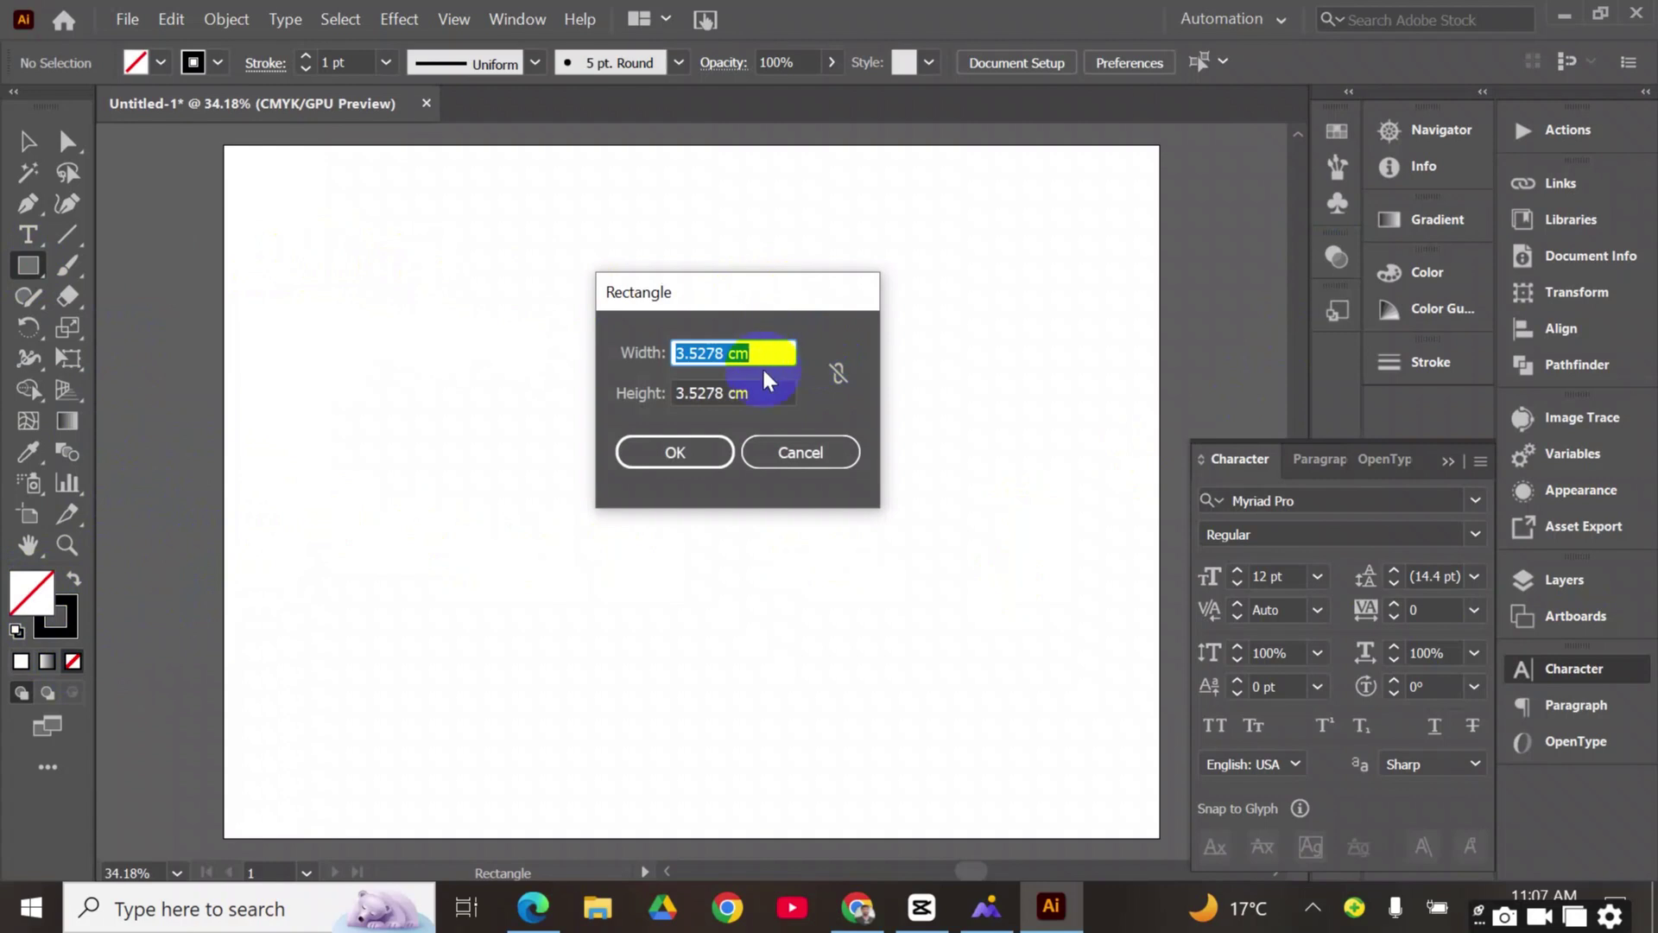
pyautogui.write('22')
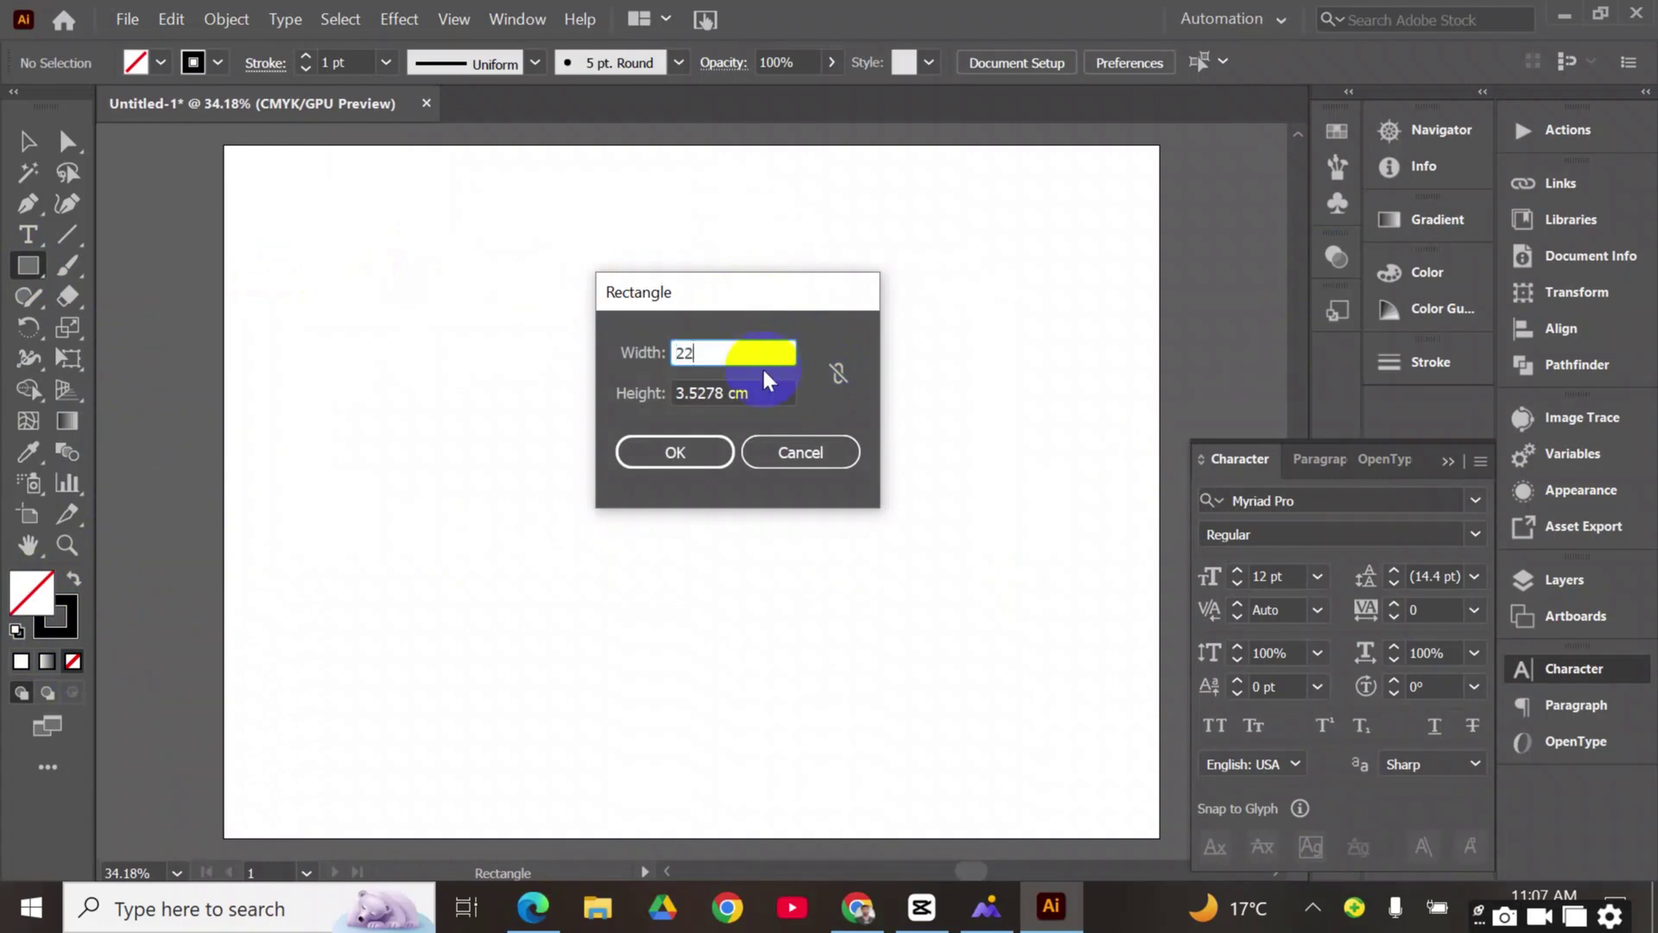
pyautogui.press('Tab')
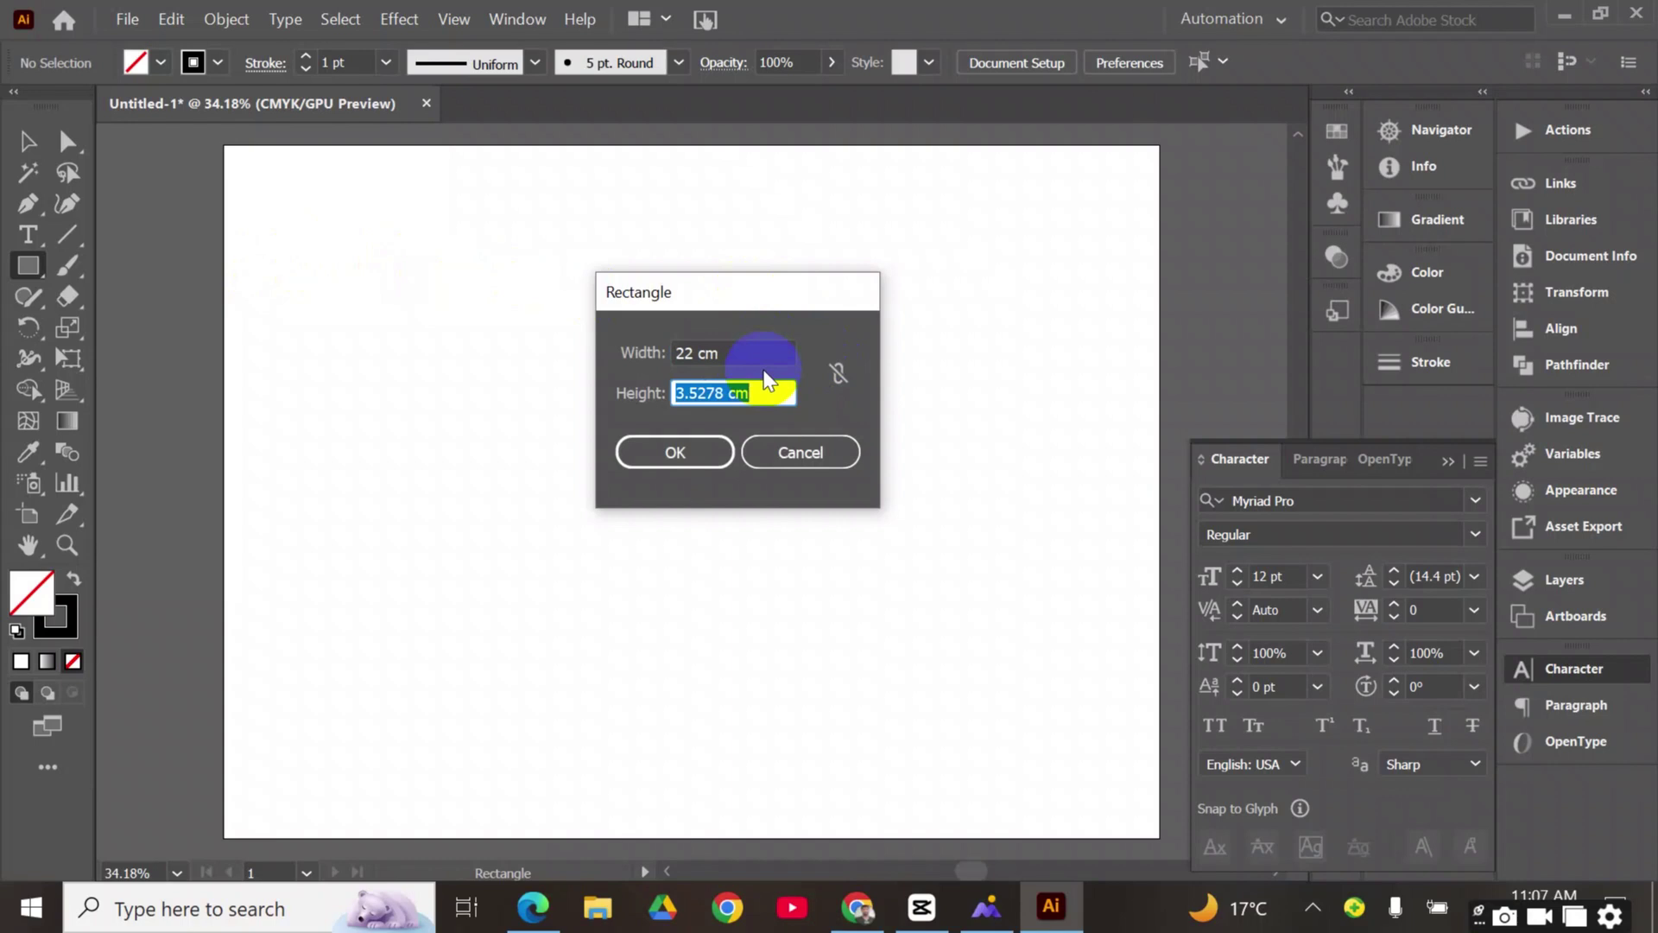
pyautogui.write('30.')
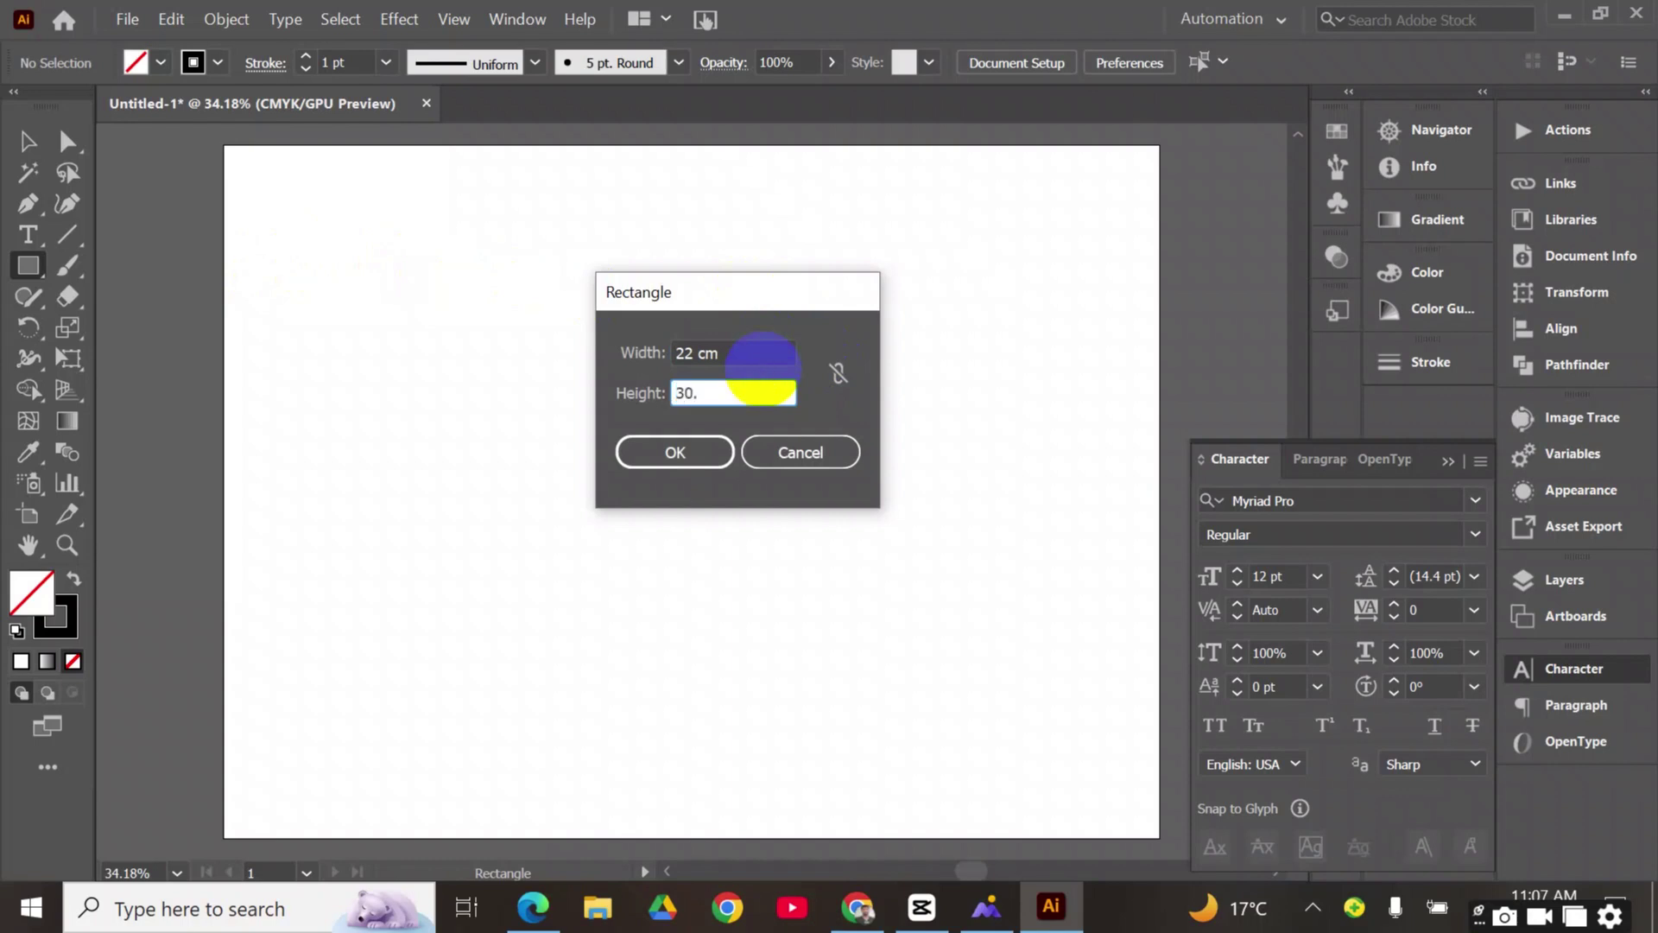
pyautogui.write('5')
pyautogui.click(682, 453)
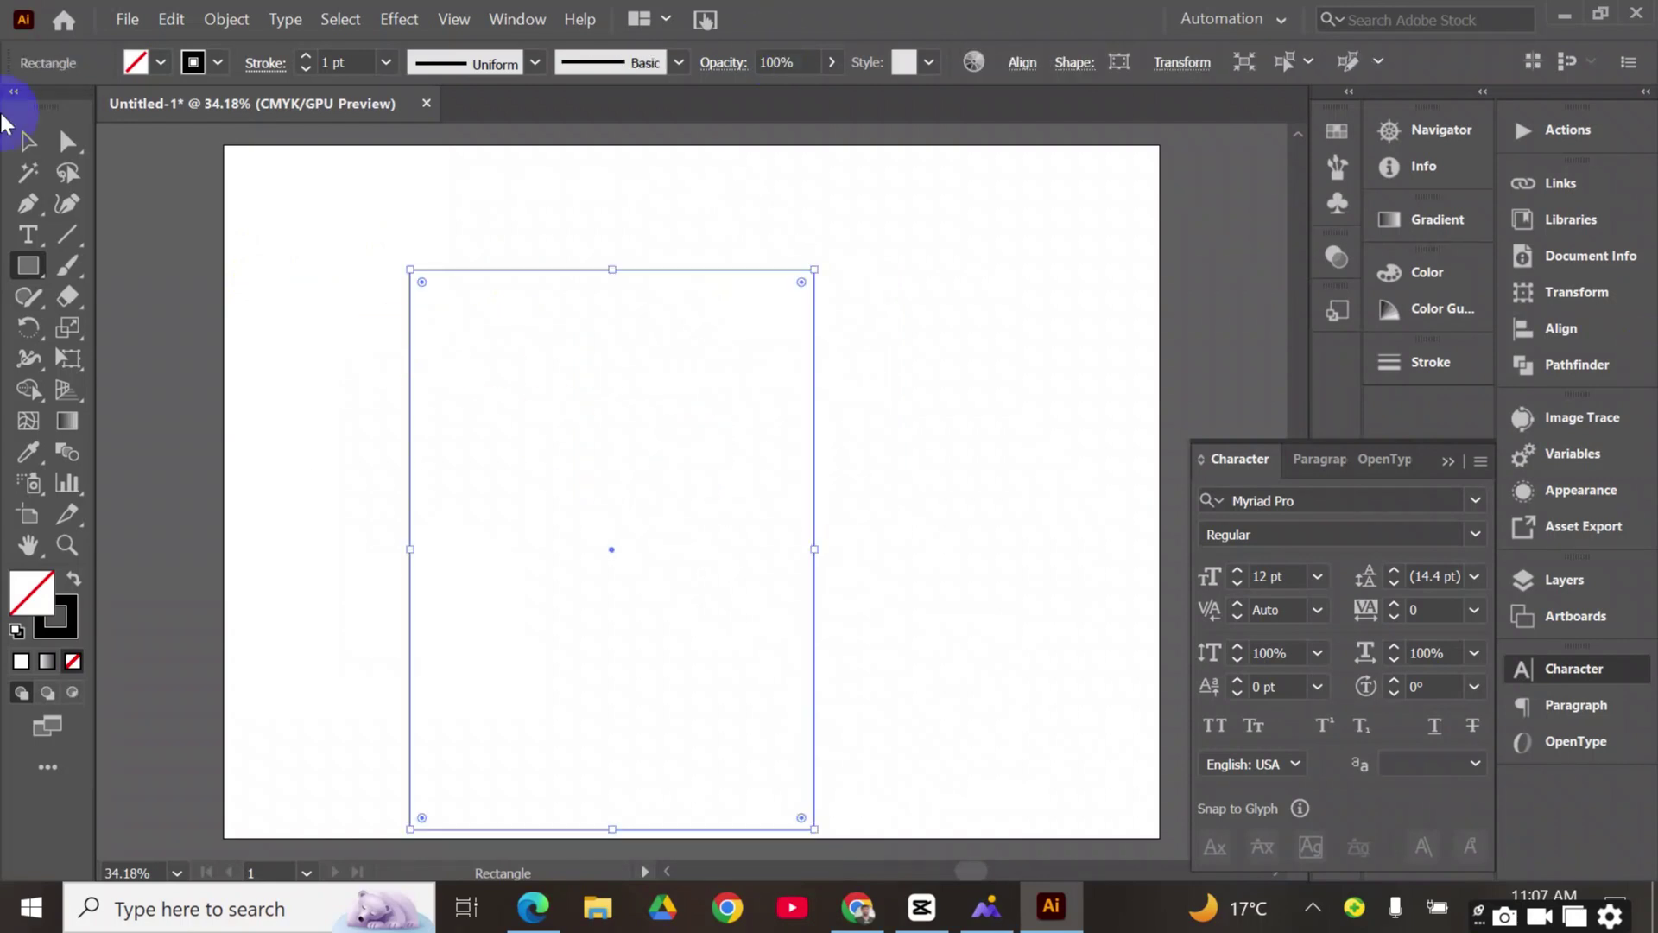
# Align the 22 x 30.5 cm rectangle to the artboard's left and top edges
pyautogui.click(27, 142)
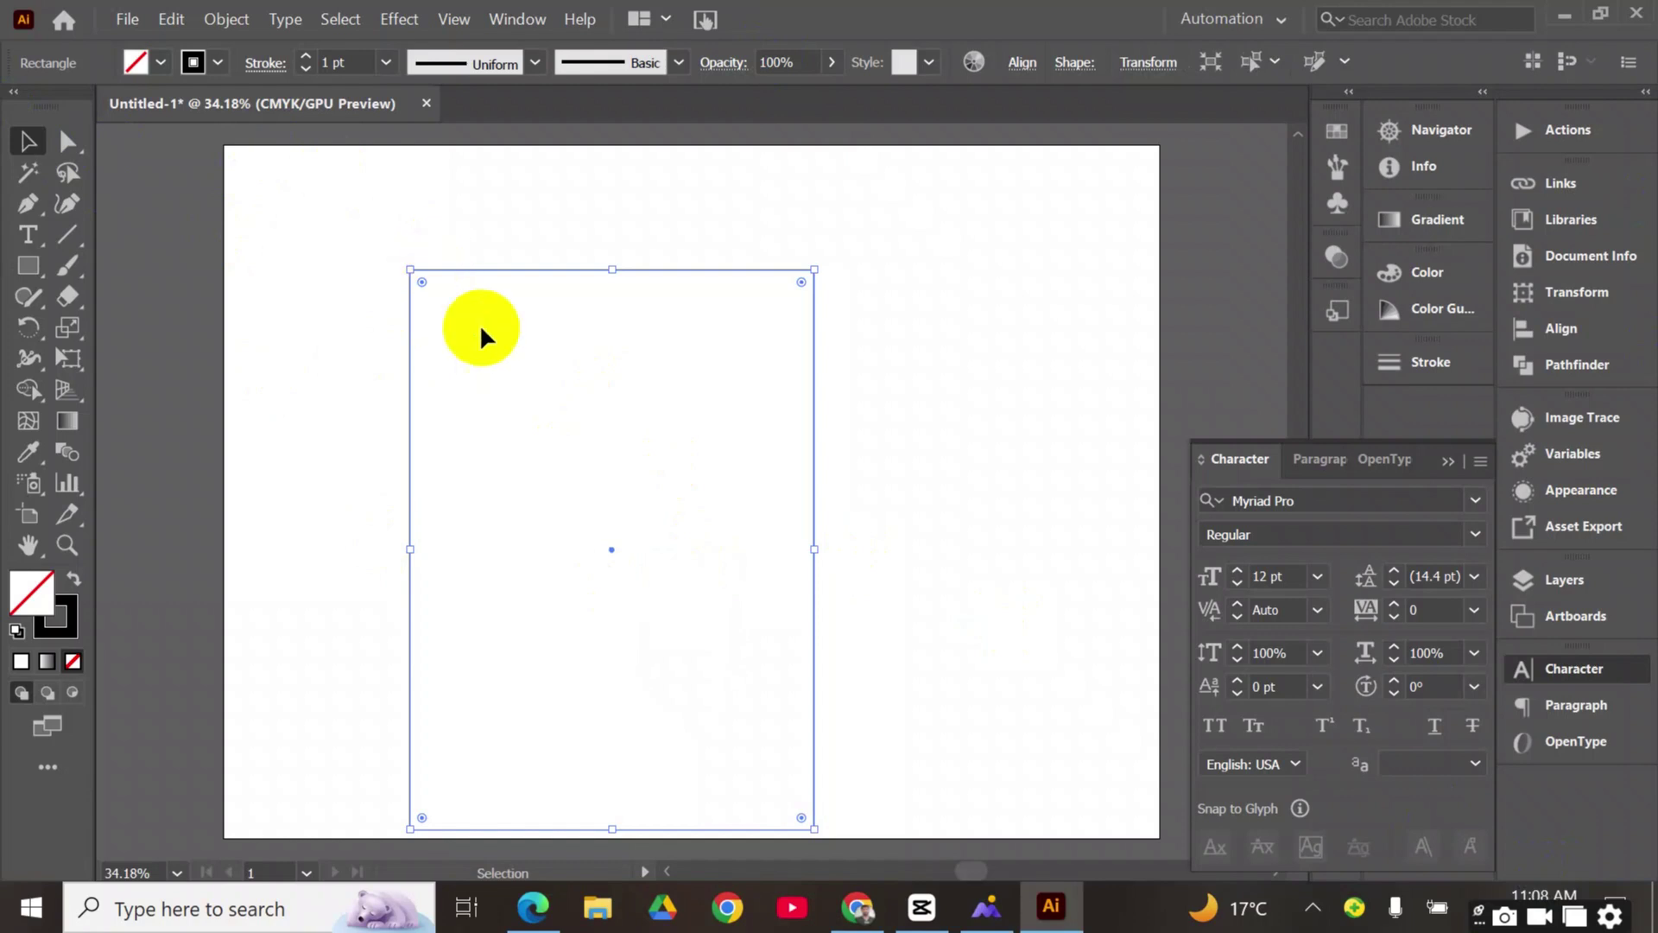
pyautogui.click(1017, 61)
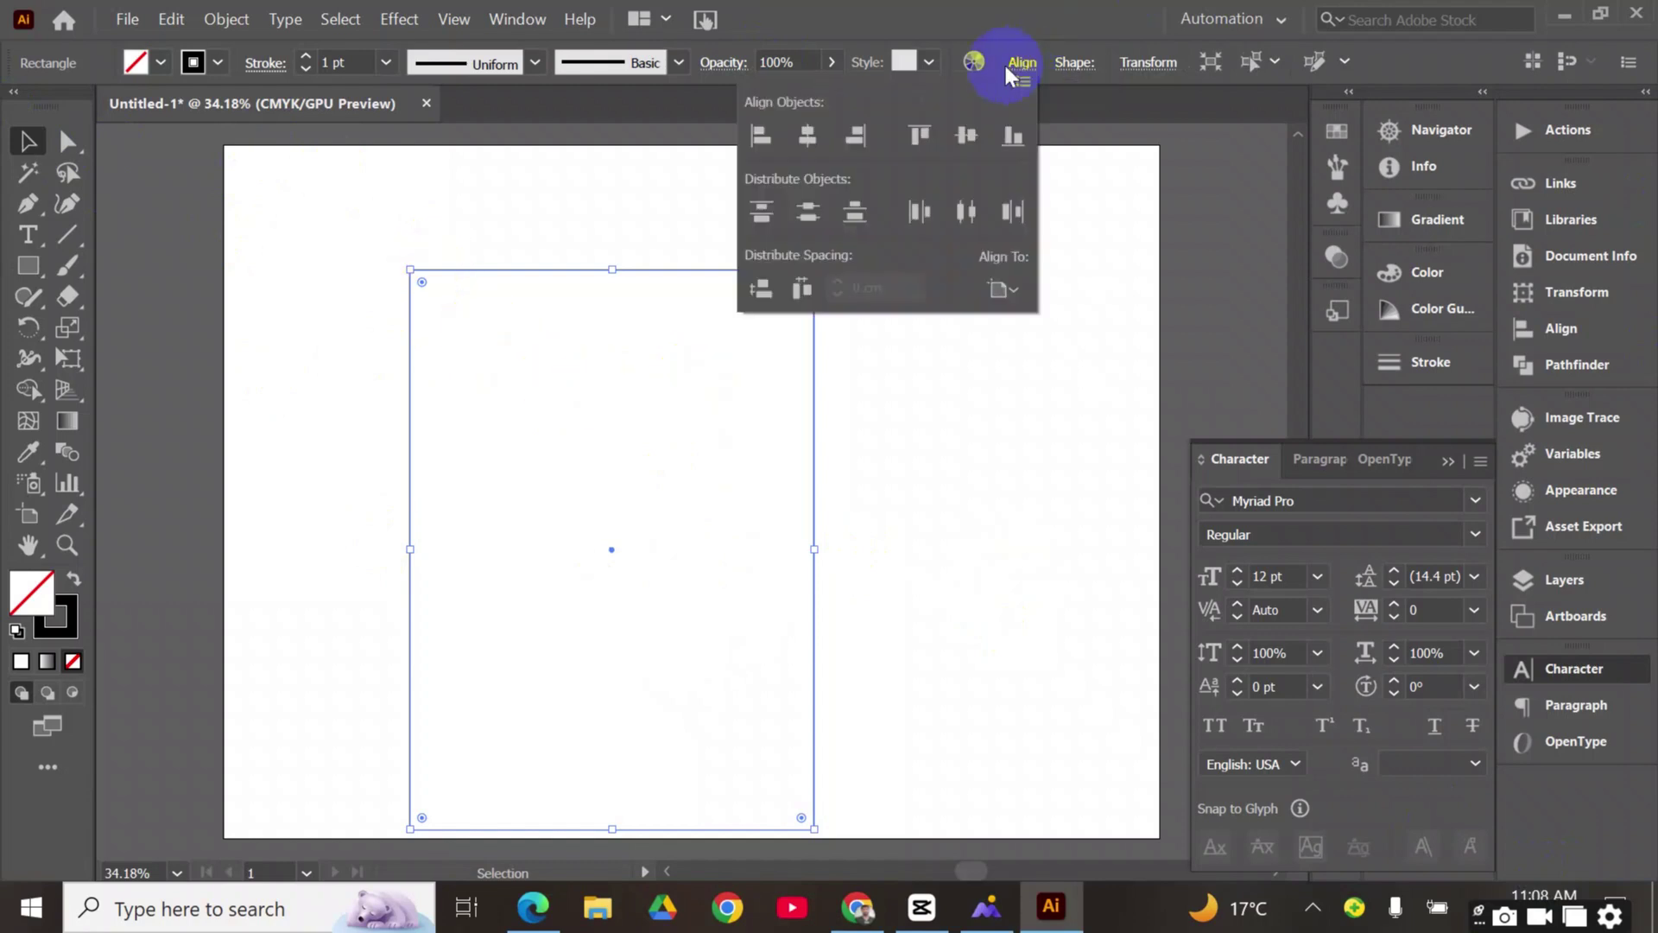
pyautogui.click(1001, 289)
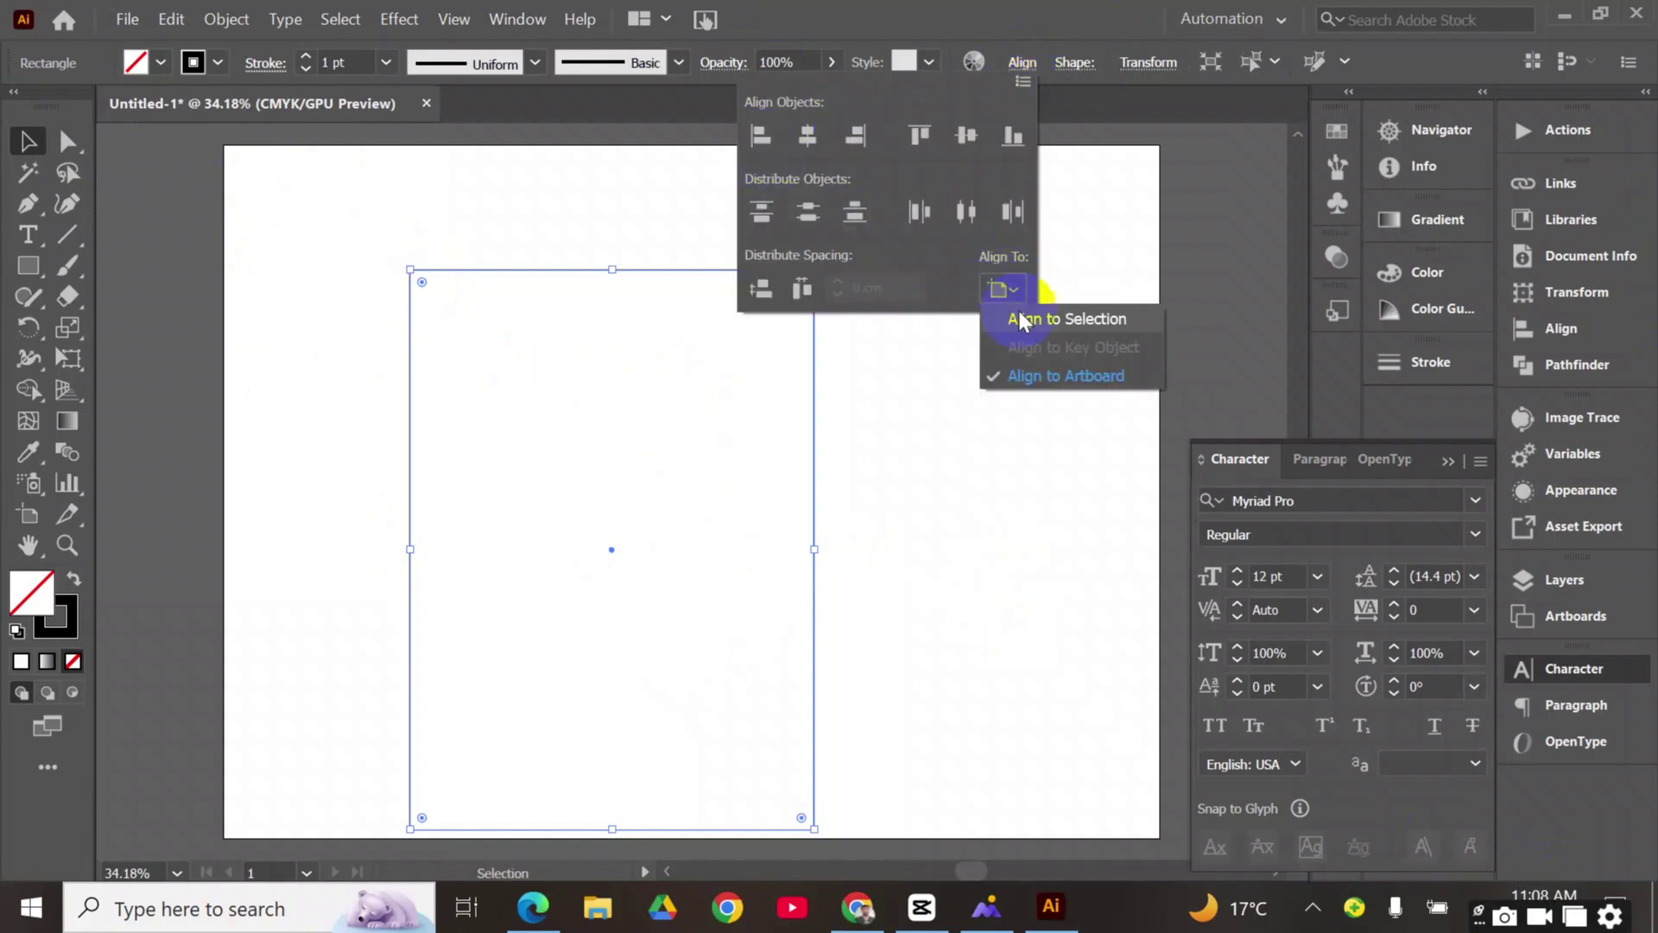
pyautogui.click(1048, 380)
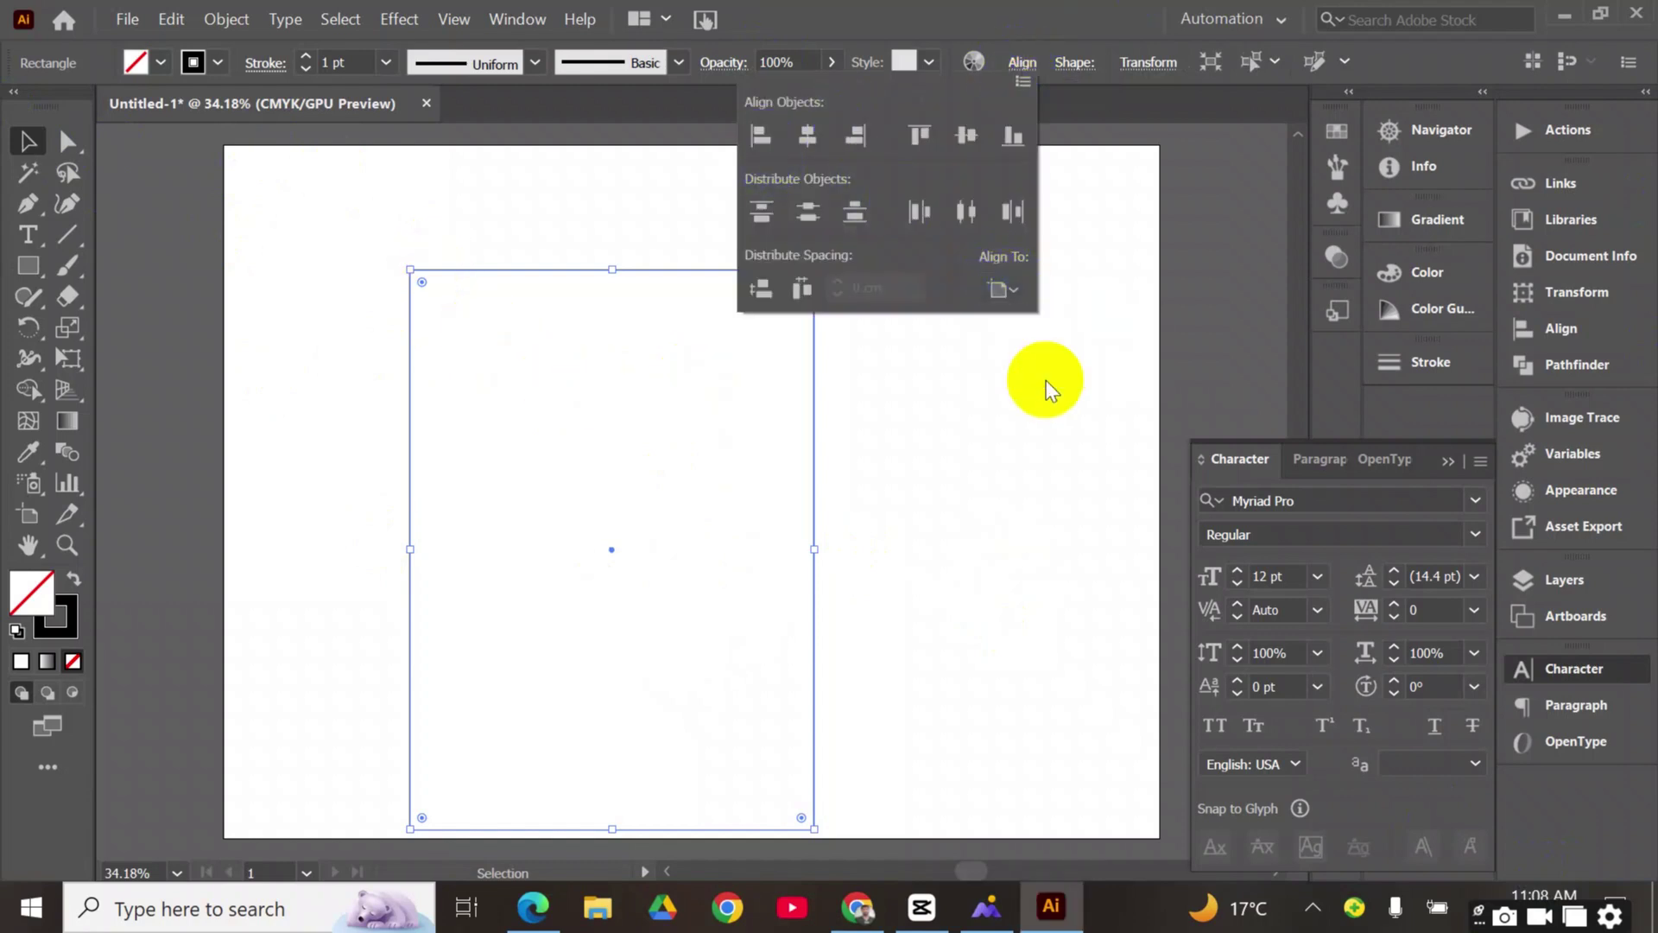
pyautogui.click(761, 135)
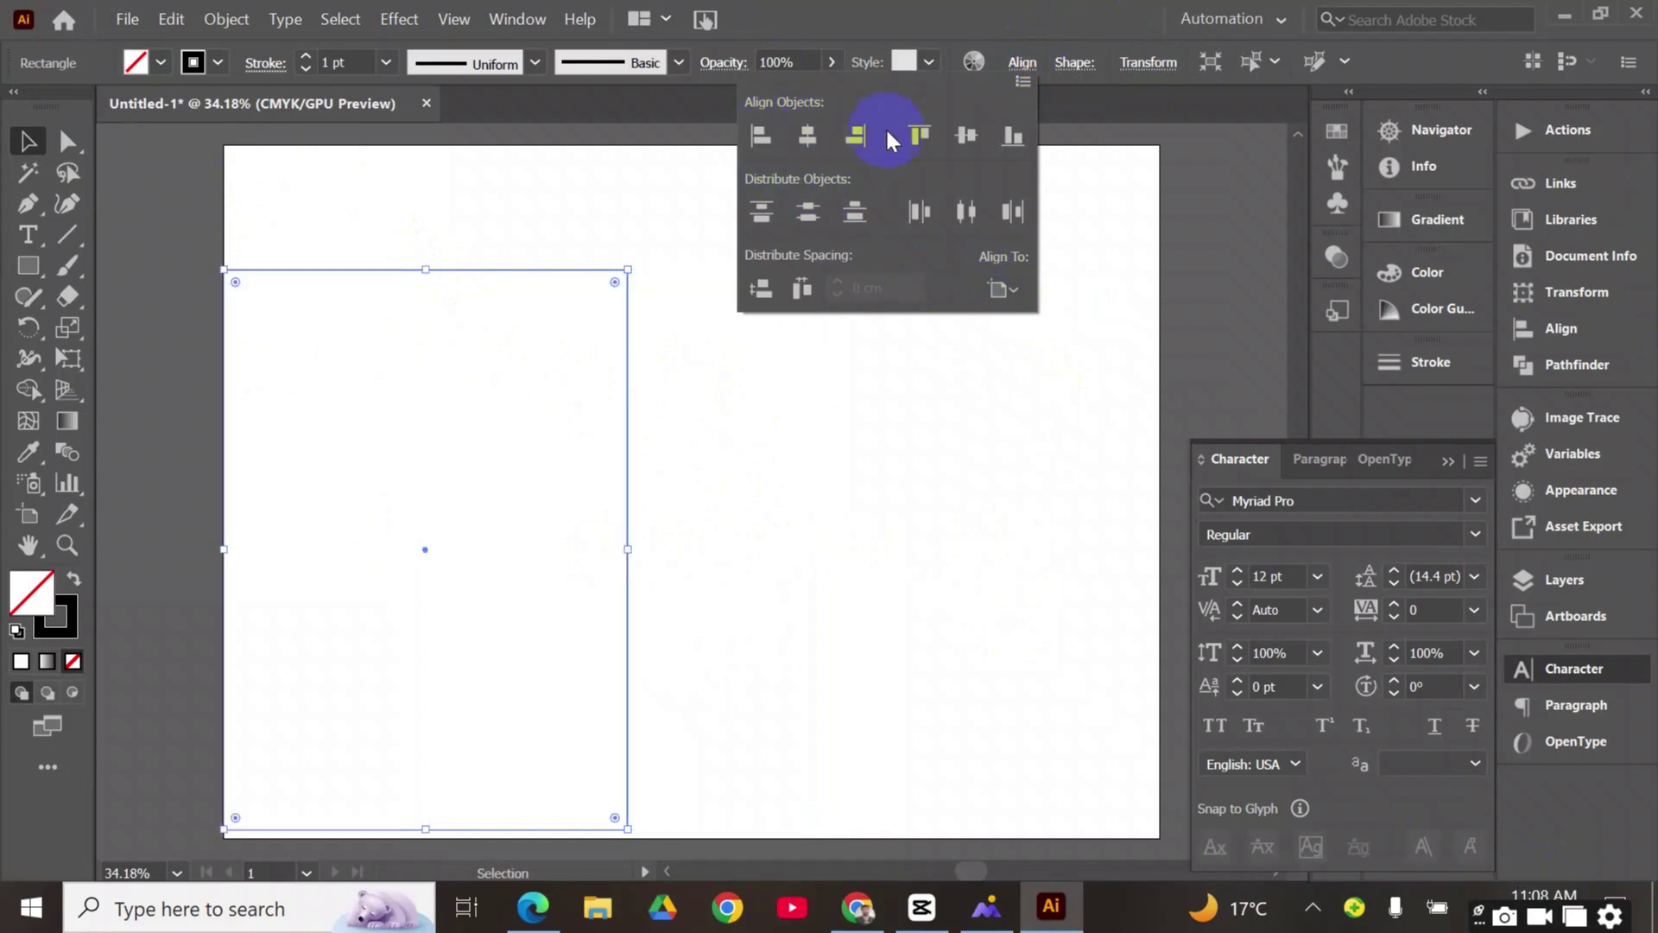
pyautogui.click(917, 135)
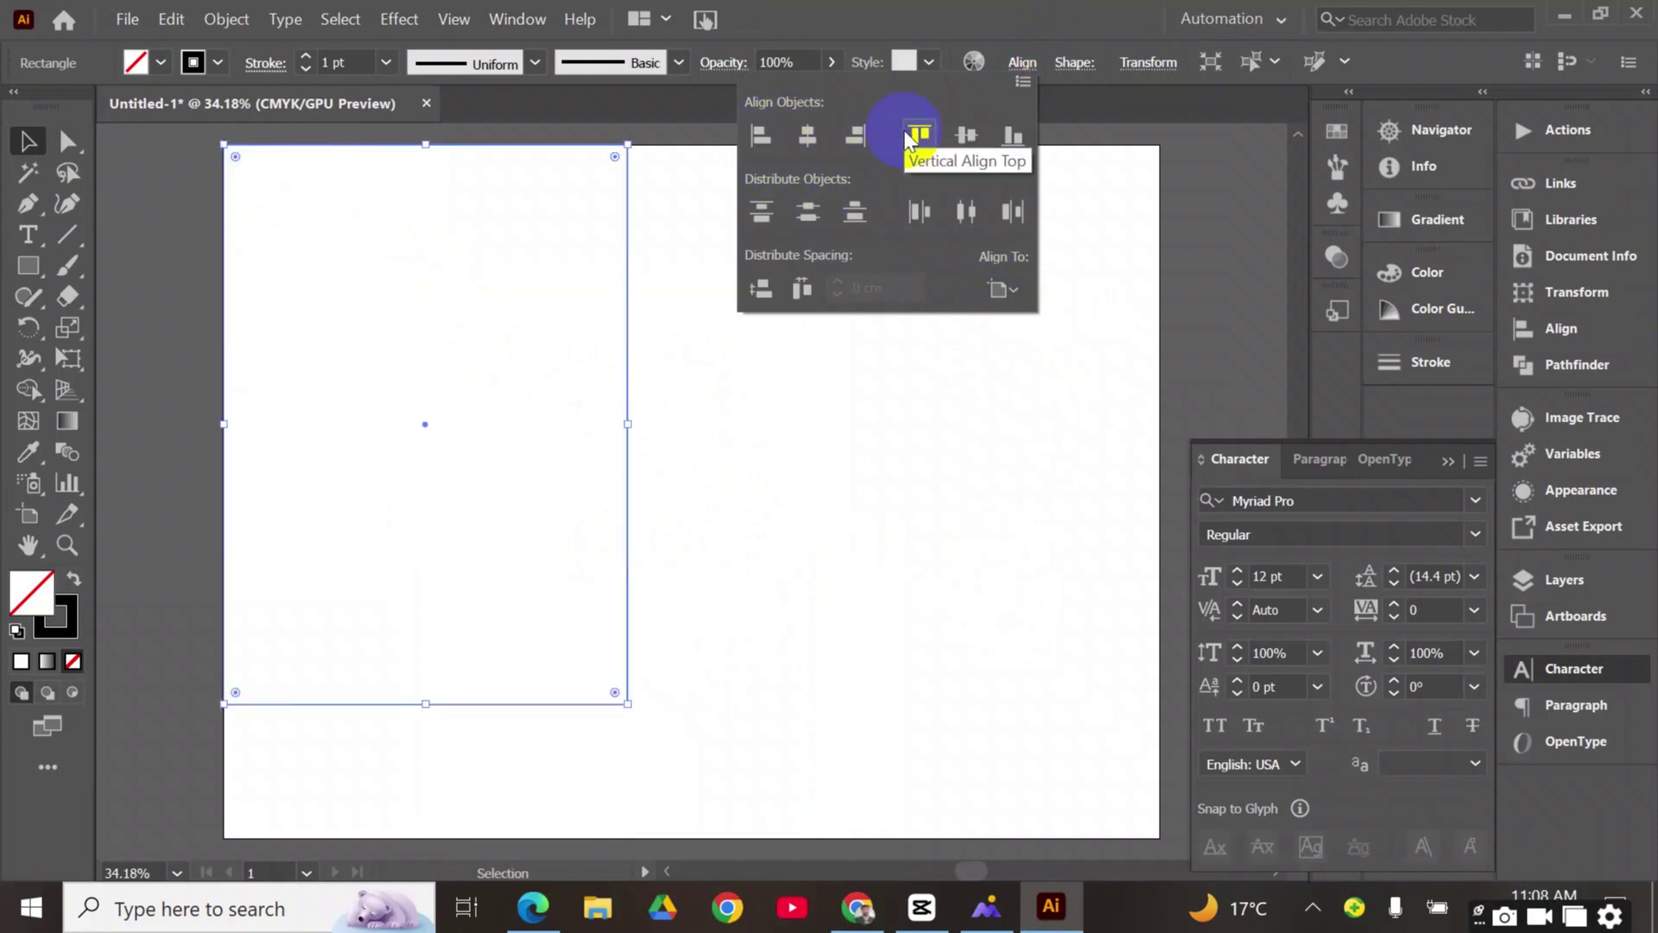
pyautogui.click(805, 388)
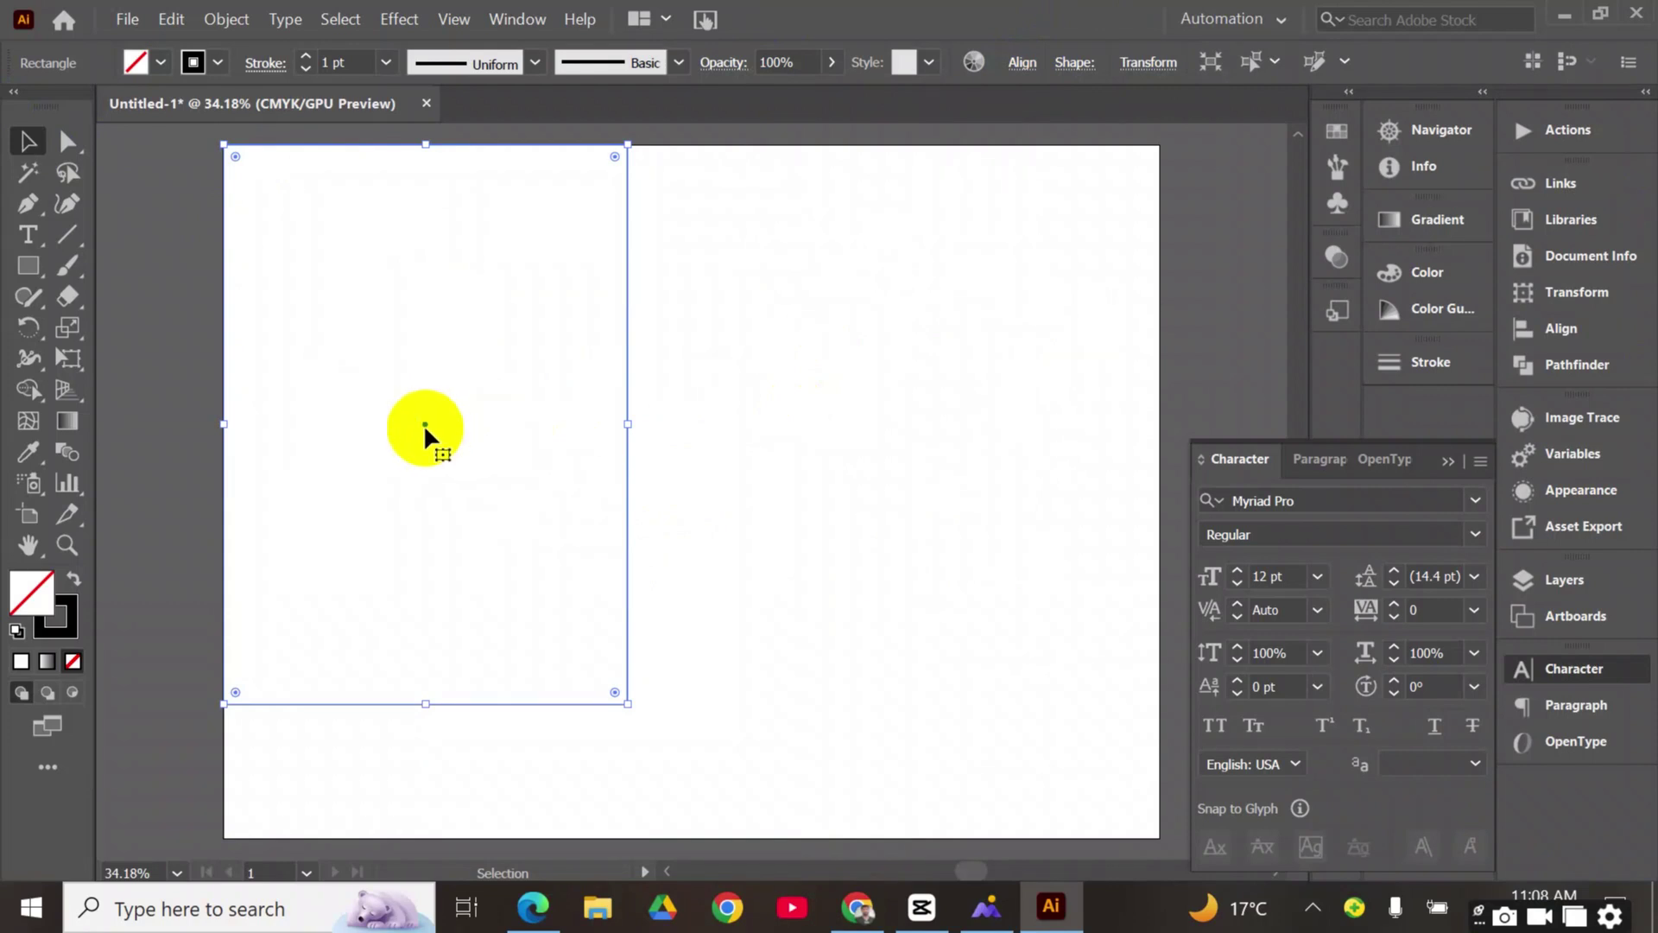
# Duplicate the rectangle and place the copy flush against the original's right edge, level with the artboard's top
pyautogui.moveTo(422, 425); pyautogui.dragTo(829, 448)
pyautogui.click(1177, 406)
pyautogui.hotkey('ctrl', '+')
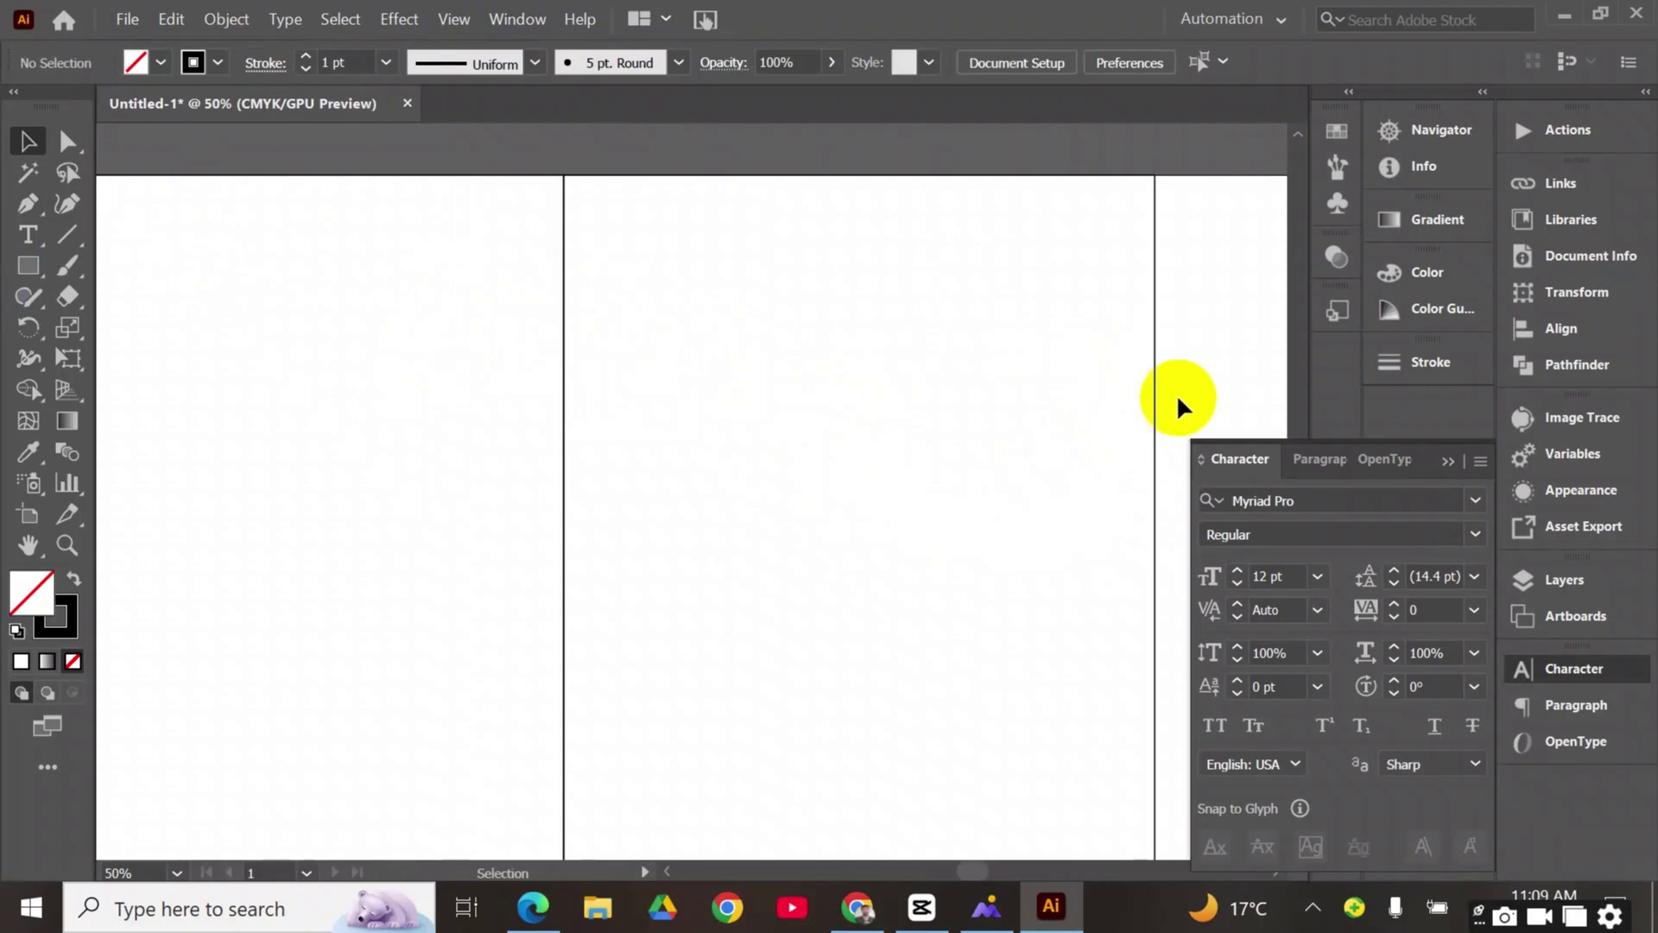
# Draw a rectangle 7 cm wide and 30.5 cm high for the side flap
pyautogui.click(30, 268)
pyautogui.click(611, 355)
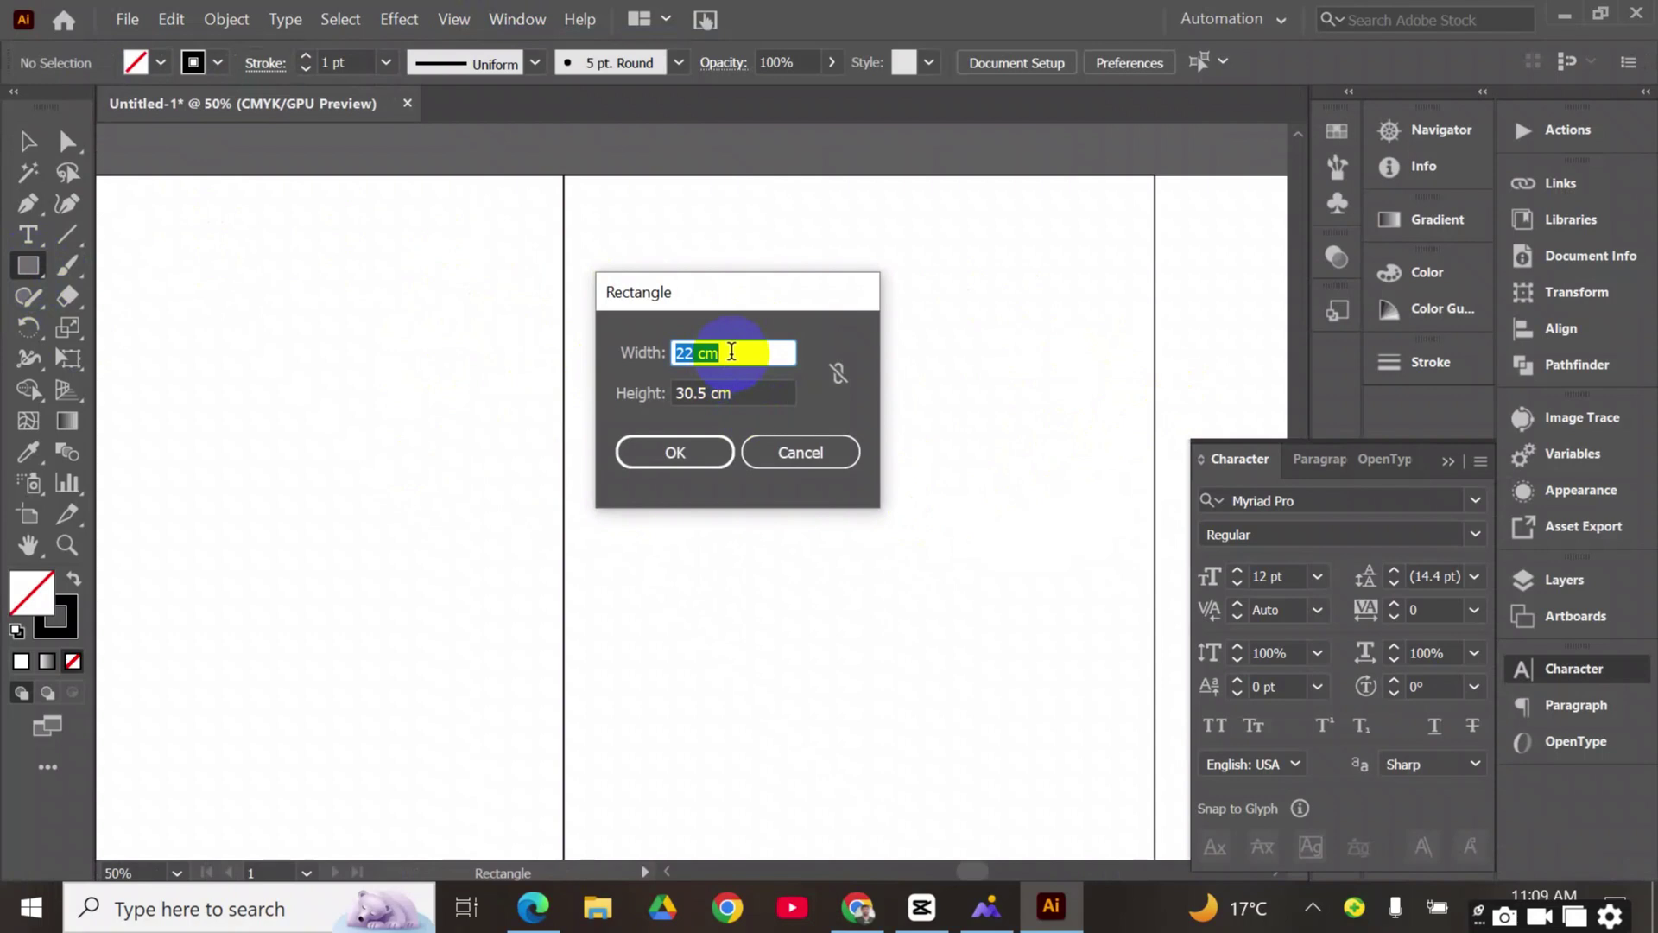
pyautogui.write('7')
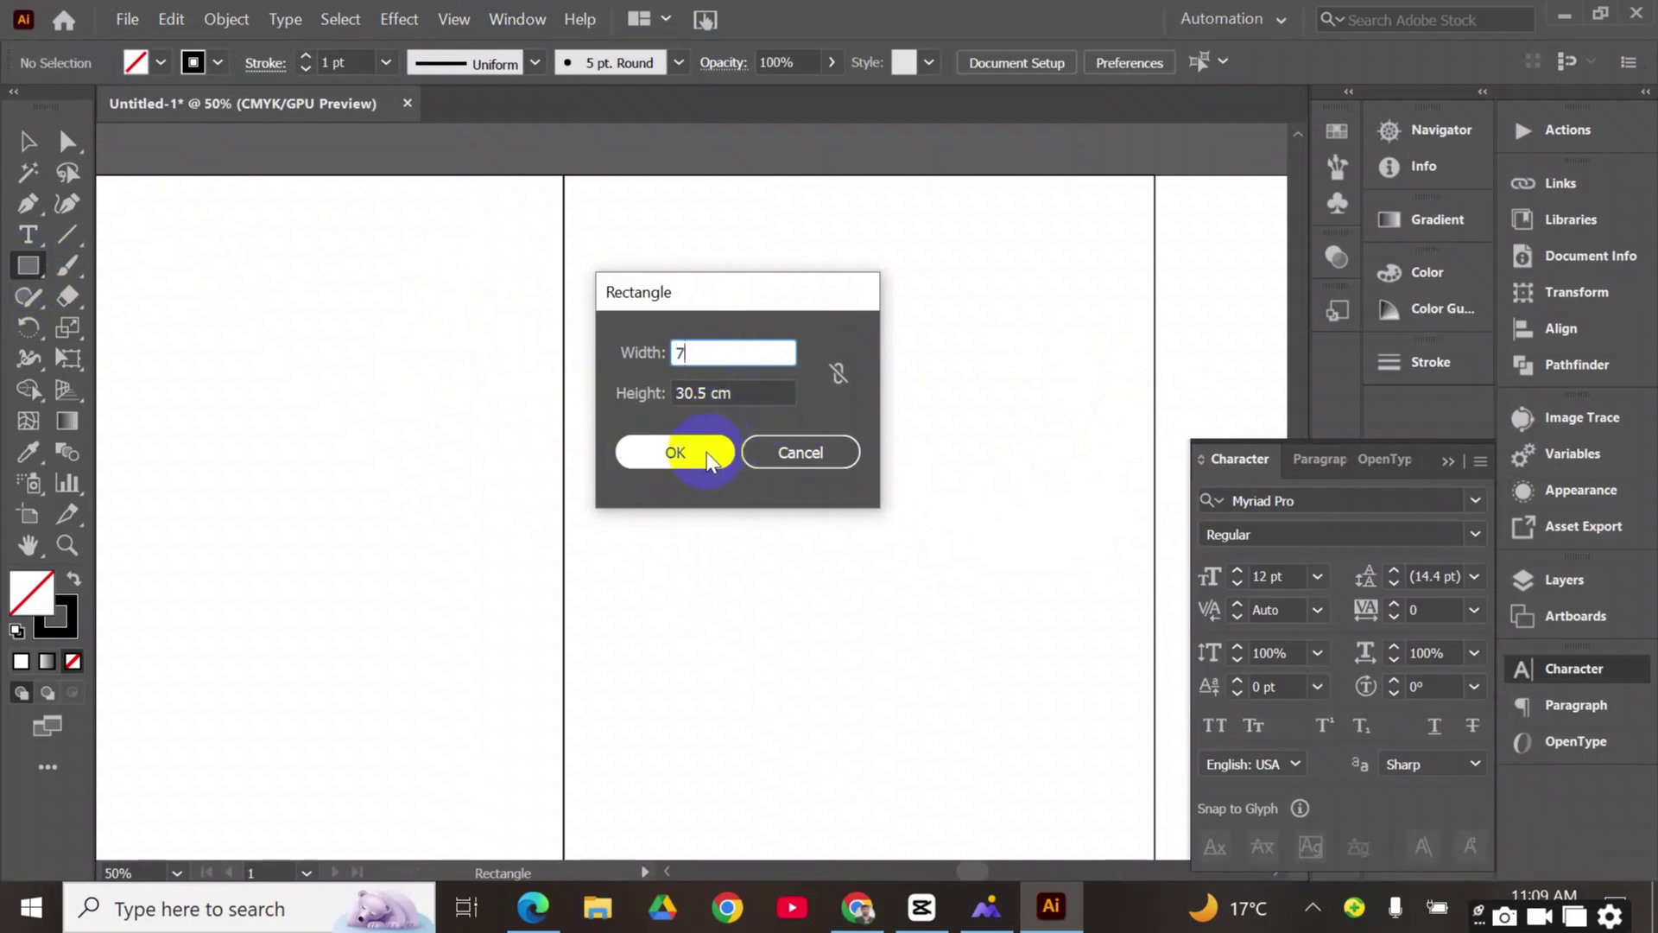
pyautogui.click(683, 453)
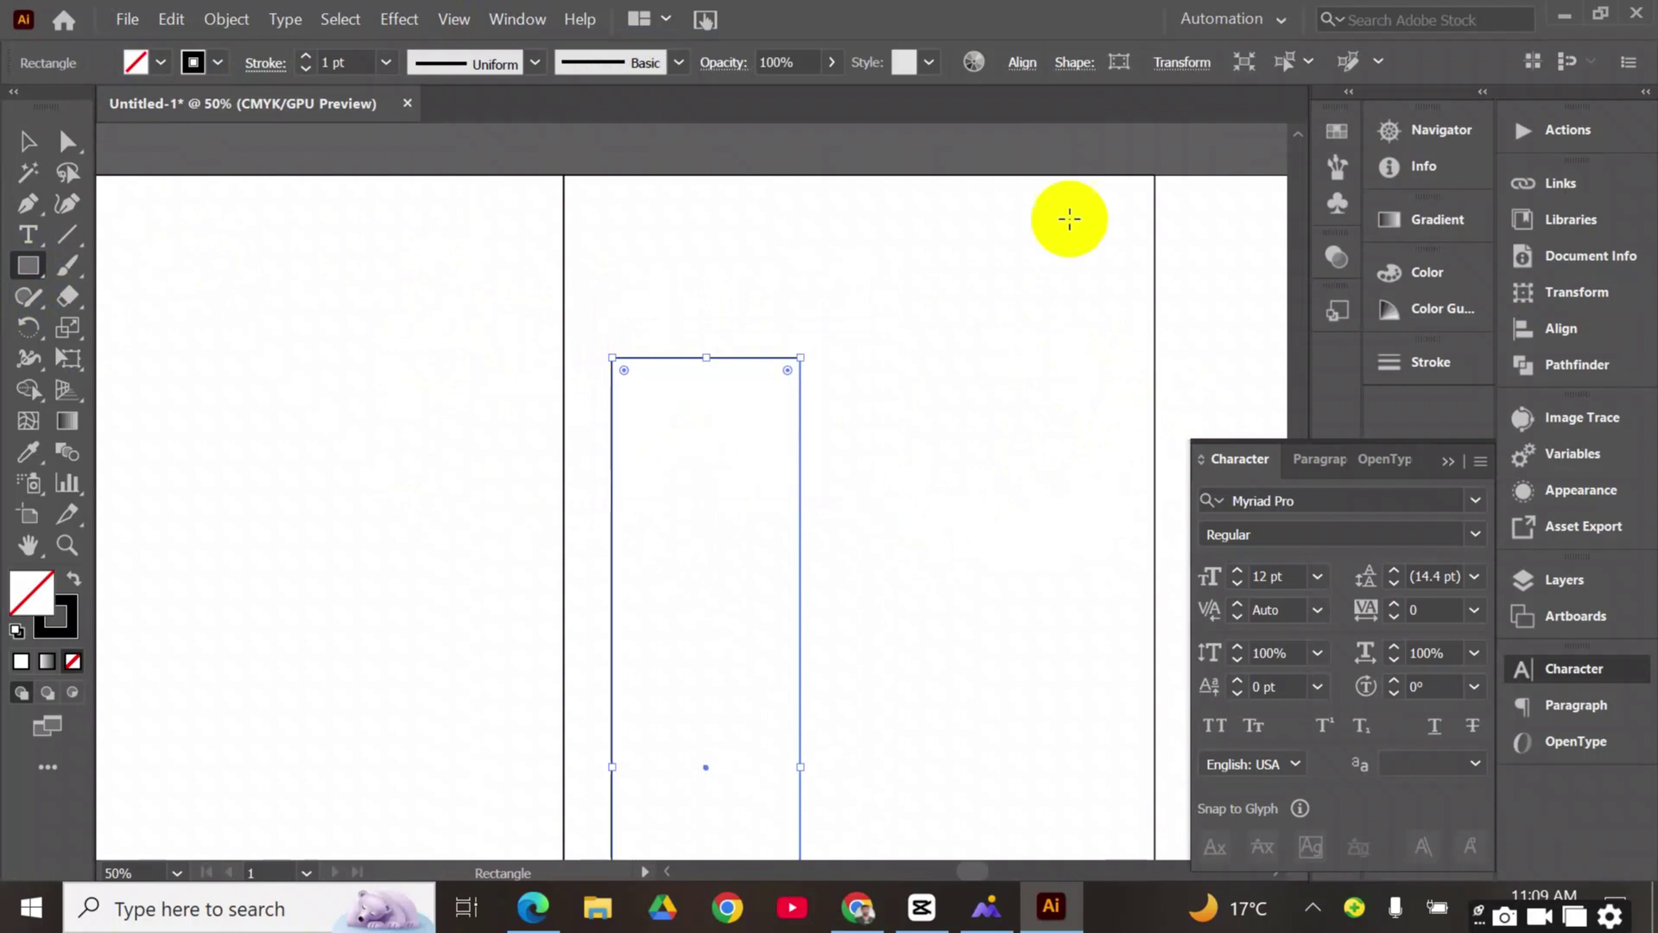
# Align the 7 cm wide flap rectangle to the artboard's top and right edges
pyautogui.click(28, 141)
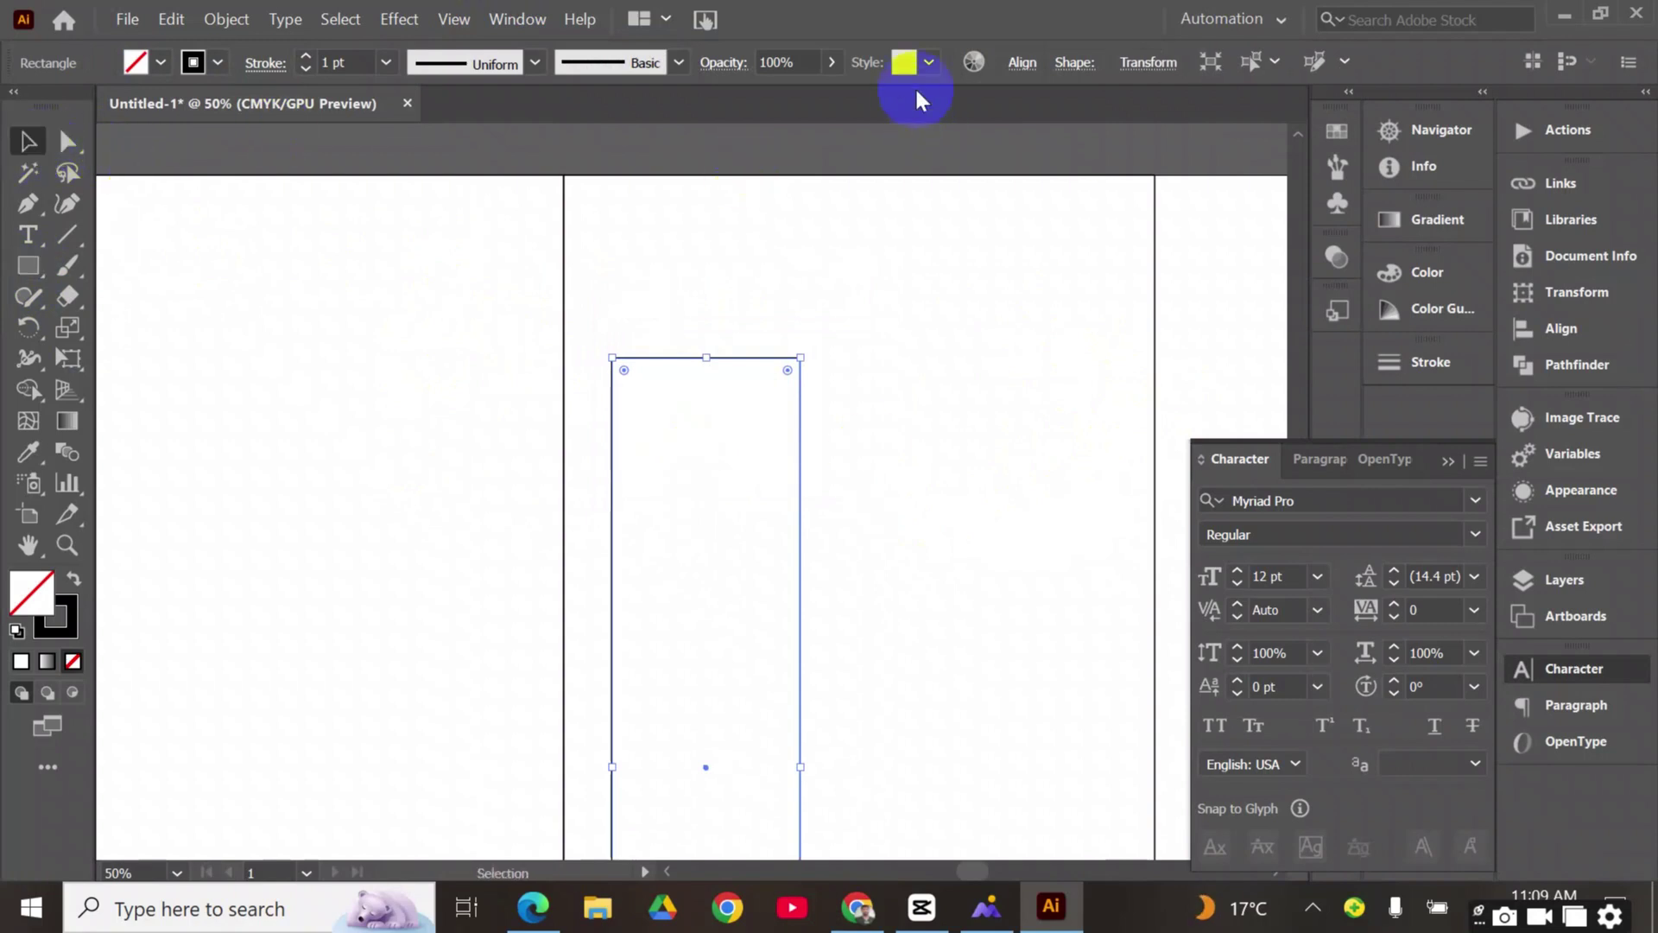
pyautogui.click(1022, 64)
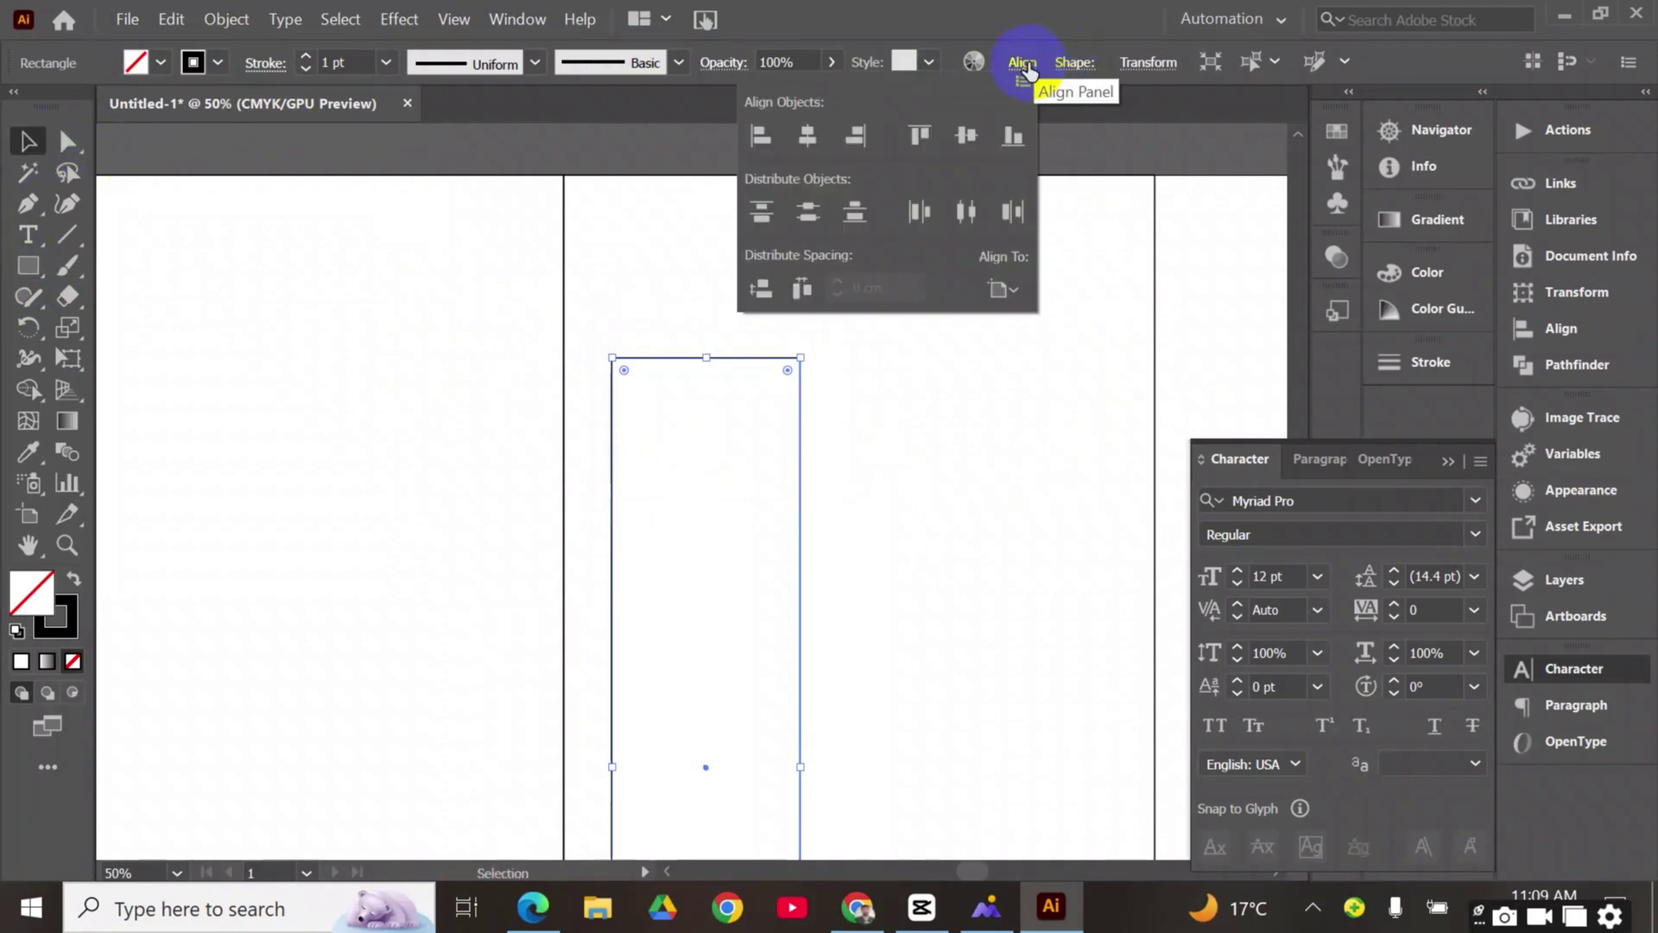
pyautogui.click(920, 136)
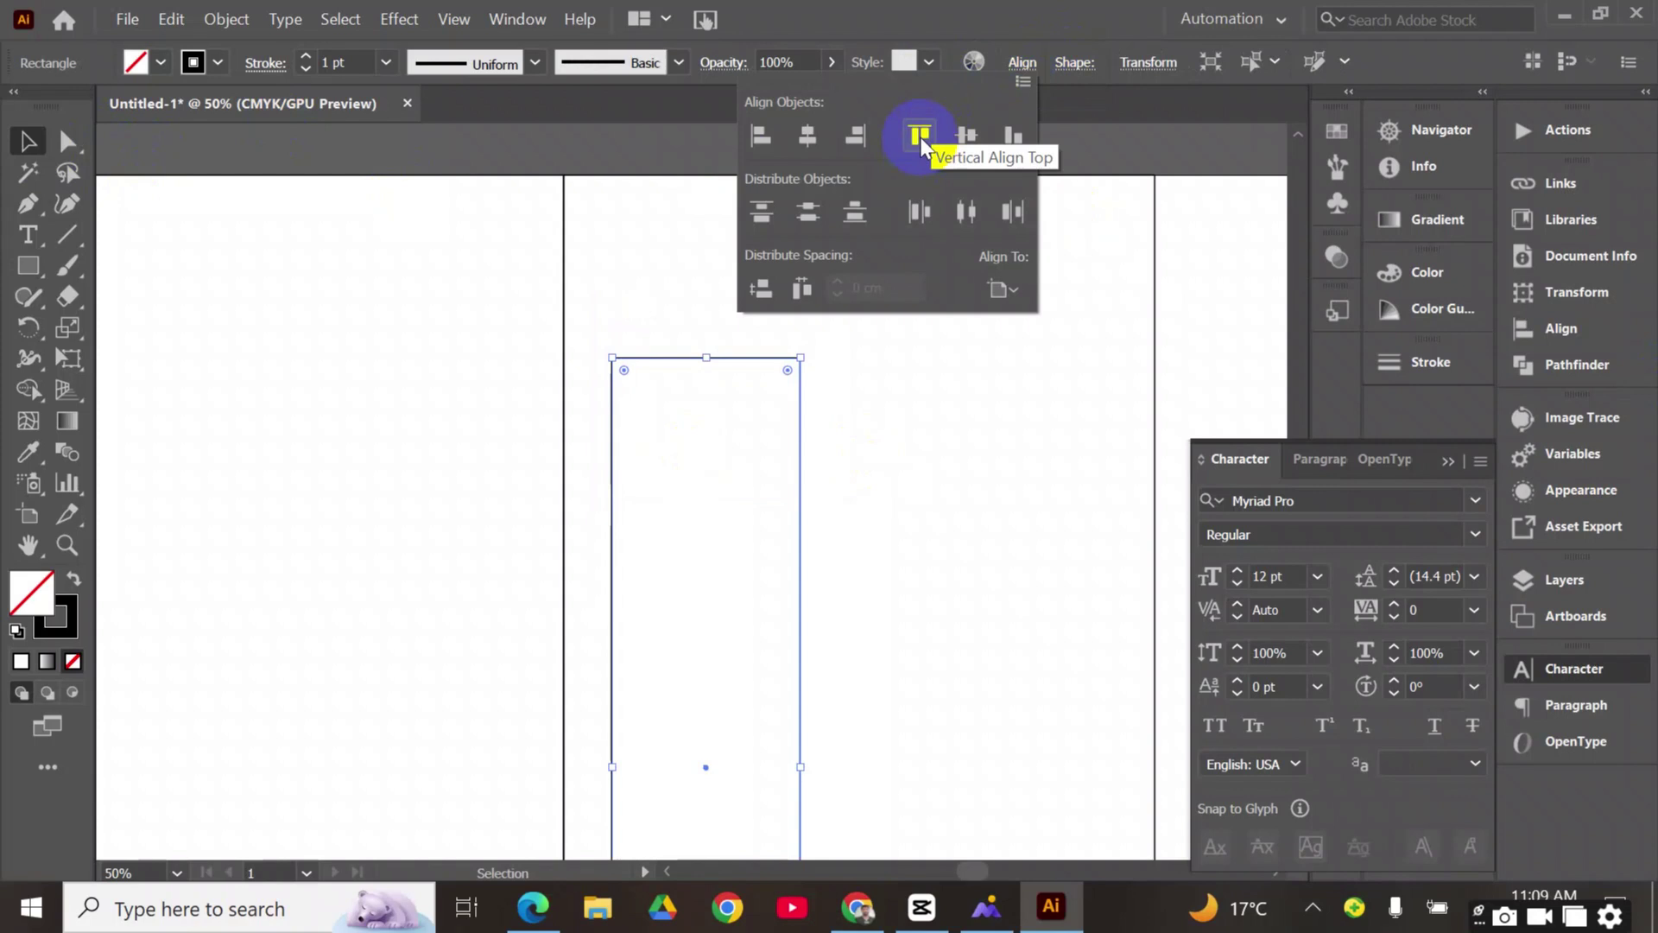
pyautogui.click(920, 135)
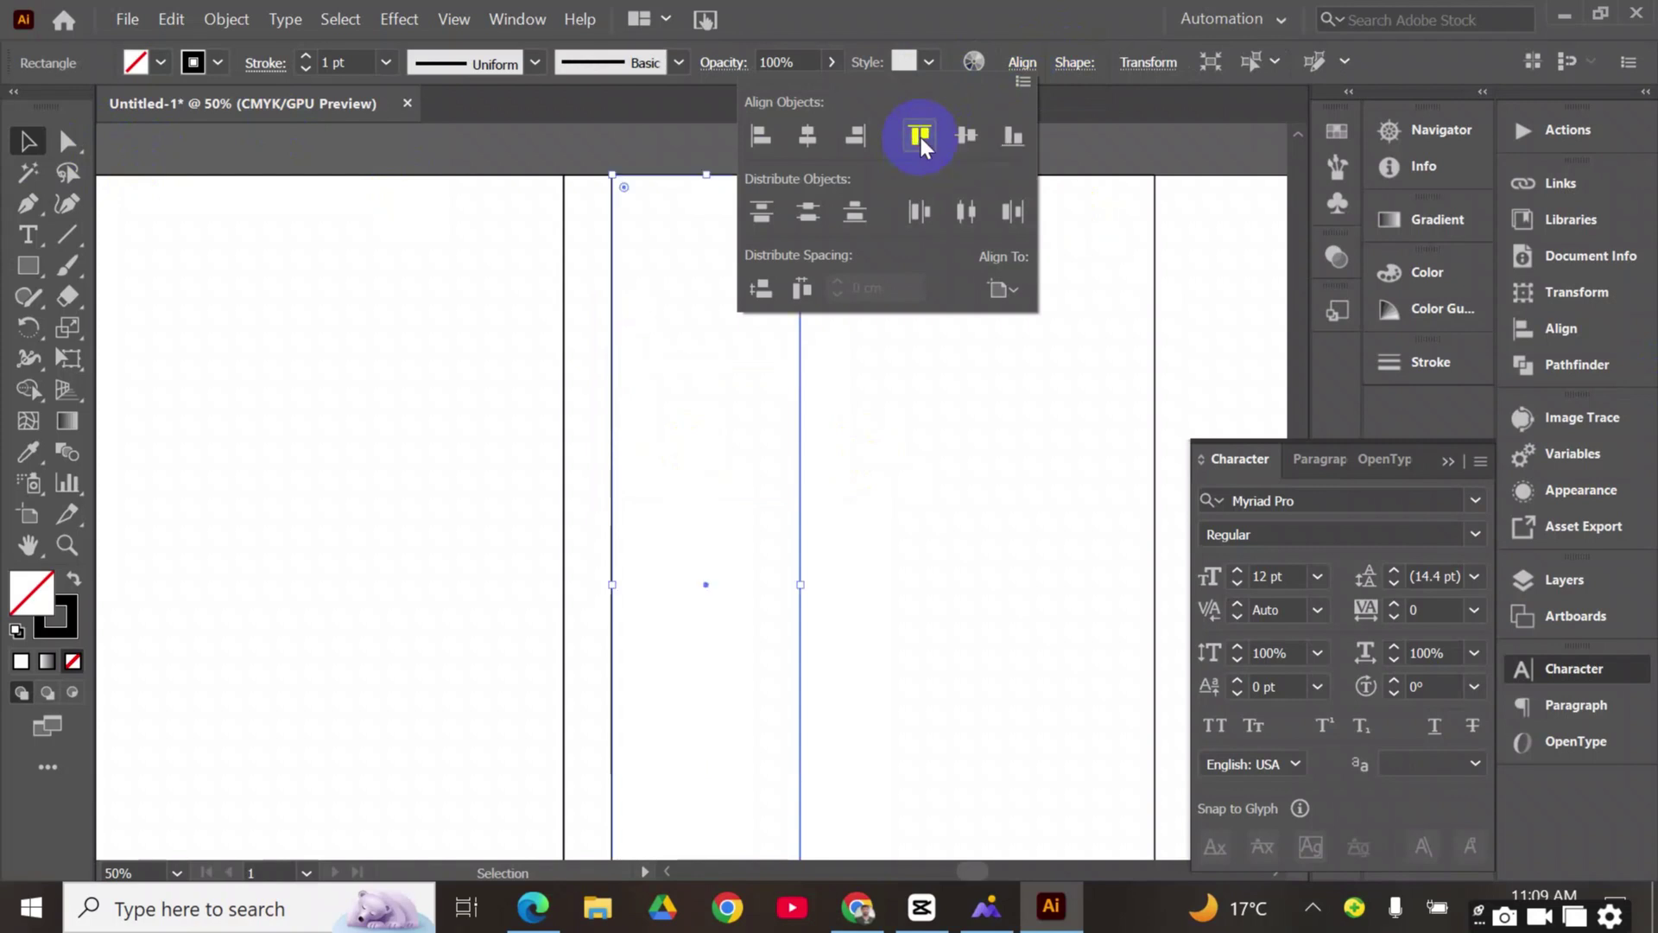
pyautogui.click(856, 138)
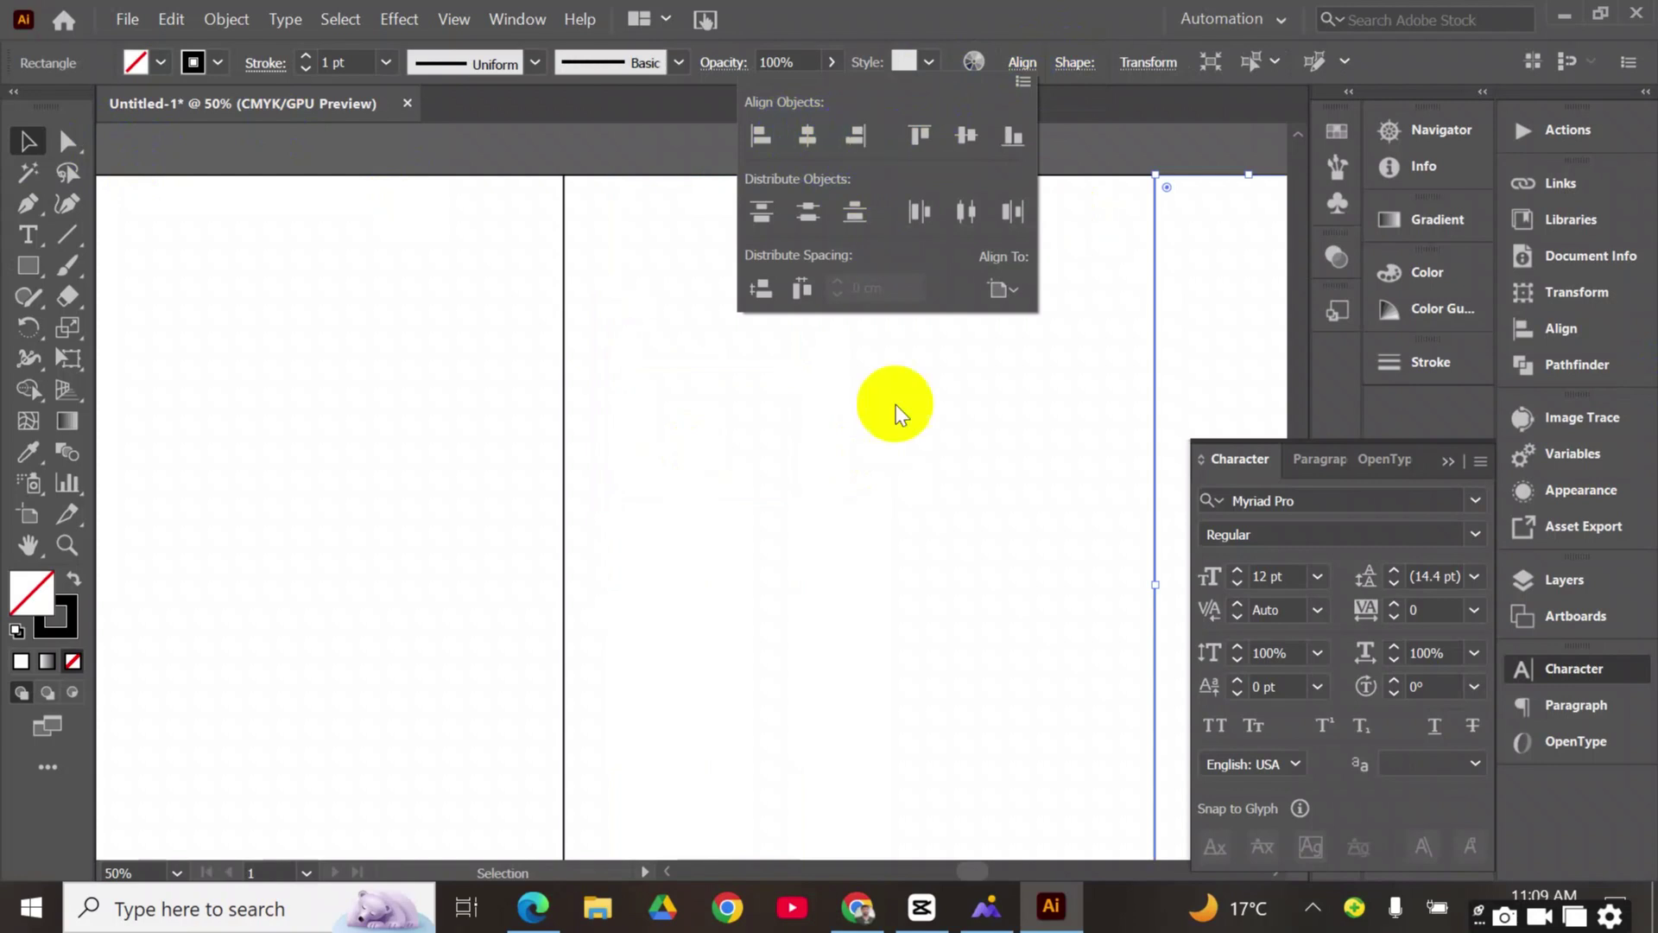
pyautogui.click(780, 436)
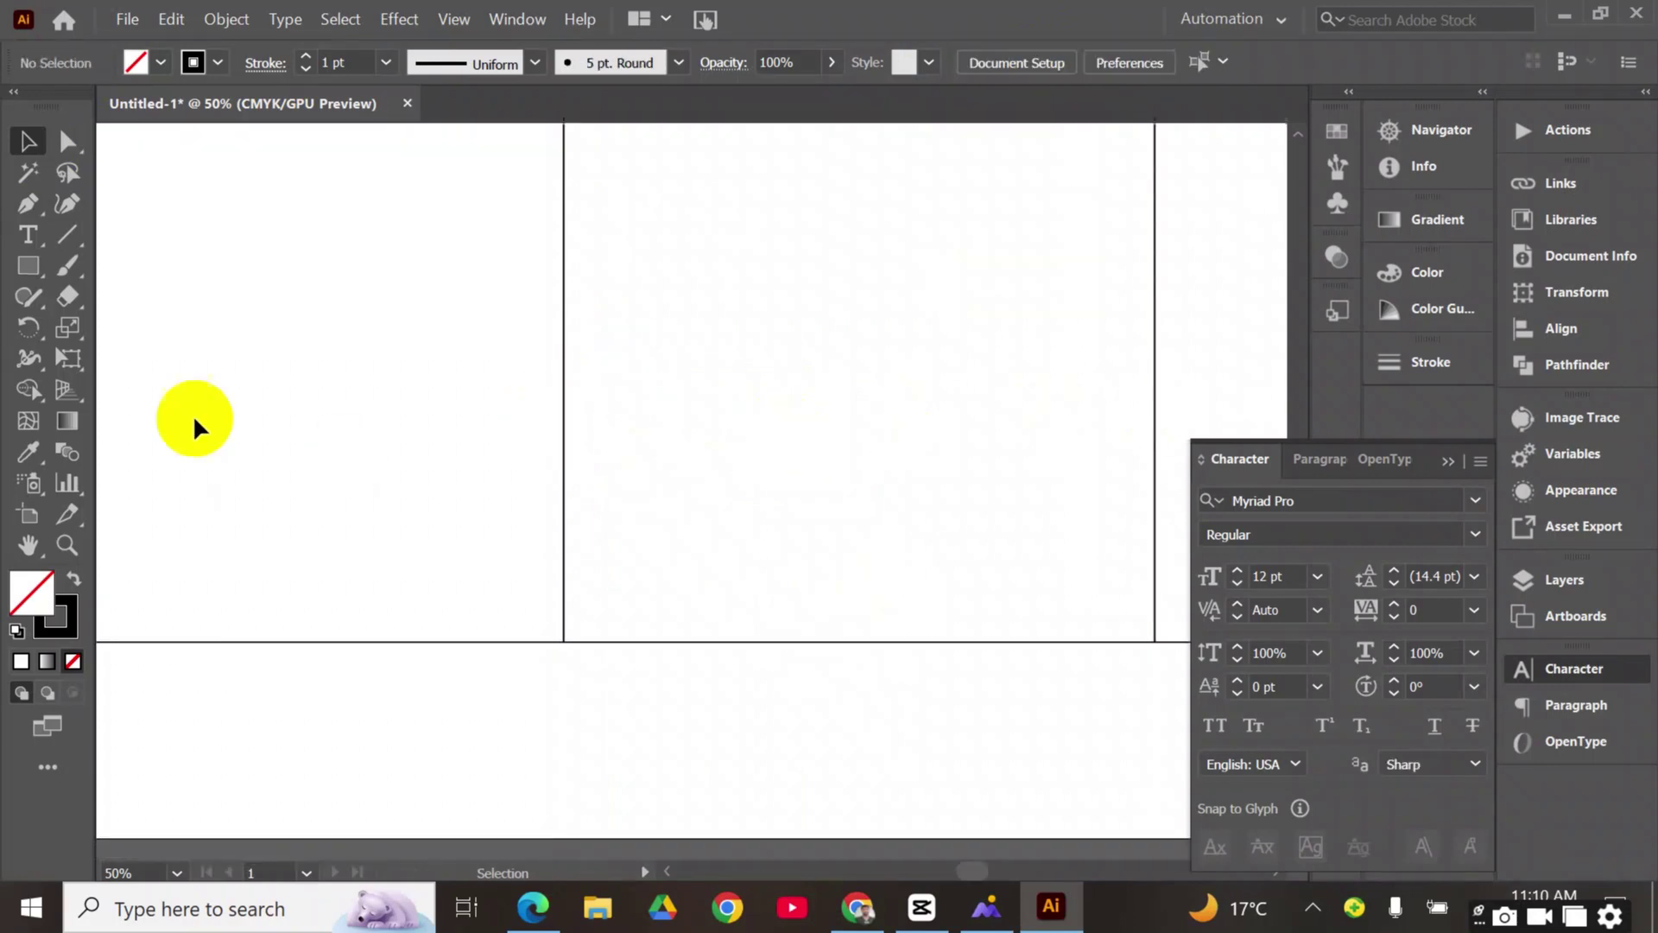
# Draw a 22 x 7.3 cm rectangle and move it flush below the middle panel as the bottom flap
pyautogui.click(17, 266)
pyautogui.click(685, 432)
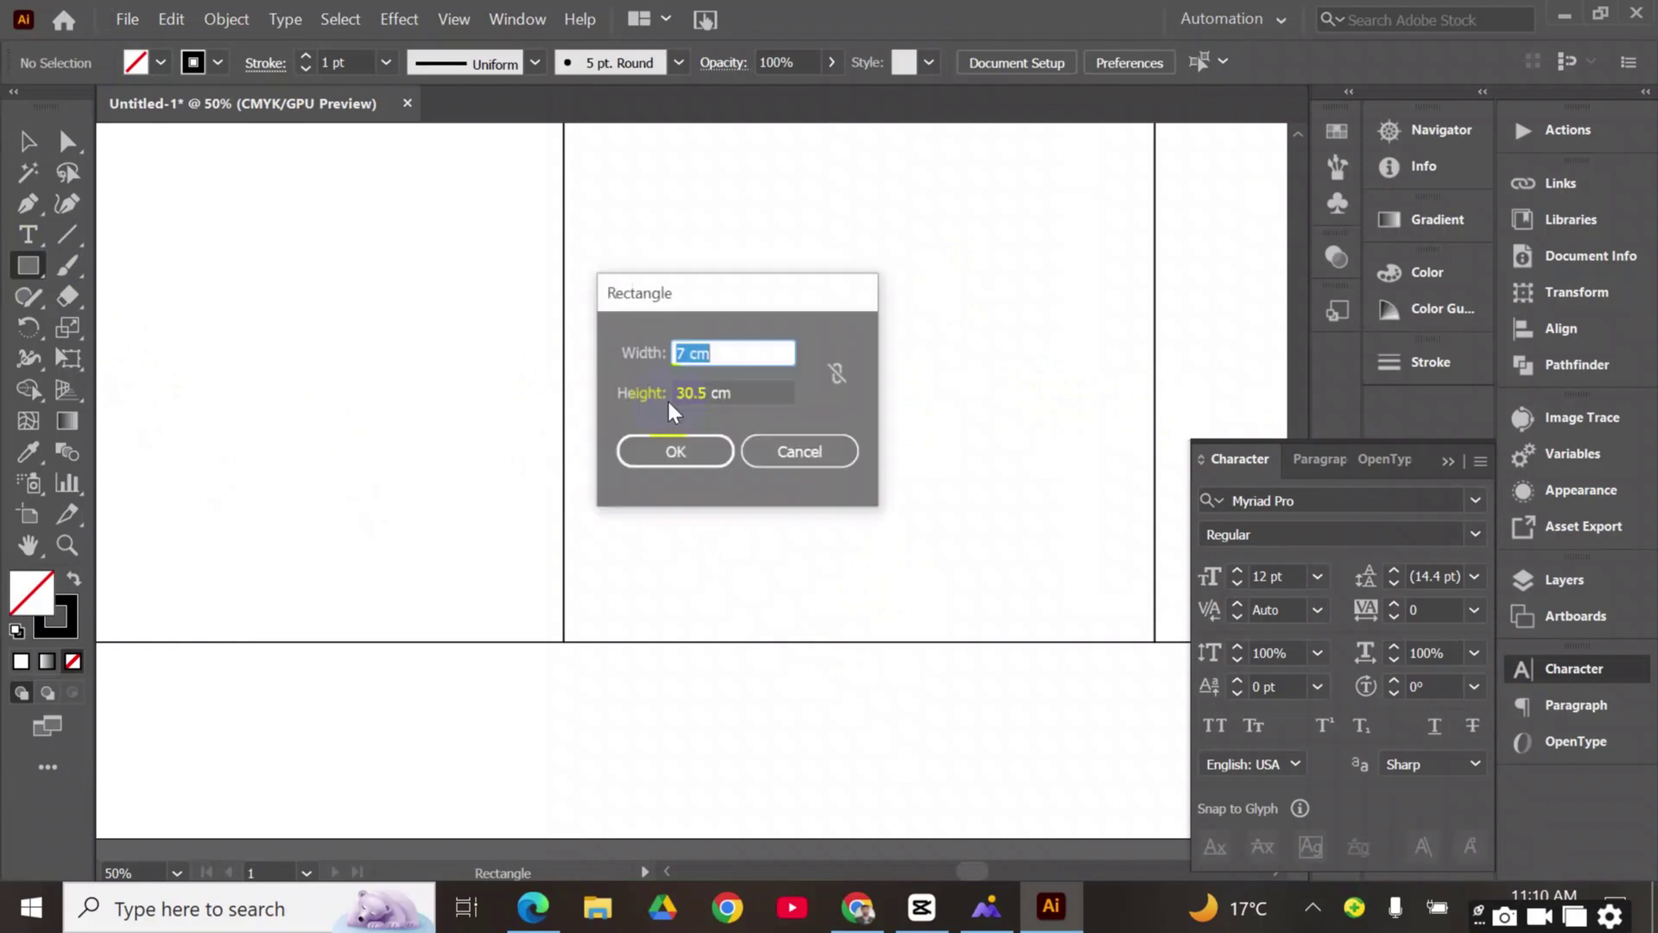
pyautogui.moveTo(682, 352); pyautogui.dragTo(737, 347)
pyautogui.write('22')
pyautogui.press('Tab')
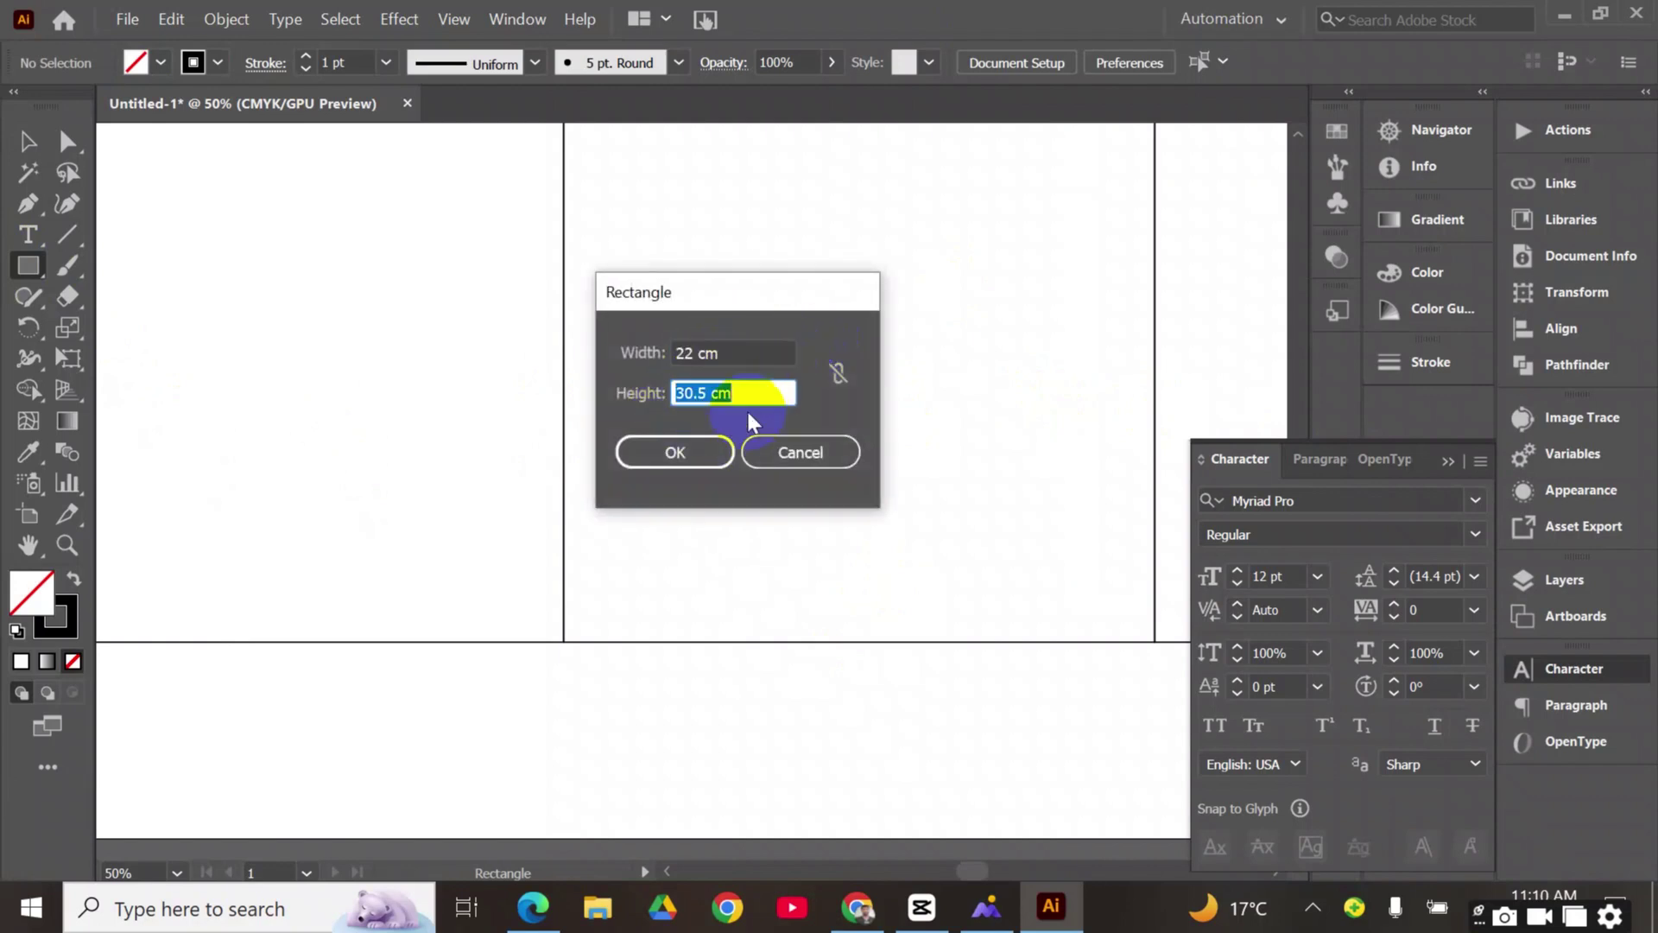
pyautogui.write('7.3')
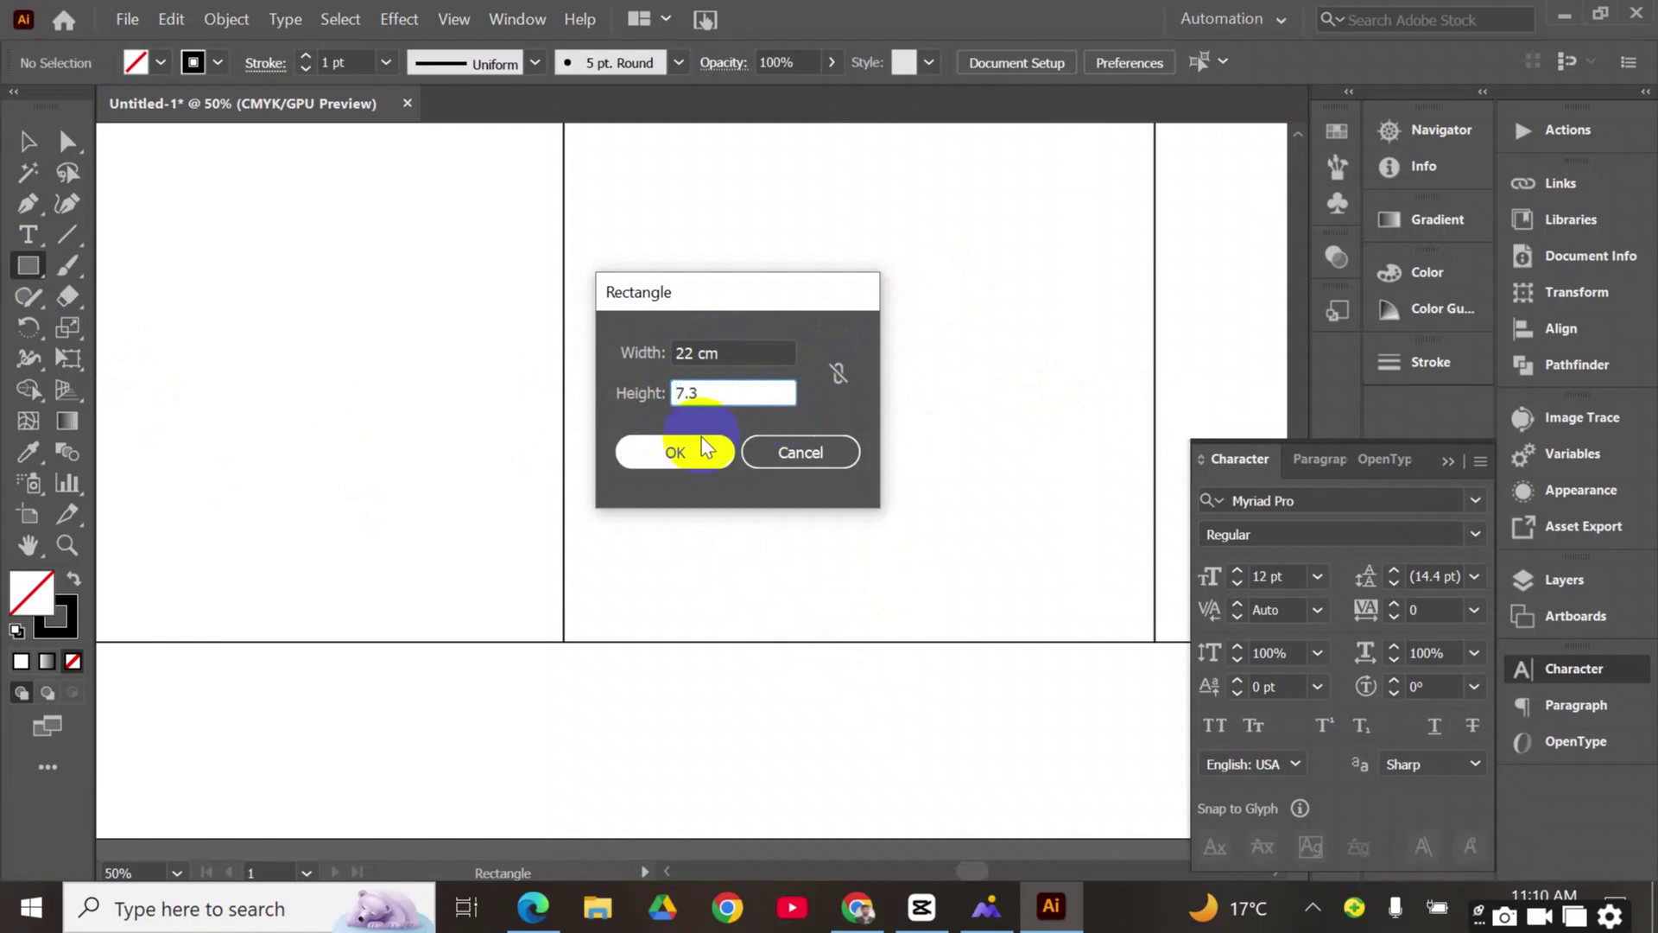
pyautogui.click(674, 451)
pyautogui.press('v')
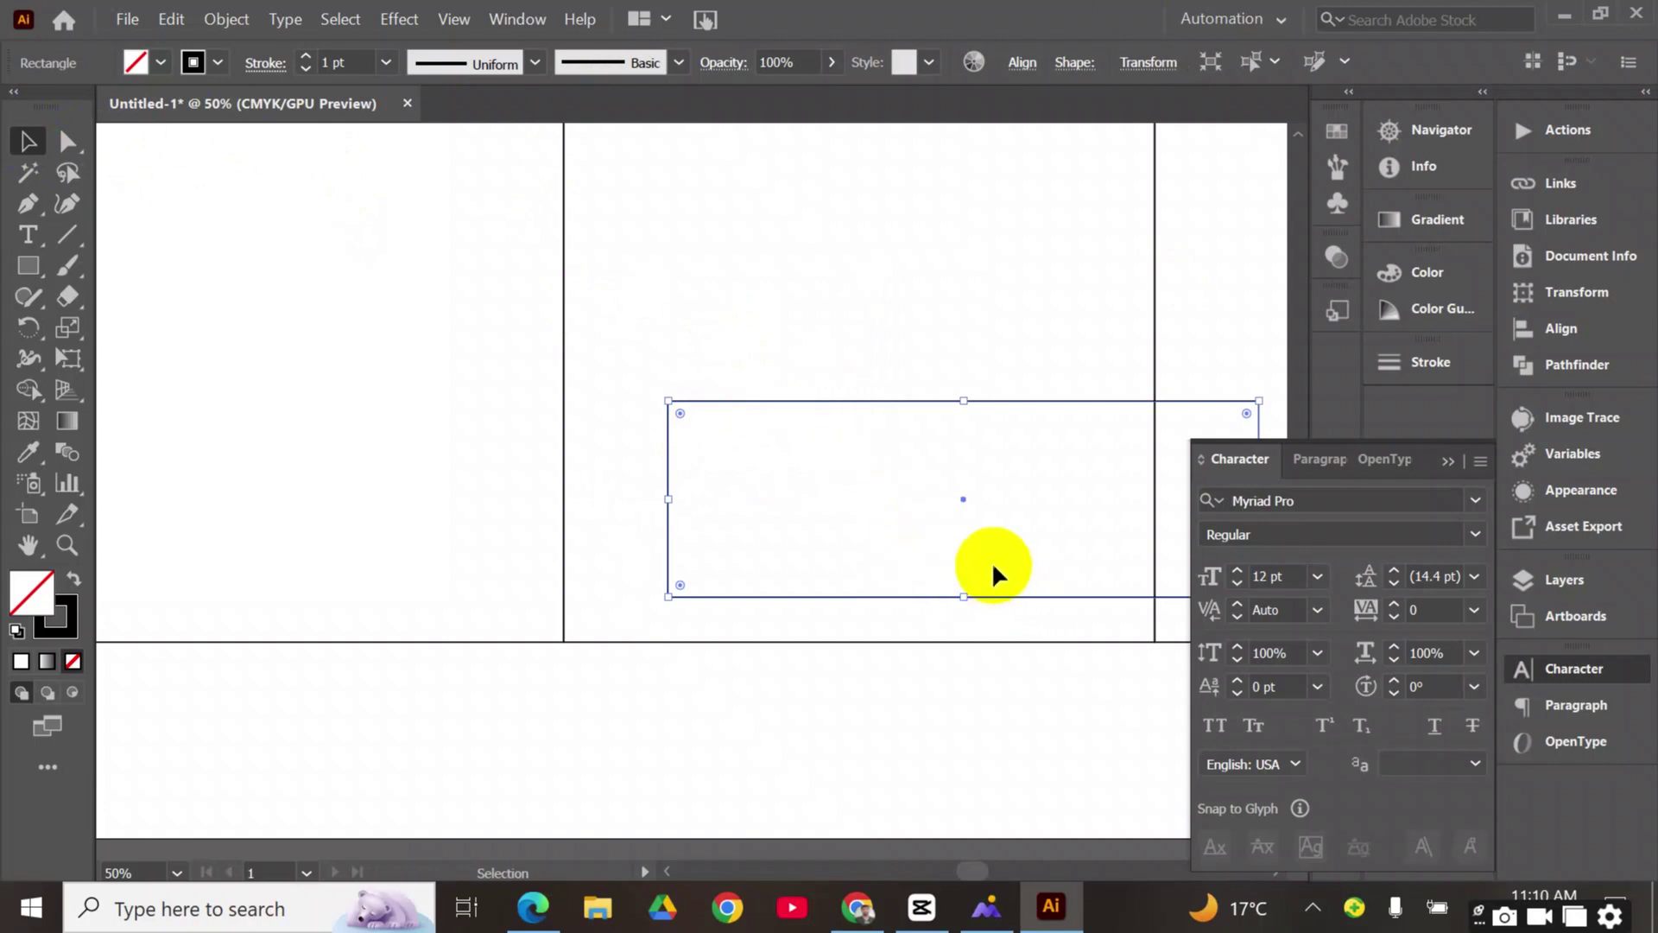
pyautogui.moveTo(962, 492); pyautogui.dragTo(860, 745)
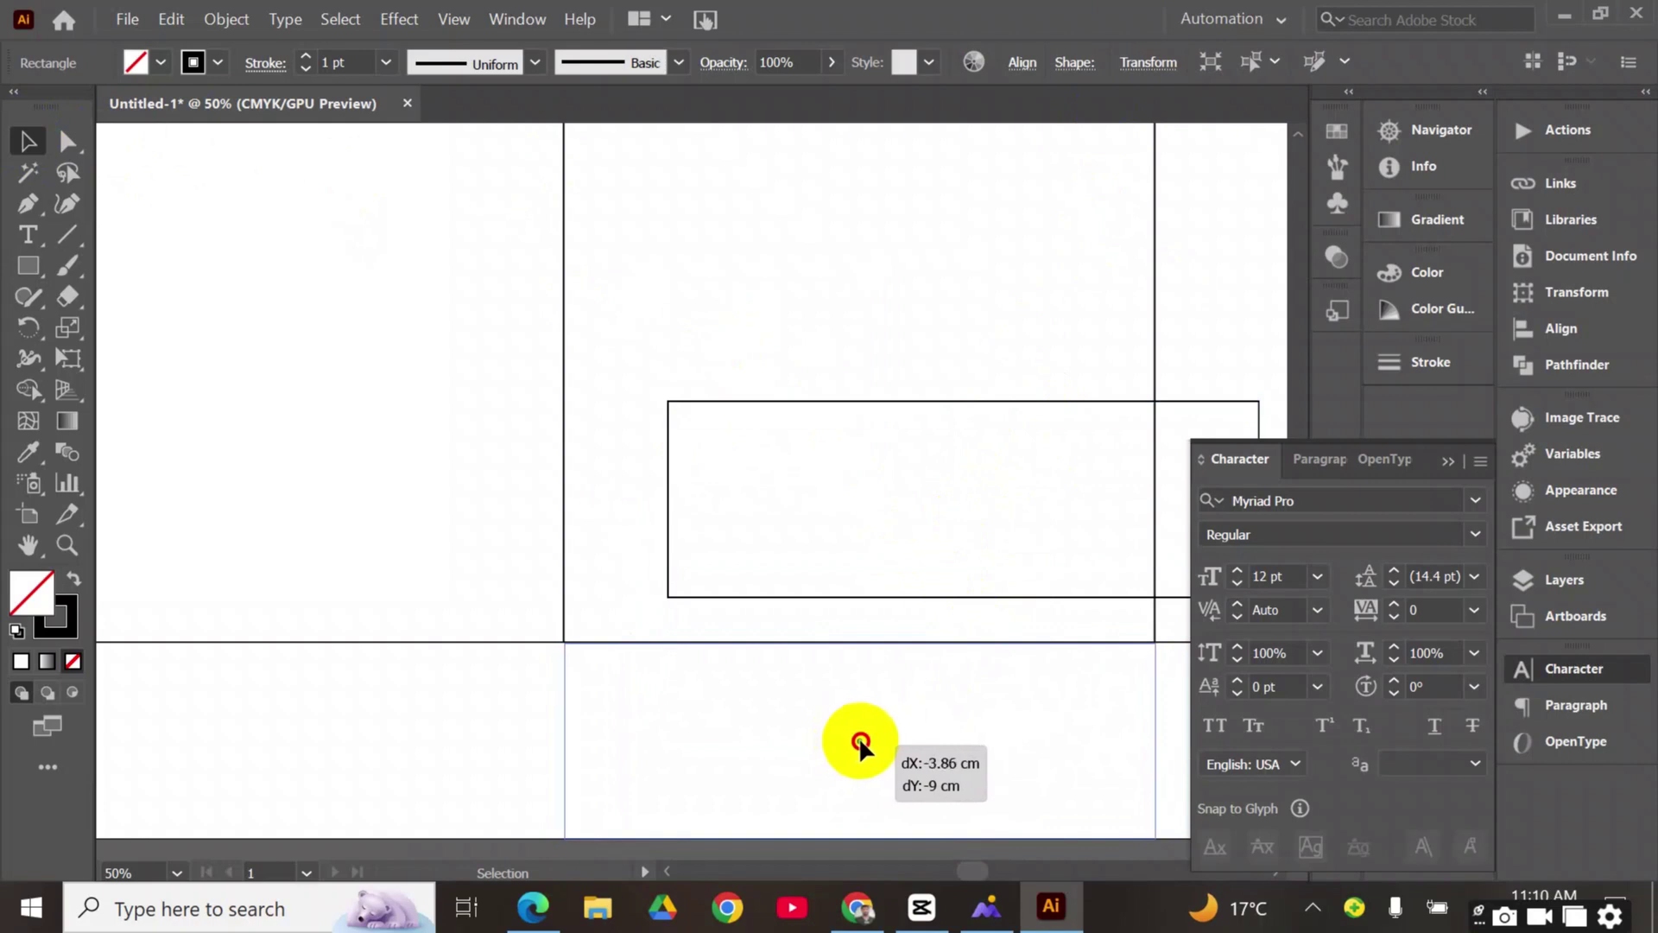
# Slant the bottom flap's right side by moving its lower-right anchor inward, and round both bottom corners to about 1.96 cm
pyautogui.scroll(1, 749, 673)
pyautogui.moveTo(749, 674); pyautogui.dragTo(773, 573)
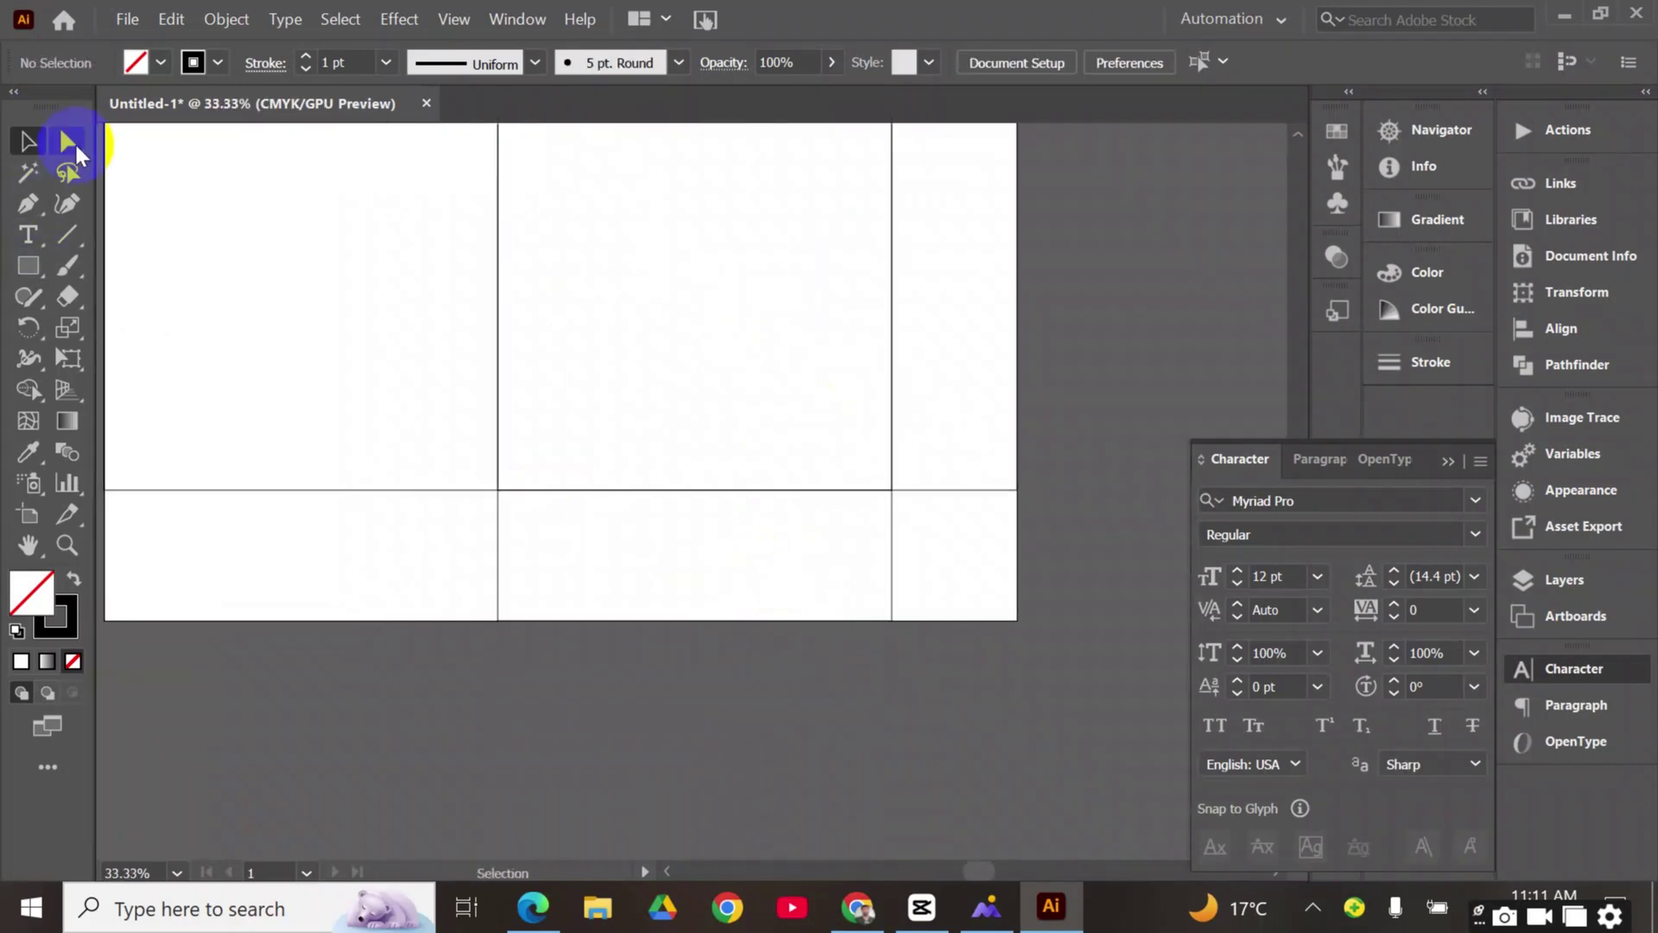
pyautogui.click(67, 143)
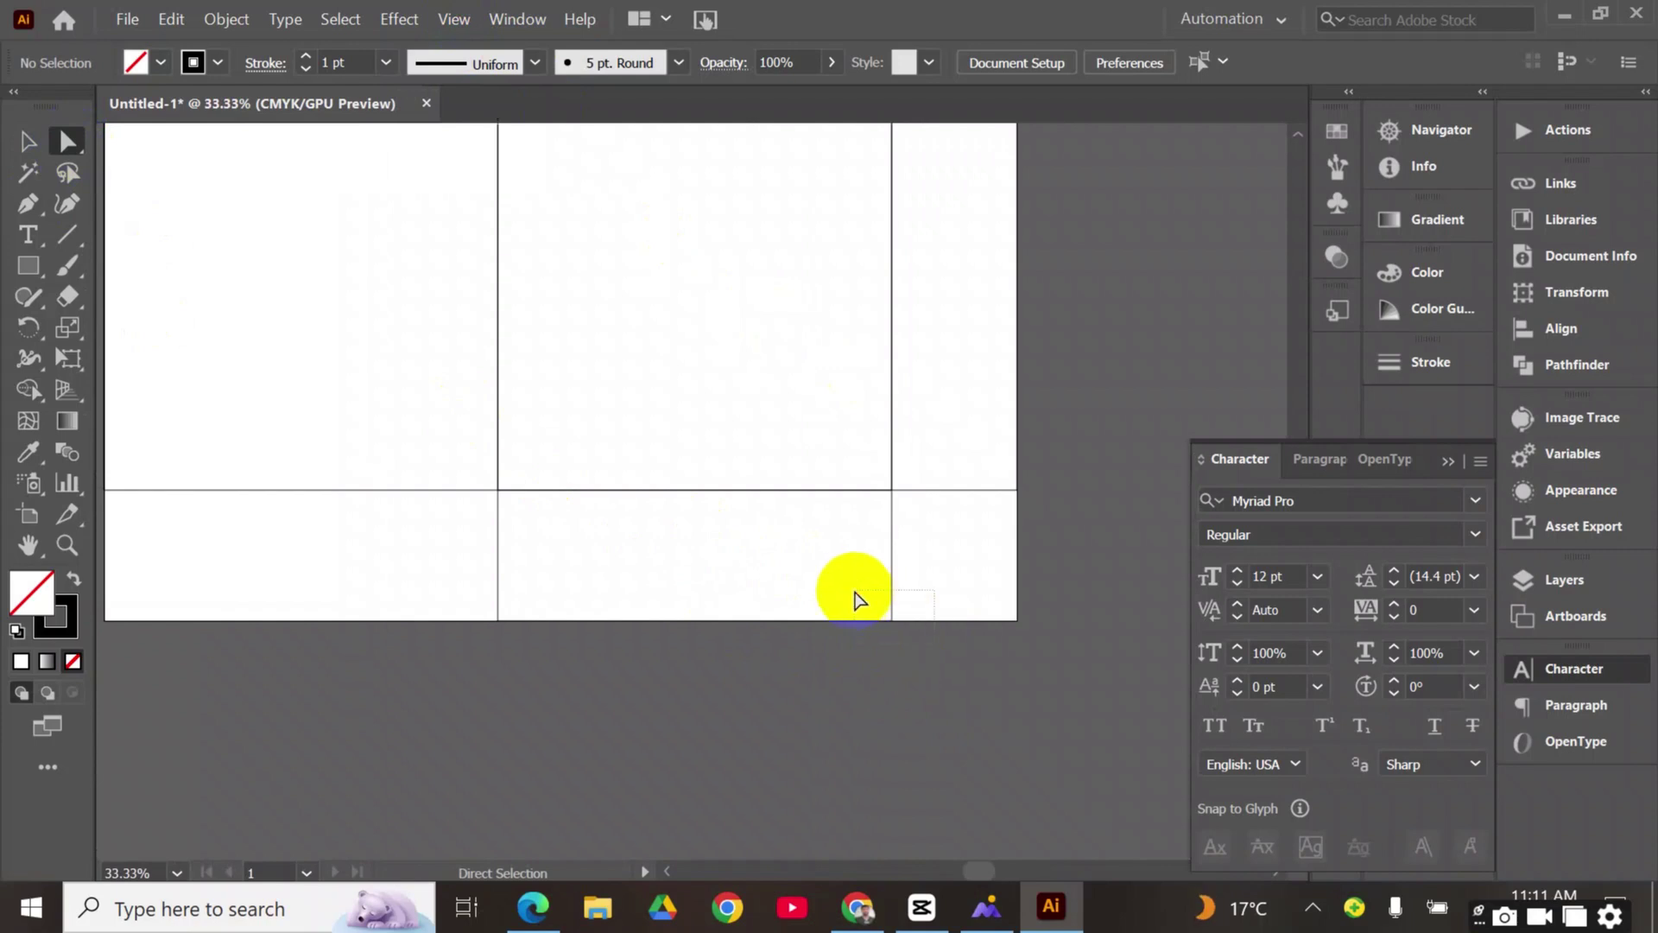
pyautogui.click(892, 620)
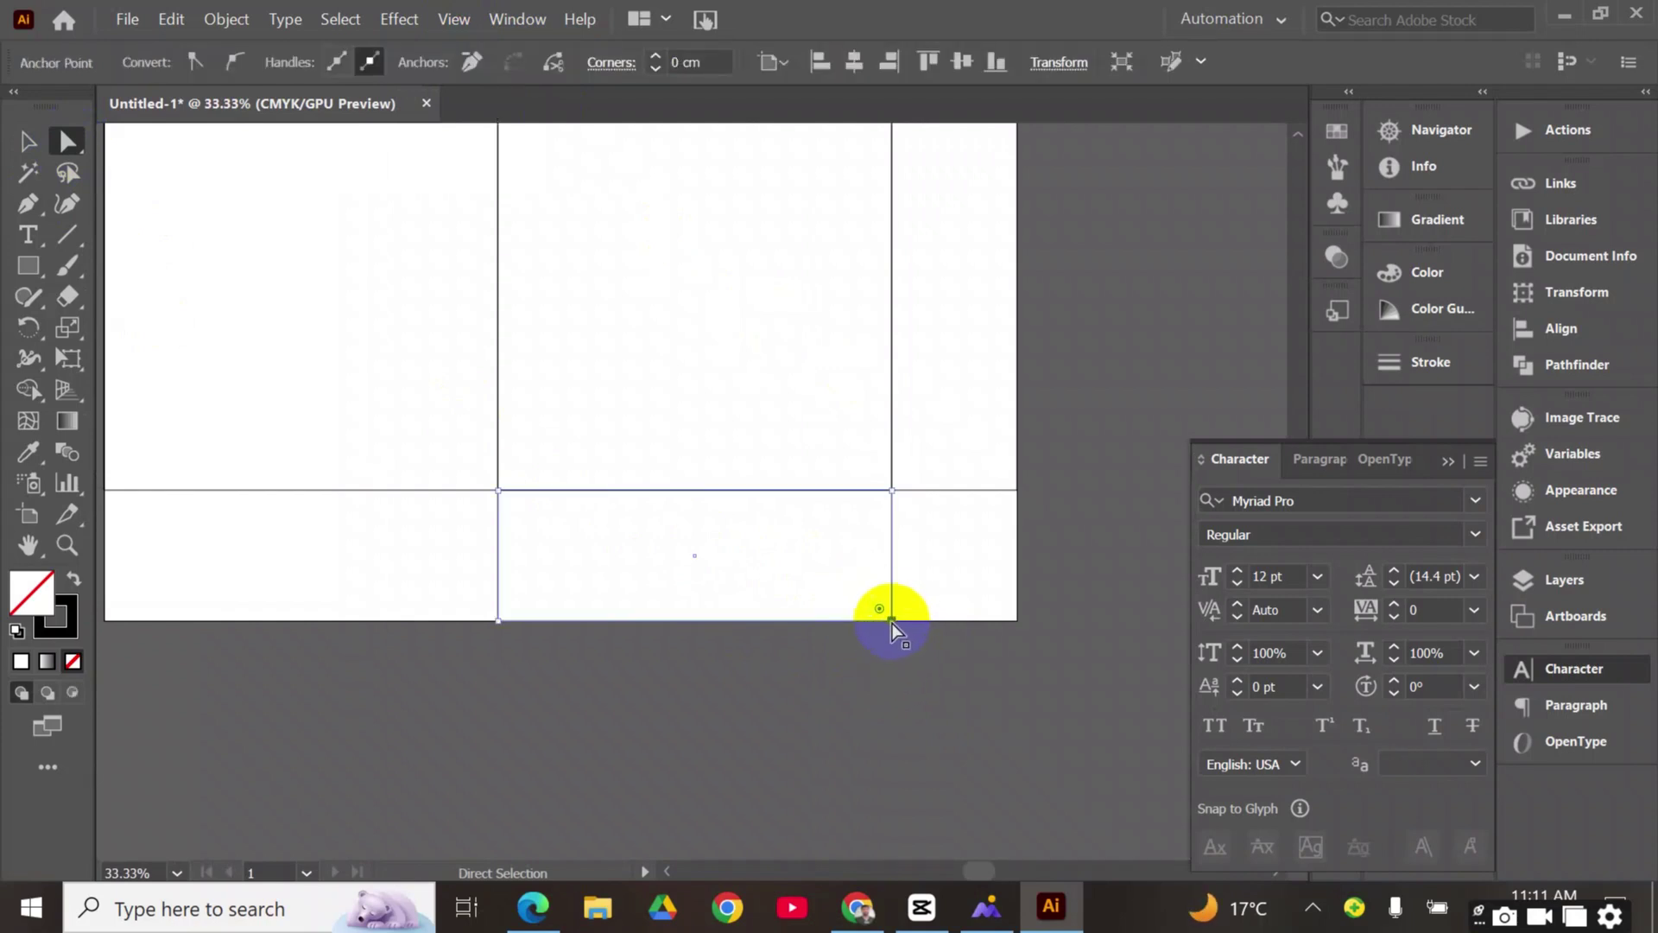
pyautogui.moveTo(892, 627); pyautogui.dragTo(765, 625)
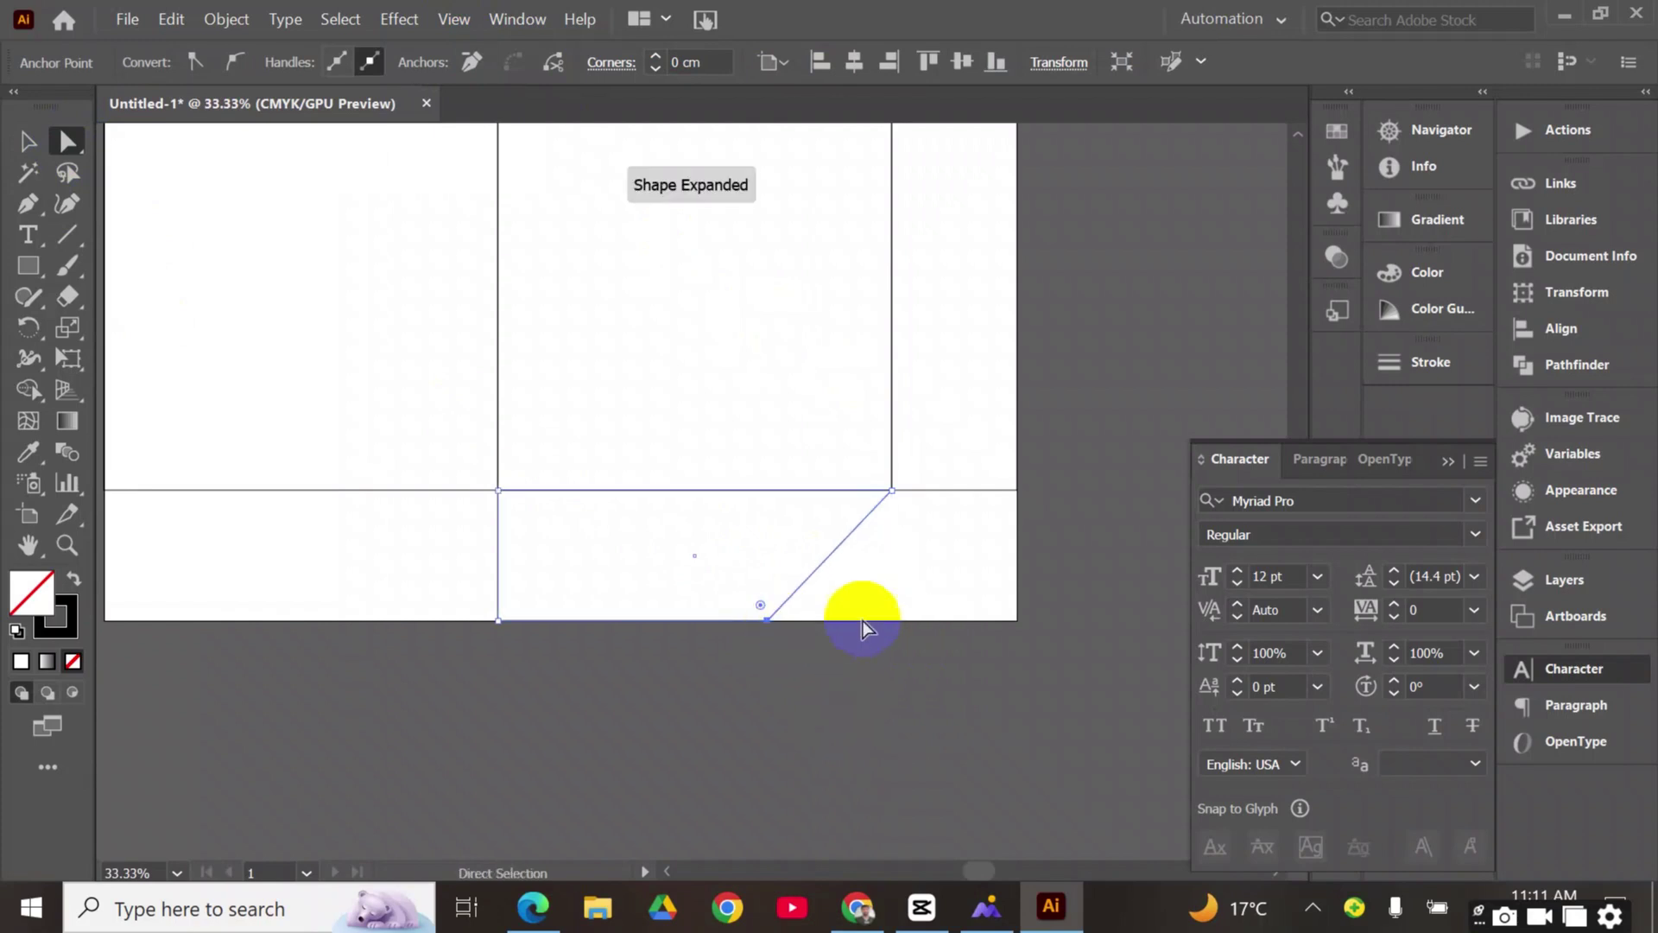
pyautogui.moveTo(436, 584); pyautogui.dragTo(879, 666)
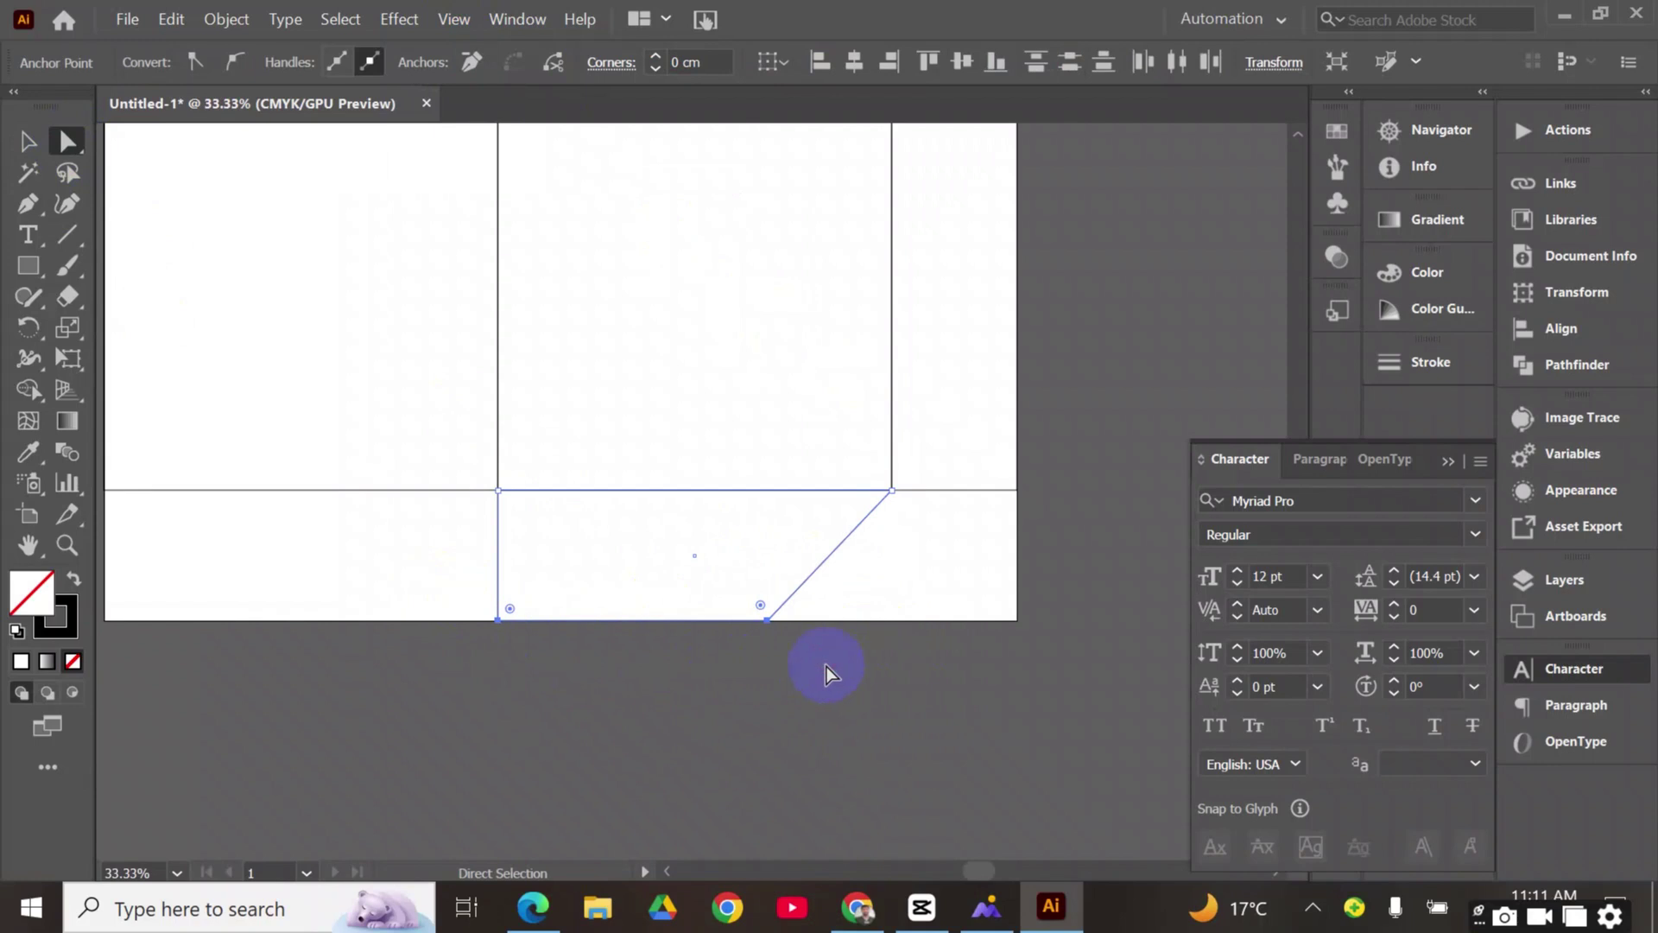
pyautogui.moveTo(509, 607); pyautogui.dragTo(536, 585)
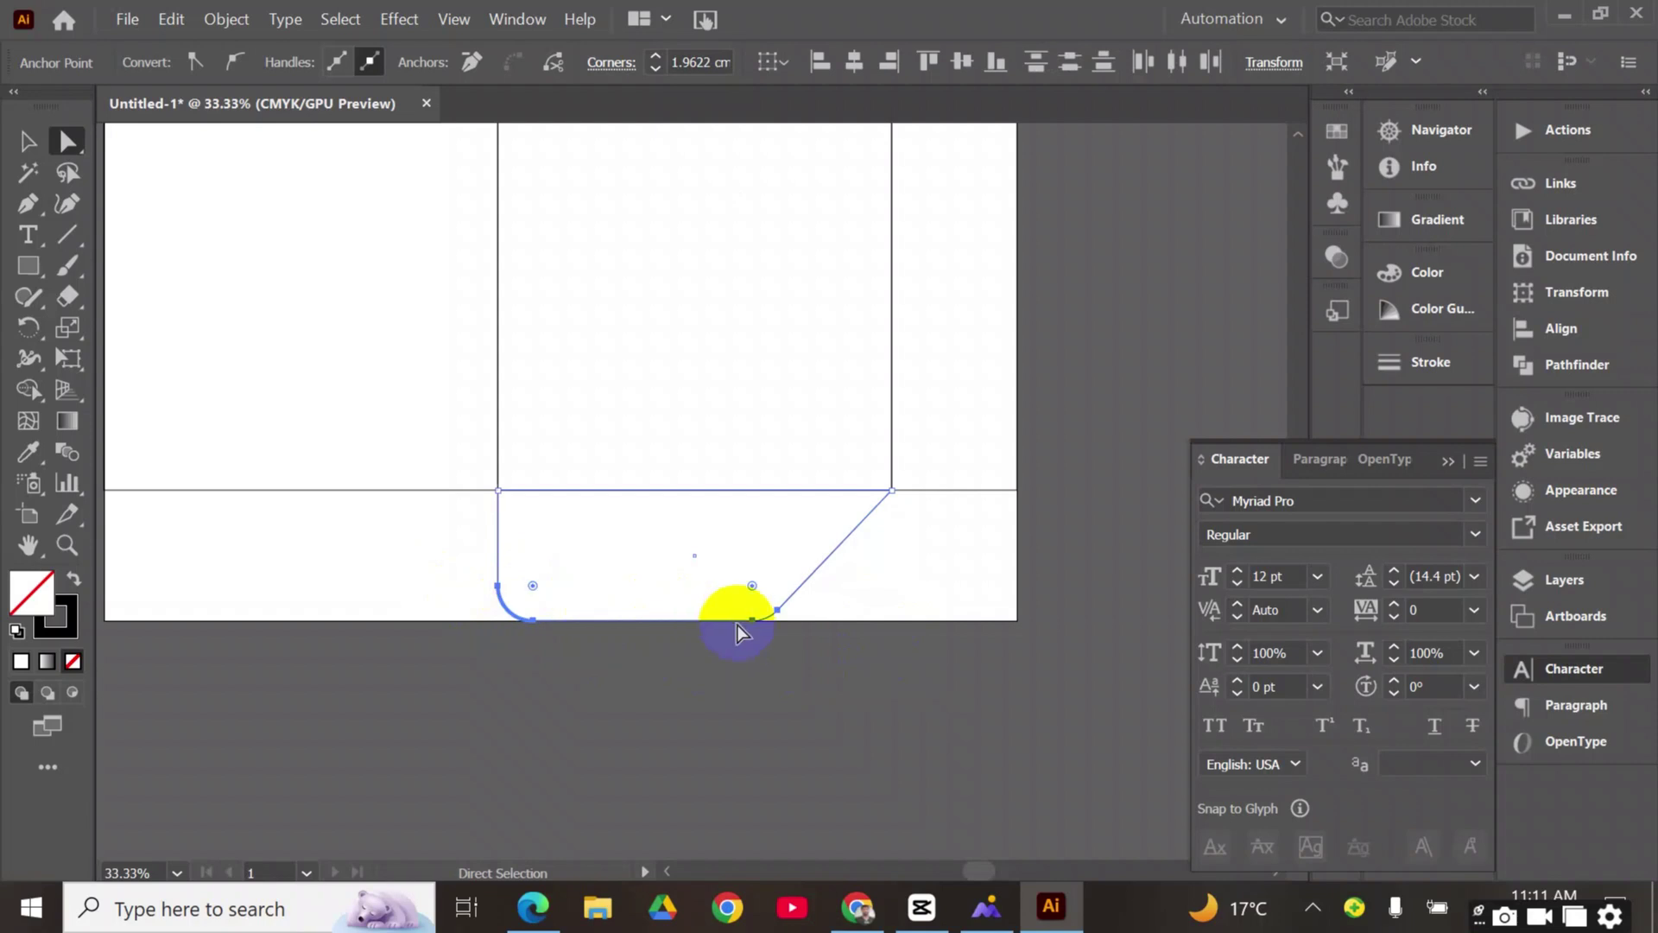
# Round the two outer corners of the side flap to a radius of about 1.58 cm
pyautogui.scroll(6, 1076, 539)
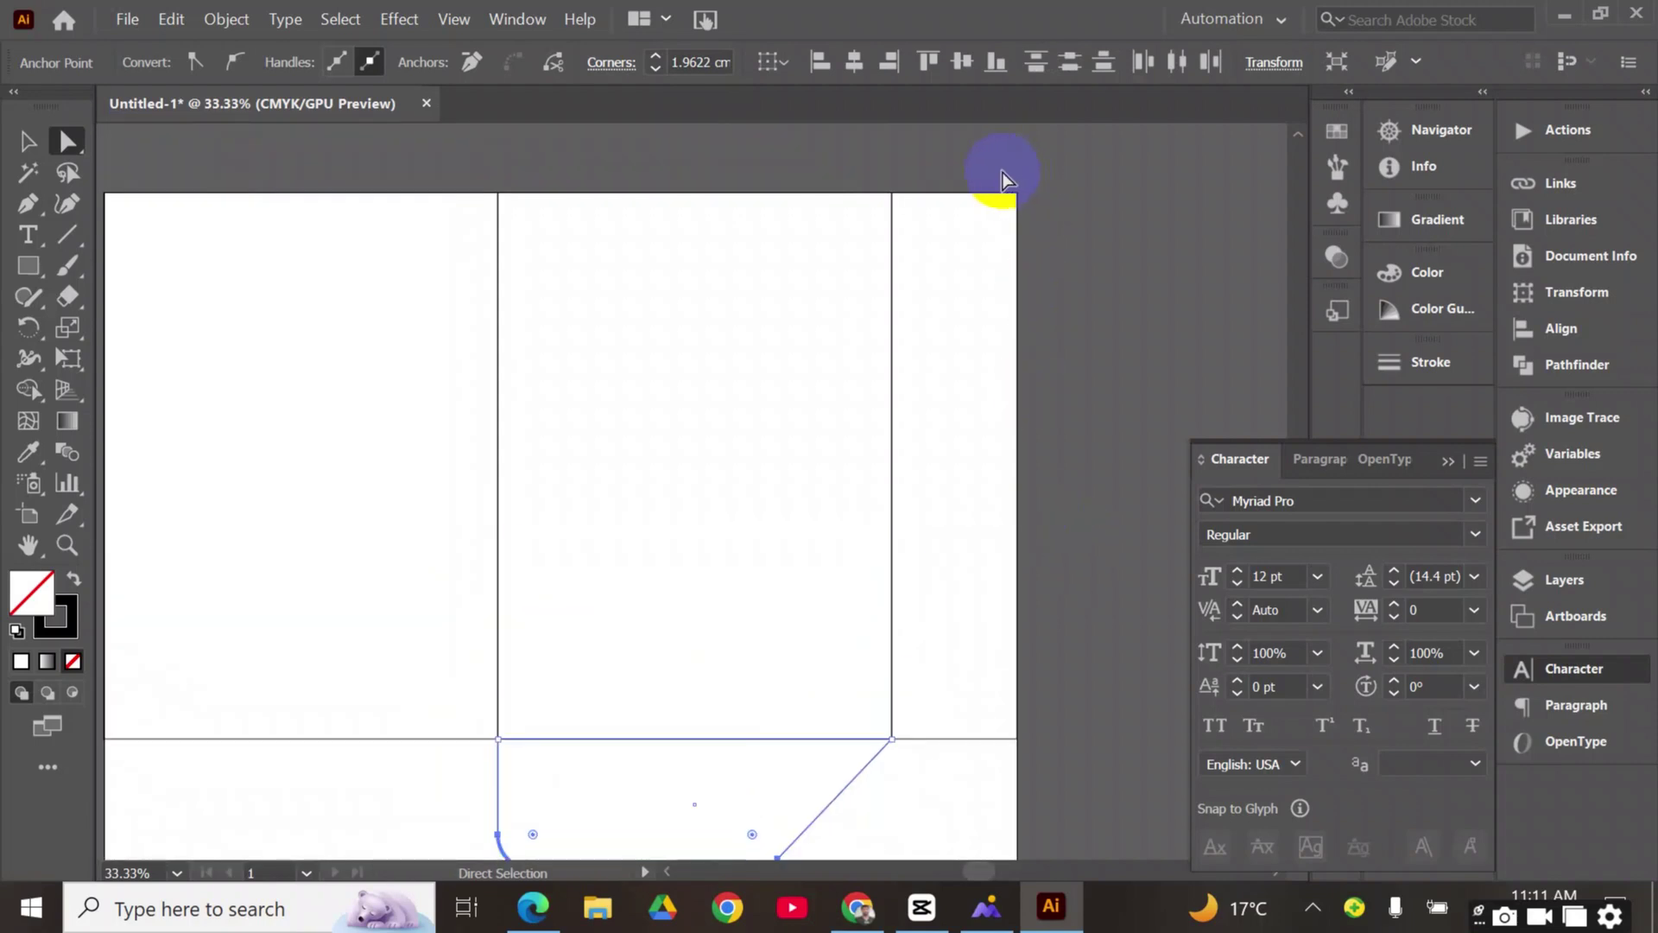
pyautogui.moveTo(1002, 179); pyautogui.dragTo(1106, 781)
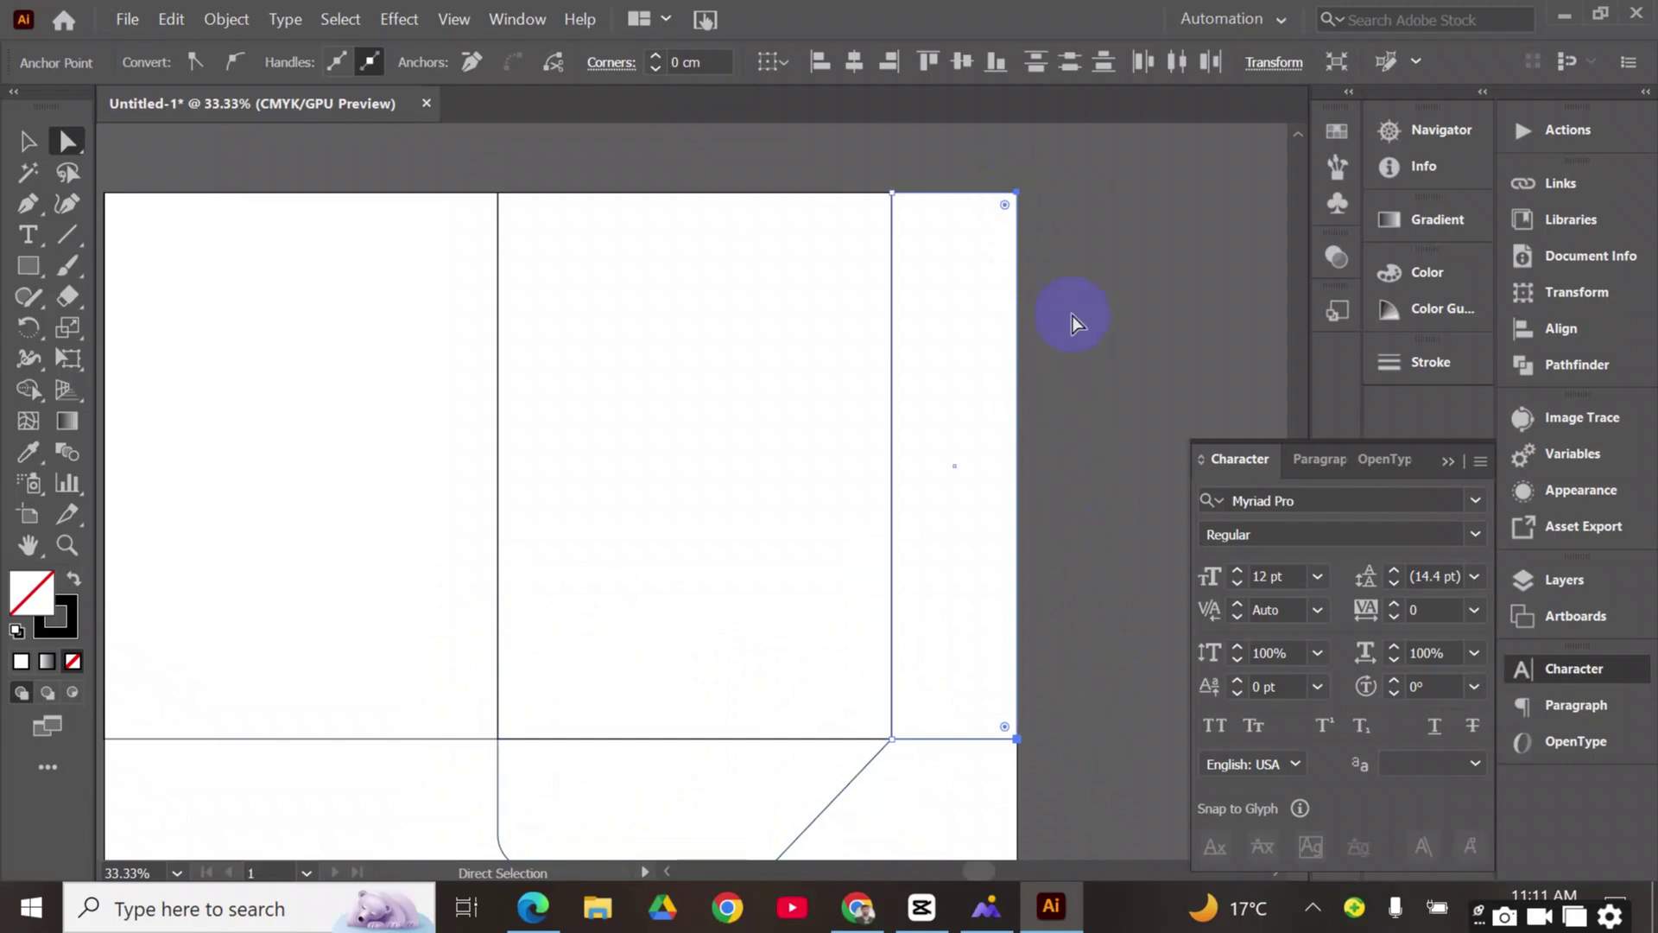
pyautogui.moveTo(1005, 209); pyautogui.dragTo(992, 223)
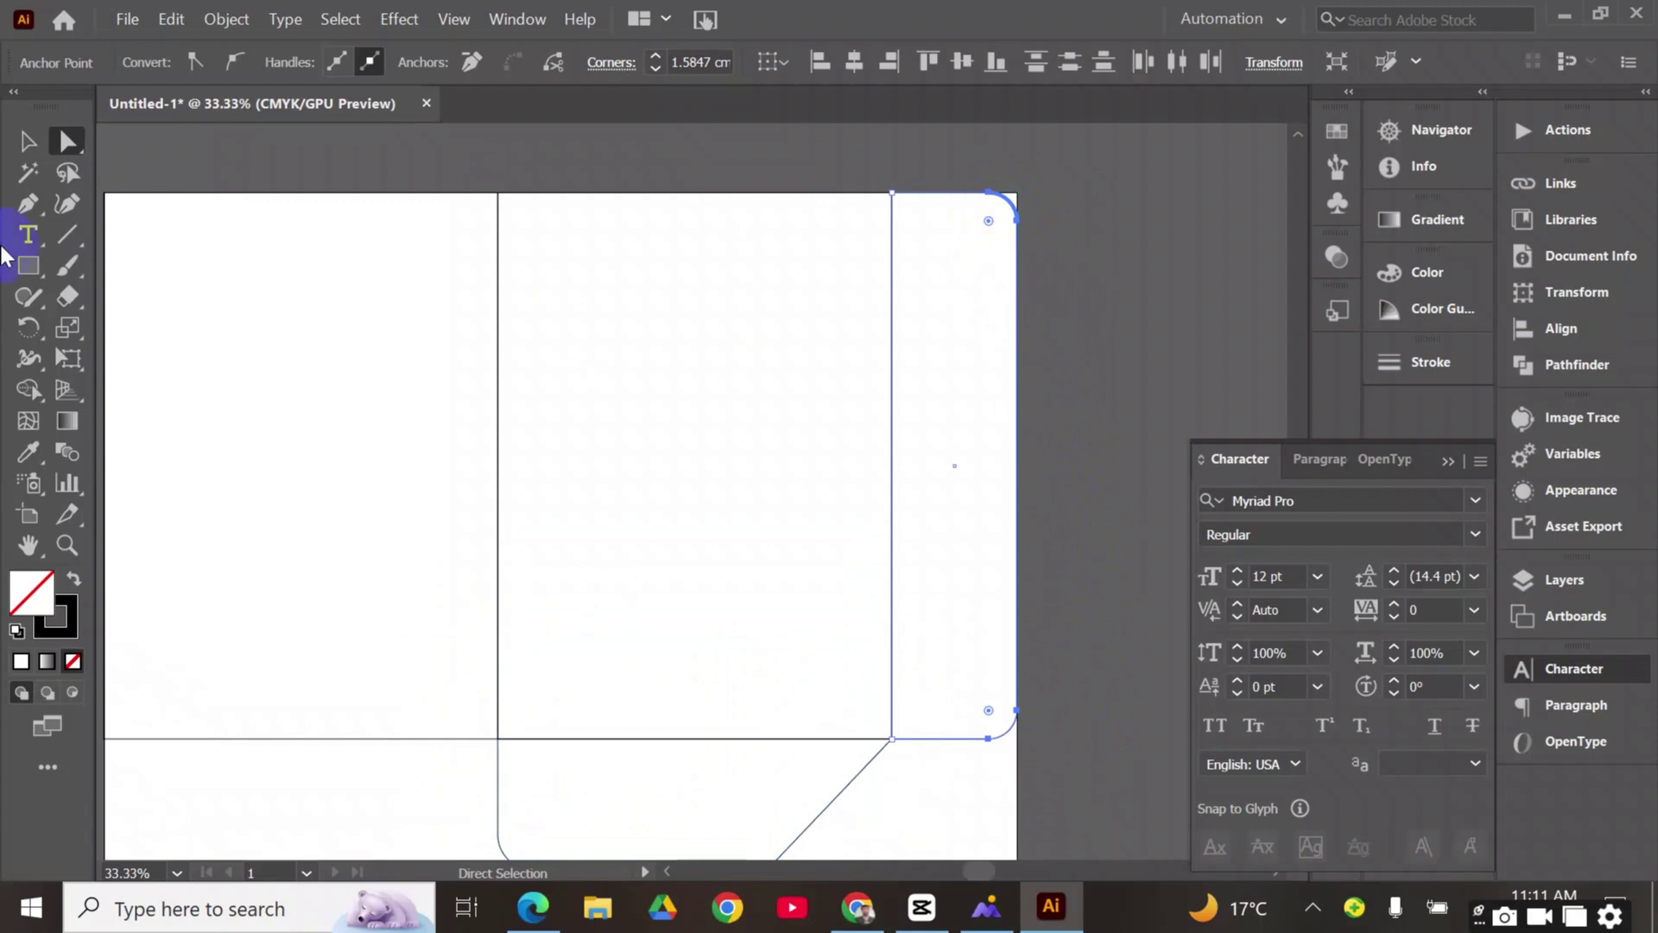
pyautogui.press('v')
pyautogui.moveTo(623, 396); pyautogui.dragTo(734, 360)
pyautogui.click(557, 449)
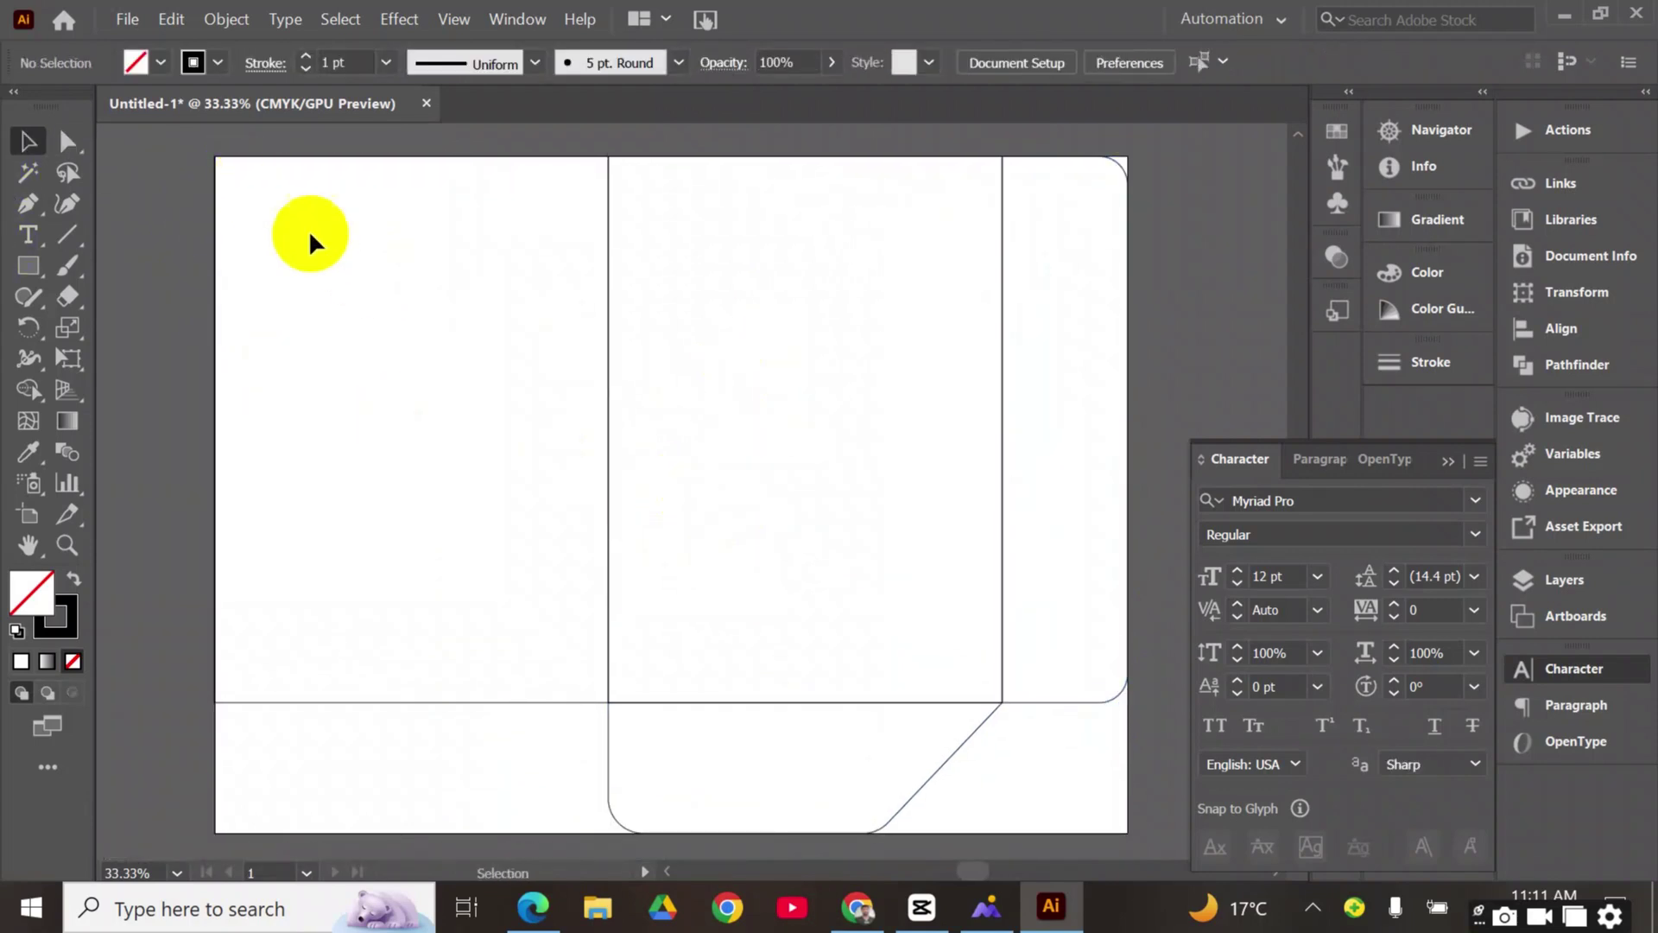
# Offset the paths of all four panels by -0.8 cm with miter joins and convert the inset paths to guides
pyautogui.click(208, 171)
pyautogui.moveTo(209, 171); pyautogui.dragTo(1149, 764)
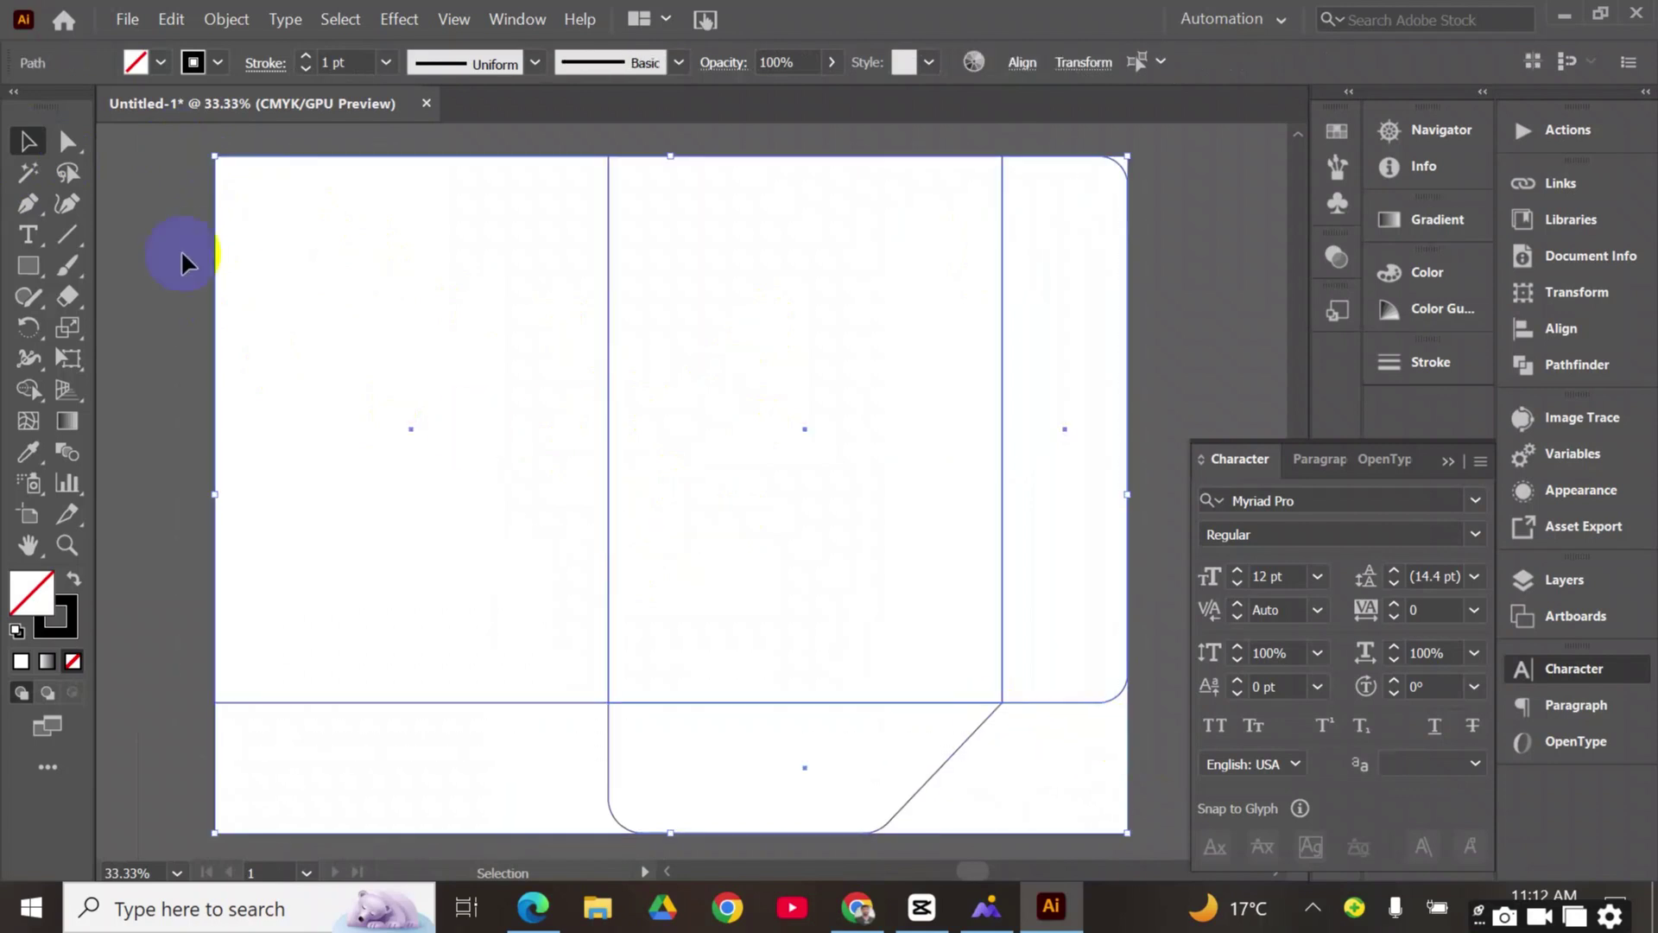
pyautogui.click(223, 21)
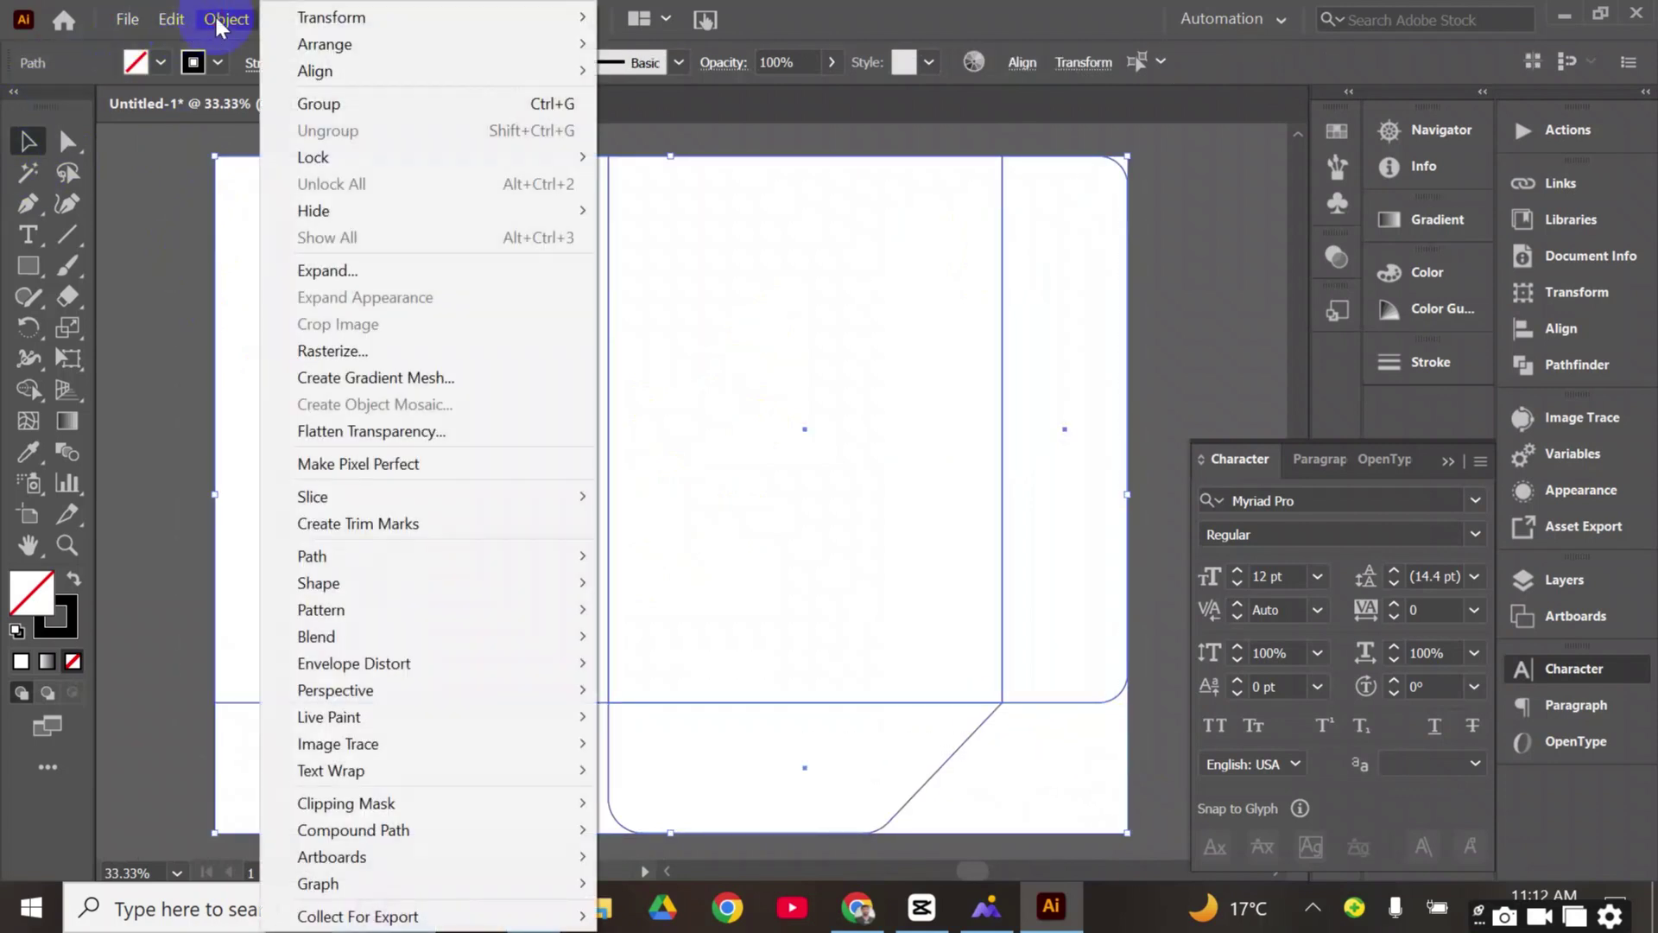
pyautogui.moveTo(378, 563)
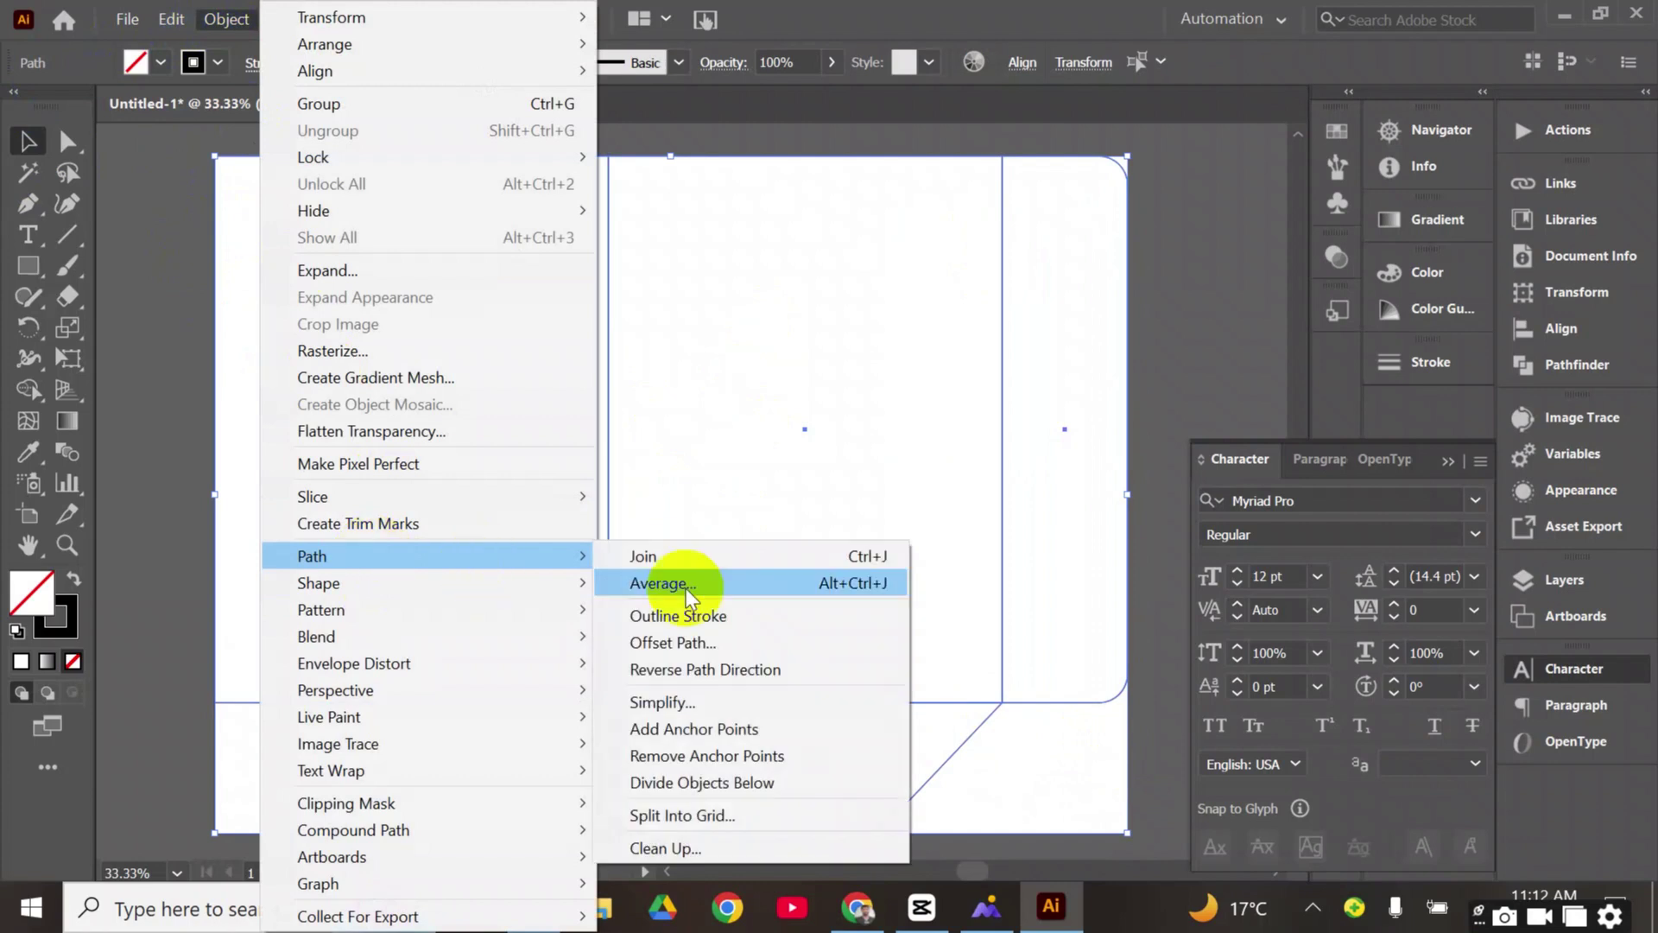
pyautogui.click(700, 643)
pyautogui.scroll(-10, 817, 162)
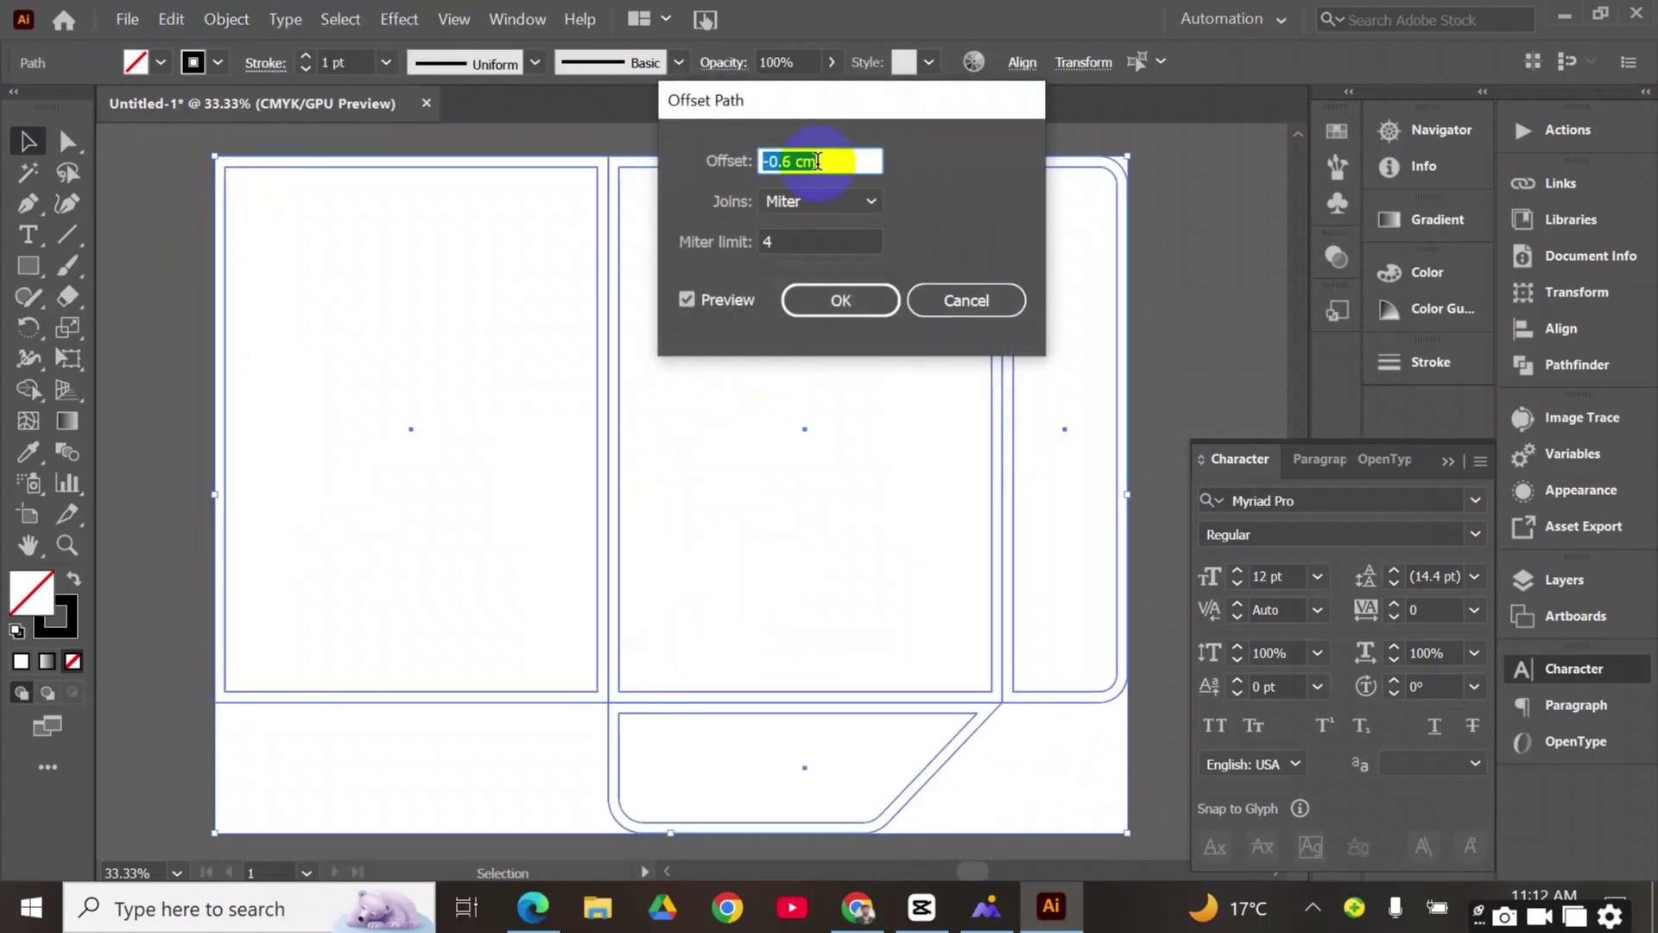
pyautogui.scroll(-1, 817, 162)
pyautogui.scroll(-1, 817, 162)
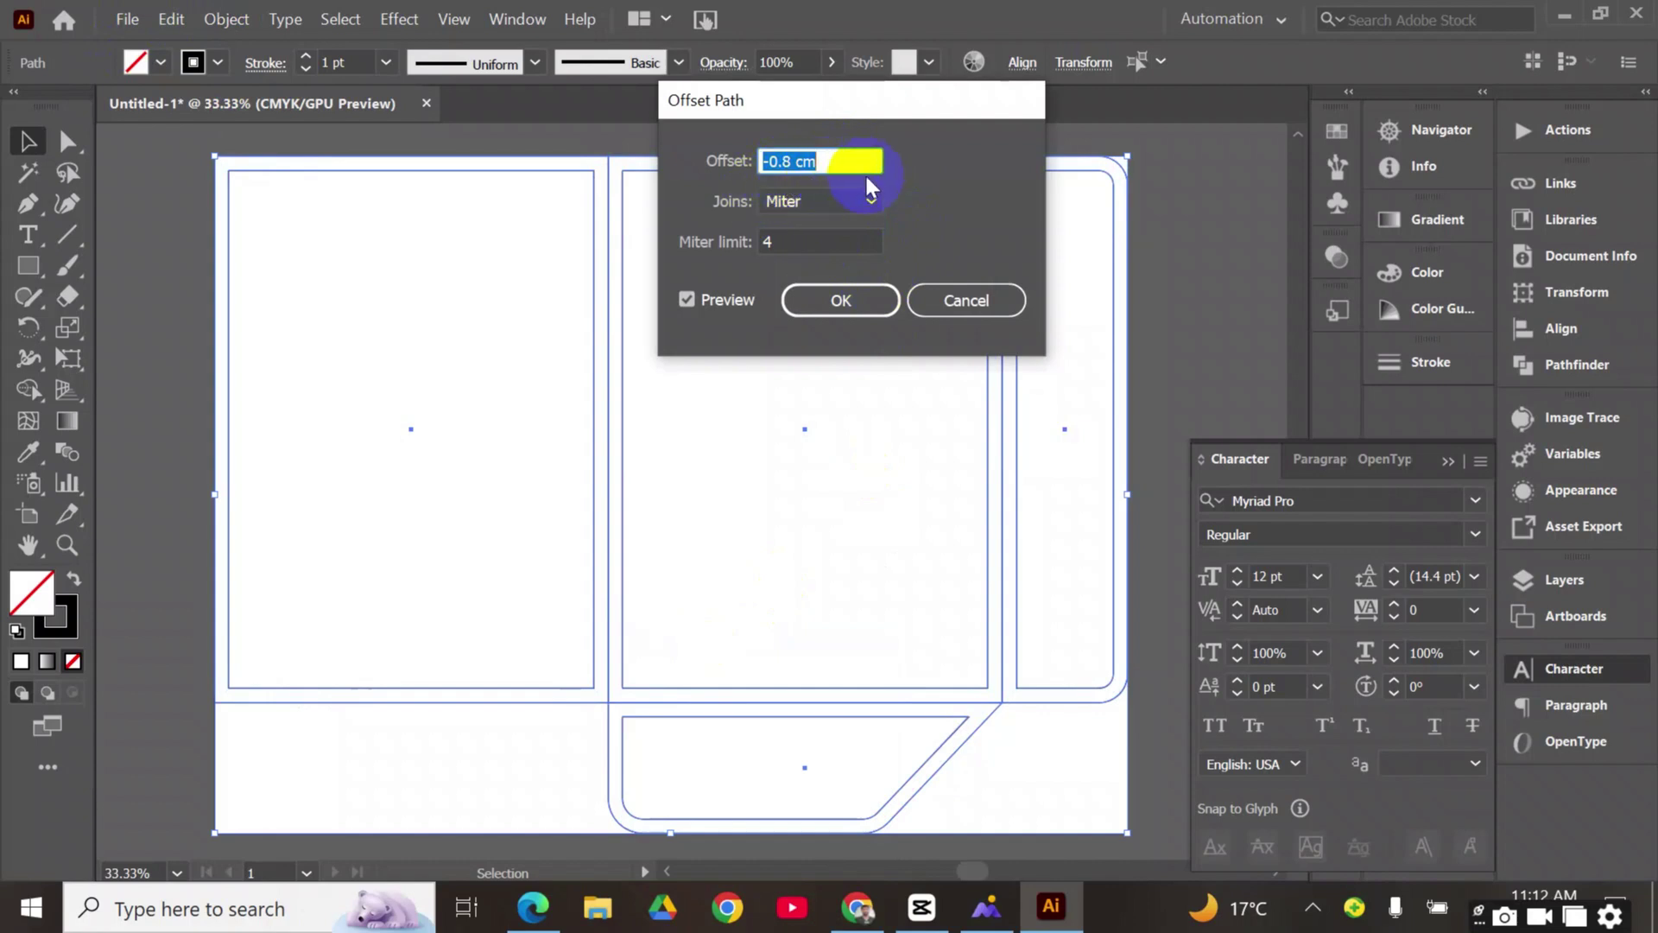
pyautogui.click(845, 302)
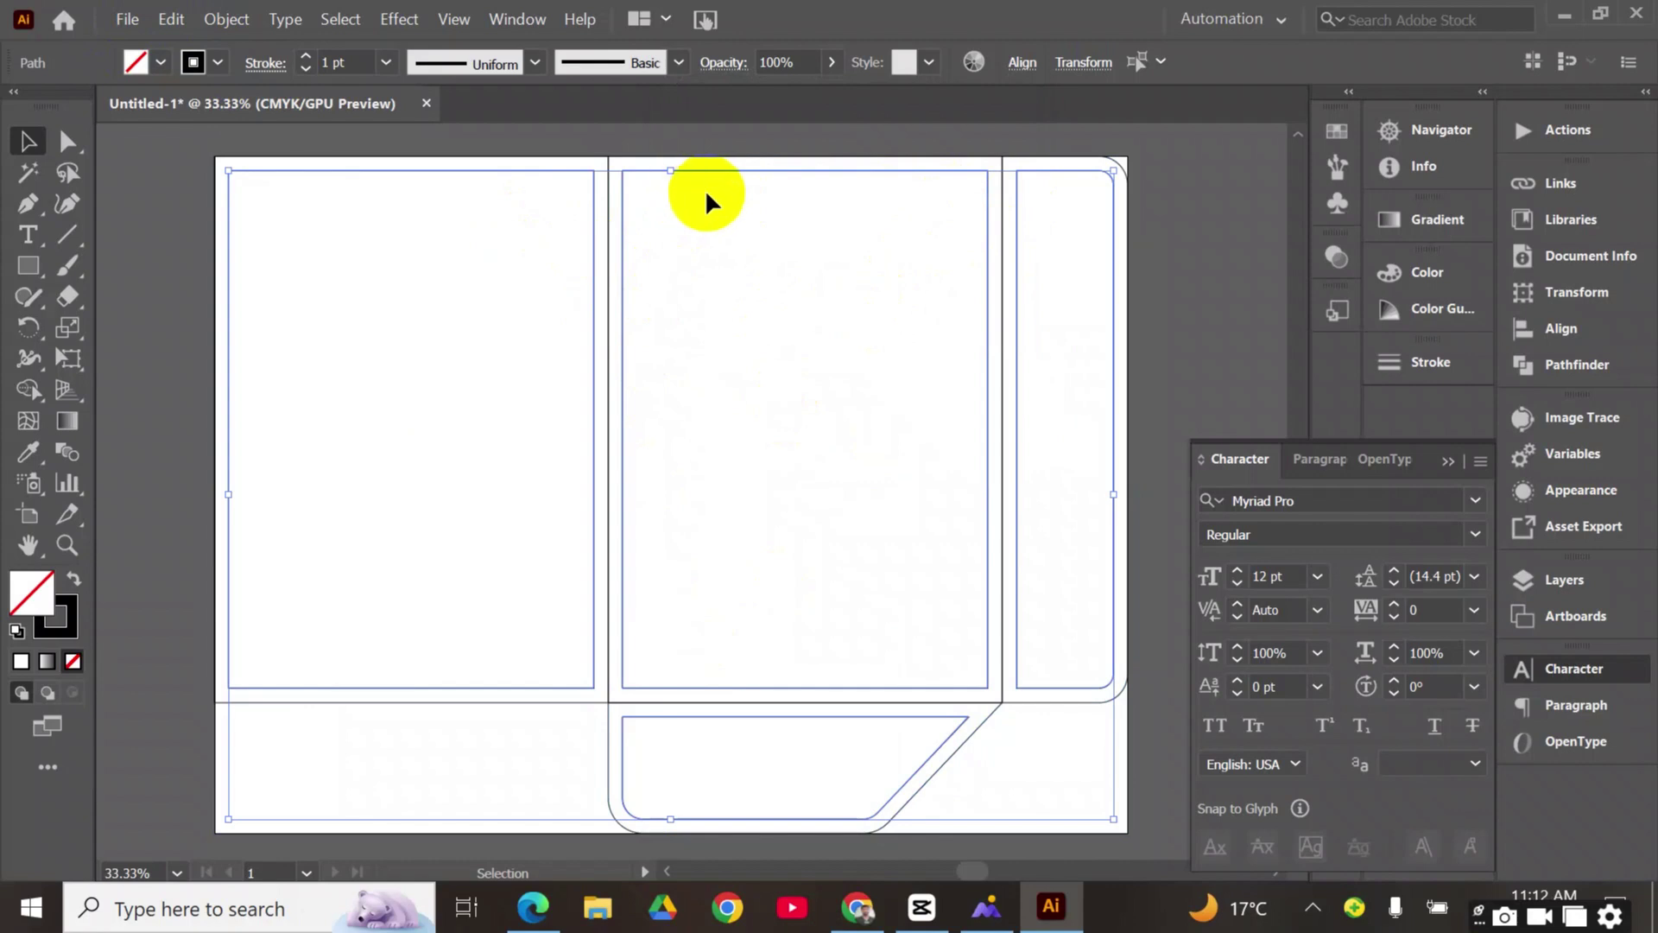
pyautogui.rightClick(755, 233)
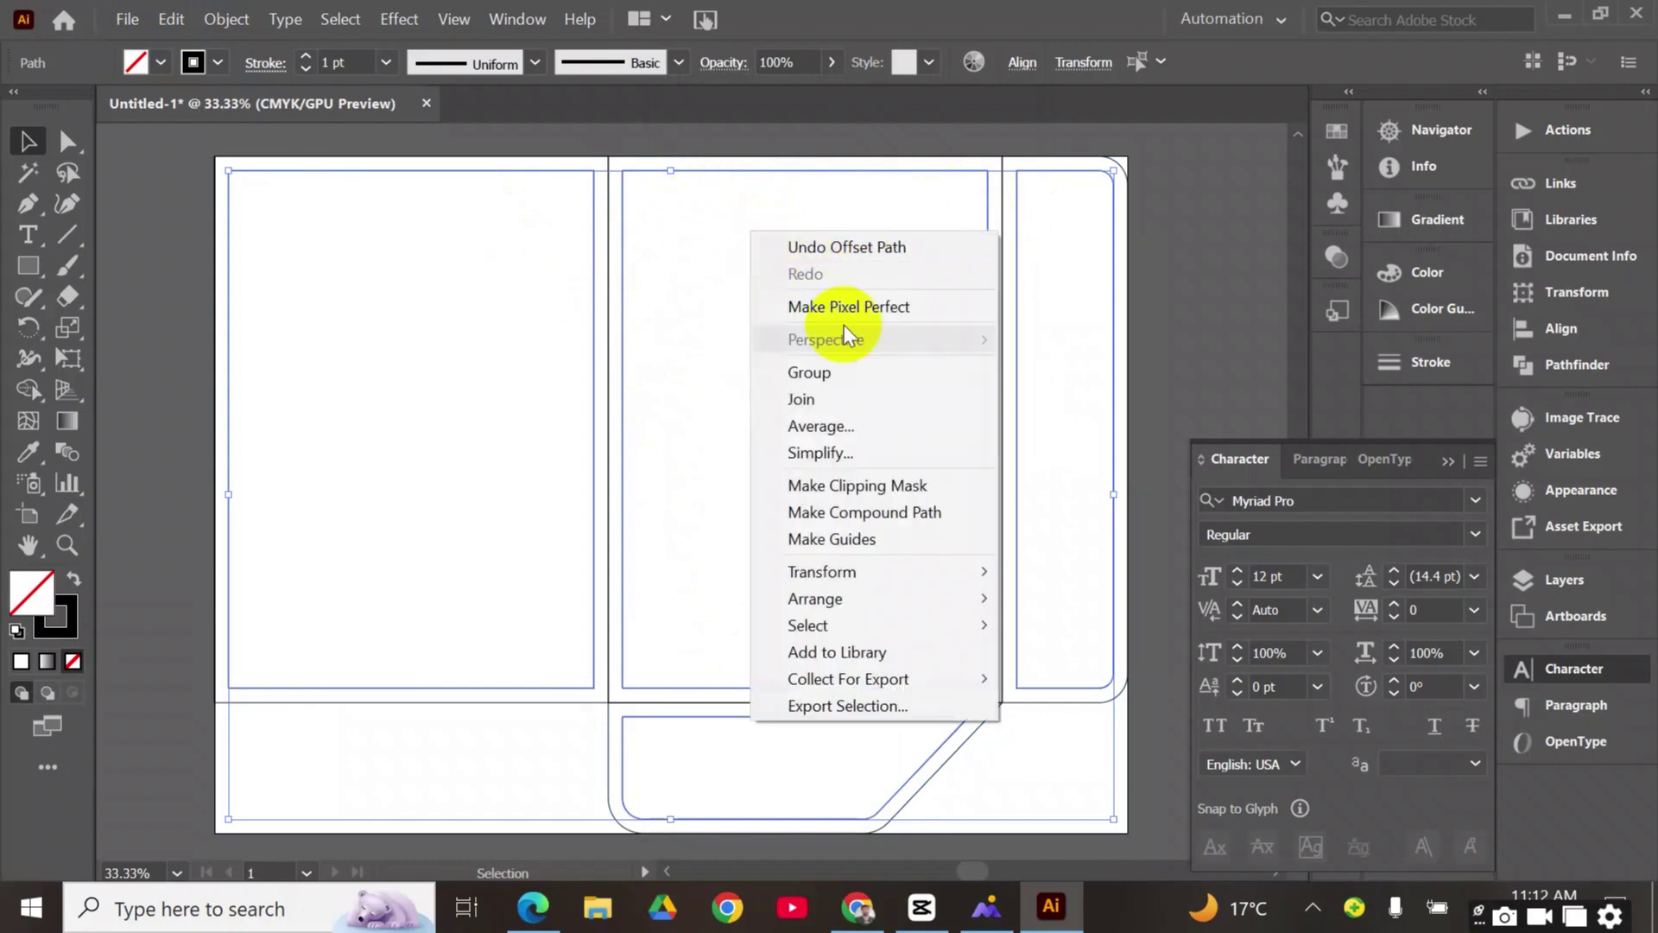
pyautogui.click(859, 543)
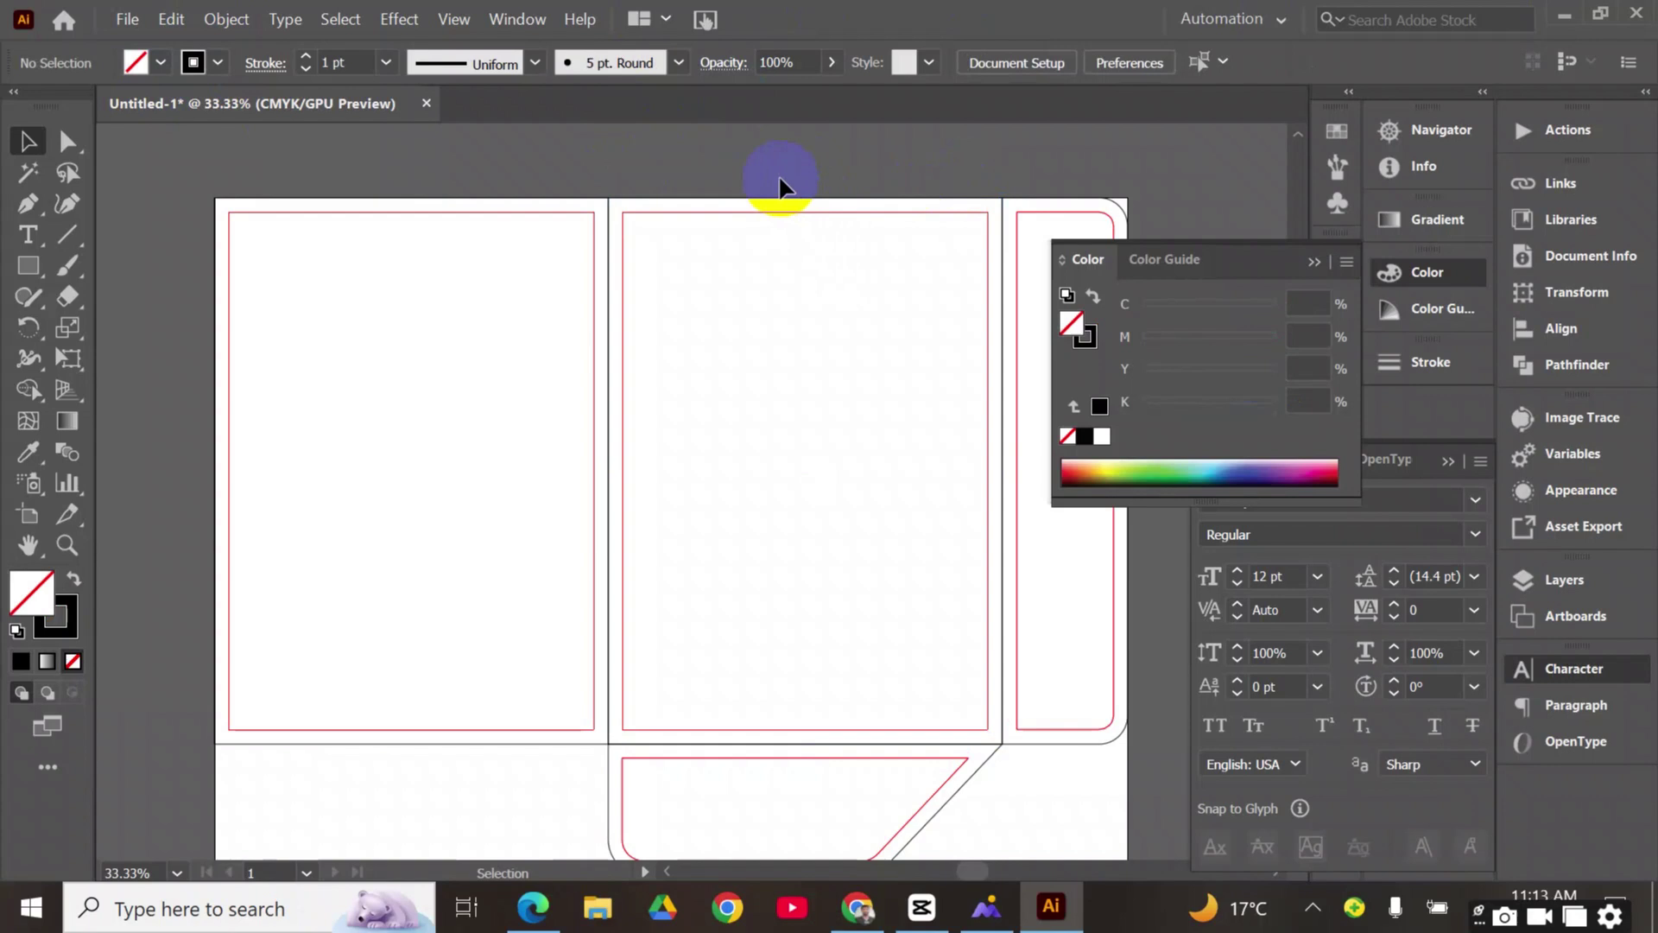
# Remove the middle panel's stroke and fill the panel with a linear gradient
pyautogui.click(792, 253)
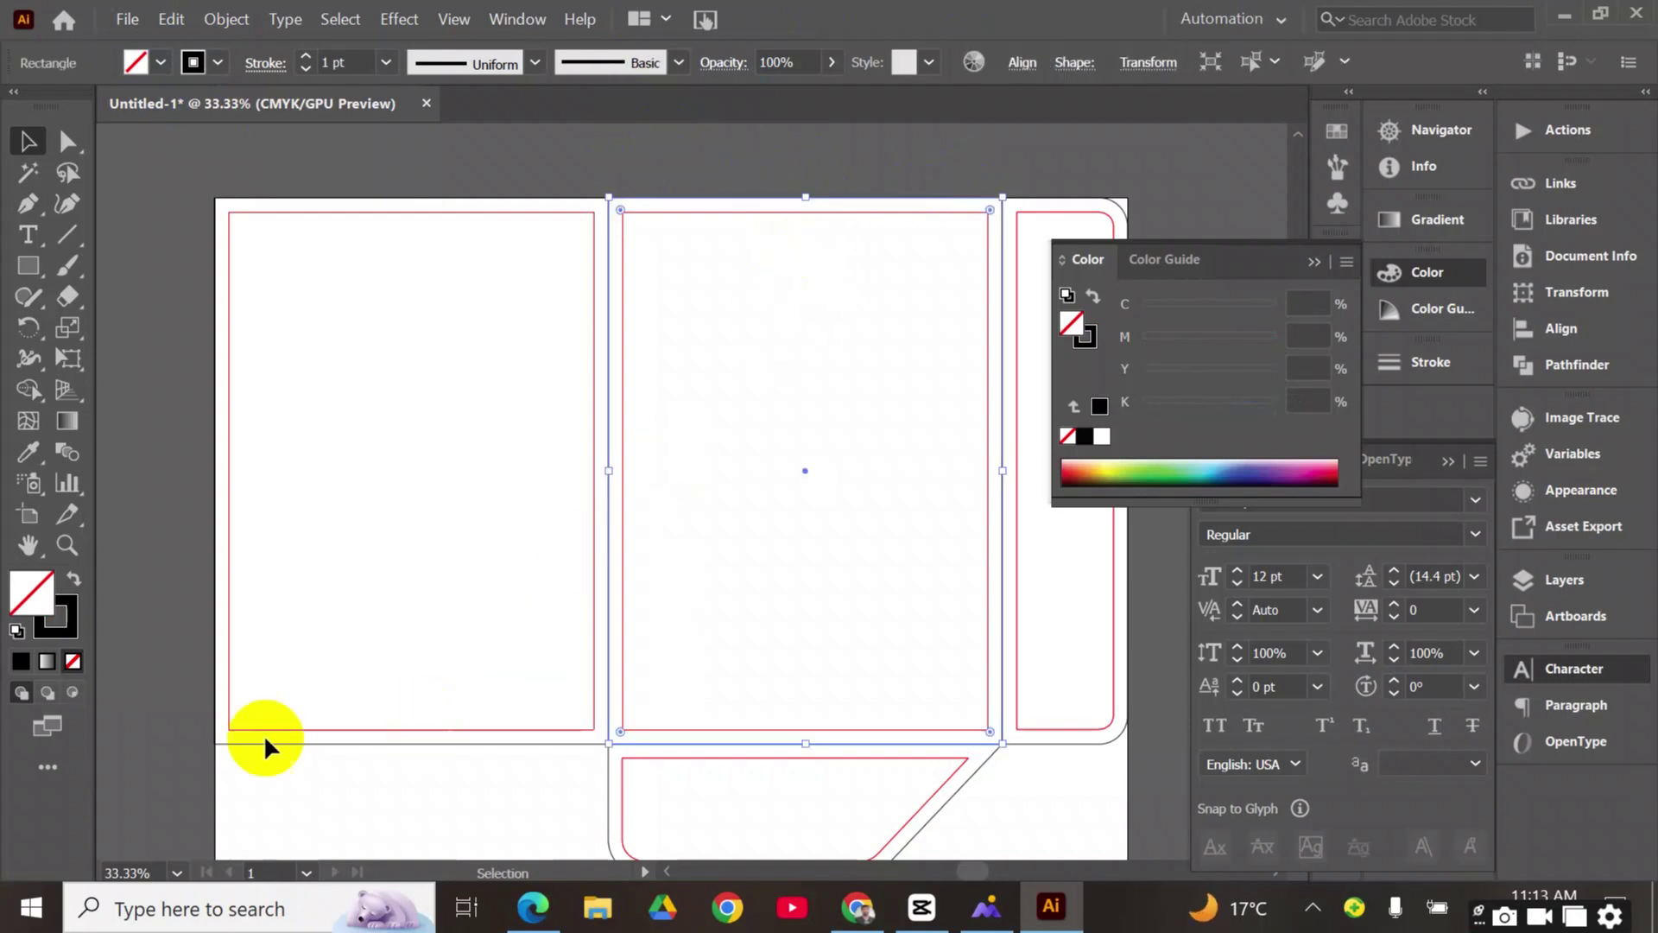
pyautogui.click(69, 638)
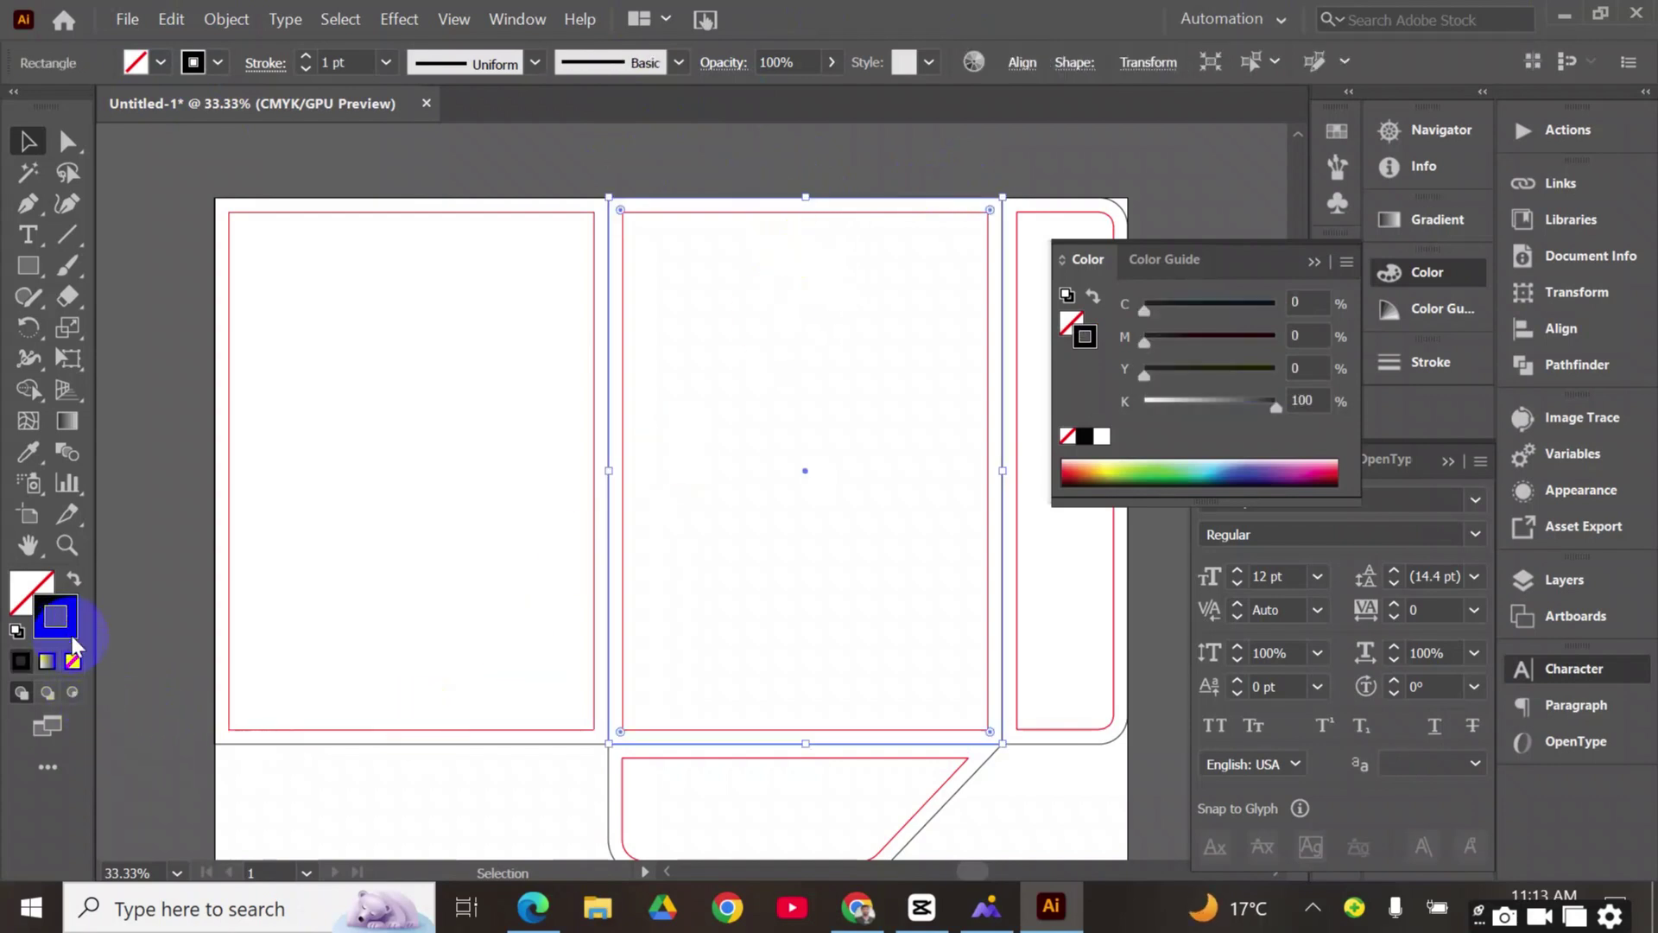
pyautogui.click(72, 662)
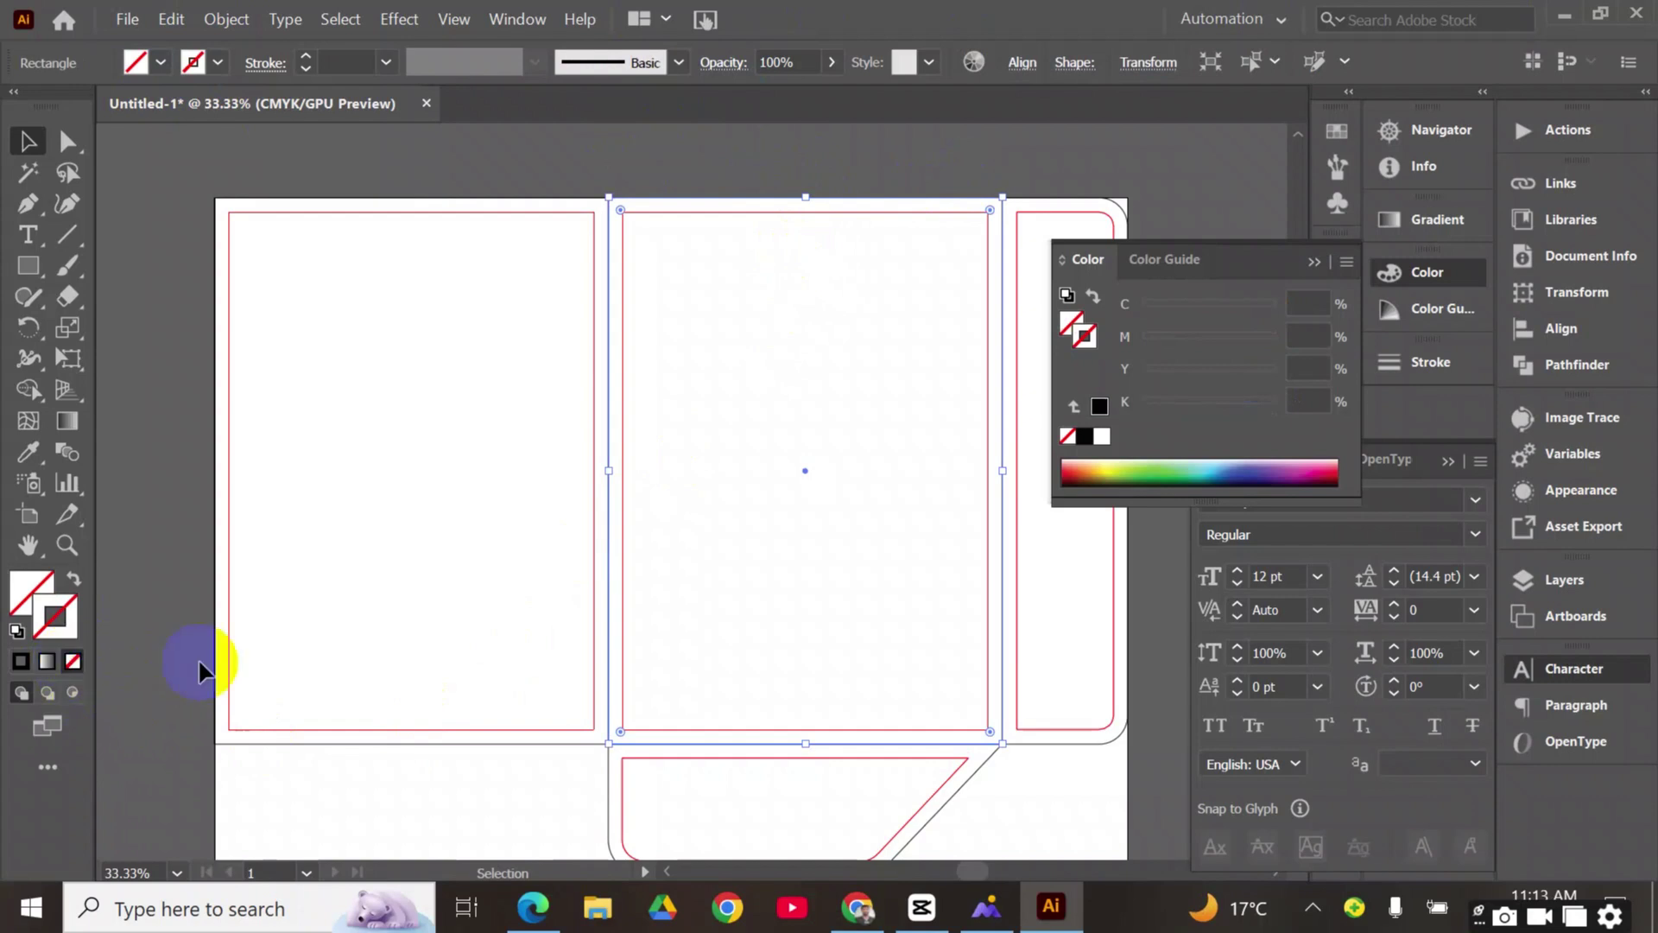
pyautogui.click(30, 593)
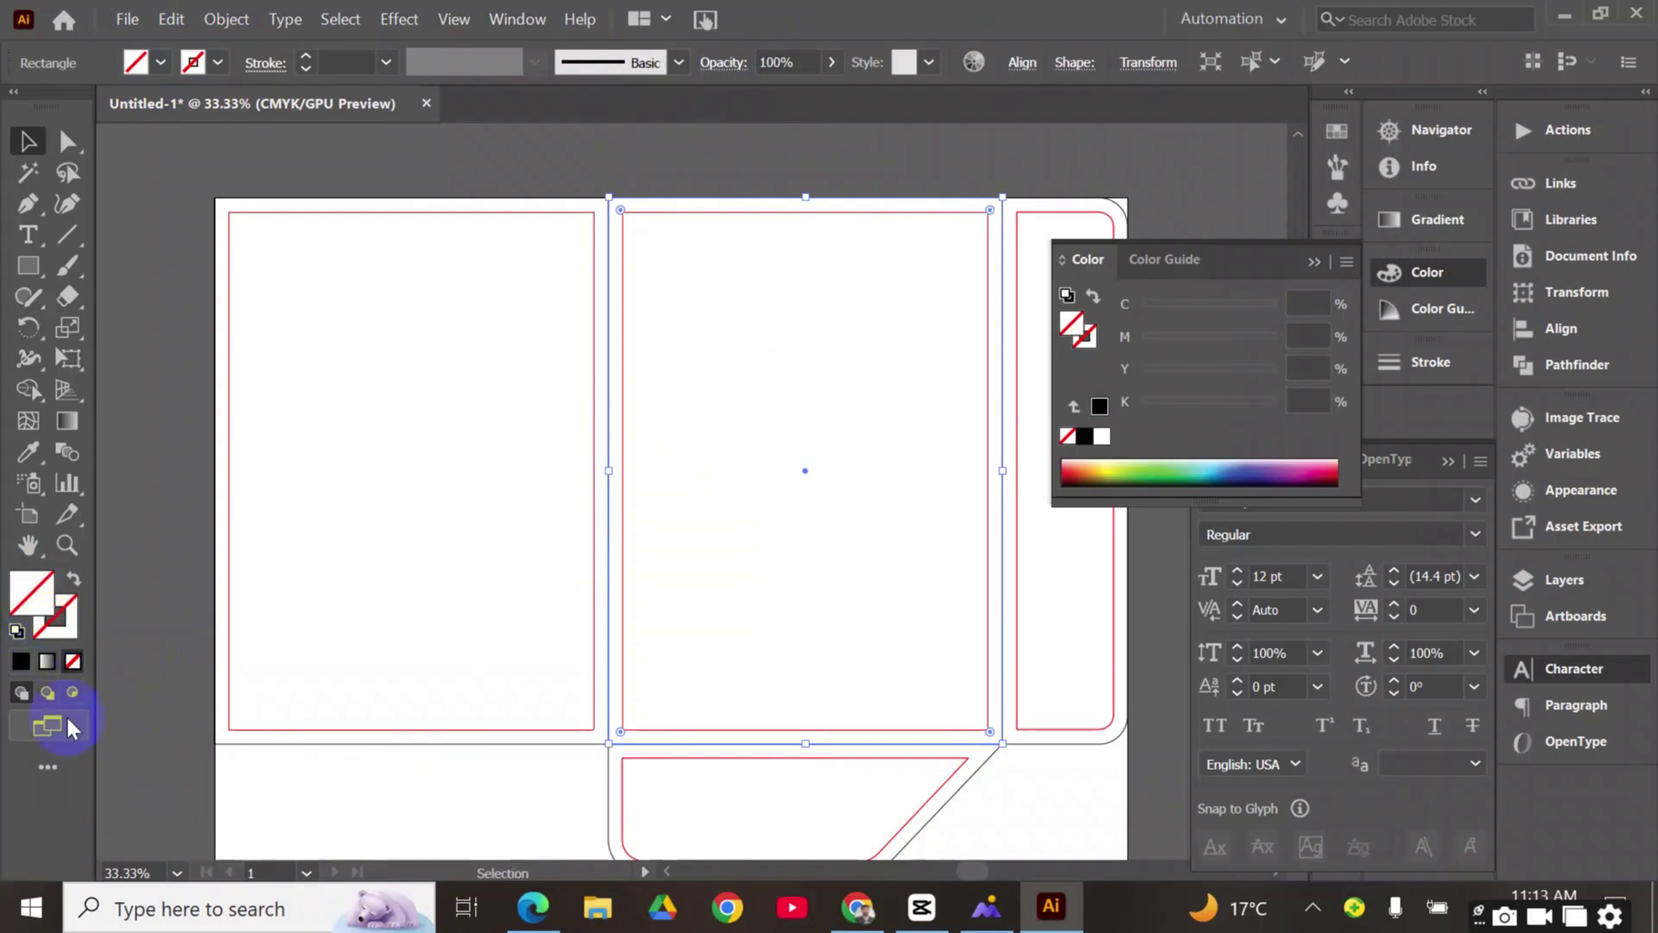
pyautogui.click(49, 664)
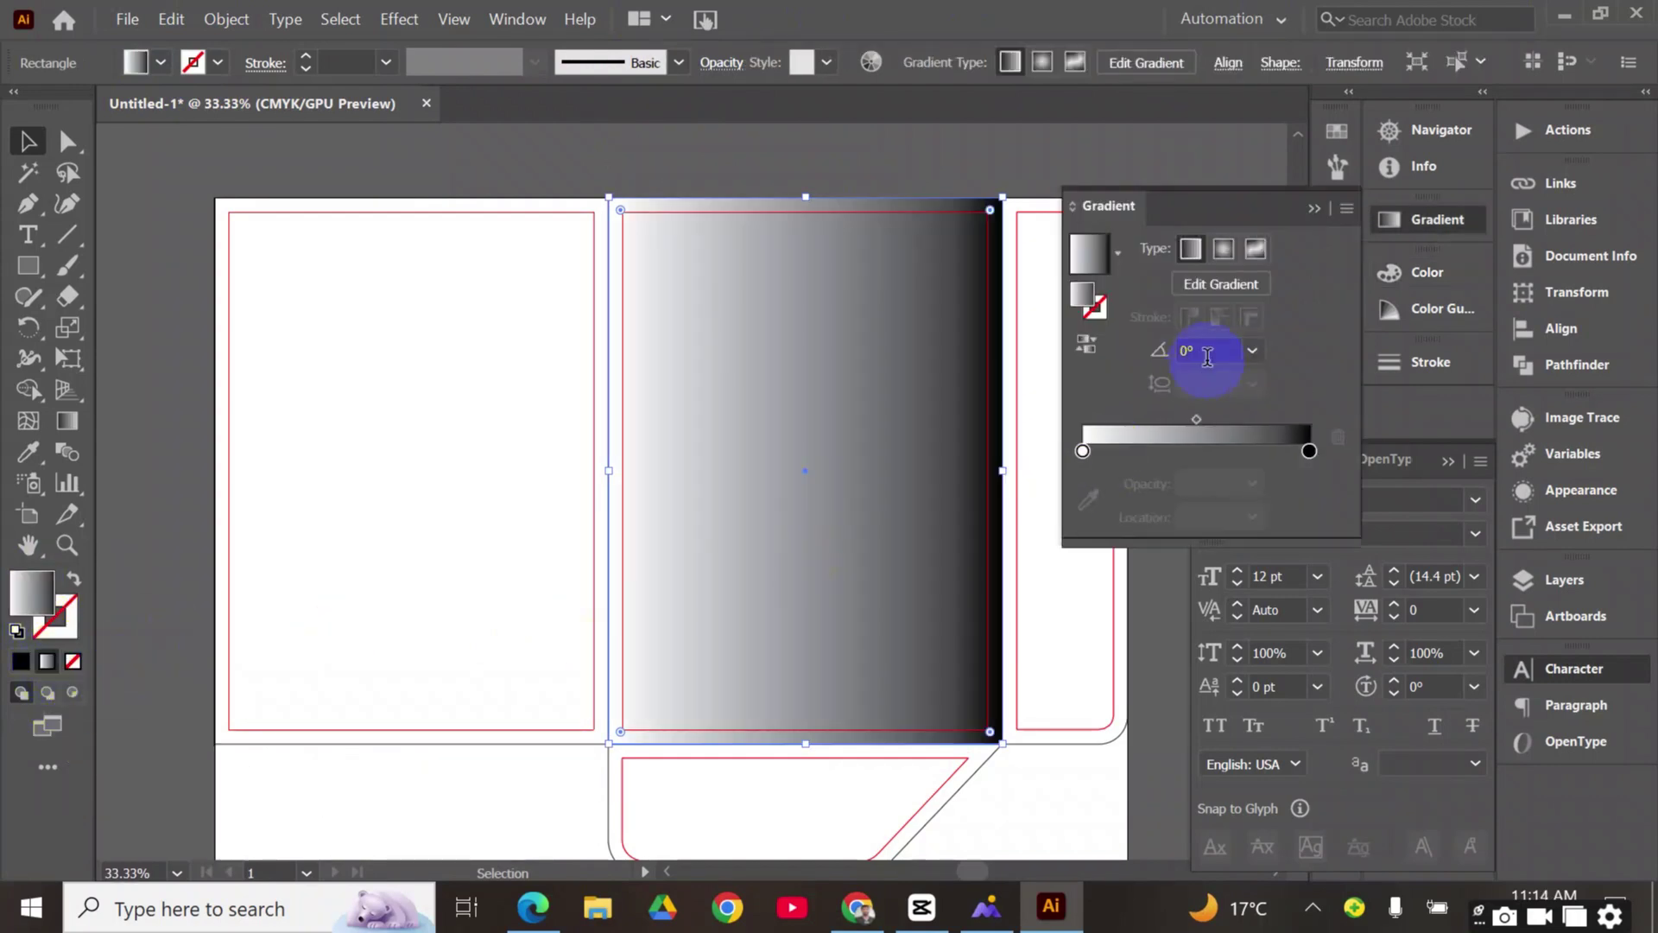
# Set the middle panel's gradient angle to 90°
pyautogui.click(1203, 349)
pyautogui.doubleClick(1190, 350)
pyautogui.scroll(7, 1207, 350)
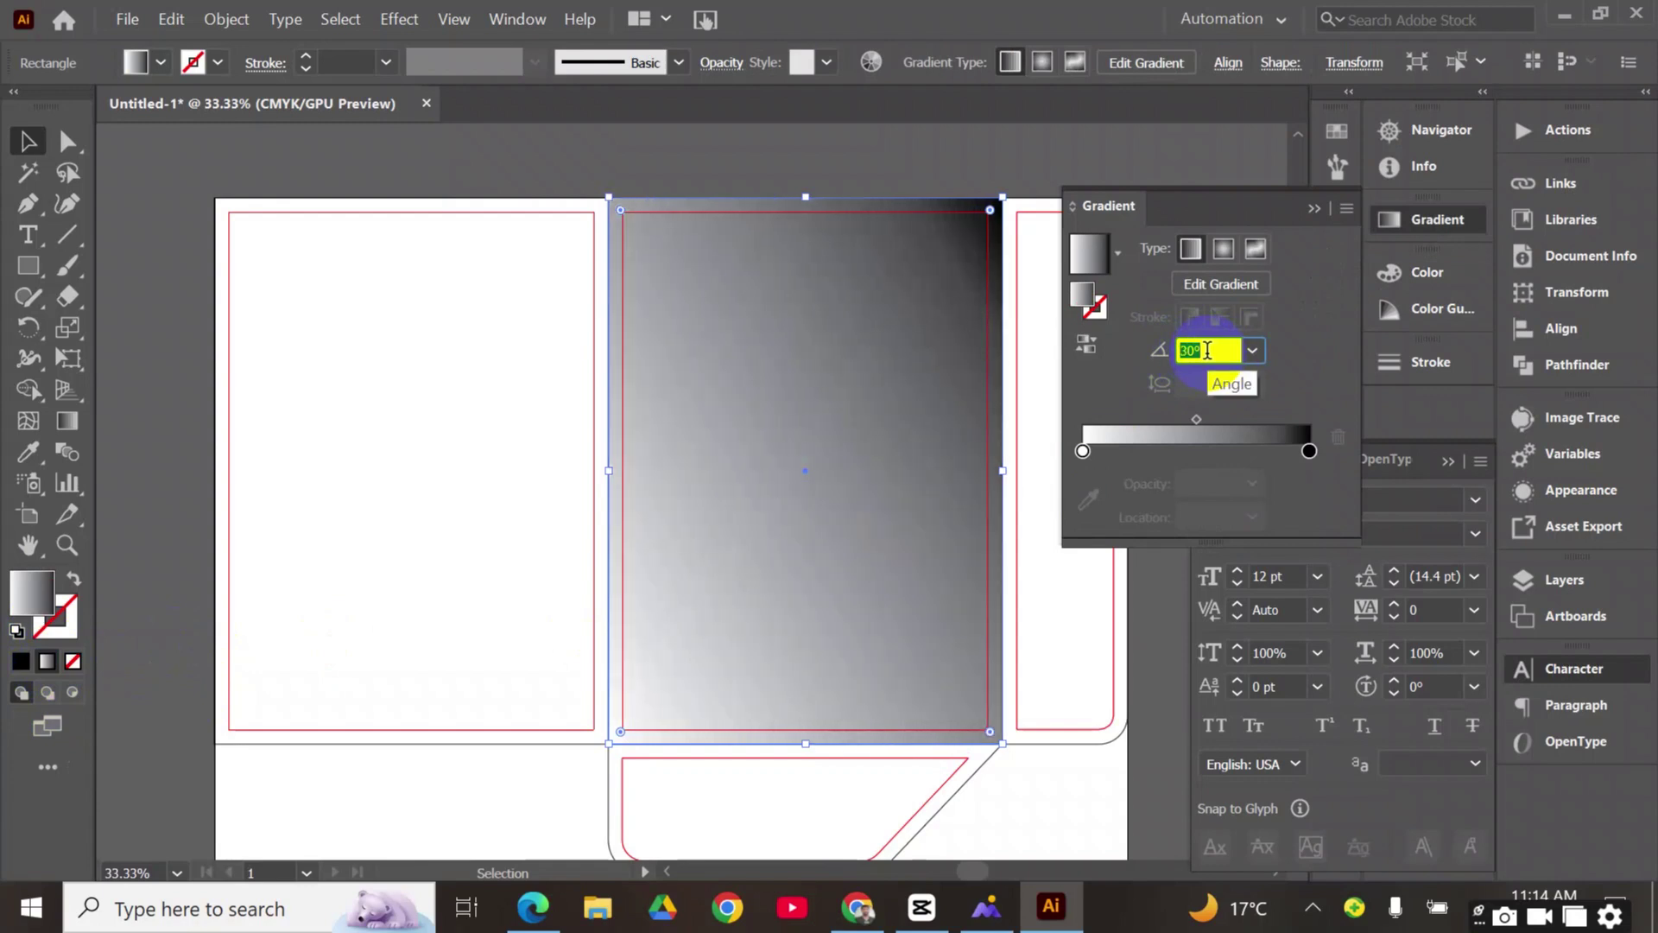
pyautogui.scroll(1, 1207, 350)
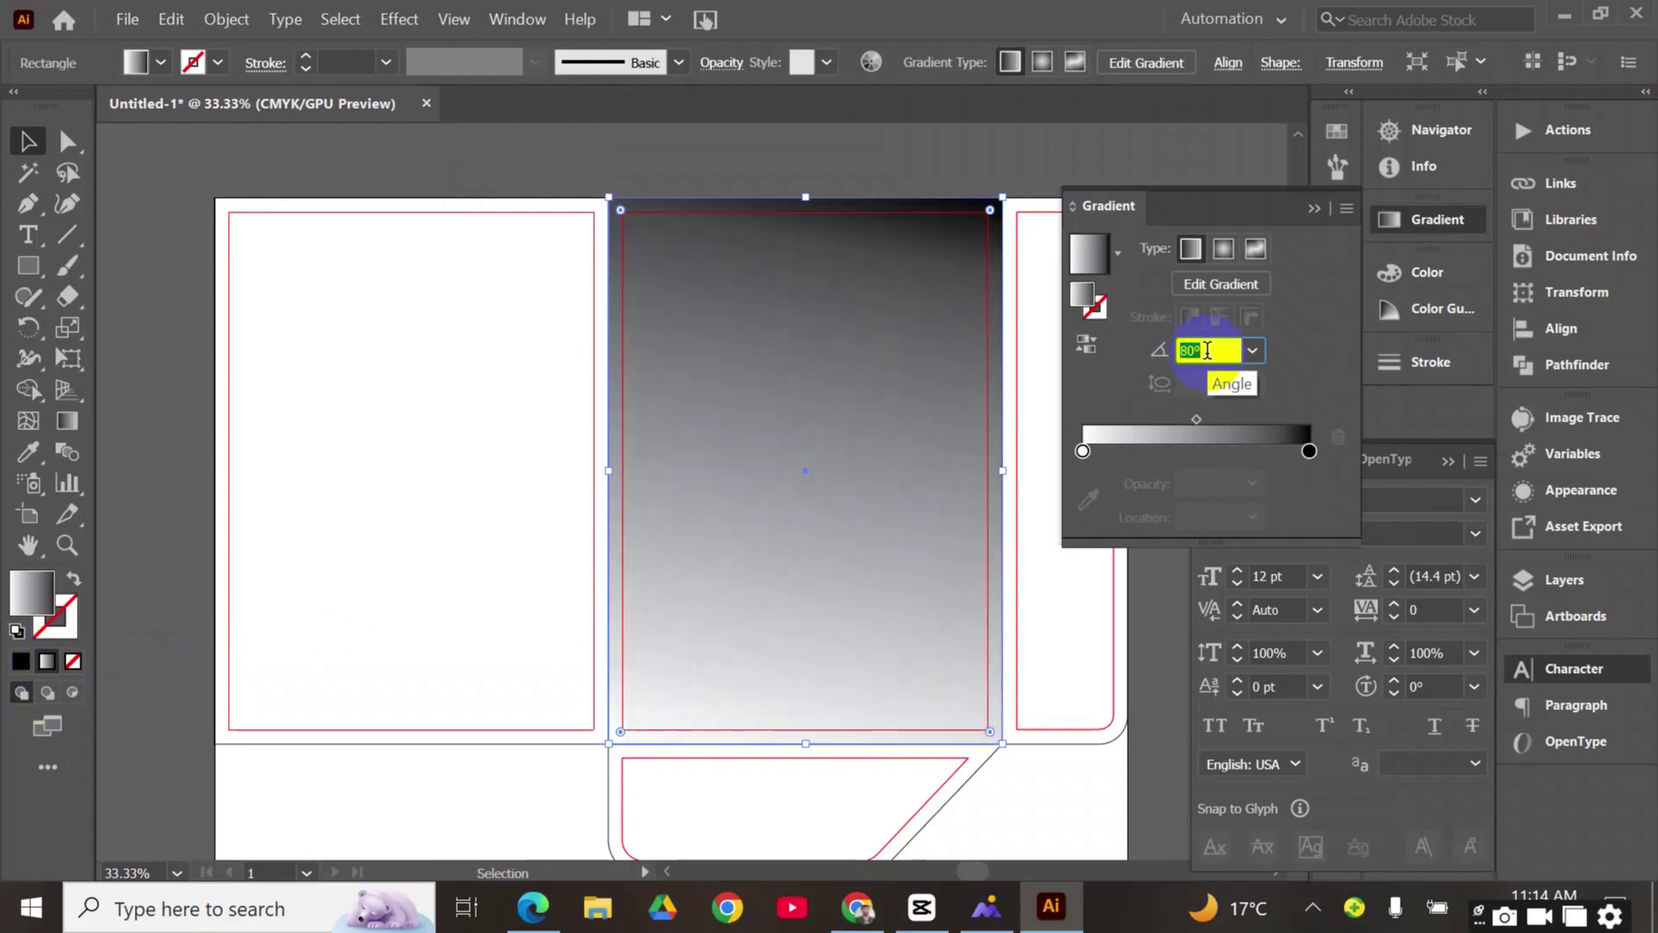
pyautogui.scroll(1, 1207, 350)
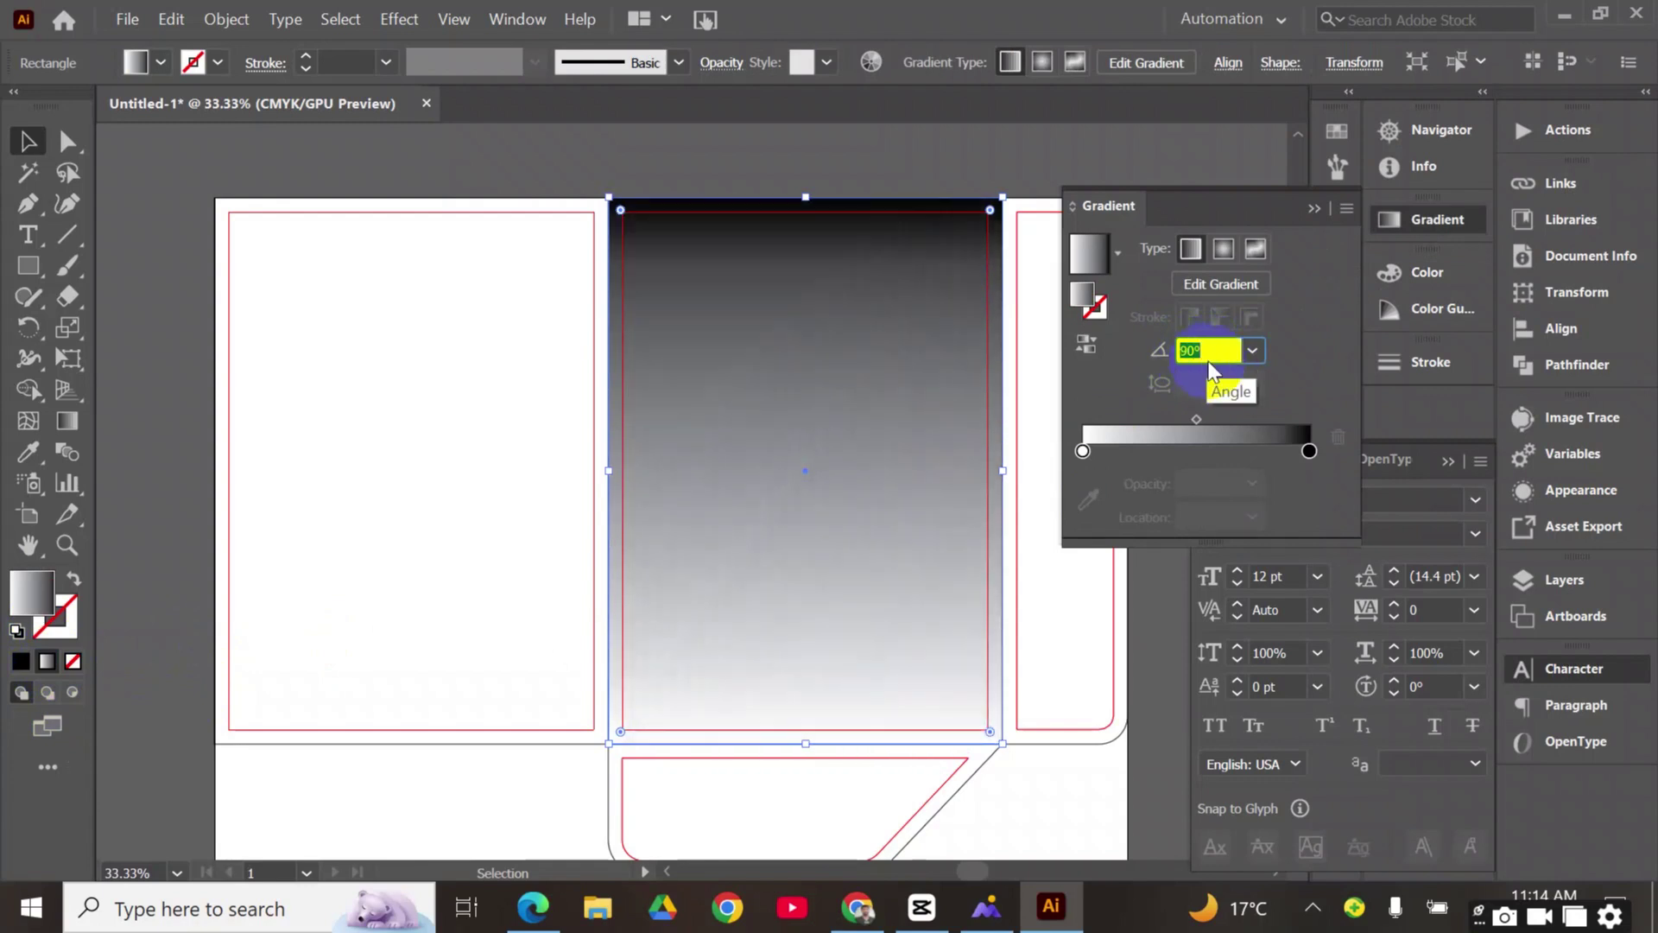
# Switch the gradient's black end stop to CMYK and set it to C 50, M 0, Y 0, K 0
pyautogui.click(1309, 450)
pyautogui.doubleClick(1310, 450)
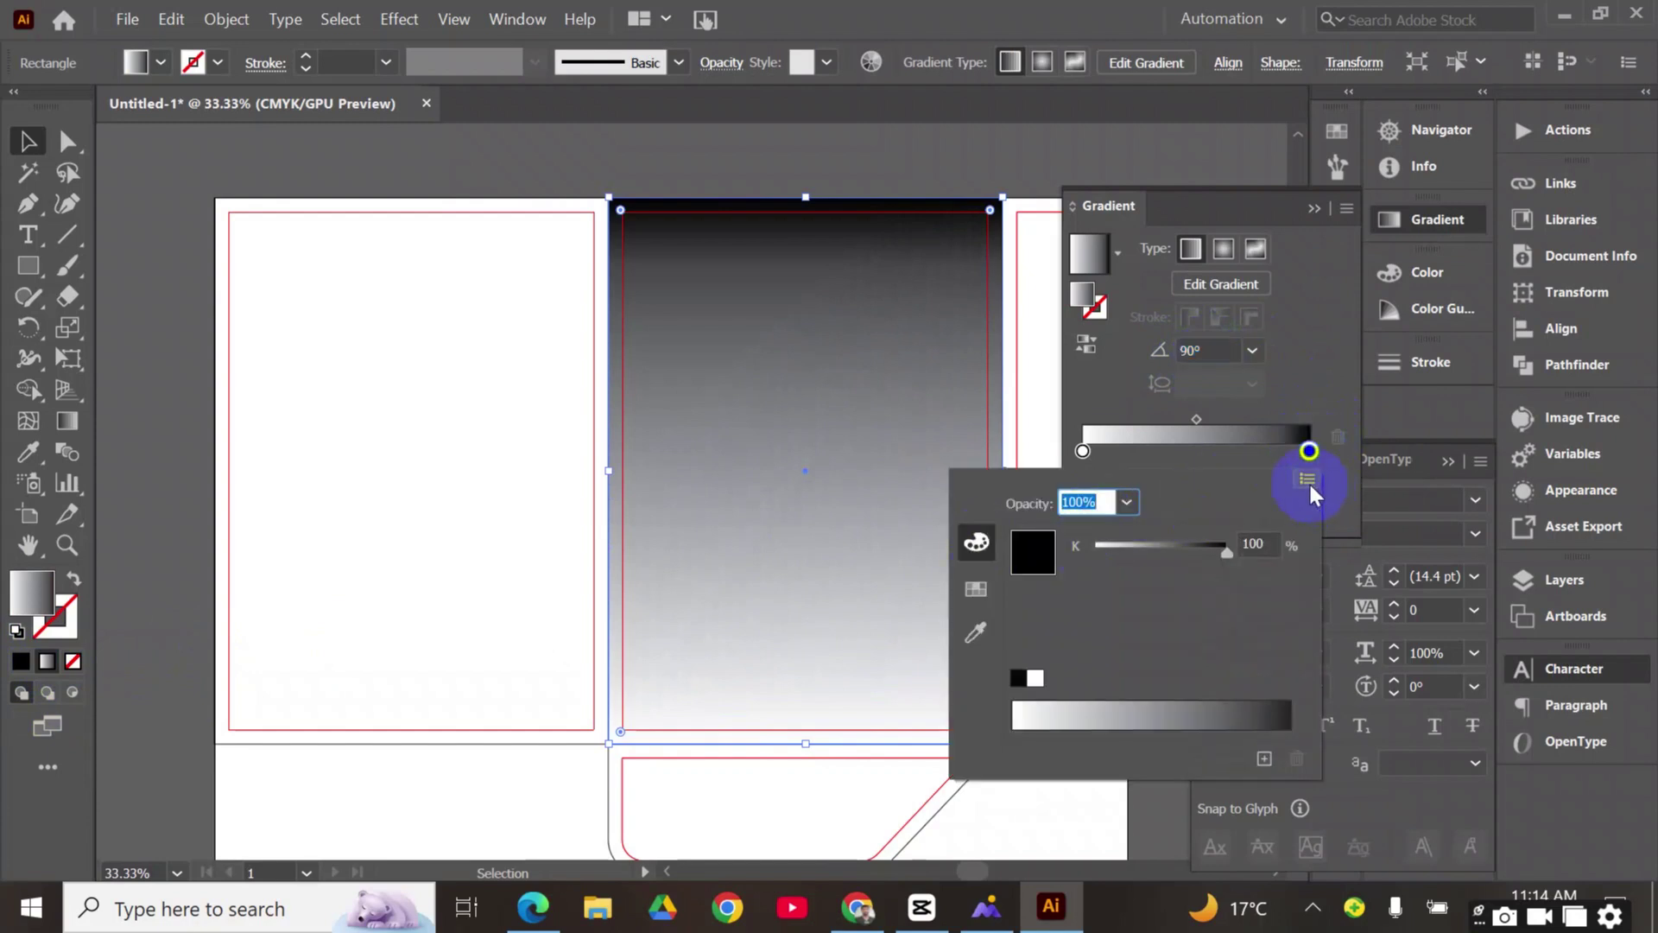
pyautogui.click(1308, 480)
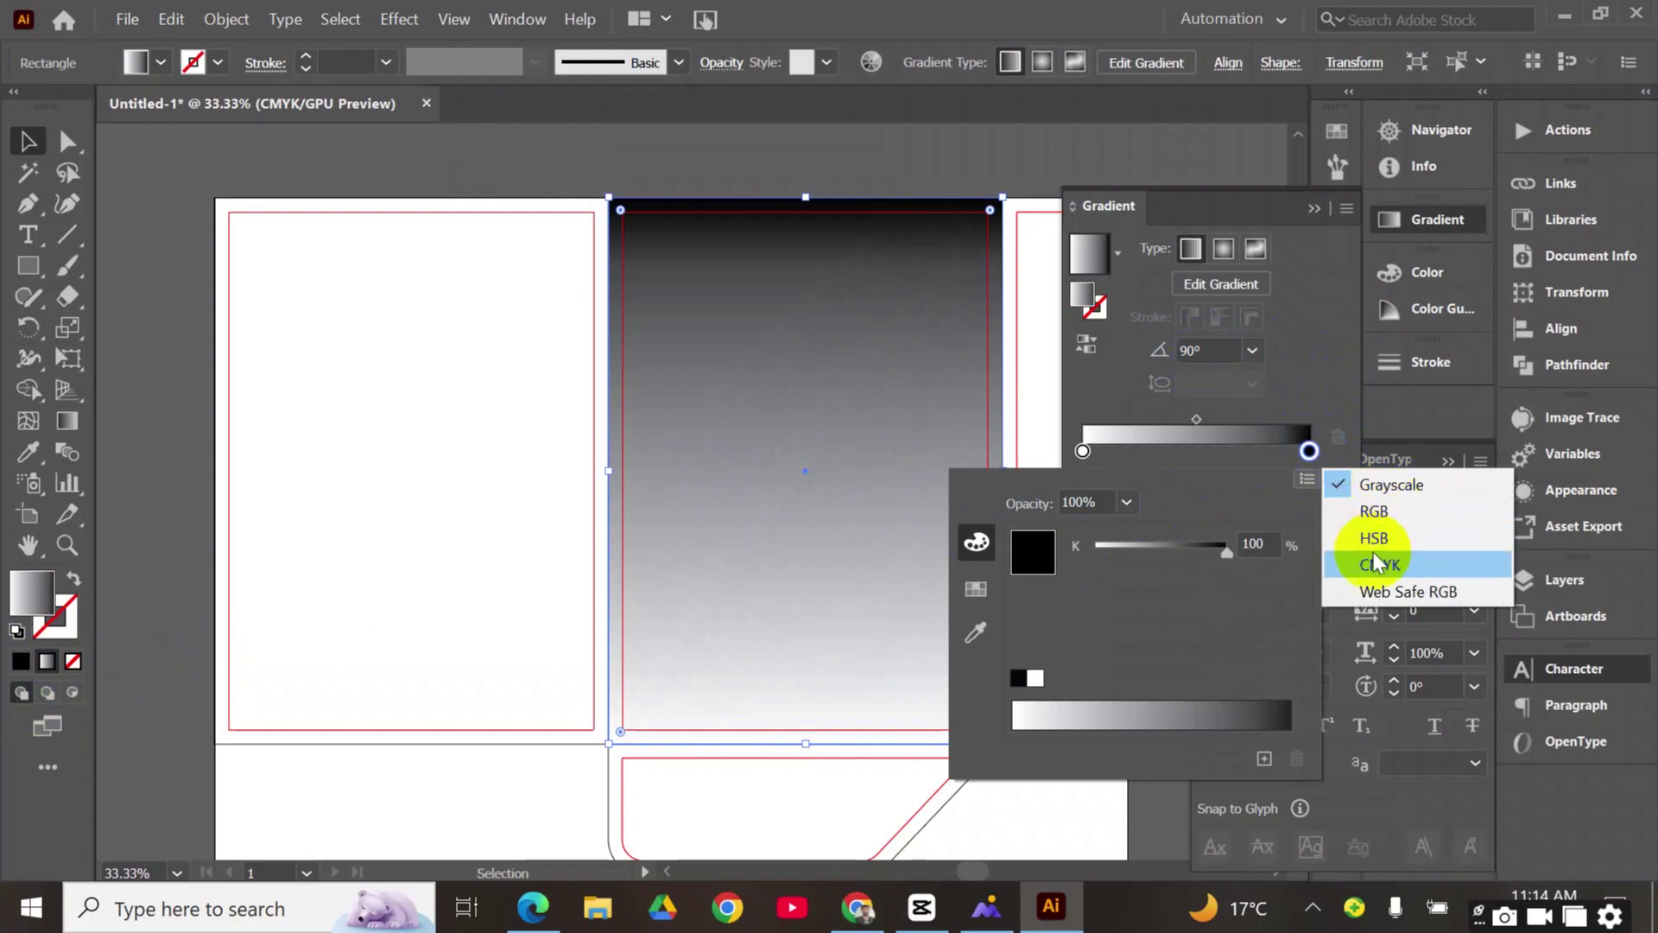
pyautogui.click(1373, 561)
pyautogui.moveTo(1240, 654); pyautogui.dragTo(909, 654)
pyautogui.click(1265, 545)
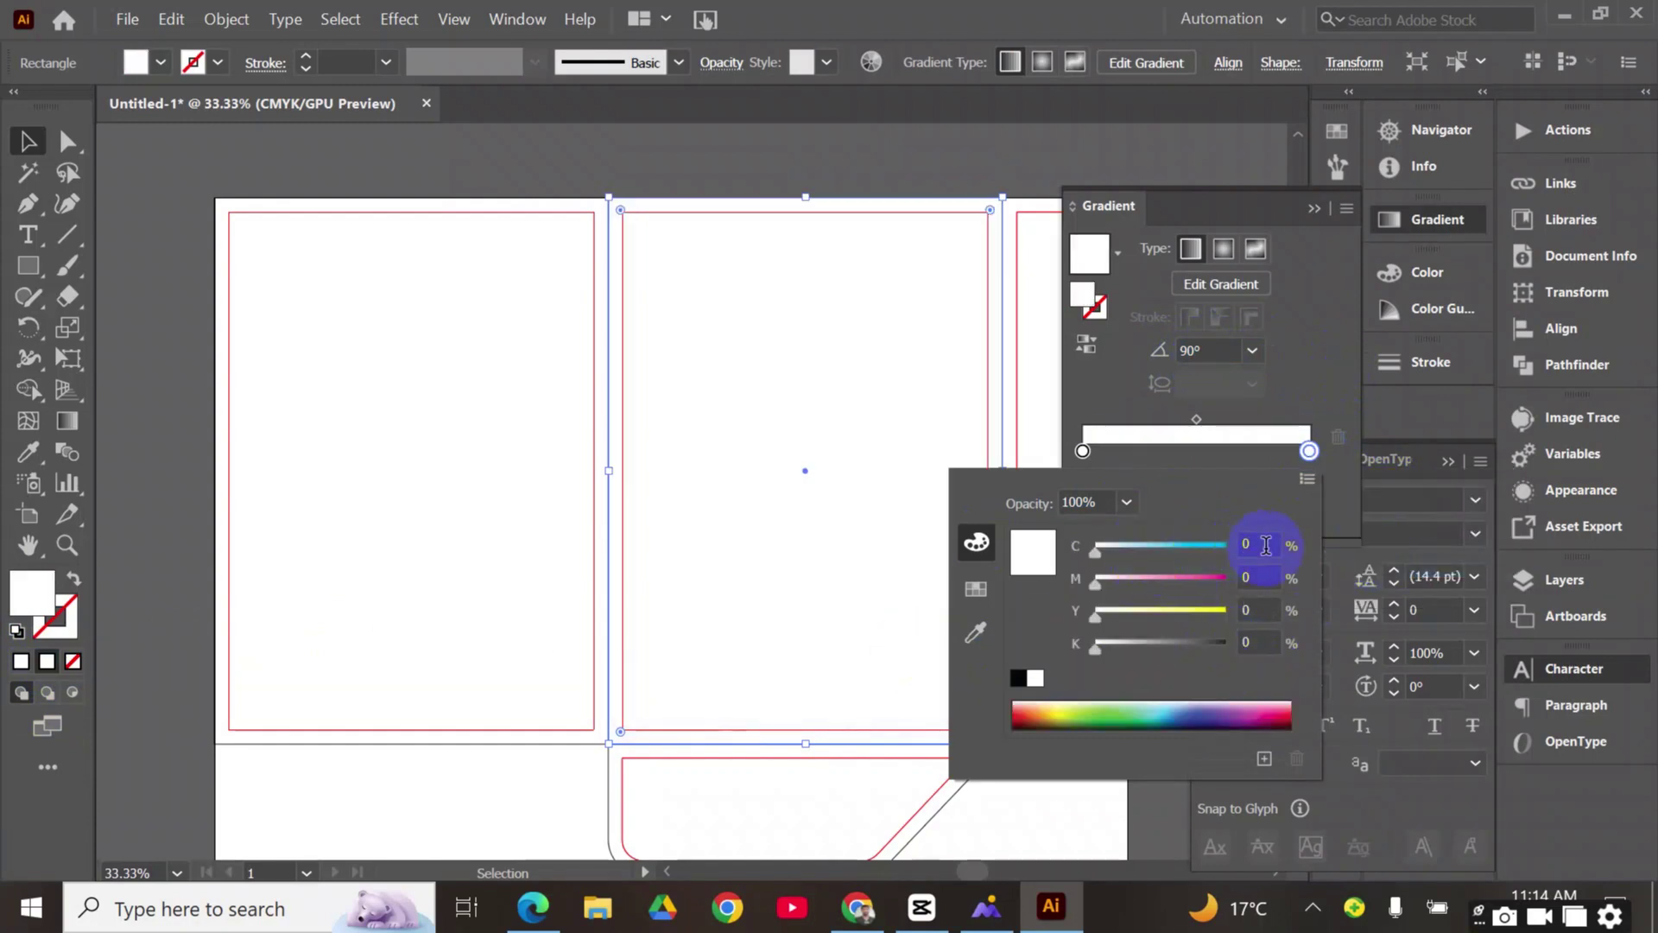
pyautogui.hotkey('shift', 'Up')
pyautogui.hotkey('shift', 'Up')
pyautogui.hotkey('shift', 'Up')
pyautogui.hotkey('shift', 'Up')
pyautogui.hotkey('shift', 'Up')
pyautogui.hotkey('shift', 'Up')
pyautogui.hotkey('shift', 'Up')
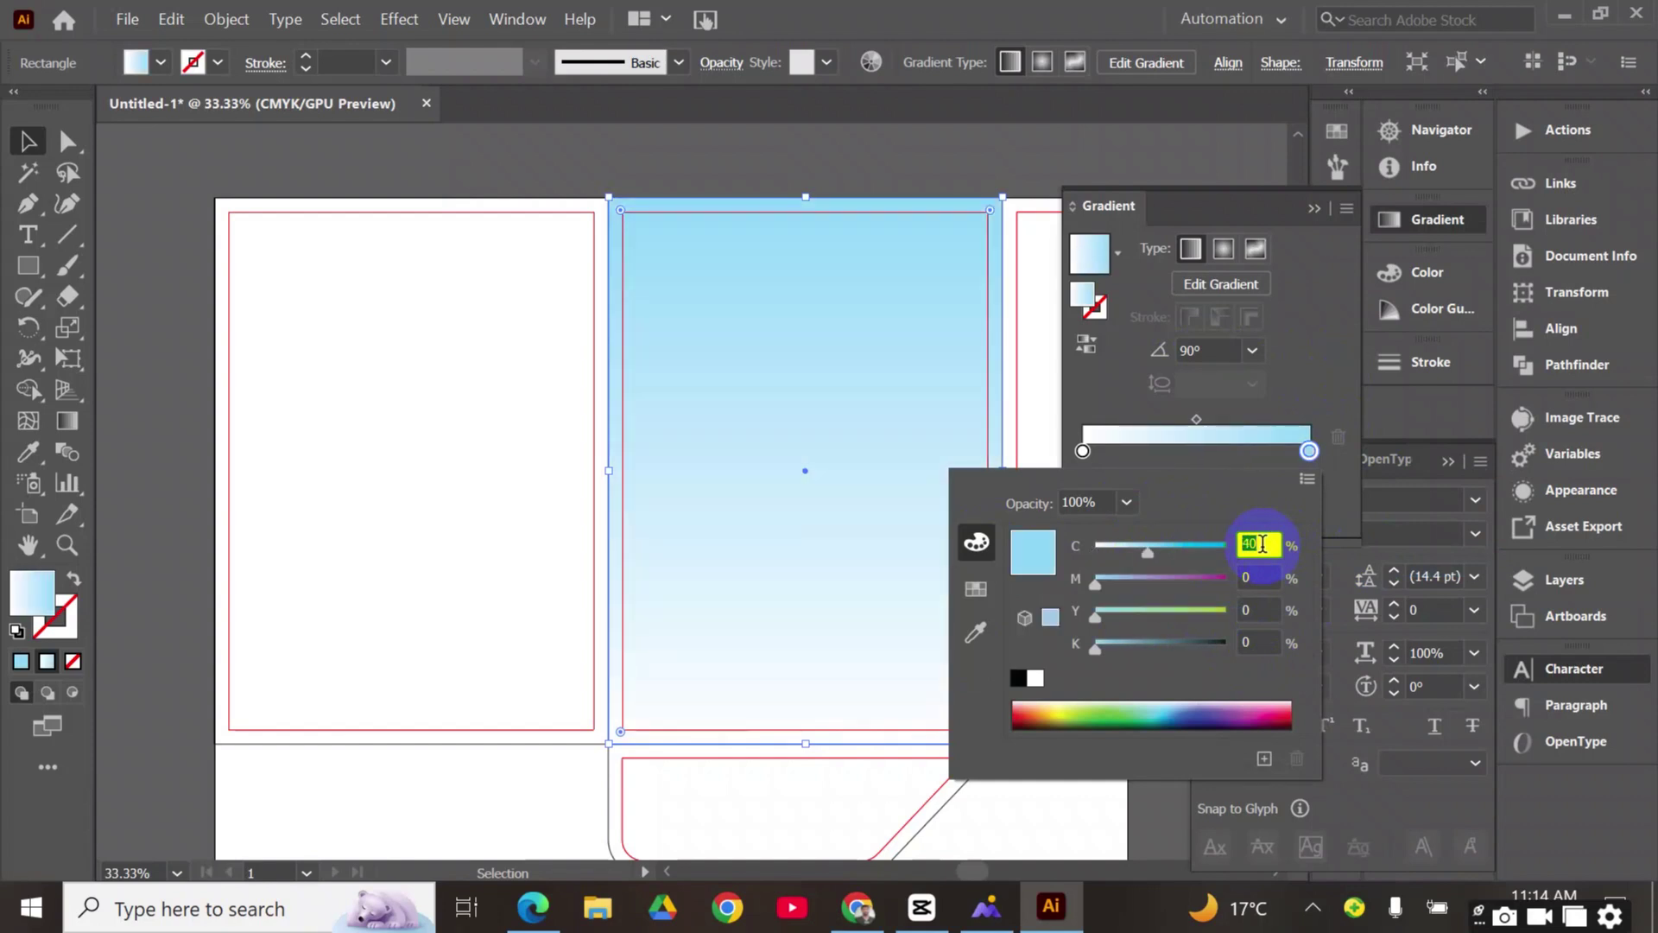
pyautogui.hotkey('shift', 'Down')
pyautogui.hotkey('shift', 'Down')
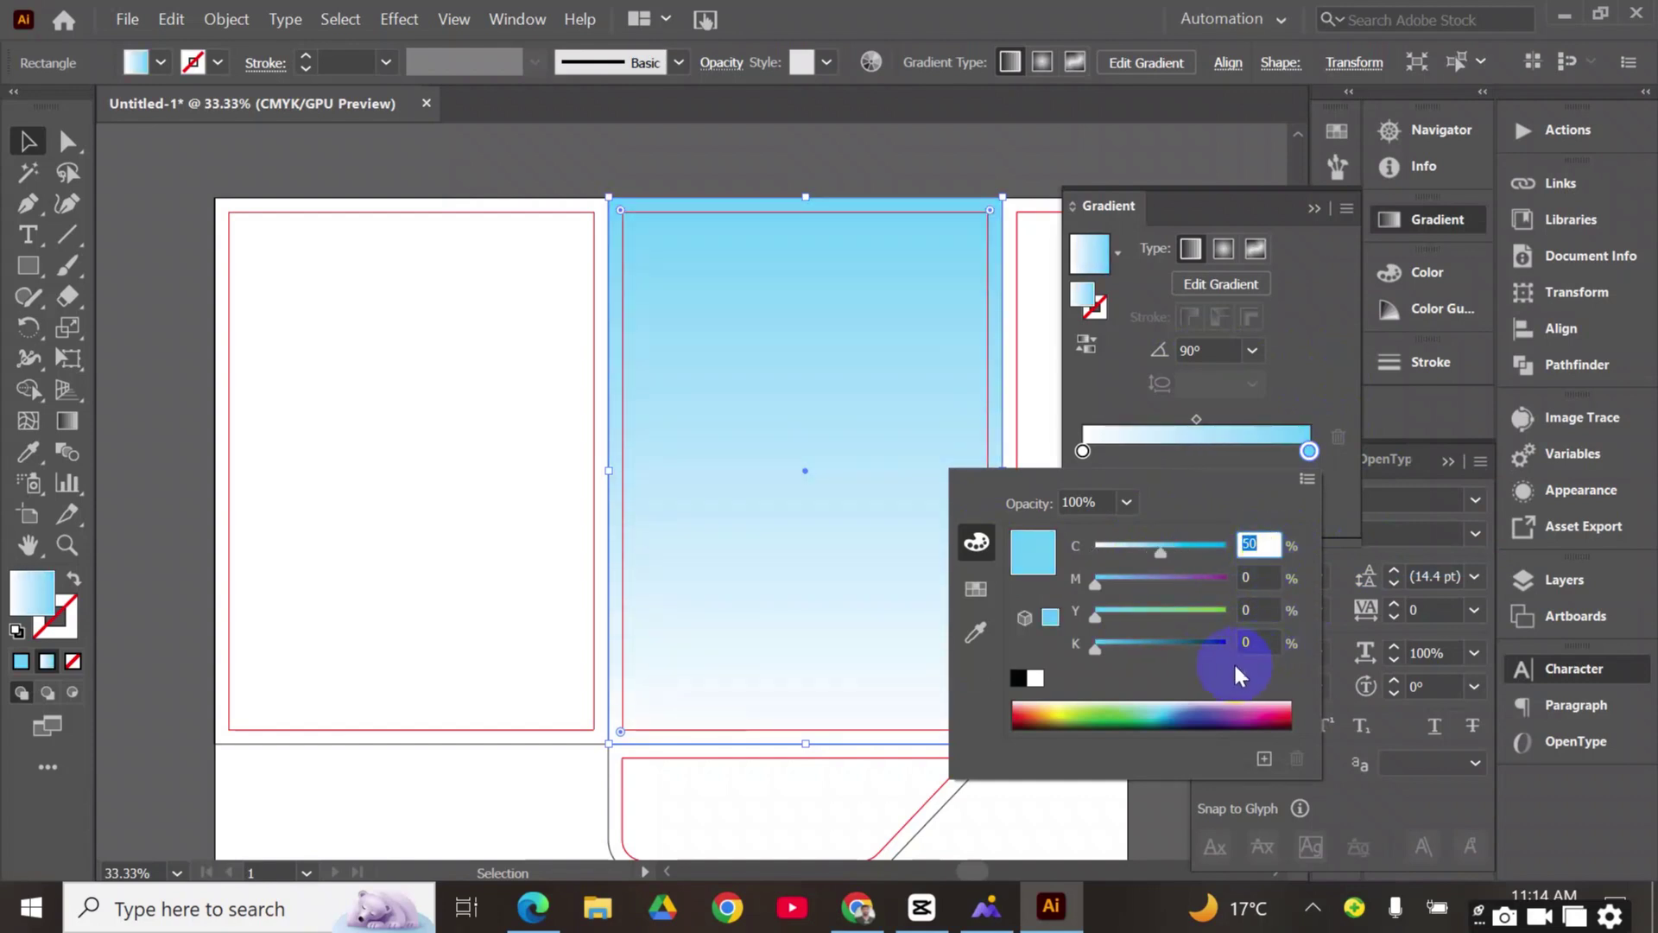
# Switch the gradient's white start stop to CMYK and set its cyan to 100%
pyautogui.click(1082, 451)
pyautogui.doubleClick(1082, 451)
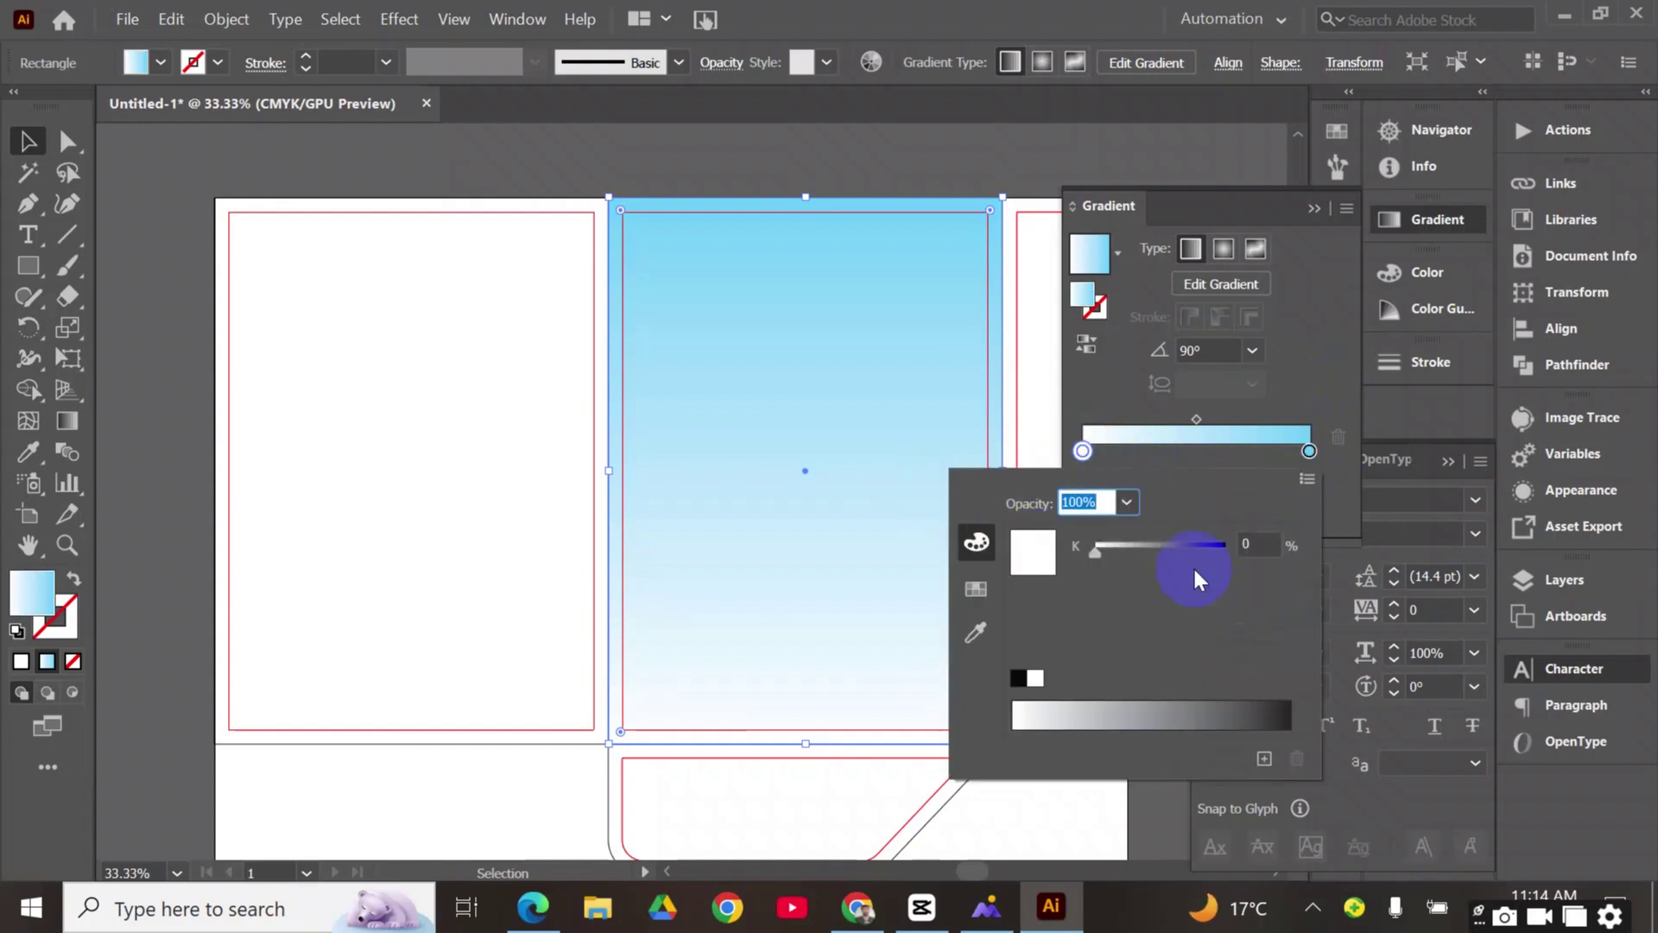
pyautogui.click(1312, 479)
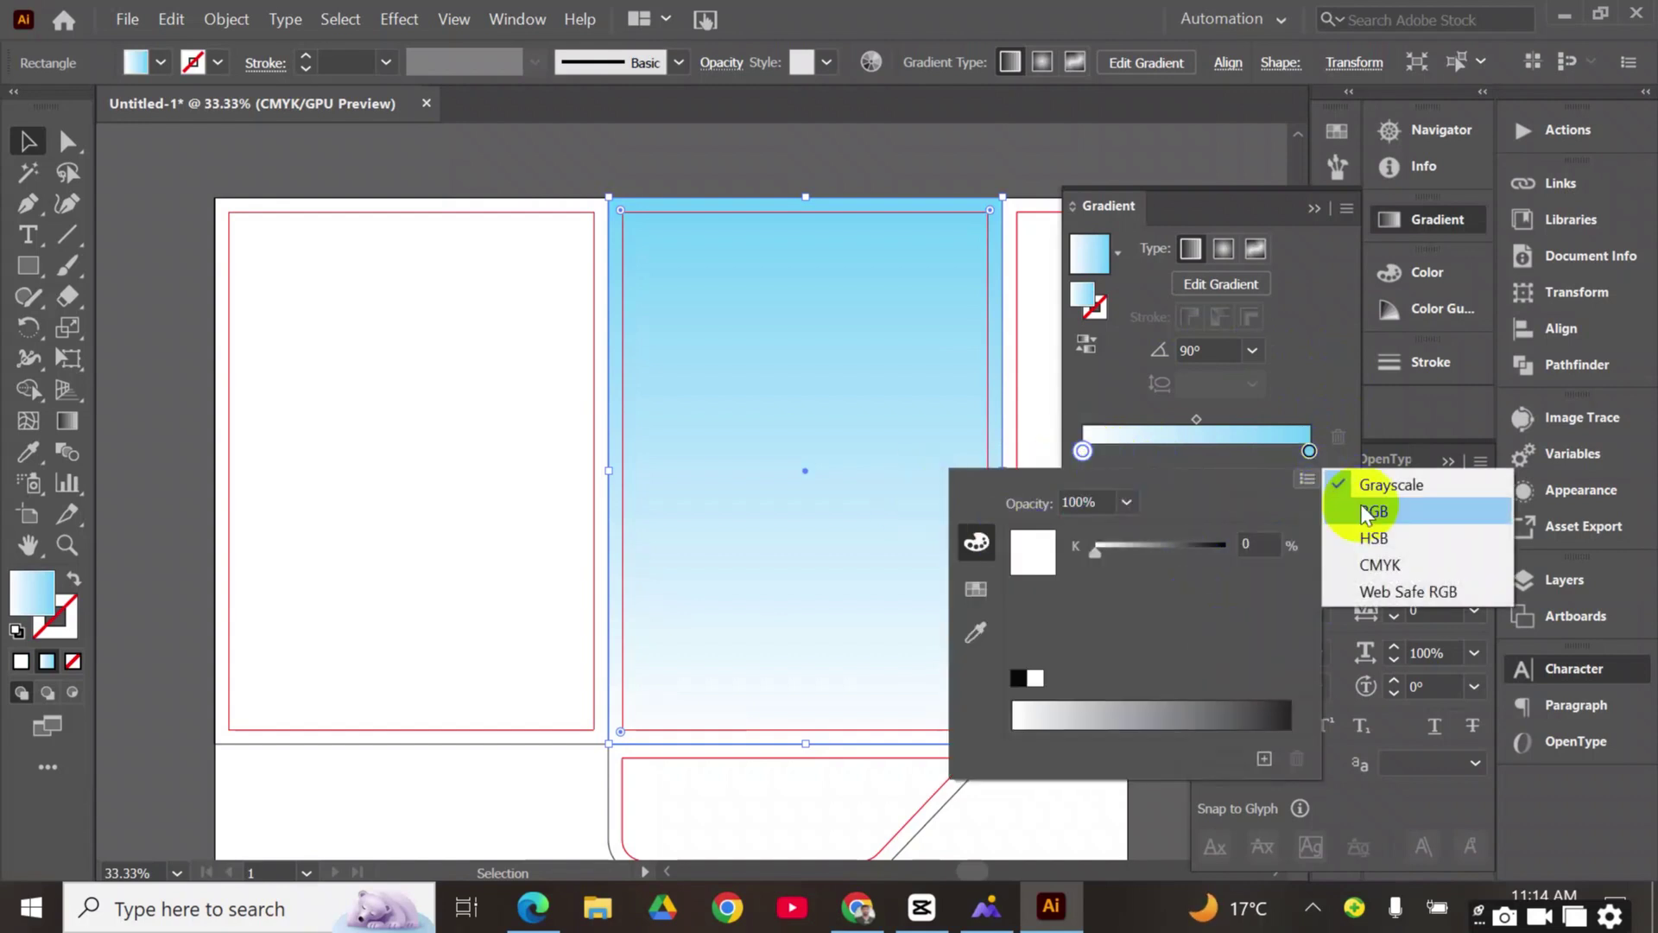
pyautogui.click(1389, 552)
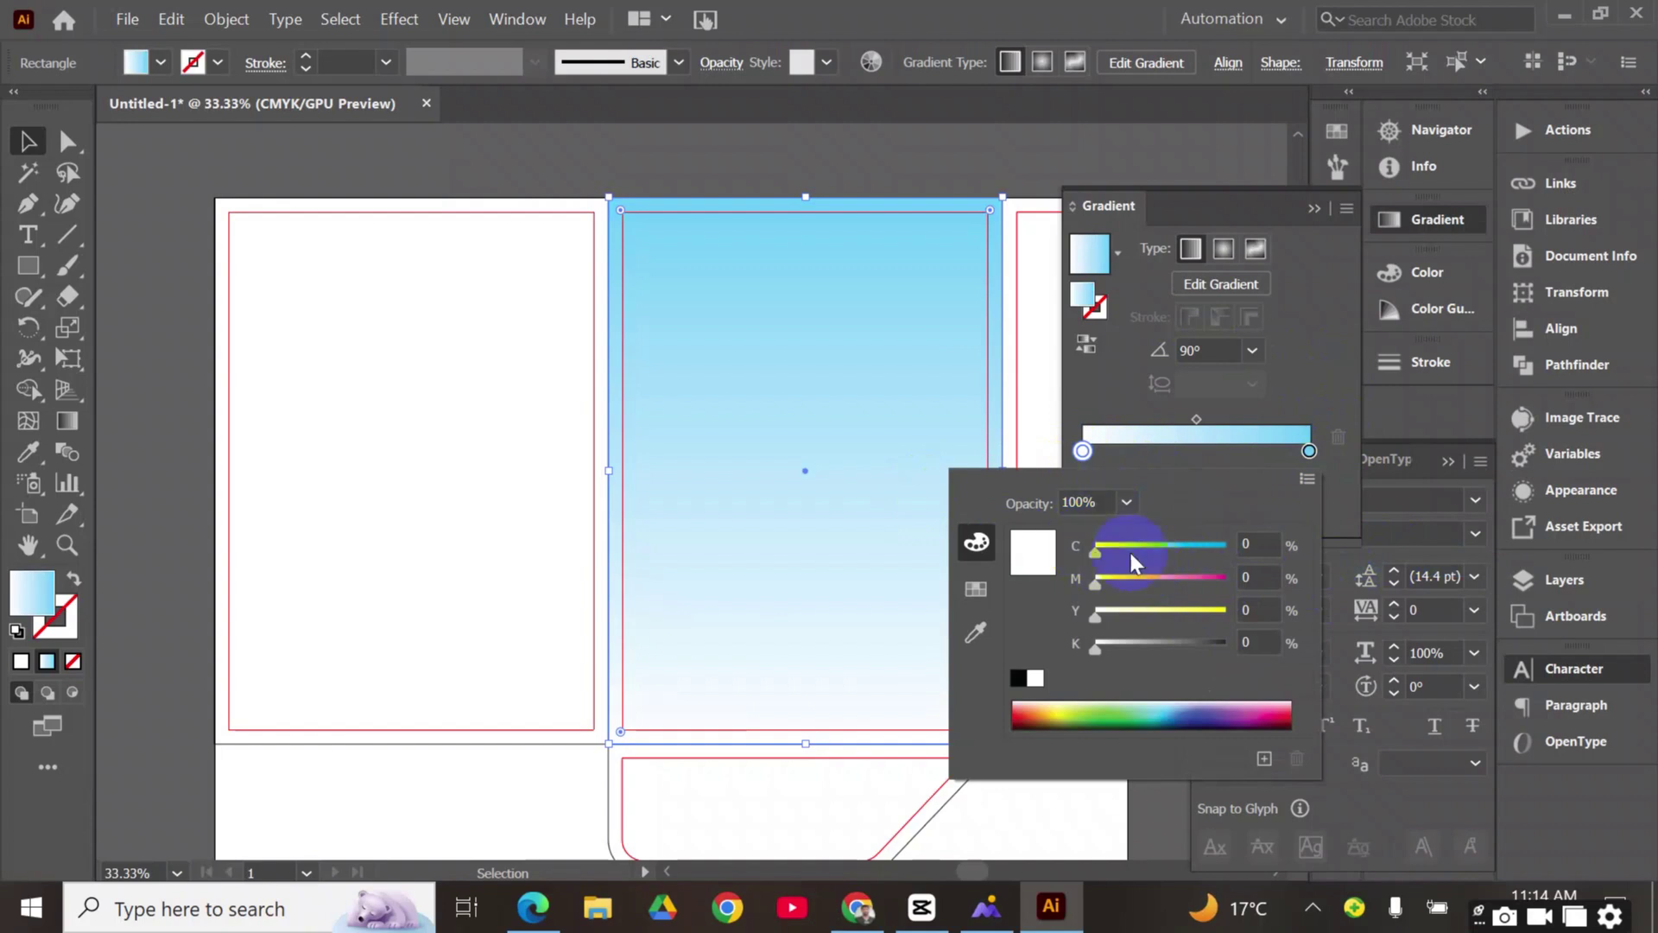
pyautogui.moveTo(1118, 548); pyautogui.dragTo(1361, 540)
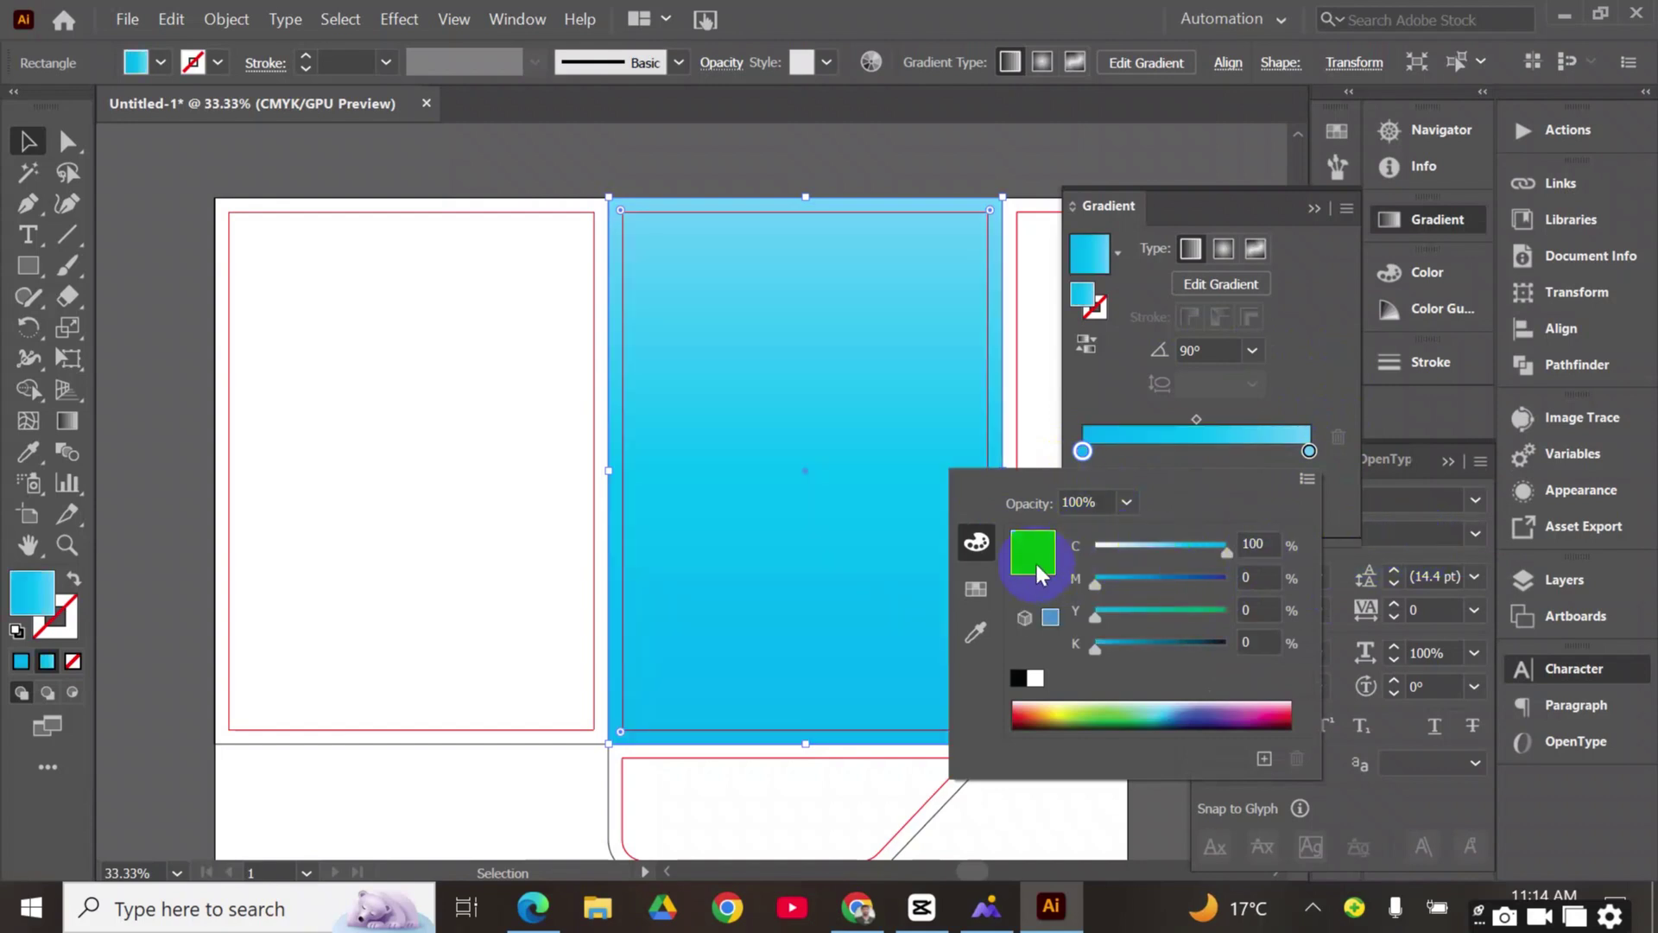
# Lock the gradient-filled middle panel so it cannot be selected
pyautogui.click(1330, 385)
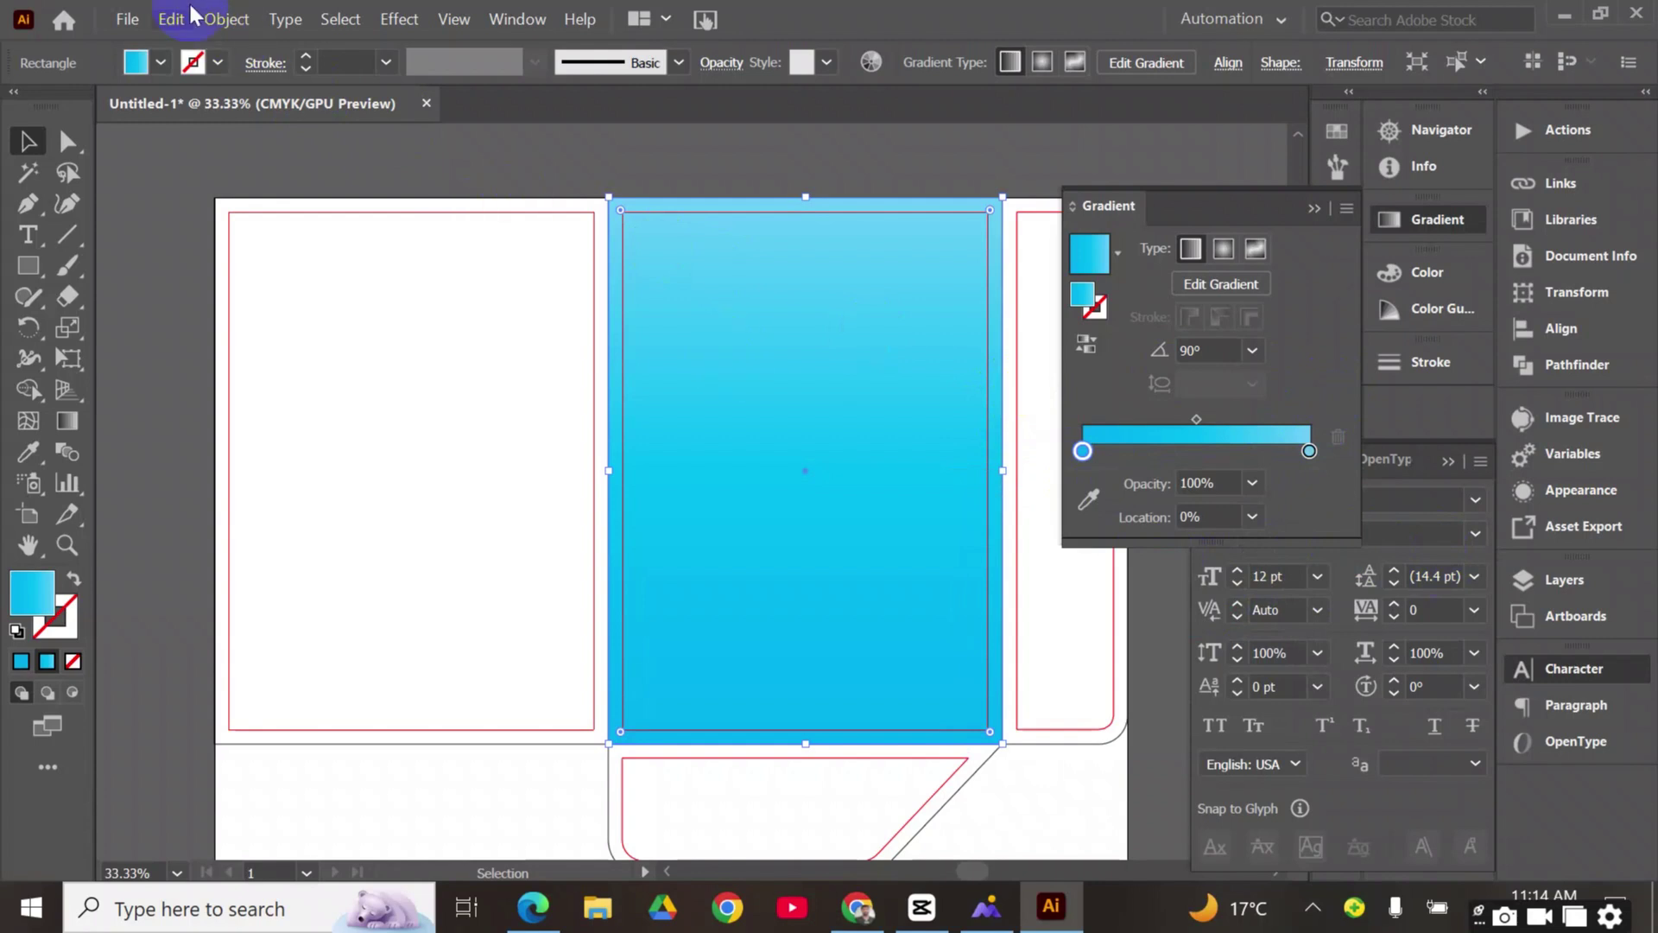
pyautogui.click(226, 19)
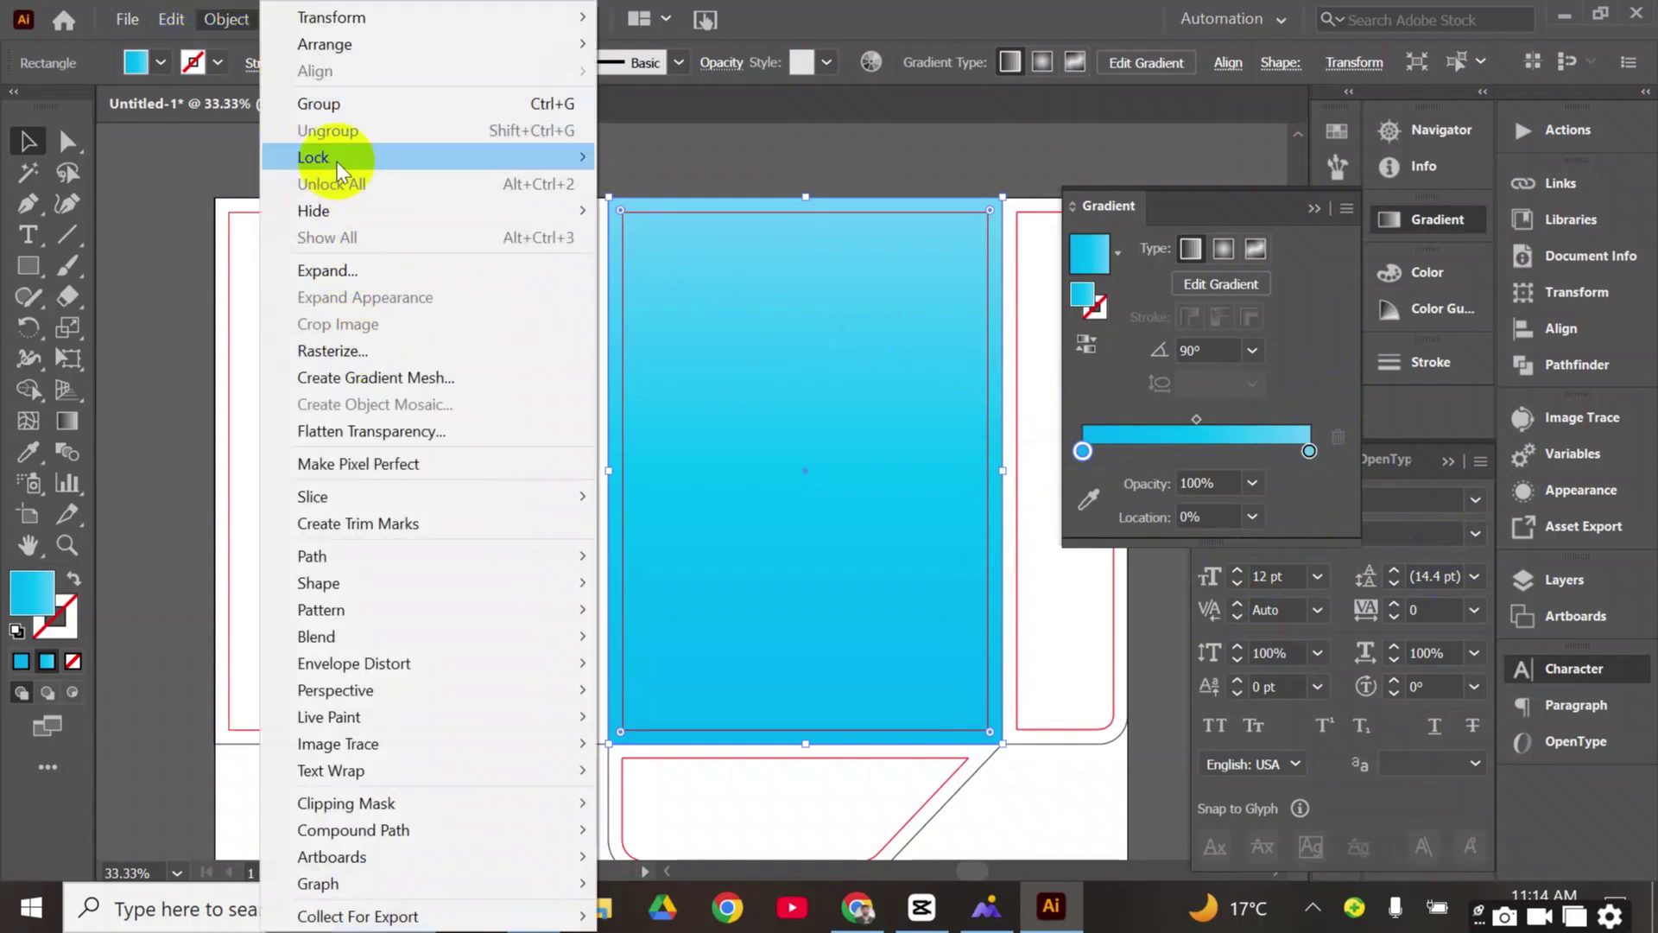
pyautogui.moveTo(337, 157)
pyautogui.click(658, 157)
# Draw a small square with no fill and a white stroke above the artboard
pyautogui.scroll(5, 805, 181)
pyautogui.click(31, 266)
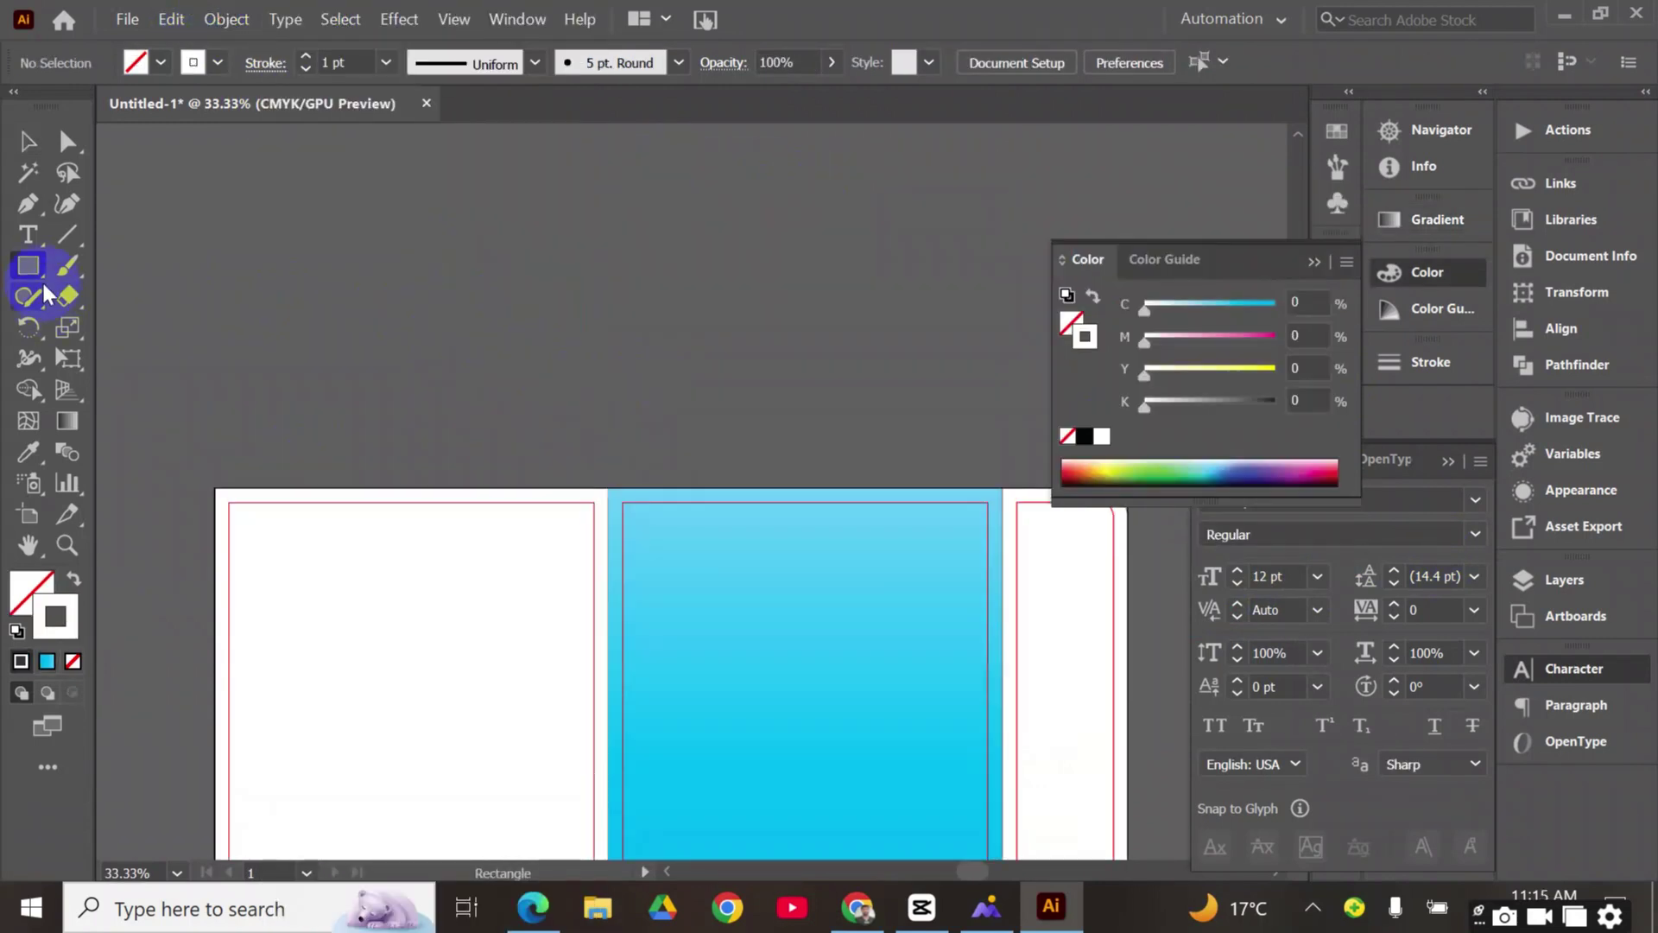
pyautogui.click(229, 261)
pyautogui.moveTo(639, 320); pyautogui.dragTo(645, 320)
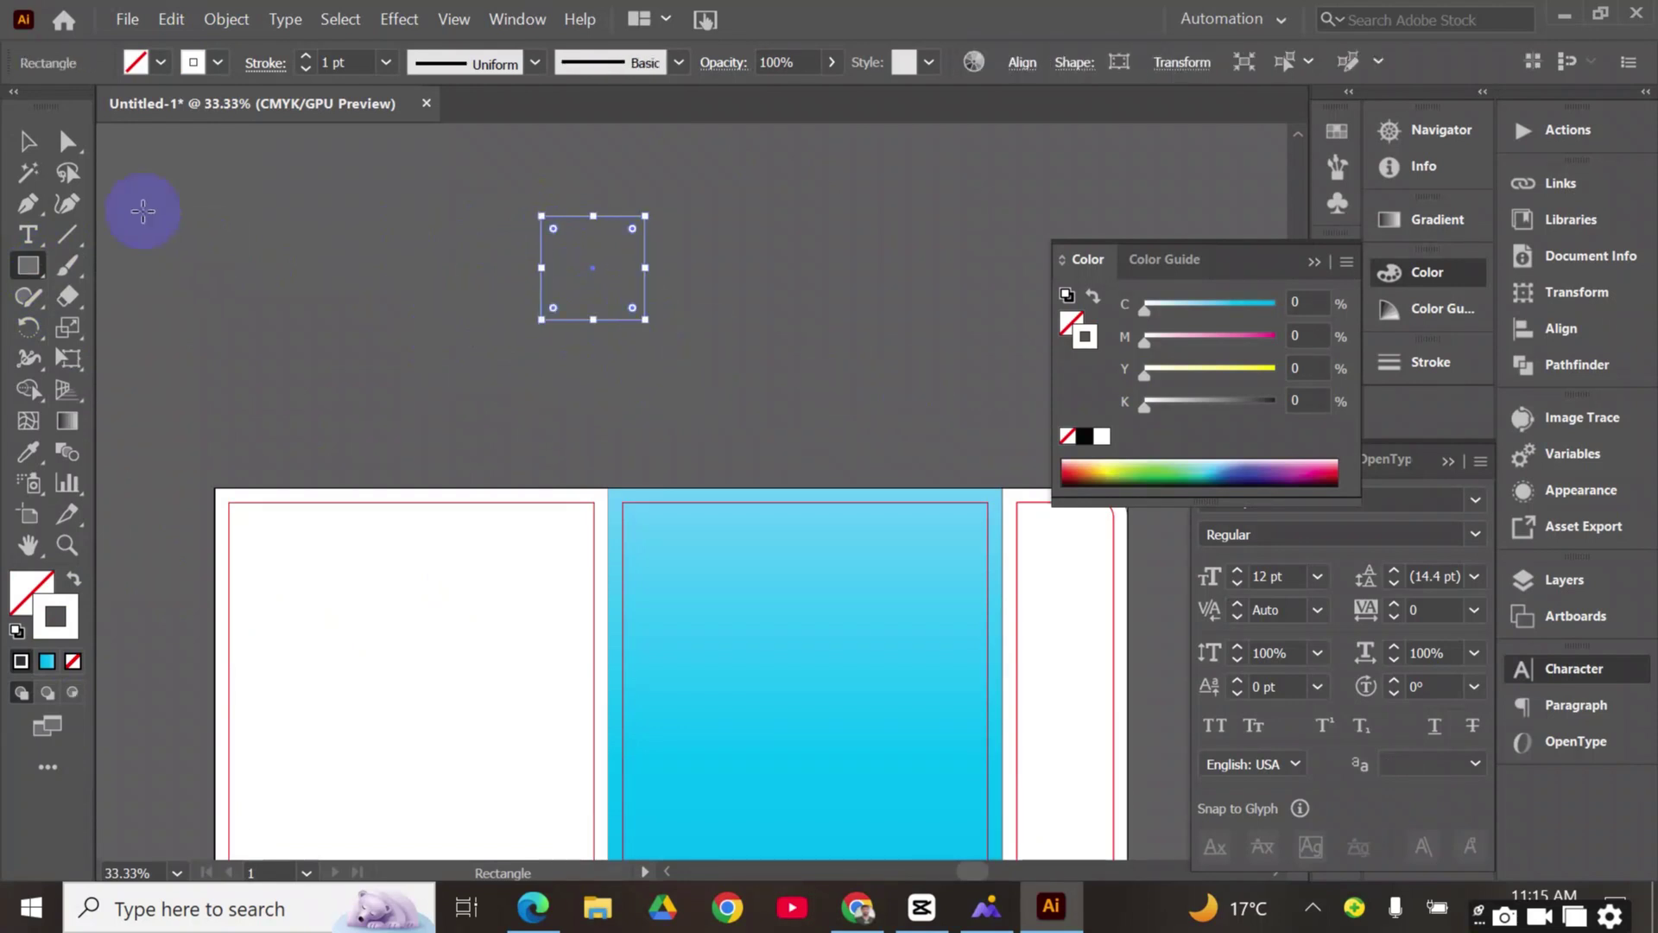
# Rotate the small square 45° into a diamond and scale it down proportionally
pyautogui.press('v')
pyautogui.keyDown('ctrl'); pyautogui.click(593, 291); pyautogui.keyUp('ctrl')
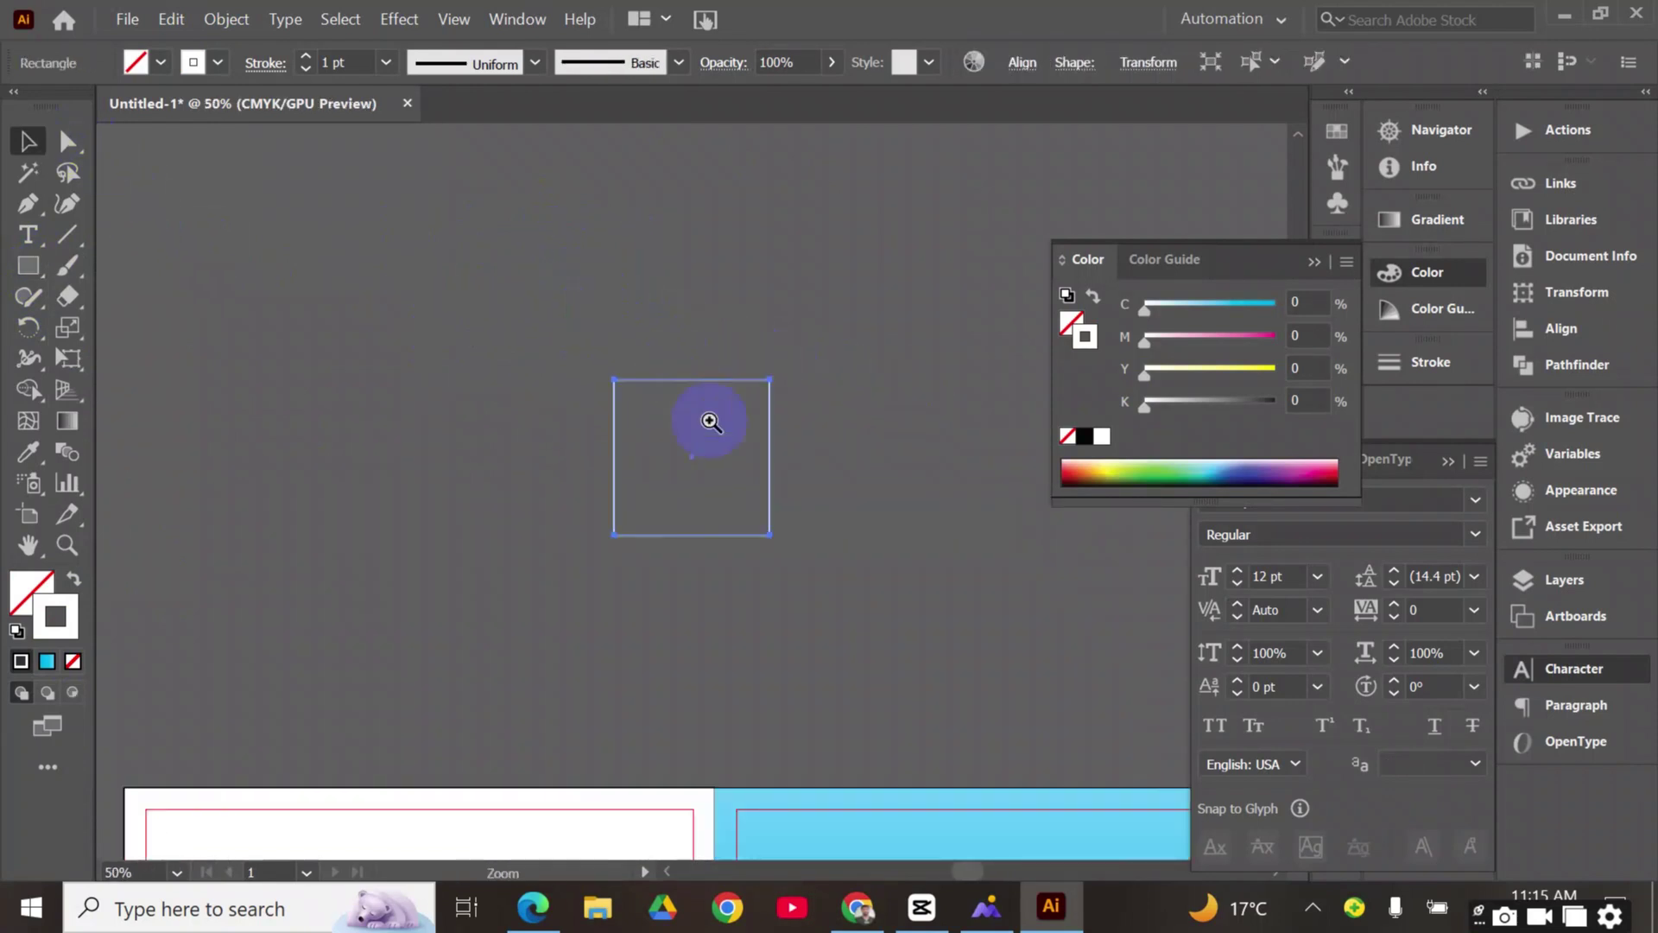
pyautogui.keyDown('ctrl'); pyautogui.doubleClick(726, 465); pyautogui.keyUp('ctrl')
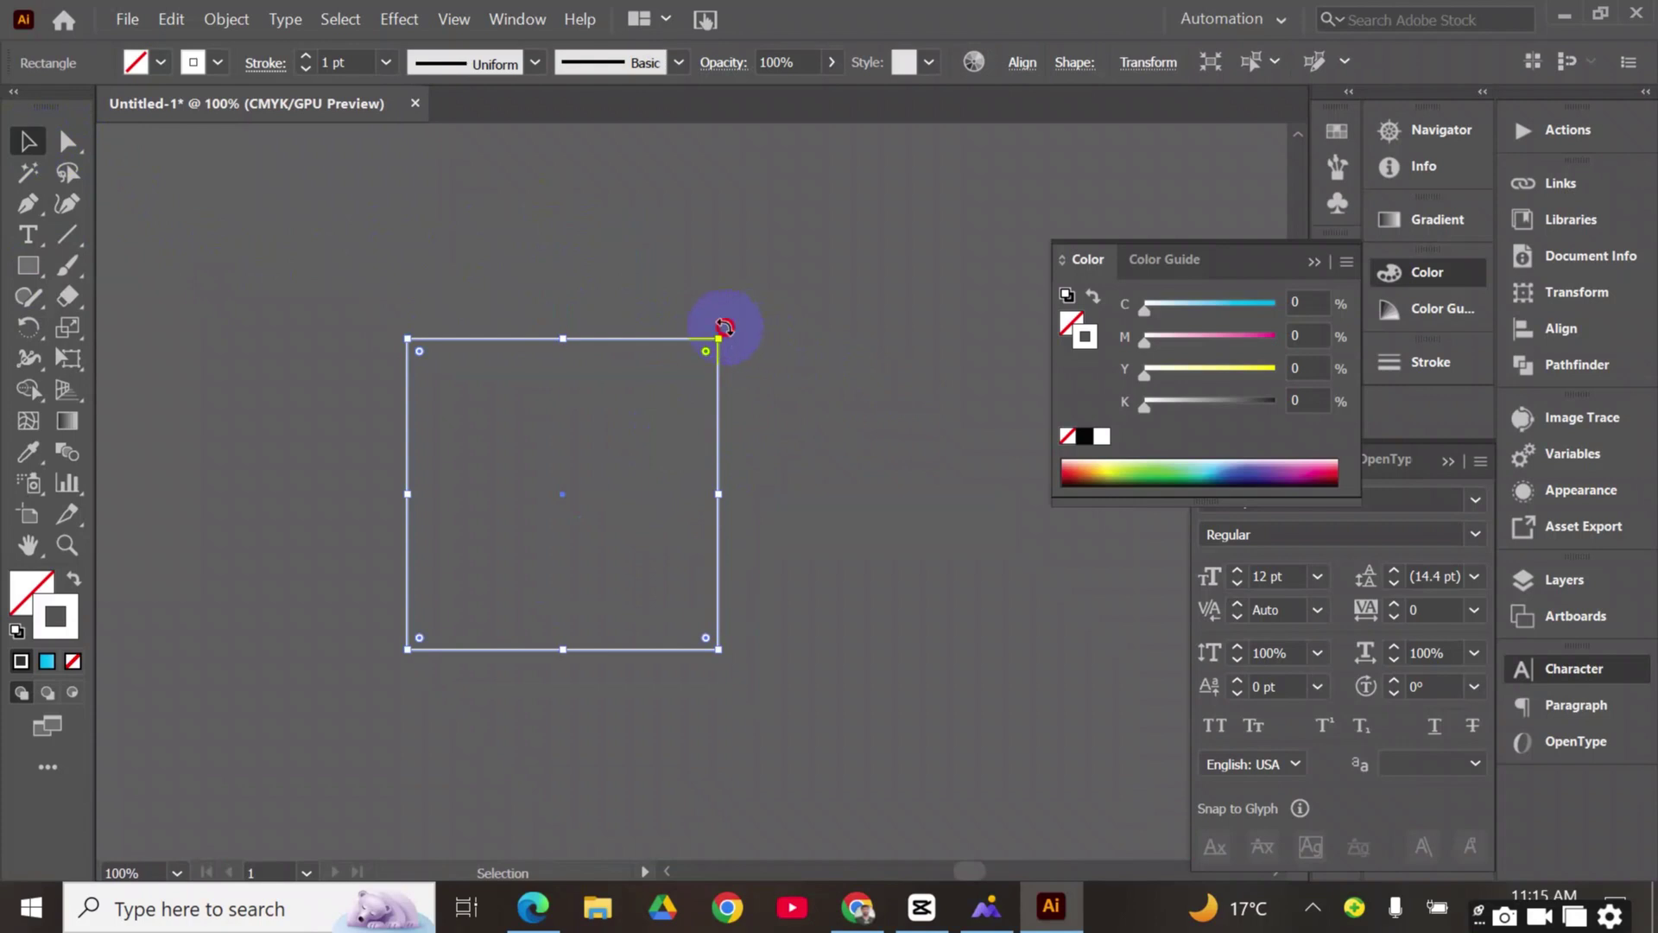
pyautogui.moveTo(724, 326); pyautogui.dragTo(563, 548)
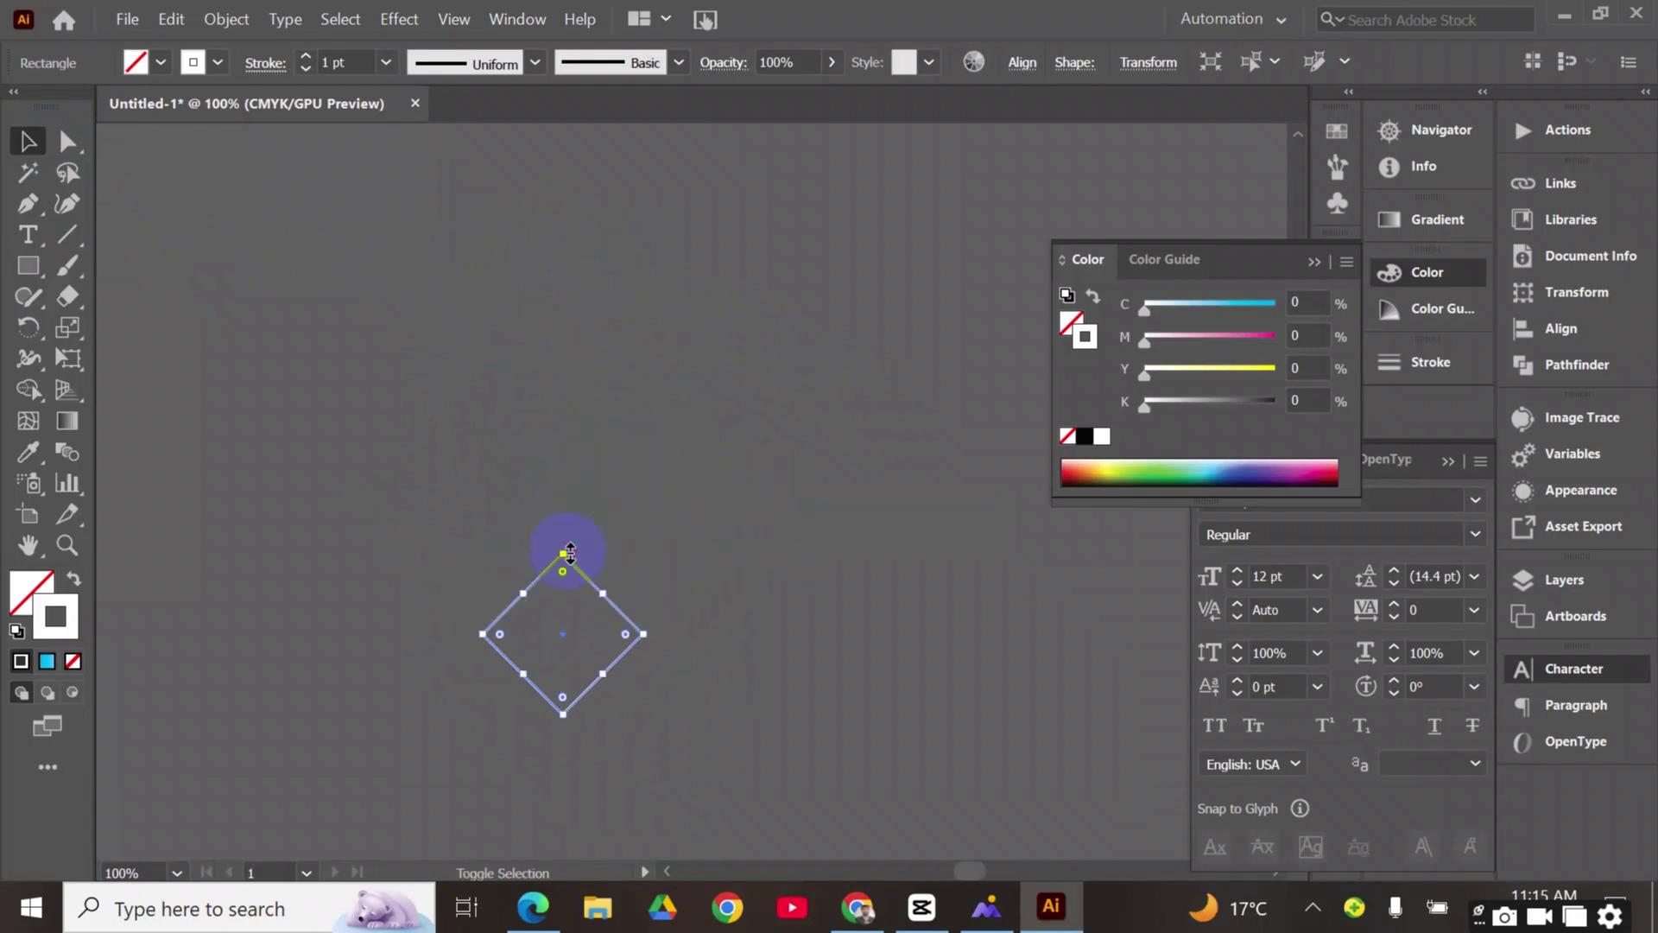
# Move the diamond onto the middle panel so that it overlaps the panel's lower edge
pyautogui.hotkey('ctrl', '-')
pyautogui.hotkey('ctrl', '-')
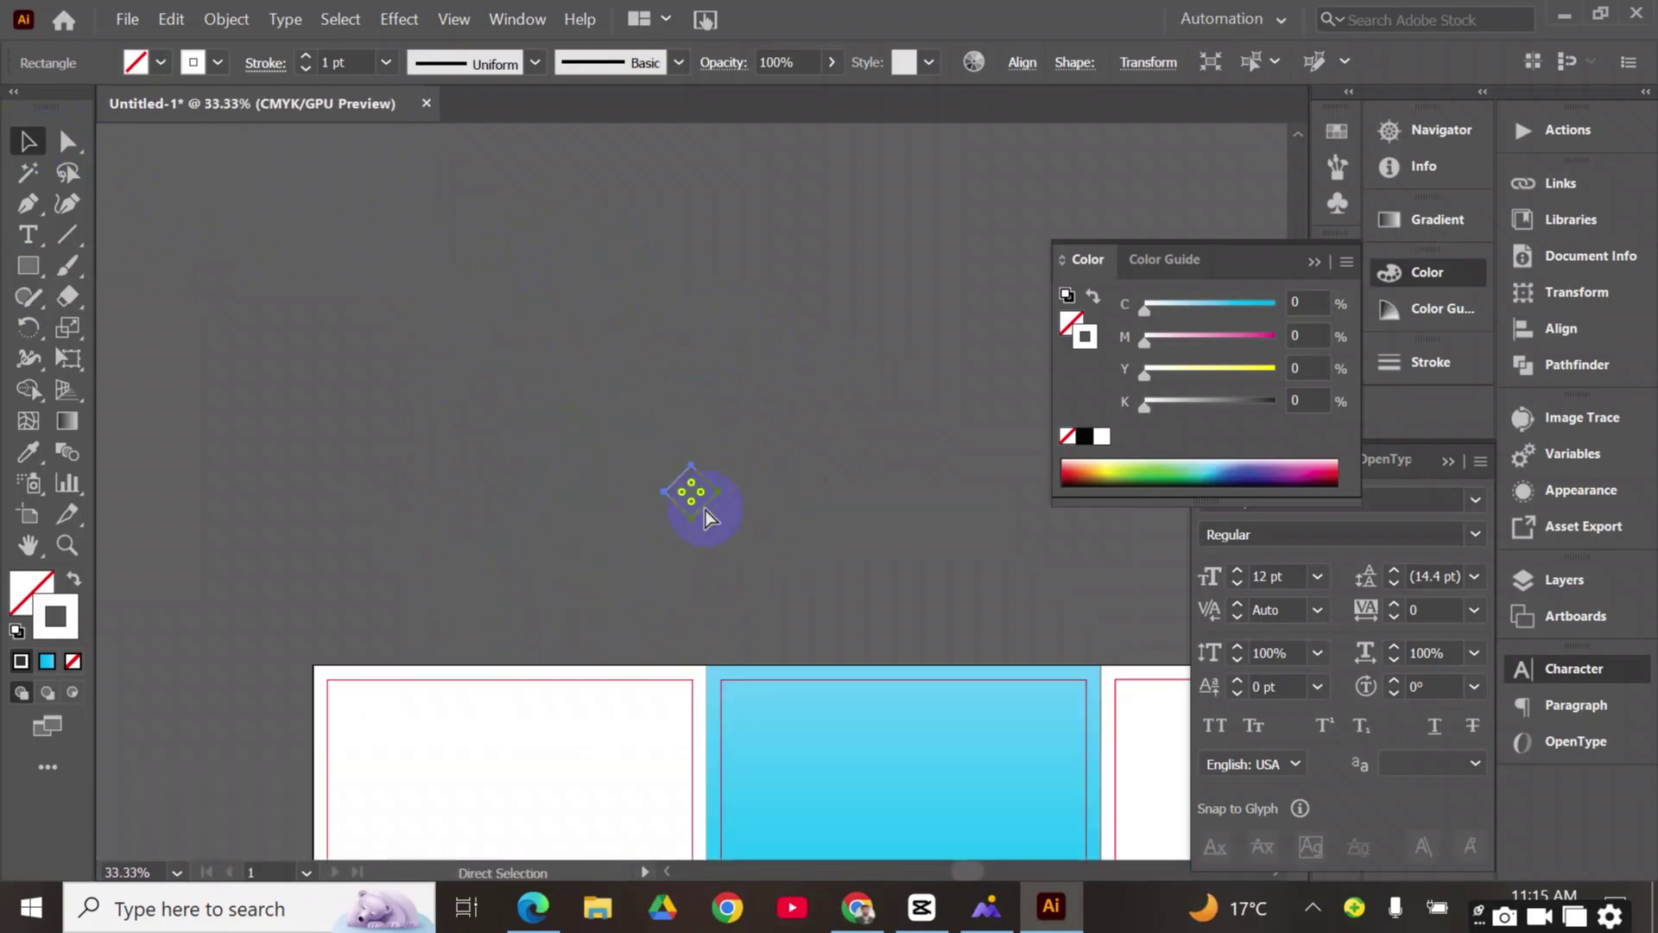
pyautogui.click(707, 510)
pyautogui.moveTo(707, 510); pyautogui.dragTo(915, 691)
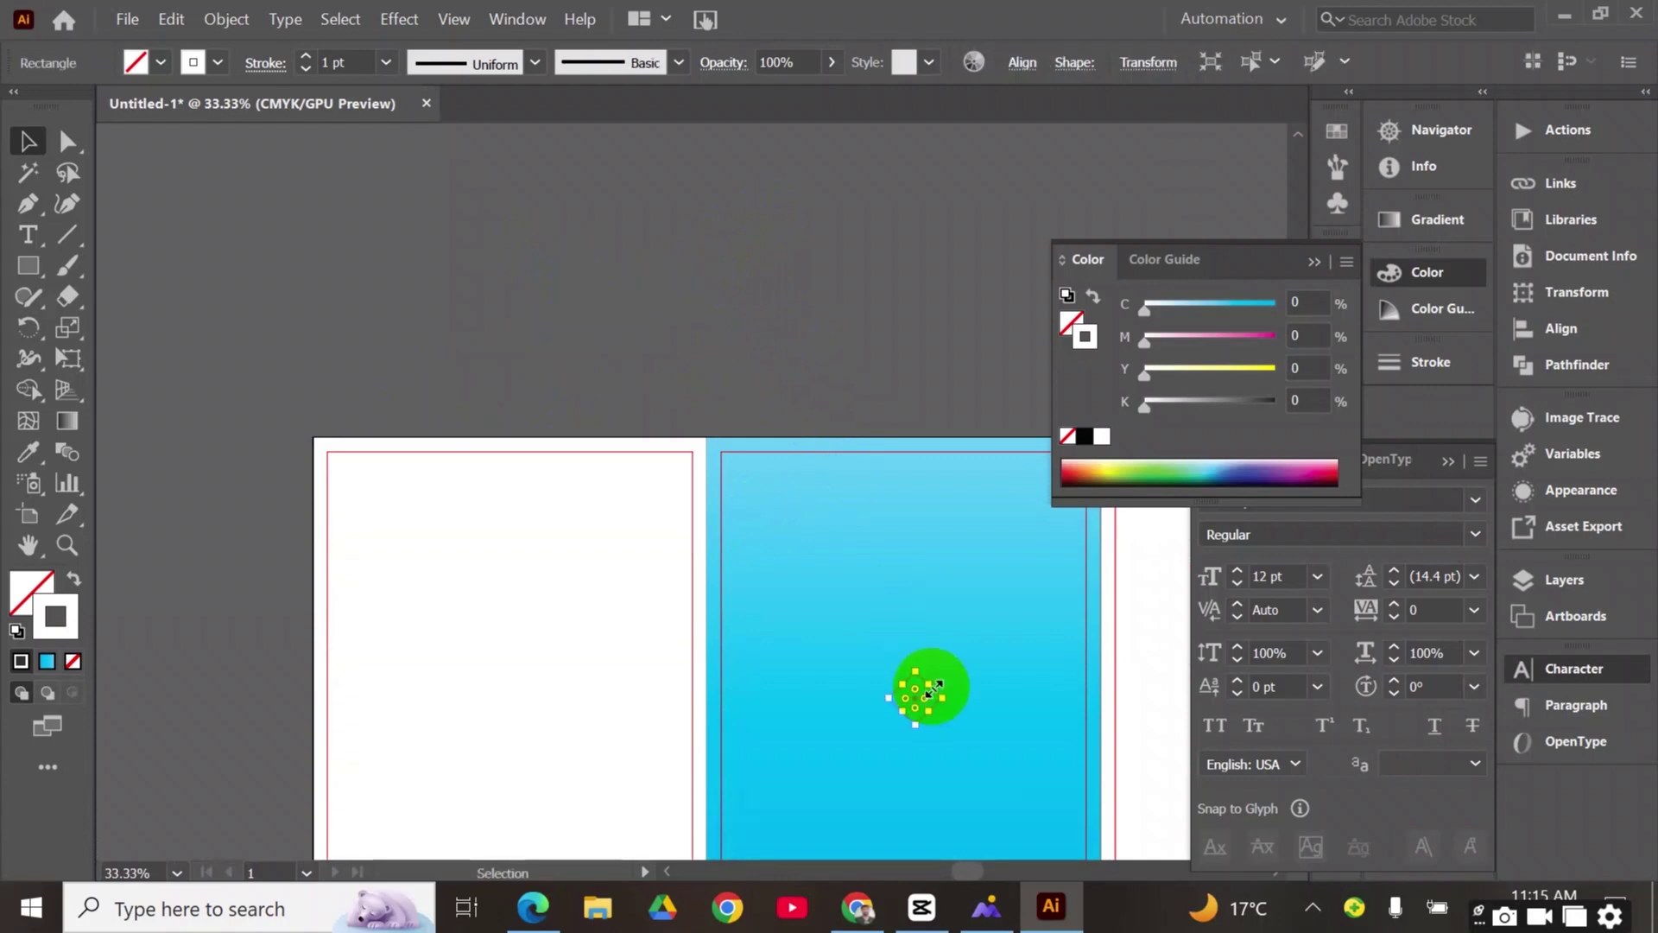
pyautogui.scroll(-5, 925, 618)
pyautogui.click(890, 704)
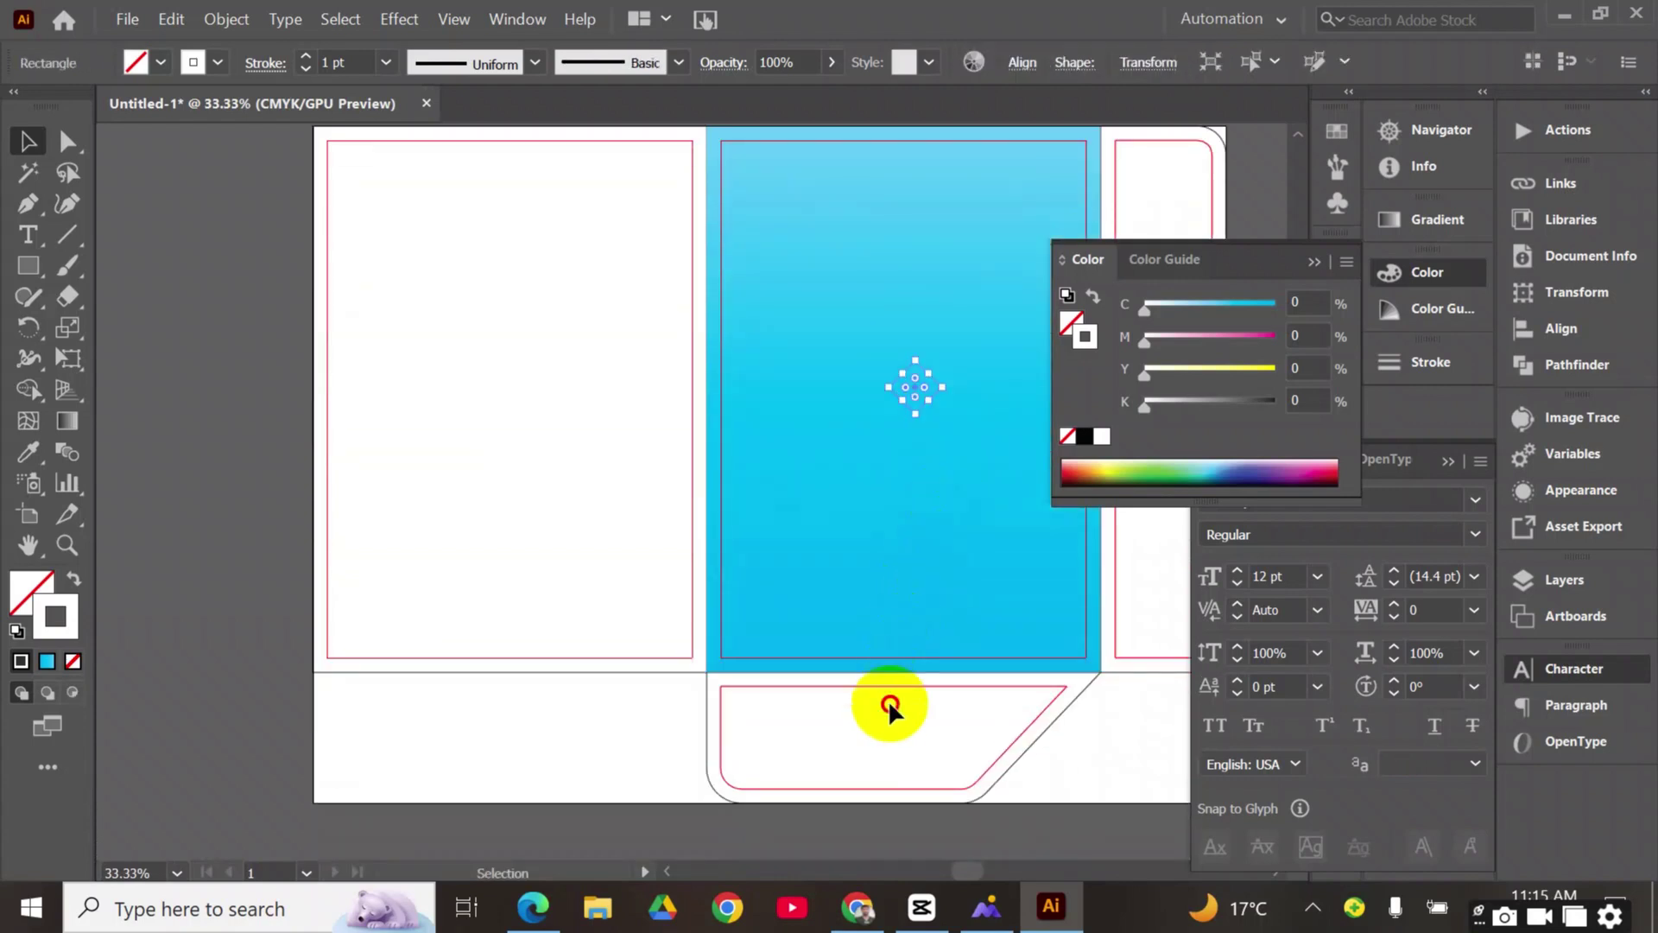
pyautogui.moveTo(923, 406); pyautogui.dragTo(877, 671)
pyautogui.click(899, 701)
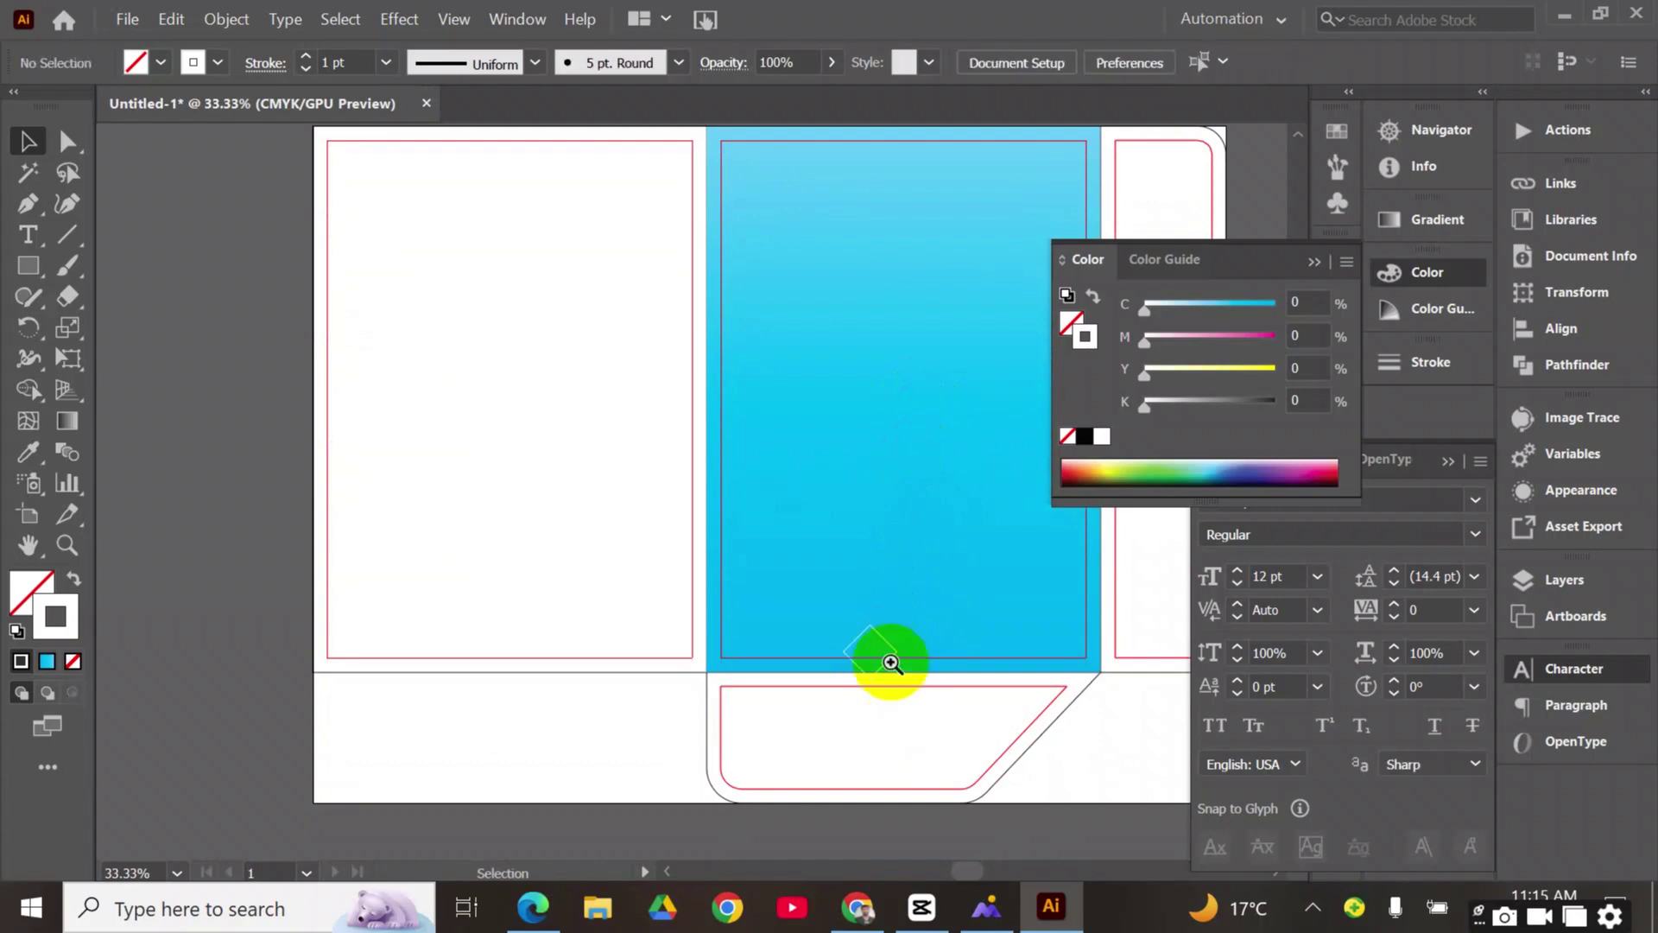
# Set the diamond's stroke weight to 3 pt and slightly round its corners
pyautogui.keyDown('ctrl'); pyautogui.click(881, 649); pyautogui.keyUp('ctrl')
pyautogui.keyDown('ctrl'); pyautogui.click(731, 478); pyautogui.keyUp('ctrl')
pyautogui.keyDown('ctrl'); pyautogui.click(731, 480); pyautogui.keyUp('ctrl')
pyautogui.keyDown('ctrl'); pyautogui.click(717, 377); pyautogui.keyUp('ctrl')
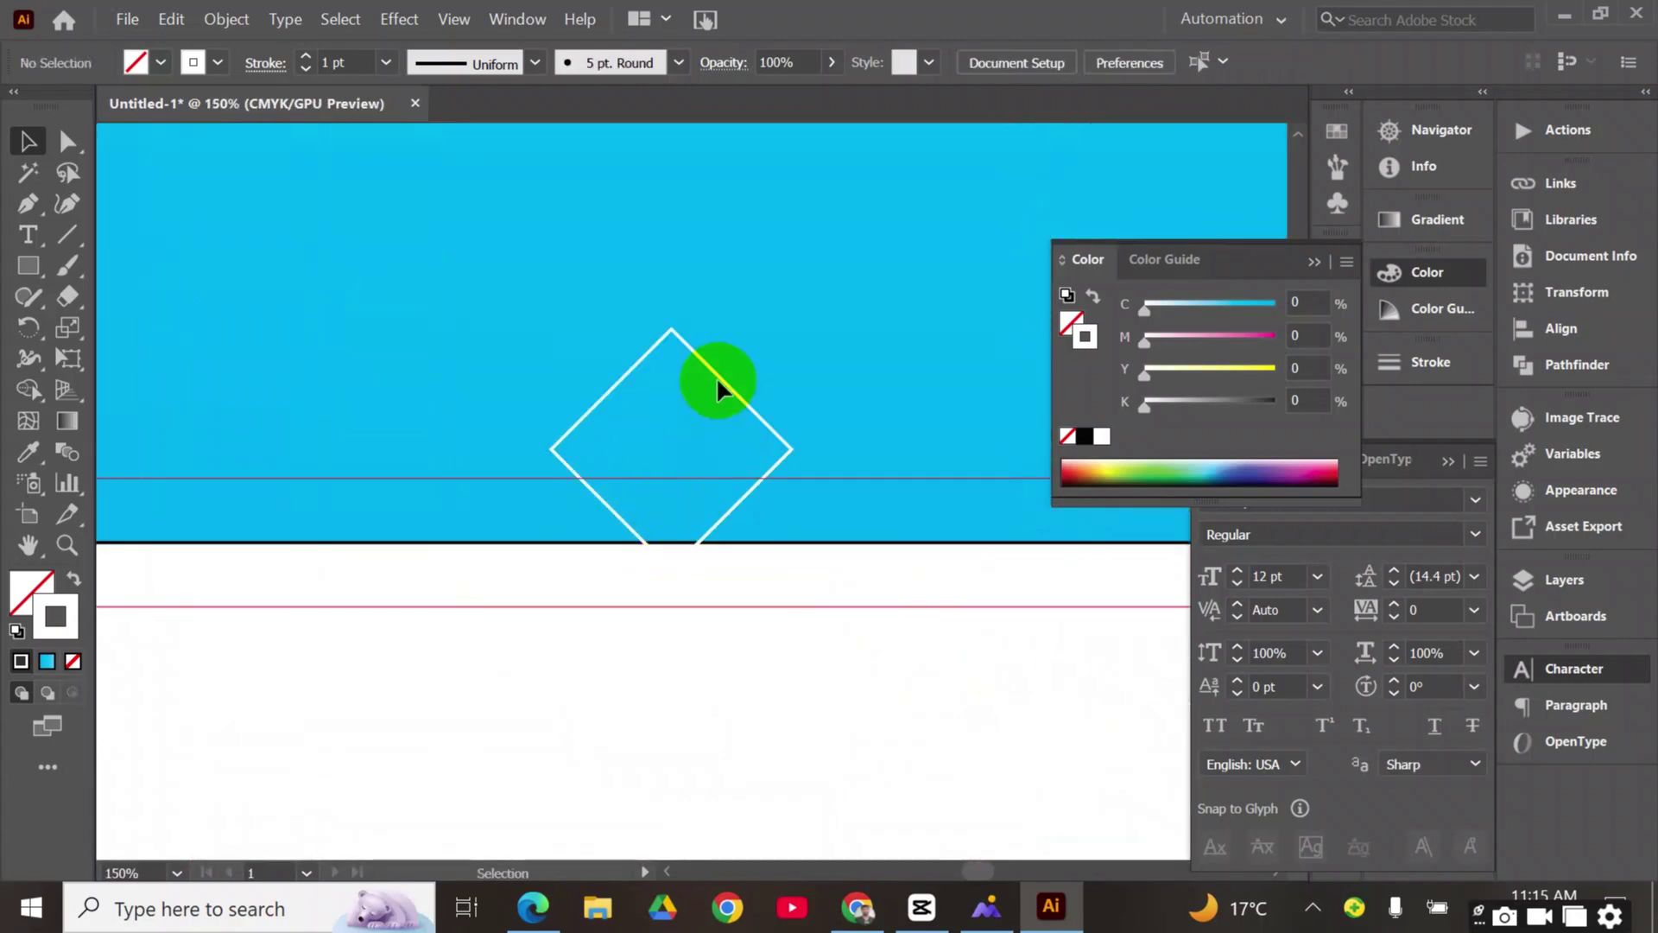
pyautogui.click(716, 373)
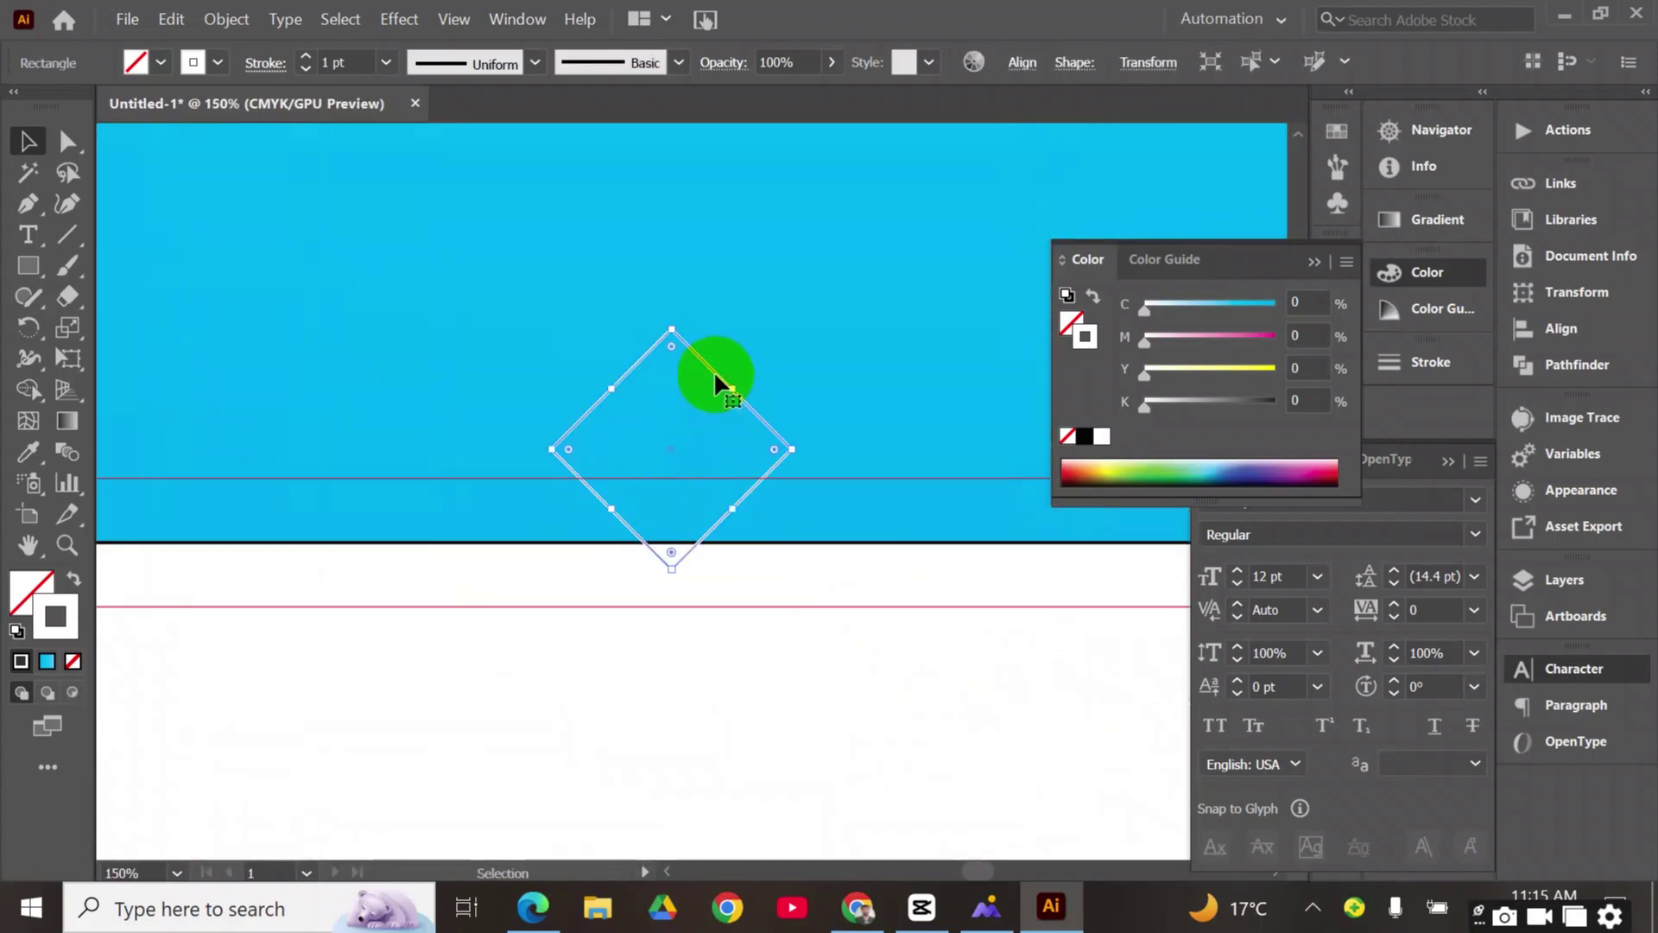
pyautogui.click(307, 57)
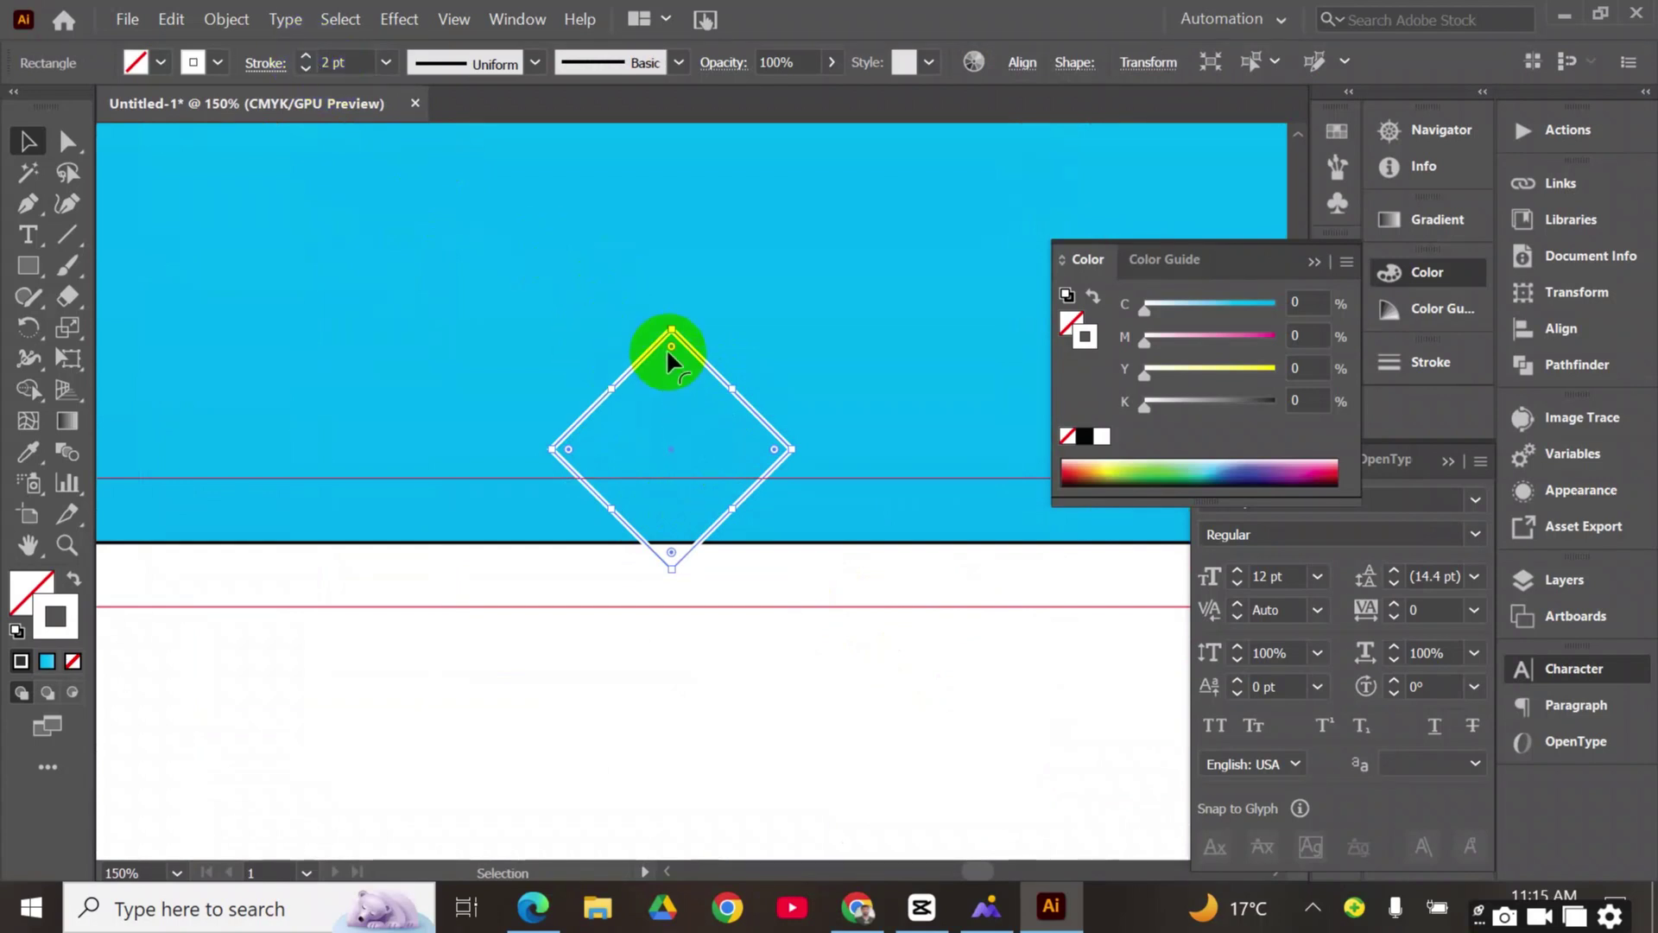
pyautogui.moveTo(672, 346); pyautogui.dragTo(672, 354)
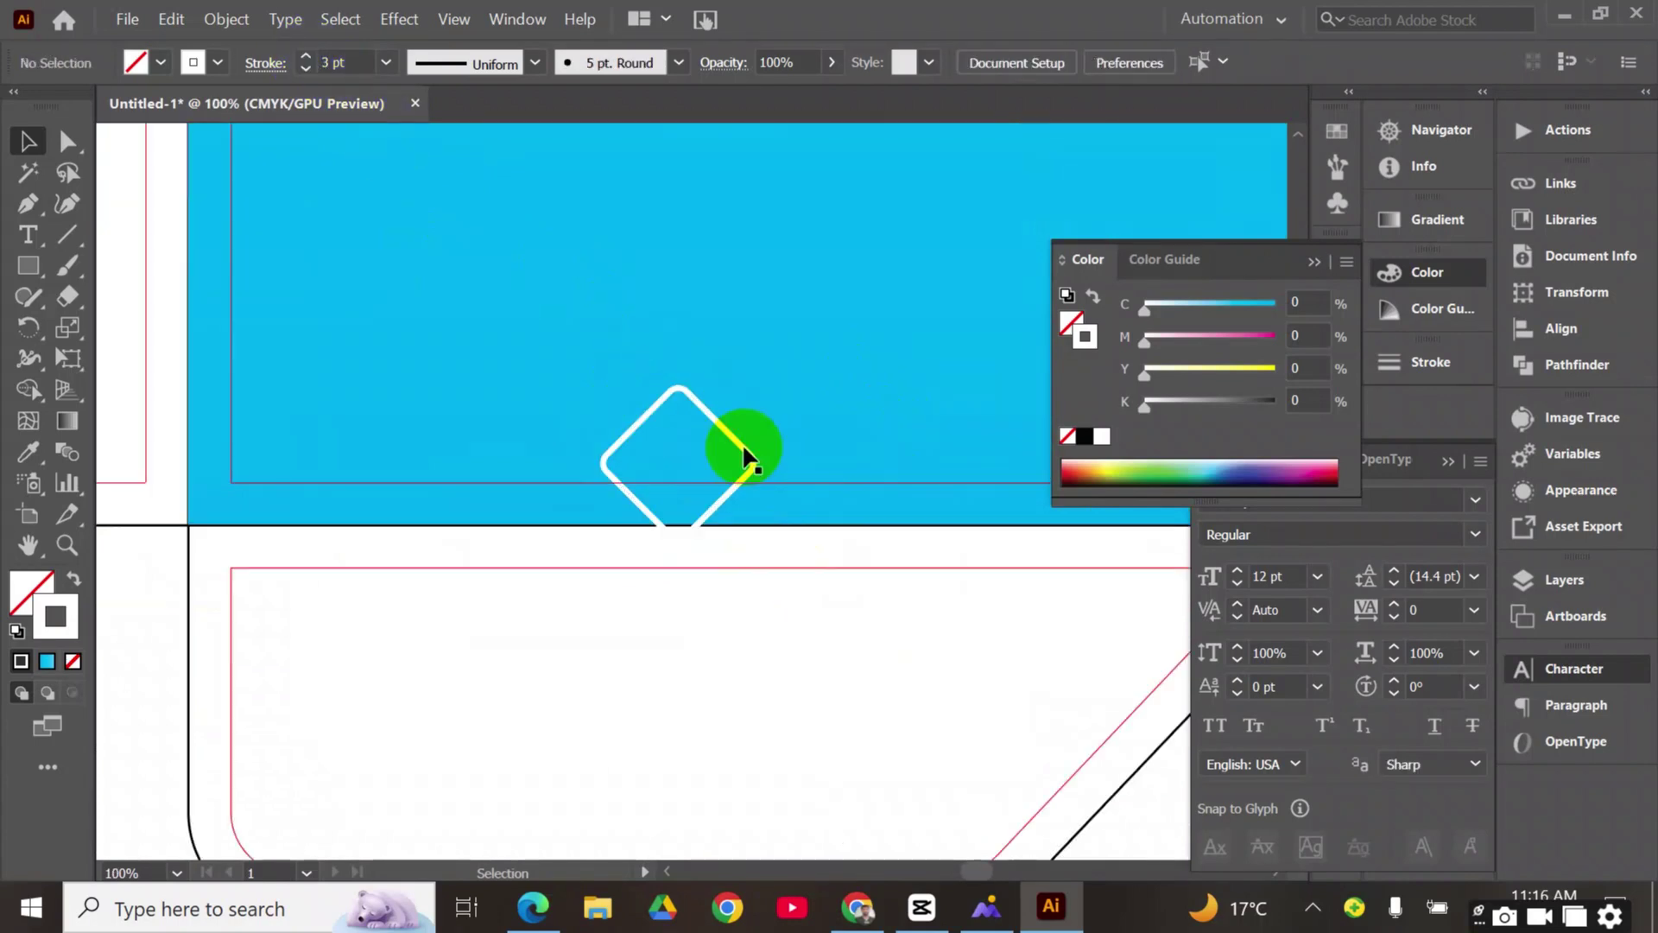
# Create a dynamic Movie Clip symbol named New Symbol from the rounded diamond
pyautogui.click(744, 446)
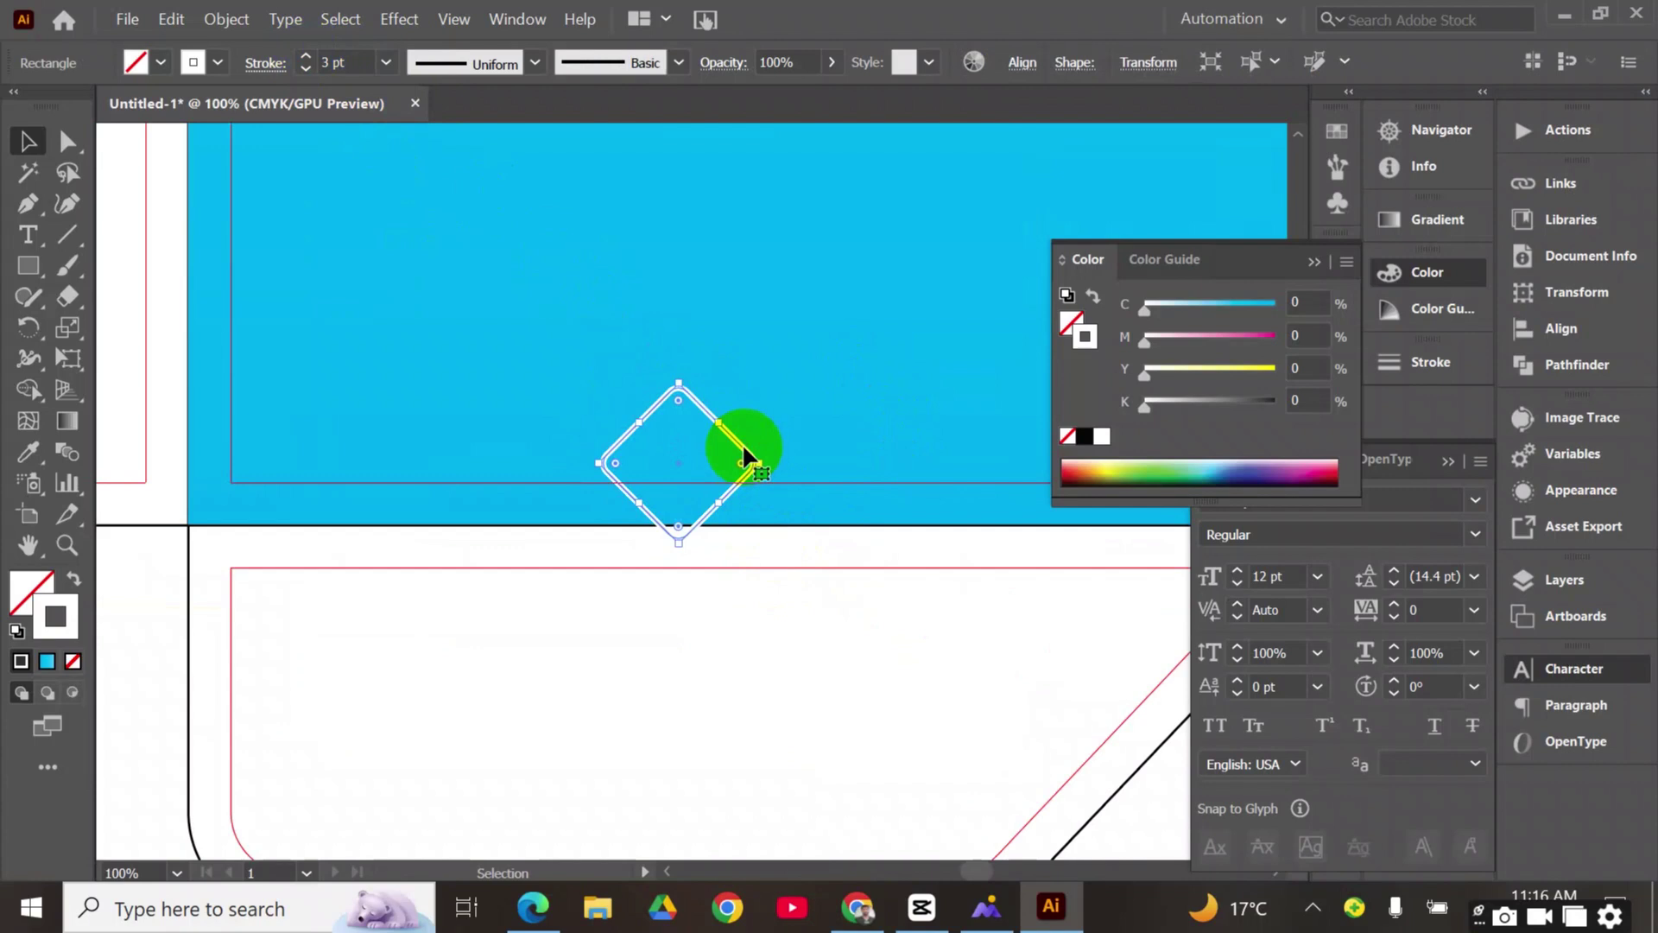
pyautogui.click(1343, 203)
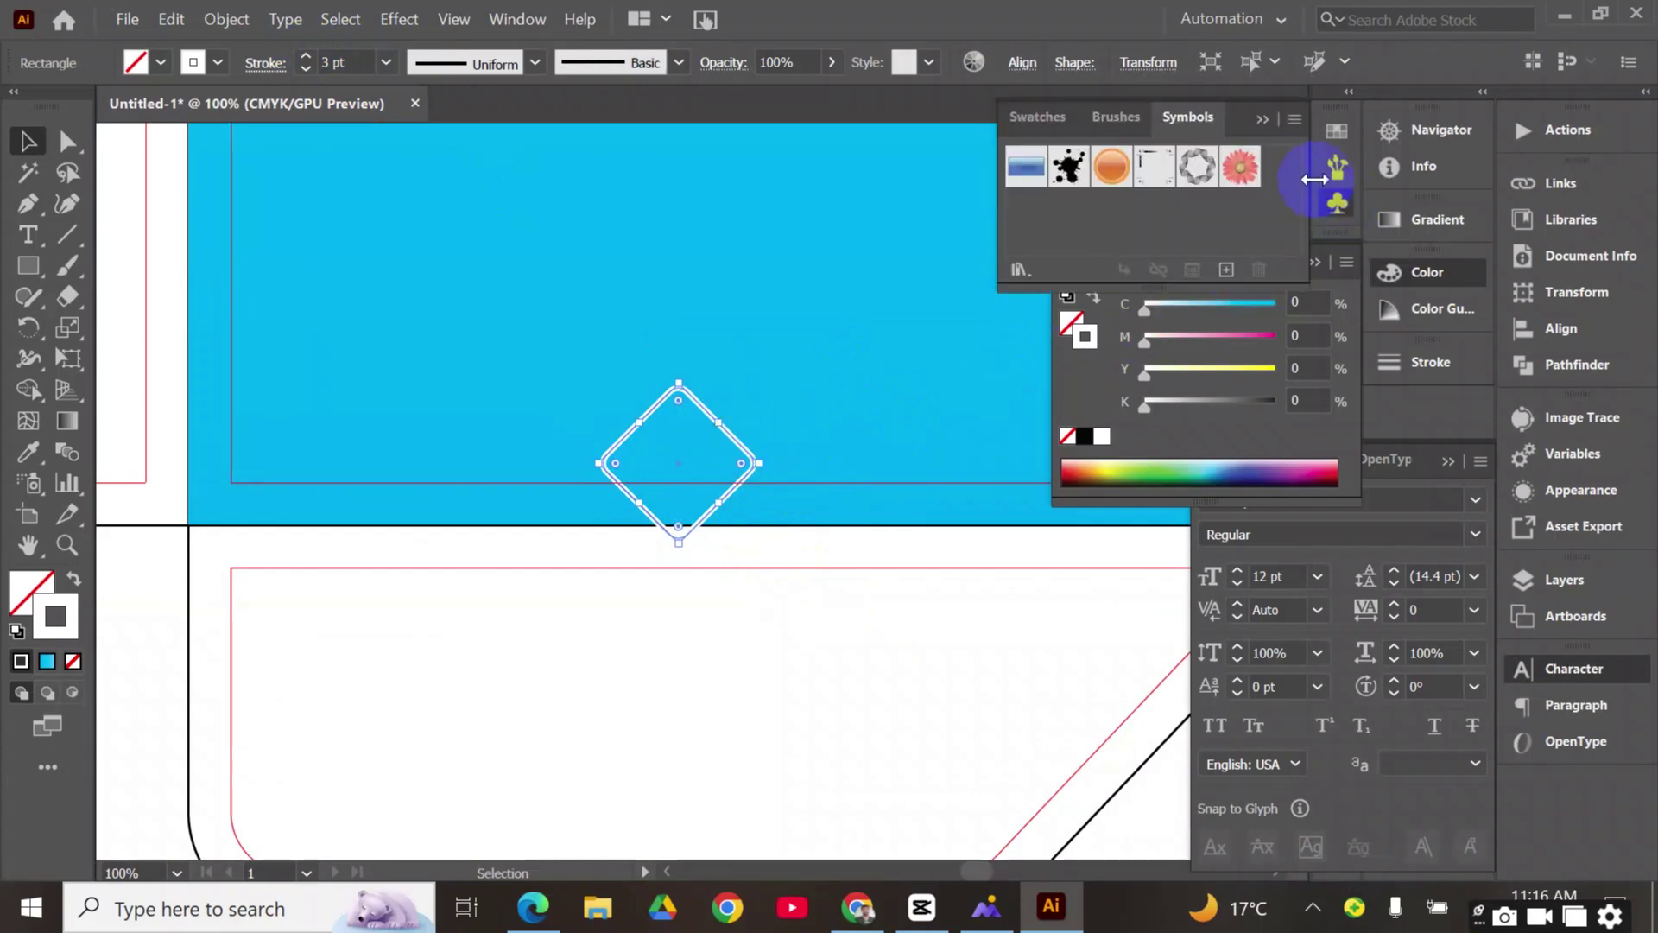
pyautogui.click(1296, 119)
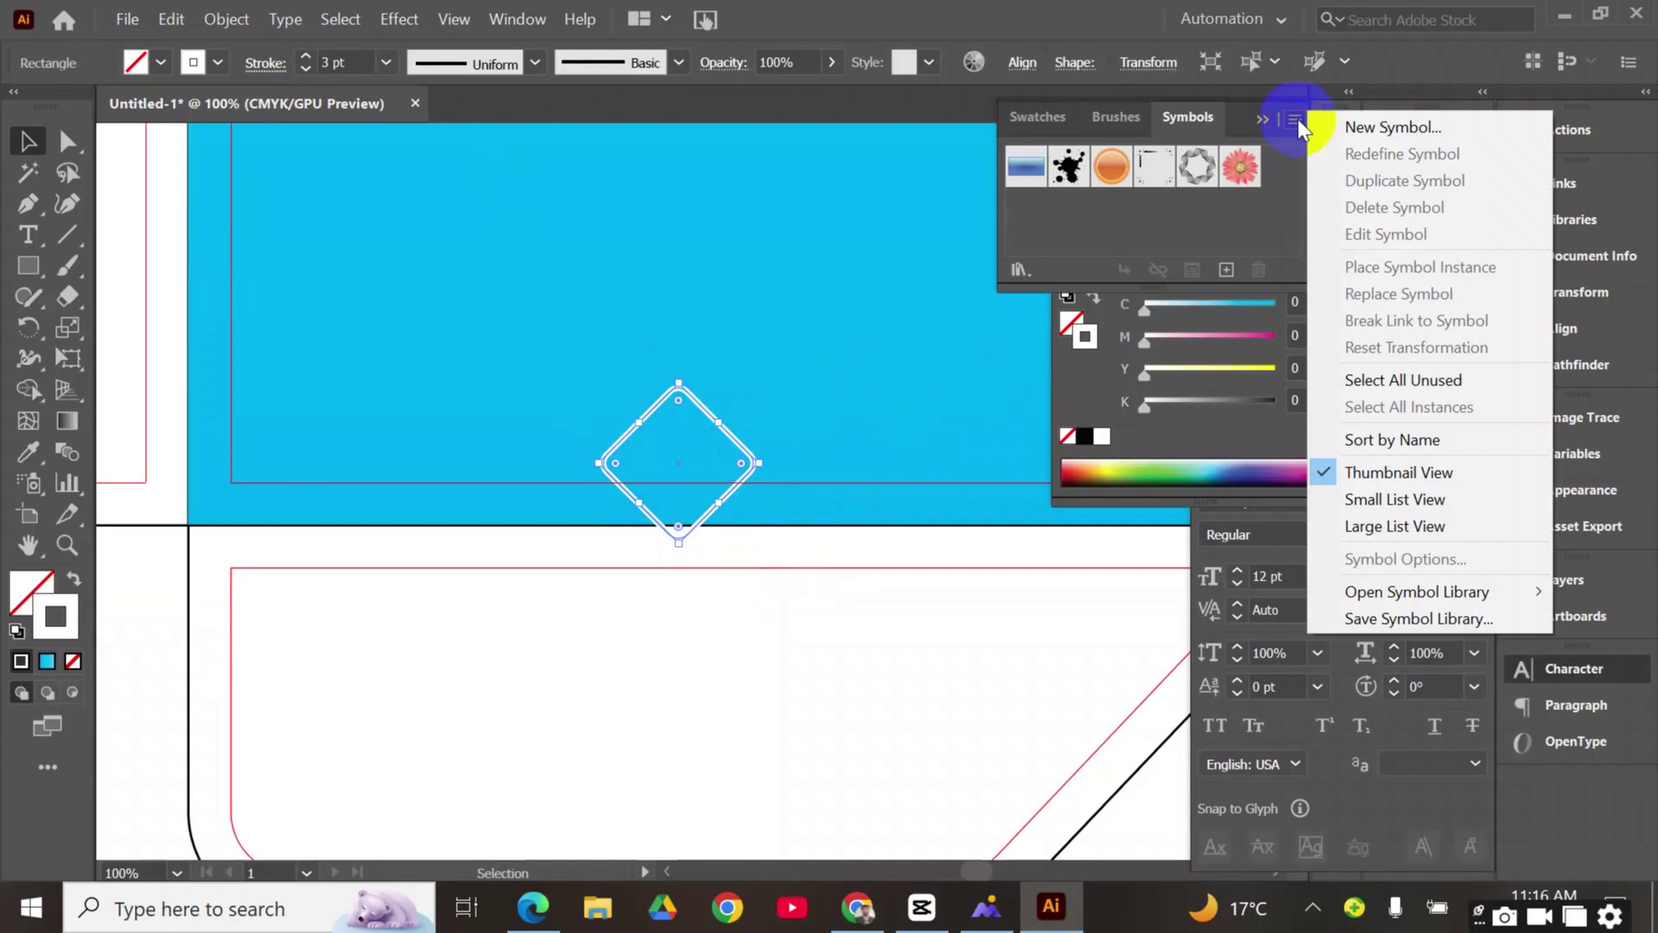
pyautogui.click(1345, 123)
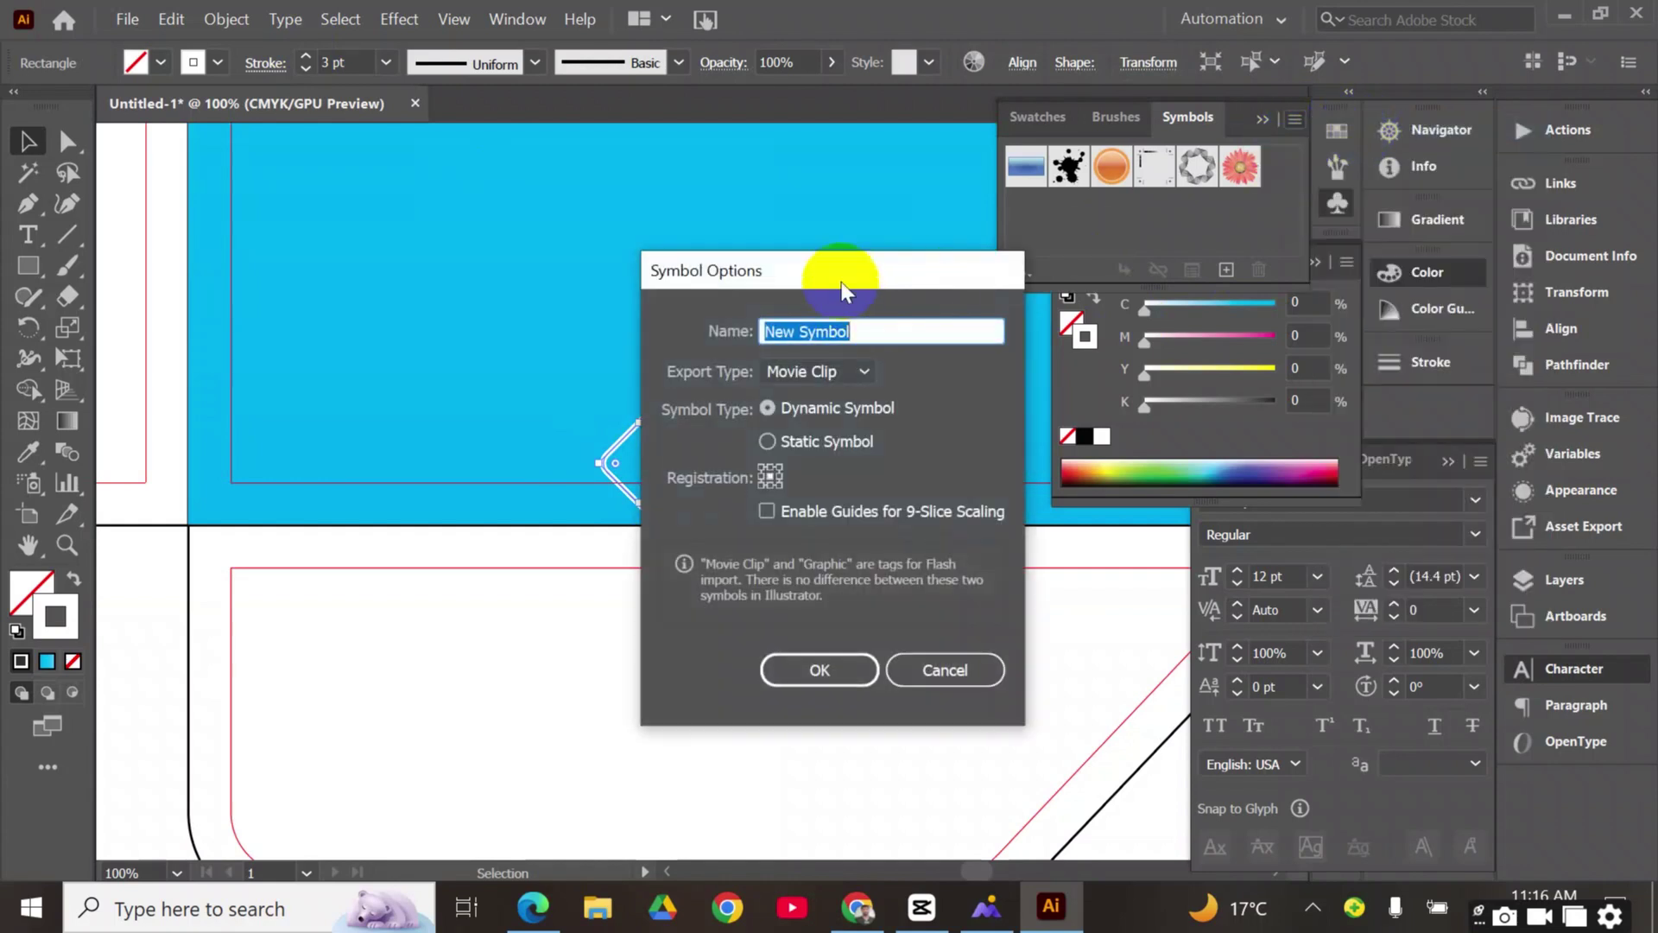
pyautogui.moveTo(841, 280); pyautogui.dragTo(992, 175)
pyautogui.click(993, 563)
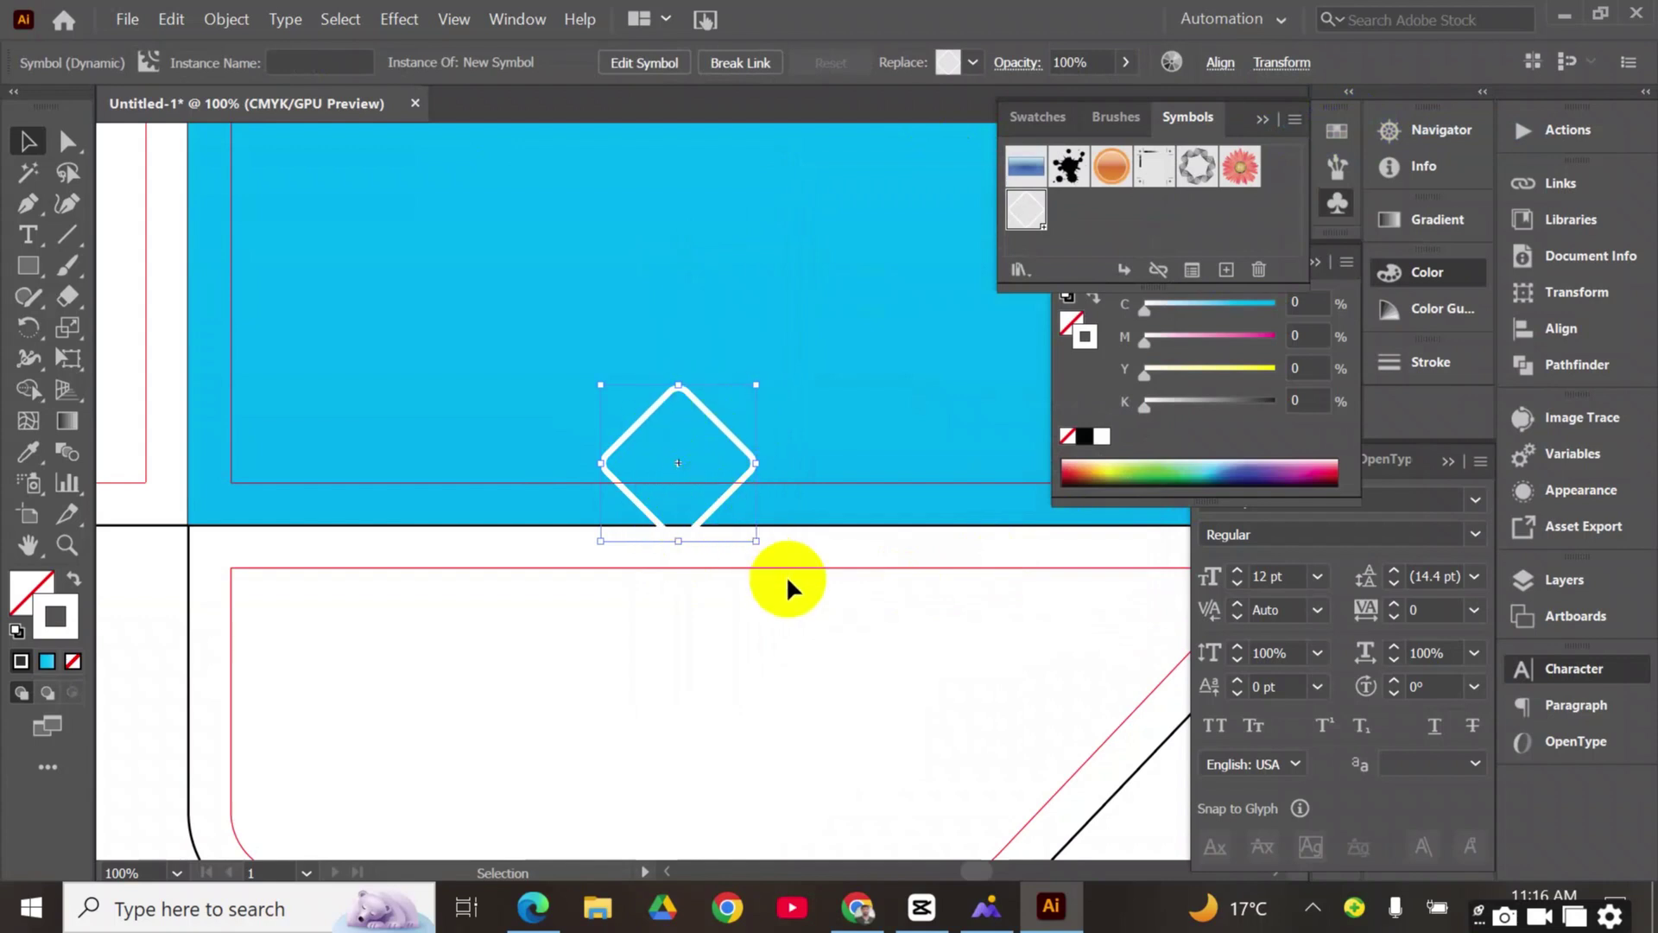
# Scatter instances of the diamond symbol across the lower part of the middle panel with the Symbol Sprayer
pyautogui.scroll(4, 786, 575)
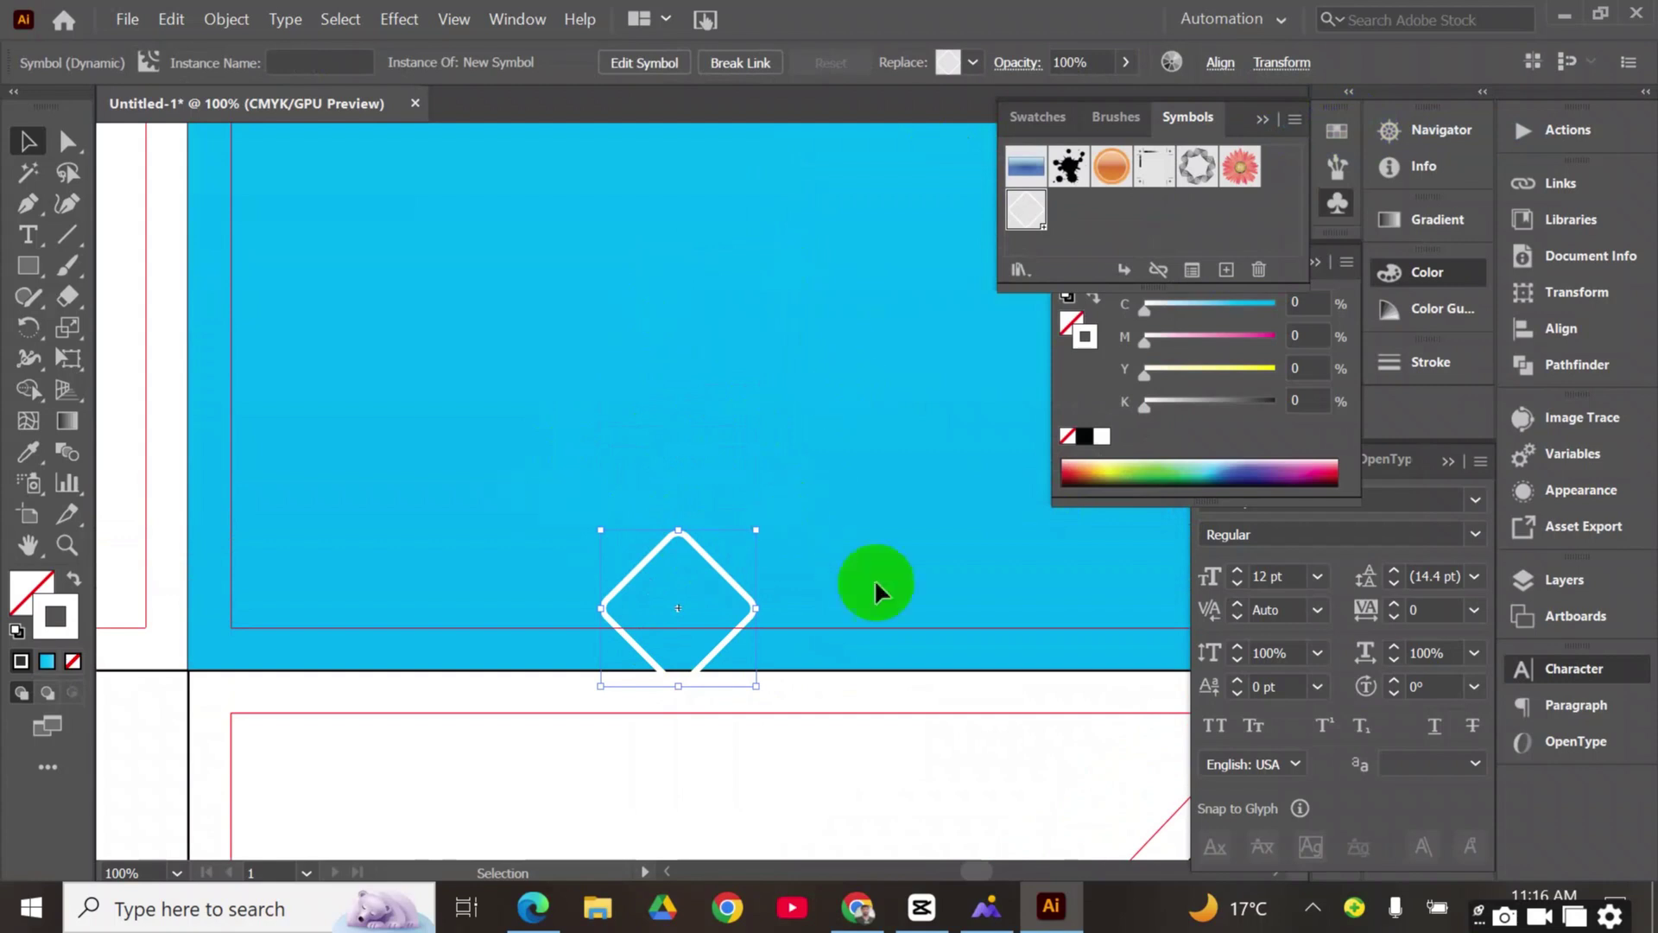
pyautogui.click(35, 483)
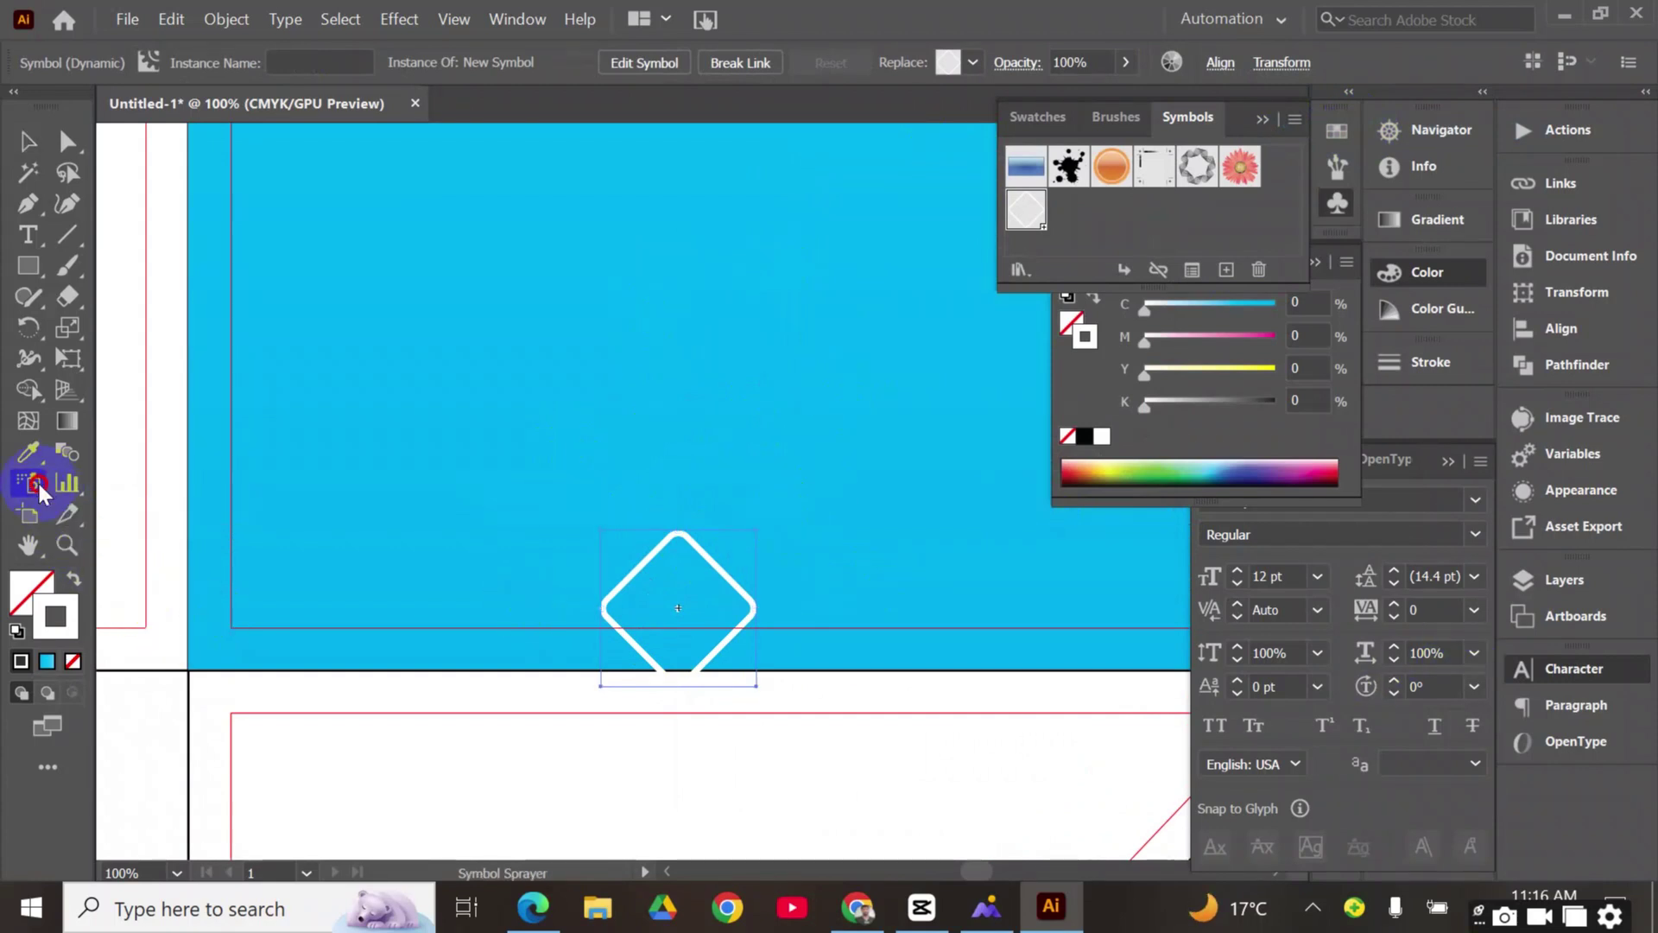
pyautogui.click(160, 489)
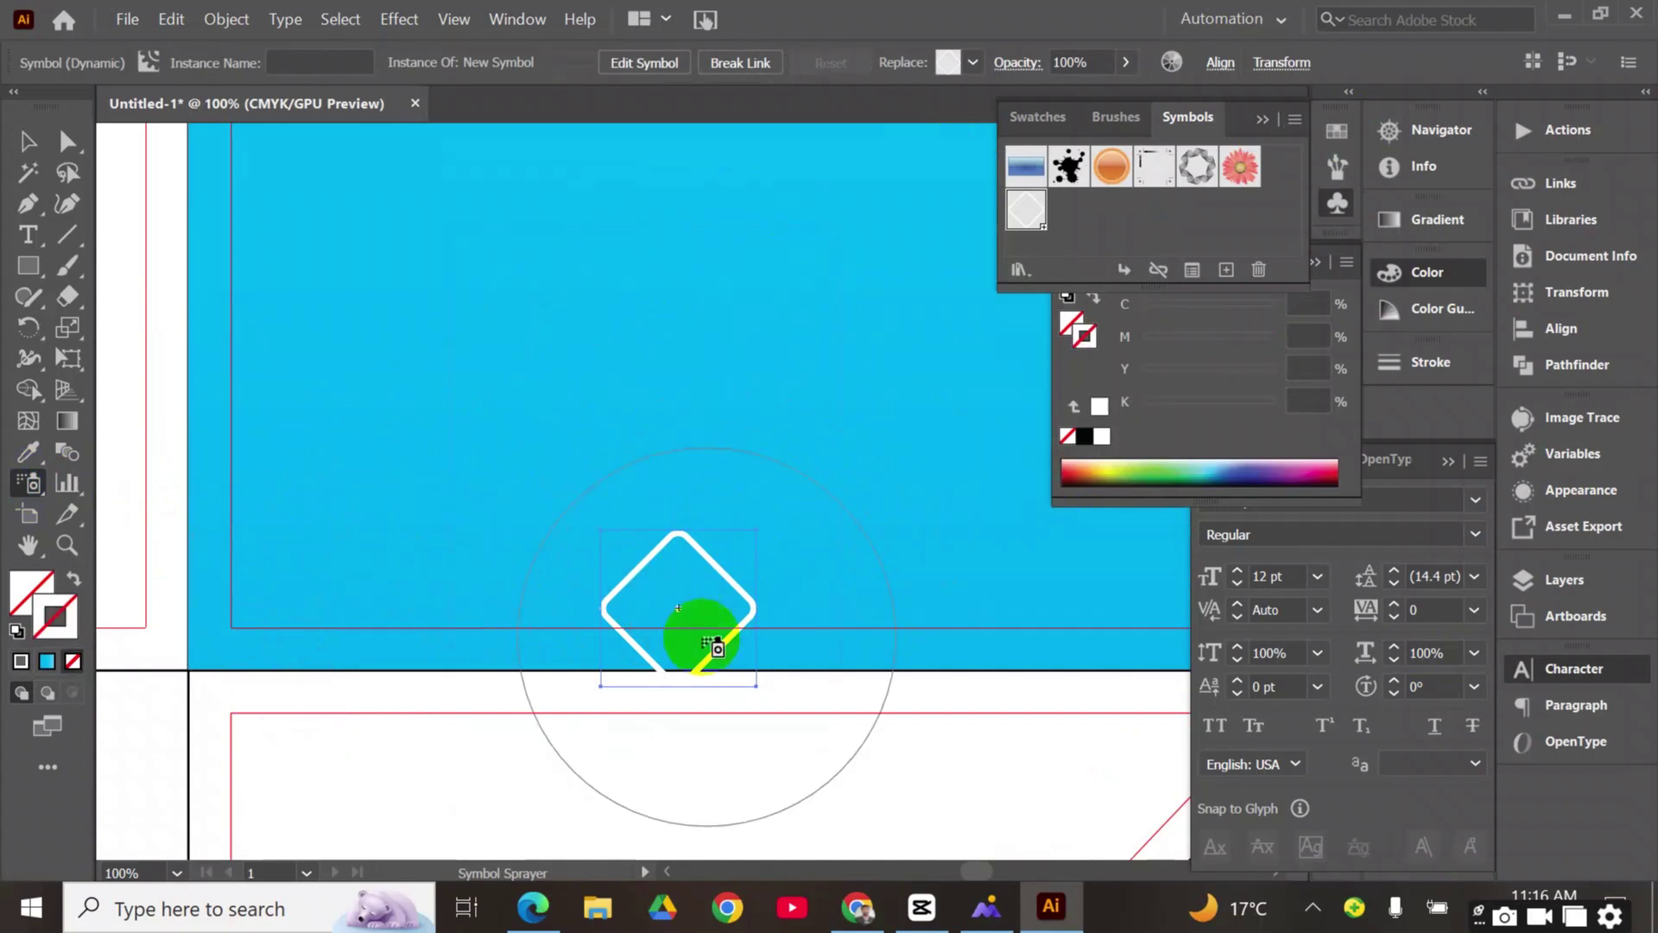
pyautogui.moveTo(678, 587)
pyautogui.mouseDown()
pyautogui.moveTo(785, 470)
pyautogui.moveTo(467, 378)
pyautogui.moveTo(655, 241)
pyautogui.moveTo(807, 354)
pyautogui.mouseUp()
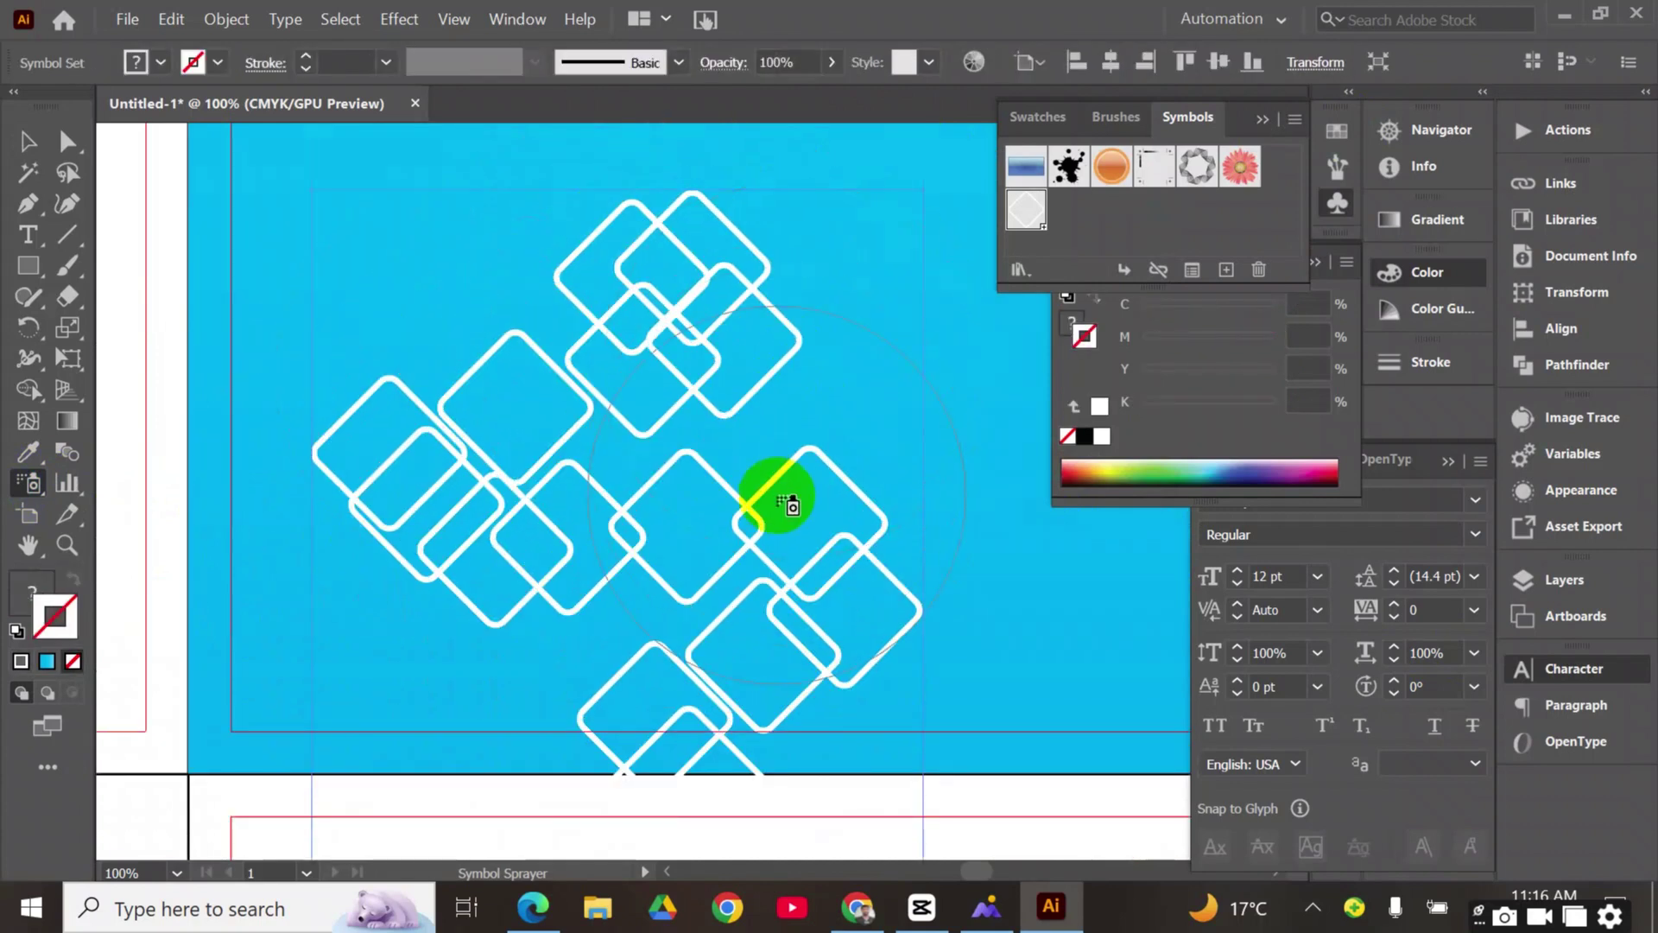
pyautogui.press('Tab')
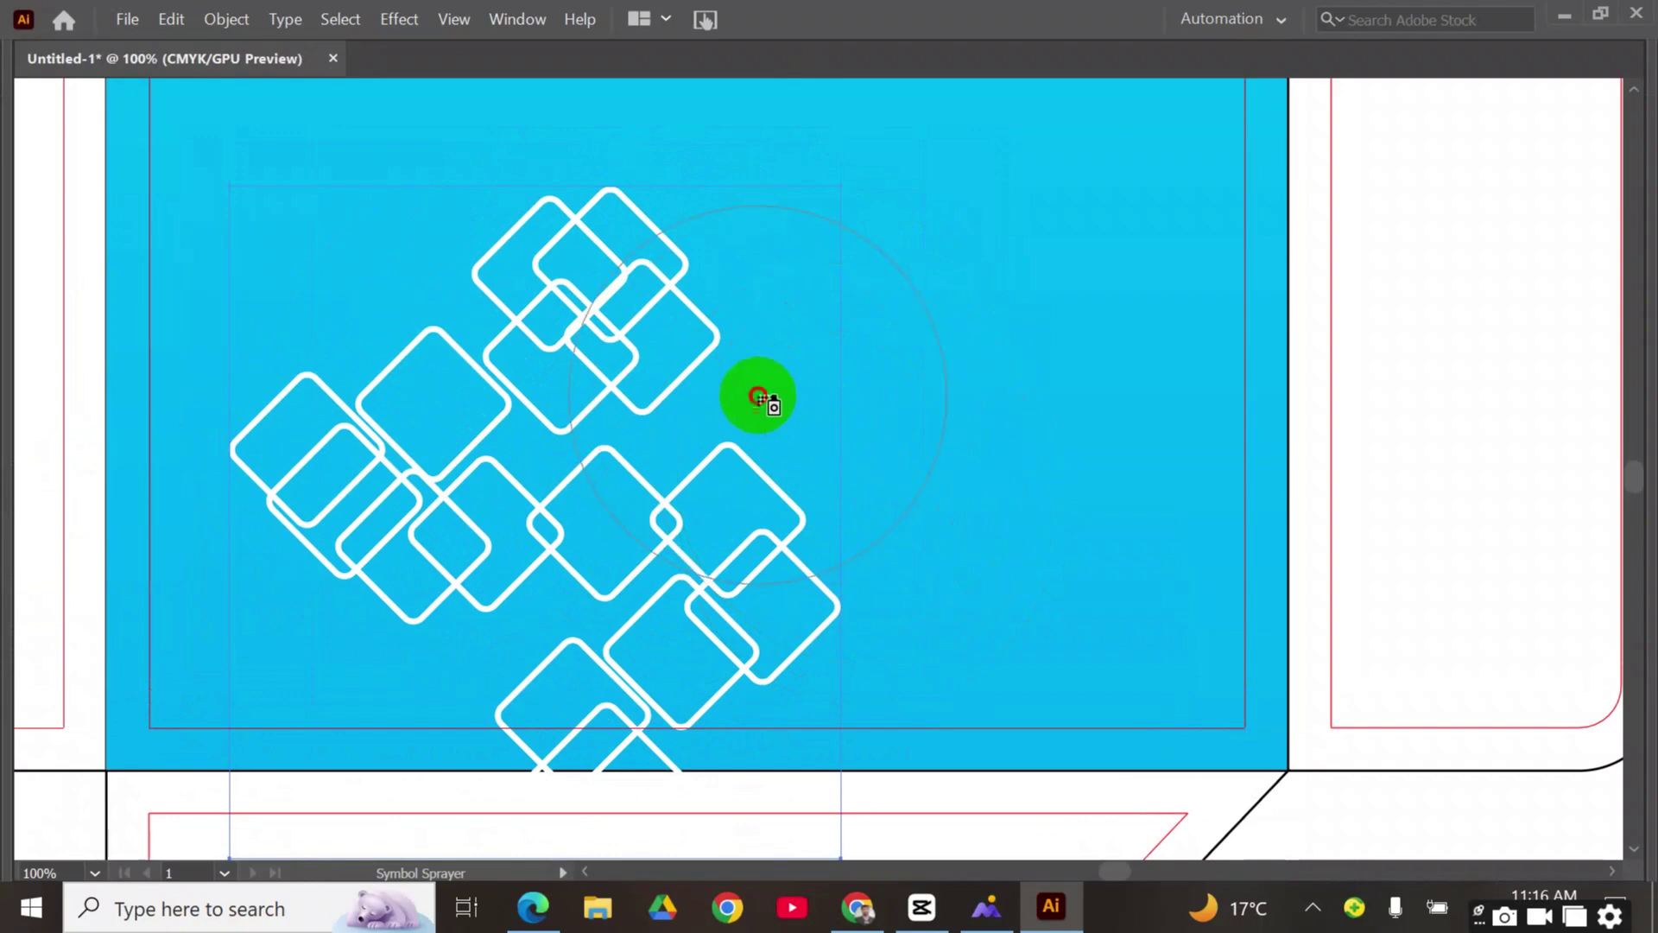
pyautogui.moveTo(755, 396)
pyautogui.mouseDown()
pyautogui.moveTo(946, 374)
pyautogui.moveTo(932, 322)
pyautogui.mouseUp()
pyautogui.moveTo(958, 515)
pyautogui.mouseDown()
pyautogui.moveTo(958, 611)
pyautogui.moveTo(907, 677)
pyautogui.moveTo(851, 659)
pyautogui.moveTo(1020, 604)
pyautogui.moveTo(1127, 467)
pyautogui.moveTo(1169, 274)
pyautogui.moveTo(1140, 296)
pyautogui.moveTo(1117, 507)
pyautogui.moveTo(1127, 645)
pyautogui.moveTo(536, 685)
pyautogui.moveTo(334, 670)
pyautogui.moveTo(215, 547)
pyautogui.moveTo(223, 304)
pyautogui.moveTo(185, 267)
pyautogui.mouseUp()
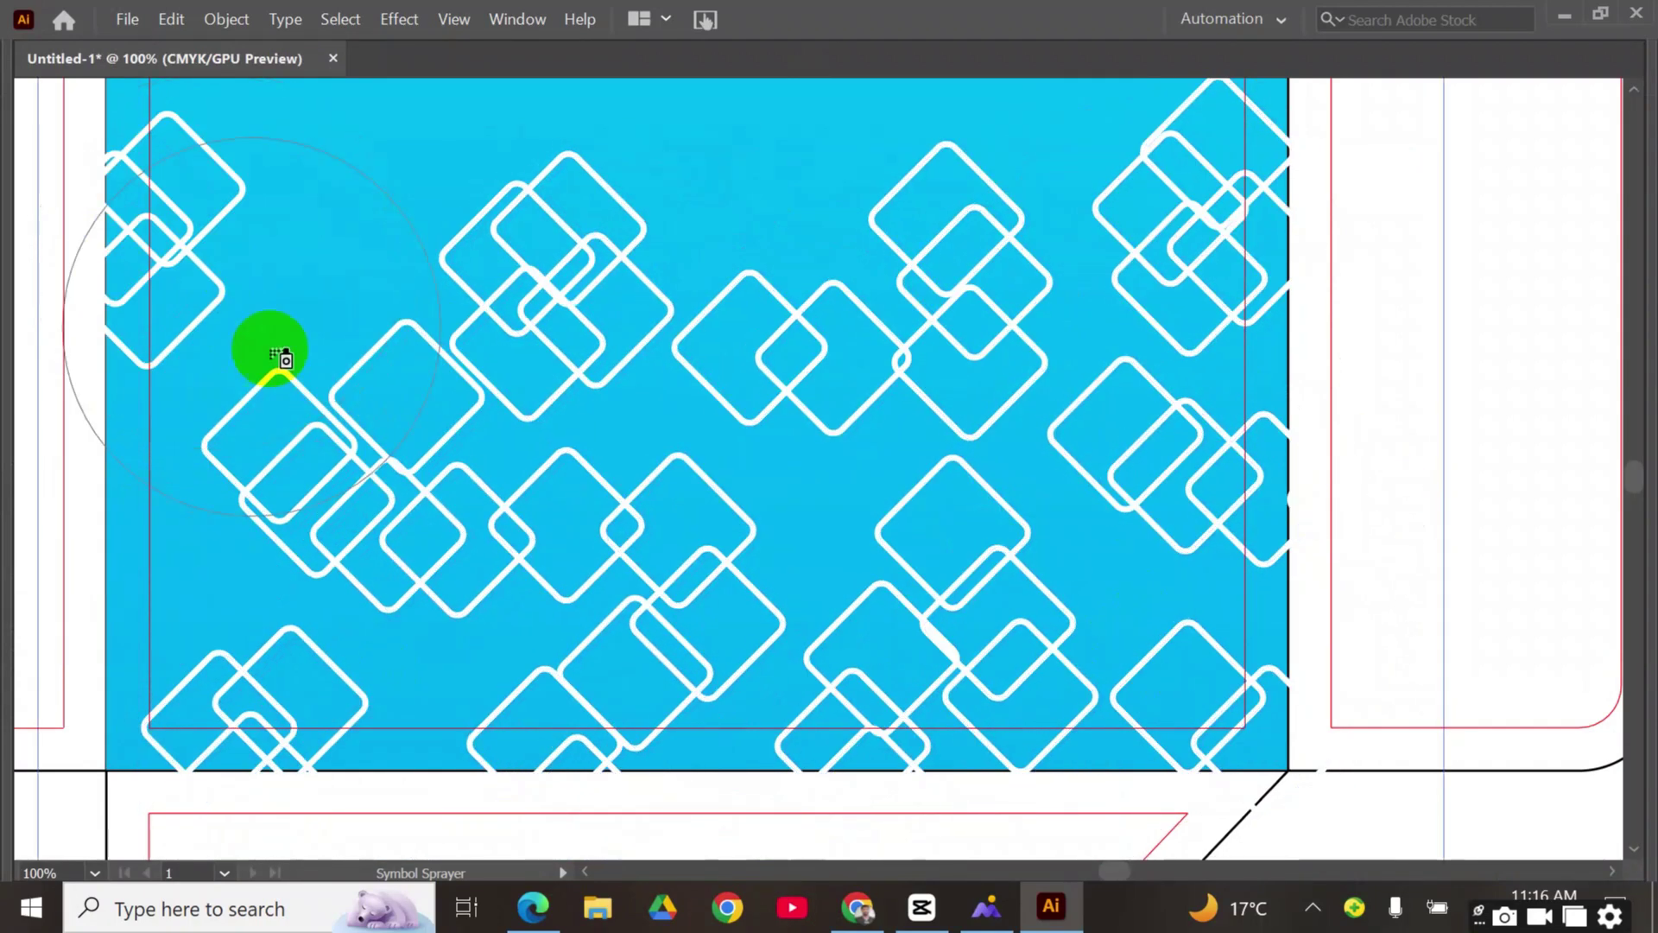
# Extend the sprayed diamond pattern upward over the middle panel, filling the empty gaps with more instances
pyautogui.scroll(1, 287, 356)
pyautogui.moveTo(356, 354)
pyautogui.mouseDown()
pyautogui.moveTo(373, 267)
pyautogui.moveTo(389, 263)
pyautogui.mouseUp()
pyautogui.scroll(1, 567, 402)
pyautogui.moveTo(777, 309); pyautogui.dragTo(740, 278)
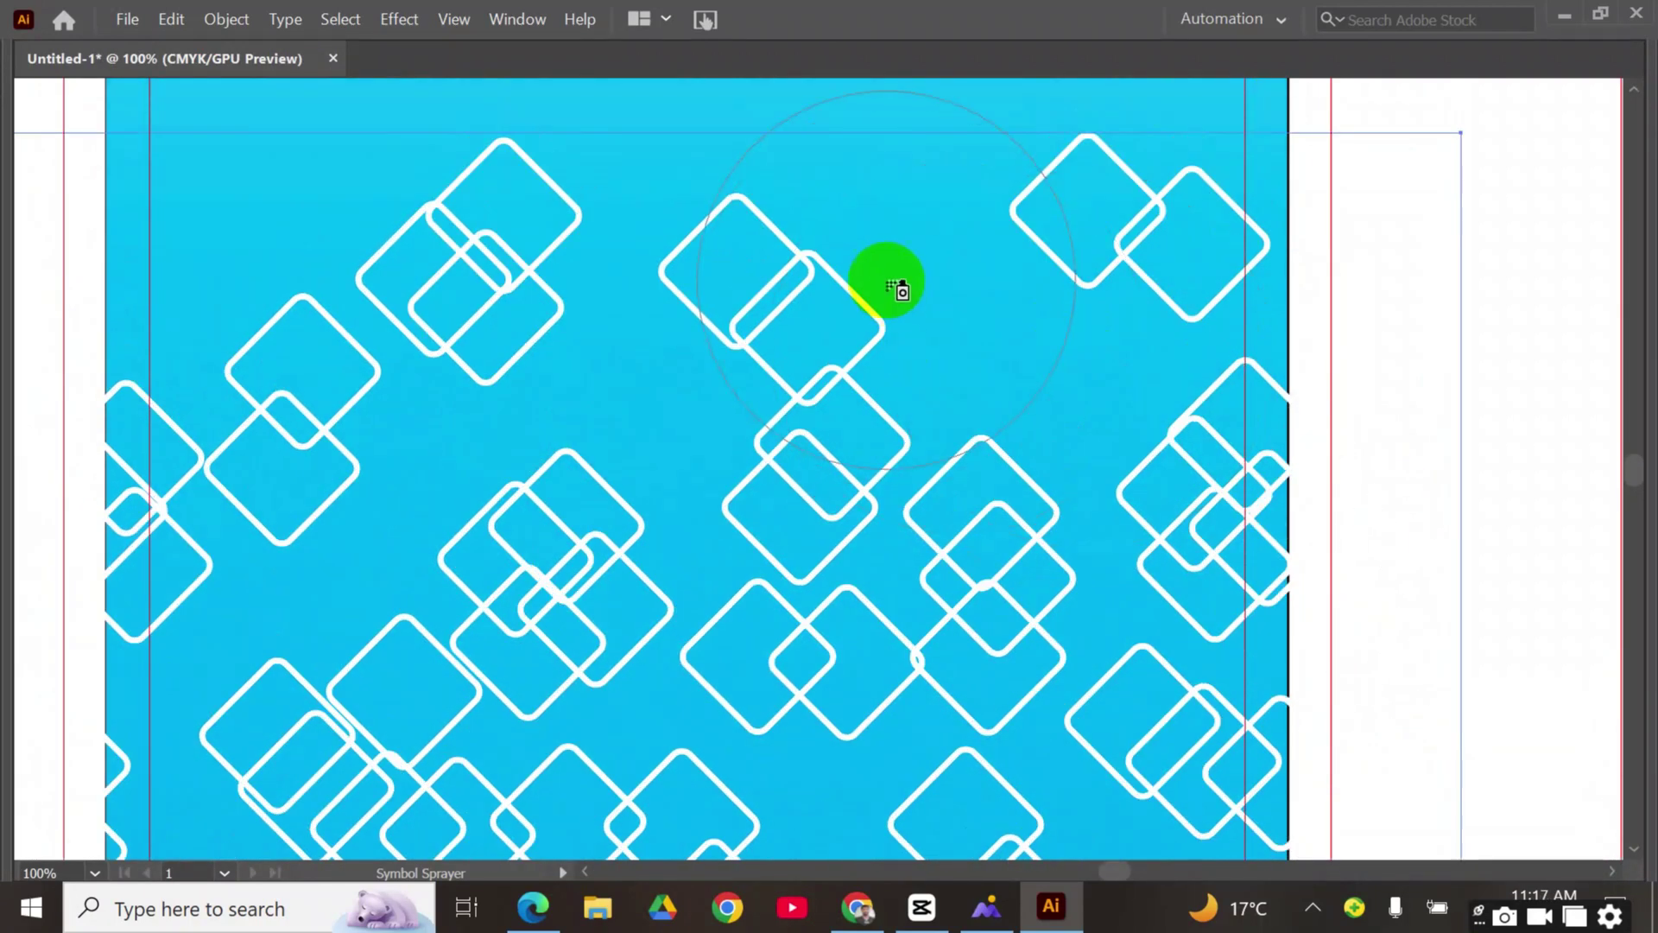
pyautogui.scroll(1, 884, 281)
pyautogui.moveTo(301, 276); pyautogui.dragTo(291, 277)
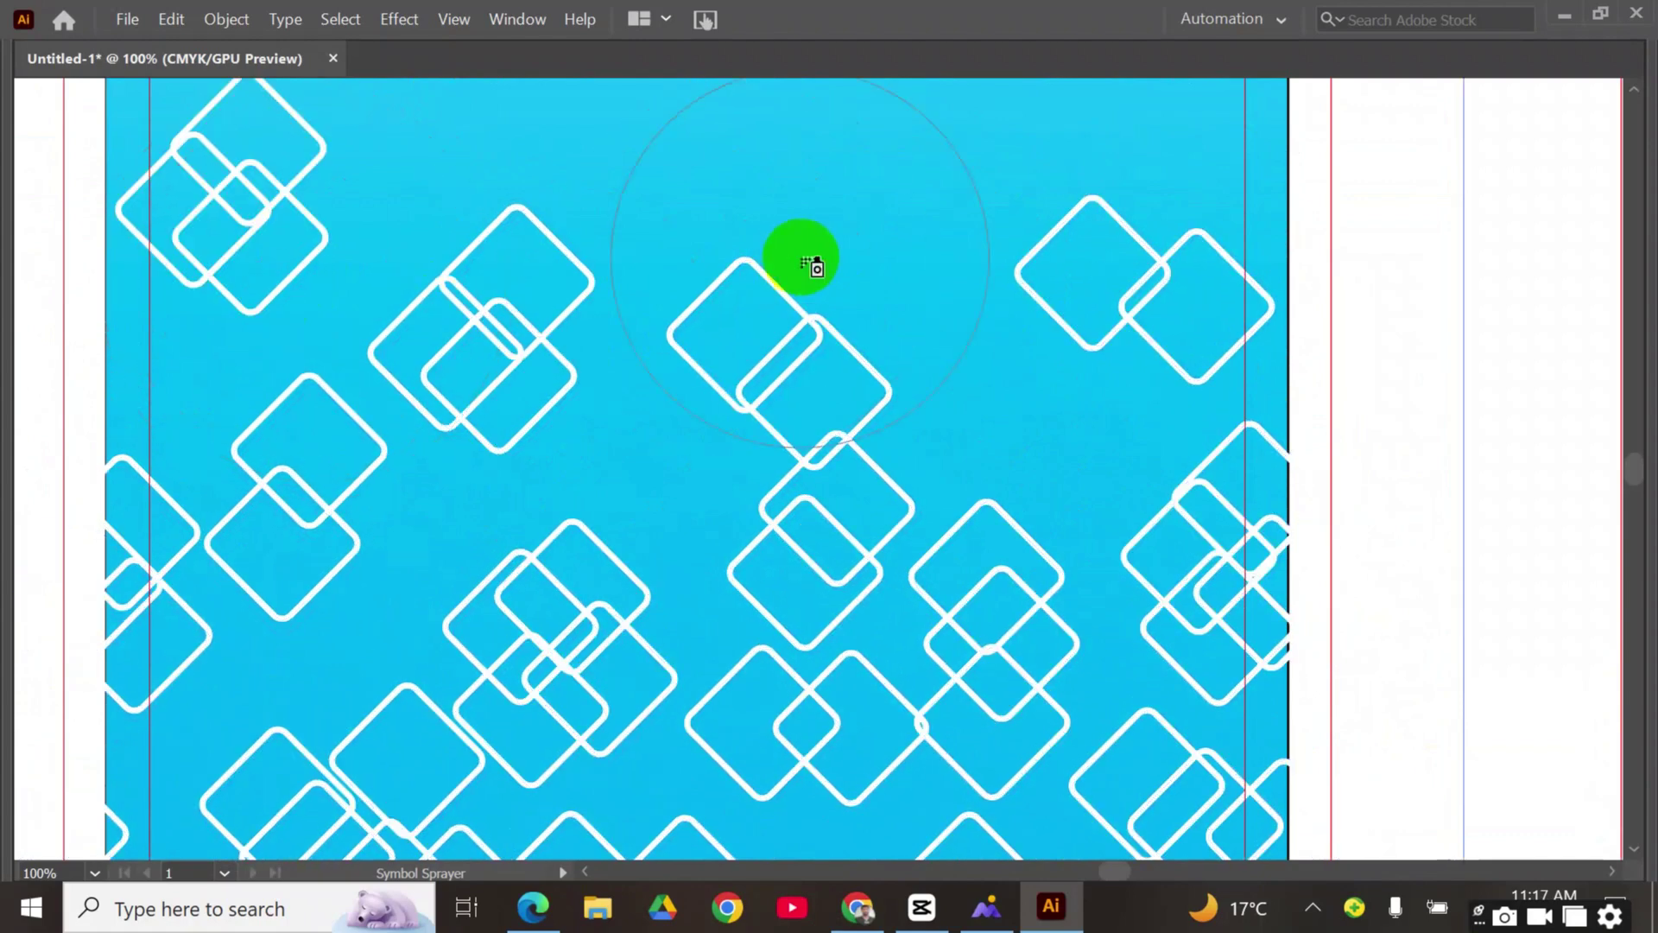
pyautogui.moveTo(814, 206); pyautogui.dragTo(814, 226)
pyautogui.scroll(1, 805, 302)
pyautogui.moveTo(614, 238); pyautogui.dragTo(611, 240)
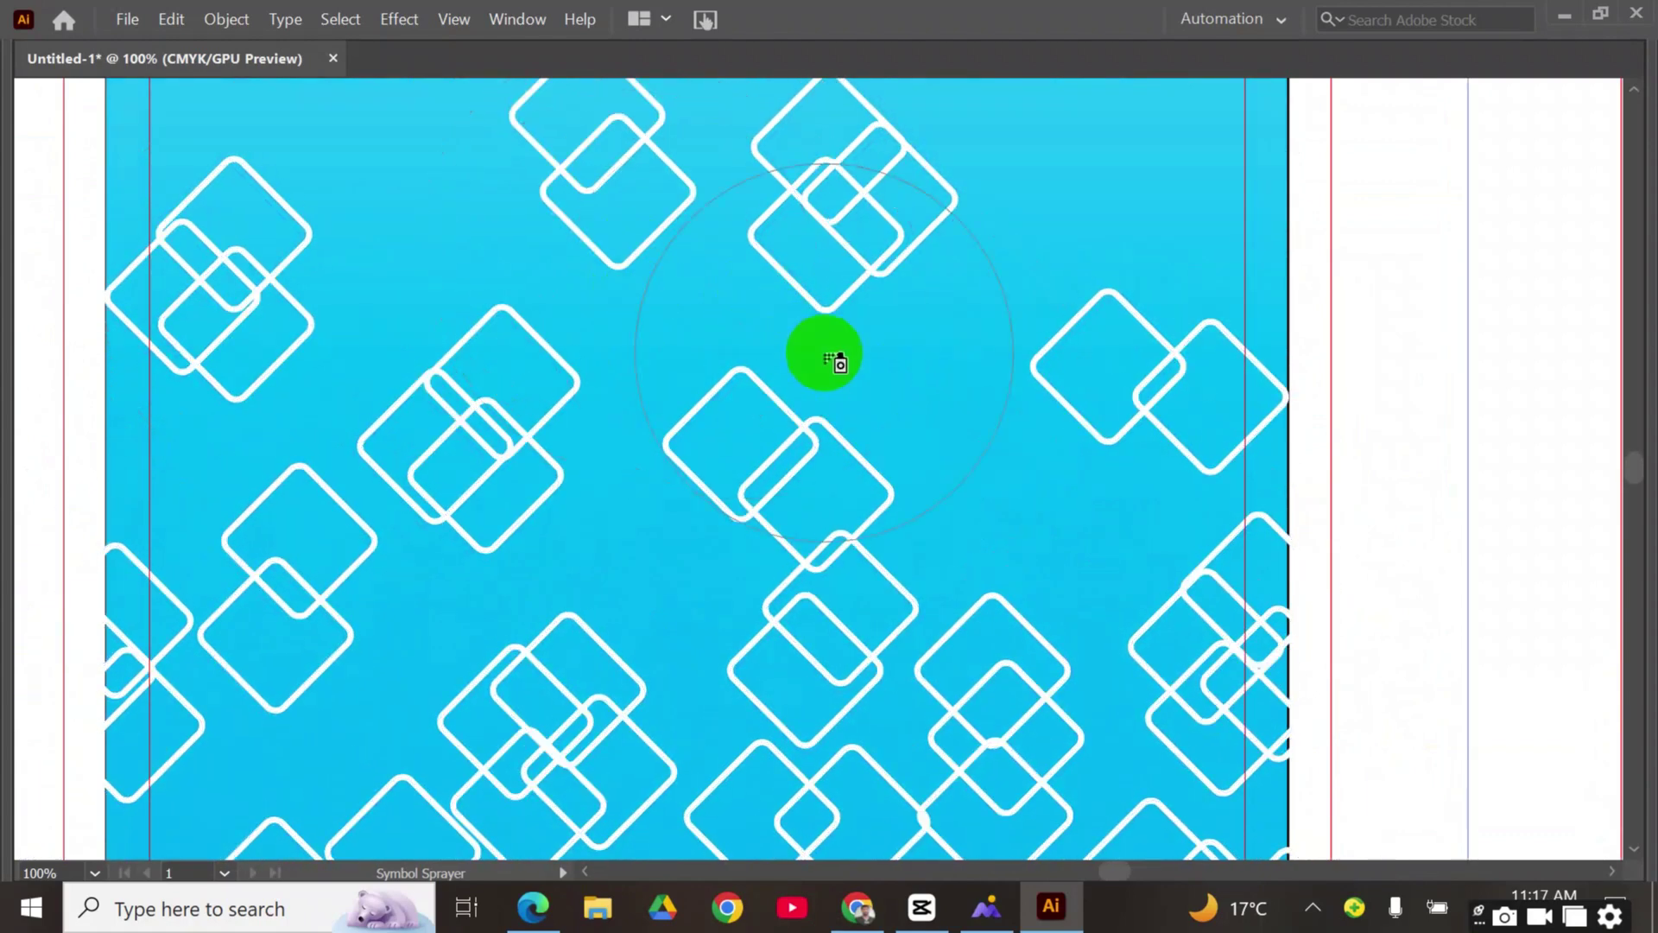
pyautogui.scroll(1, 821, 354)
pyautogui.click(1145, 320)
pyautogui.moveTo(995, 561); pyautogui.dragTo(995, 566)
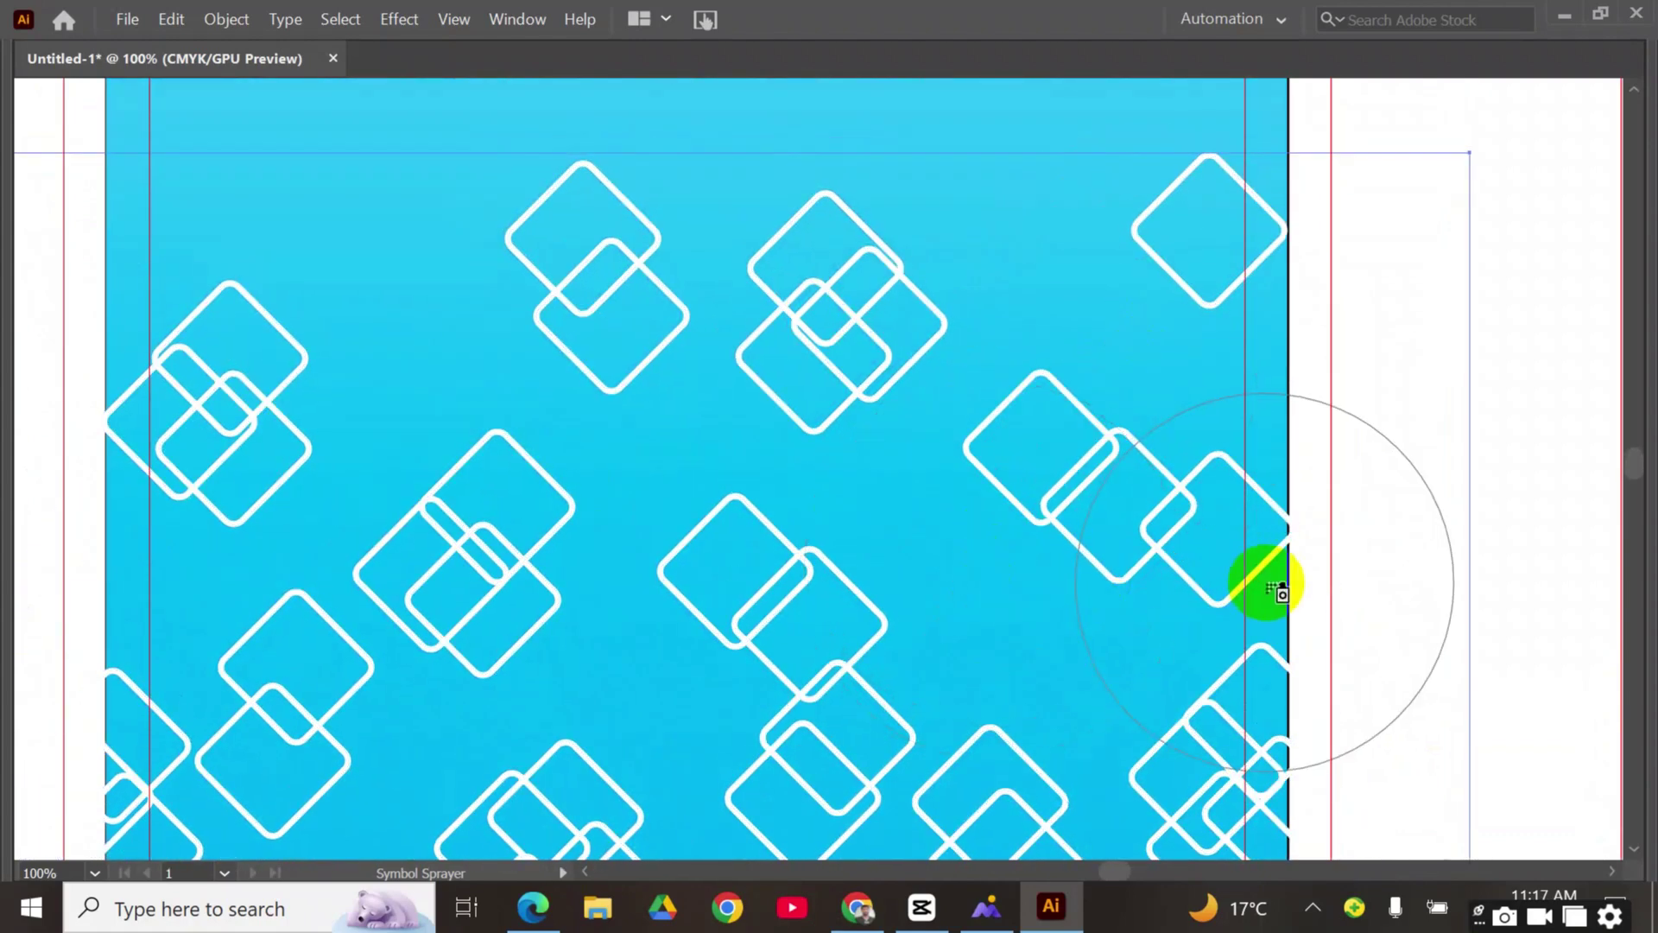
# Enlarge the diamond cluster in the upper-left part of the middle panel's pattern with the Symbol Sizer
pyautogui.hotkey('ctrl', '-')
pyautogui.hotkey('ctrl', '-')
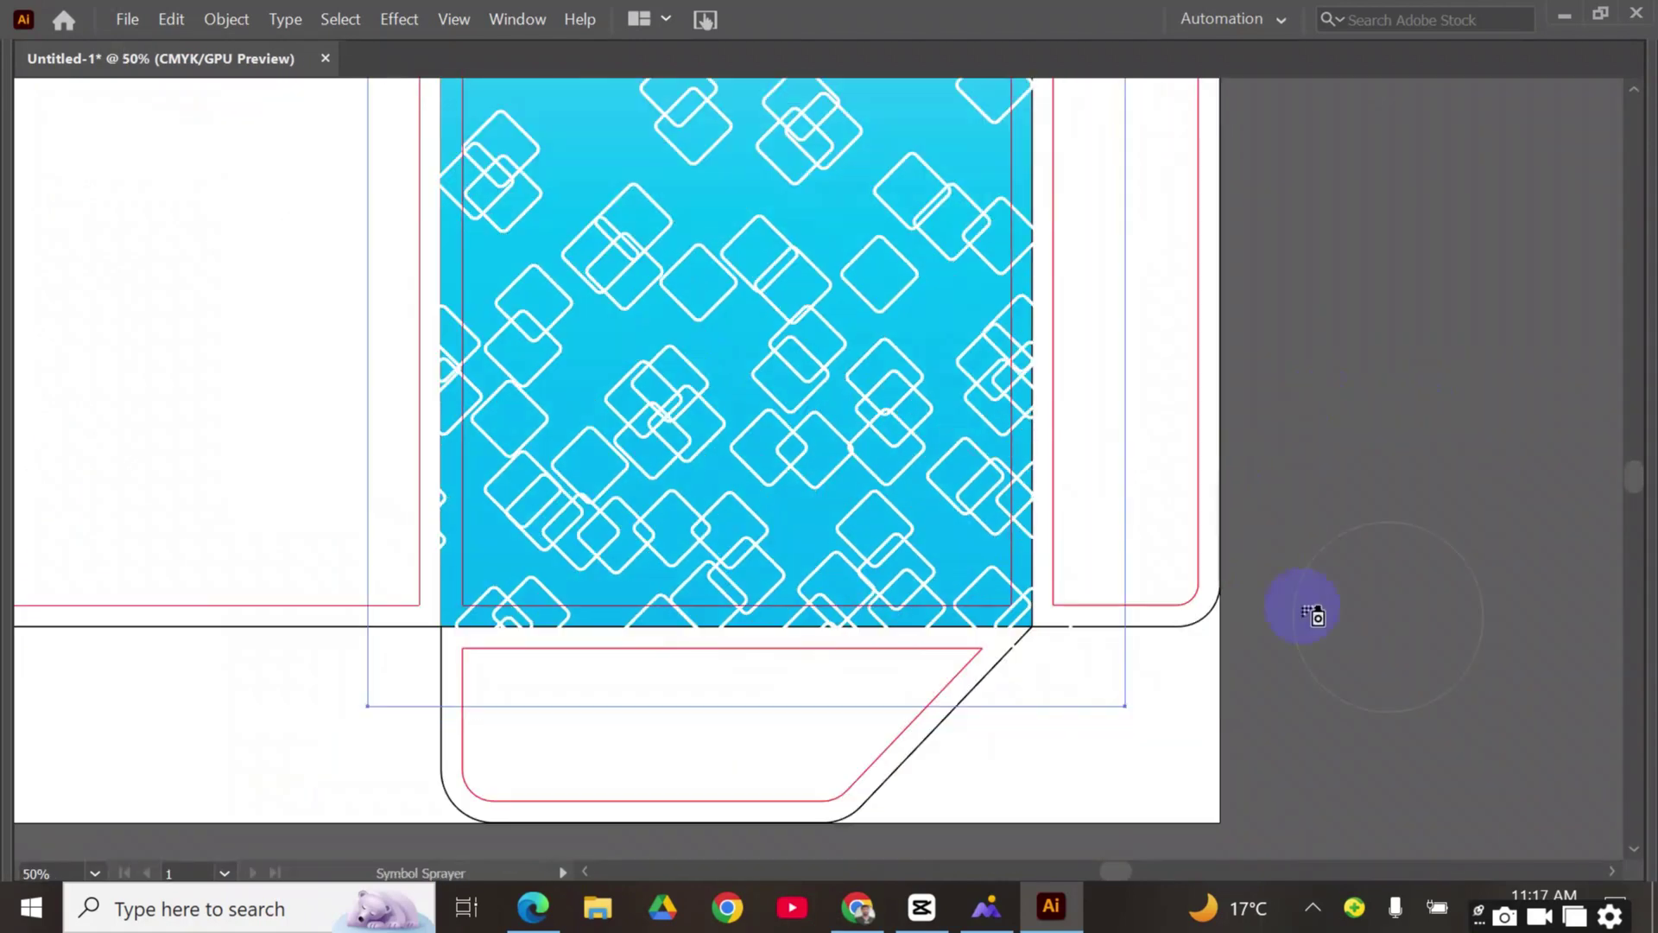
pyautogui.press('Tab')
pyautogui.press('Tab')
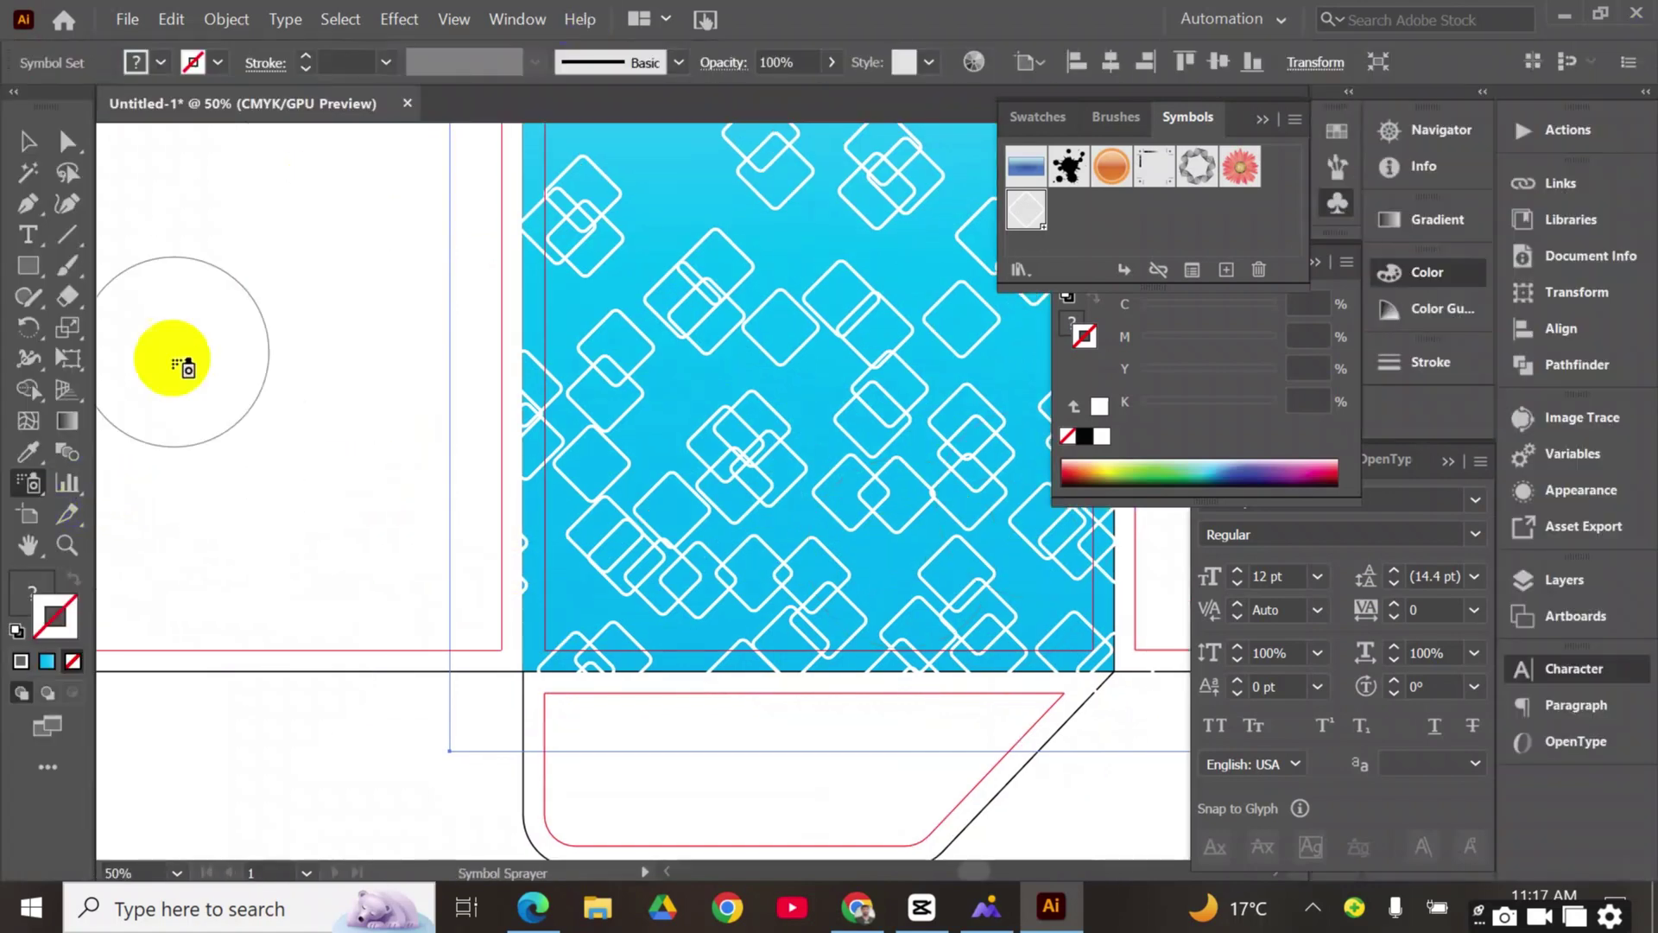
pyautogui.click(28, 484)
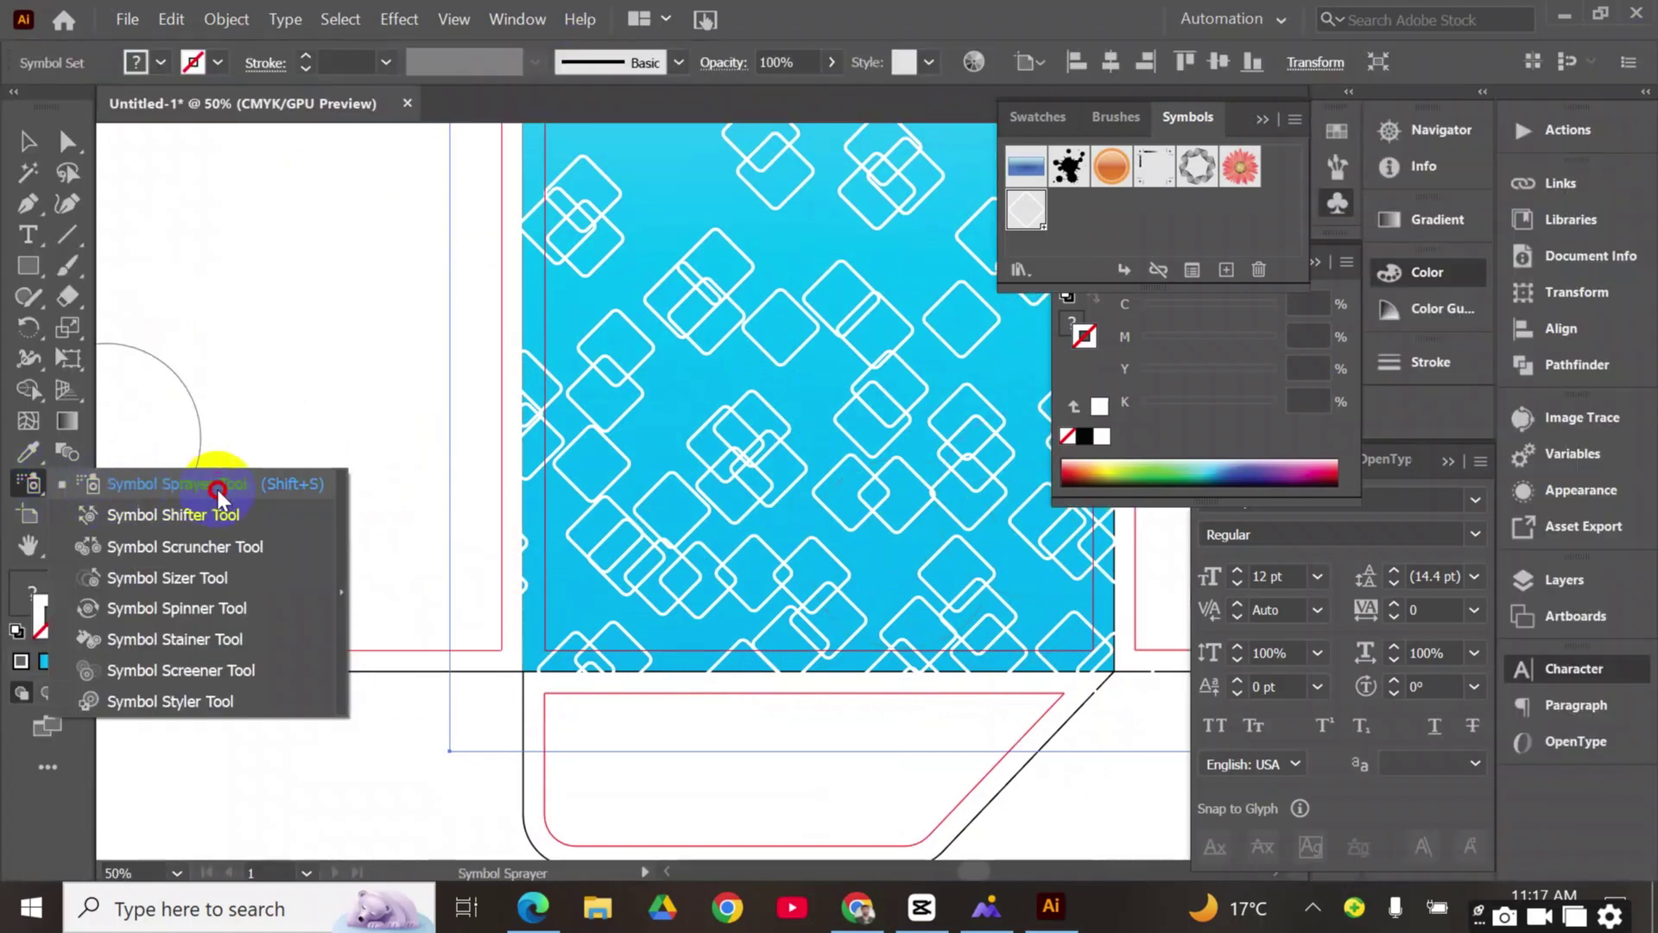
pyautogui.click(212, 578)
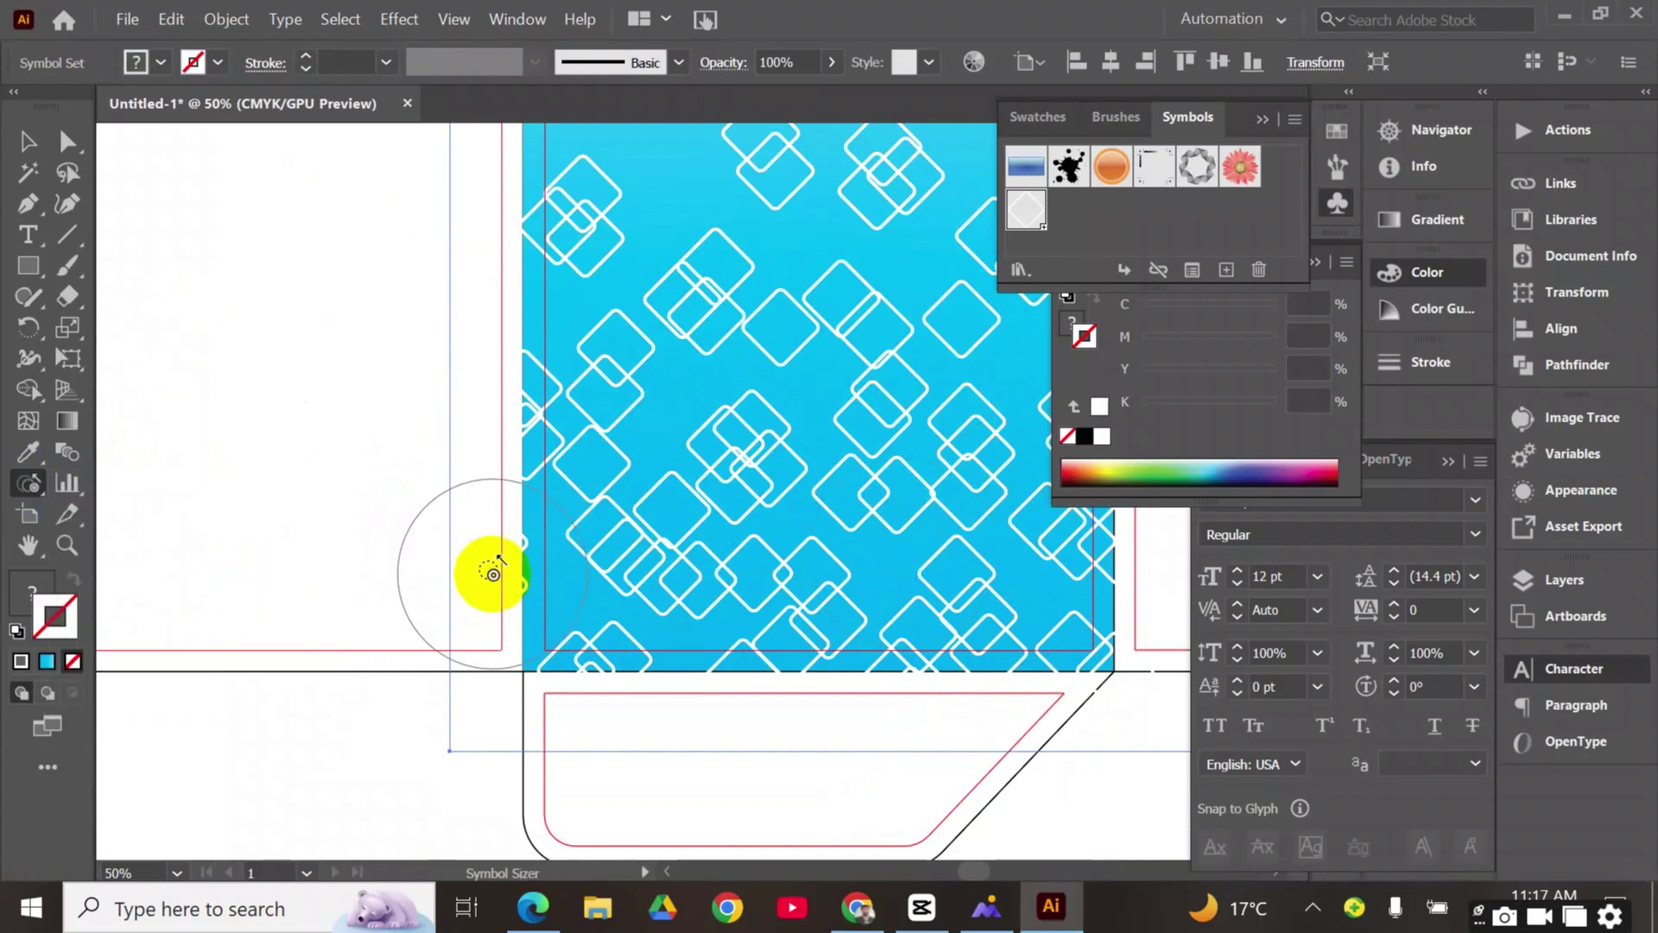
pyautogui.hotkey('ctrl', 'space')
pyautogui.click(695, 352)
pyautogui.click(694, 417)
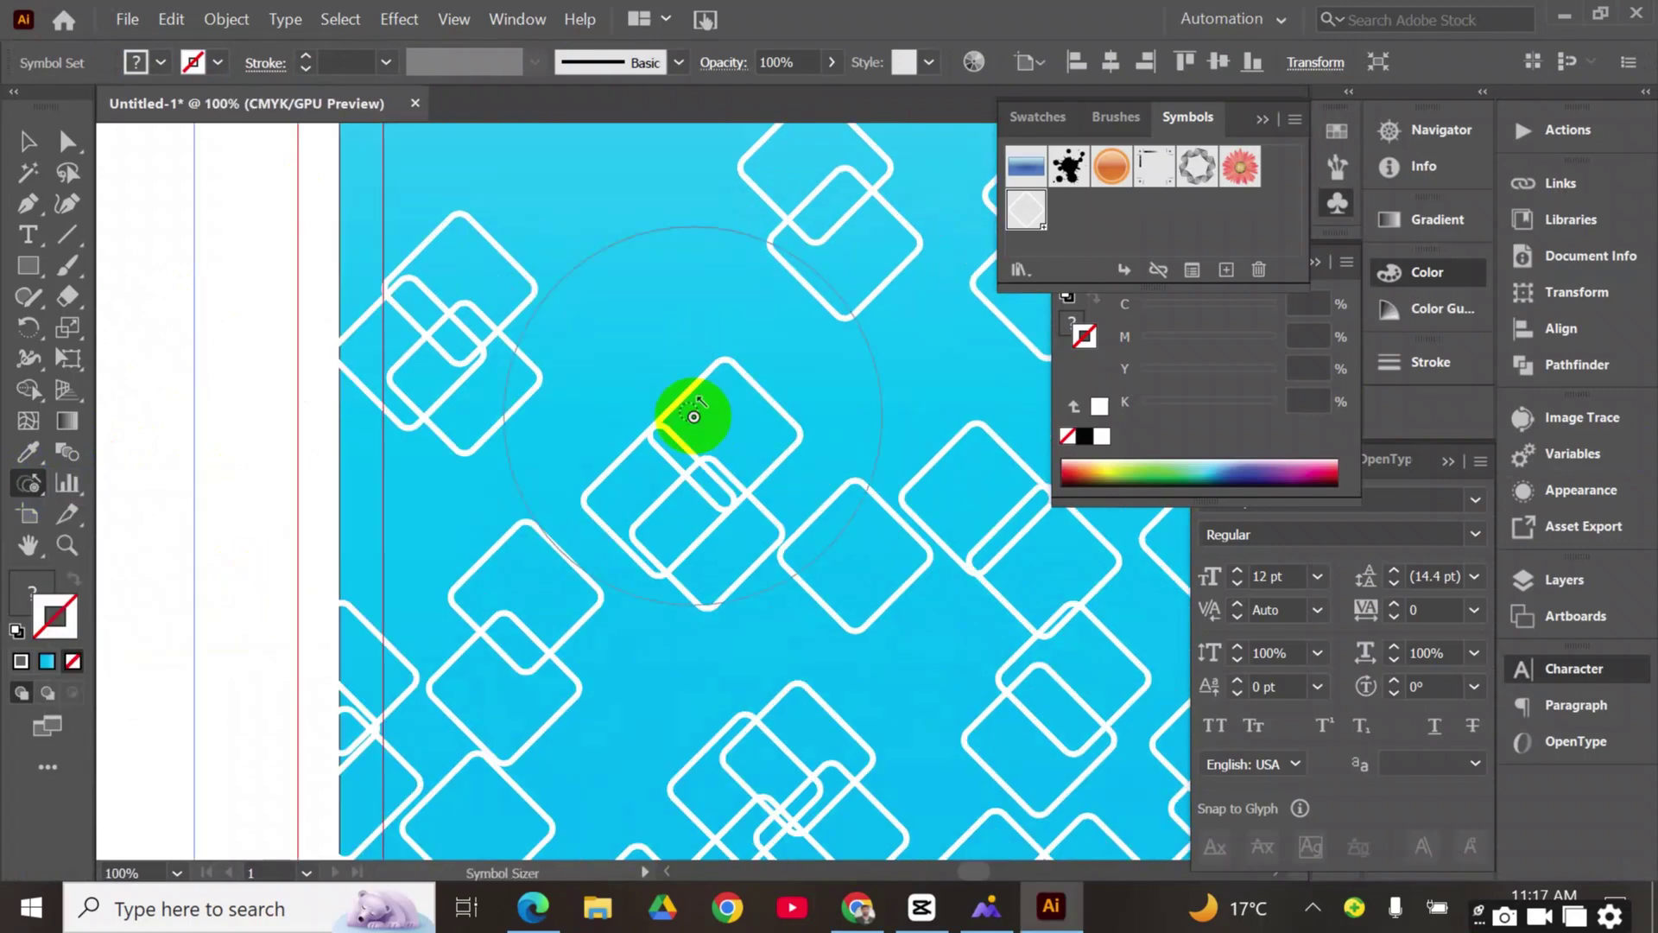
pyautogui.press('Tab')
pyautogui.moveTo(677, 393)
pyautogui.mouseDown()
pyautogui.moveTo(703, 428)
pyautogui.moveTo(911, 474)
pyautogui.mouseUp()
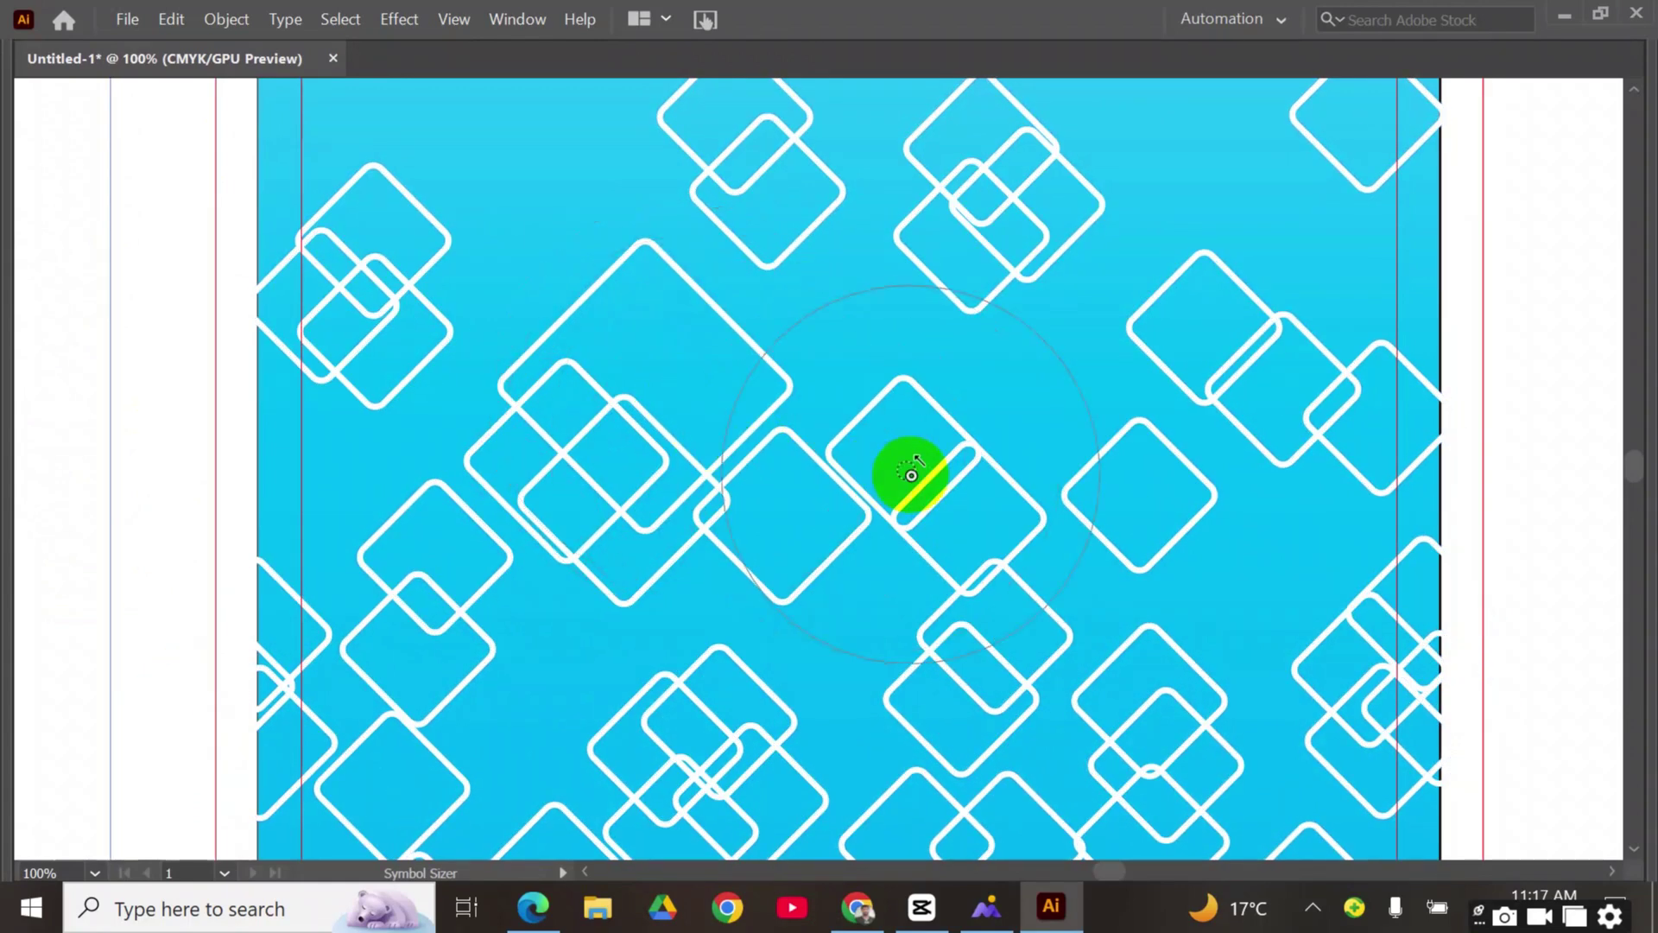
# Shrink the diamond cluster at the pattern's top centre and the diamonds near the panel's upper-right edge with the Symbol Sizer
pyautogui.scroll(2, 911, 475)
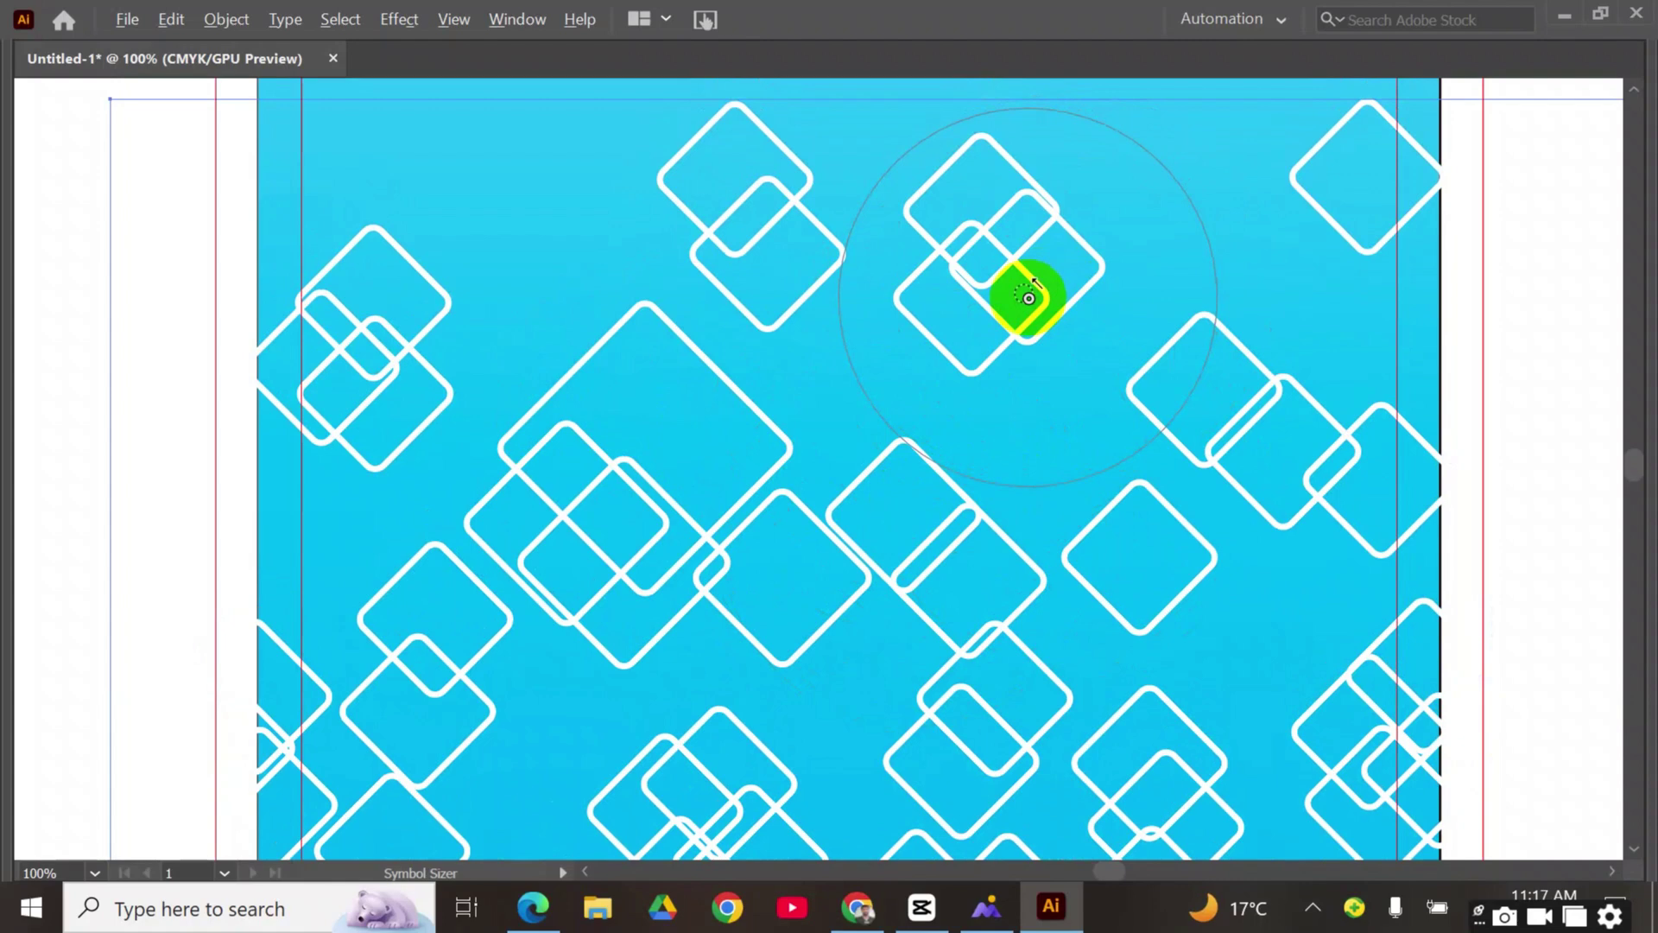
pyautogui.keyDown('alt'); pyautogui.click(1029, 298); pyautogui.keyUp('alt')
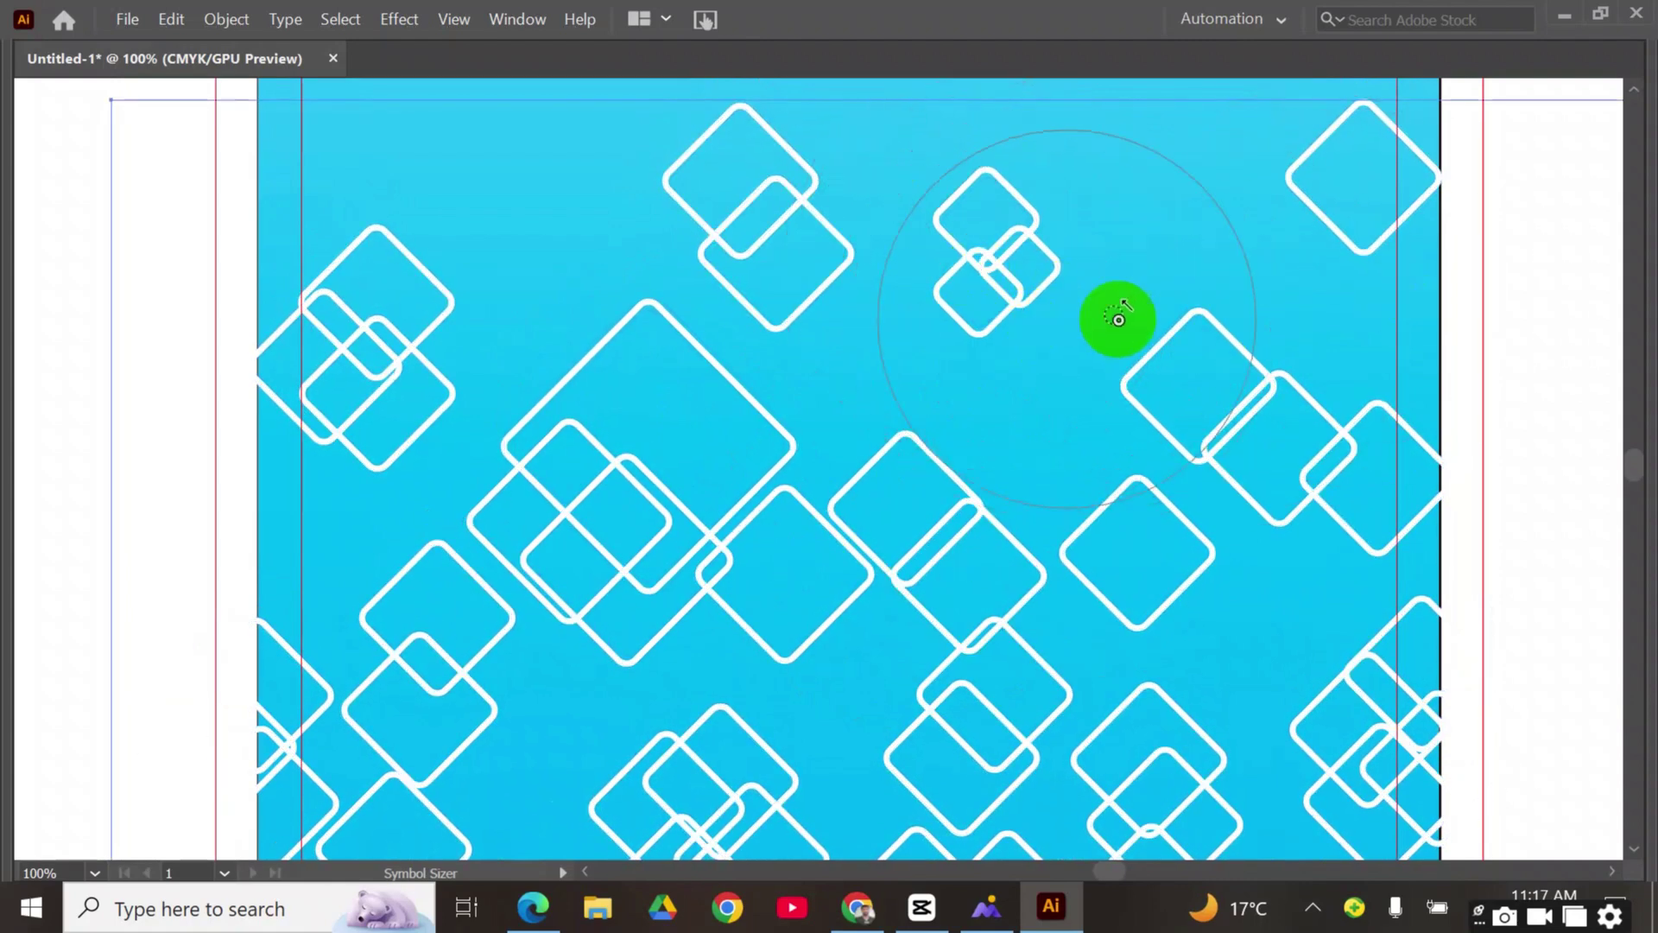
pyautogui.moveTo(1286, 480); pyautogui.dragTo(1285, 477)
pyautogui.scroll(-3, 999, 474)
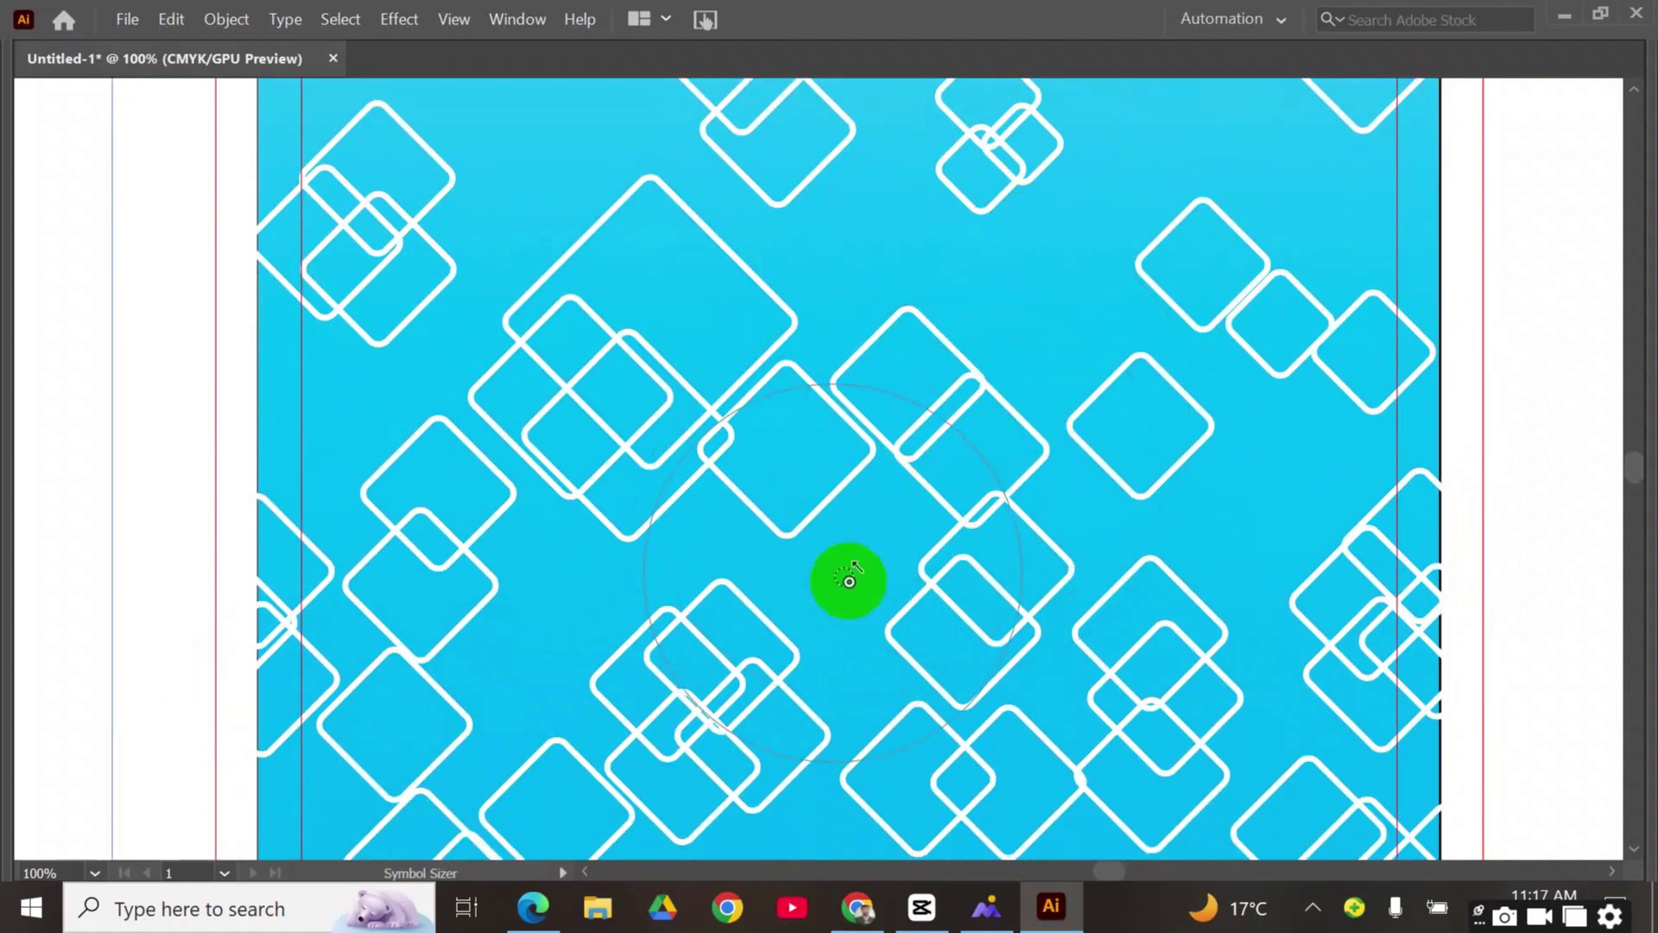
# Enlarge the overlapping diamonds at the panel's centre and shrink the surrounding clusters to vary the pattern's sizes
pyautogui.click(1014, 599)
pyautogui.scroll(-3, 734, 579)
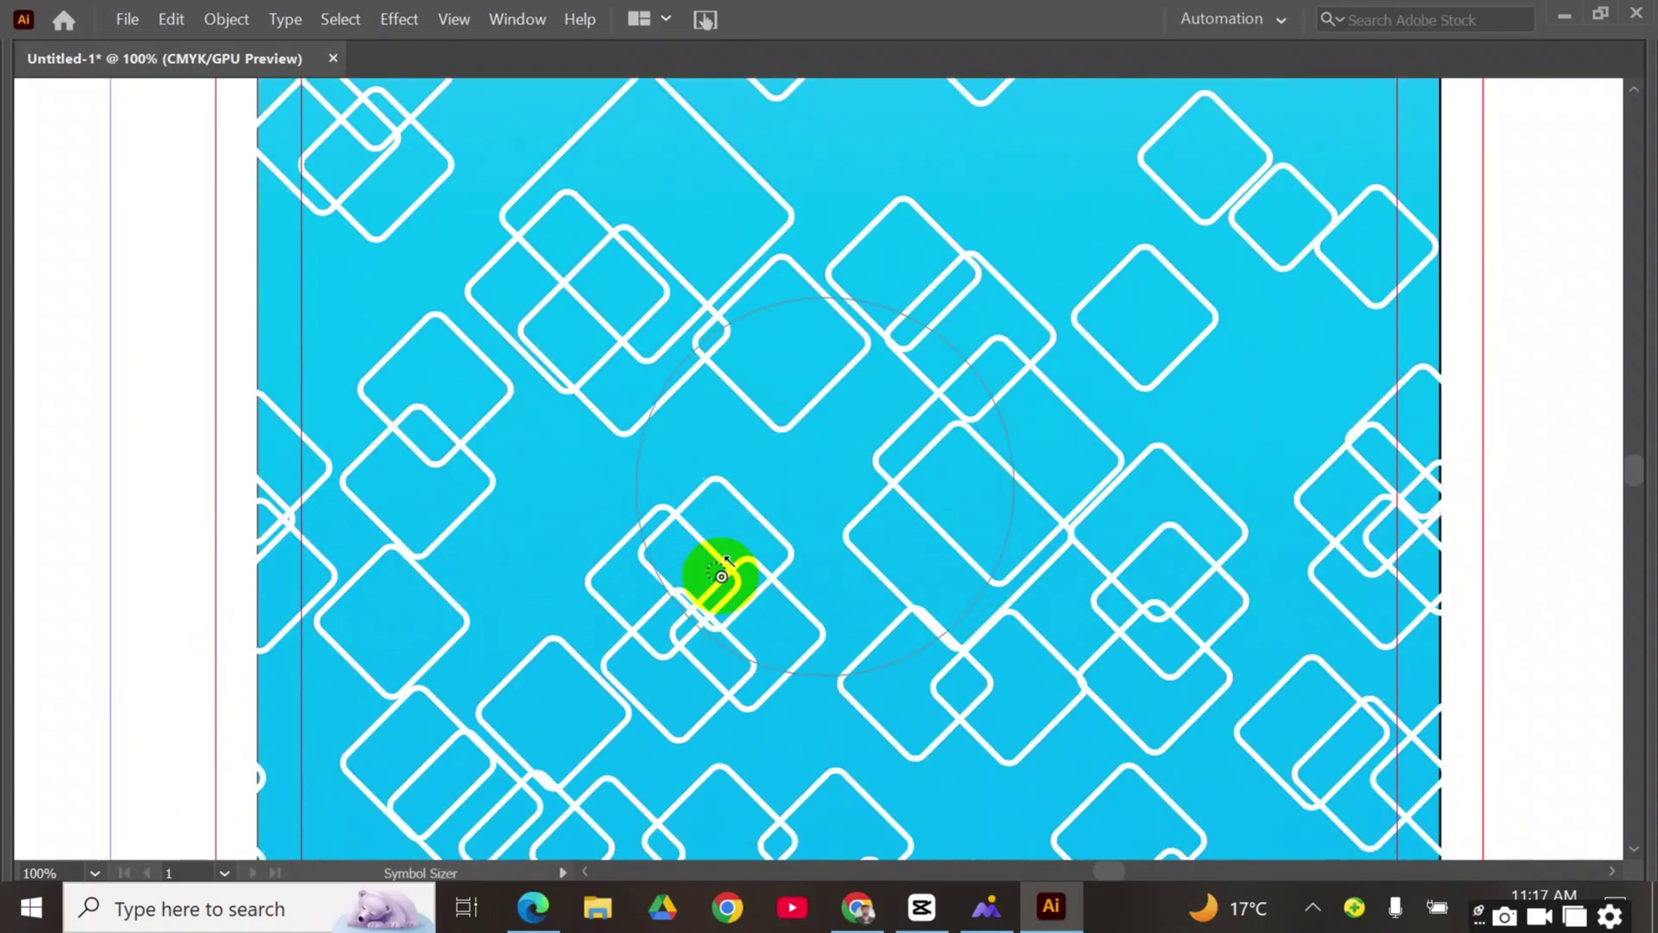
pyautogui.click(690, 586)
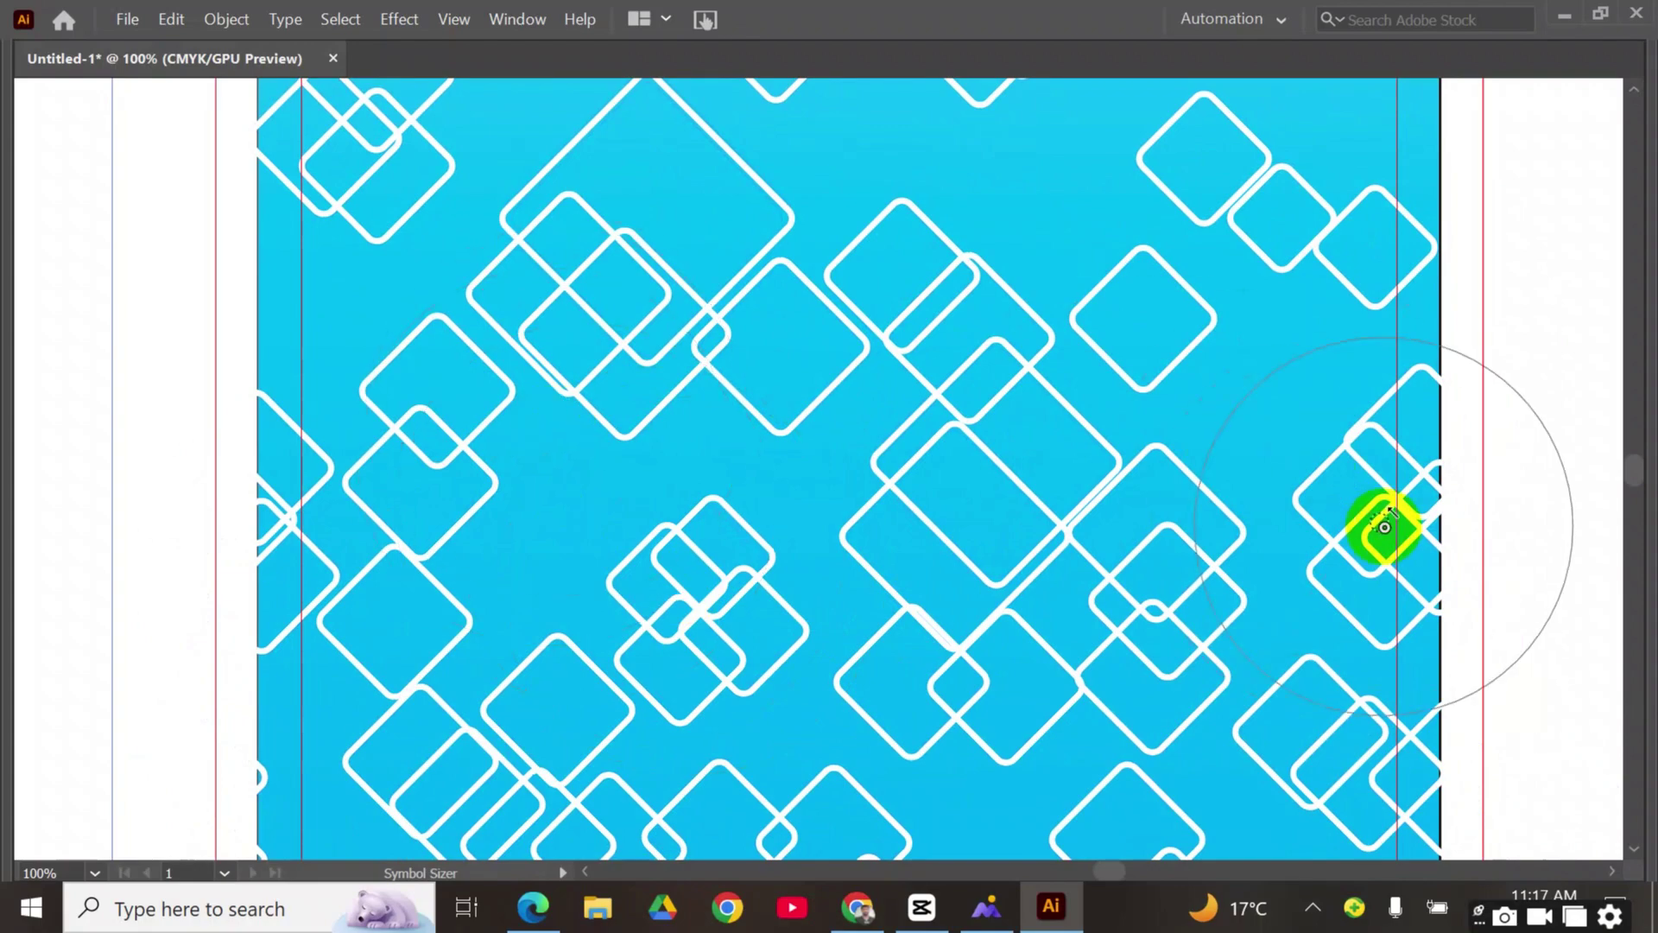
pyautogui.scroll(-4, 619, 647)
pyautogui.scroll(-3, 510, 535)
pyautogui.scroll(12, 415, 380)
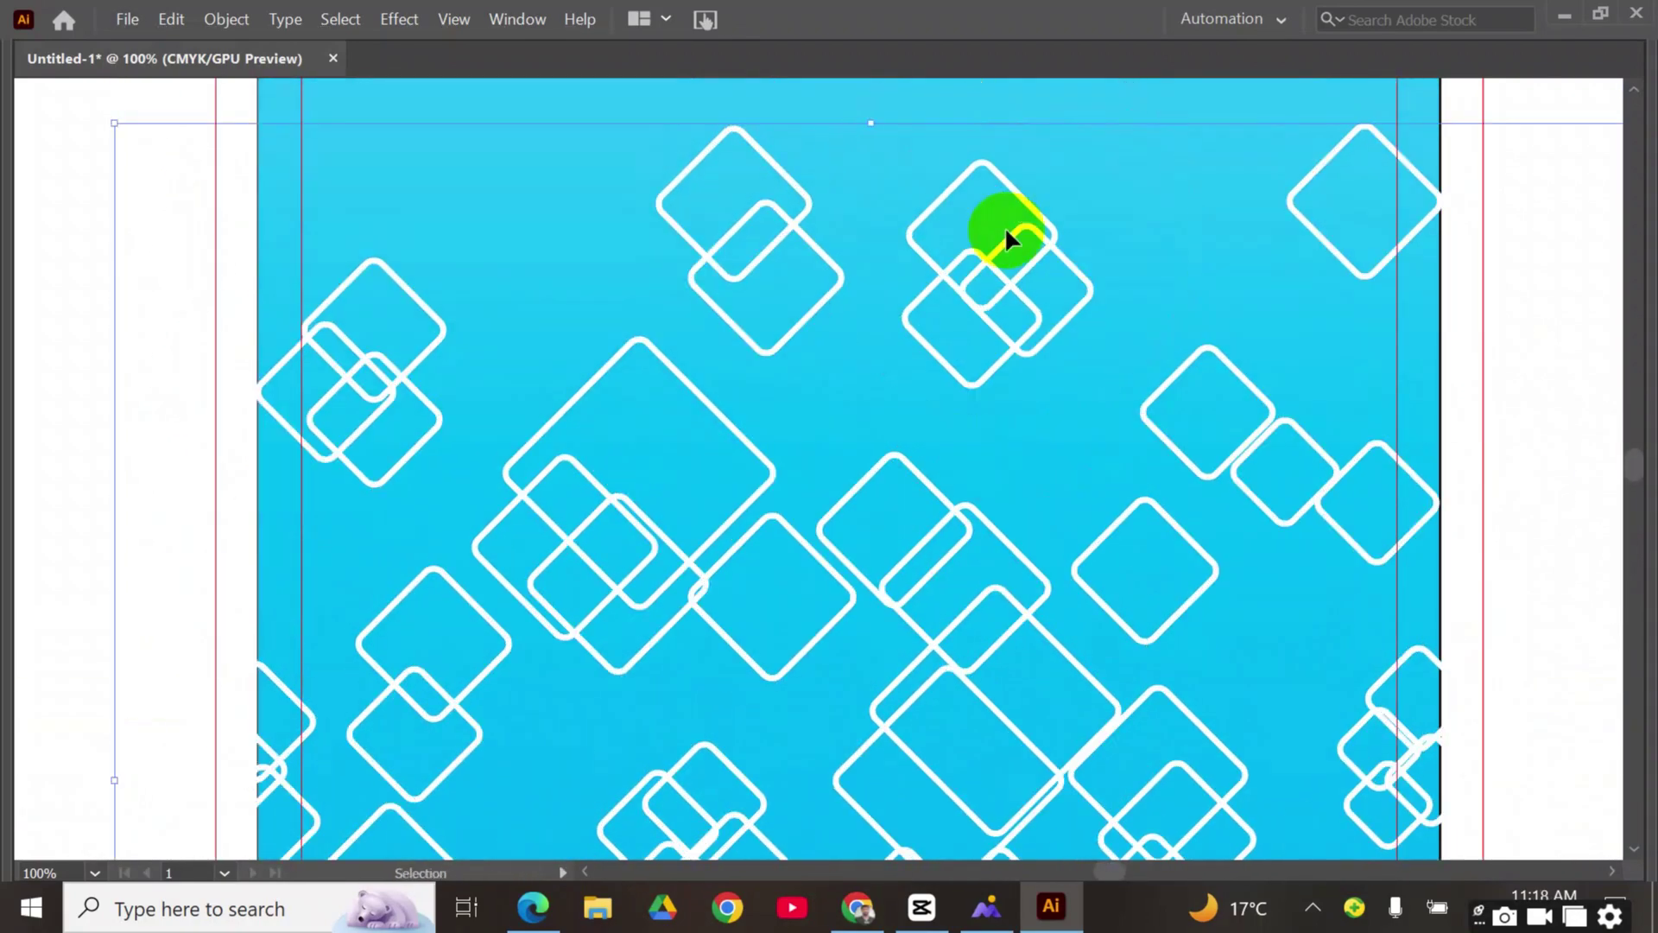
# Push the diamond cluster at the pattern's top centre apart toward the right with the Symbol Shifter
pyautogui.hotkey('ctrl', '-')
pyautogui.hotkey('ctrl', '-')
pyautogui.press('Tab')
pyautogui.press('Tab')
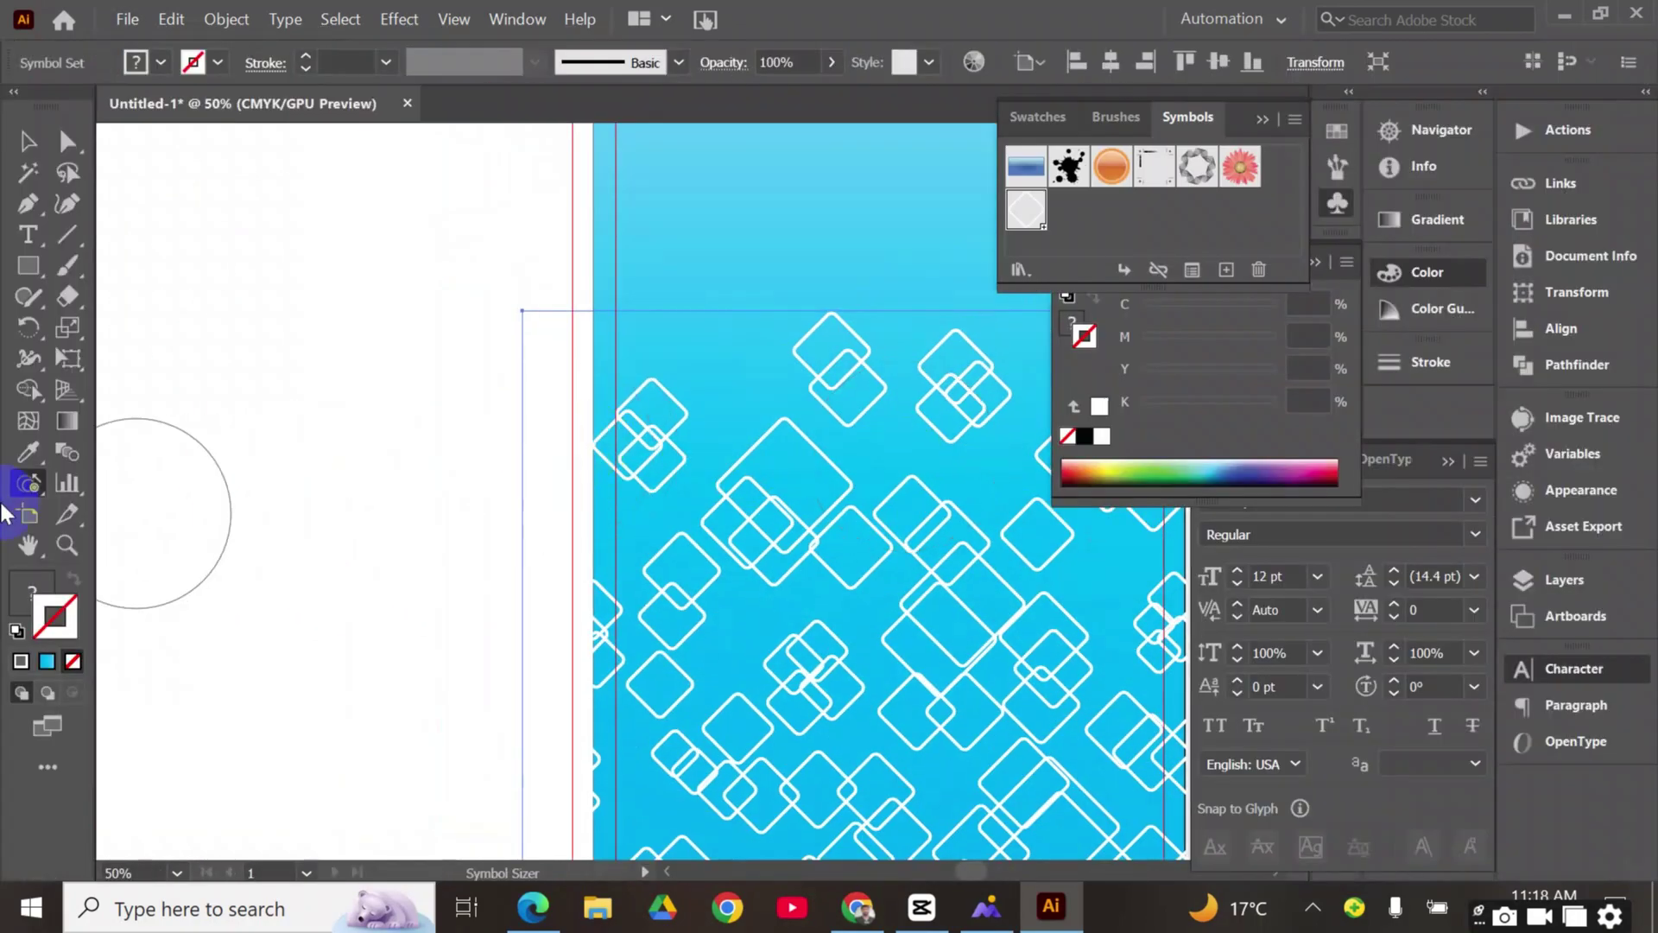
pyautogui.moveTo(33, 488); pyautogui.dragTo(173, 516)
pyautogui.click(917, 494)
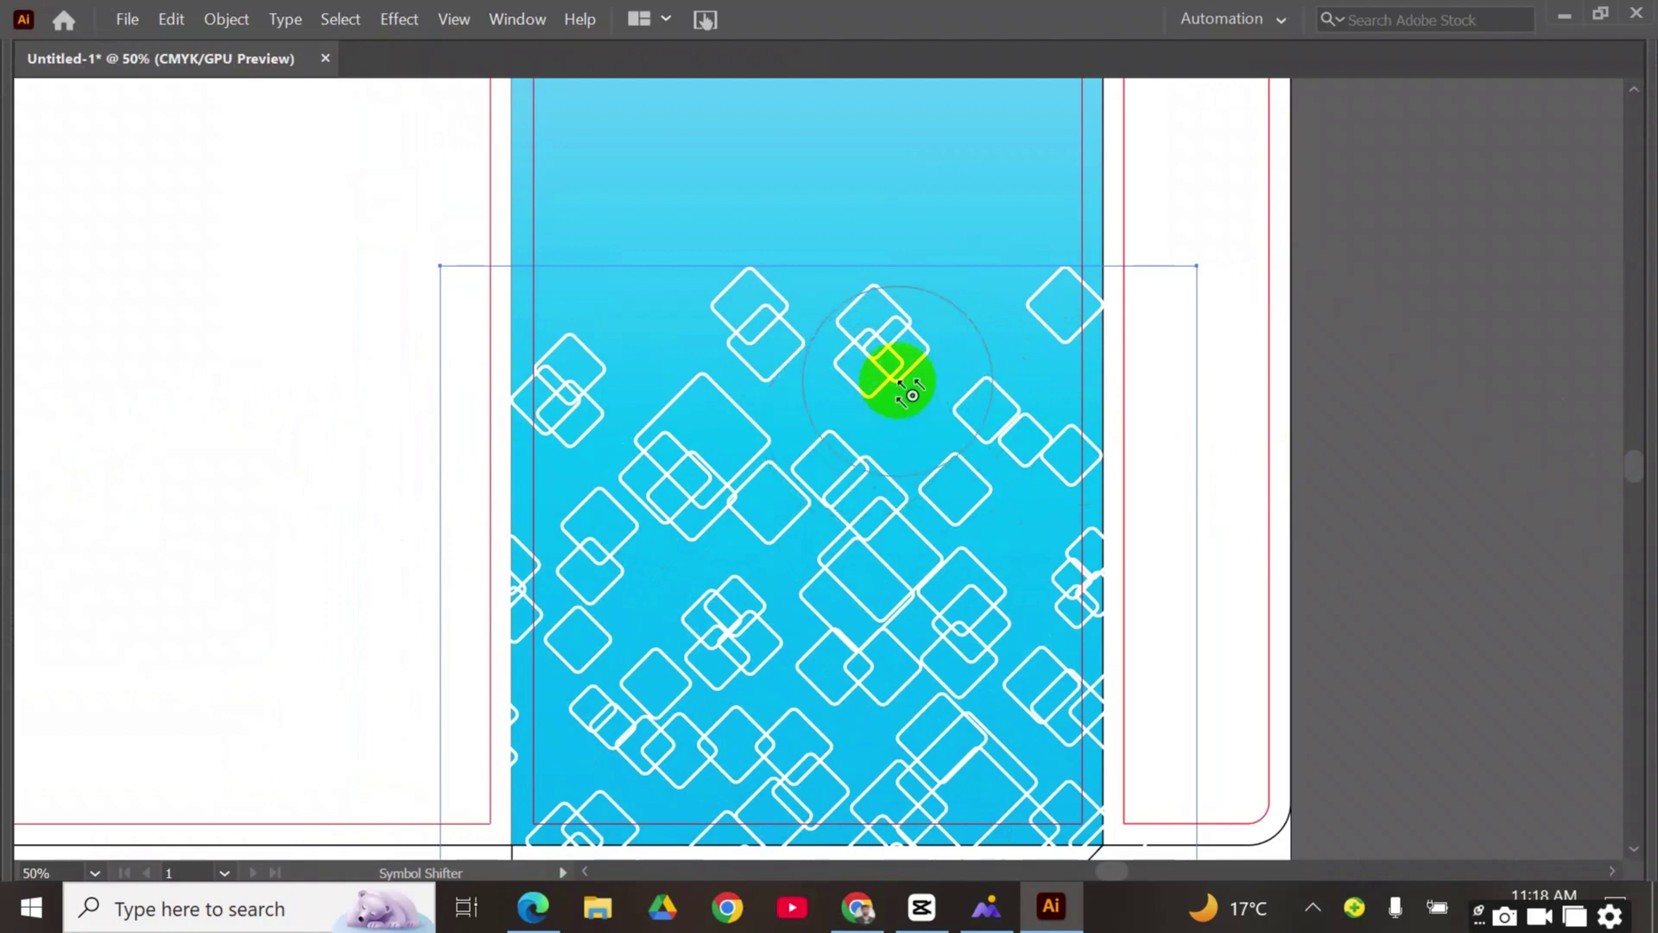
pyautogui.moveTo(907, 376); pyautogui.dragTo(985, 404)
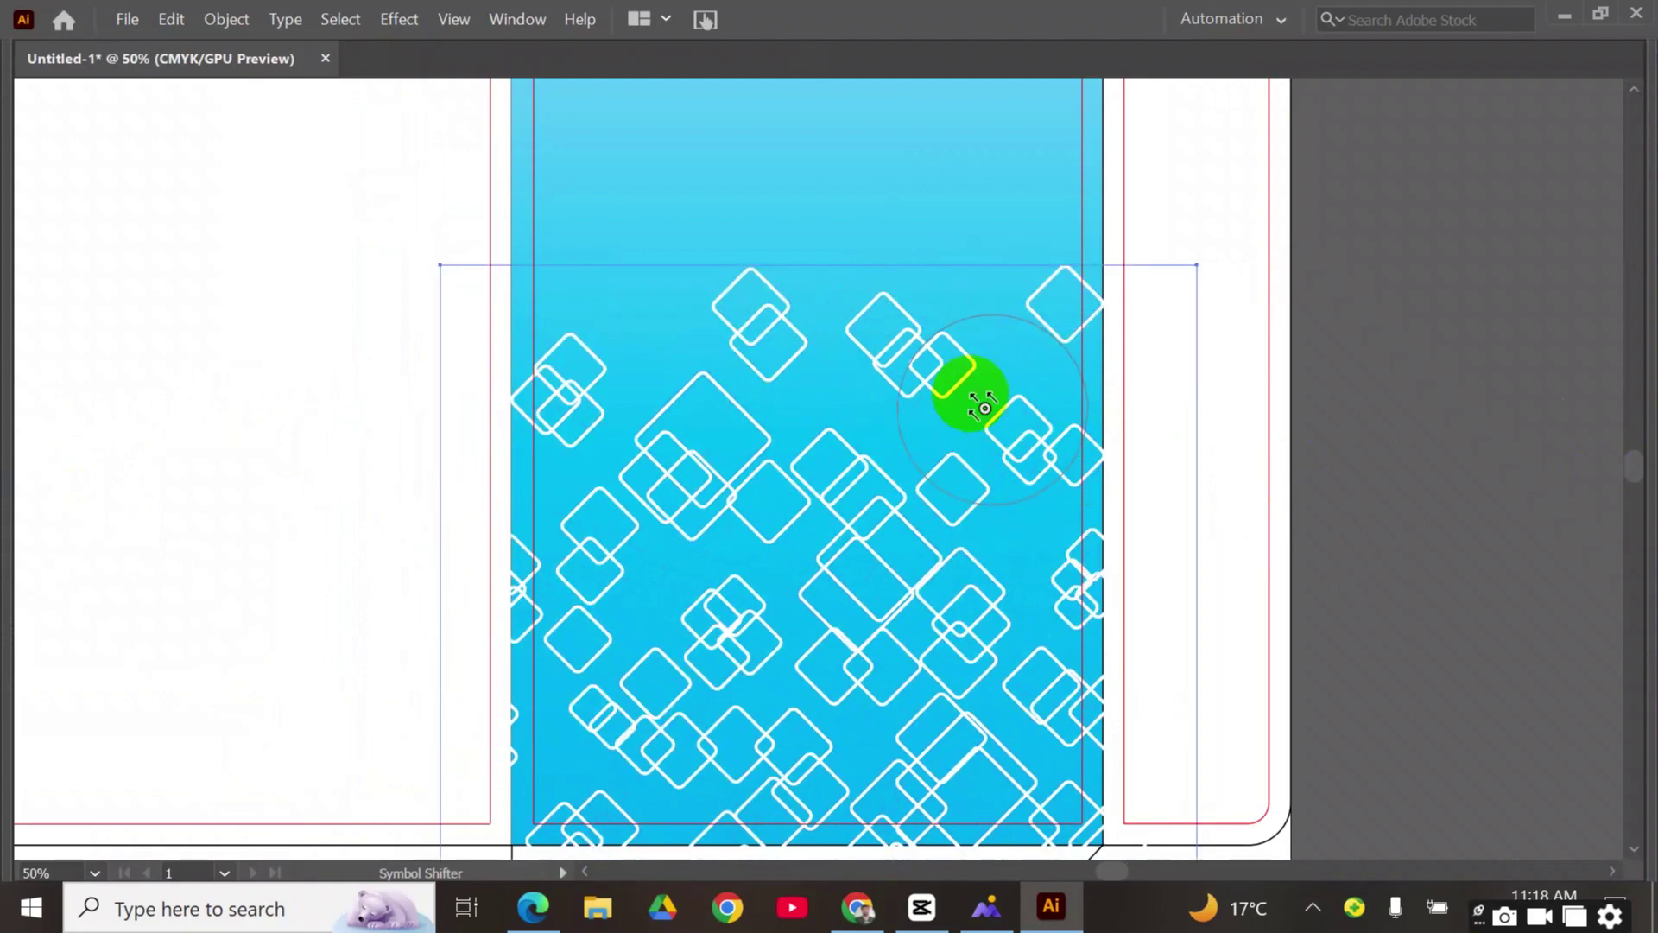
# Spread the remaining overlapping diamonds apart across the panel with the Symbol Shifter
pyautogui.moveTo(898, 357)
pyautogui.mouseDown()
pyautogui.moveTo(838, 334)
pyautogui.moveTo(808, 358)
pyautogui.moveTo(888, 355)
pyautogui.moveTo(941, 299)
pyautogui.moveTo(961, 334)
pyautogui.mouseUp()
pyautogui.moveTo(968, 394)
pyautogui.mouseDown()
pyautogui.moveTo(869, 379)
pyautogui.moveTo(952, 346)
pyautogui.moveTo(927, 303)
pyautogui.moveTo(816, 322)
pyautogui.moveTo(842, 324)
pyautogui.moveTo(851, 365)
pyautogui.moveTo(762, 348)
pyautogui.moveTo(765, 392)
pyautogui.moveTo(744, 295)
pyautogui.mouseUp()
pyautogui.moveTo(836, 369)
pyautogui.mouseDown()
pyautogui.moveTo(688, 389)
pyautogui.moveTo(707, 434)
pyautogui.moveTo(686, 489)
pyautogui.mouseUp()
pyautogui.moveTo(706, 416)
pyautogui.mouseDown()
pyautogui.moveTo(770, 456)
pyautogui.moveTo(688, 479)
pyautogui.moveTo(602, 463)
pyautogui.moveTo(646, 429)
pyautogui.moveTo(612, 356)
pyautogui.moveTo(745, 423)
pyautogui.moveTo(609, 379)
pyautogui.moveTo(695, 366)
pyautogui.moveTo(726, 331)
pyautogui.moveTo(671, 429)
pyautogui.moveTo(952, 361)
pyautogui.moveTo(787, 431)
pyautogui.moveTo(935, 350)
pyautogui.moveTo(1019, 418)
pyautogui.moveTo(1040, 274)
pyautogui.moveTo(1102, 359)
pyautogui.moveTo(1016, 486)
pyautogui.moveTo(1110, 541)
pyautogui.moveTo(1062, 616)
pyautogui.moveTo(1135, 668)
pyautogui.moveTo(979, 448)
pyautogui.moveTo(934, 559)
pyautogui.moveTo(731, 501)
pyautogui.moveTo(580, 565)
pyautogui.moveTo(711, 668)
pyautogui.moveTo(829, 683)
pyautogui.moveTo(796, 621)
pyautogui.moveTo(850, 596)
pyautogui.moveTo(841, 546)
pyautogui.moveTo(863, 560)
pyautogui.moveTo(993, 390)
pyautogui.mouseUp()
pyautogui.scroll(-2, 603, 377)
pyautogui.scroll(1, 847, 552)
# Enlarge the topmost diamond of the pattern to about twice its size with the Symbol Sizer
pyautogui.press('Tab')
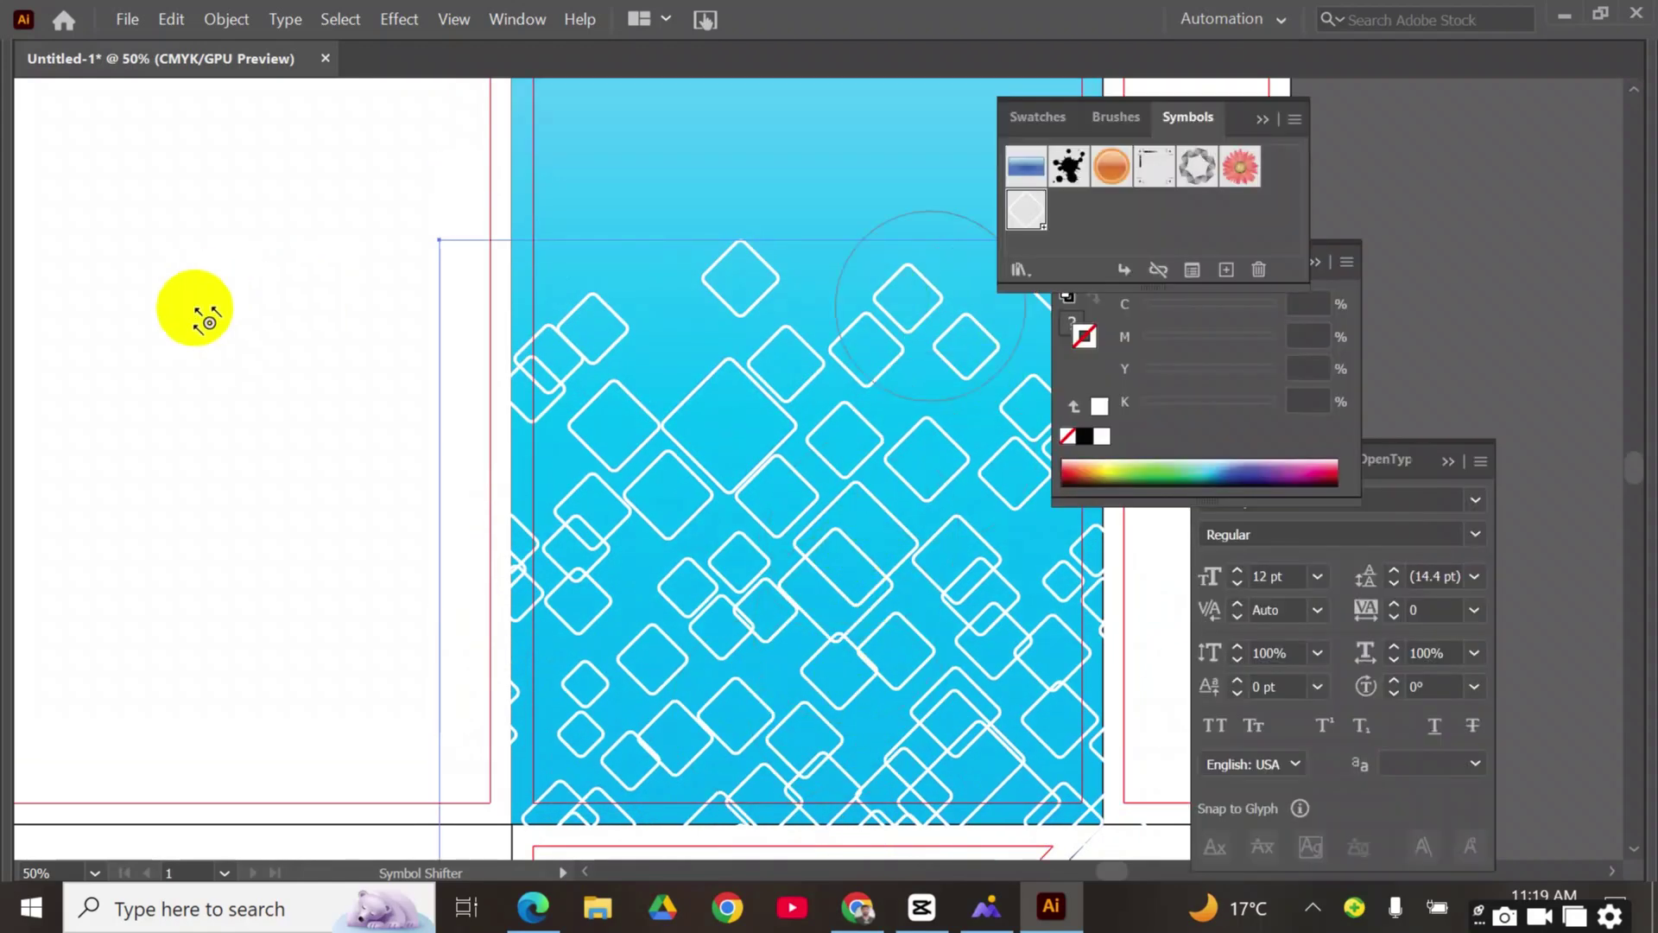
pyautogui.click(20, 486)
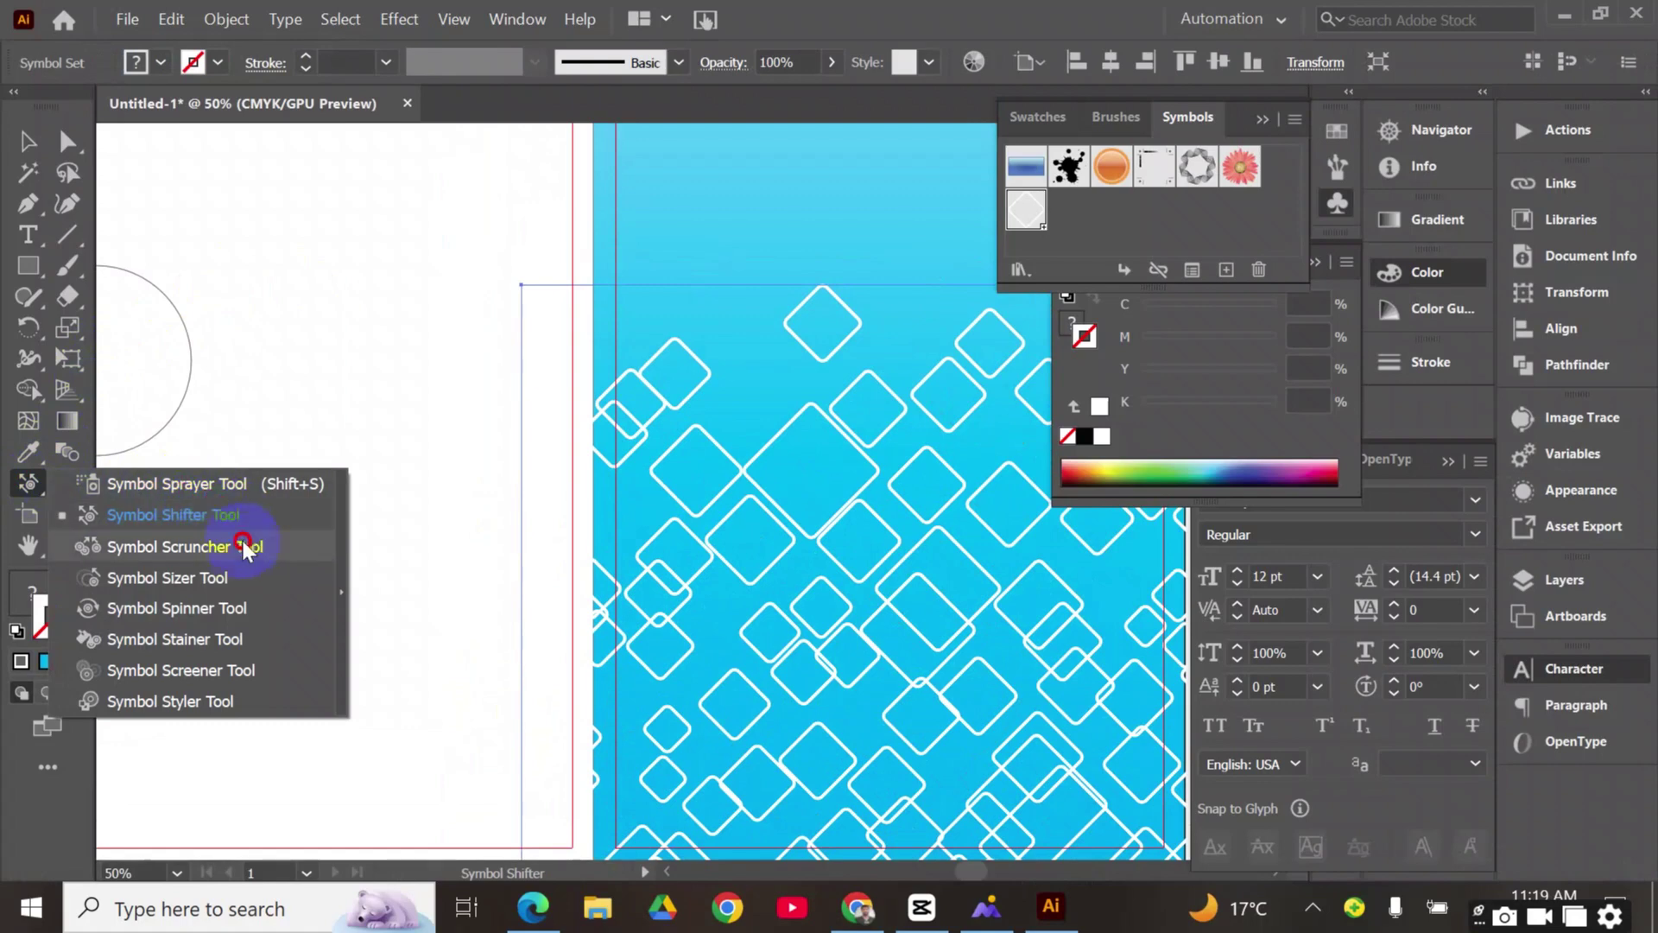
pyautogui.click(239, 587)
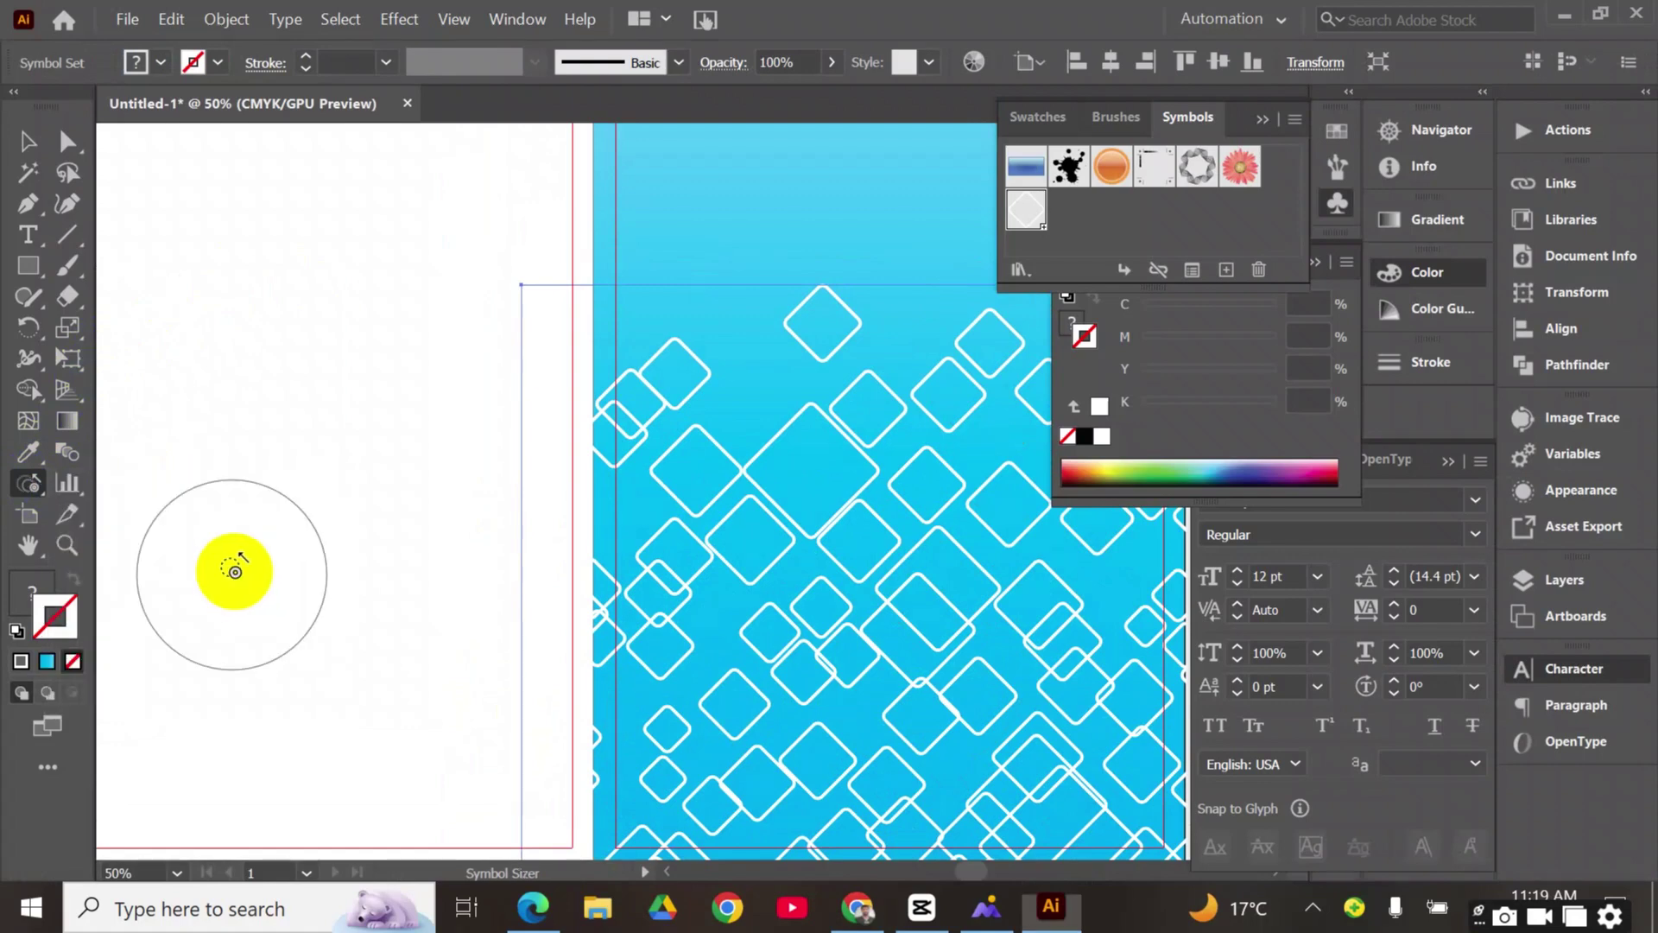
pyautogui.press('Tab')
pyautogui.moveTo(755, 280); pyautogui.dragTo(753, 278)
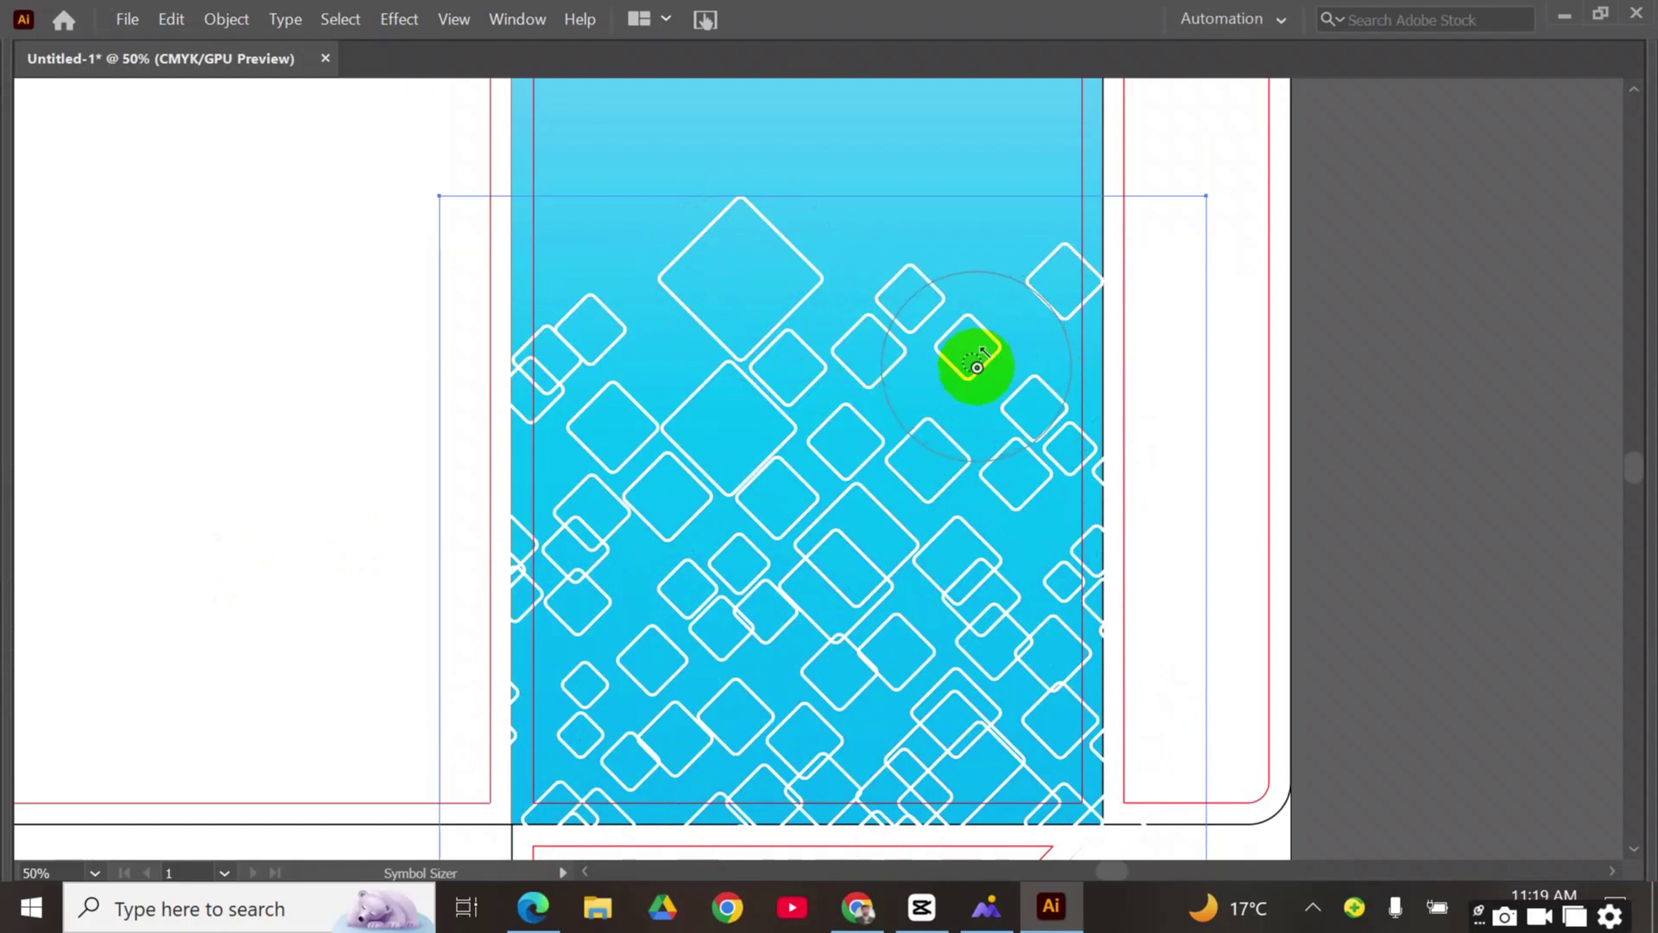
# Shrink many of the diamonds across the panel to varied small sizes with the Symbol Sizer
pyautogui.moveTo(977, 366)
pyautogui.mouseDown()
pyautogui.moveTo(785, 374)
pyautogui.moveTo(863, 429)
pyautogui.moveTo(788, 374)
pyautogui.moveTo(837, 440)
pyautogui.moveTo(703, 426)
pyautogui.moveTo(881, 448)
pyautogui.moveTo(955, 285)
pyautogui.moveTo(914, 296)
pyautogui.mouseUp()
pyautogui.moveTo(1169, 345)
pyautogui.mouseDown()
pyautogui.moveTo(1018, 426)
pyautogui.moveTo(981, 562)
pyautogui.moveTo(562, 570)
pyautogui.moveTo(993, 605)
pyautogui.mouseUp()
pyautogui.scroll(-2, 869, 518)
pyautogui.moveTo(869, 518)
pyautogui.mouseDown()
pyautogui.moveTo(904, 514)
pyautogui.moveTo(880, 498)
pyautogui.moveTo(1076, 313)
pyautogui.mouseUp()
# Space out the resized diamonds with the Symbol Shifter to reduce the overlaps across the panel
pyautogui.press('Tab')
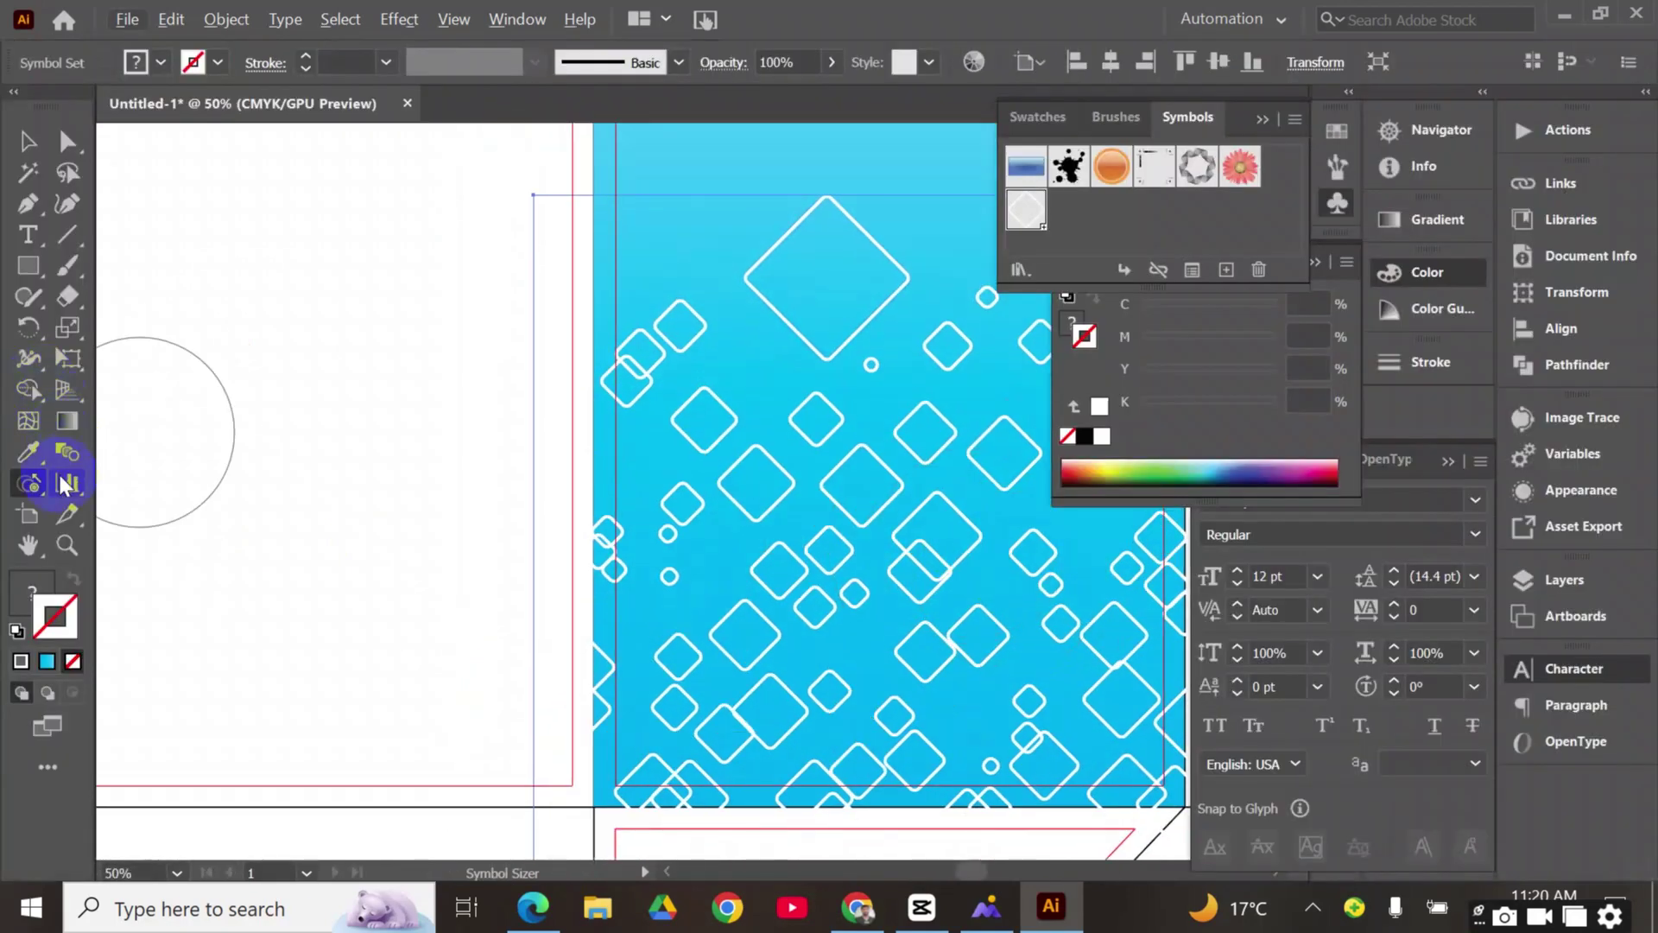
pyautogui.click(29, 484)
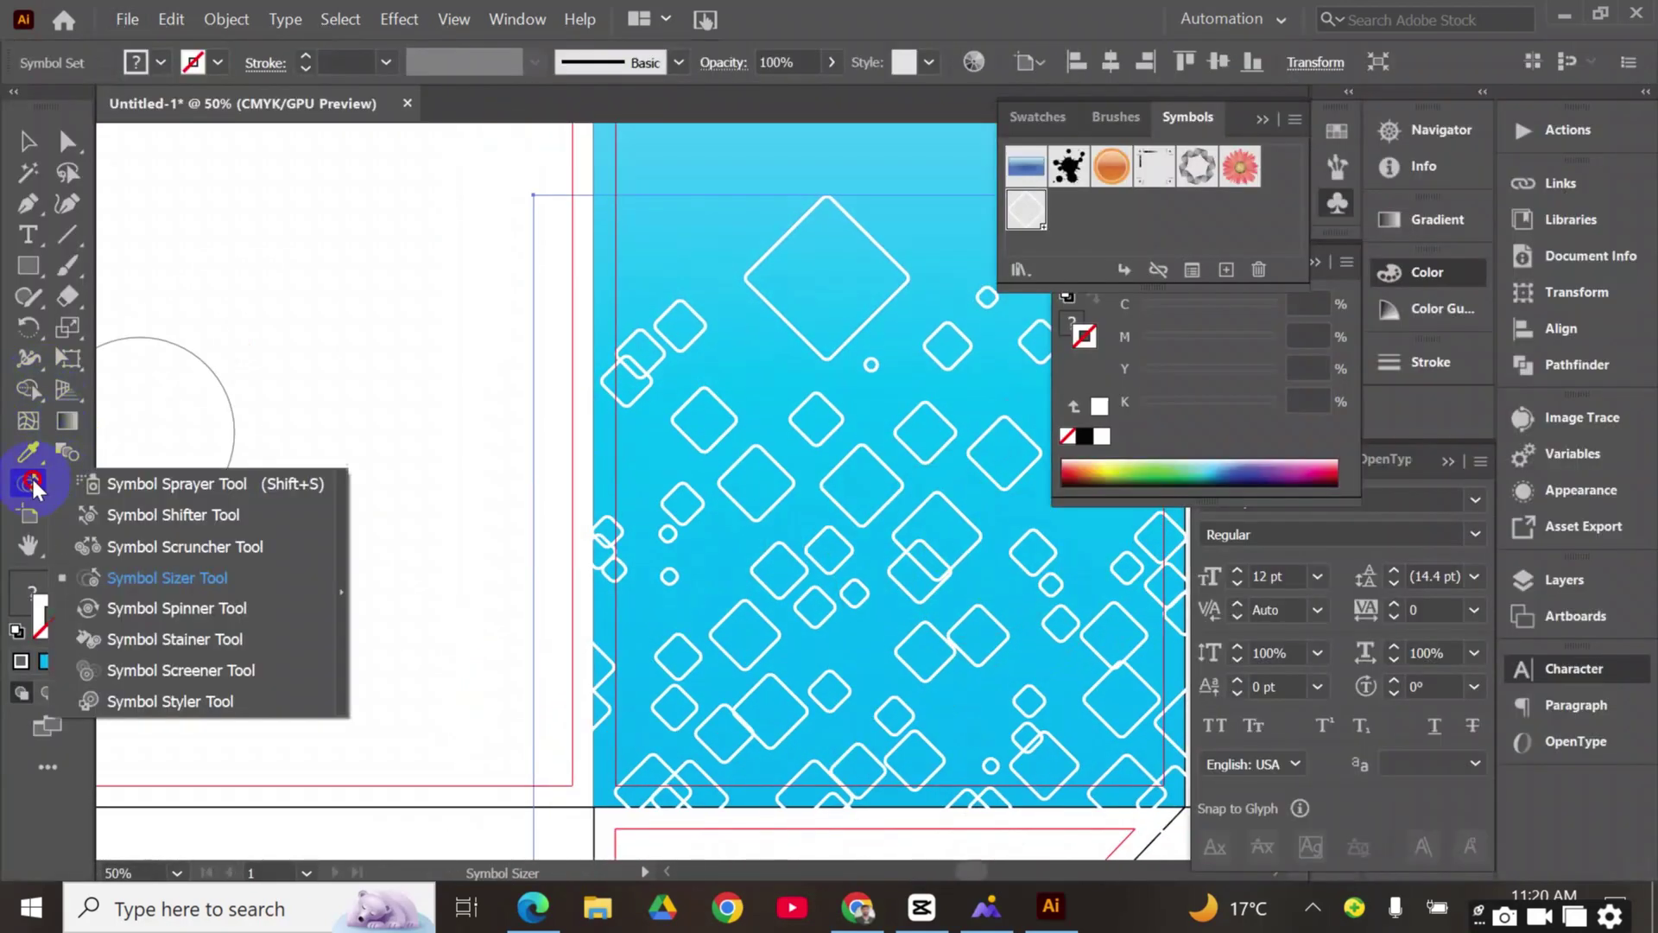
pyautogui.click(181, 518)
pyautogui.moveTo(666, 581)
pyautogui.mouseDown()
pyautogui.moveTo(637, 548)
pyautogui.moveTo(659, 555)
pyautogui.mouseUp()
pyautogui.press('Tab')
pyautogui.moveTo(567, 498)
pyautogui.mouseDown()
pyautogui.moveTo(530, 467)
pyautogui.moveTo(543, 431)
pyautogui.moveTo(552, 477)
pyautogui.moveTo(530, 551)
pyautogui.moveTo(547, 464)
pyautogui.moveTo(496, 505)
pyautogui.moveTo(557, 545)
pyautogui.moveTo(563, 529)
pyautogui.moveTo(646, 548)
pyautogui.moveTo(939, 488)
pyautogui.moveTo(799, 556)
pyautogui.moveTo(954, 582)
pyautogui.moveTo(1092, 564)
pyautogui.moveTo(974, 511)
pyautogui.moveTo(977, 498)
pyautogui.moveTo(1008, 501)
pyautogui.moveTo(787, 714)
pyautogui.mouseUp()
# Fade diamonds near the panel's upper-right area, left edge and centre with the Symbol Screener
pyautogui.press('Tab')
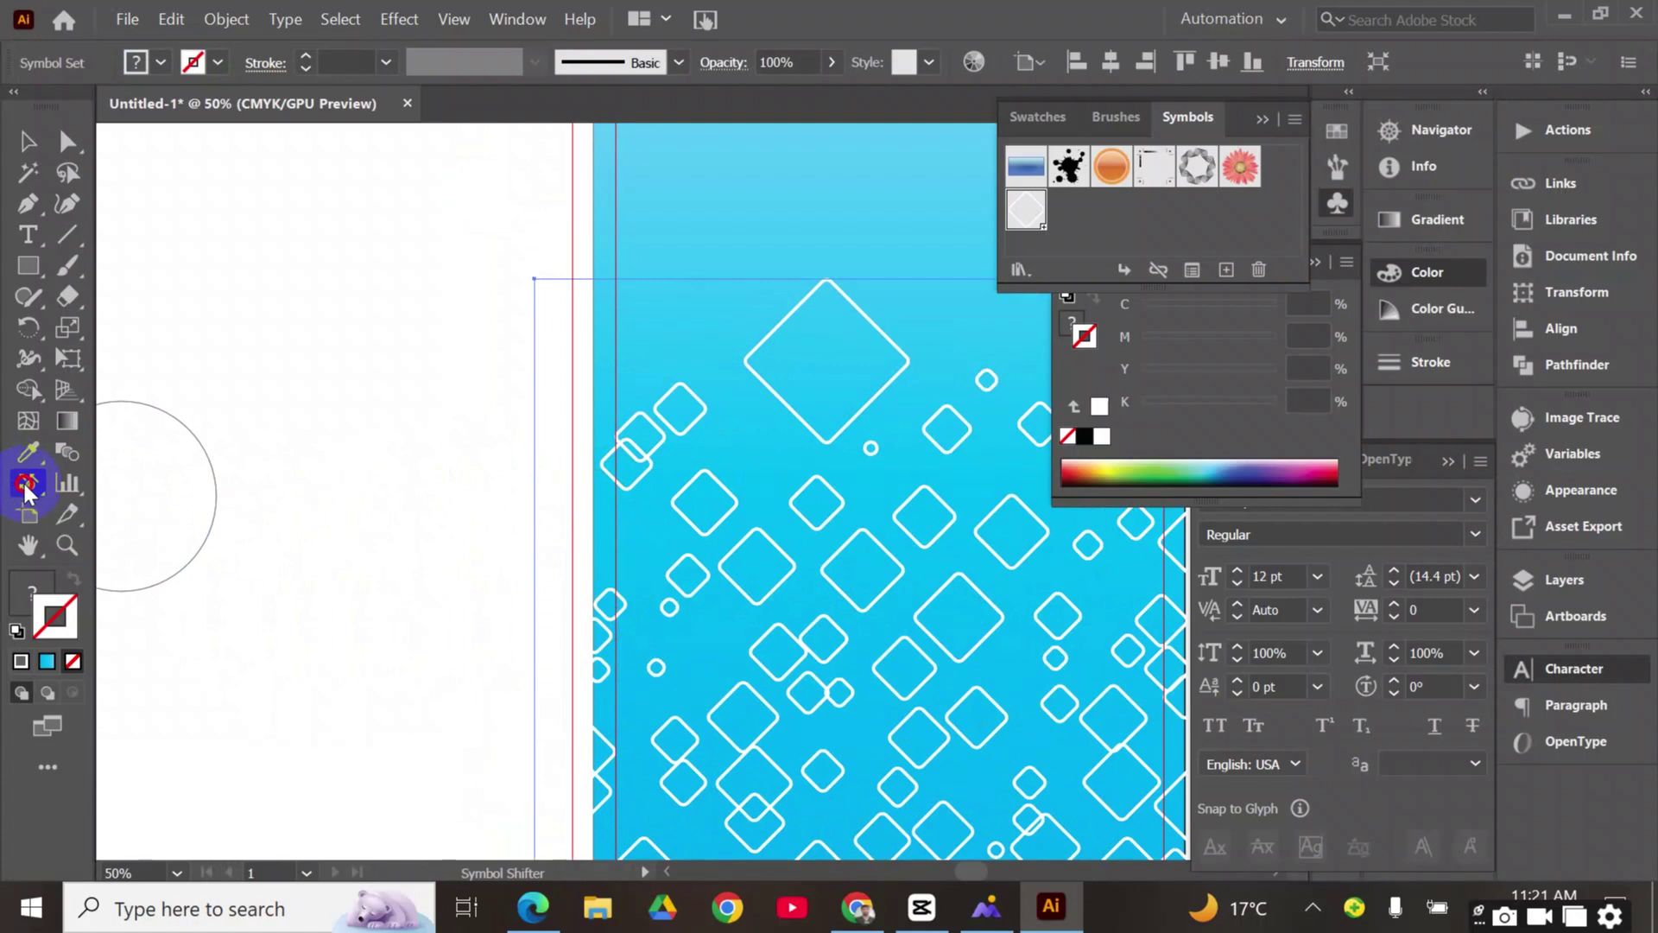
pyautogui.moveTo(26, 491); pyautogui.dragTo(241, 672)
pyautogui.scroll(1, 570, 547)
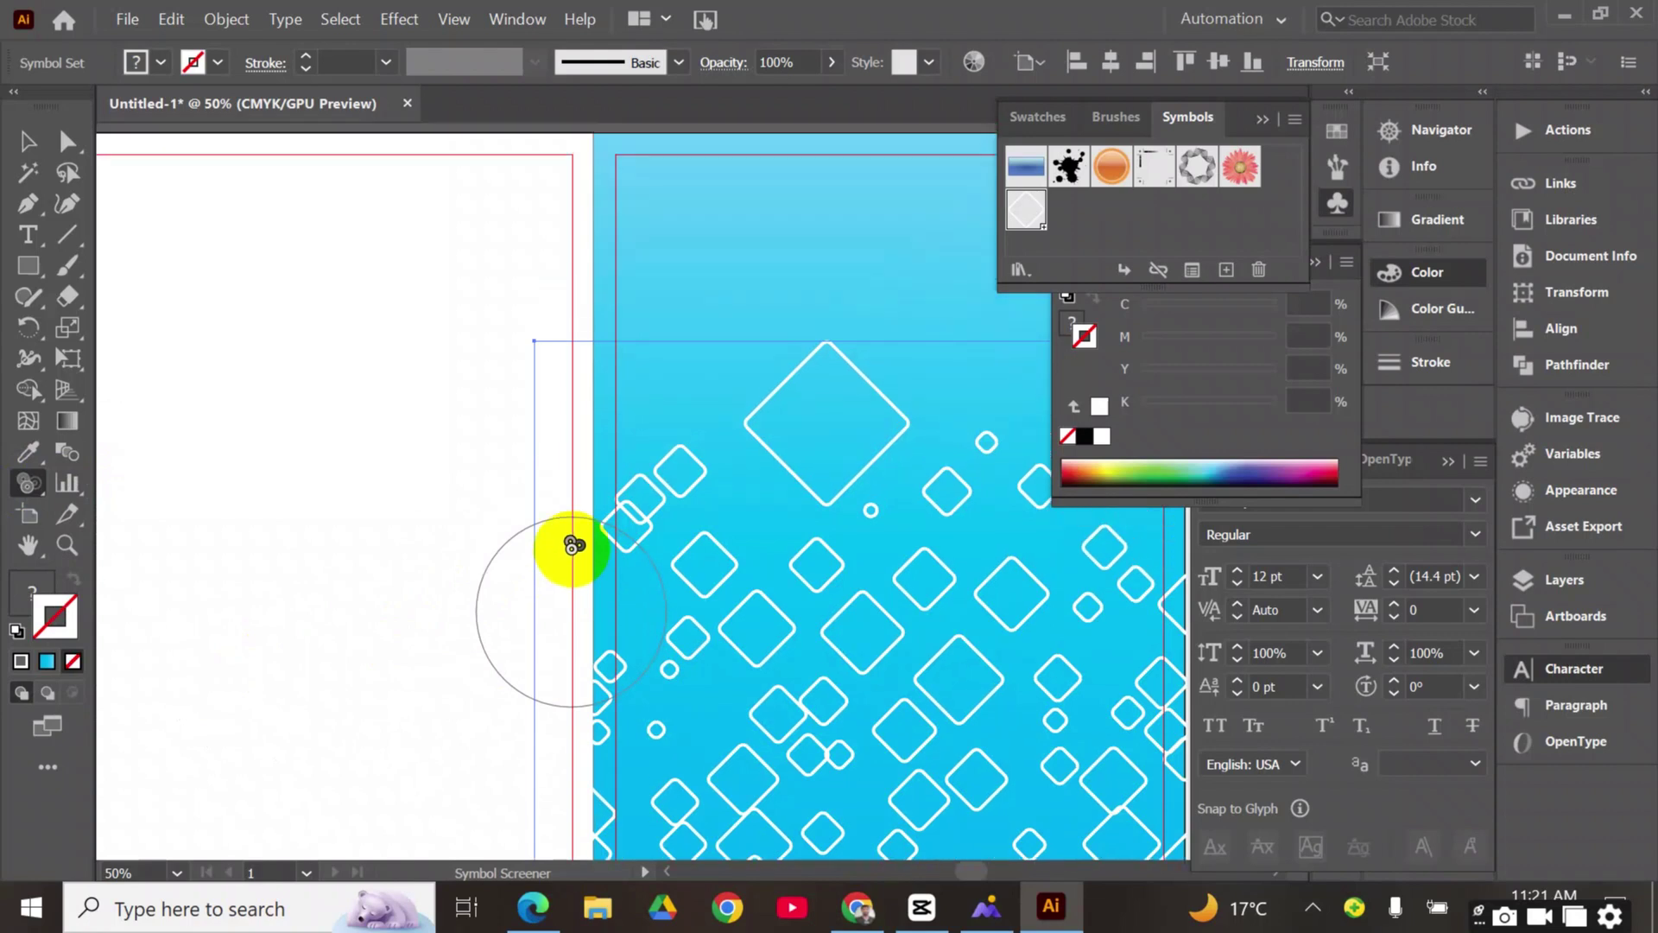
pyautogui.press('Tab')
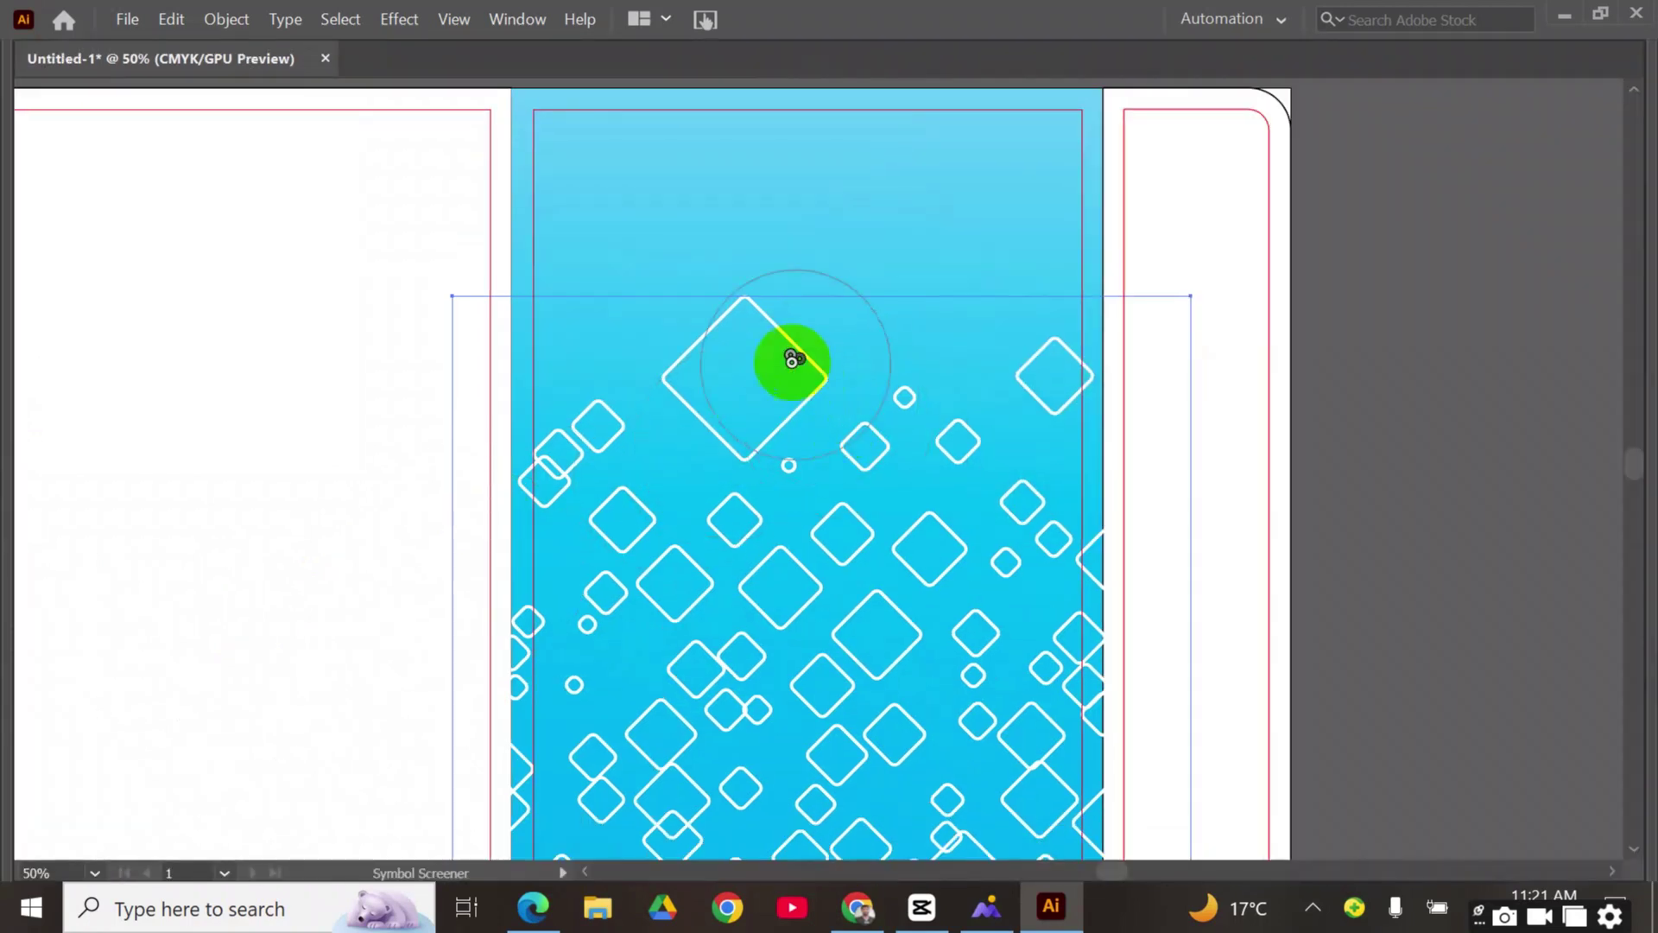
pyautogui.click(914, 406)
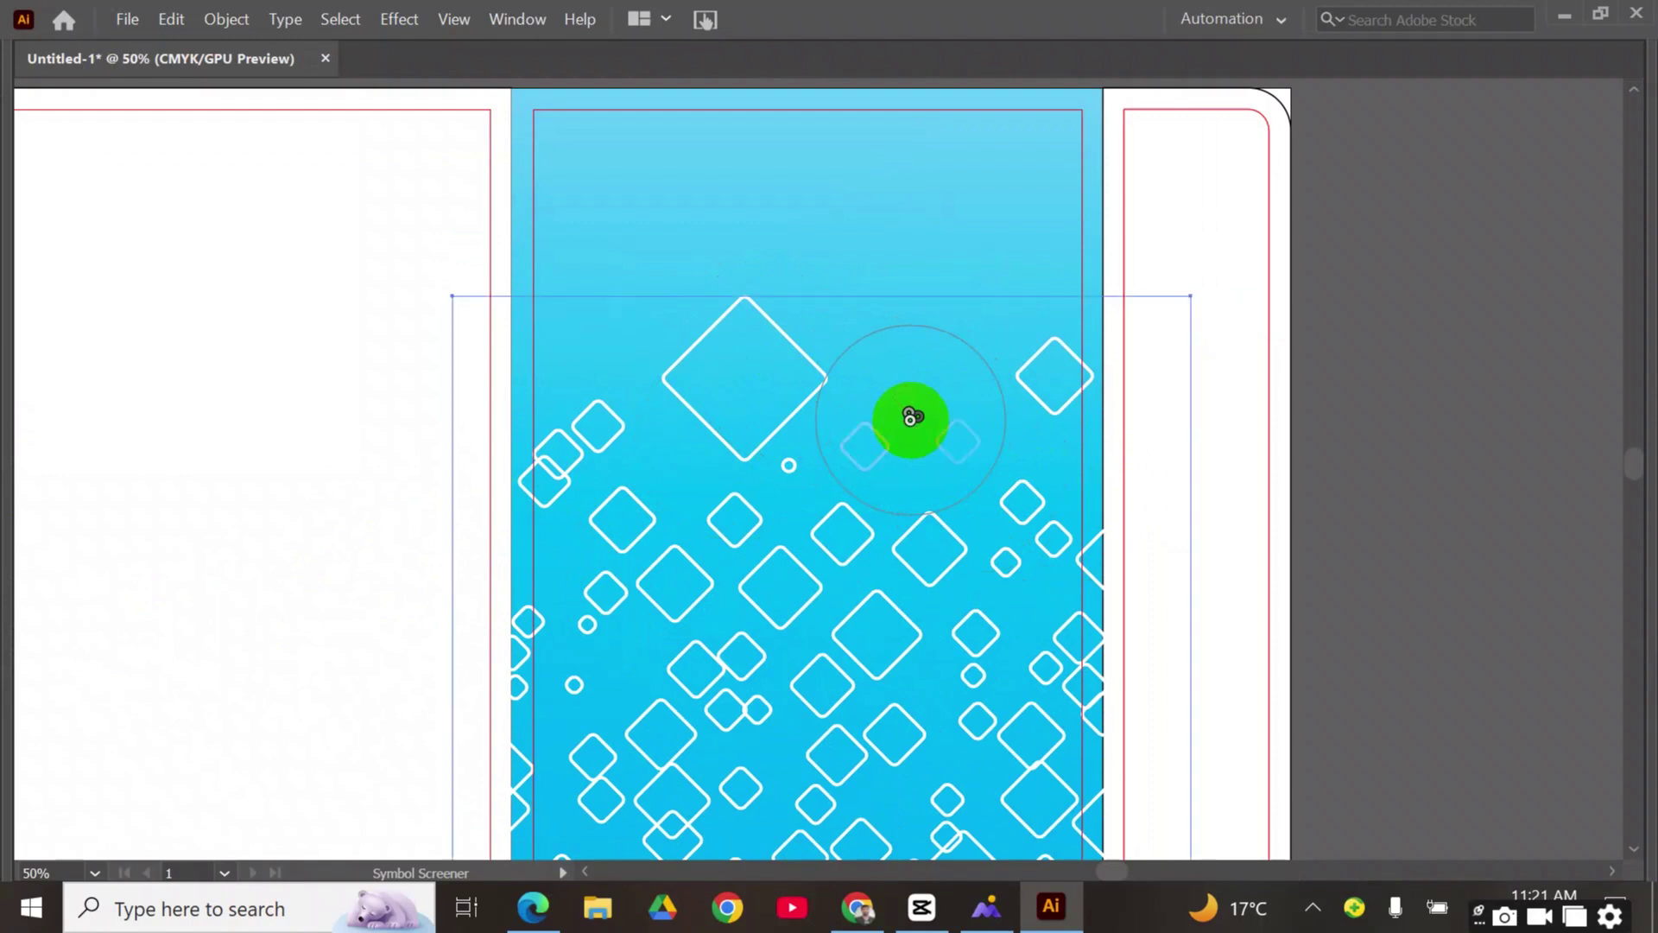
pyautogui.click(1025, 375)
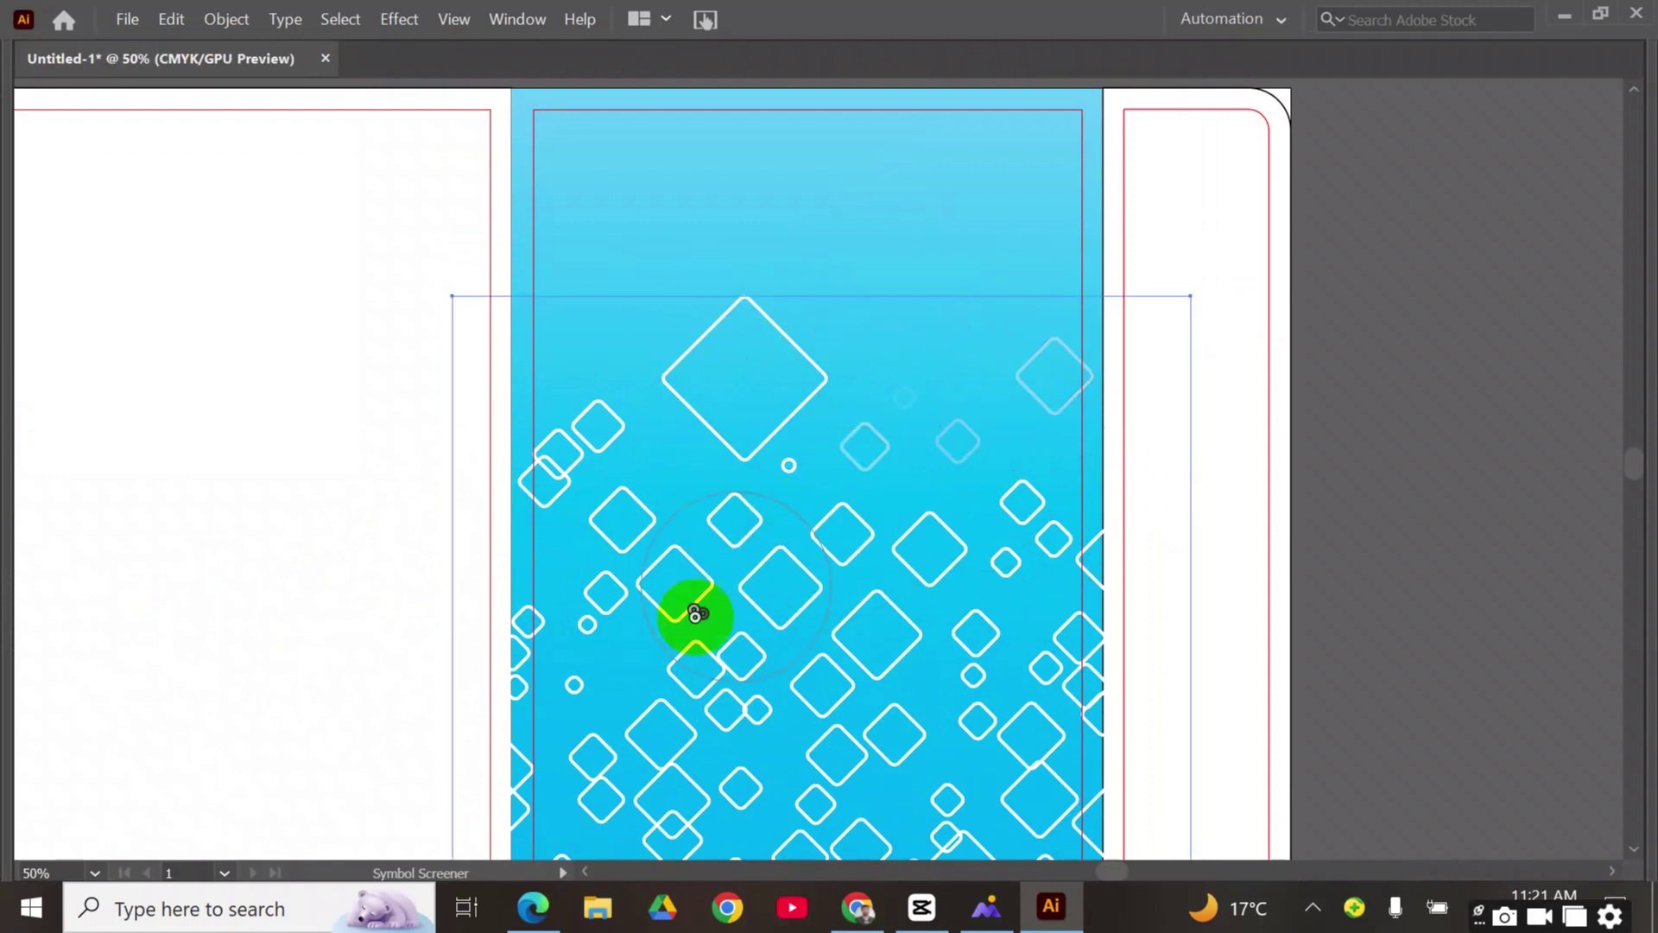
pyautogui.click(564, 648)
pyautogui.click(886, 712)
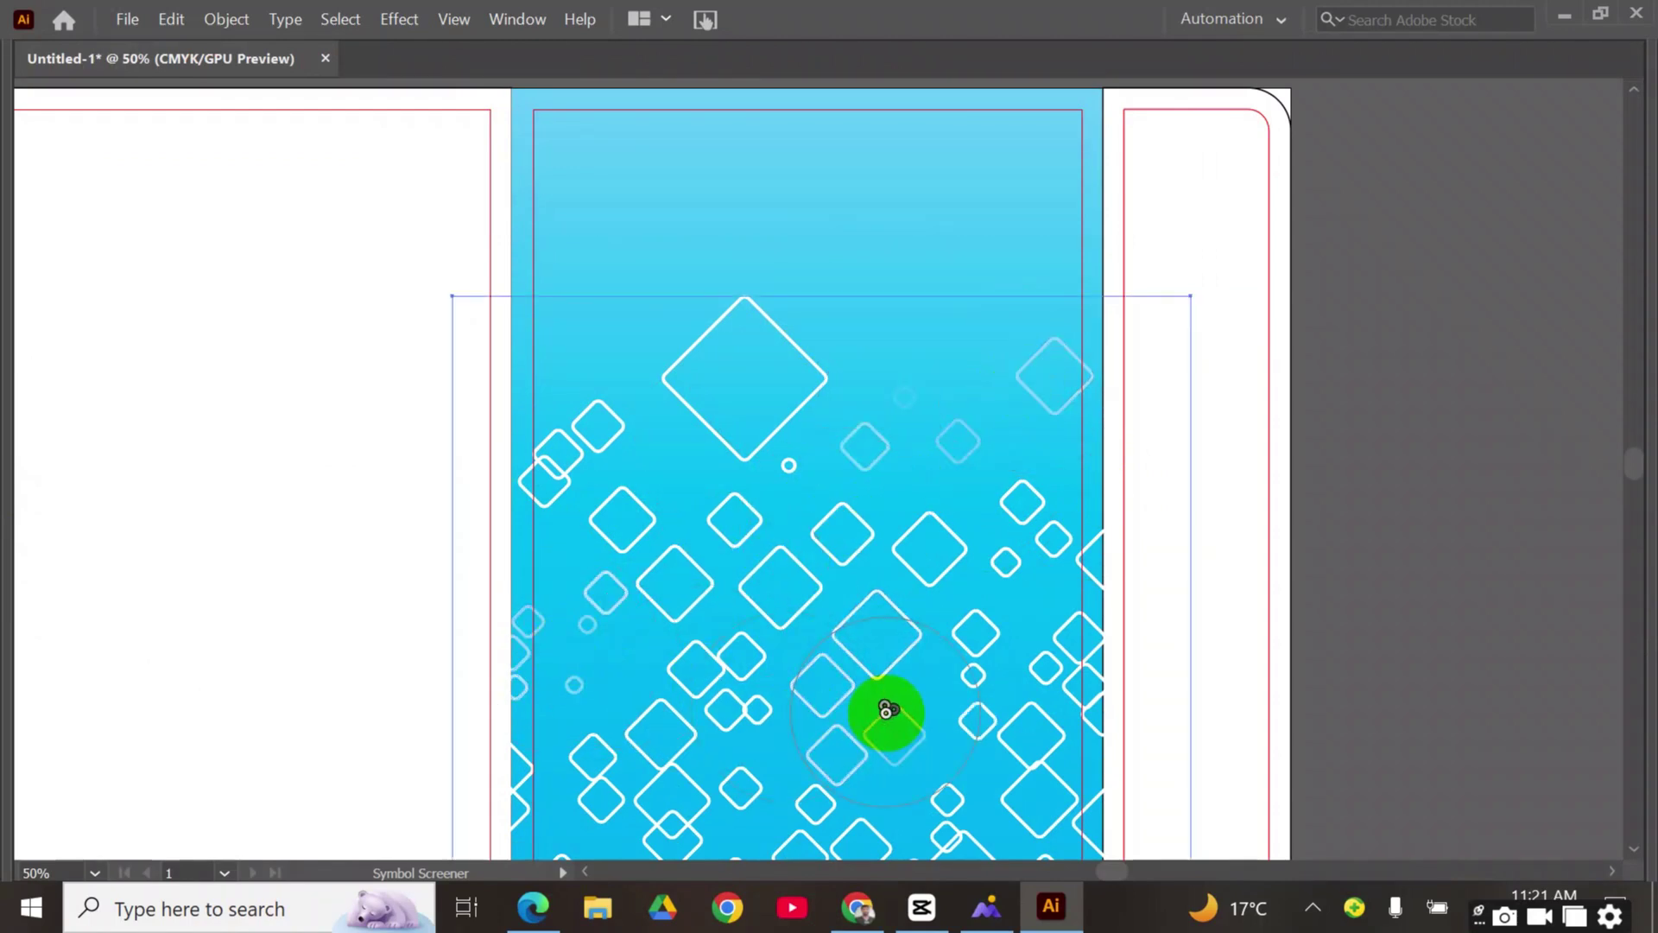
# Make more diamonds translucent across the lower part and right edge of the pattern, then deselect the symbol set
pyautogui.scroll(-2, 781, 726)
pyautogui.click(722, 632)
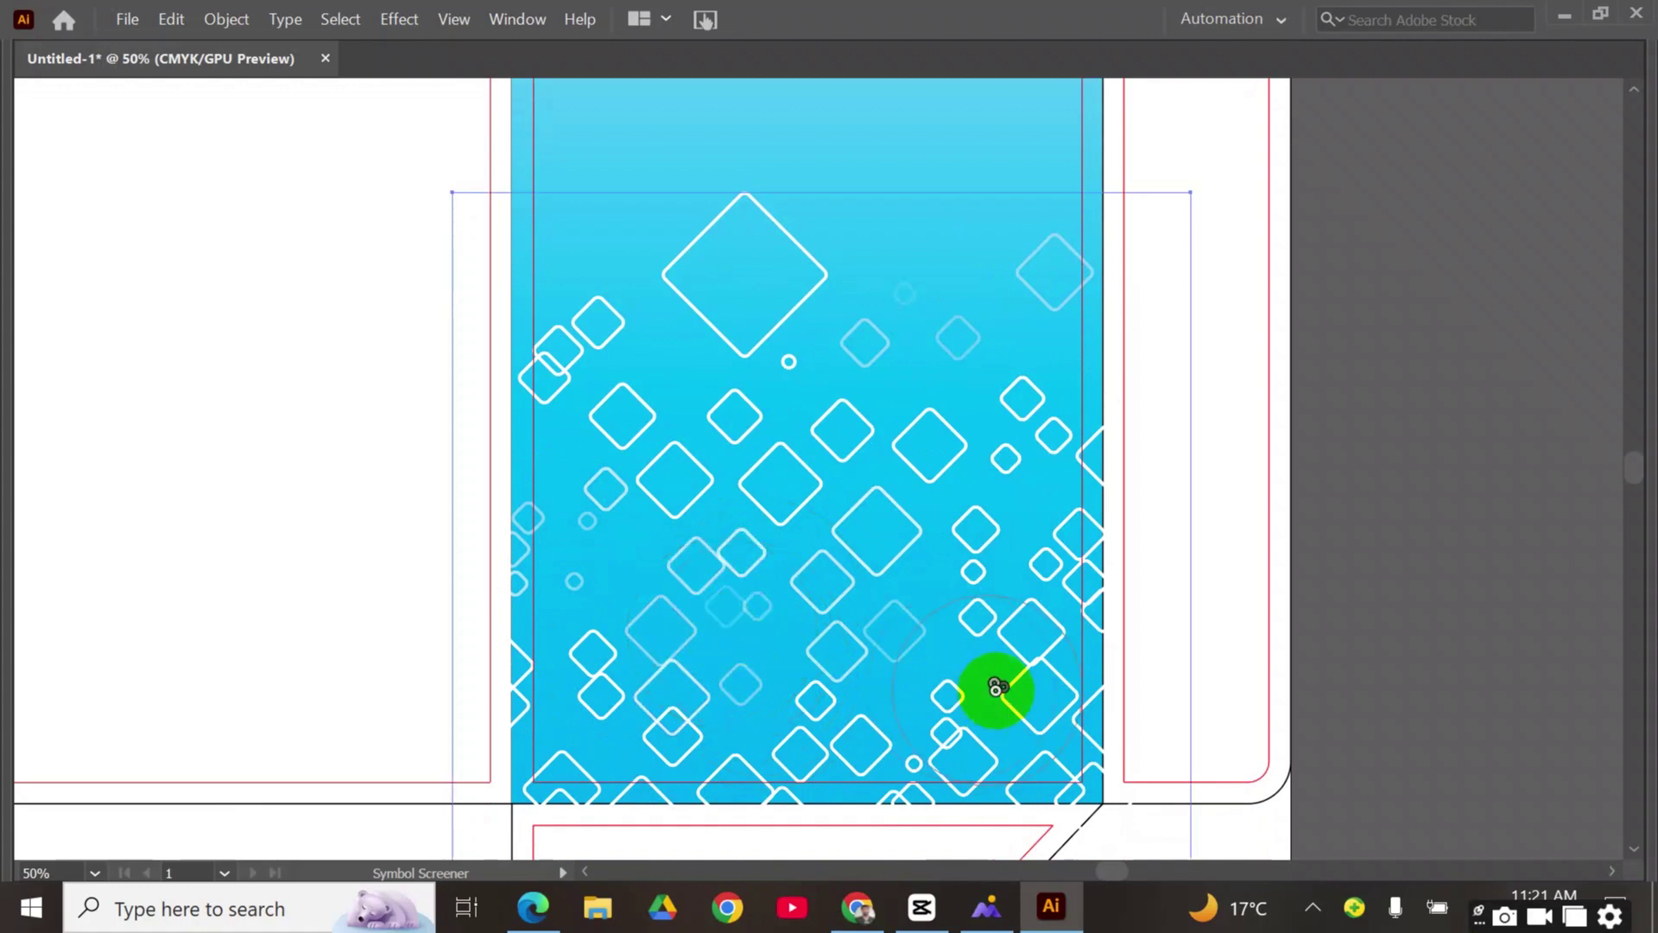
pyautogui.click(1071, 514)
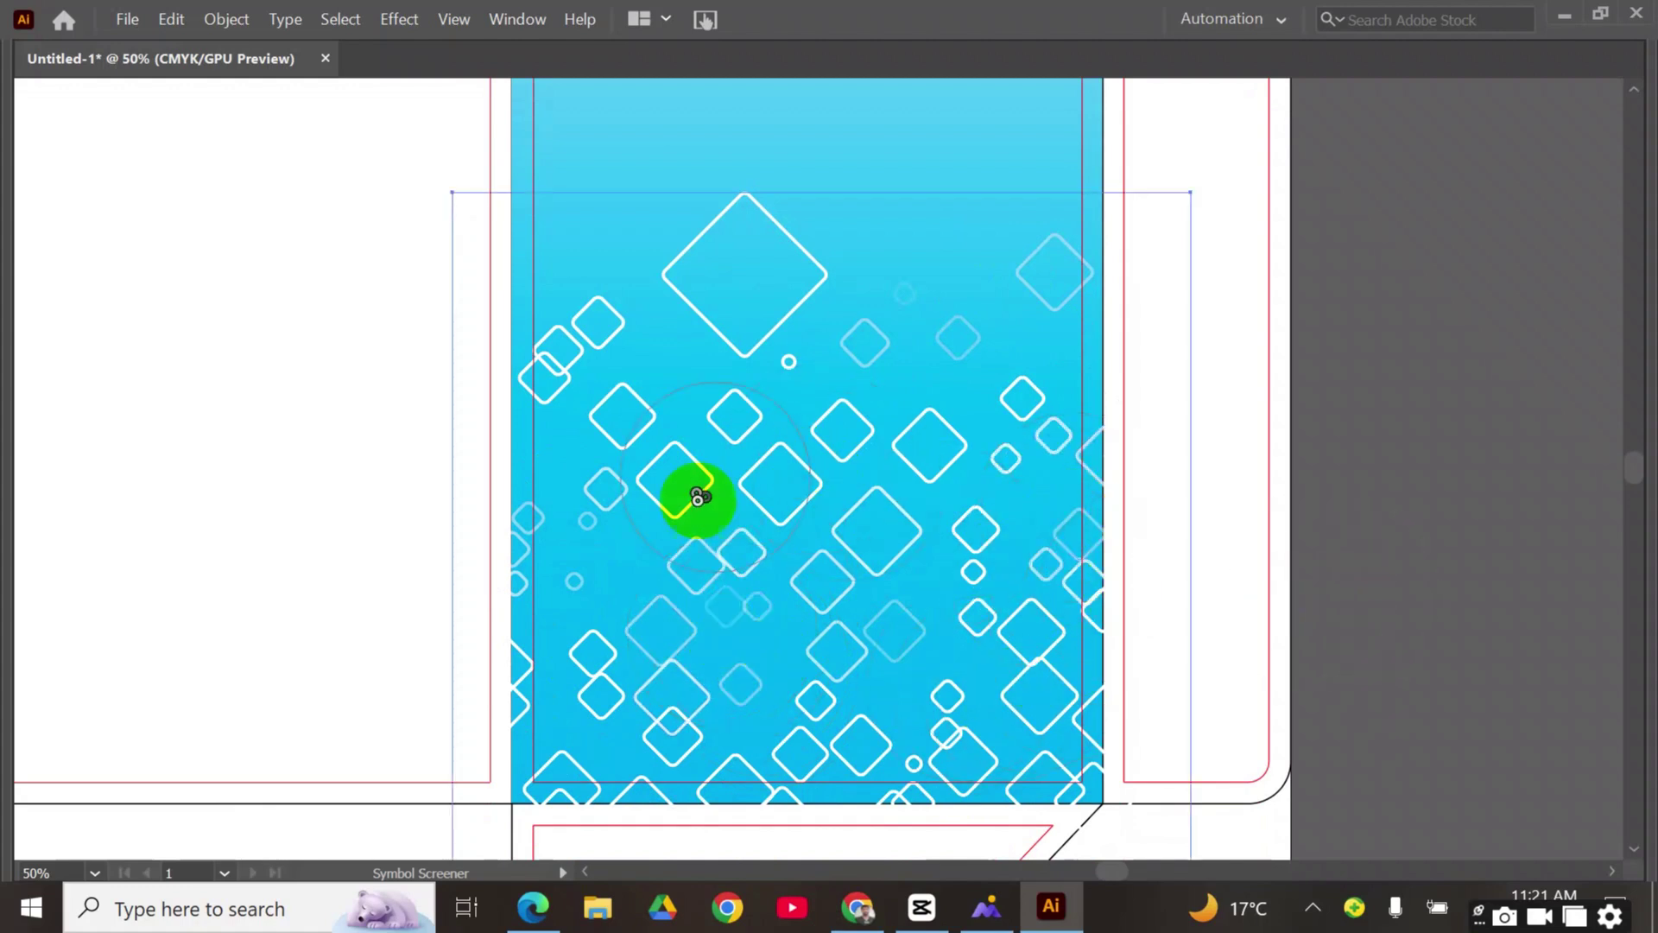
pyautogui.moveTo(646, 669)
pyautogui.mouseDown()
pyautogui.moveTo(917, 684)
pyautogui.moveTo(887, 642)
pyautogui.moveTo(719, 539)
pyautogui.moveTo(623, 441)
pyautogui.moveTo(888, 460)
pyautogui.mouseUp()
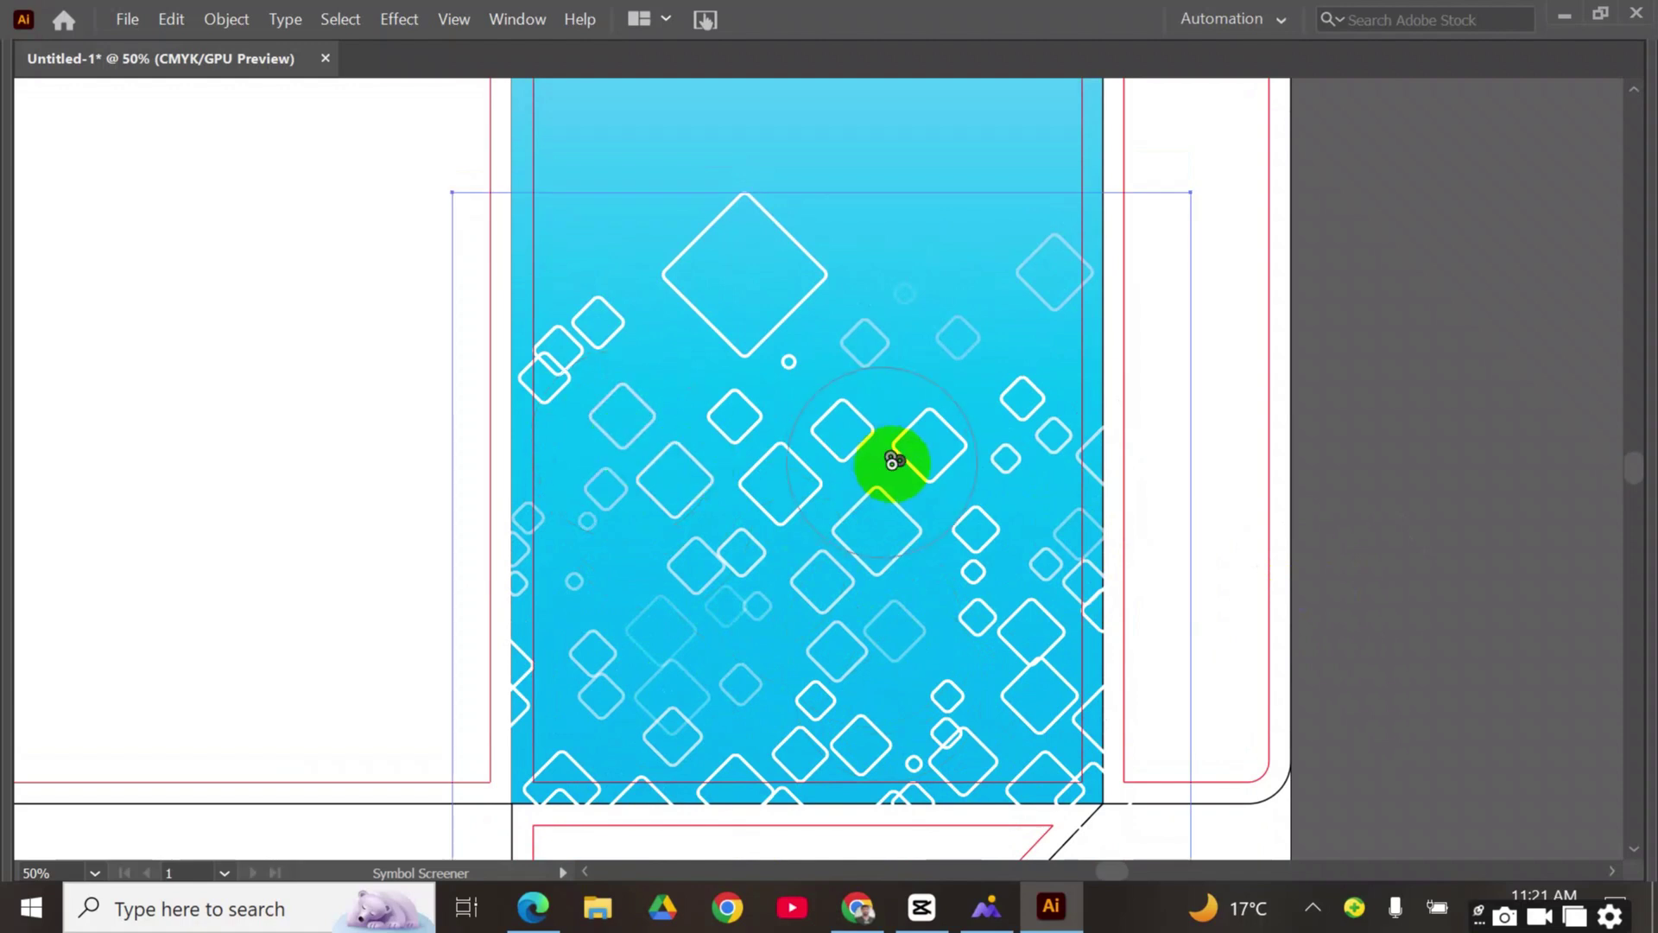
pyautogui.click(1084, 534)
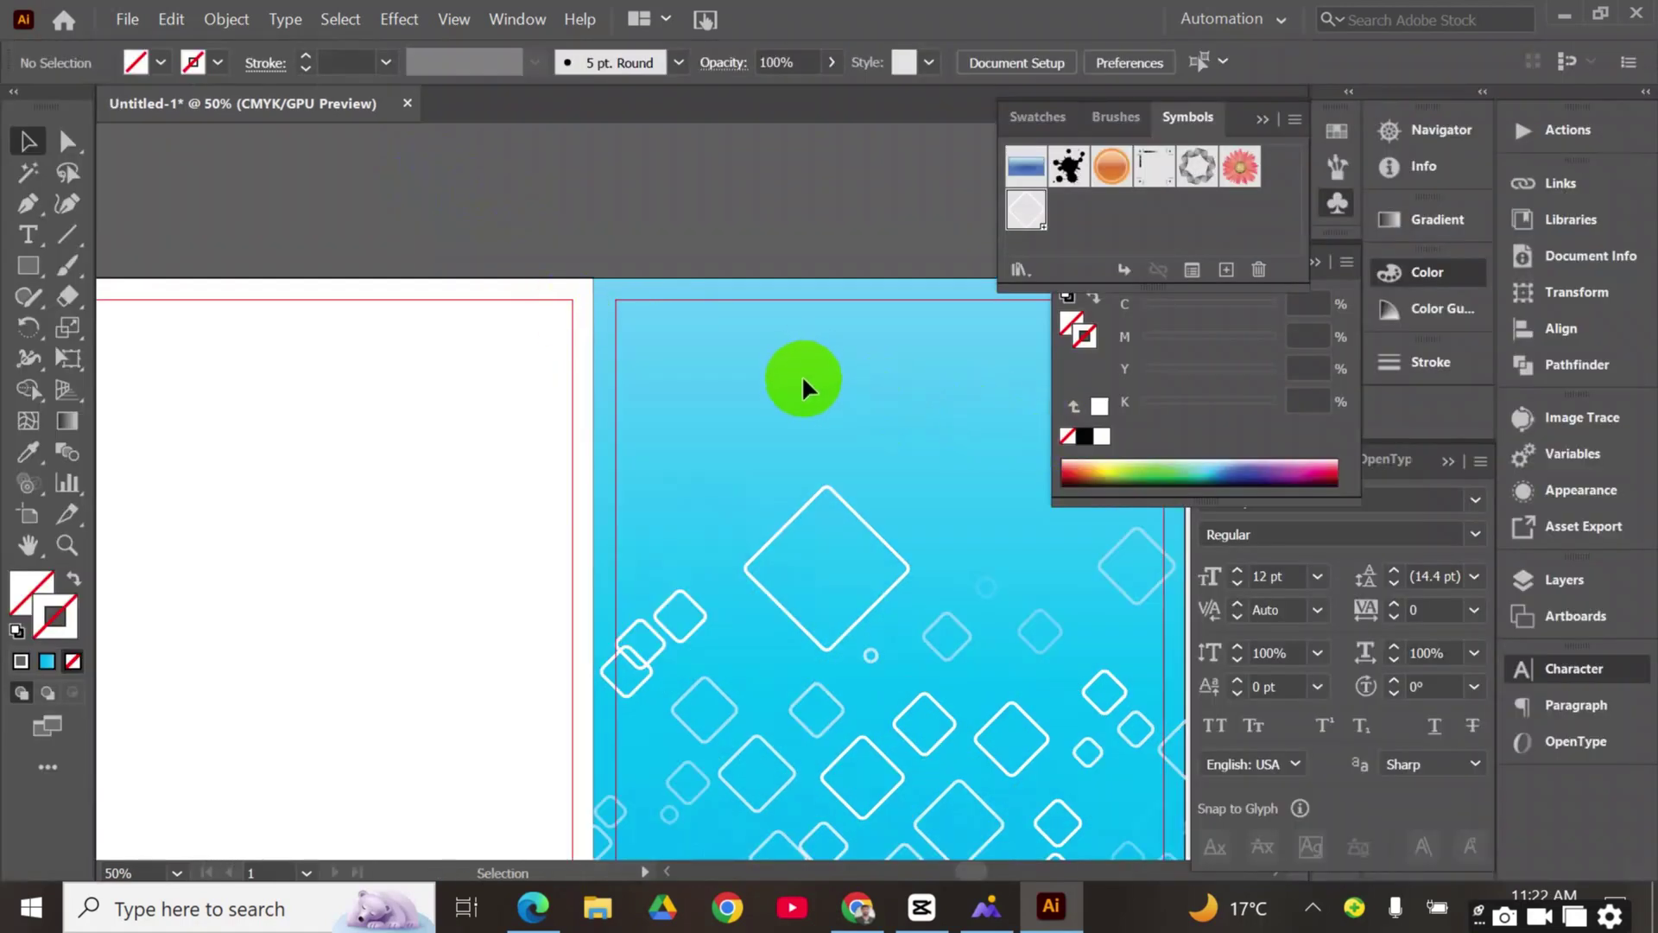
# Unlock all objects and place a copy of the gradient panel rectangle in front of the diamond pattern
pyautogui.click(226, 19)
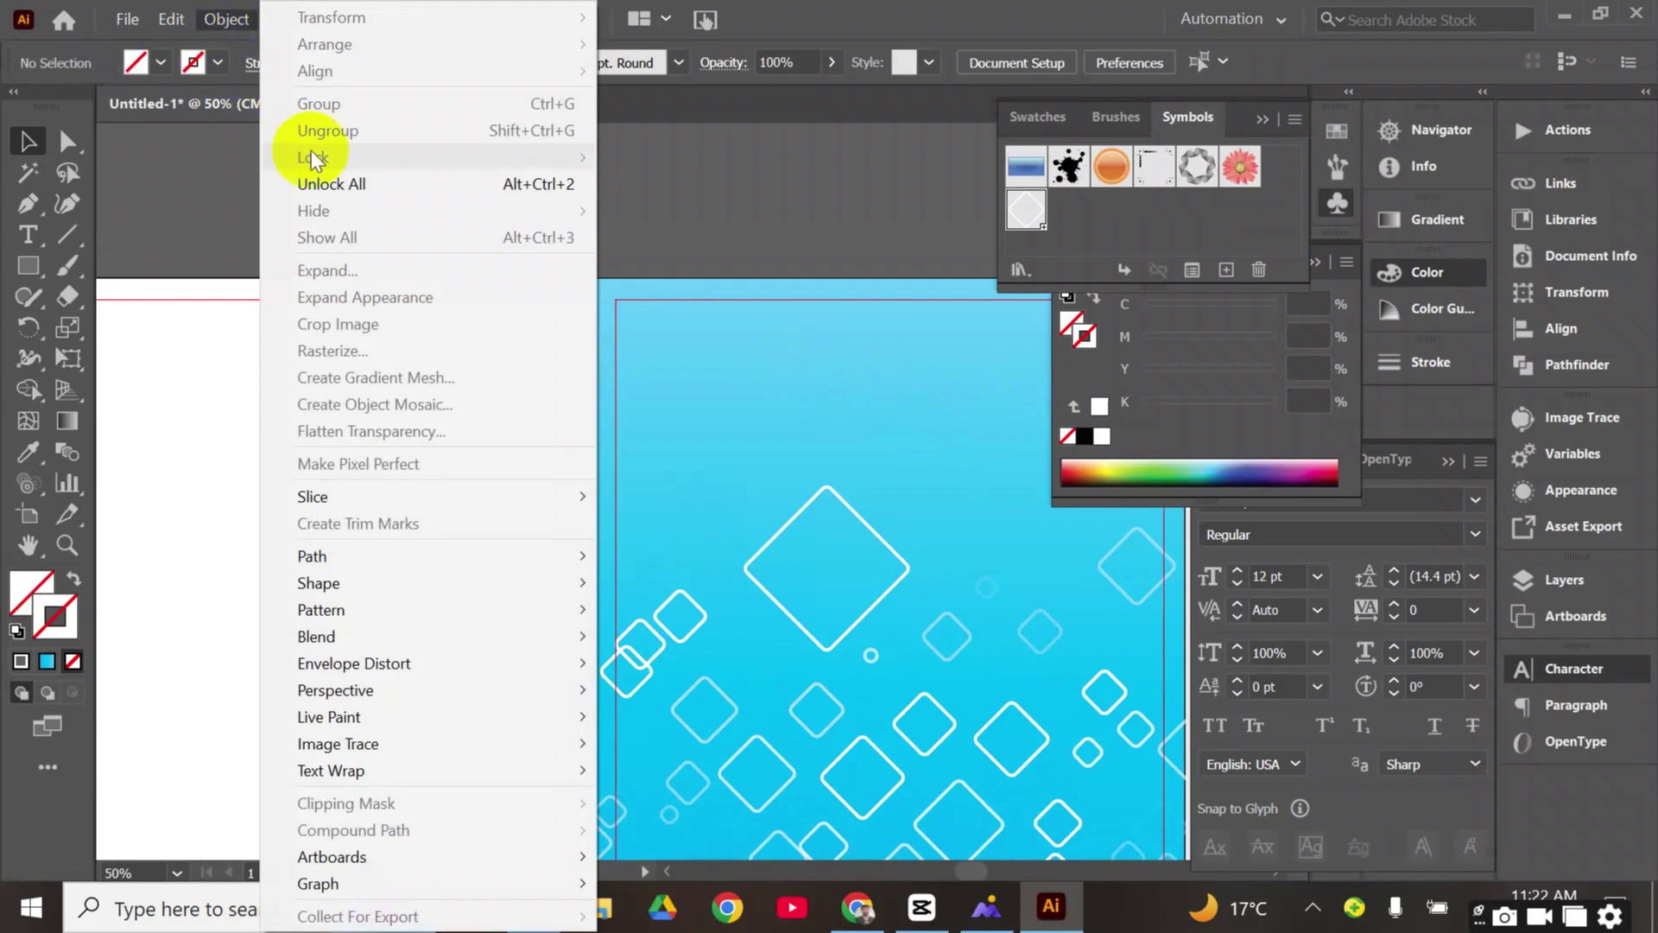
pyautogui.click(332, 184)
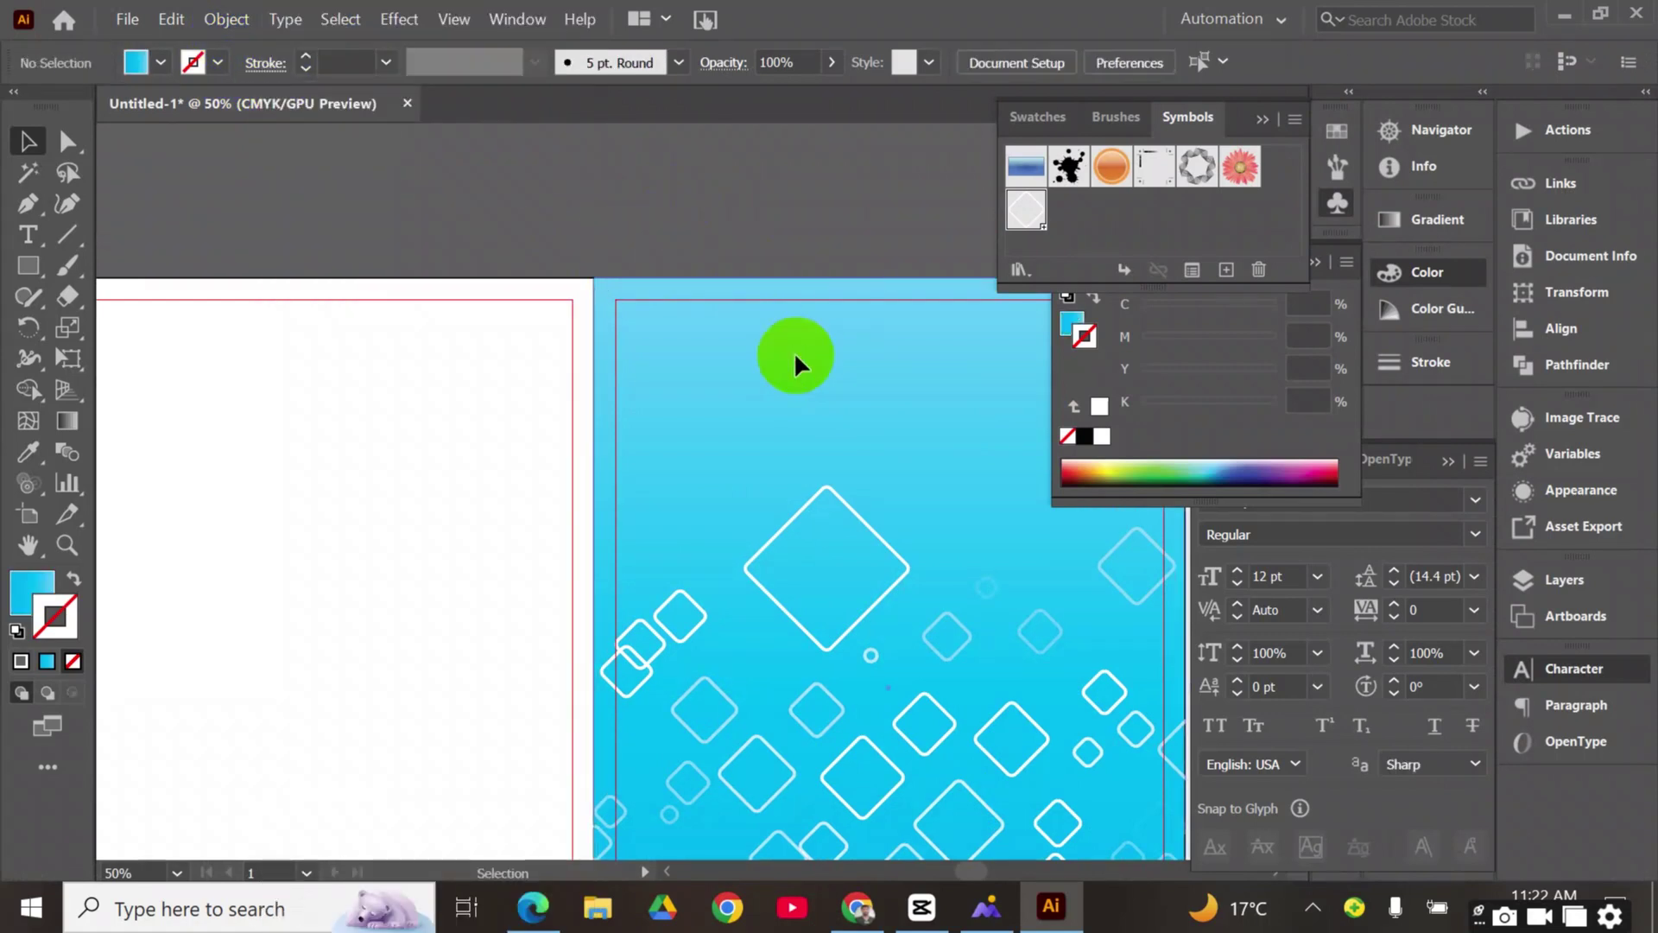
pyautogui.click(171, 24)
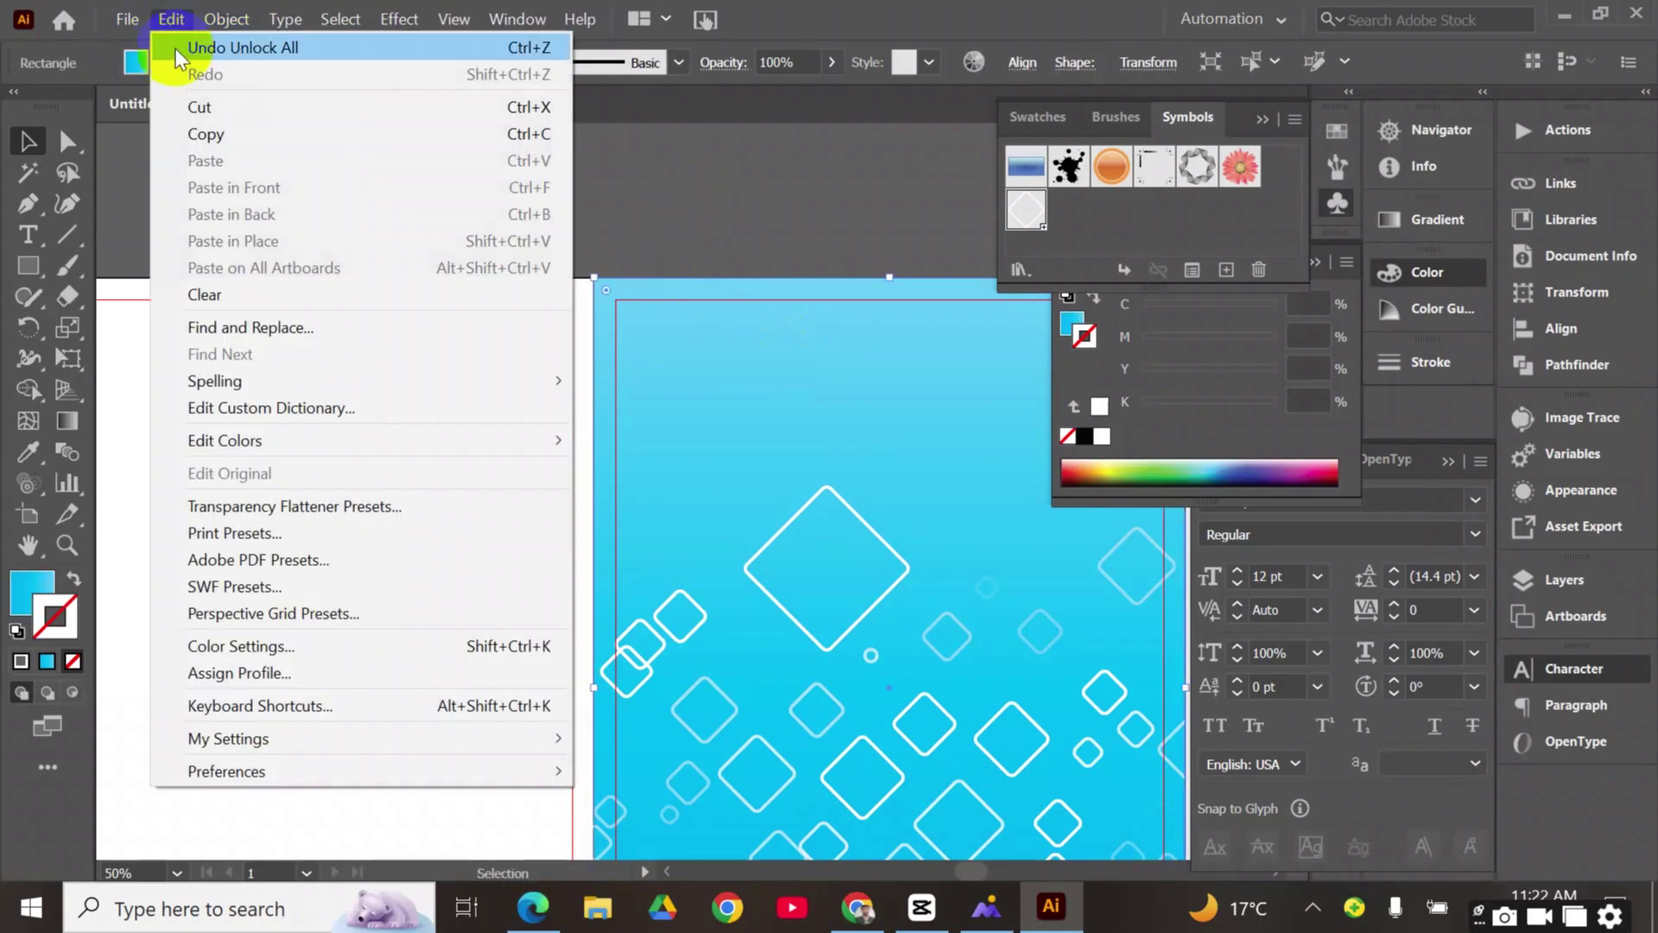
pyautogui.click(207, 125)
pyautogui.click(177, 23)
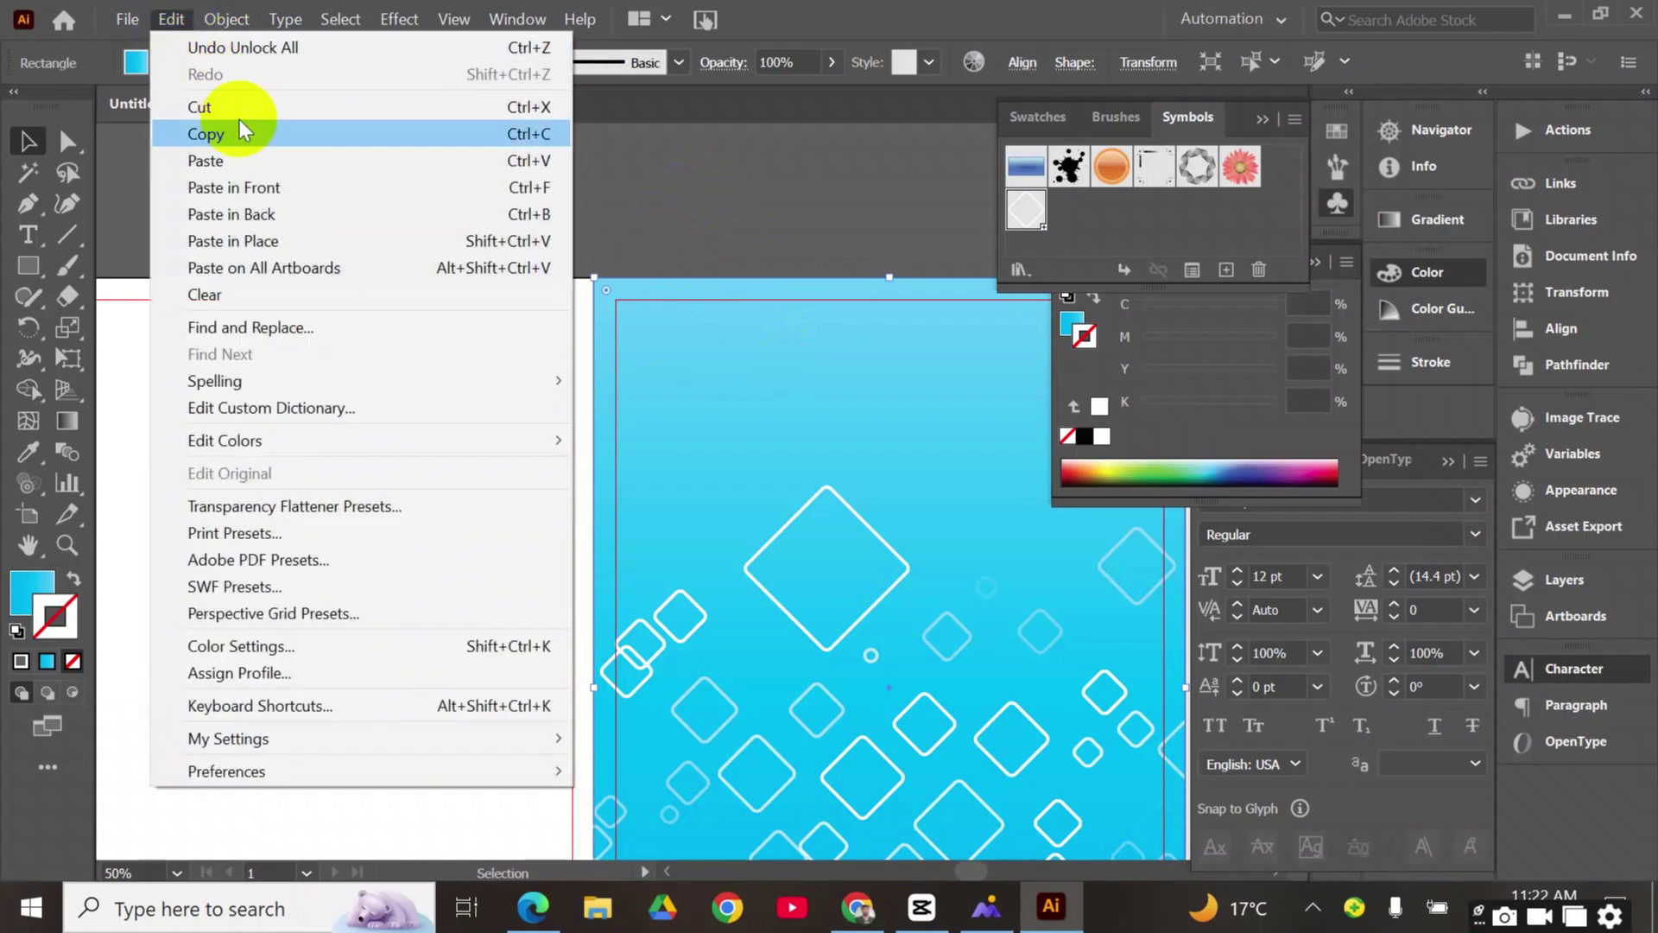
pyautogui.click(259, 178)
pyautogui.rightClick(659, 348)
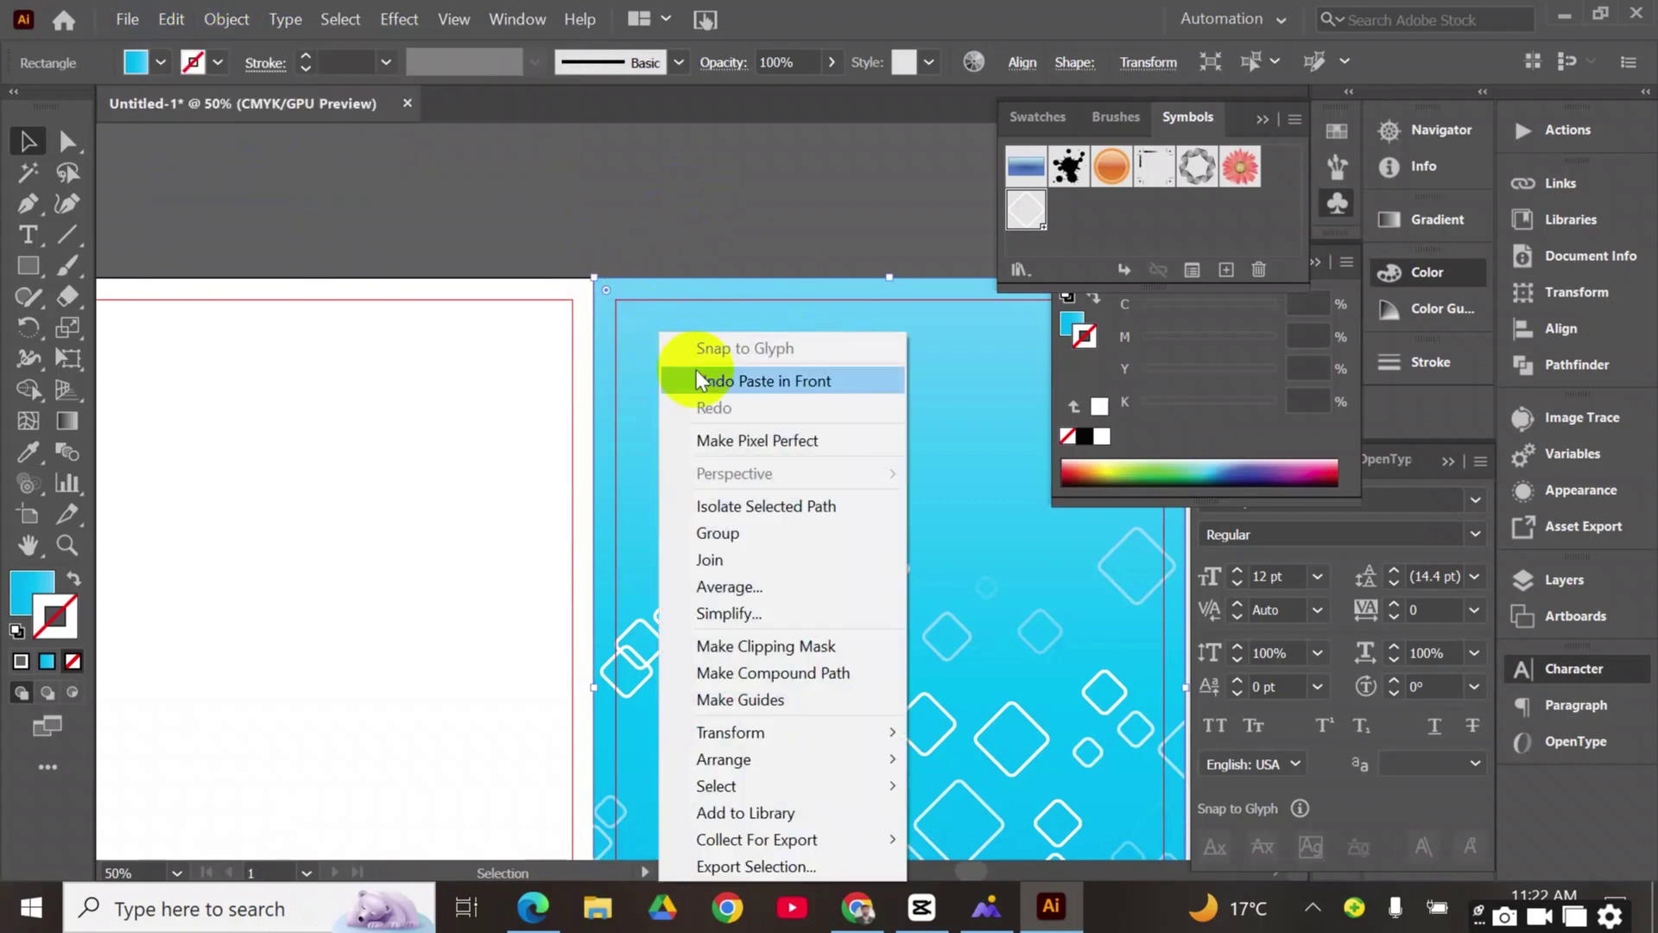
pyautogui.moveTo(899, 764)
pyautogui.click(987, 760)
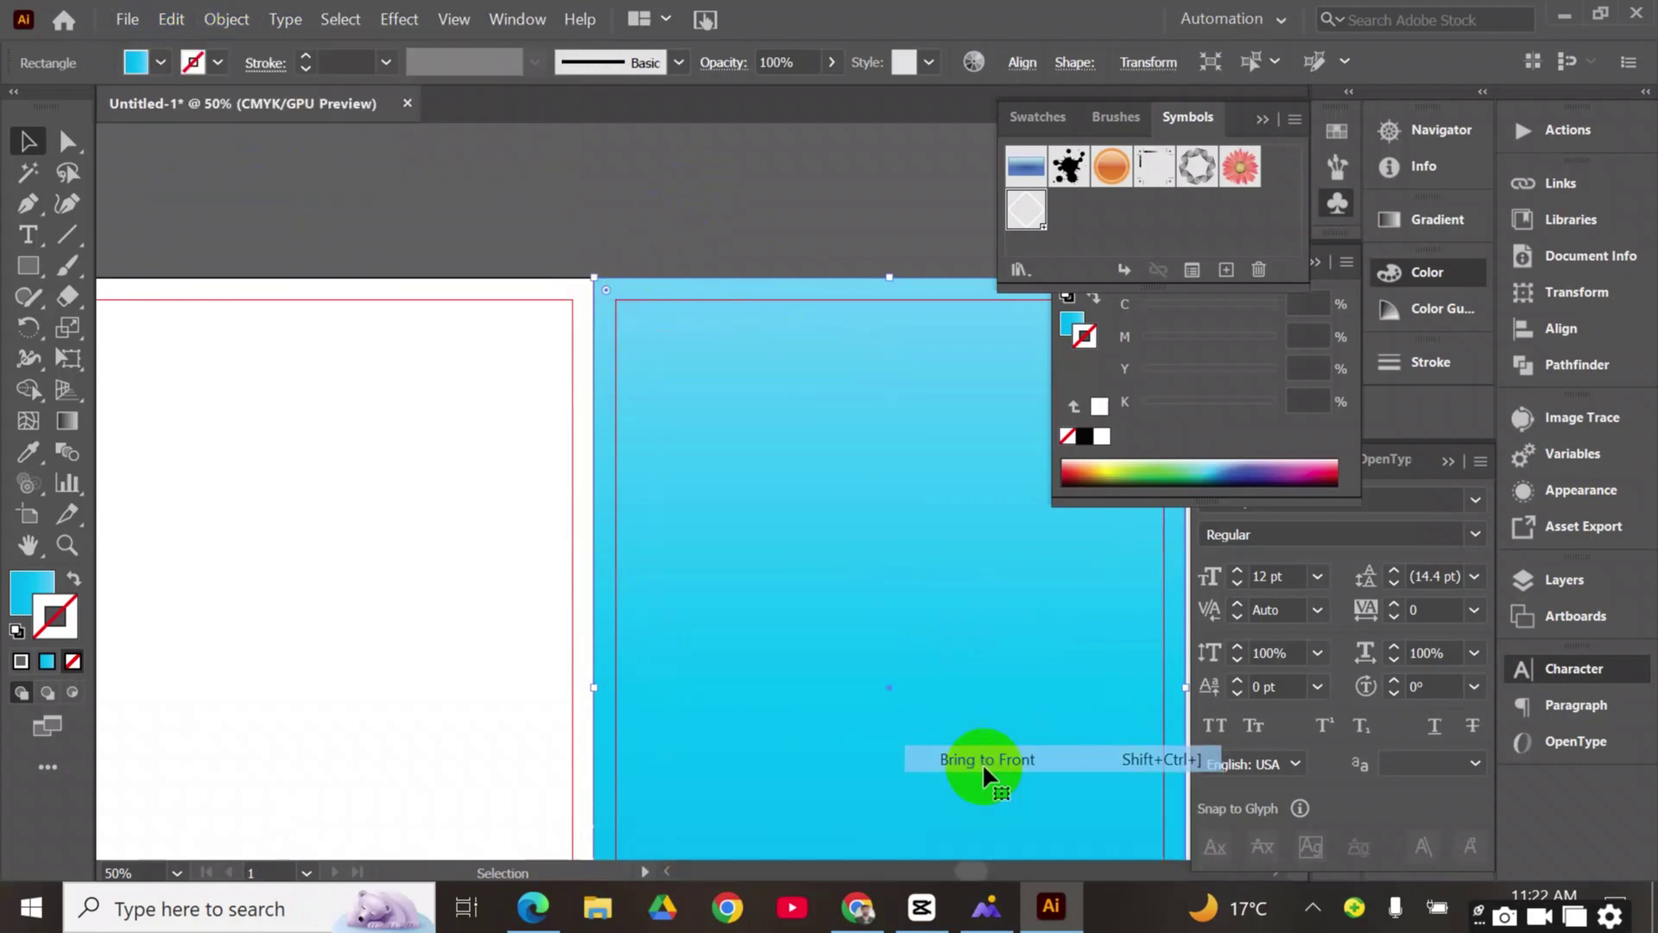
# Clip the diamond symbol set to the panel with a clipping mask made from the copied rectangle
pyautogui.scroll(-5, 873, 603)
pyautogui.press('Tab')
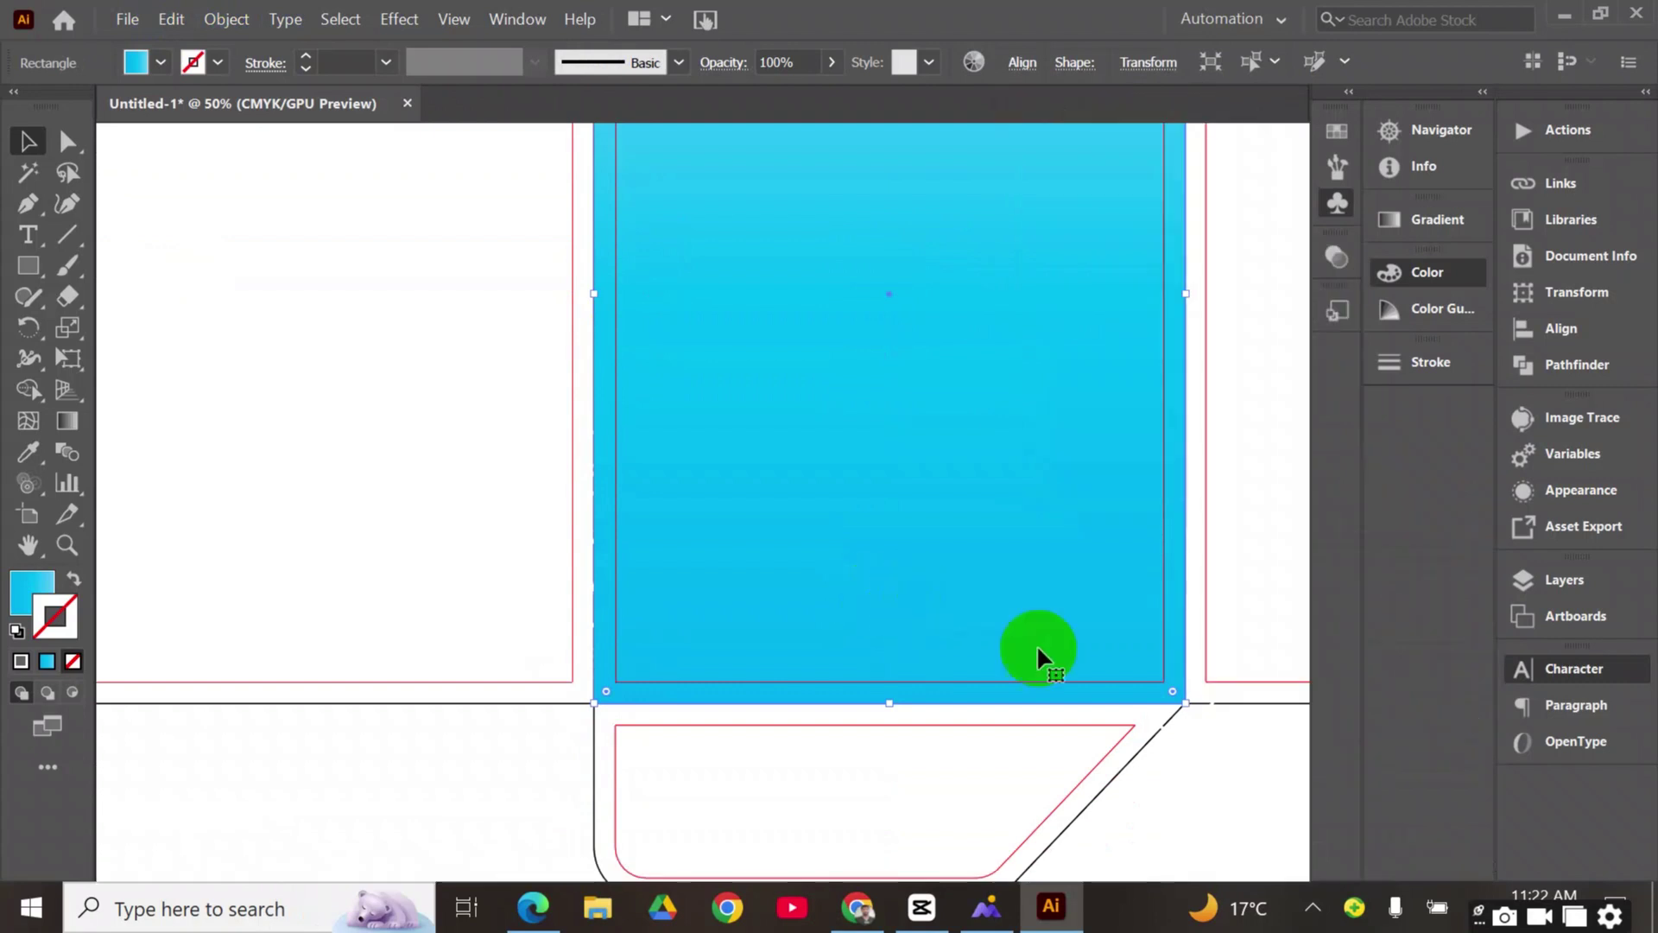
pyautogui.press('z')
pyautogui.moveTo(1062, 670); pyautogui.dragTo(1163, 633)
pyautogui.press('space')
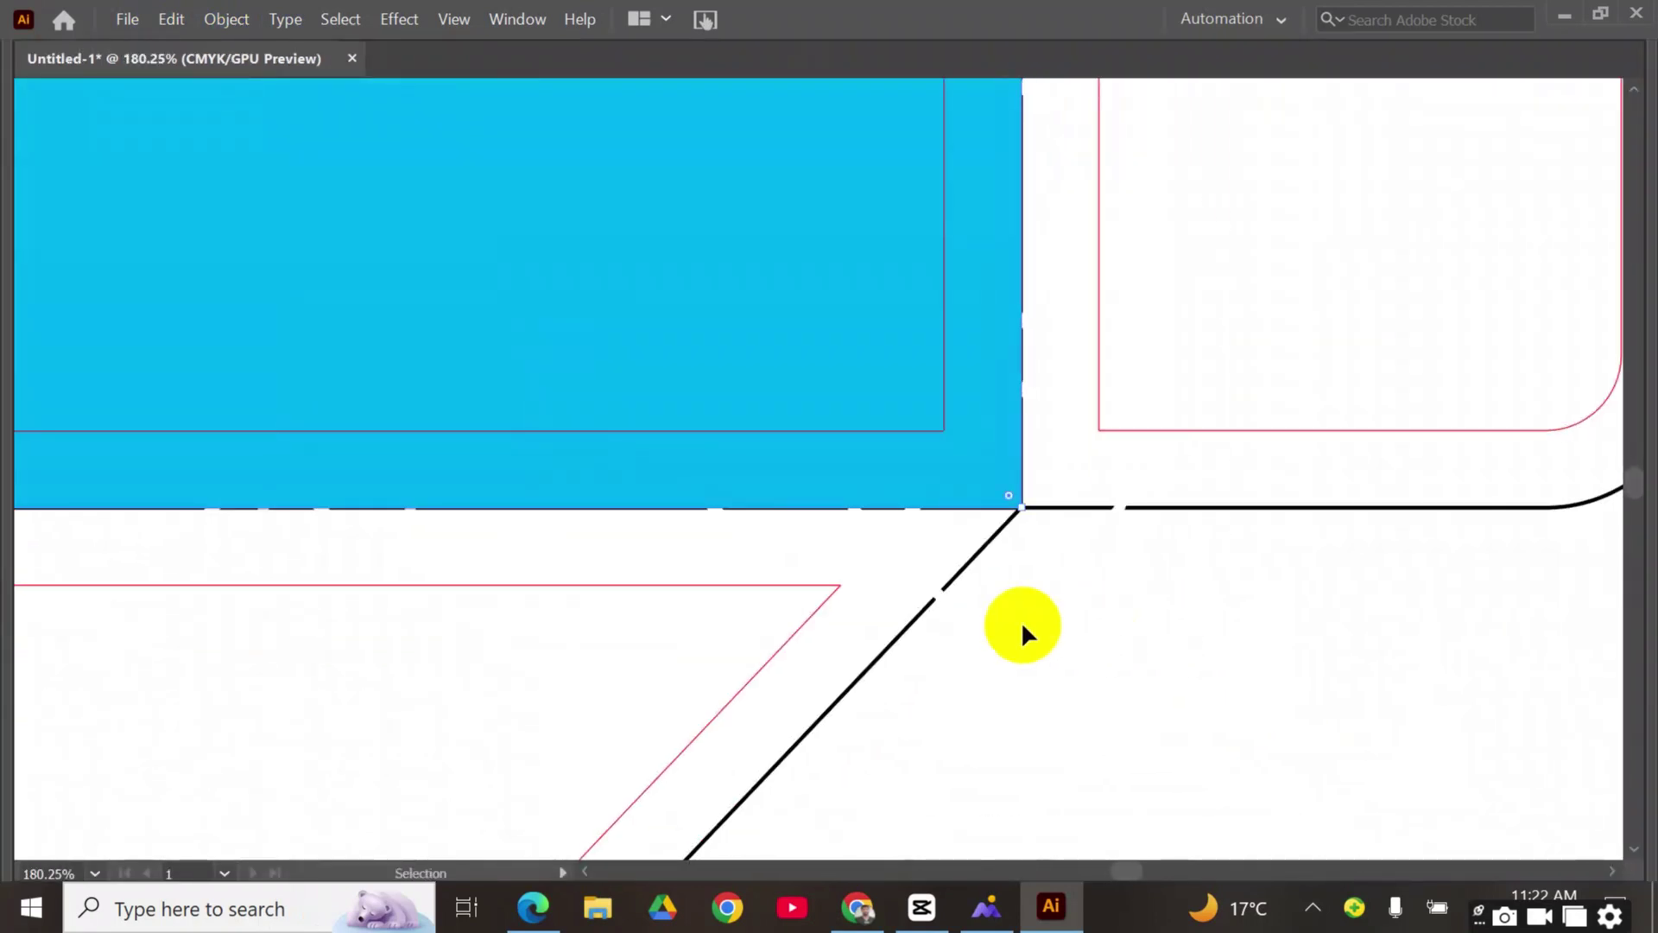
pyautogui.click(940, 603)
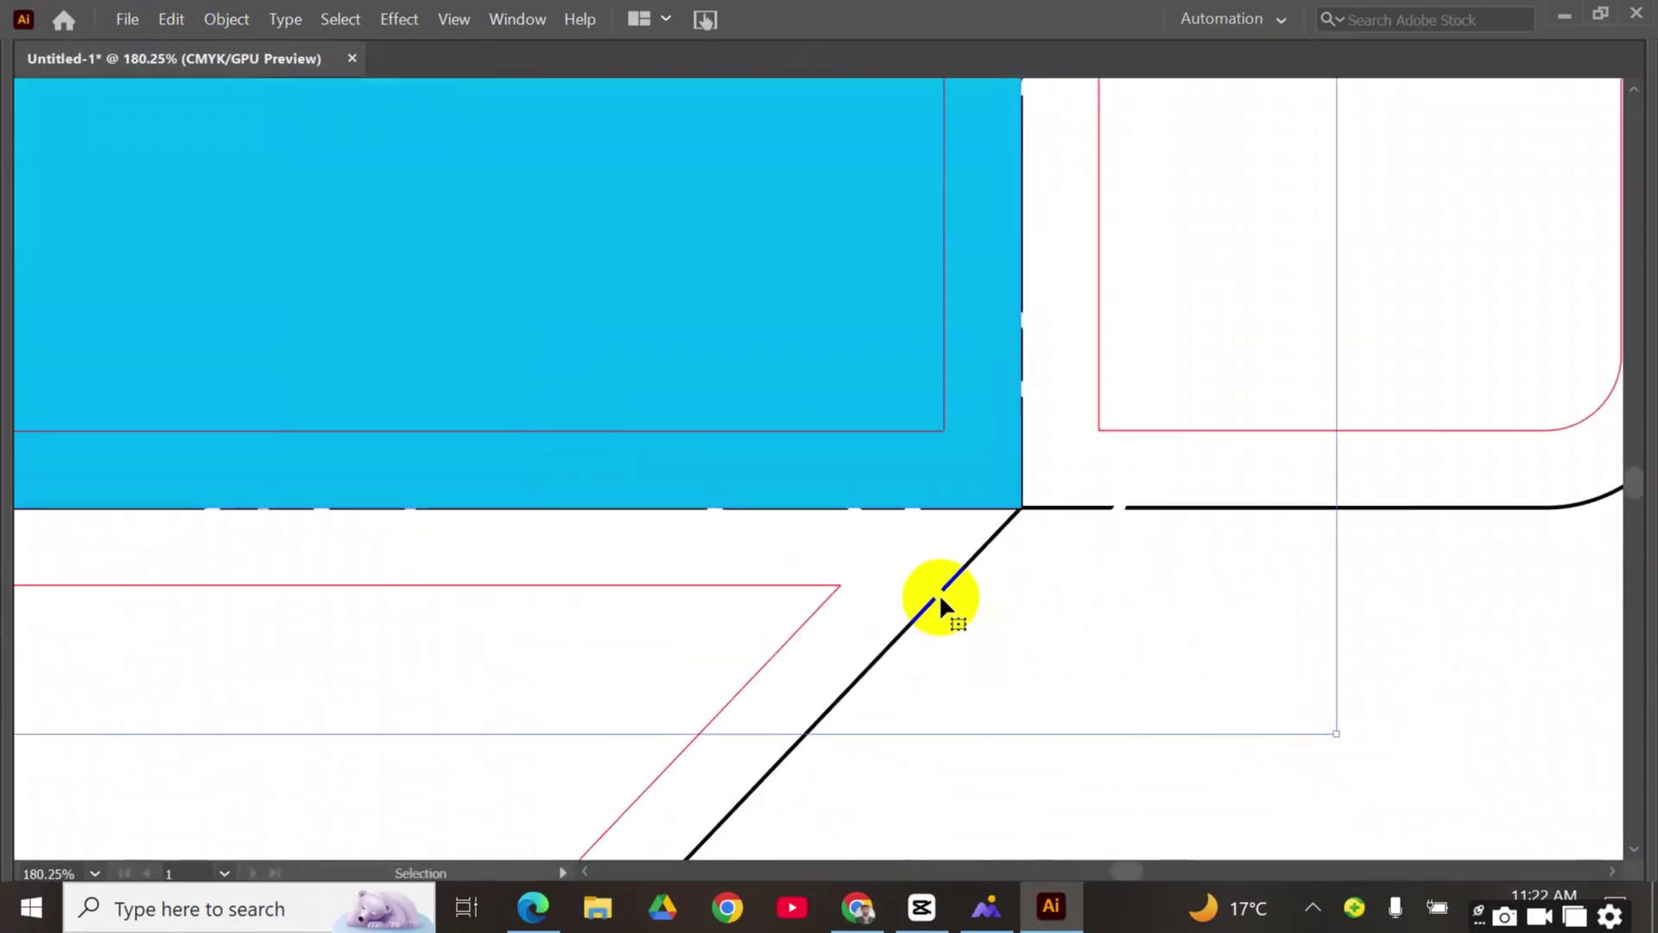
pyautogui.rightClick(979, 303)
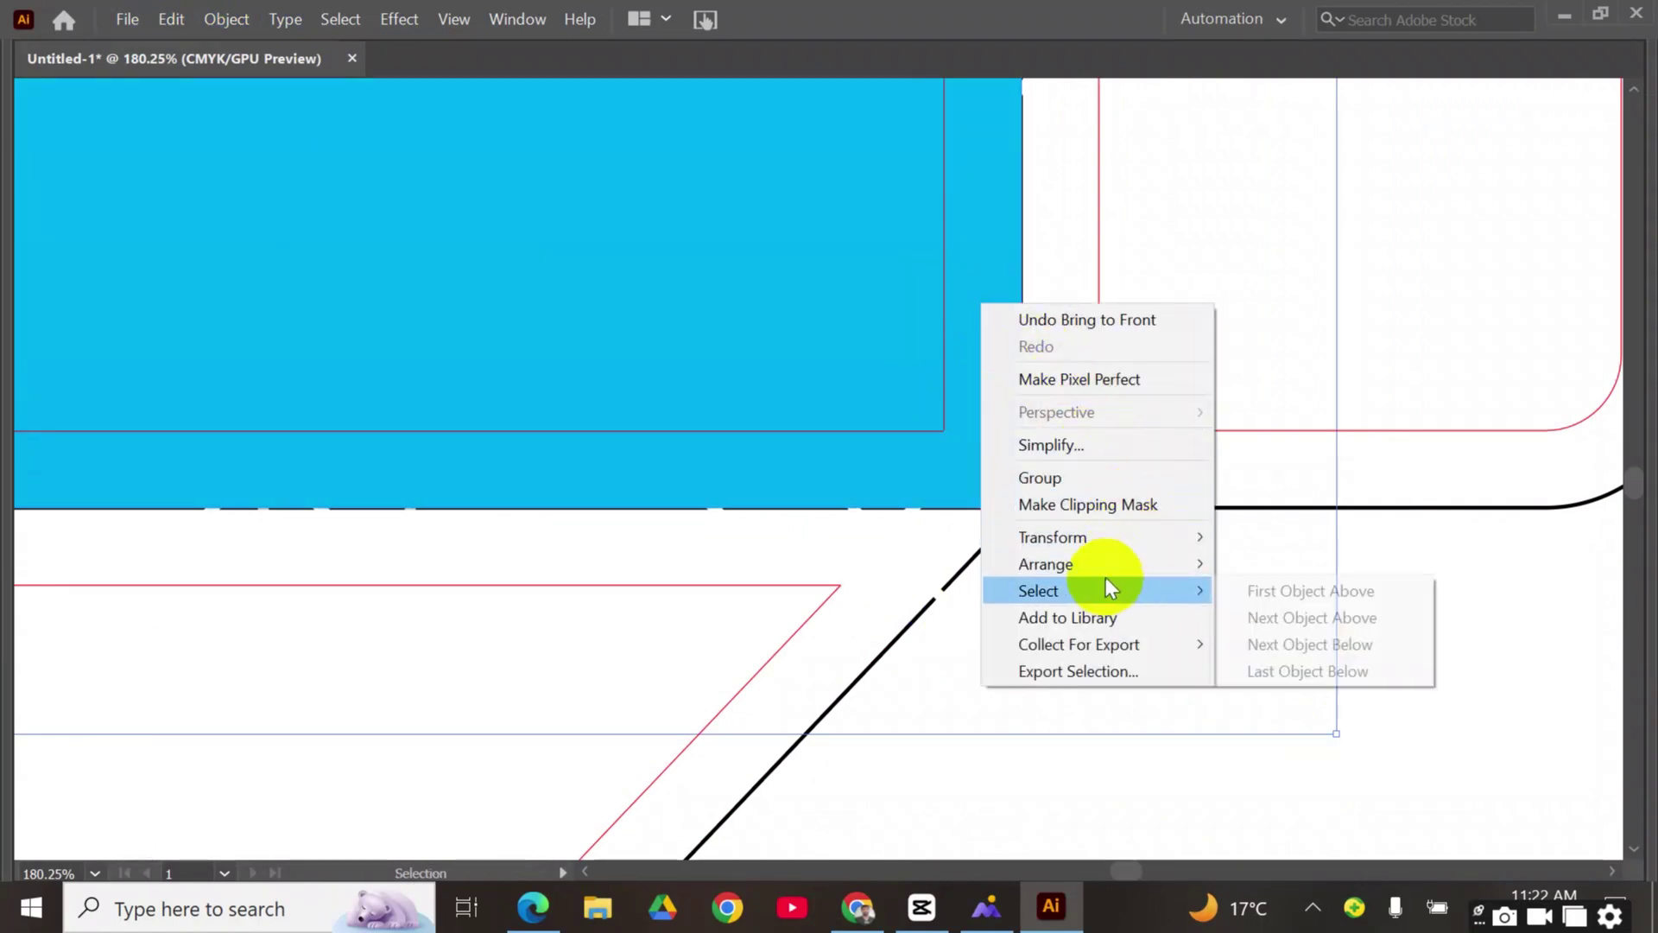
pyautogui.click(1105, 506)
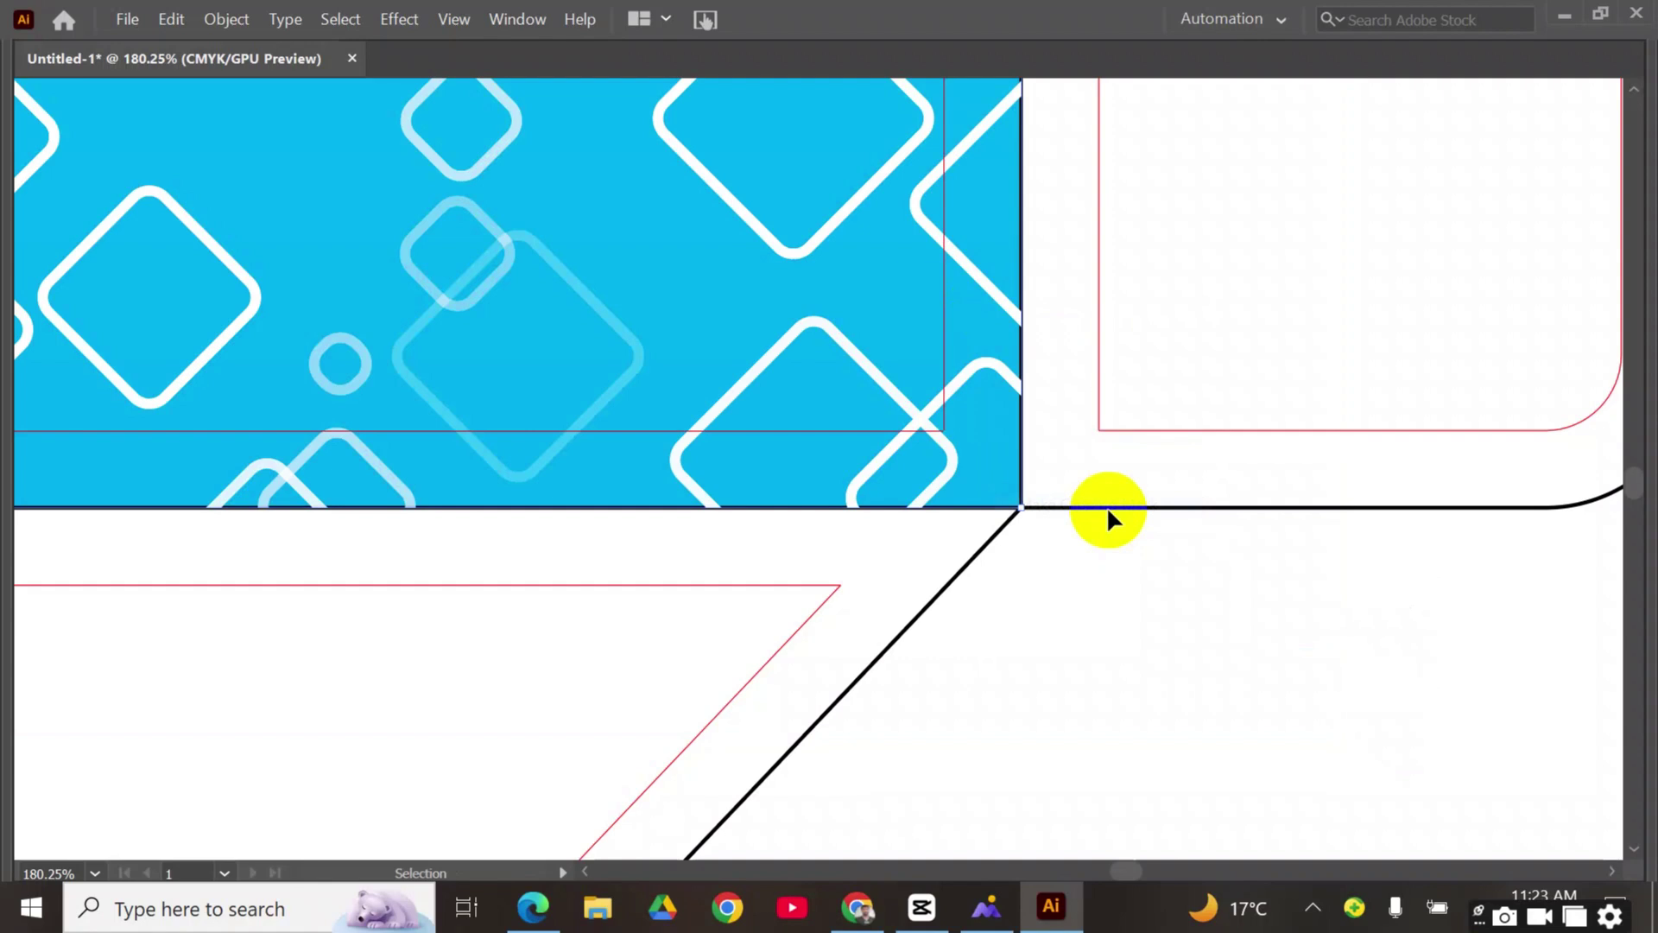
pyautogui.click(1098, 593)
# Fill the blank panel beside the diamond panel with a black-to-light-blue linear gradient and no stroke
pyautogui.hotkey('ctrl', '-')
pyautogui.hotkey('ctrl', '-')
pyautogui.hotkey('ctrl', '-')
pyautogui.hotkey('ctrl', '-')
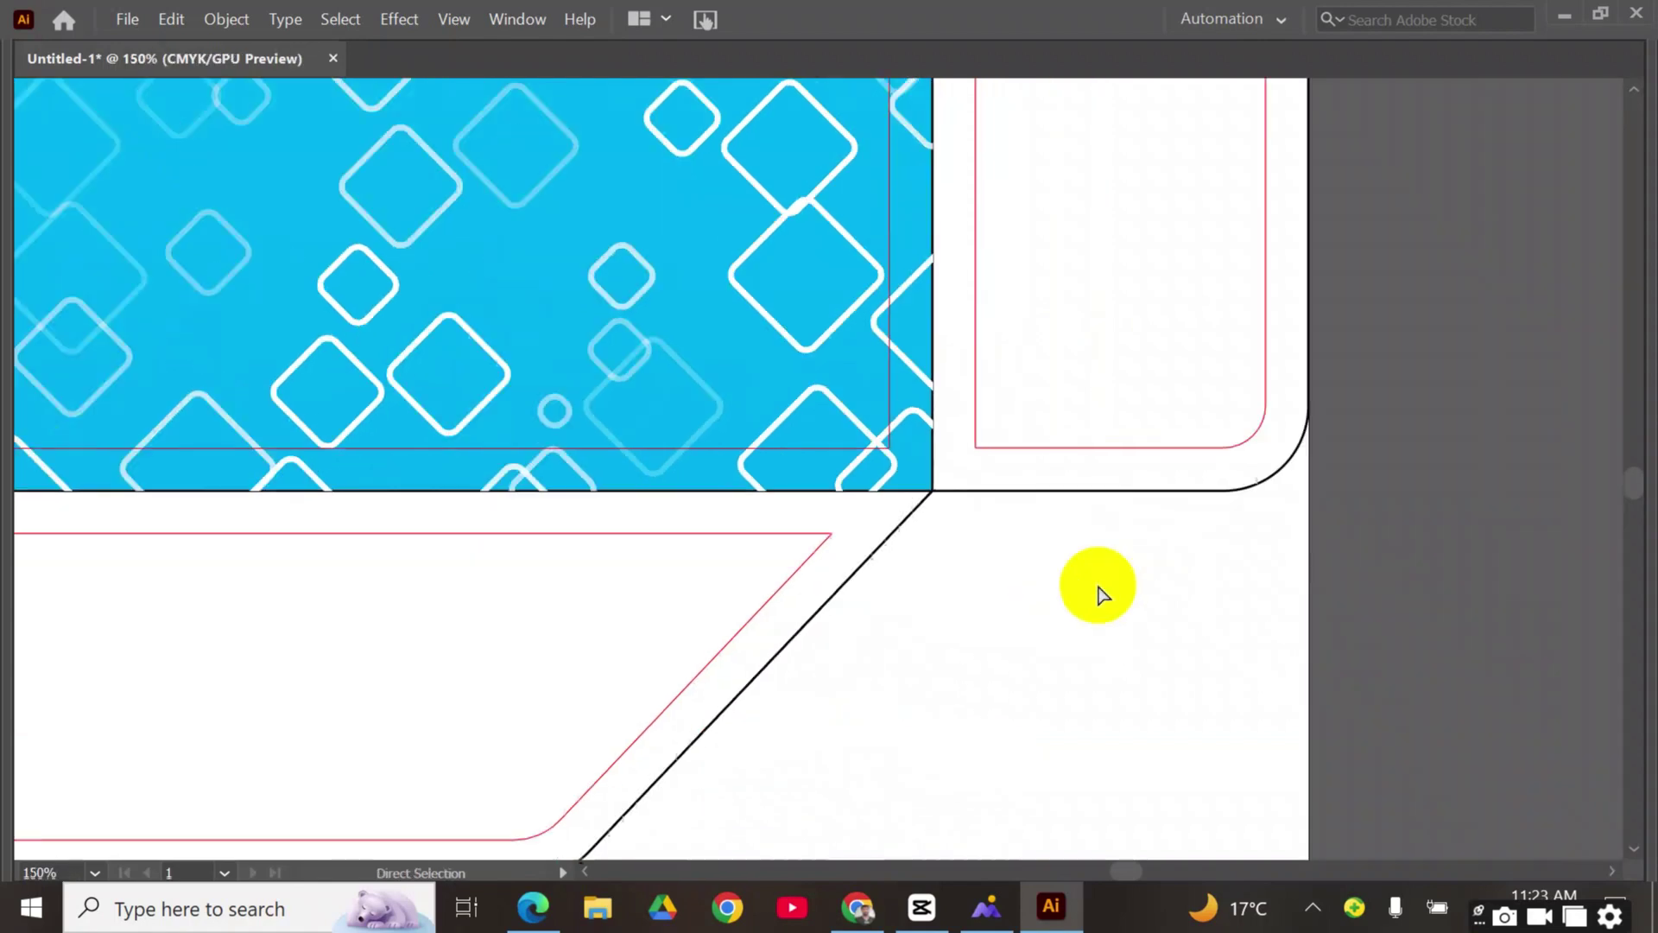
pyautogui.moveTo(752, 418); pyautogui.dragTo(909, 678)
pyautogui.moveTo(889, 500); pyautogui.dragTo(882, 581)
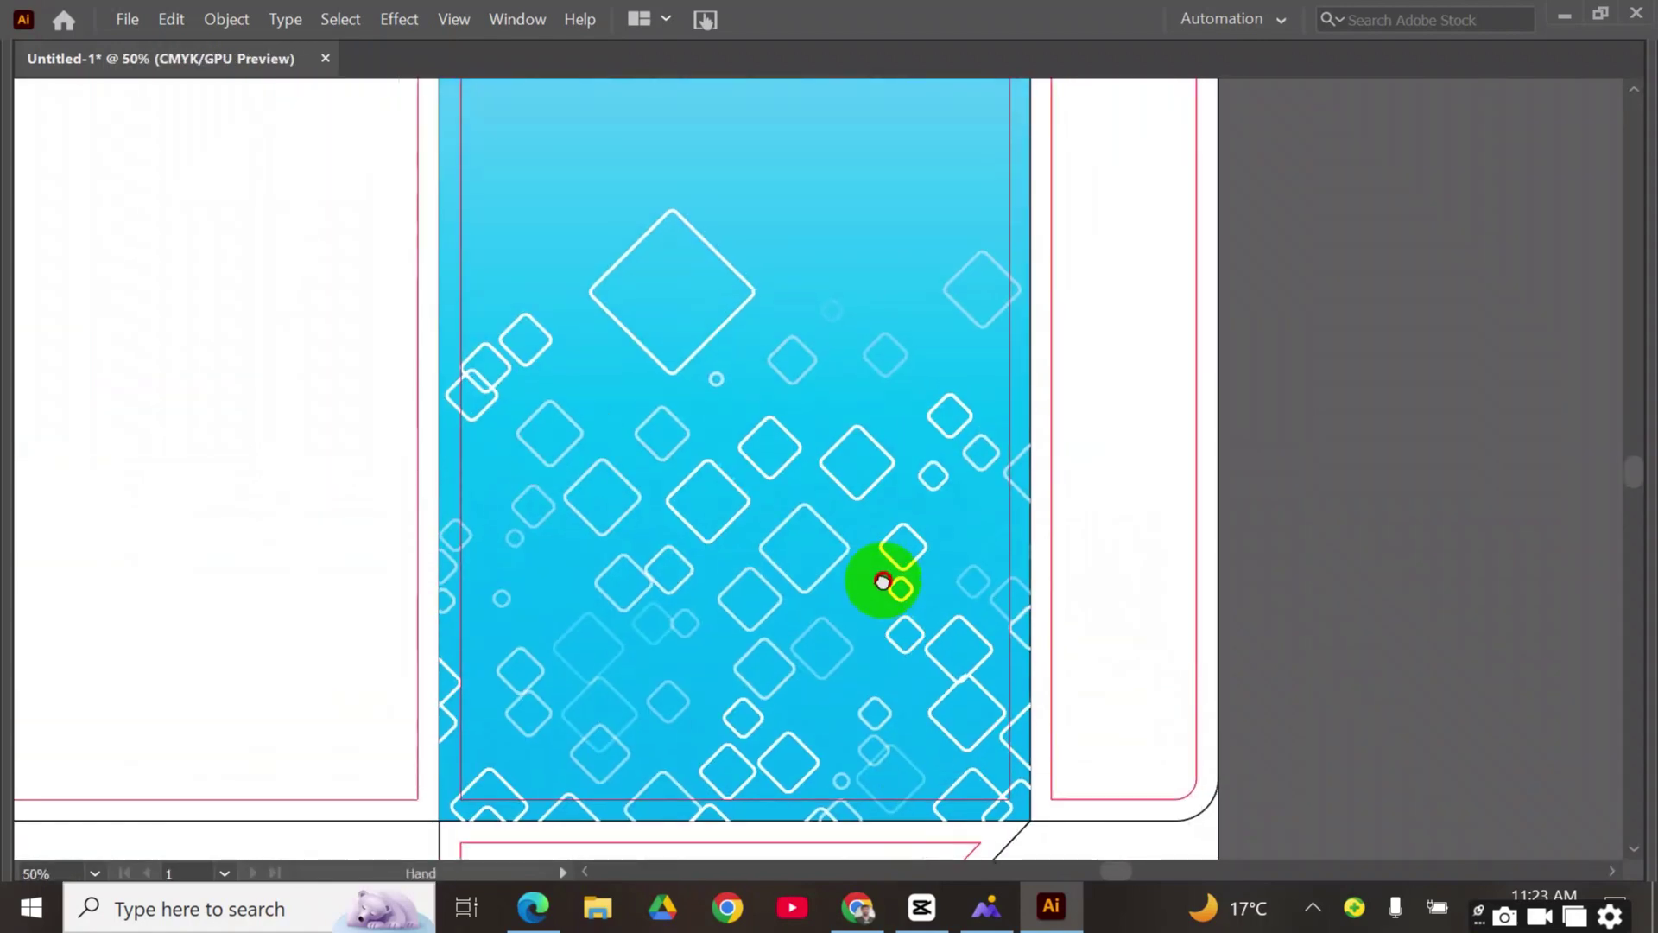
pyautogui.moveTo(834, 480); pyautogui.dragTo(991, 574)
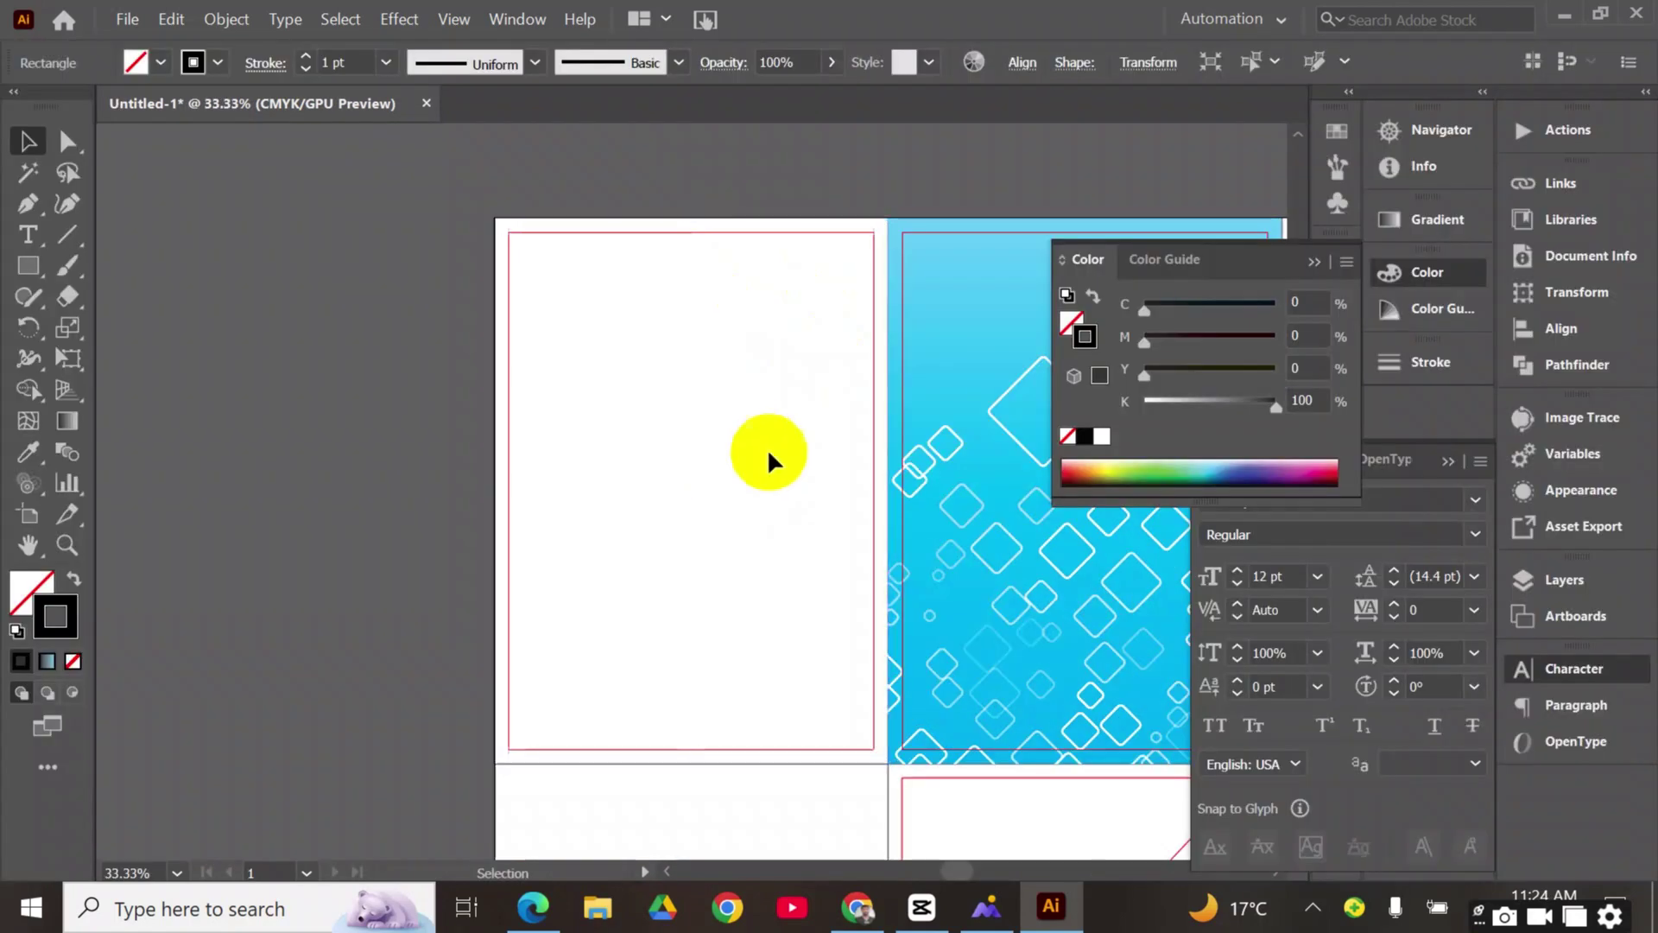
pyautogui.keyDown('ctrl'); pyautogui.click(767, 459); pyautogui.keyUp('ctrl')
pyautogui.moveTo(680, 456); pyautogui.dragTo(663, 485)
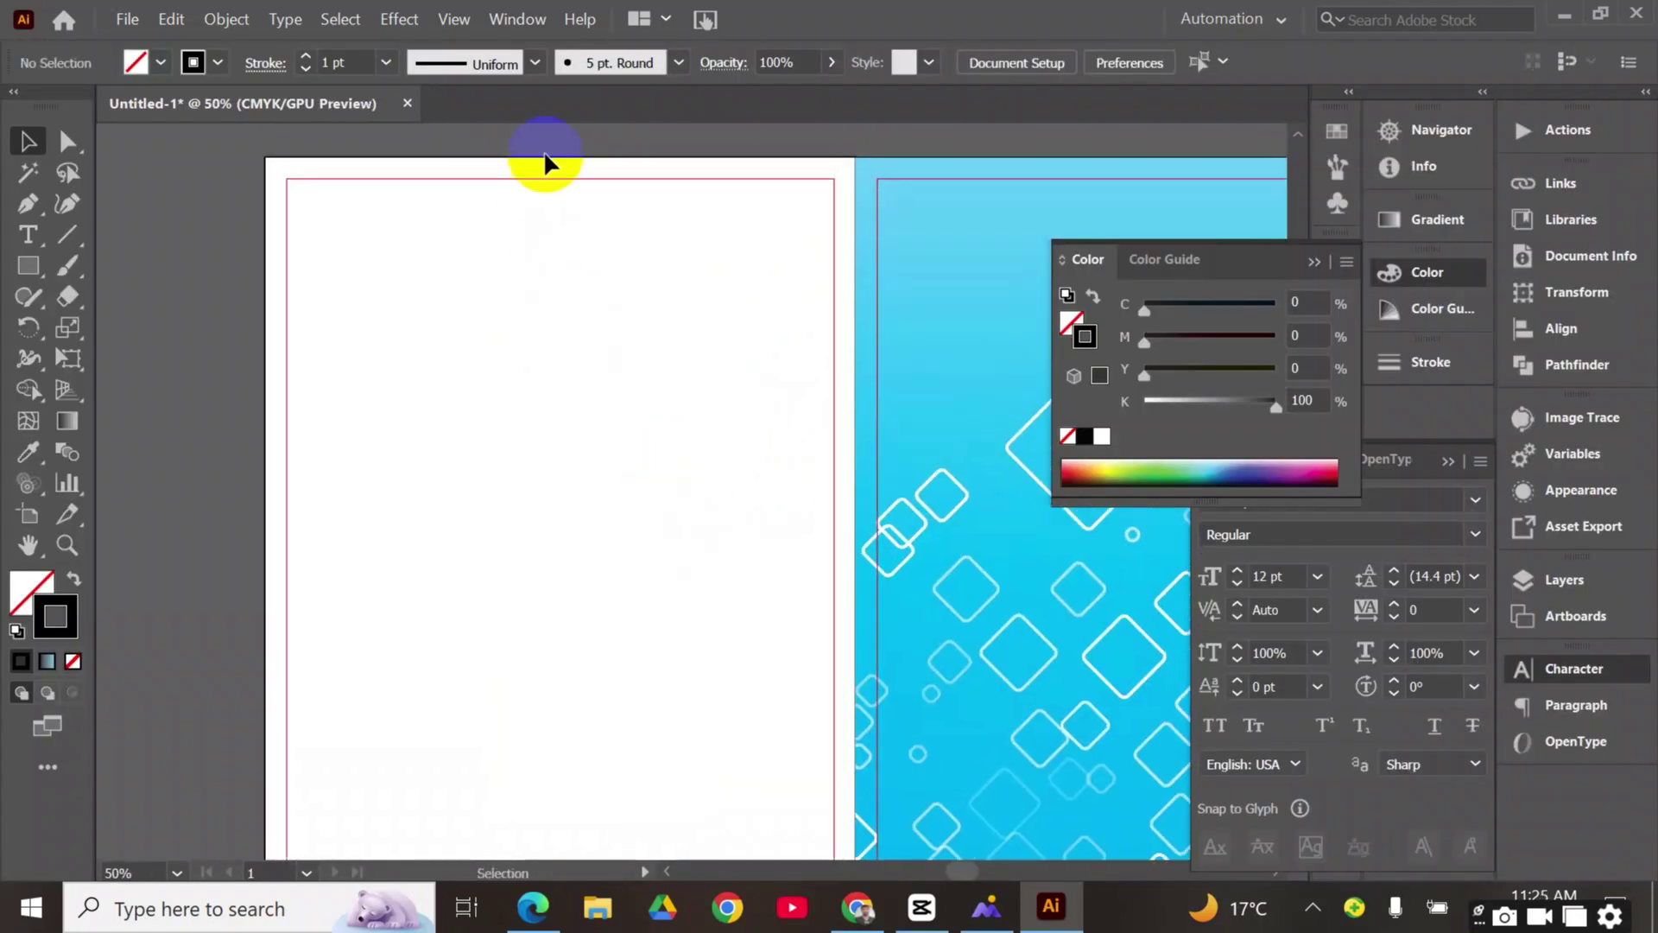
pyautogui.click(559, 166)
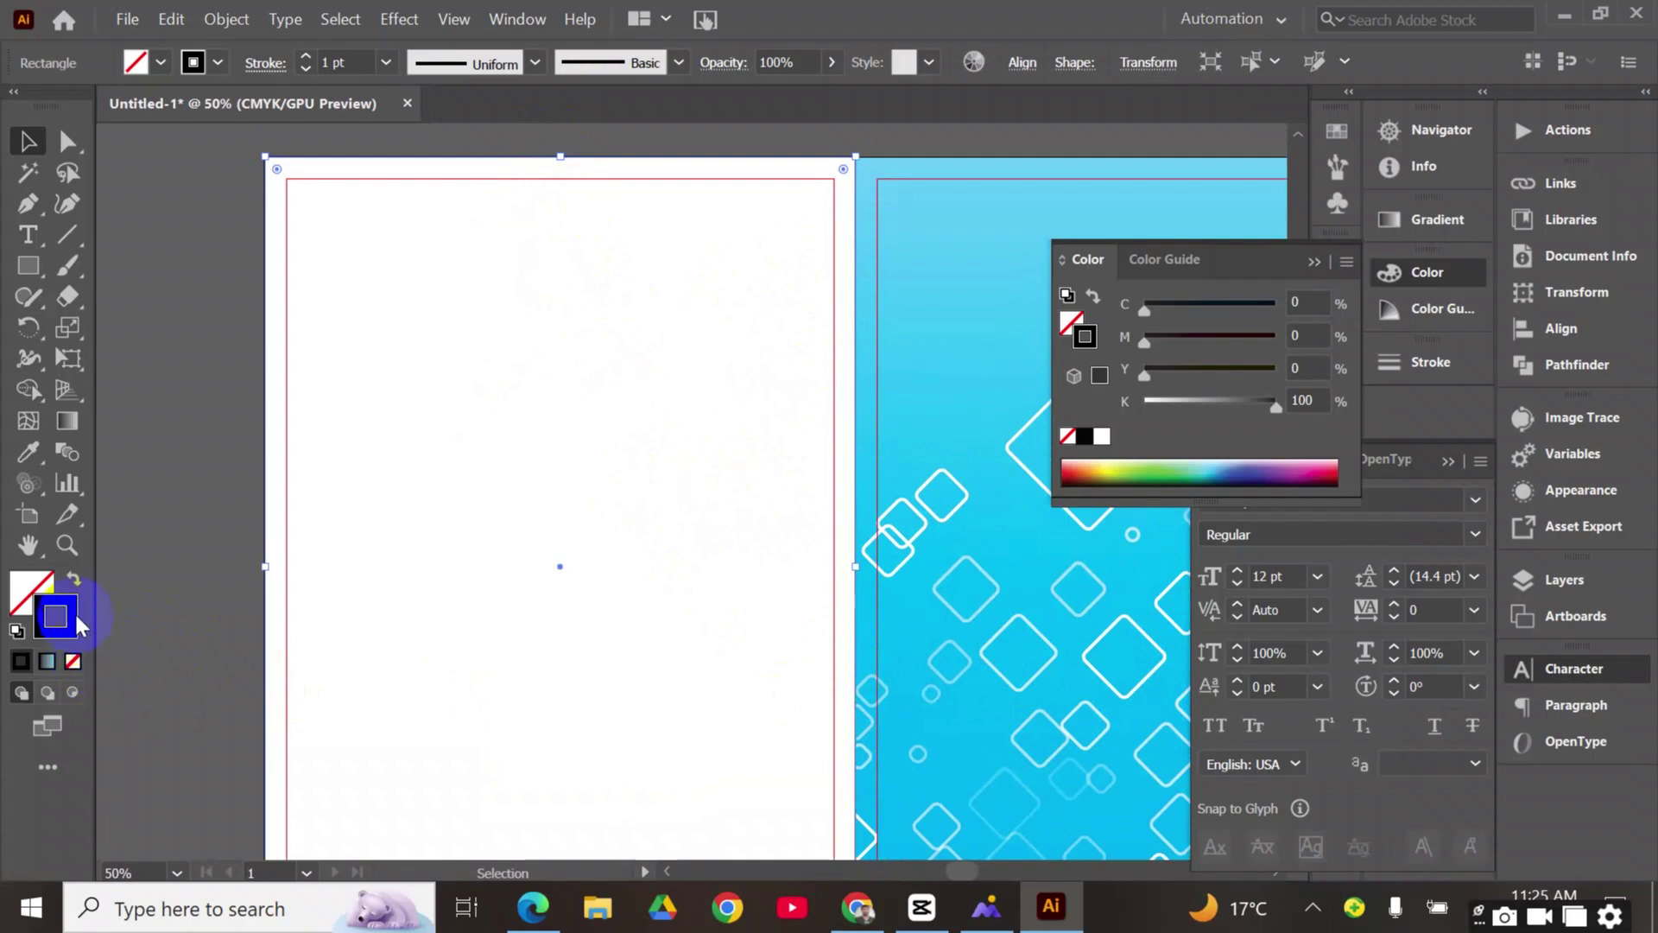
pyautogui.click(75, 582)
pyautogui.click(50, 589)
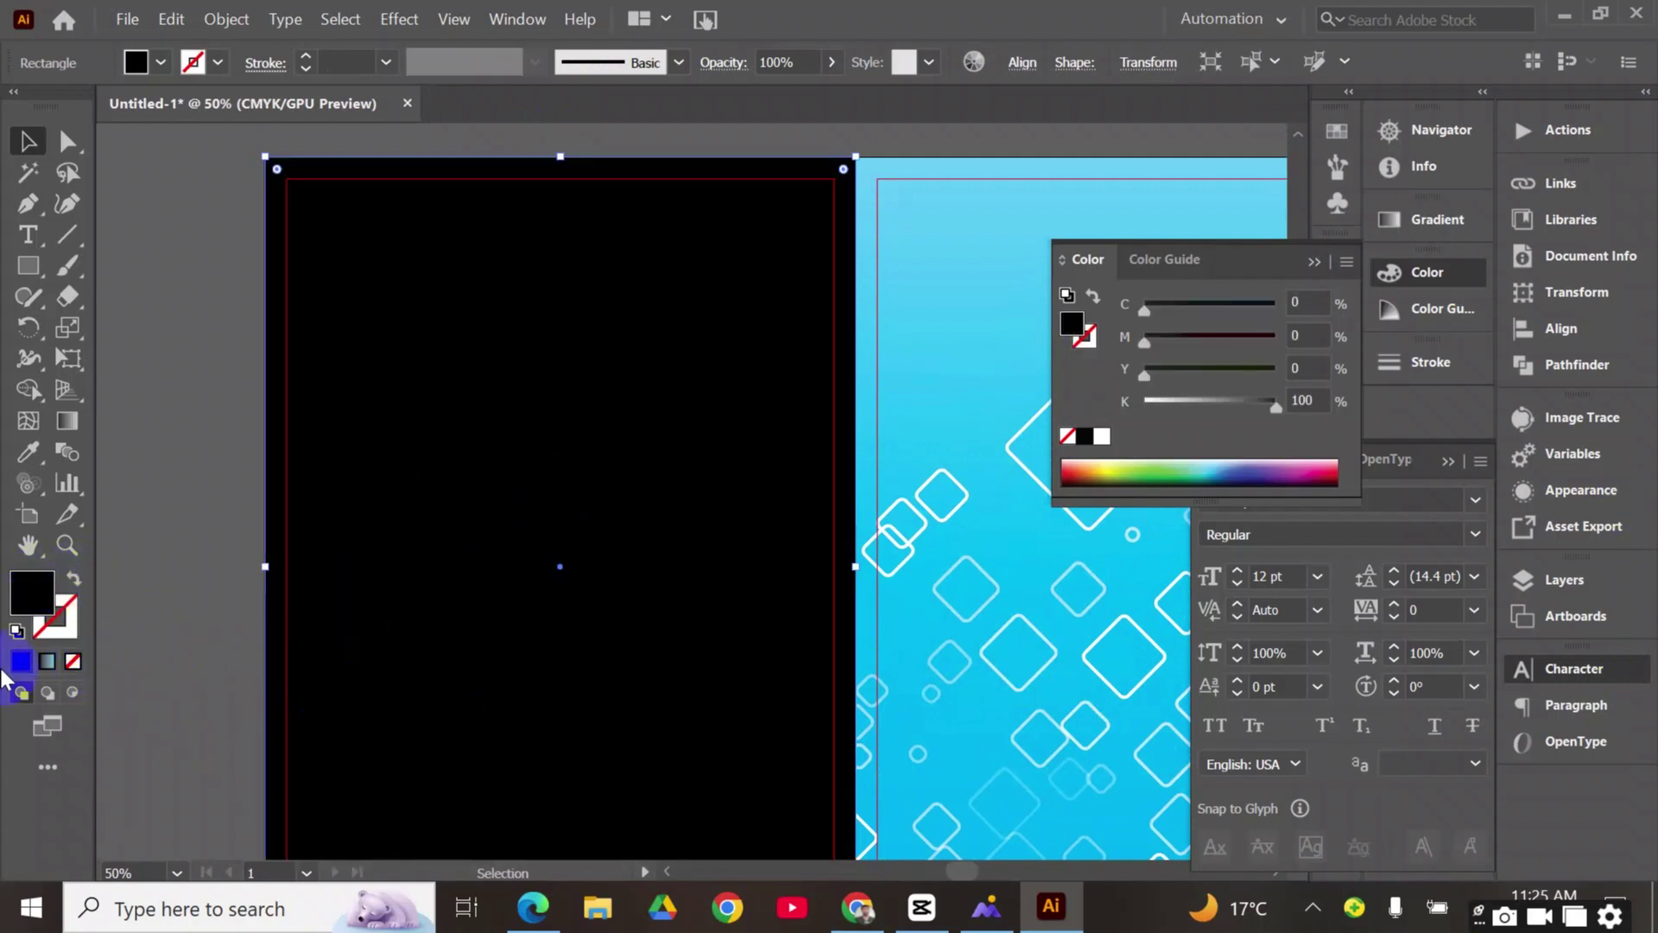
pyautogui.click(47, 660)
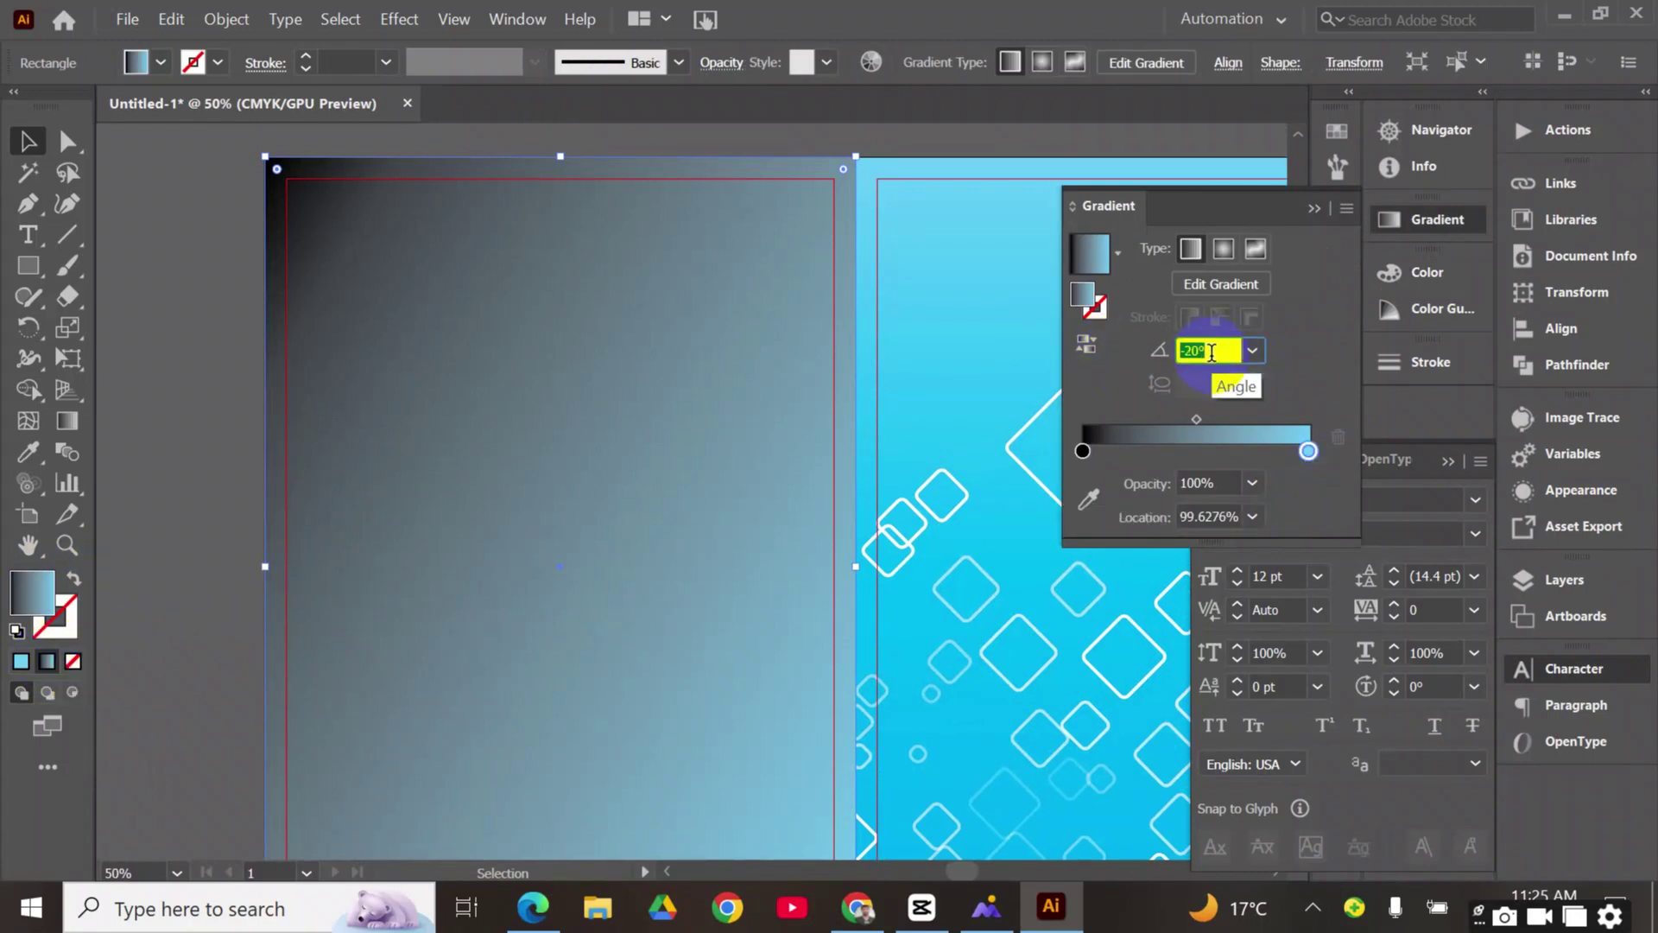
# Set the new panel's gradient angle to -90°
pyautogui.scroll(3, 1213, 349)
pyautogui.scroll(-2, 1212, 352)
pyautogui.scroll(-8, 1212, 351)
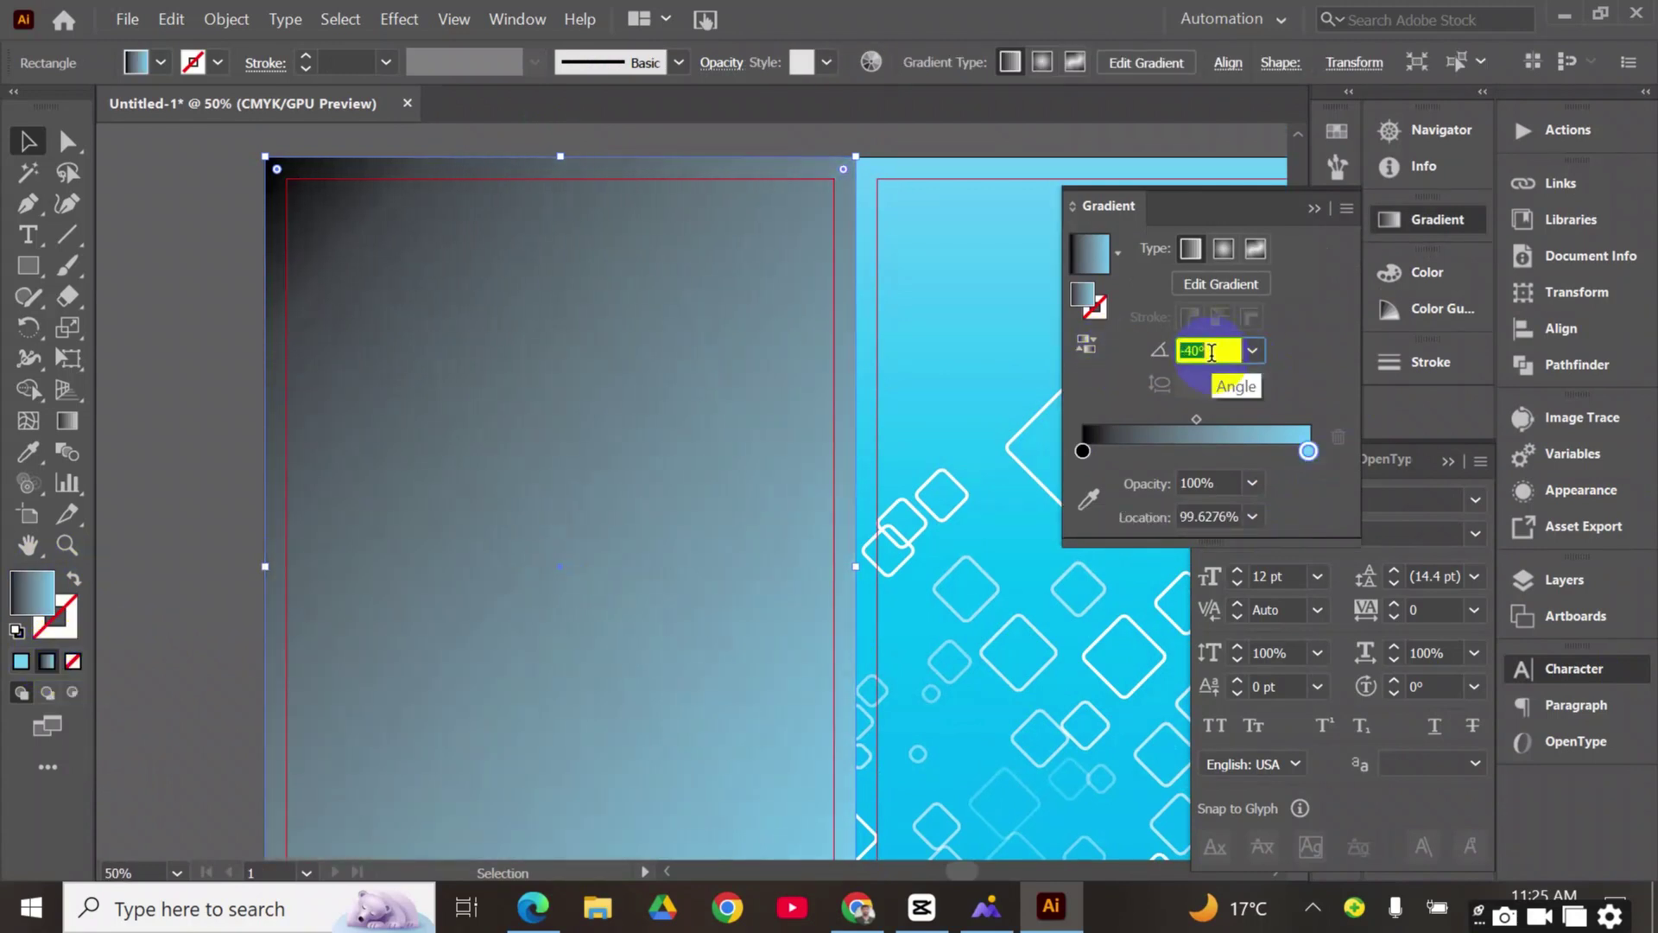
pyautogui.scroll(1, 1212, 351)
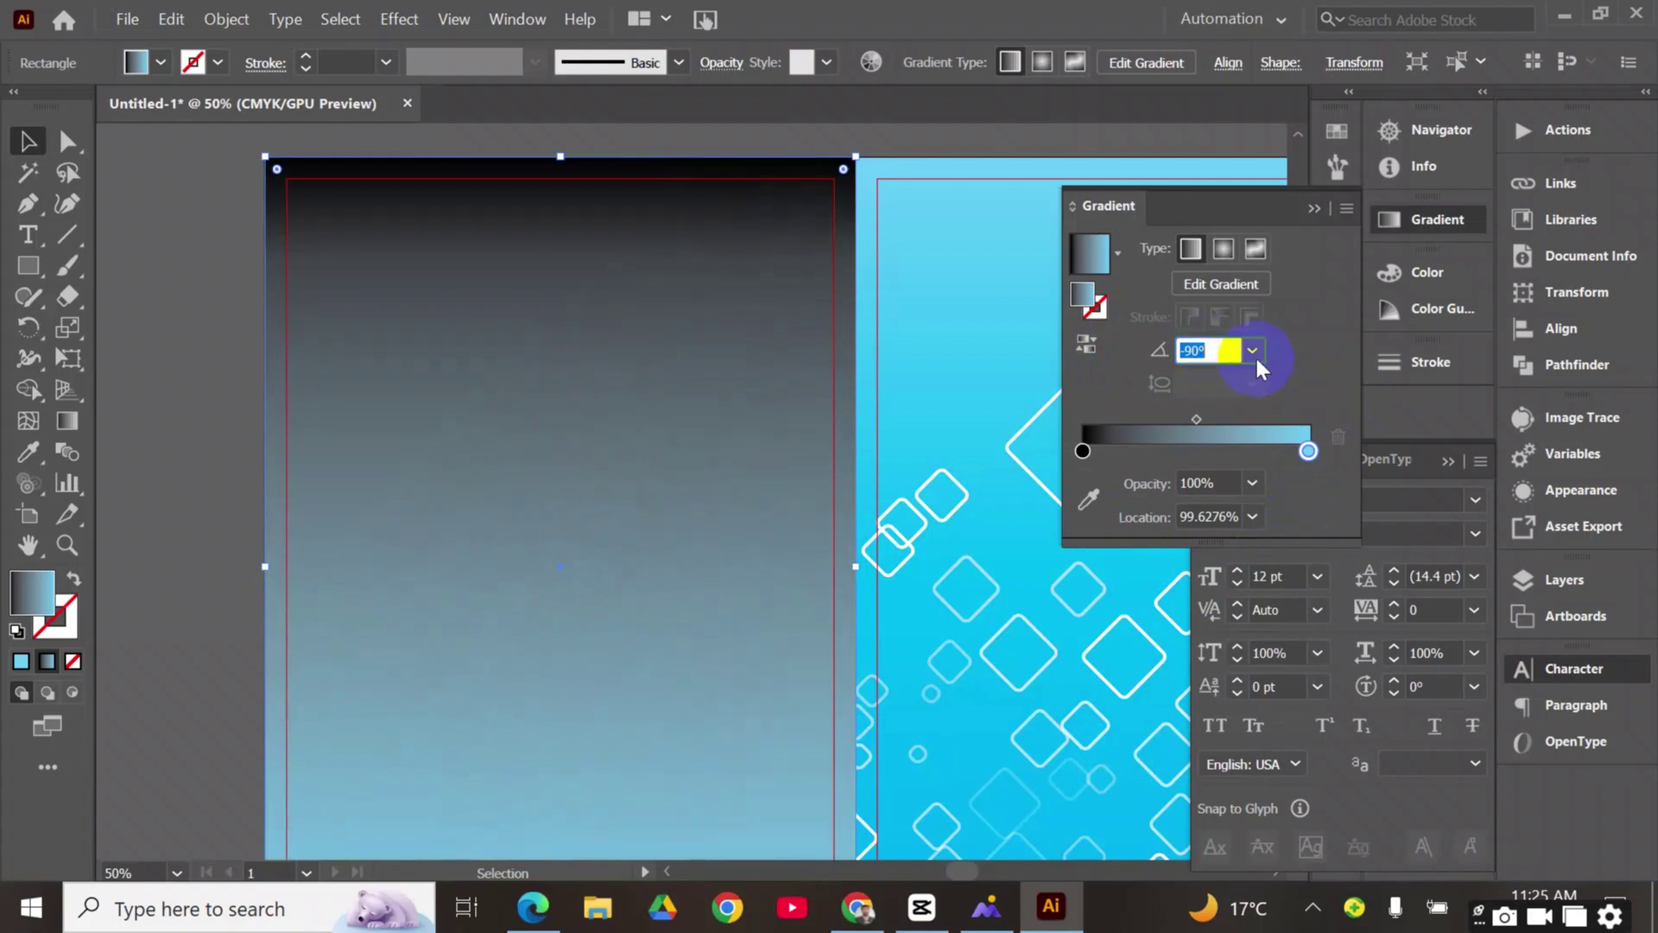
# Recolour the gradient's black stop to C 100, M 0, Y 0, K 0 and deselect the panel
pyautogui.click(1083, 452)
pyautogui.doubleClick(1083, 452)
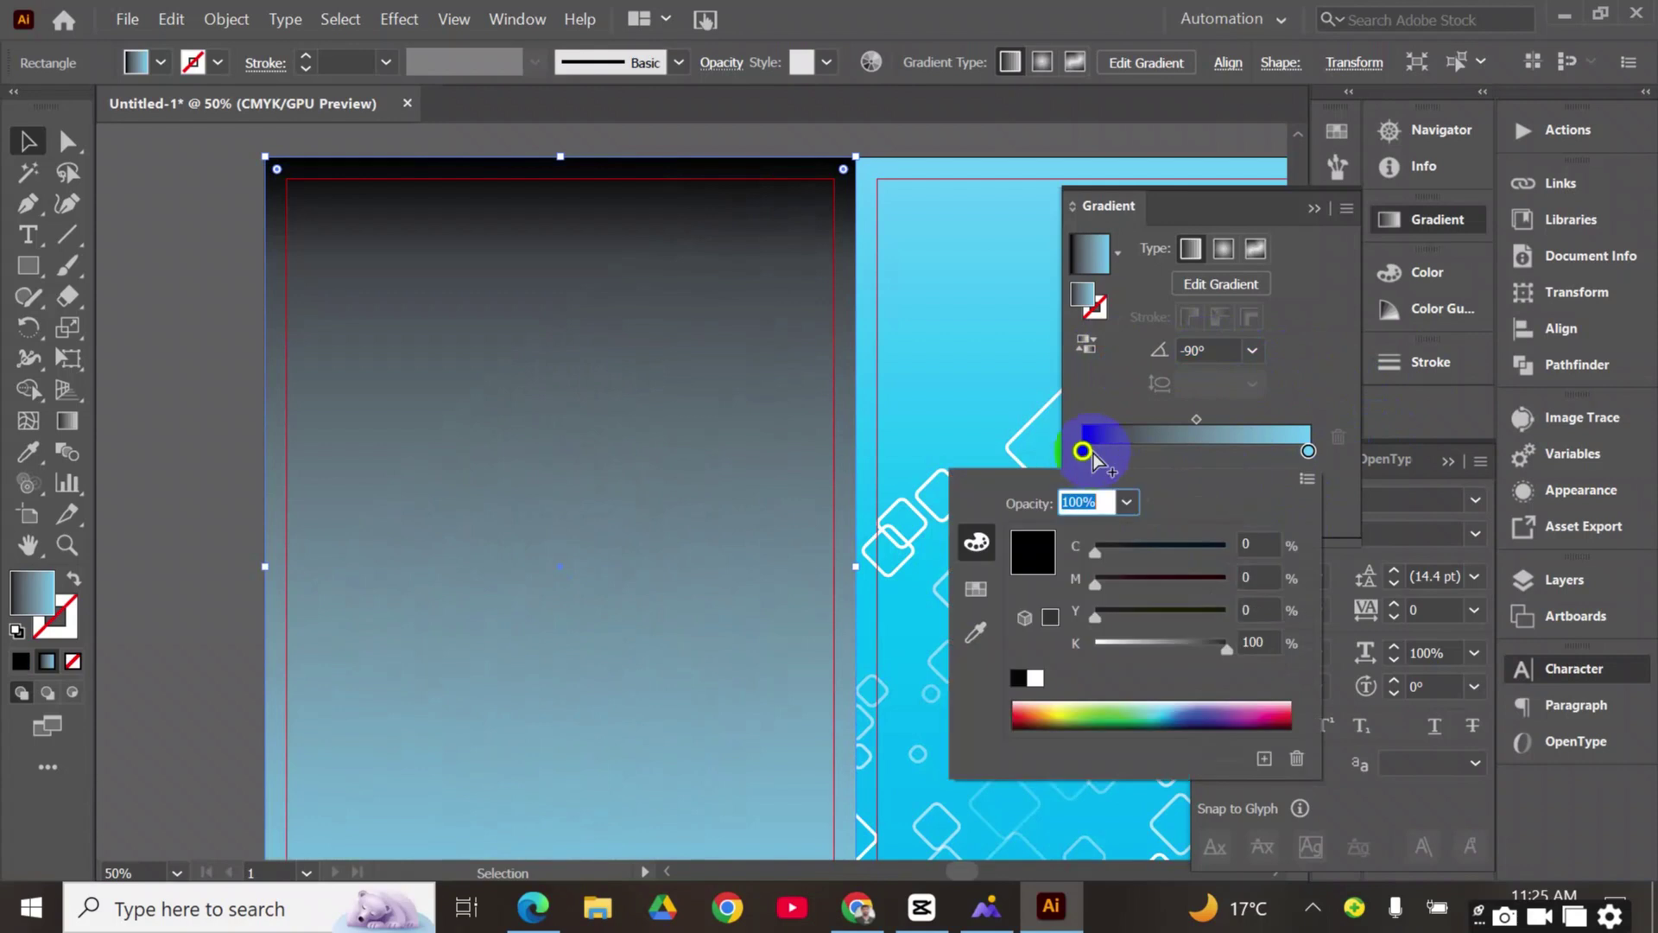
pyautogui.moveTo(1227, 658); pyautogui.dragTo(993, 658)
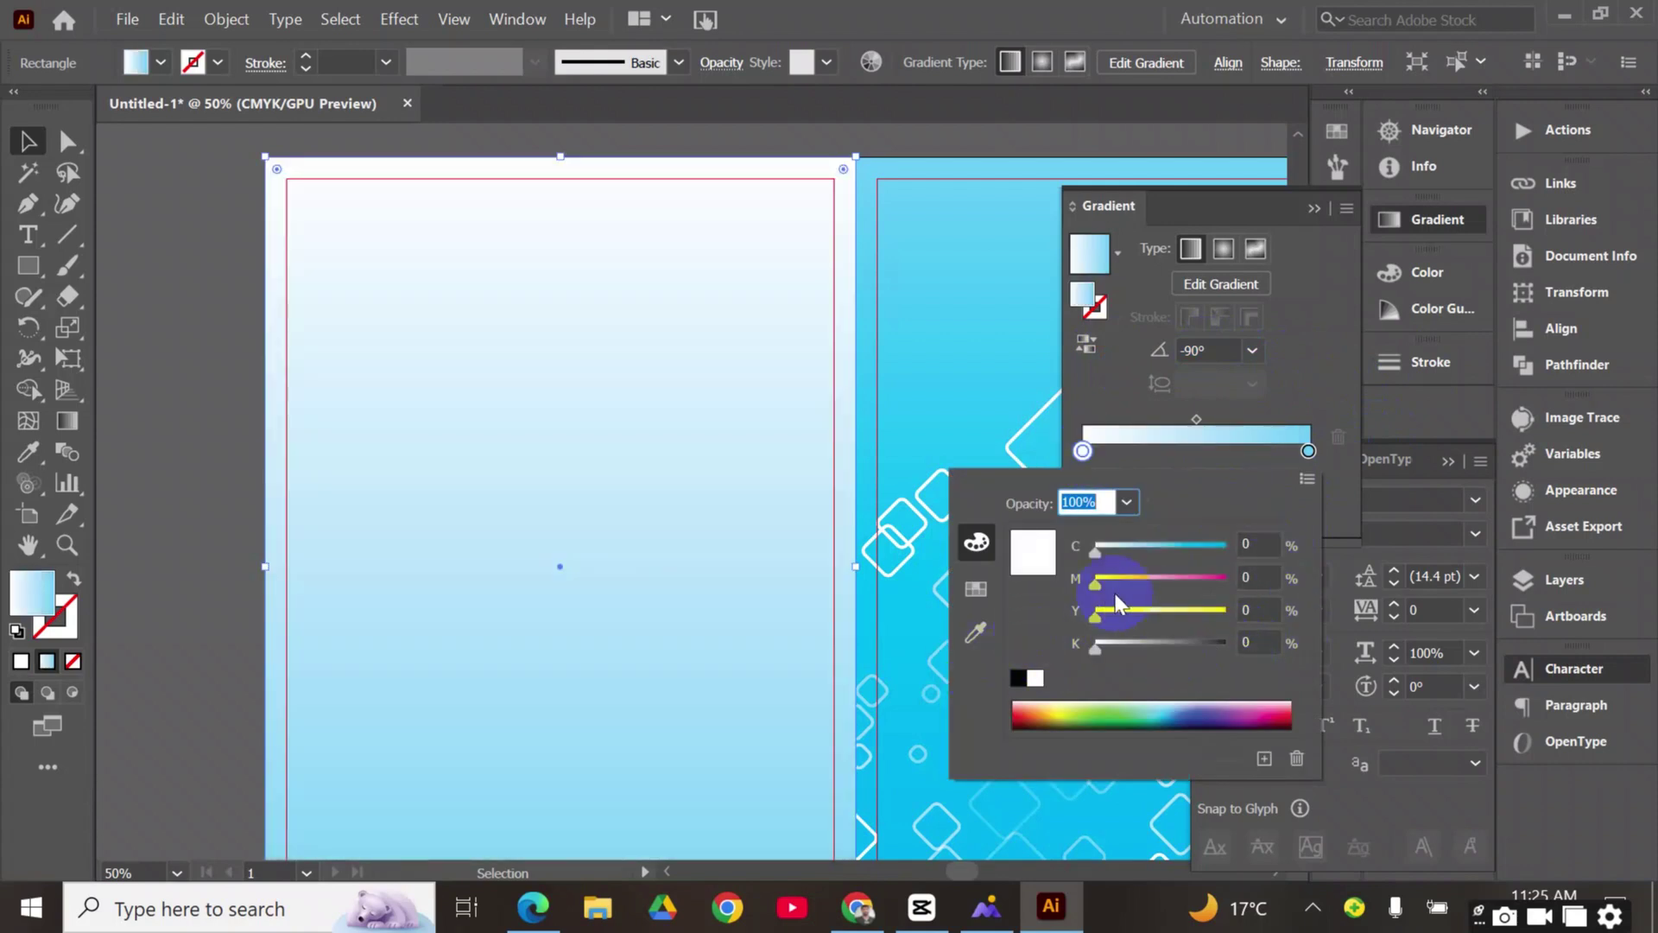
pyautogui.moveTo(1149, 546); pyautogui.dragTo(1484, 561)
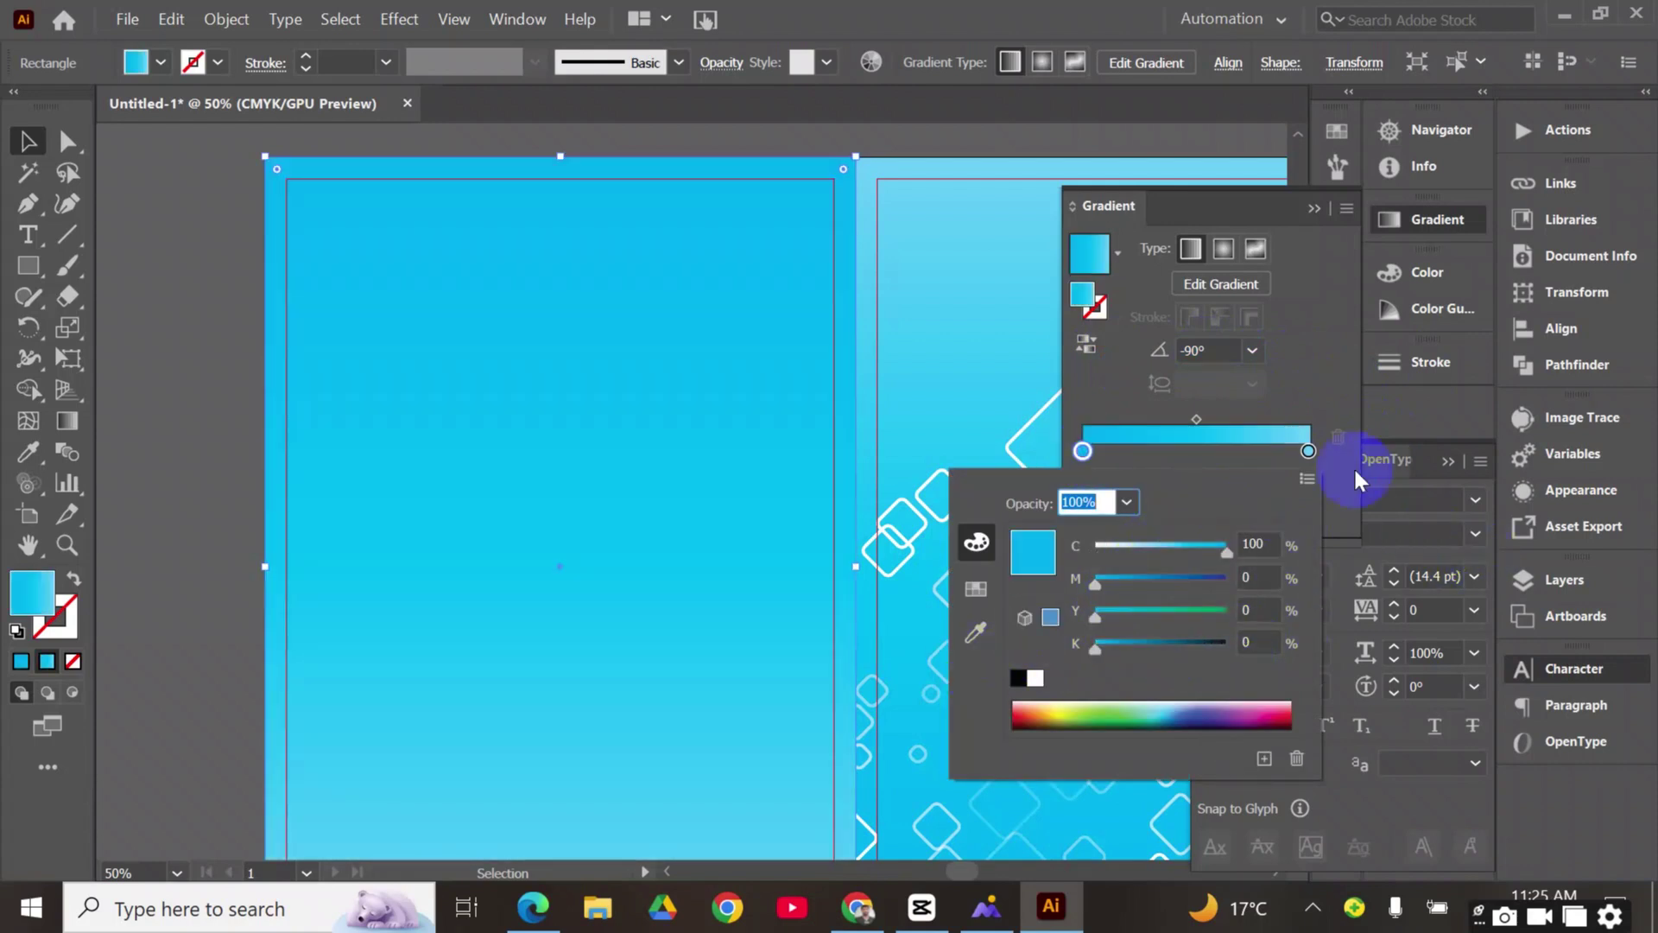
pyautogui.click(1309, 453)
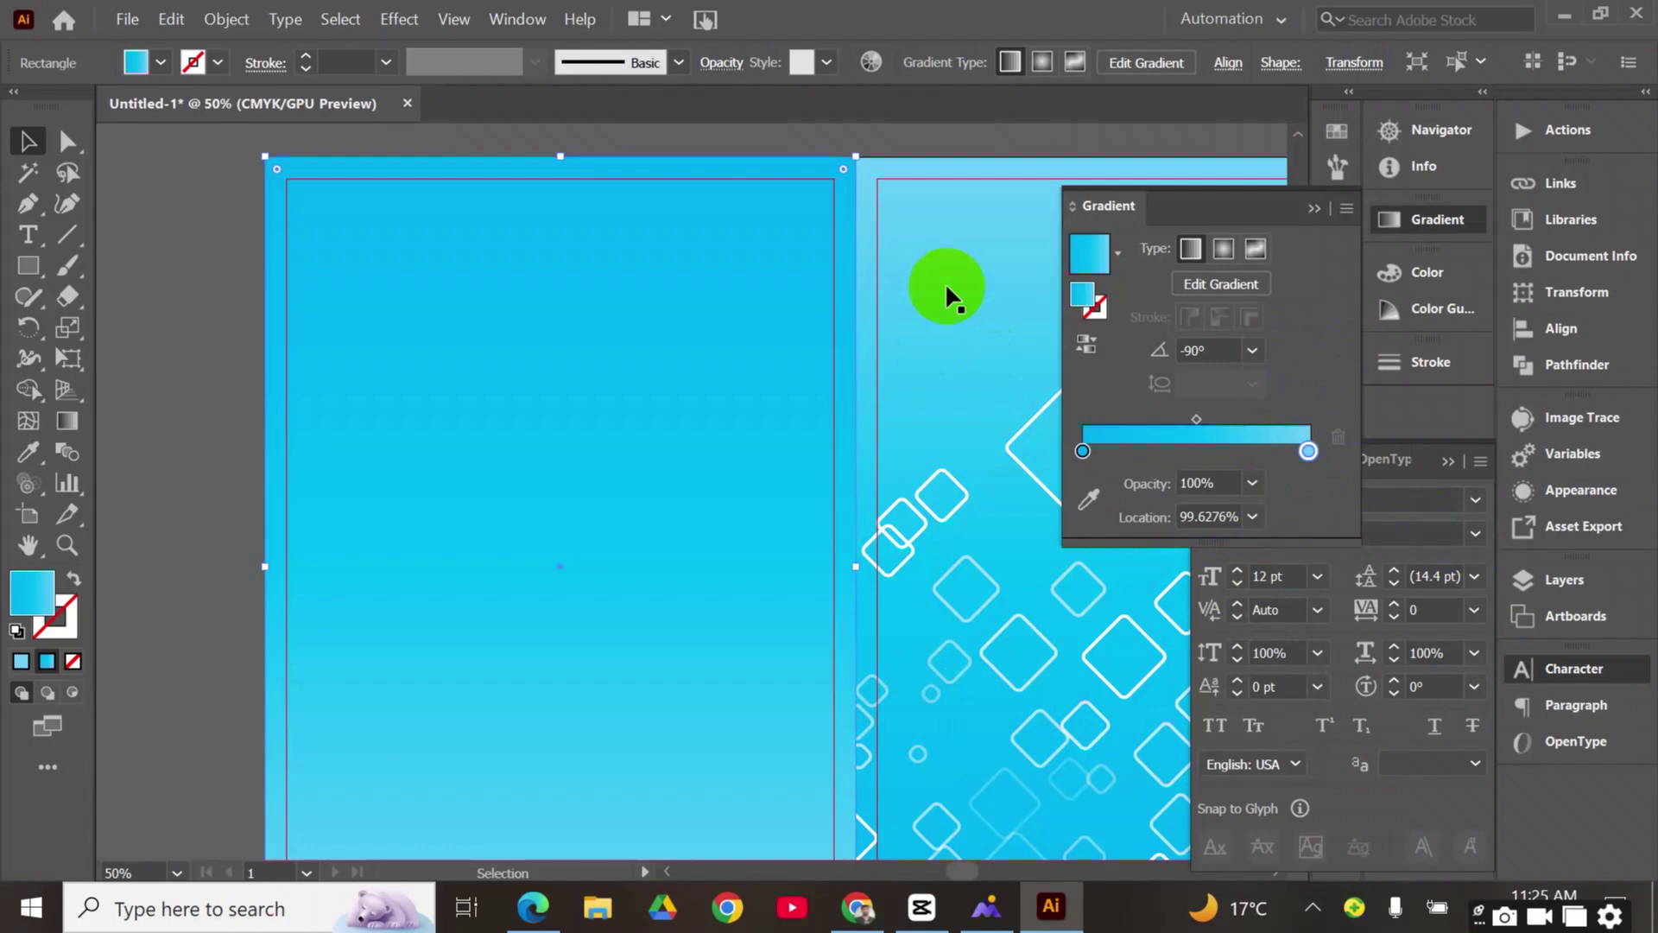
pyautogui.click(912, 133)
# Lock the new plain gradient panel
pyautogui.press('Tab')
pyautogui.scroll(-6, 1008, 409)
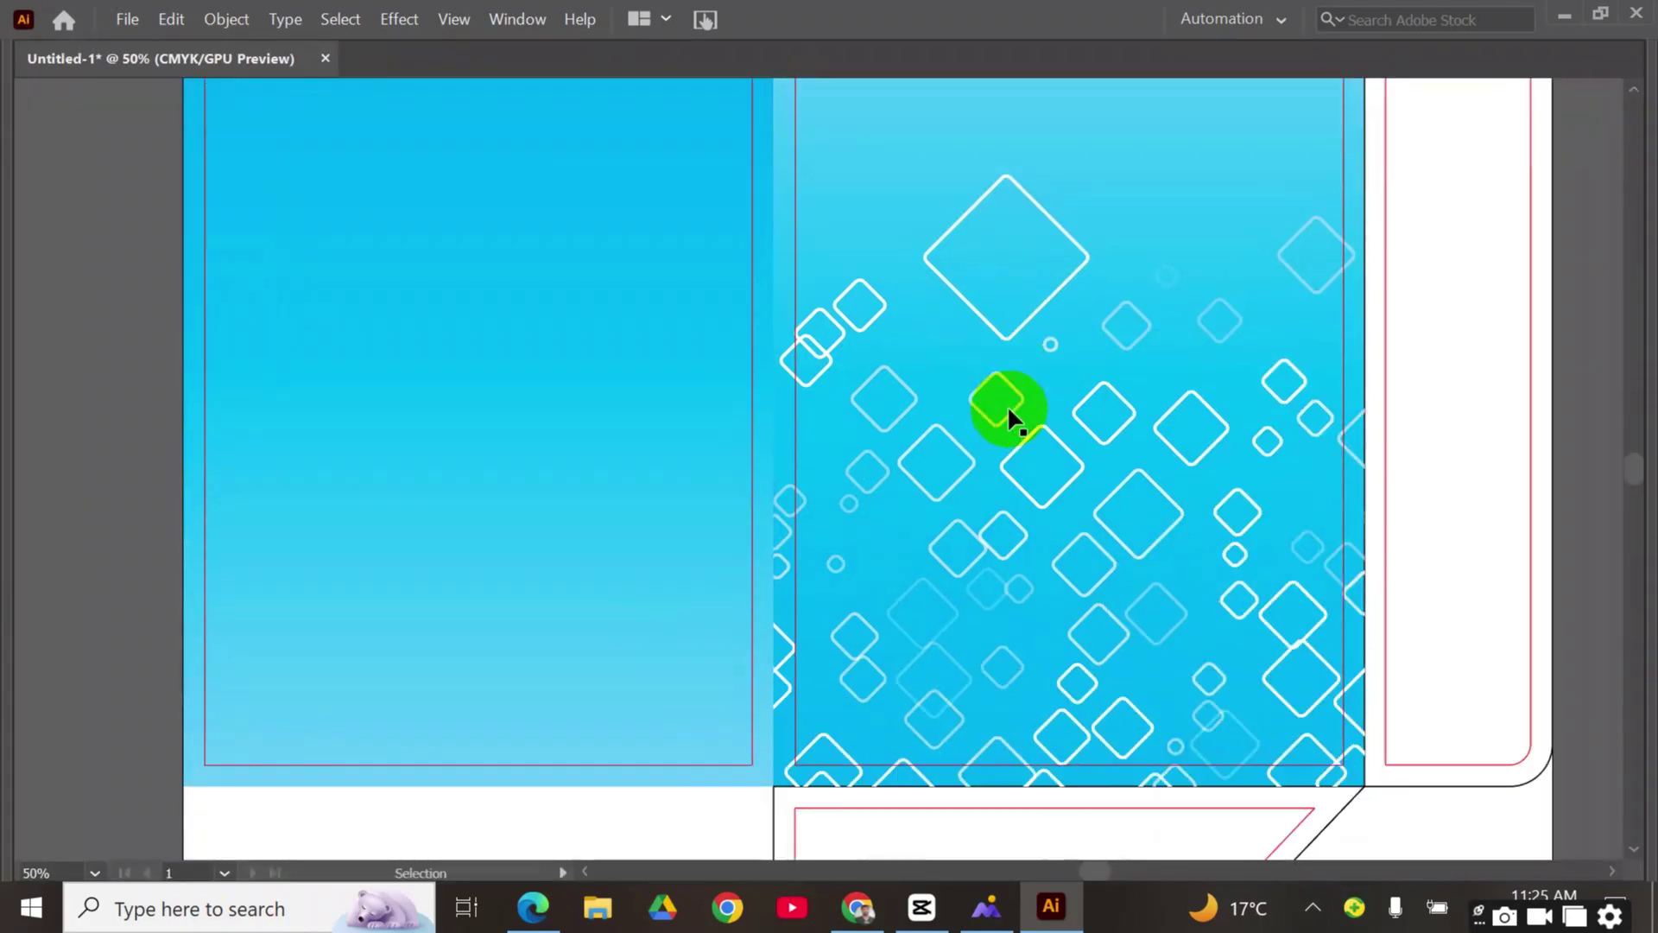
pyautogui.scroll(4, 1009, 409)
pyautogui.scroll(3, 1009, 410)
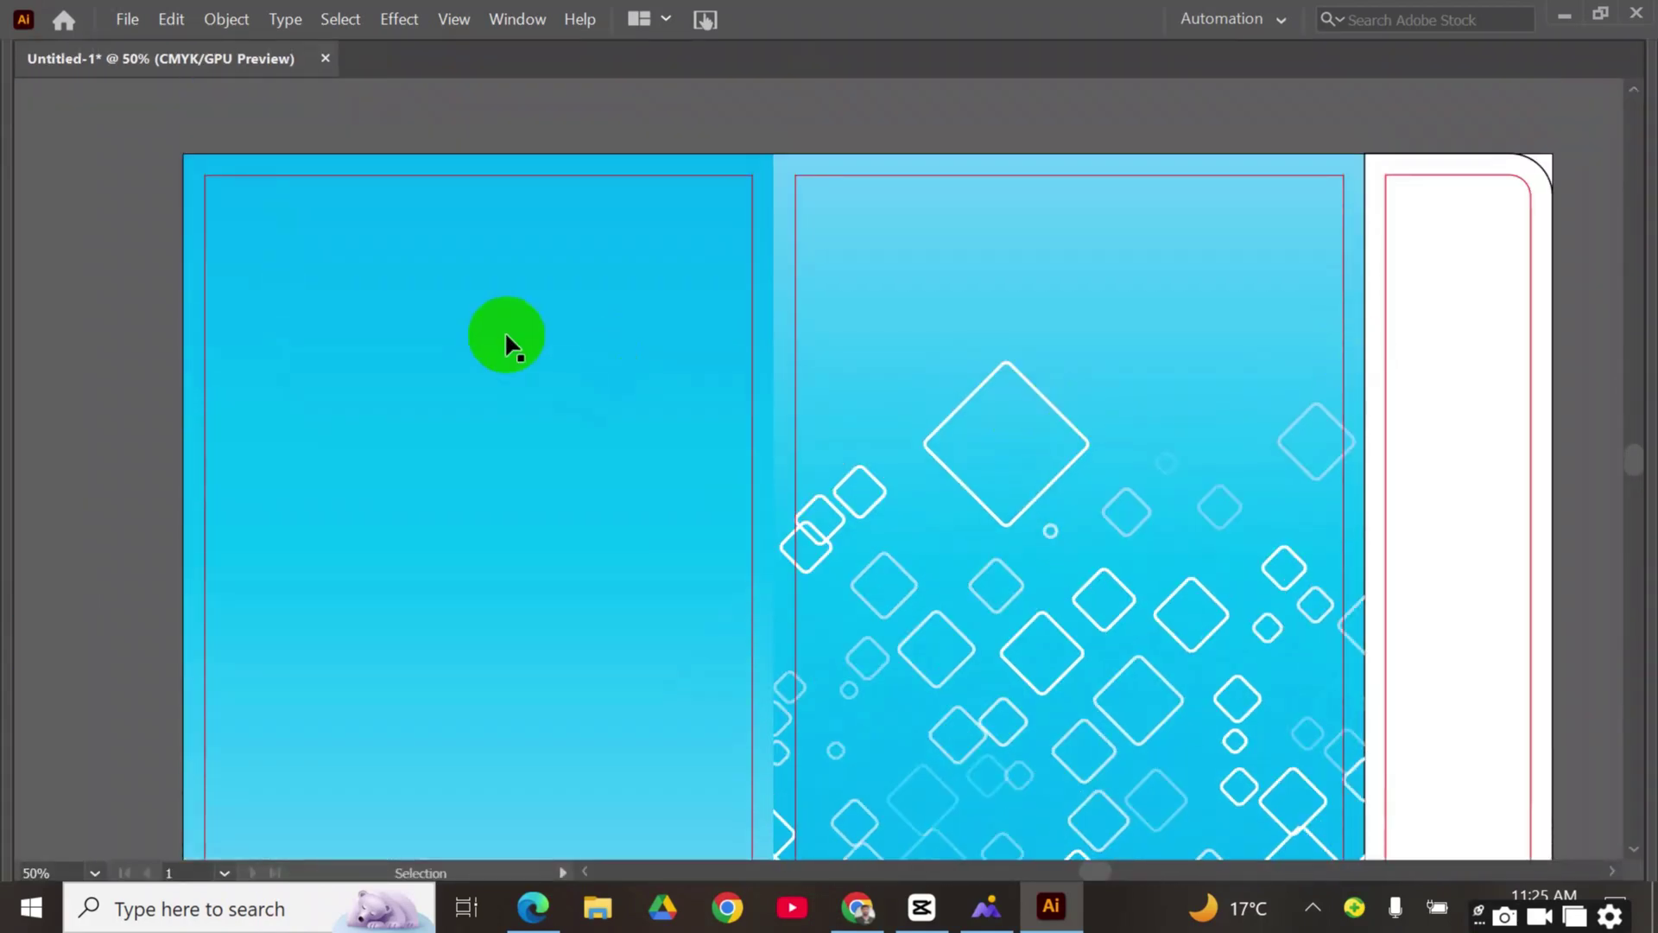
pyautogui.click(506, 339)
pyautogui.press('Tab')
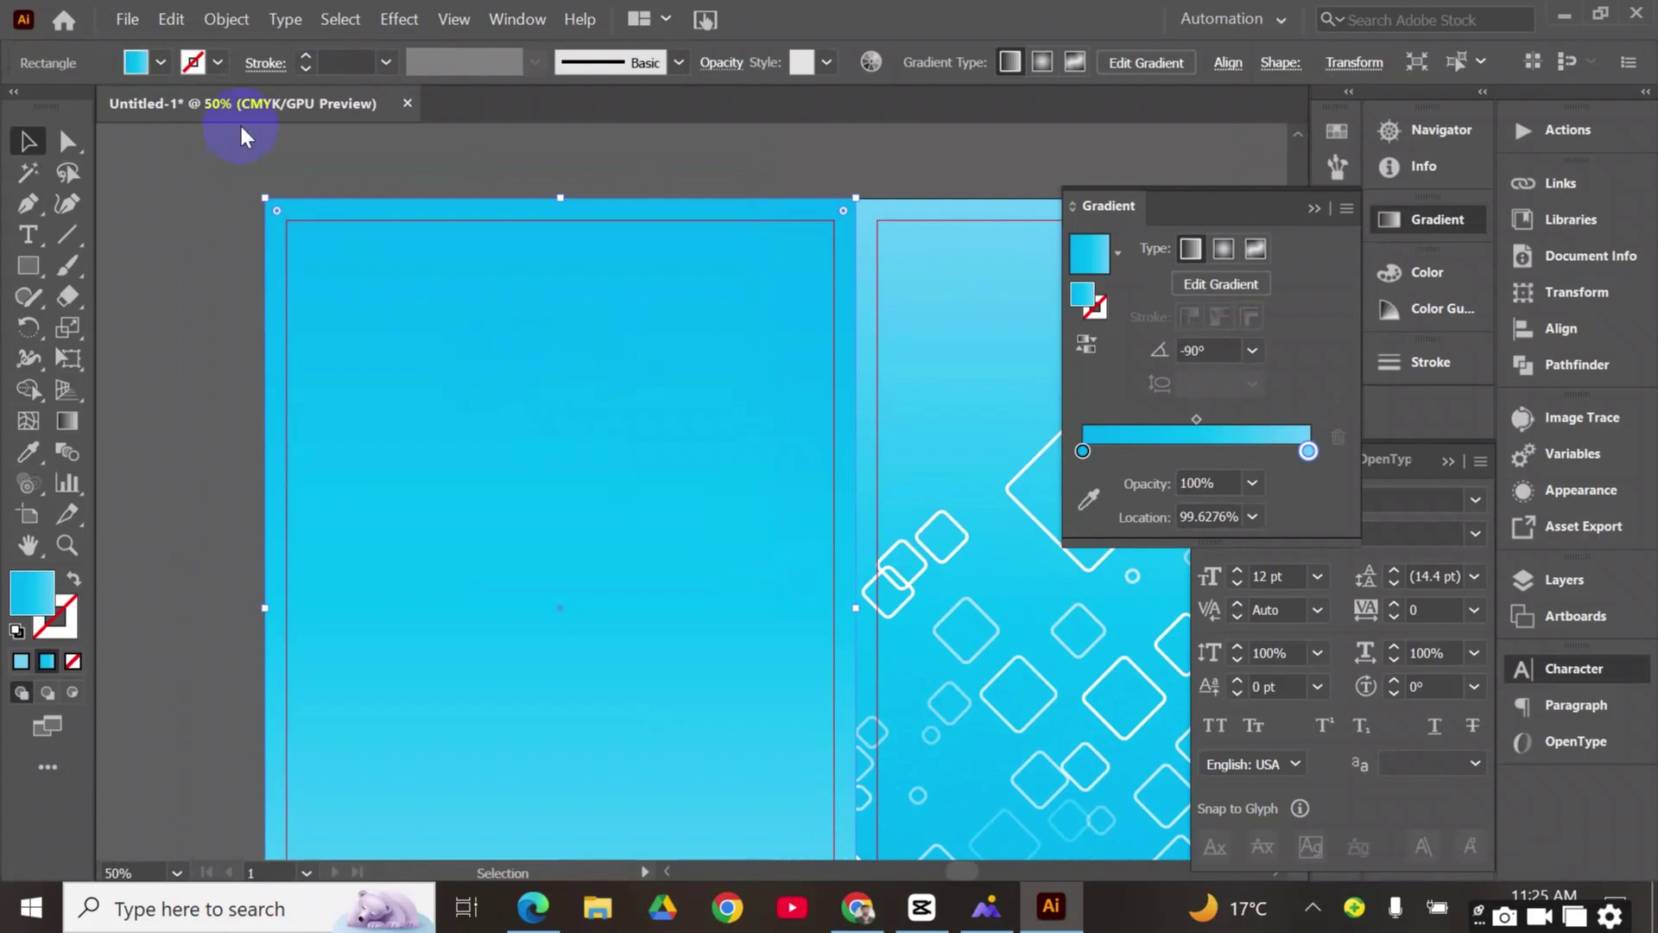
pyautogui.click(228, 21)
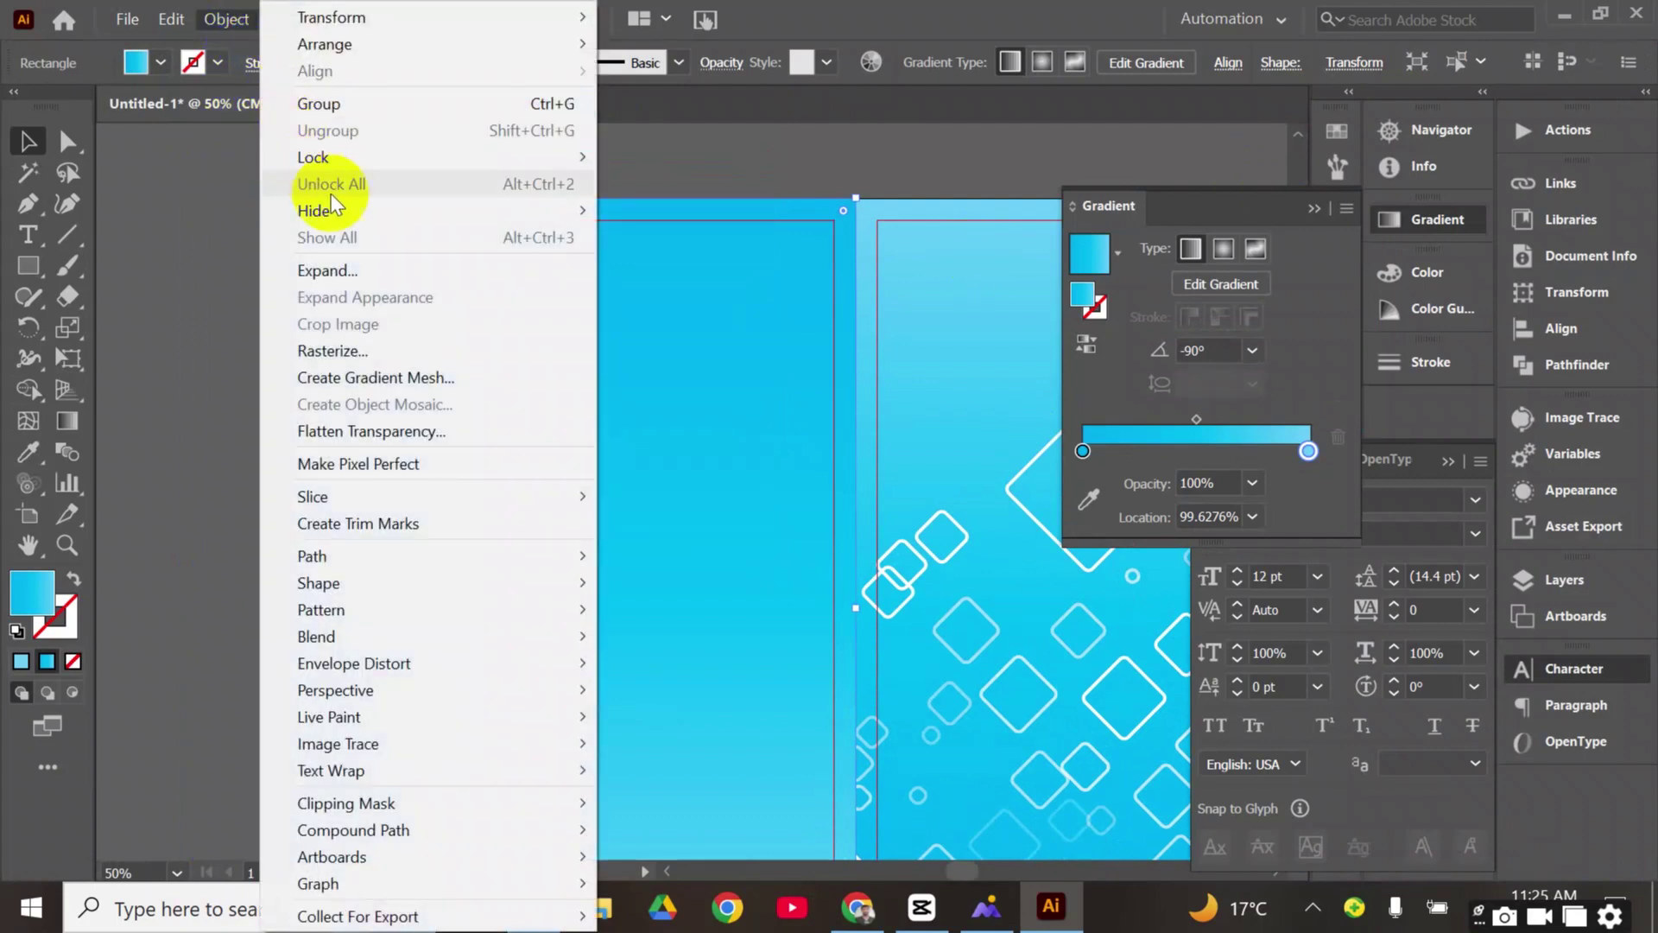
pyautogui.moveTo(536, 157)
pyautogui.click(663, 161)
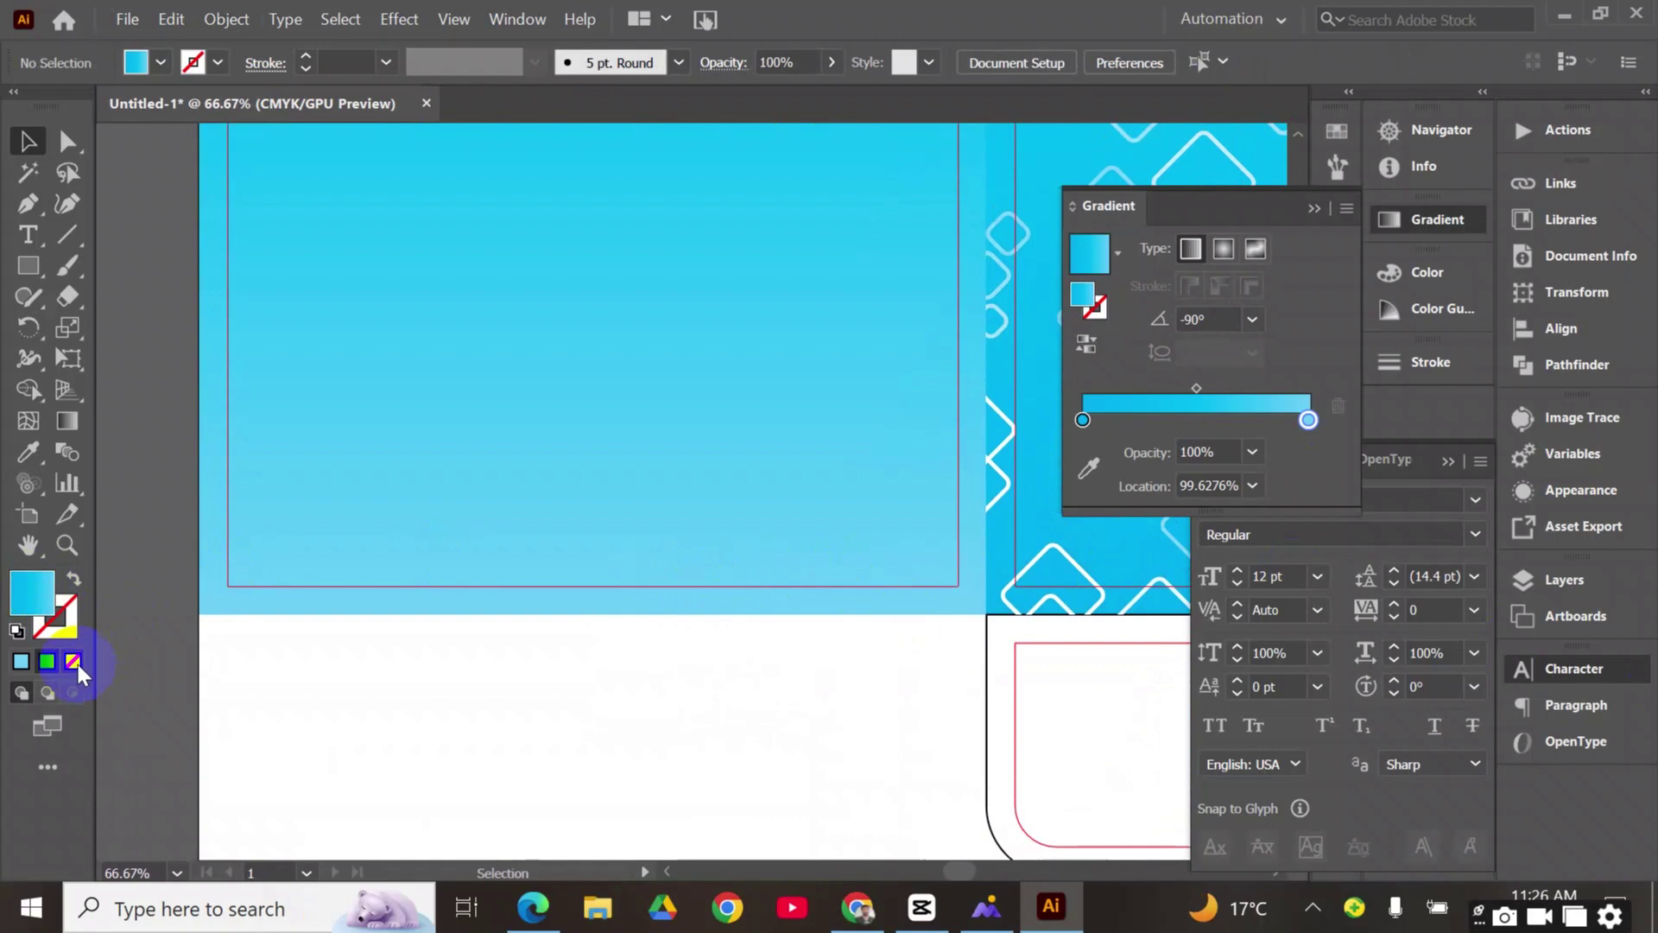
# Draw overlapping wavy lines across the lower part of the plain gradient panel with the Pencil tool, using a 1 pt white stroke and no fill
pyautogui.click(75, 663)
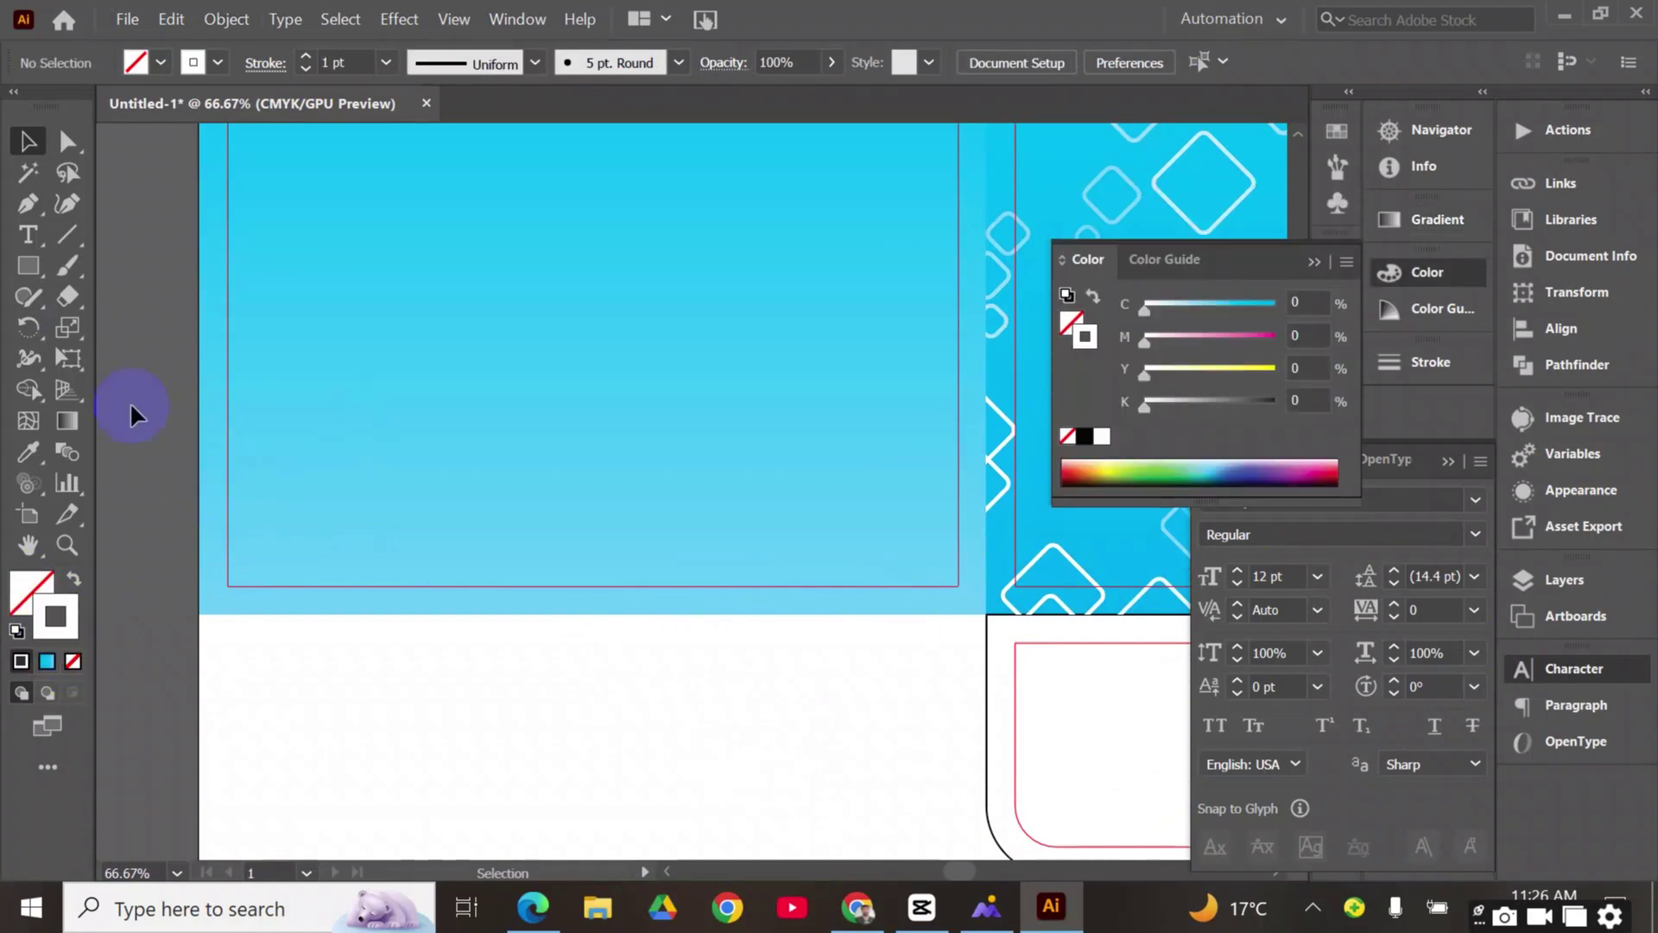
pyautogui.click(29, 296)
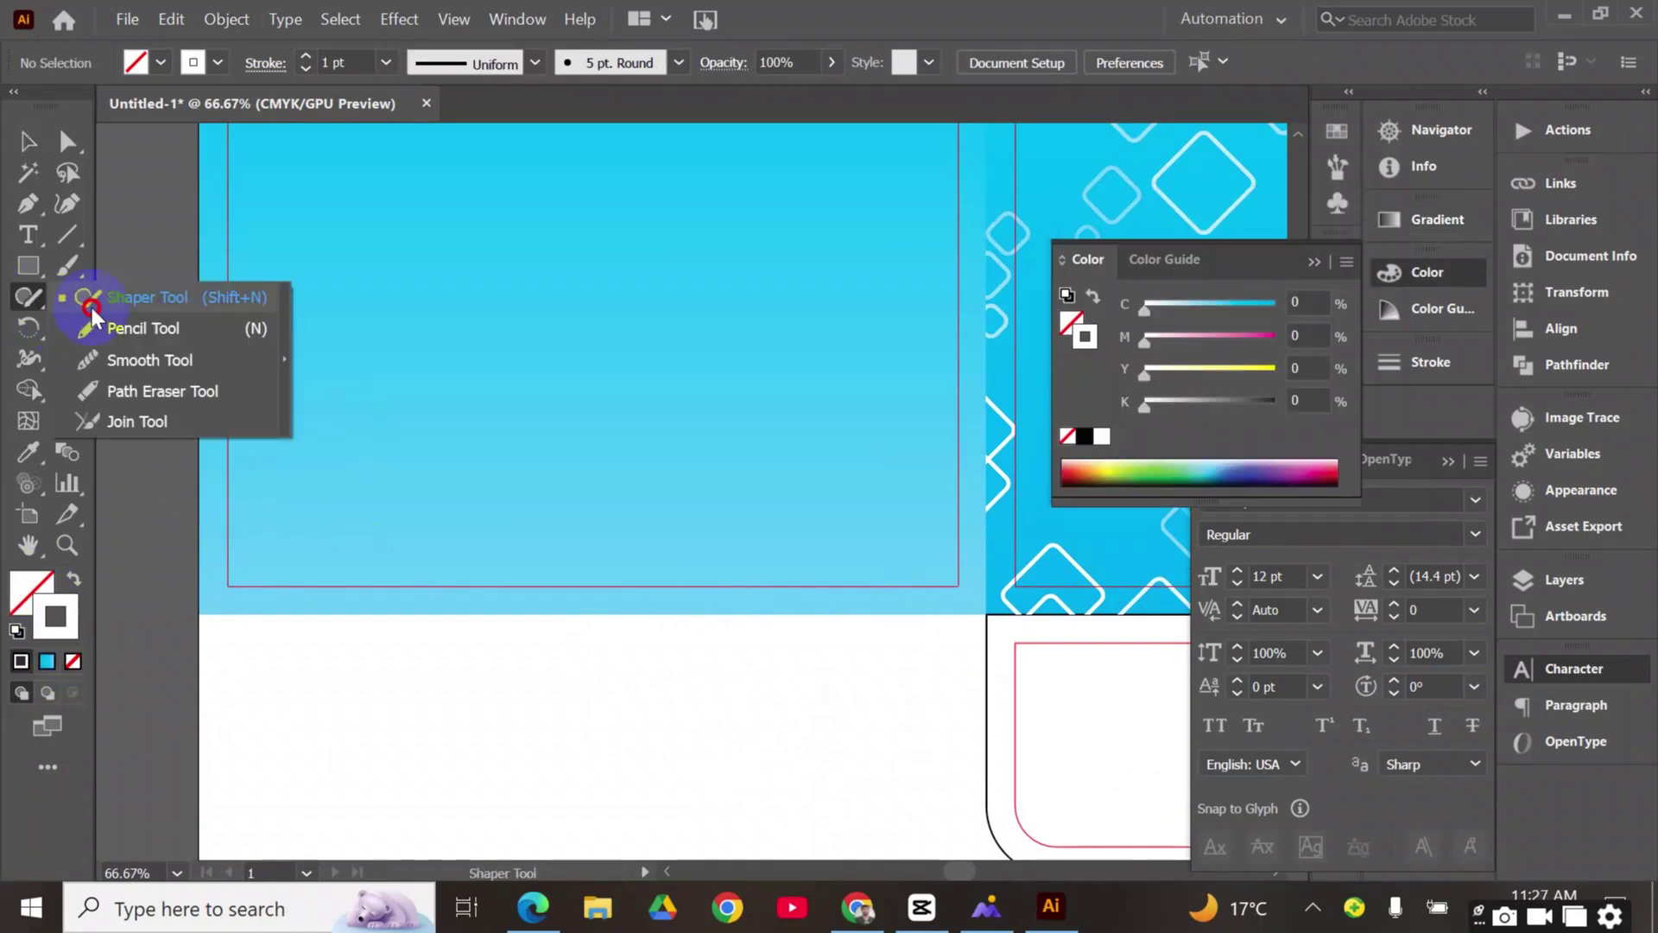
pyautogui.click(141, 329)
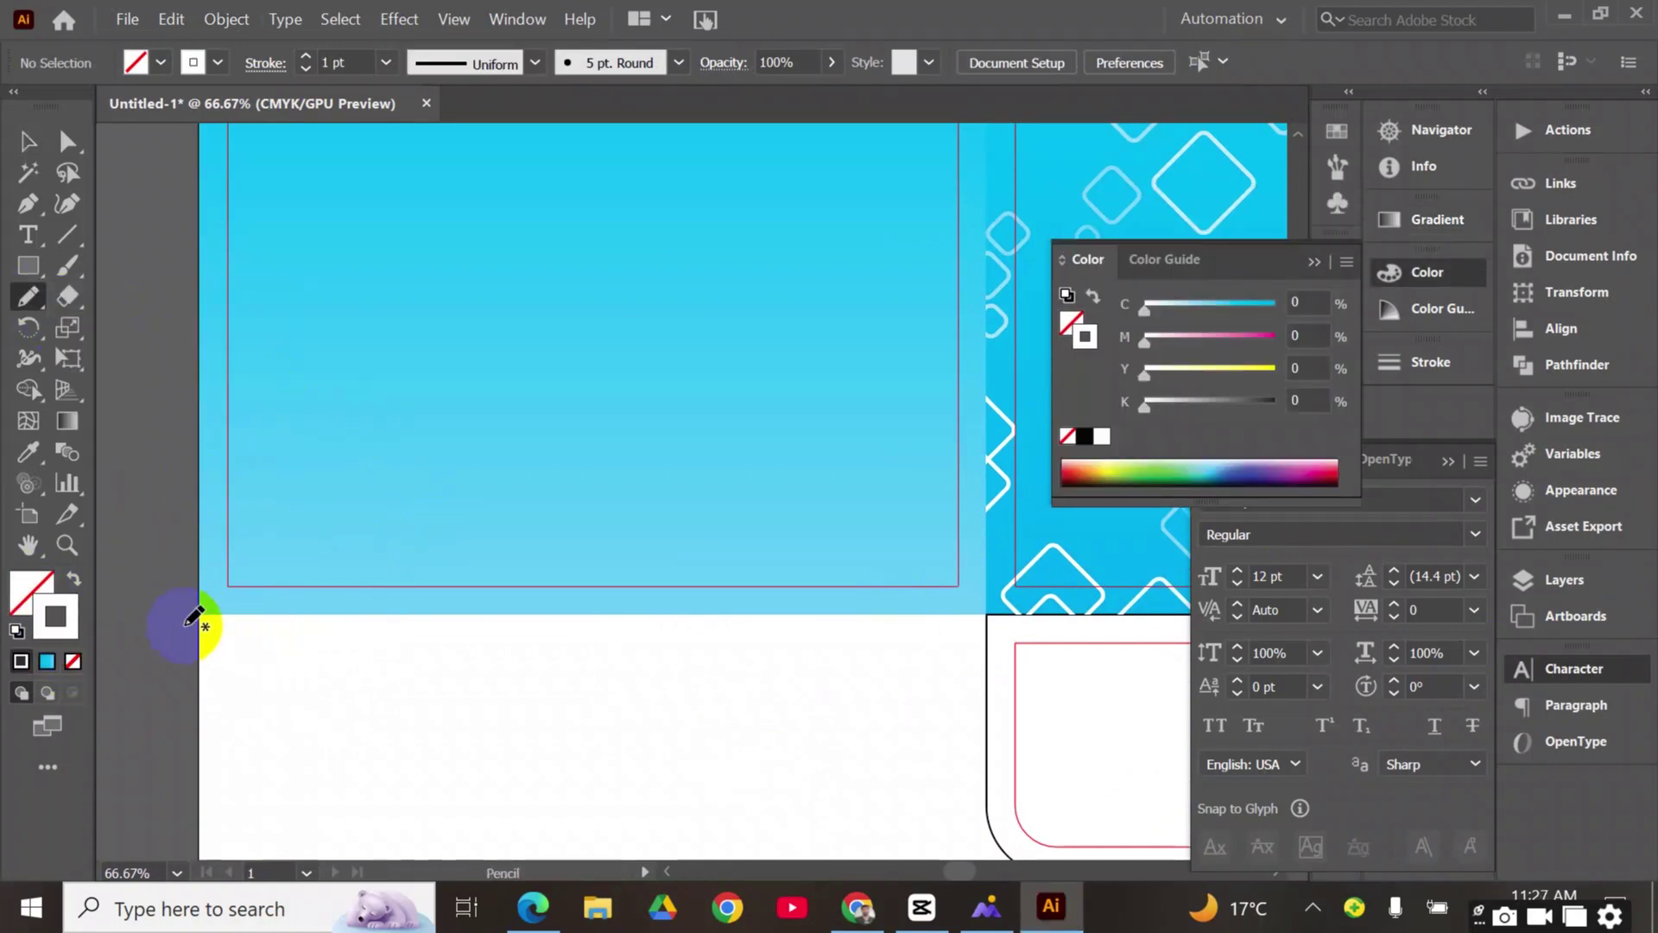
pyautogui.moveTo(201, 545)
pyautogui.mouseDown()
pyautogui.moveTo(298, 490)
pyautogui.moveTo(421, 541)
pyautogui.moveTo(531, 539)
pyautogui.moveTo(682, 499)
pyautogui.moveTo(800, 566)
pyautogui.moveTo(970, 492)
pyautogui.moveTo(1084, 562)
pyautogui.moveTo(207, 518)
pyautogui.moveTo(340, 547)
pyautogui.moveTo(821, 466)
pyautogui.moveTo(438, 400)
pyautogui.moveTo(1137, 530)
pyautogui.mouseUp()
pyautogui.moveTo(196, 636); pyautogui.dragTo(1055, 476)
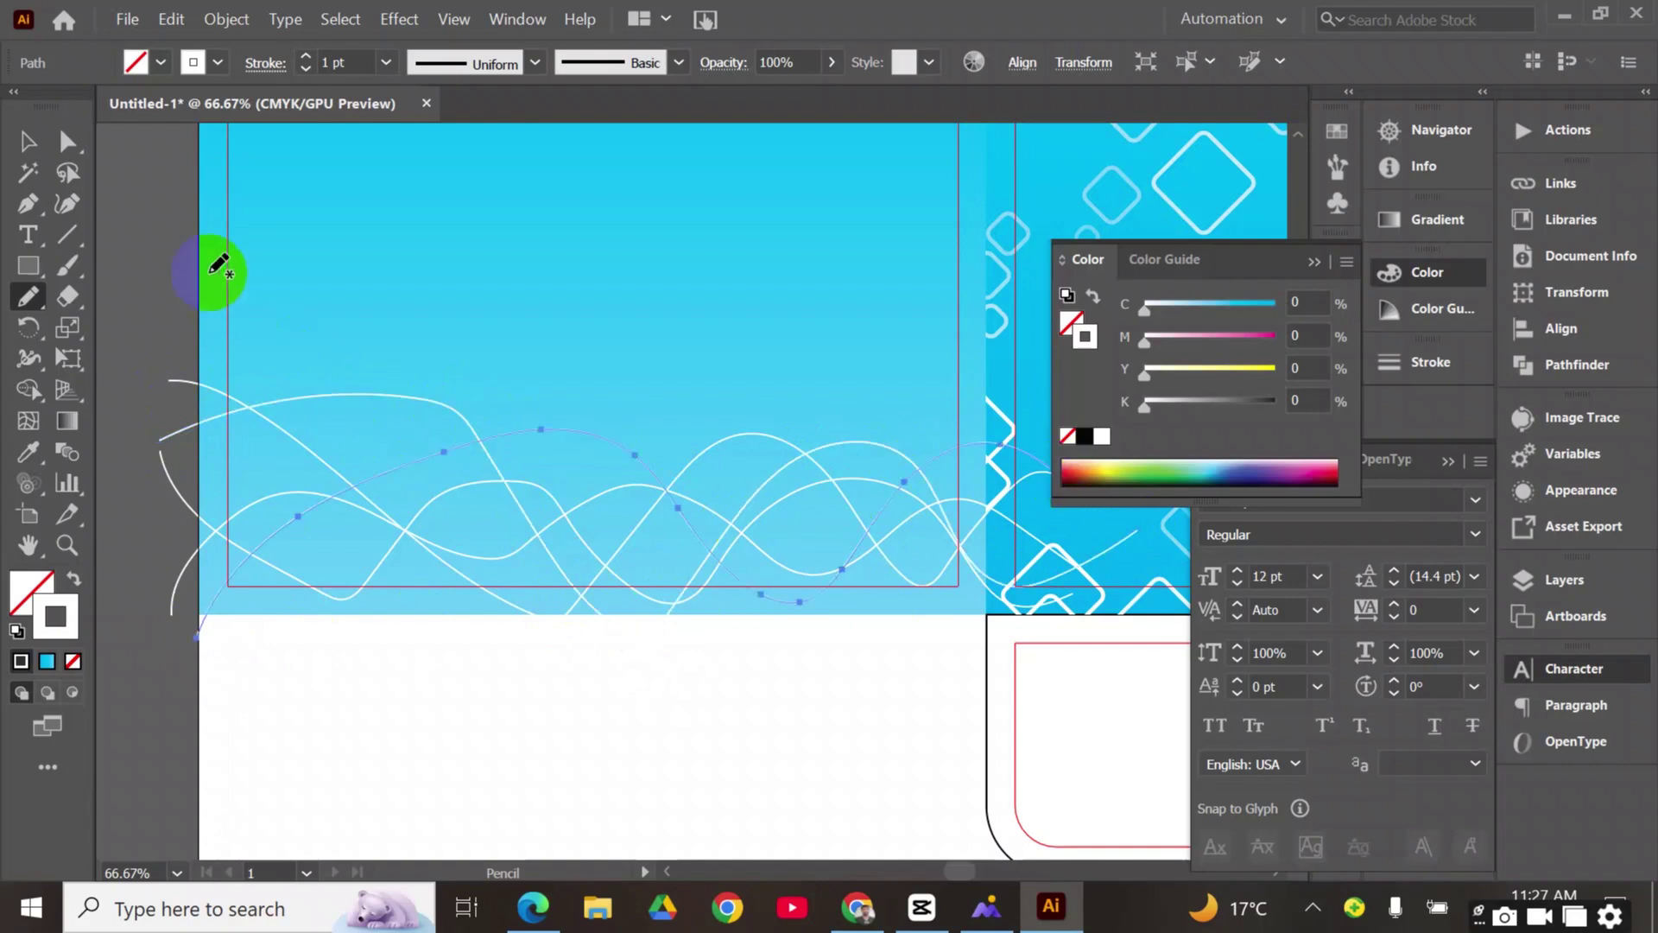
pyautogui.moveTo(144, 327)
pyautogui.mouseDown()
pyautogui.moveTo(844, 525)
pyautogui.moveTo(1050, 476)
pyautogui.mouseUp()
pyautogui.press('v')
pyautogui.hotkey('ctrl', '+')
pyautogui.moveTo(562, 515); pyautogui.dragTo(730, 538)
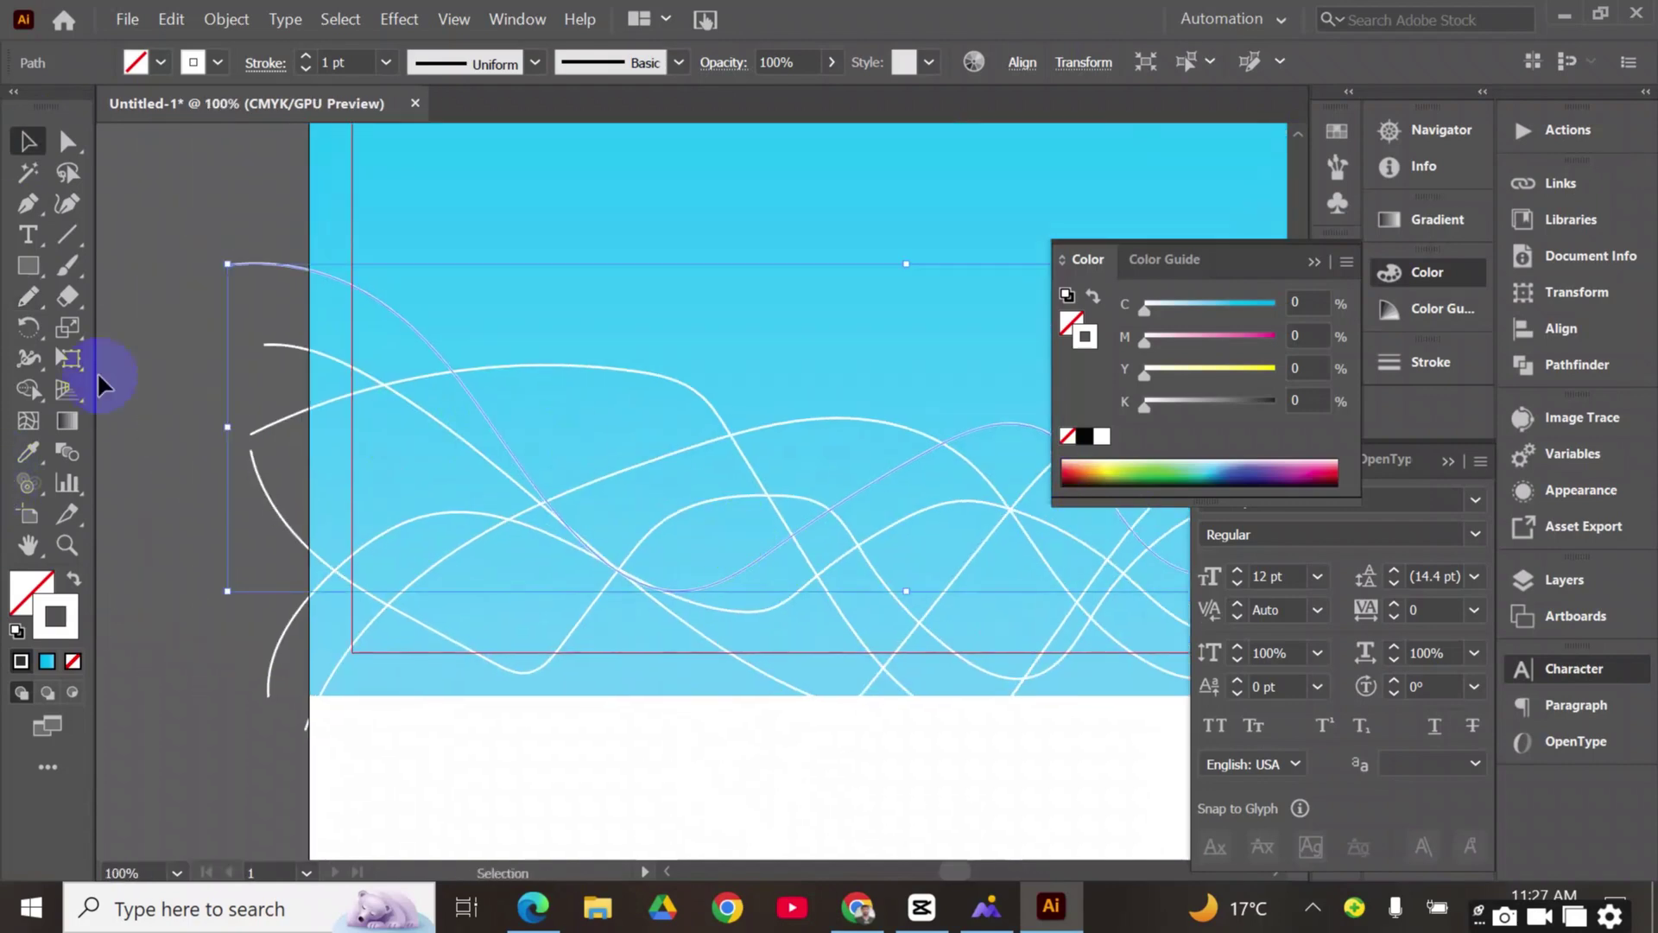
pyautogui.click(253, 360)
pyautogui.press('Tab')
pyautogui.click(181, 227)
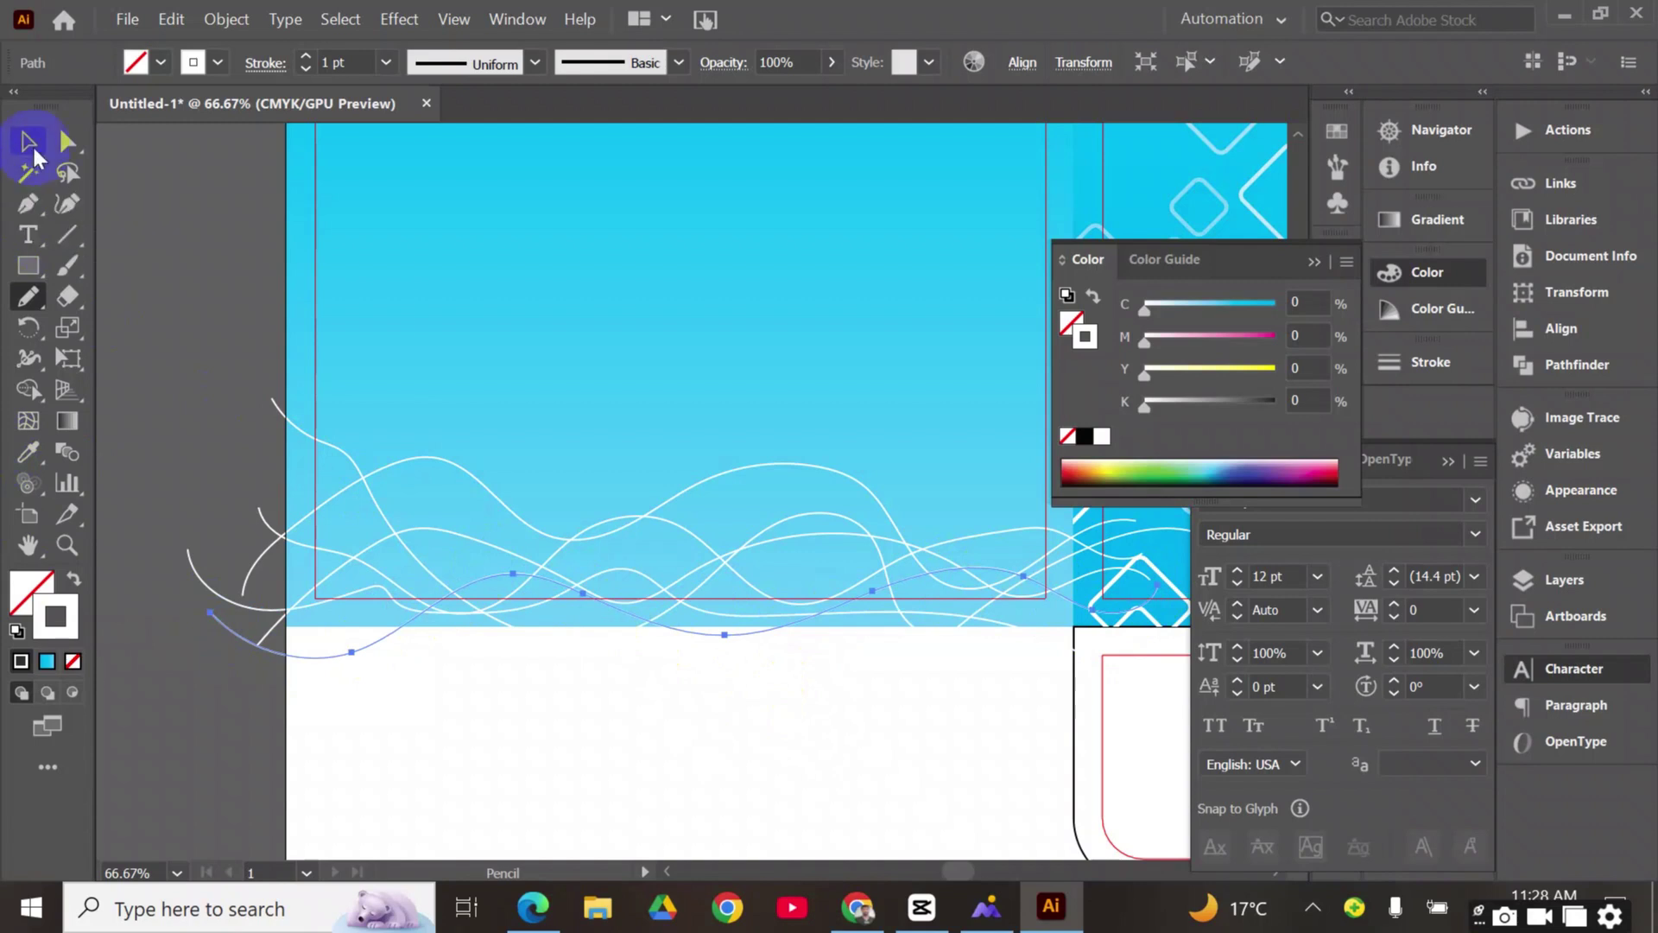
# Smooth the lowest wavy line along its length with the Smooth tool
pyautogui.click(31, 143)
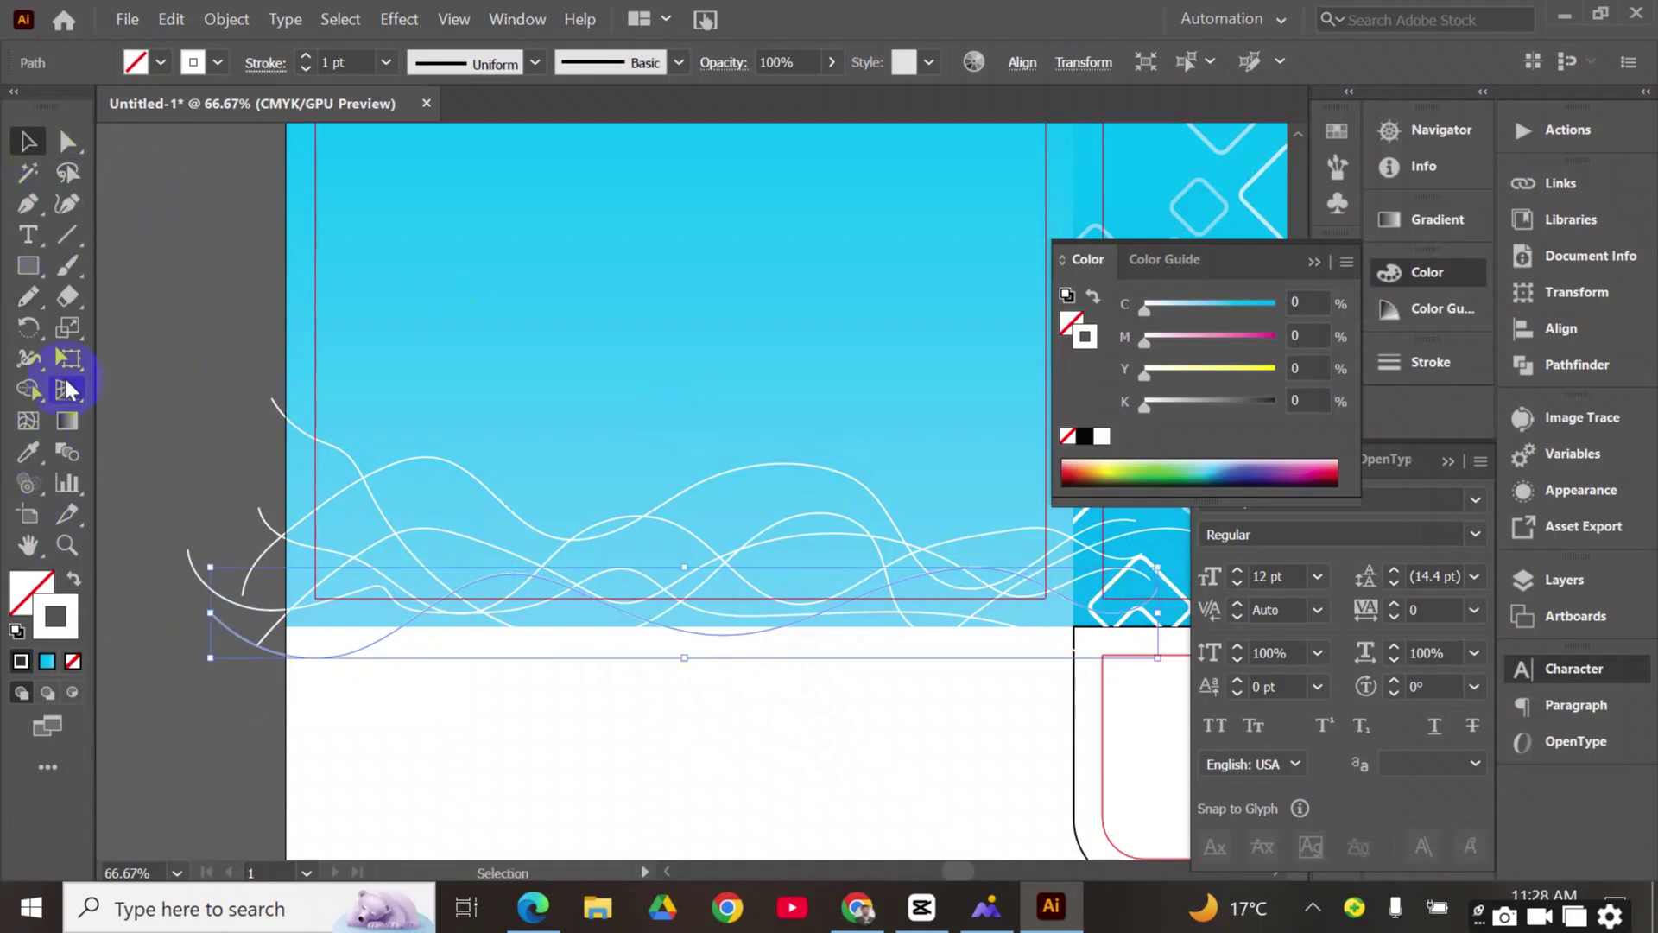
pyautogui.click(29, 297)
pyautogui.moveTo(28, 304); pyautogui.dragTo(113, 356)
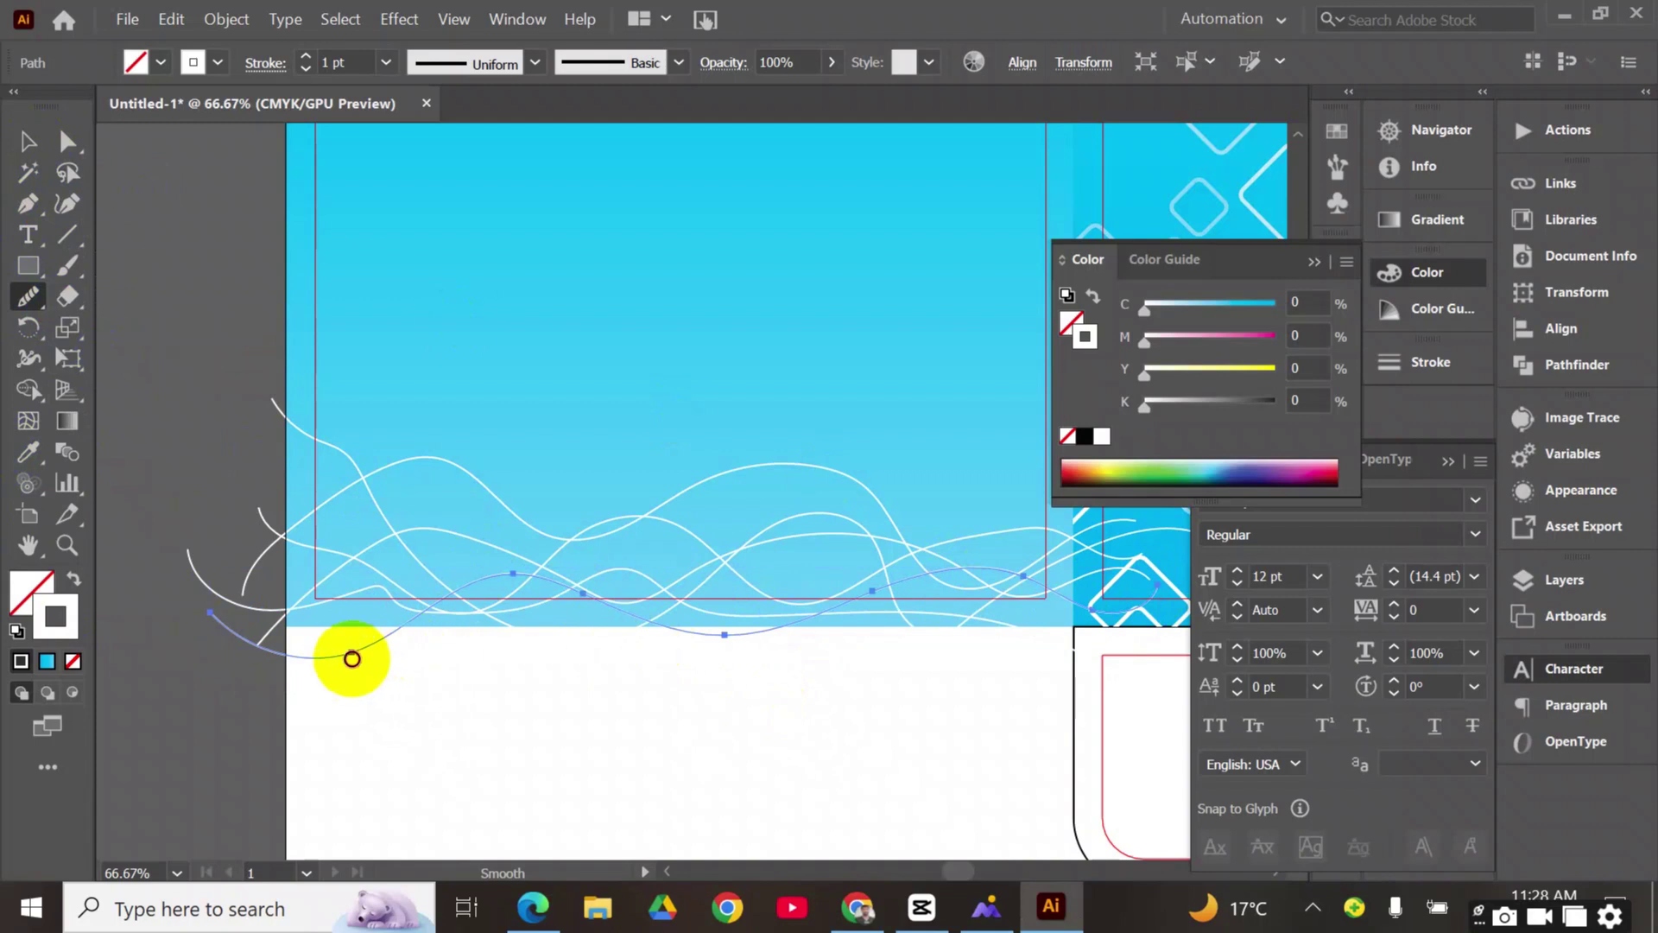
pyautogui.moveTo(352, 659)
pyautogui.mouseDown()
pyautogui.moveTo(595, 564)
pyautogui.moveTo(623, 589)
pyautogui.mouseUp()
pyautogui.moveTo(505, 570)
pyautogui.mouseDown()
pyautogui.moveTo(862, 692)
pyautogui.moveTo(780, 647)
pyautogui.moveTo(862, 602)
pyautogui.moveTo(1110, 592)
pyautogui.mouseUp()
pyautogui.press('v')
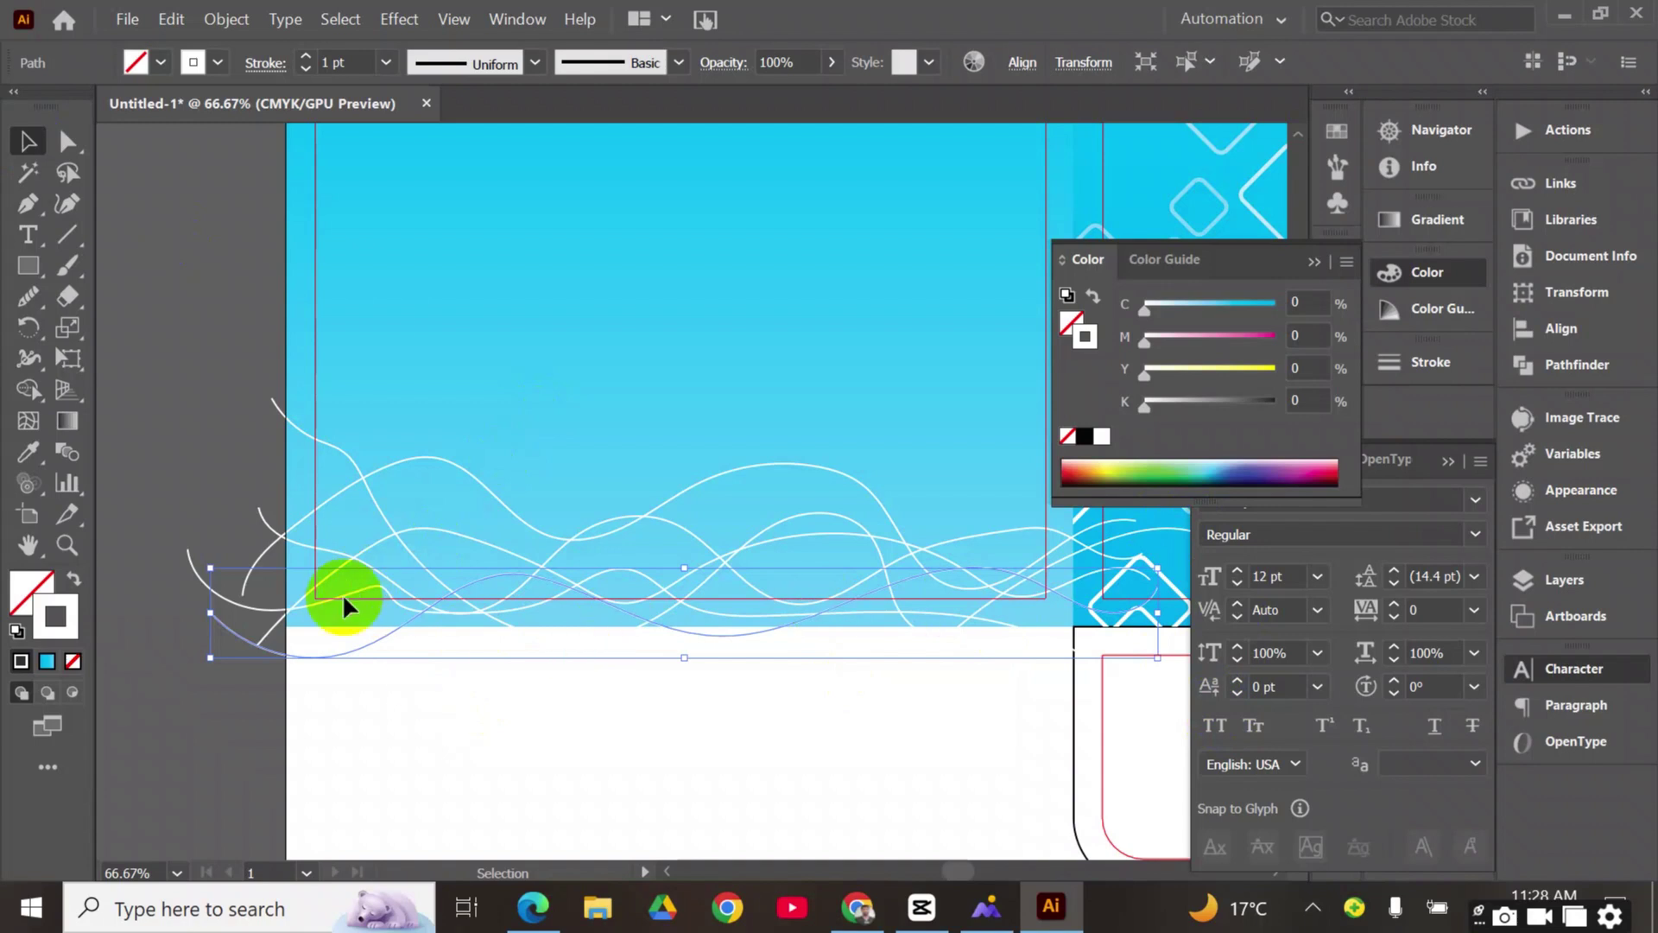
# Smooth the wavy line that starts highest beyond the panel's left edge with the Smooth tool
pyautogui.click(299, 398)
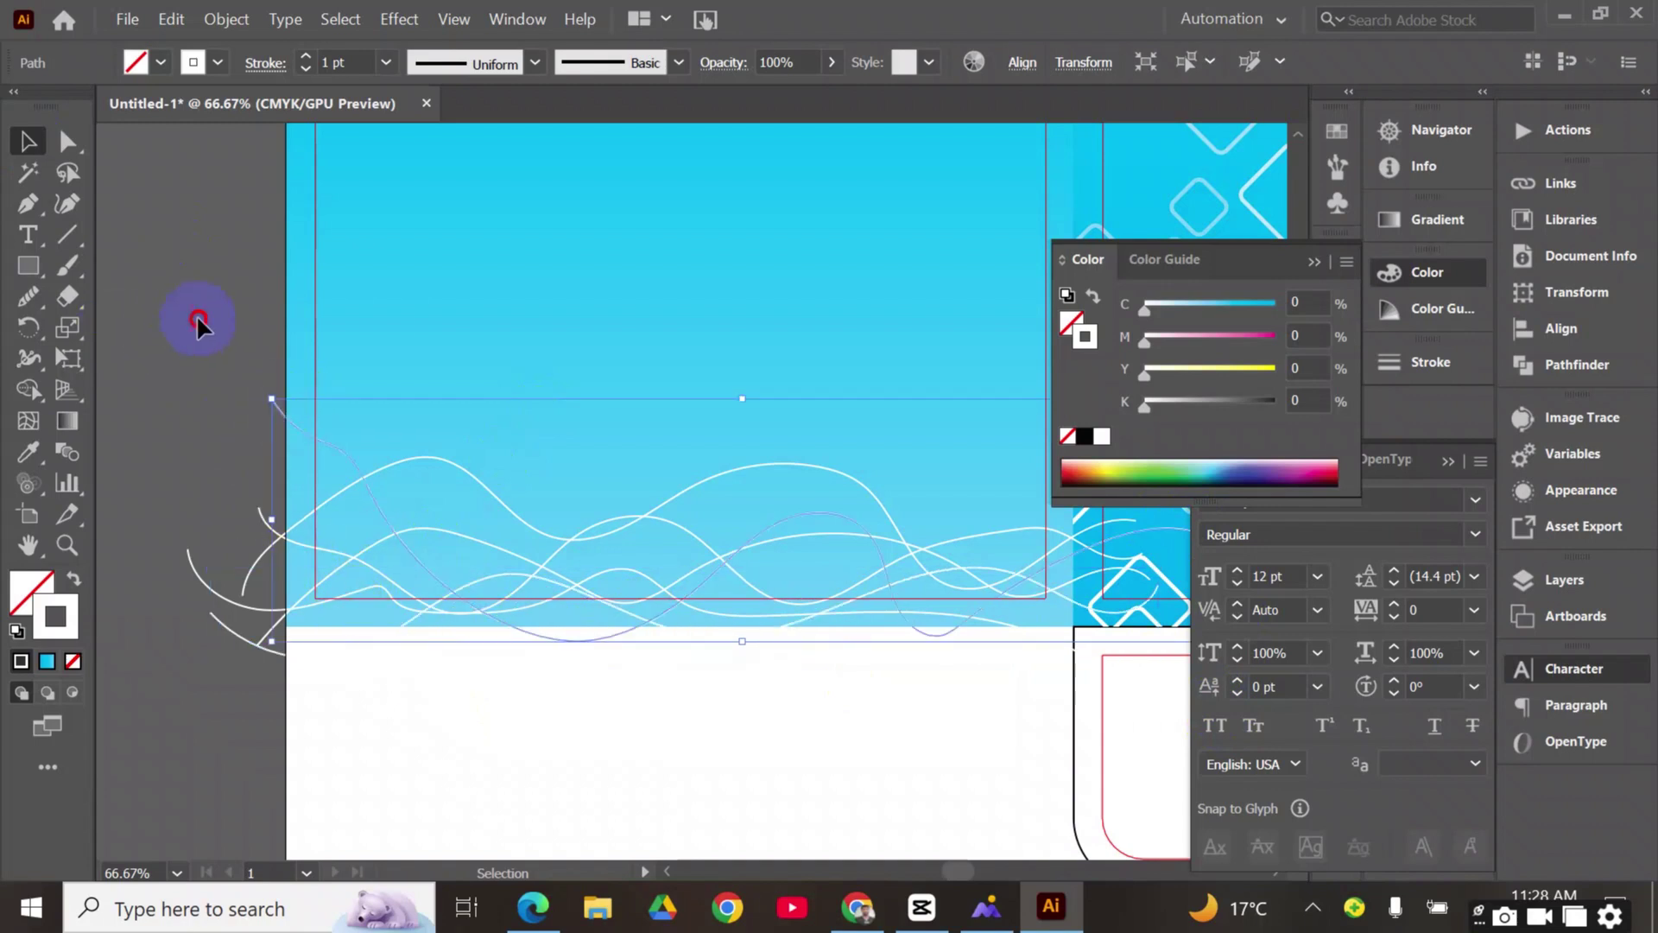
pyautogui.click(278, 428)
pyautogui.click(27, 300)
pyautogui.moveTo(385, 453)
pyautogui.mouseDown()
pyautogui.moveTo(324, 451)
pyautogui.moveTo(316, 429)
pyautogui.moveTo(407, 513)
pyautogui.moveTo(352, 461)
pyautogui.moveTo(784, 610)
pyautogui.moveTo(758, 588)
pyautogui.moveTo(704, 589)
pyautogui.moveTo(727, 562)
pyautogui.moveTo(916, 516)
pyautogui.moveTo(855, 531)
pyautogui.moveTo(955, 659)
pyautogui.moveTo(1017, 651)
pyautogui.moveTo(971, 637)
pyautogui.moveTo(1040, 578)
pyautogui.mouseUp()
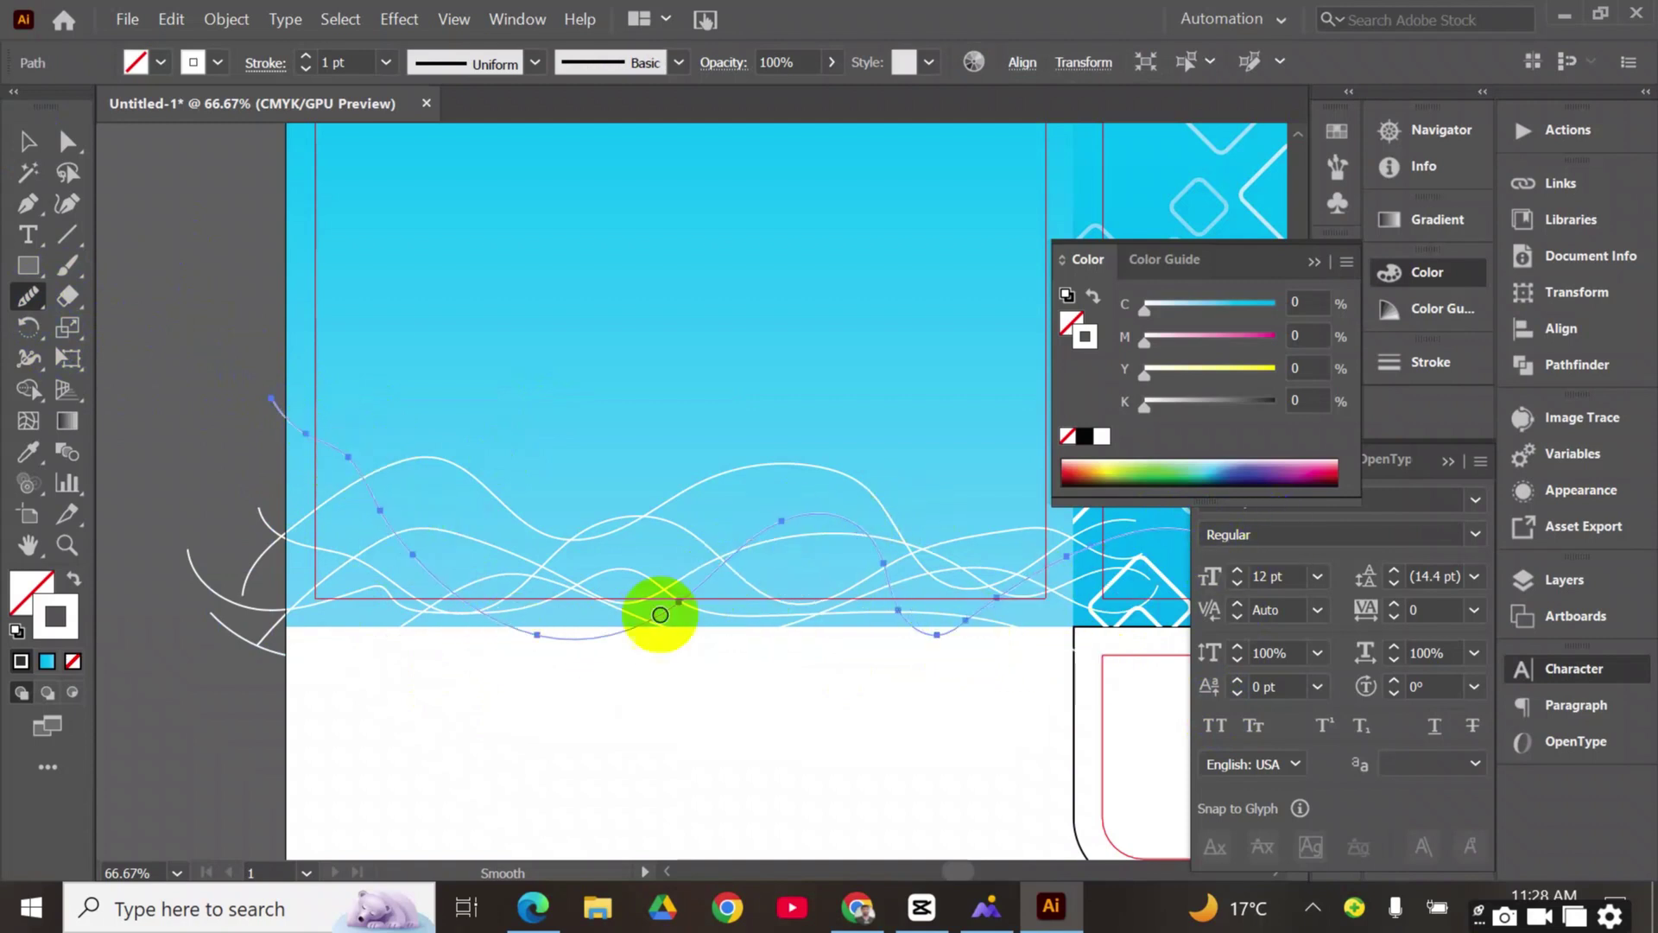
# Smooth the wavy line that starts second highest beyond the panel's left edge
pyautogui.click(40, 148)
pyautogui.click(260, 561)
pyautogui.click(29, 296)
pyautogui.click(32, 143)
pyautogui.click(270, 528)
pyautogui.click(29, 296)
pyautogui.moveTo(327, 551); pyautogui.dragTo(933, 564)
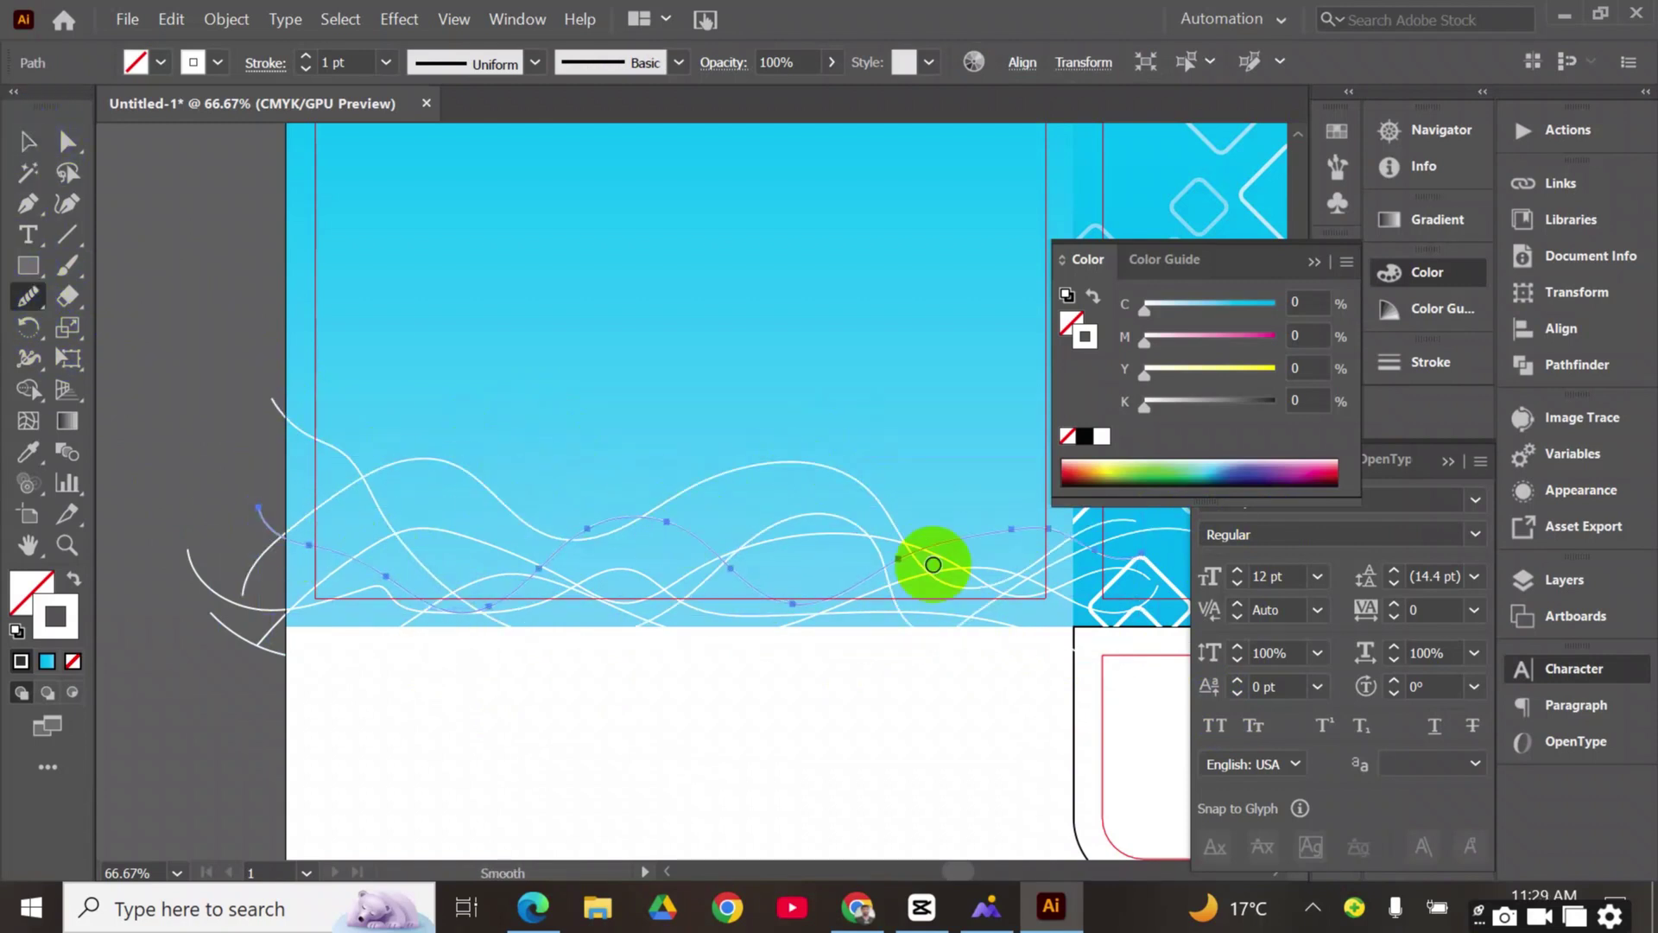
# Smooth the wavy line that starts farthest to the left of the panel and deselect it
pyautogui.click(33, 143)
pyautogui.click(207, 583)
pyautogui.click(28, 298)
pyautogui.moveTo(378, 591)
pyautogui.mouseDown()
pyautogui.moveTo(396, 607)
pyautogui.moveTo(865, 635)
pyautogui.mouseUp()
pyautogui.click(33, 143)
pyautogui.click(164, 275)
# Recolour the lowest wavy line's stroke yellow and the line crossing its left end pink with M 51
pyautogui.scroll(-1, 259, 483)
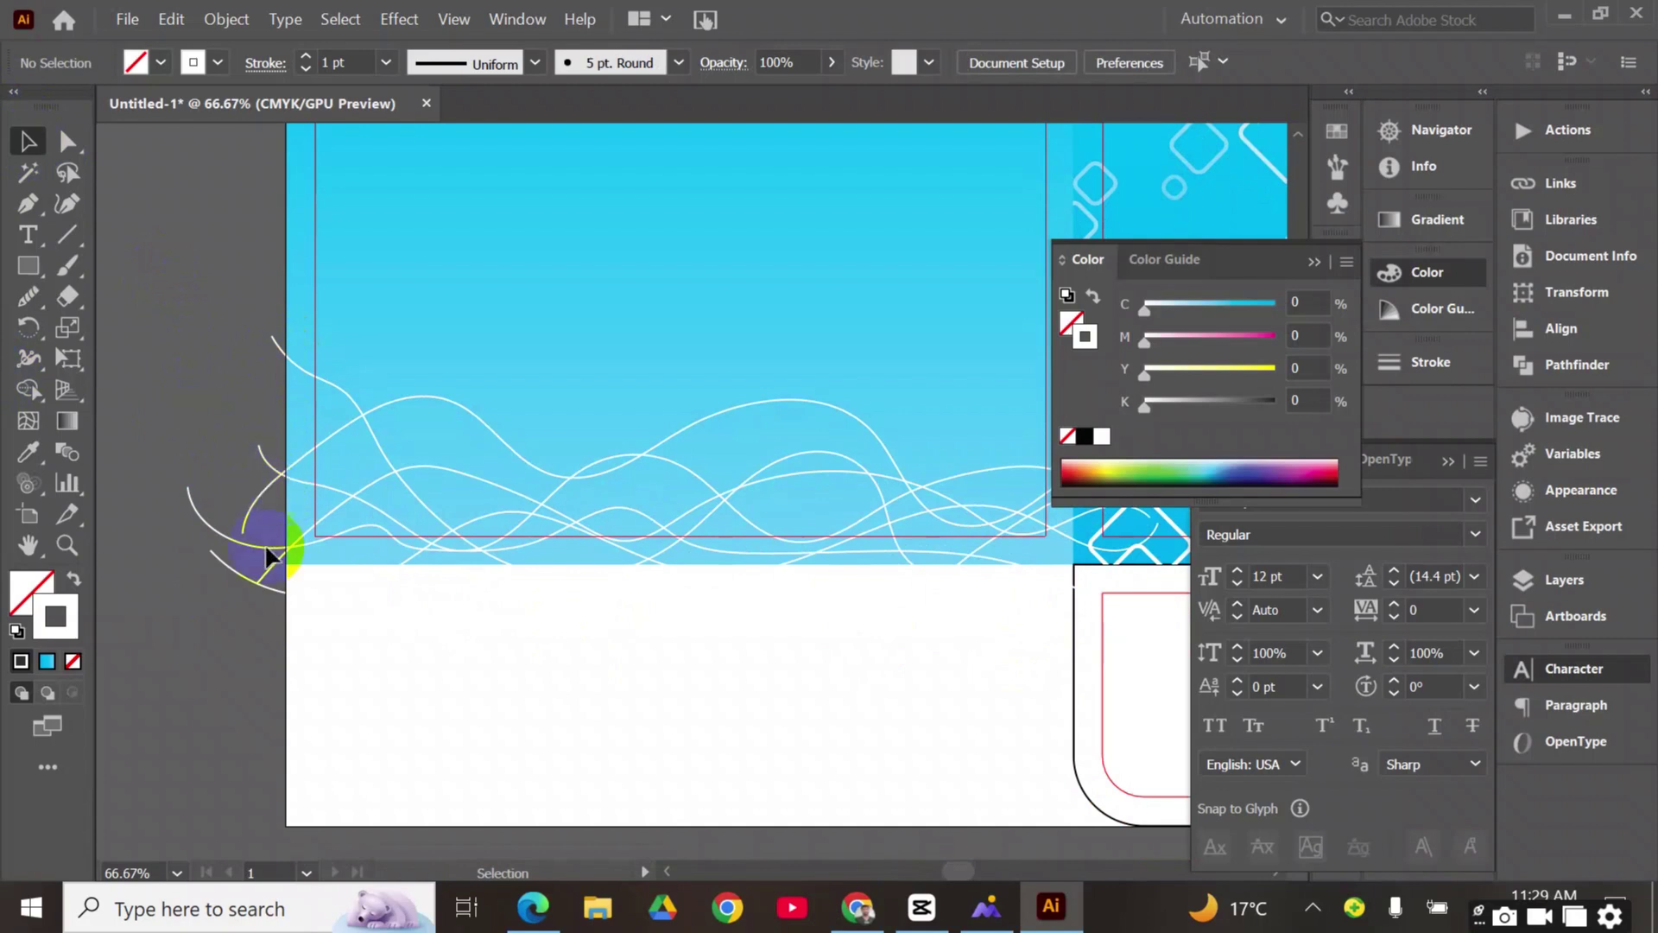
pyautogui.click(237, 575)
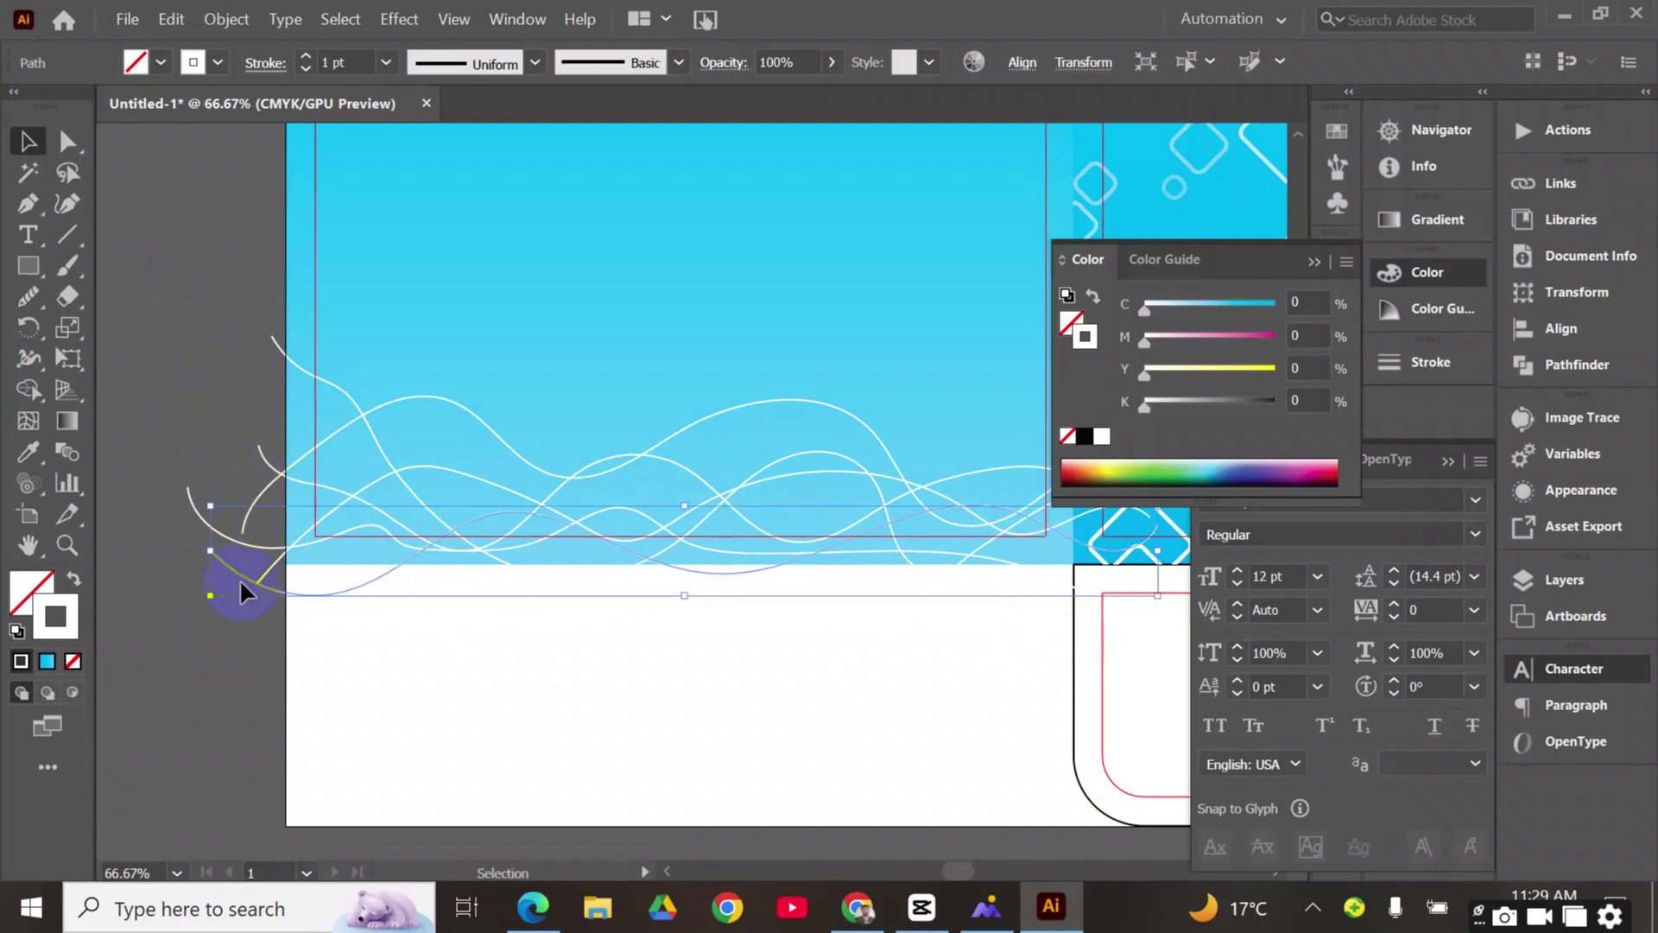
pyautogui.moveTo(1235, 373); pyautogui.dragTo(1278, 373)
pyautogui.click(197, 637)
pyautogui.click(278, 563)
pyautogui.click(226, 507)
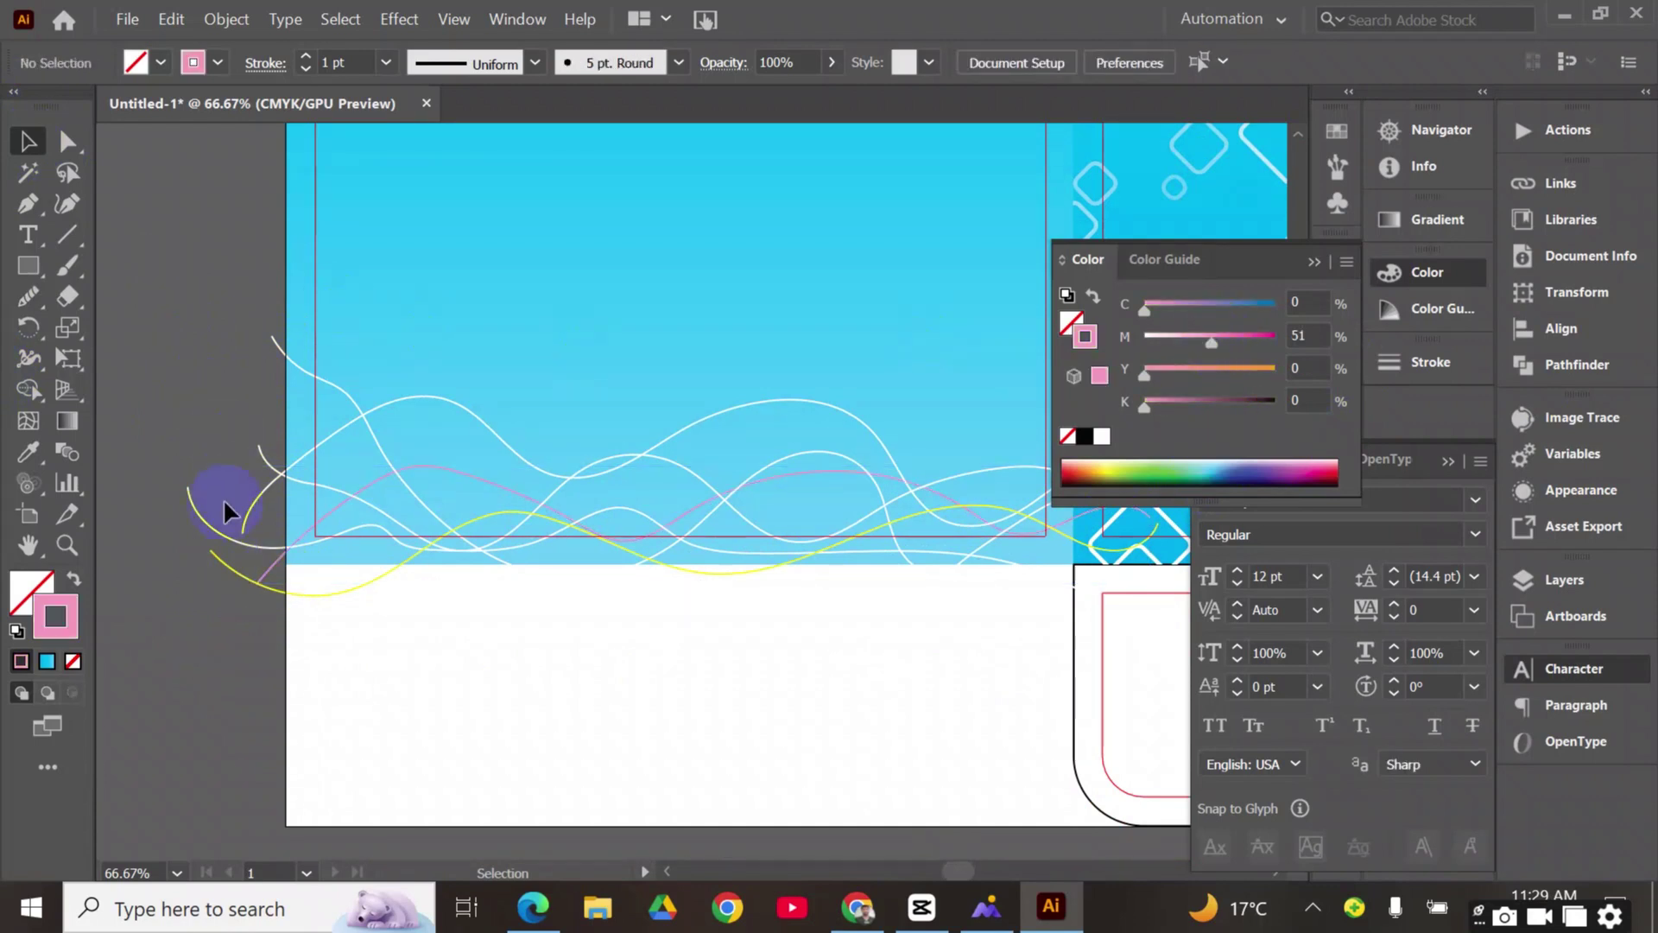
# Recolour two upper wavy lines, one with a light blue stroke and the other purple with C 53, M 61
pyautogui.click(263, 458)
pyautogui.click(235, 497)
pyautogui.click(247, 514)
pyautogui.click(216, 561)
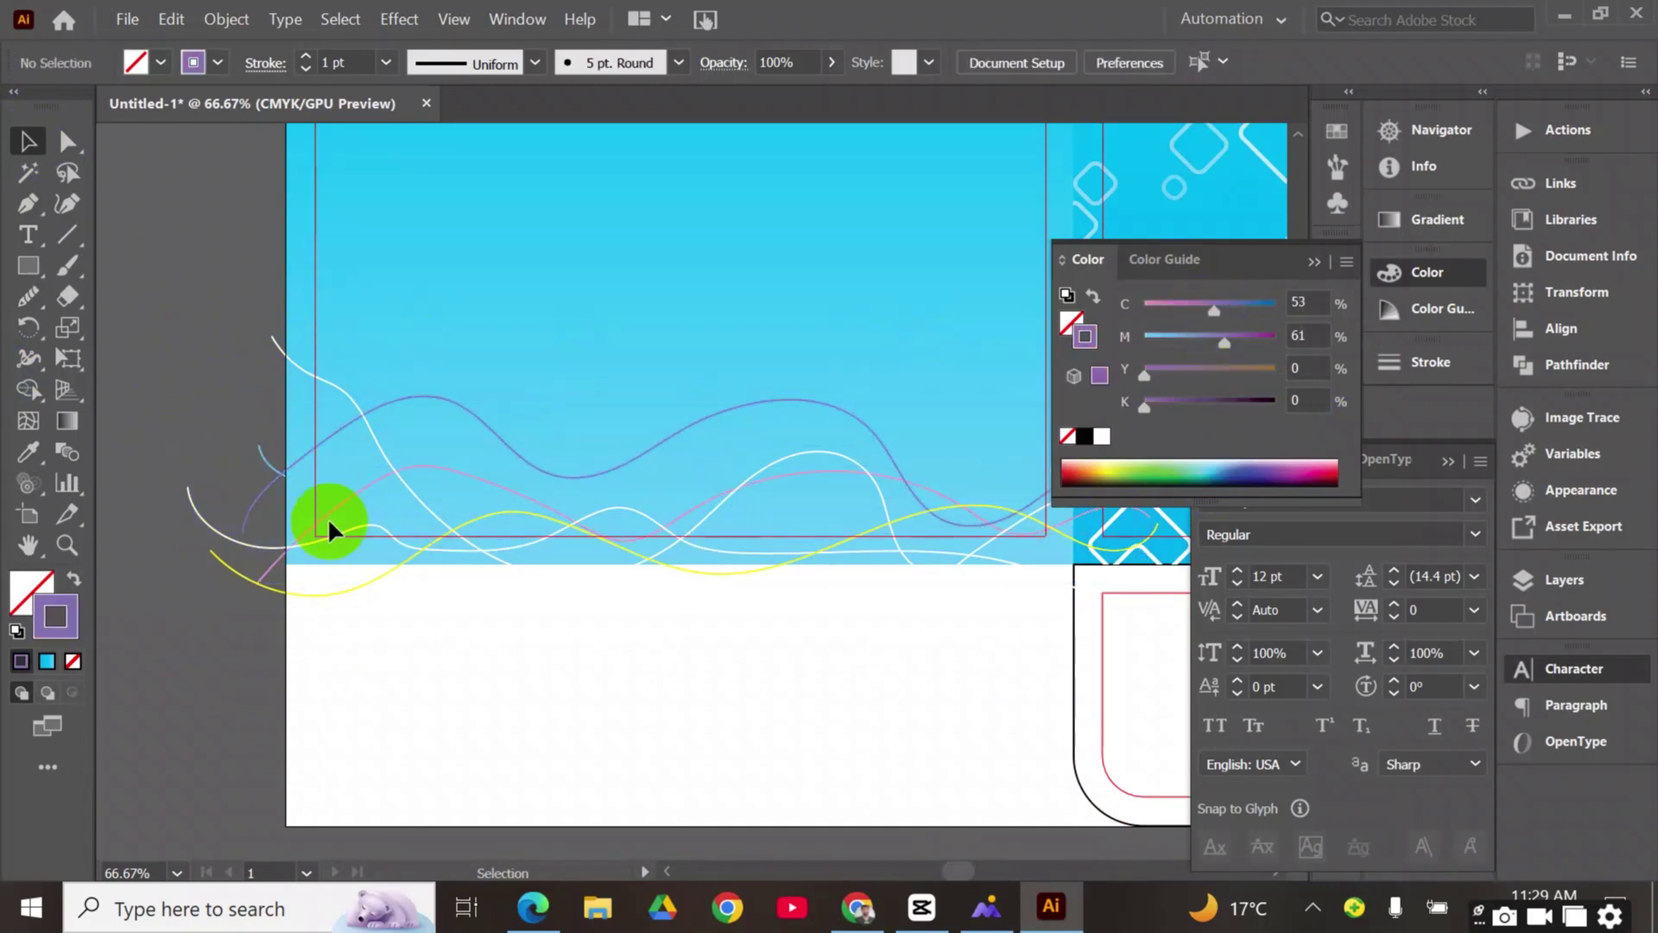
# Recolour the wavy line starting highest on the left with a salmon stroke of M 52, Y 53
pyautogui.click(328, 527)
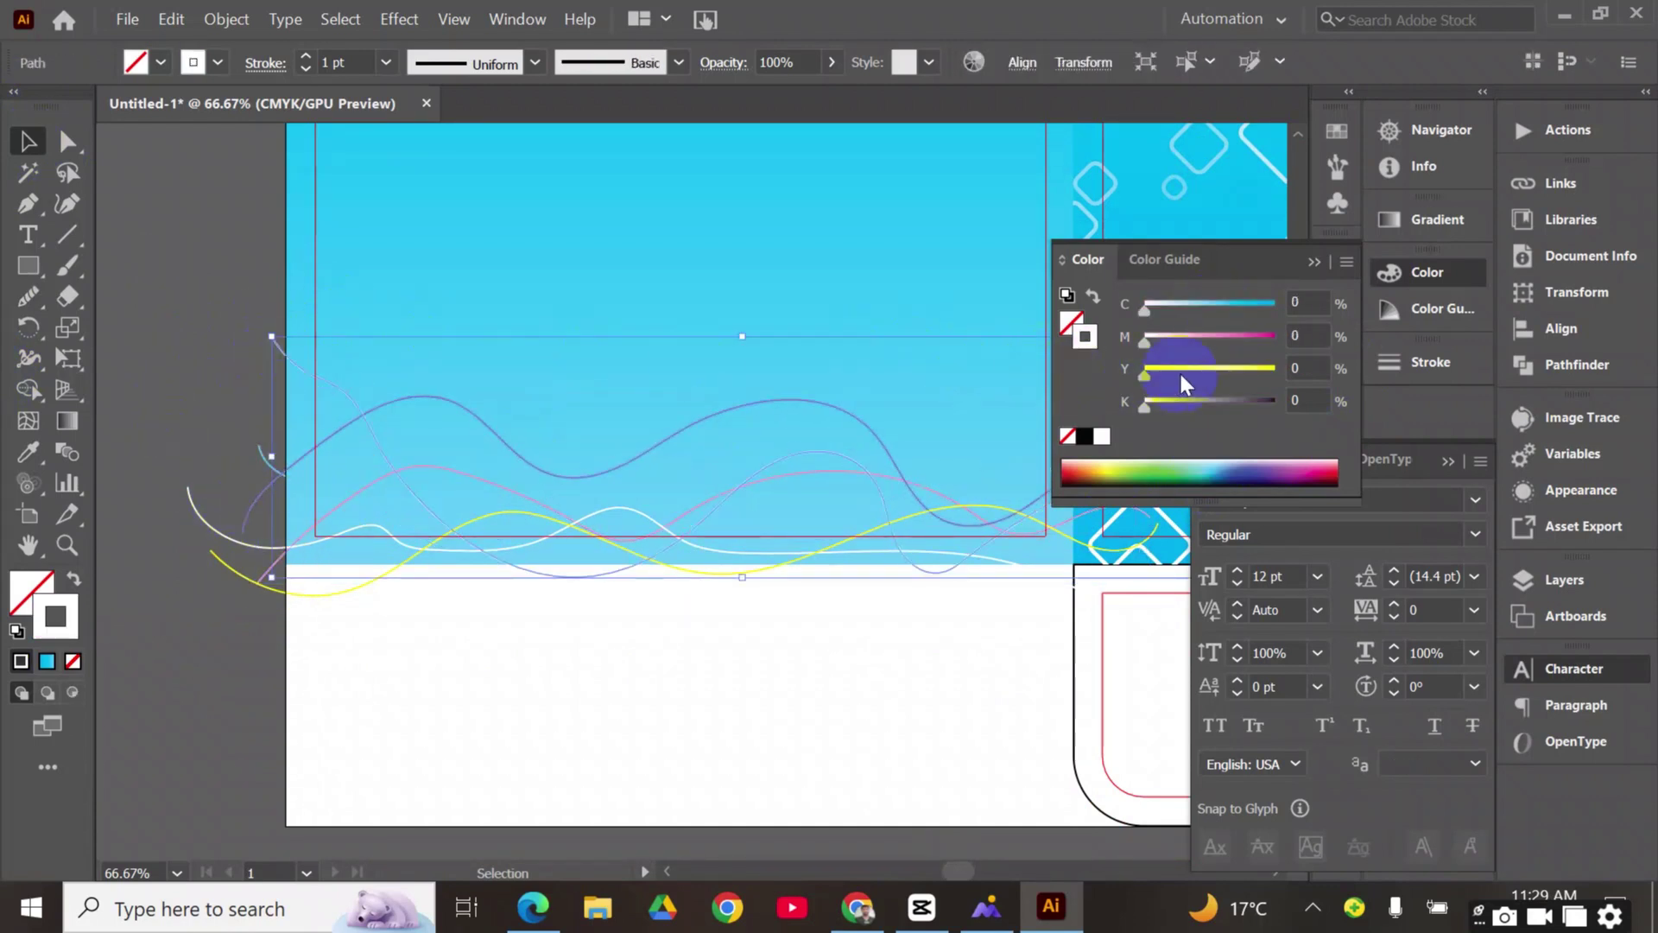
pyautogui.moveTo(1209, 371); pyautogui.dragTo(1215, 372)
pyautogui.click(1213, 340)
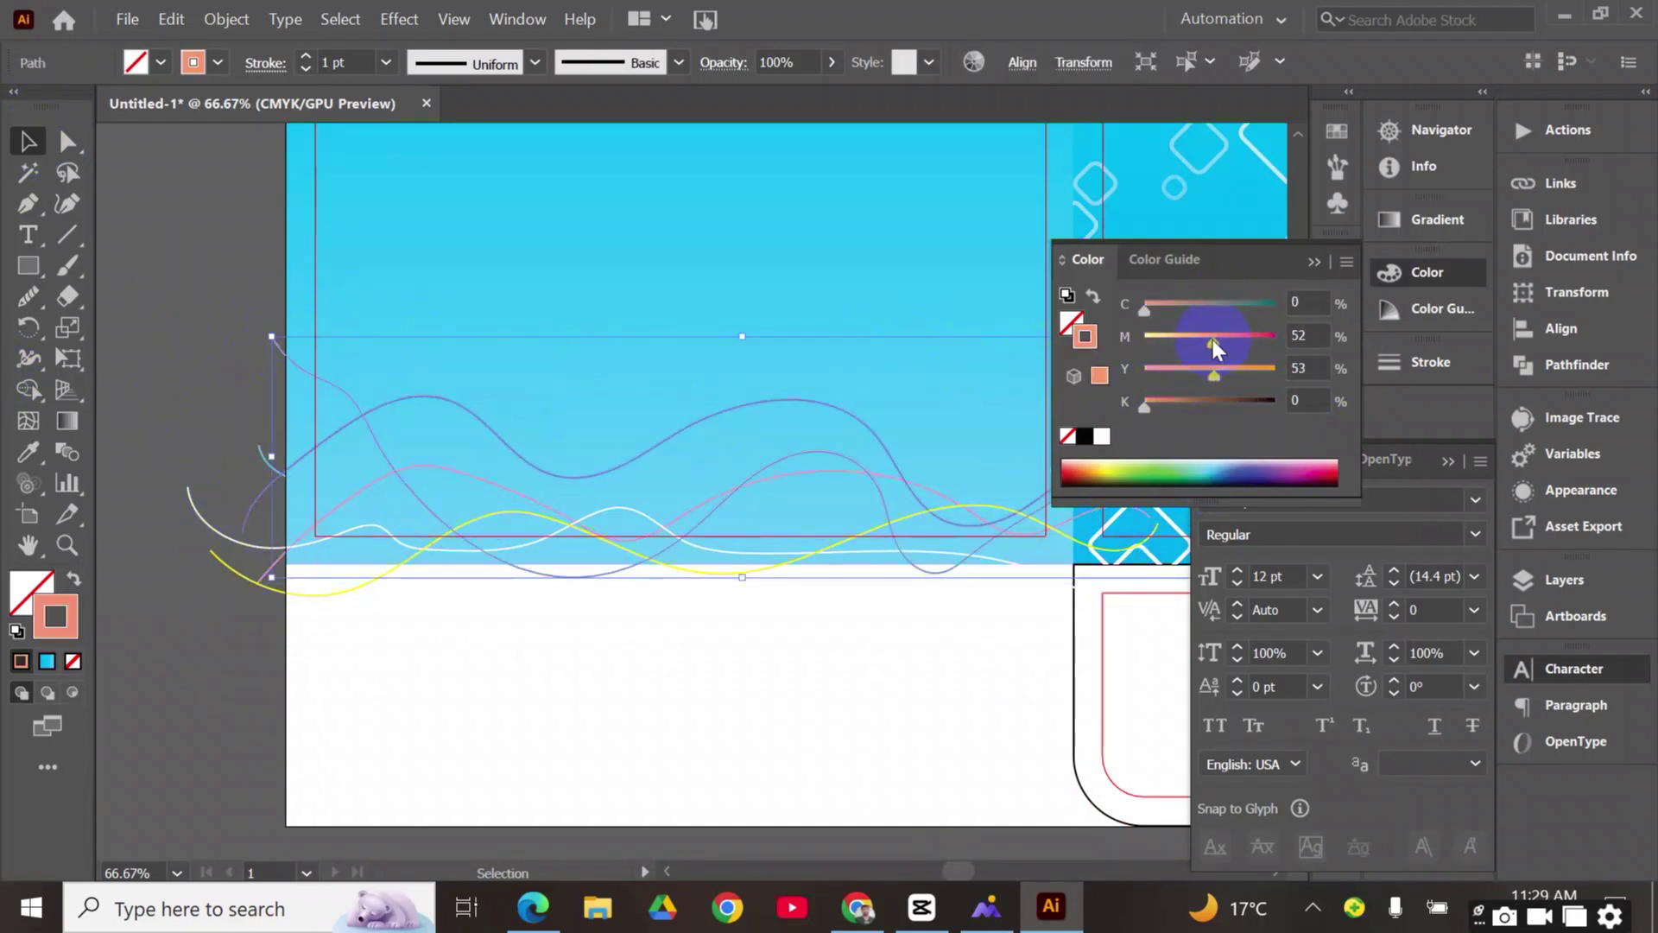
pyautogui.click(169, 285)
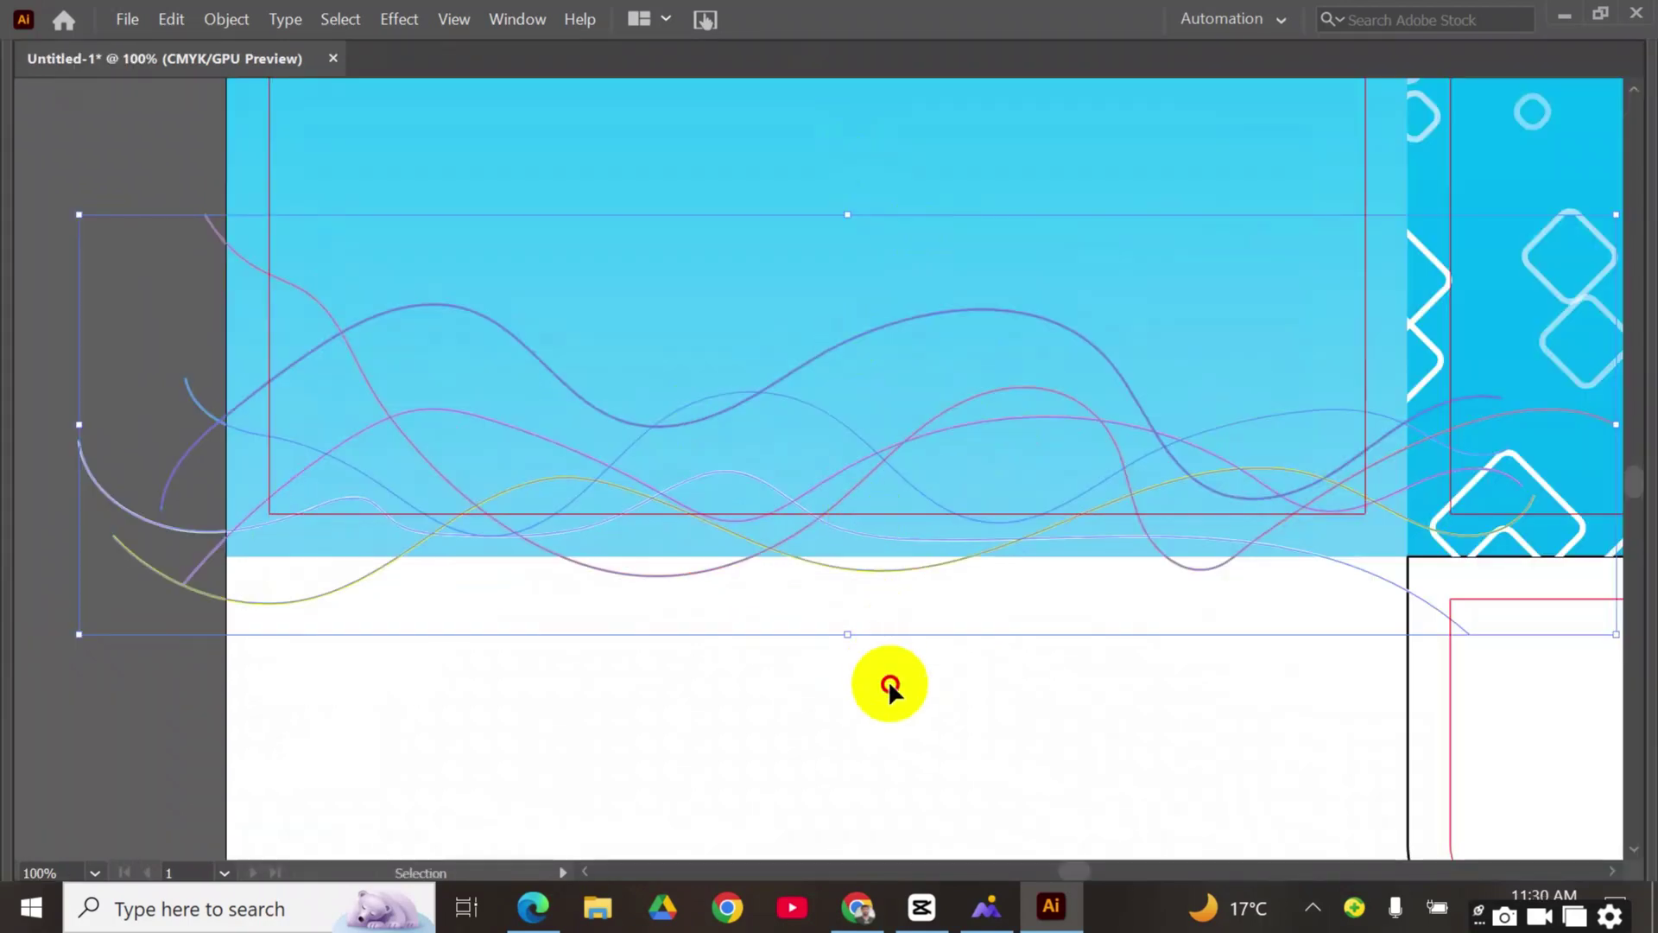
# Select all the wavy lines and set the blend spacing to Specified Steps with a value of 1
pyautogui.click(889, 682)
pyautogui.moveTo(899, 696); pyautogui.dragTo(820, 518)
pyautogui.press('Tab')
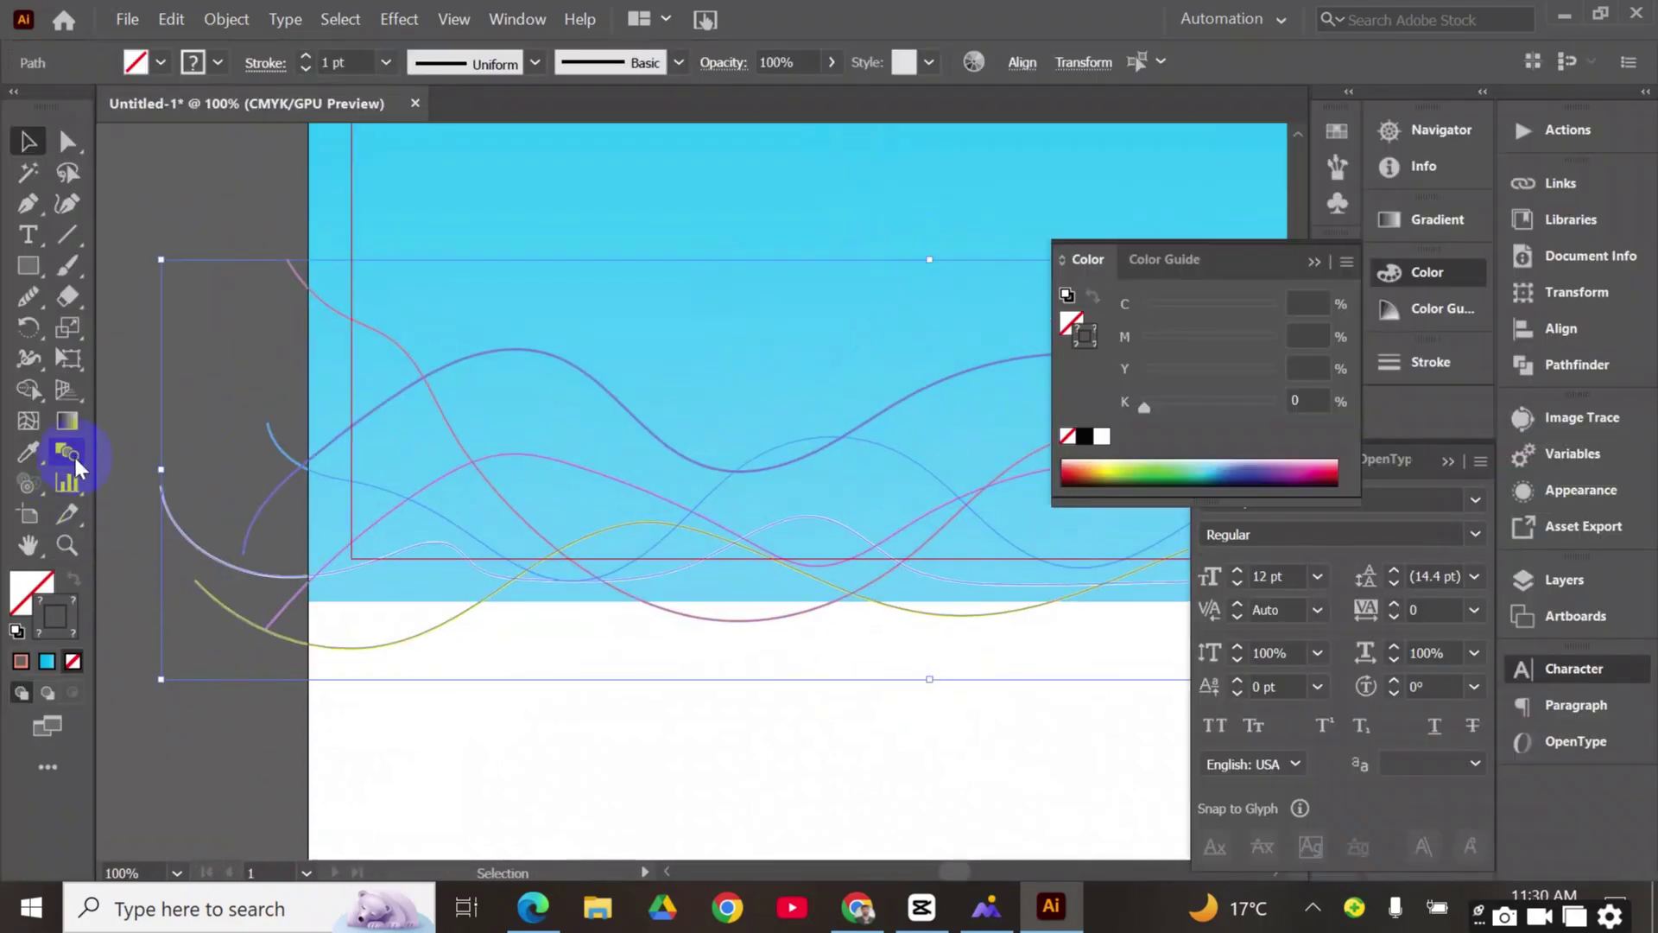
pyautogui.click(69, 453)
pyautogui.click(74, 456)
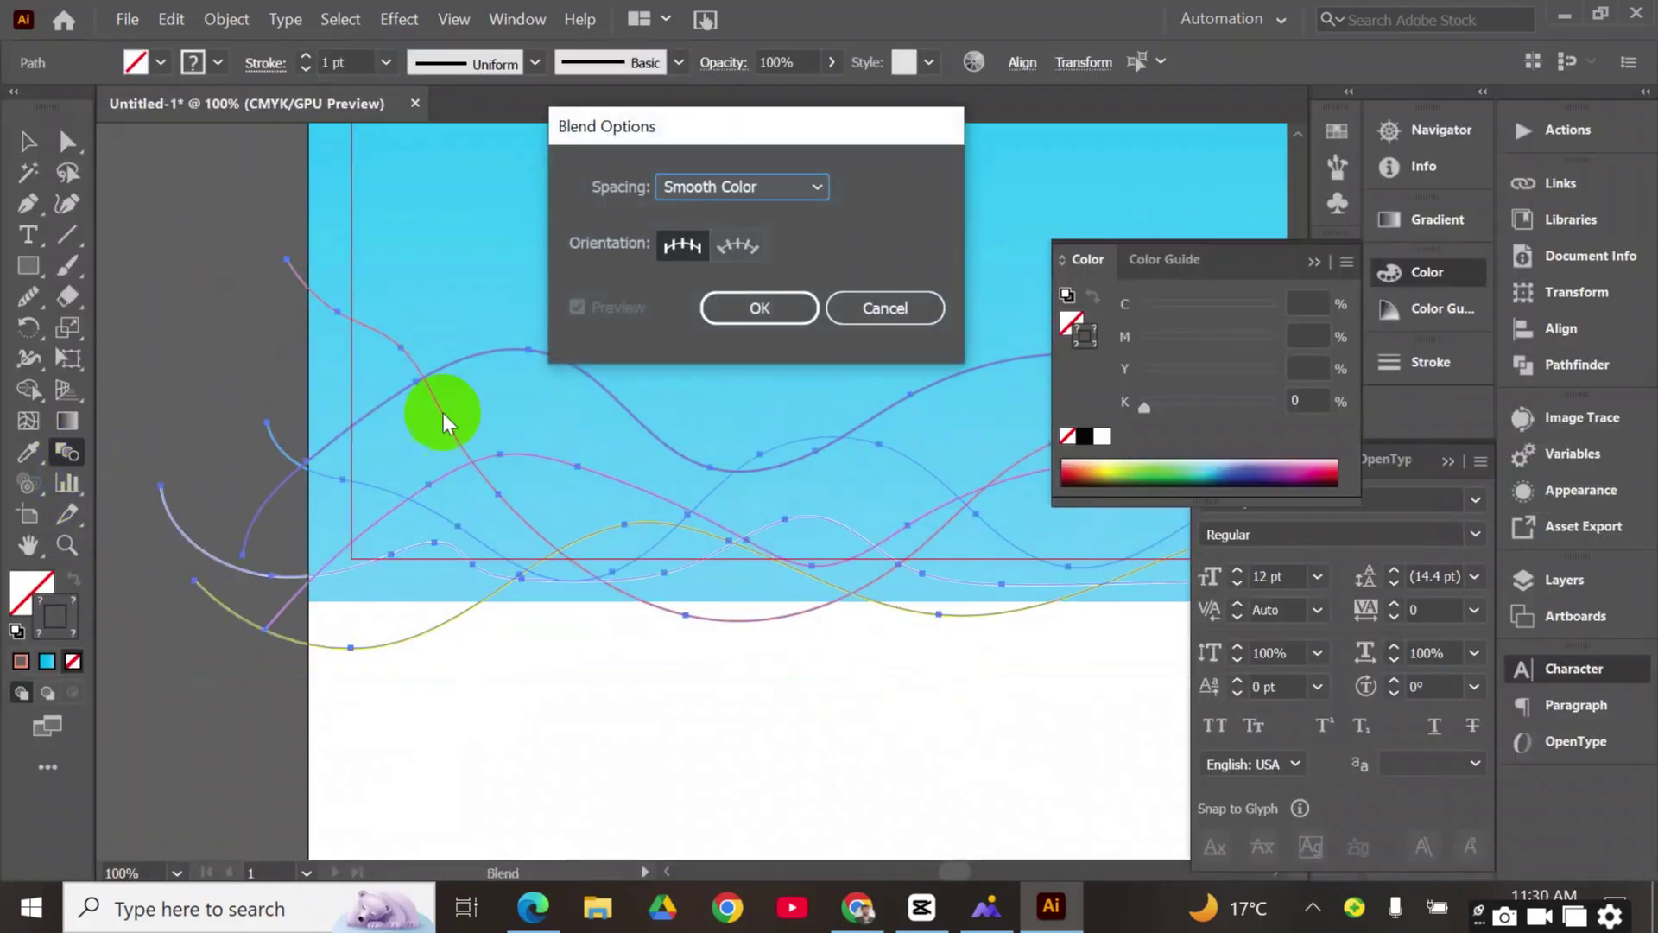
pyautogui.click(784, 185)
pyautogui.click(772, 243)
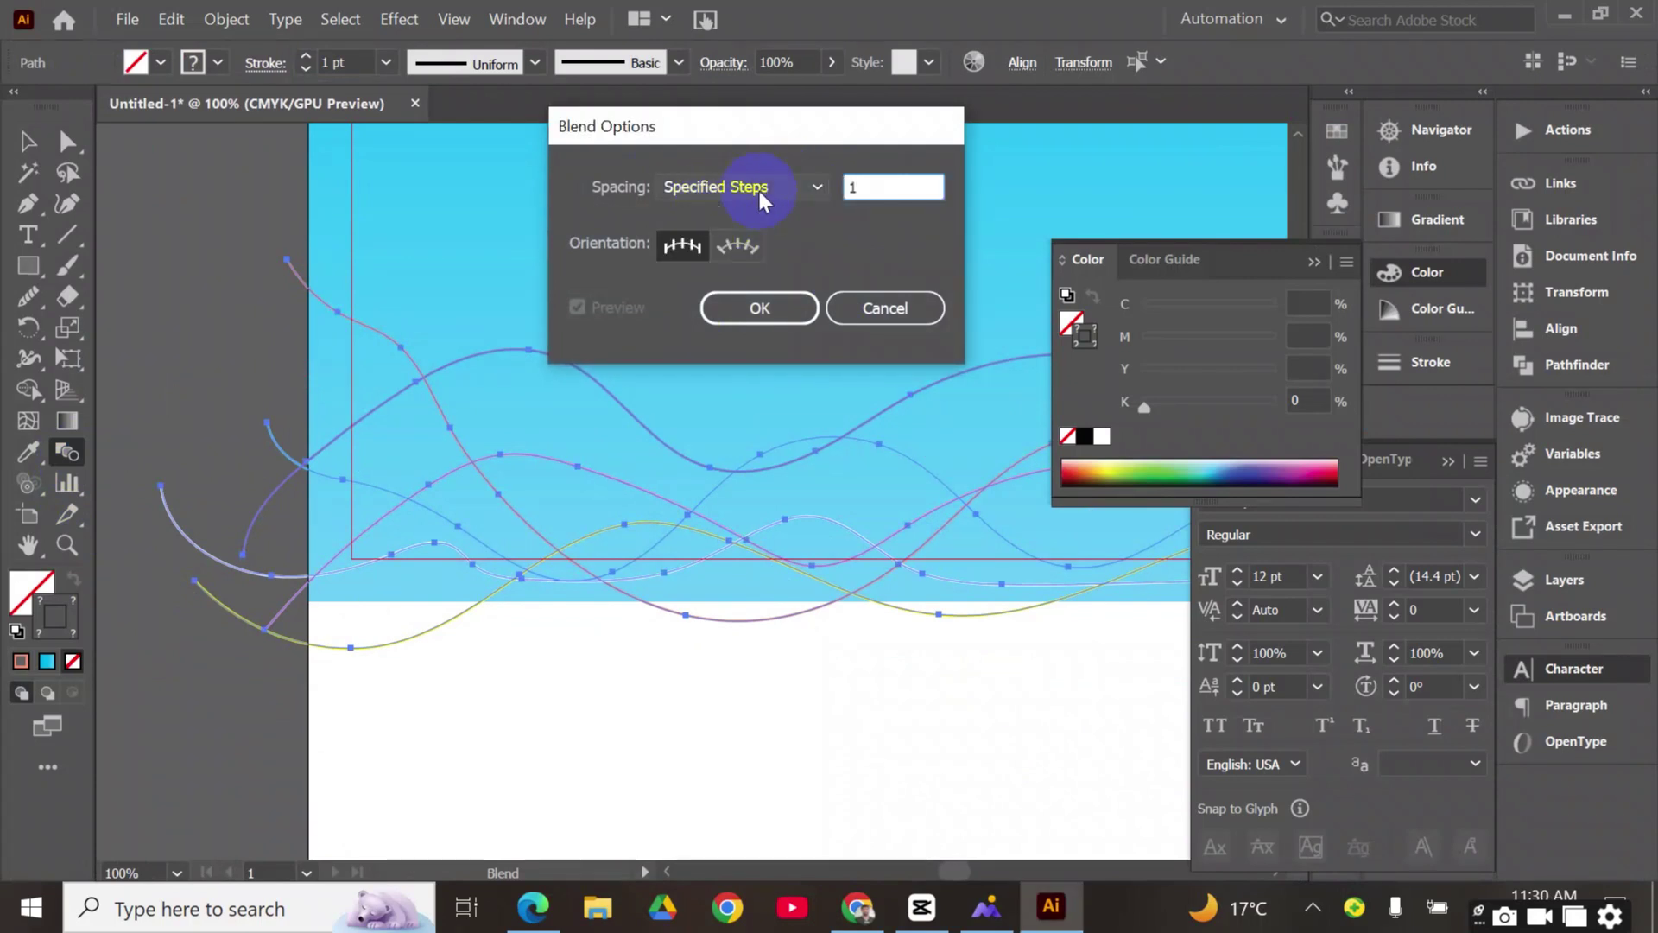
pyautogui.click(775, 309)
# Blend the coloured wavy lines together one after another with the Blend tool, from the lowest line upward
pyautogui.click(283, 585)
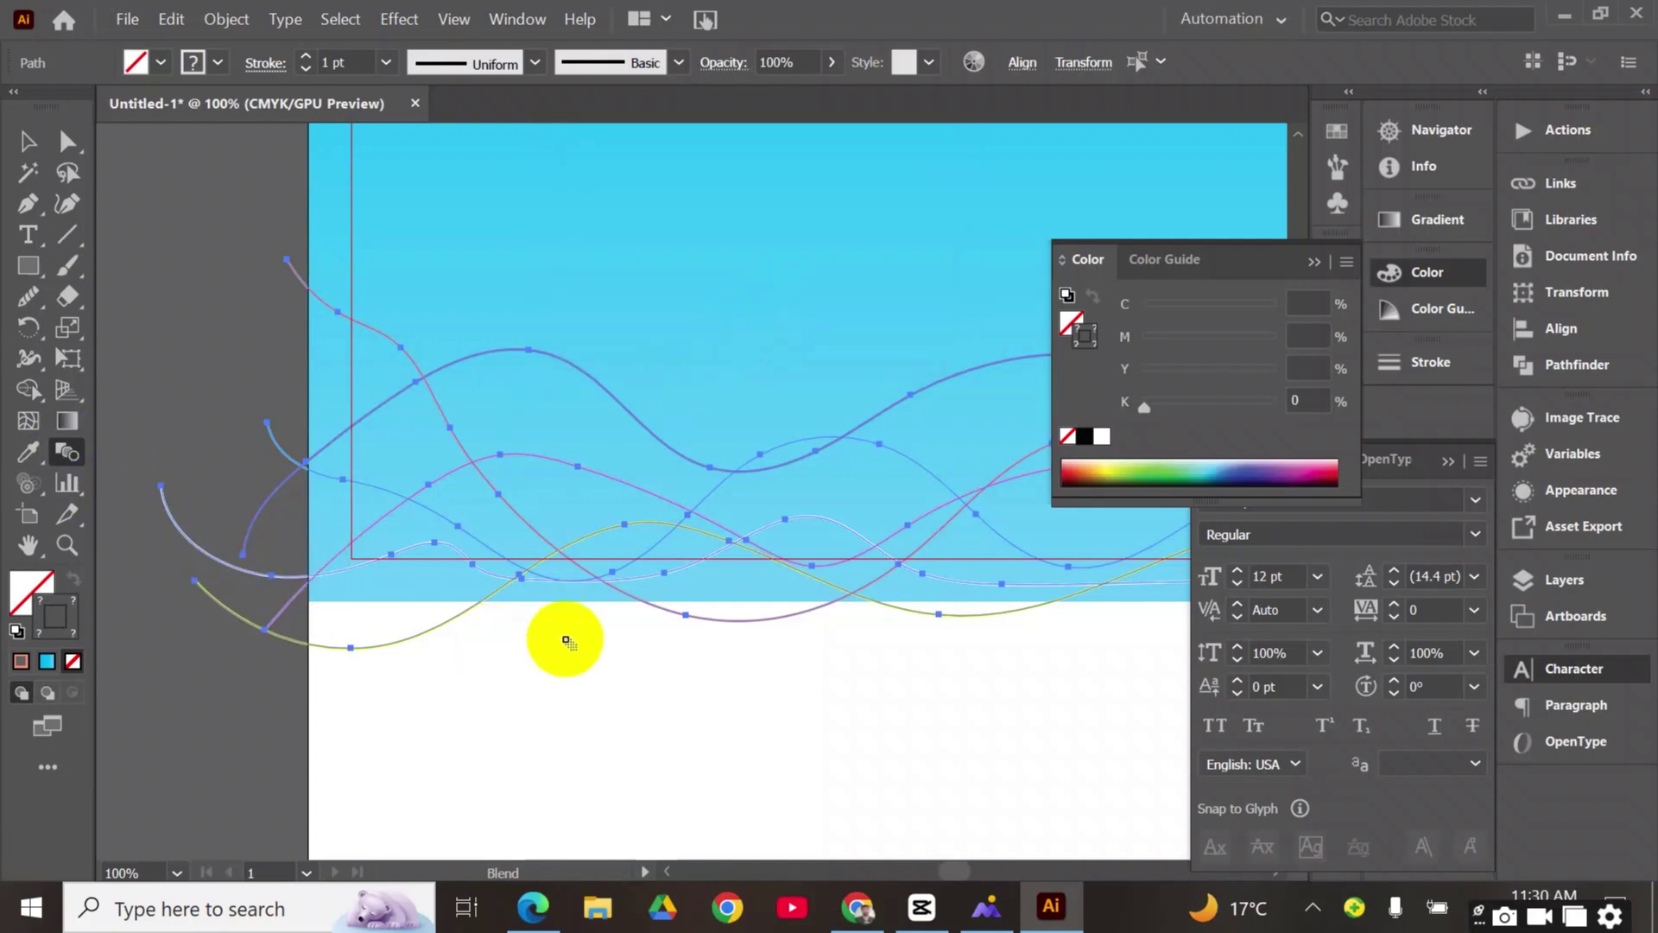
pyautogui.click(462, 615)
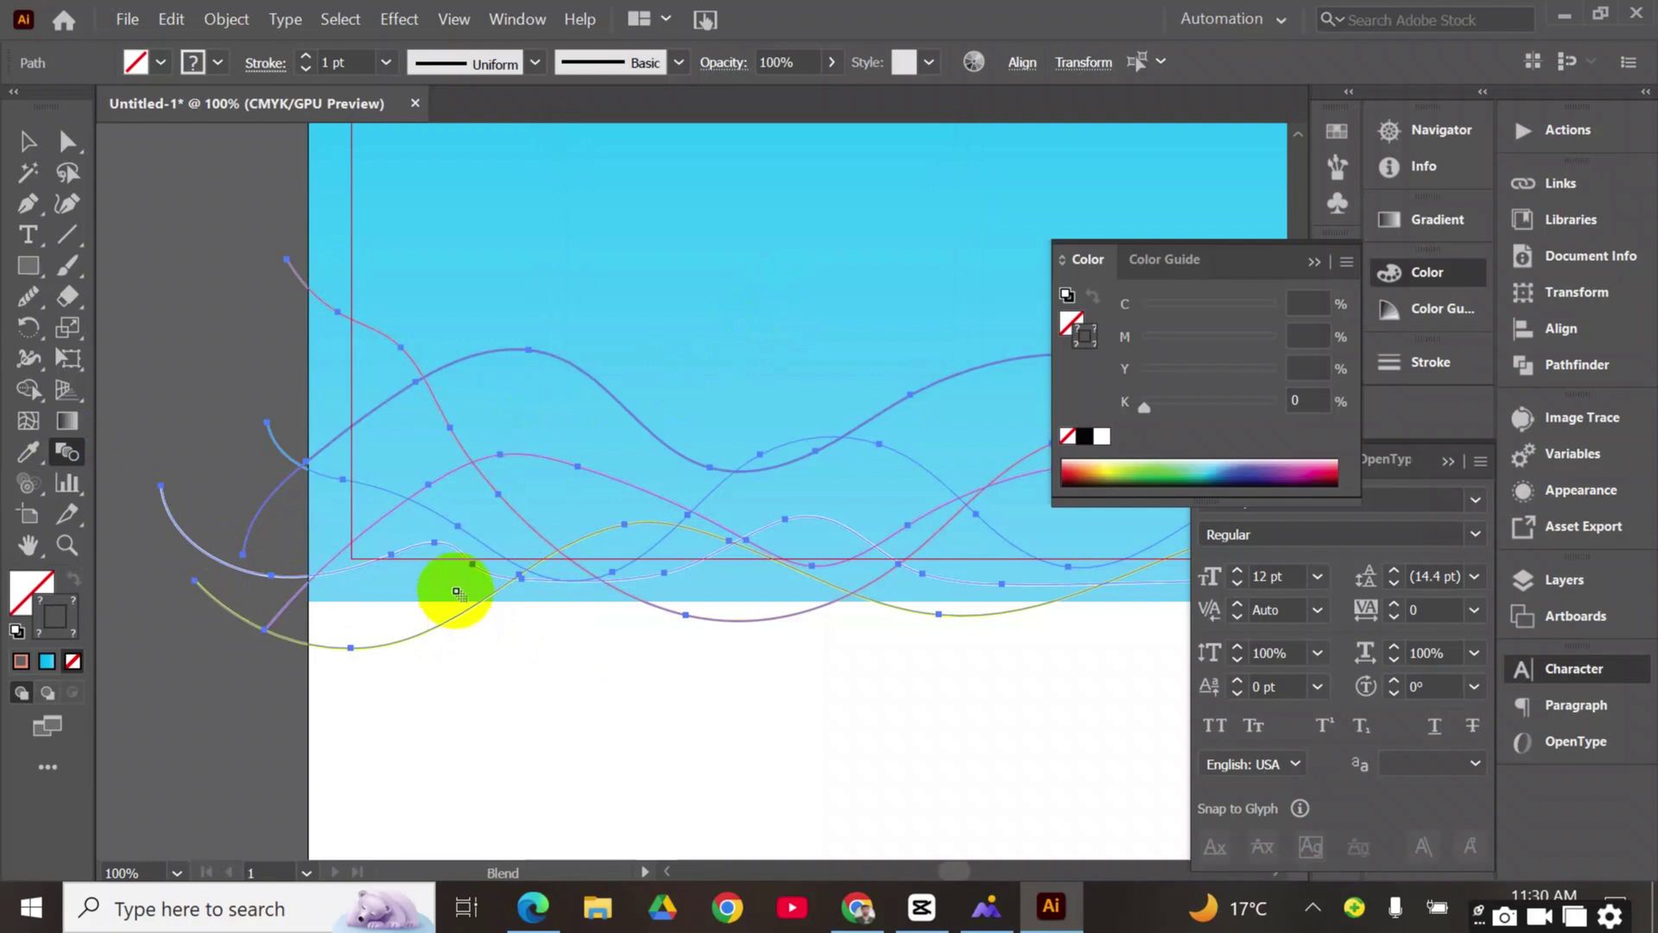
pyautogui.click(448, 544)
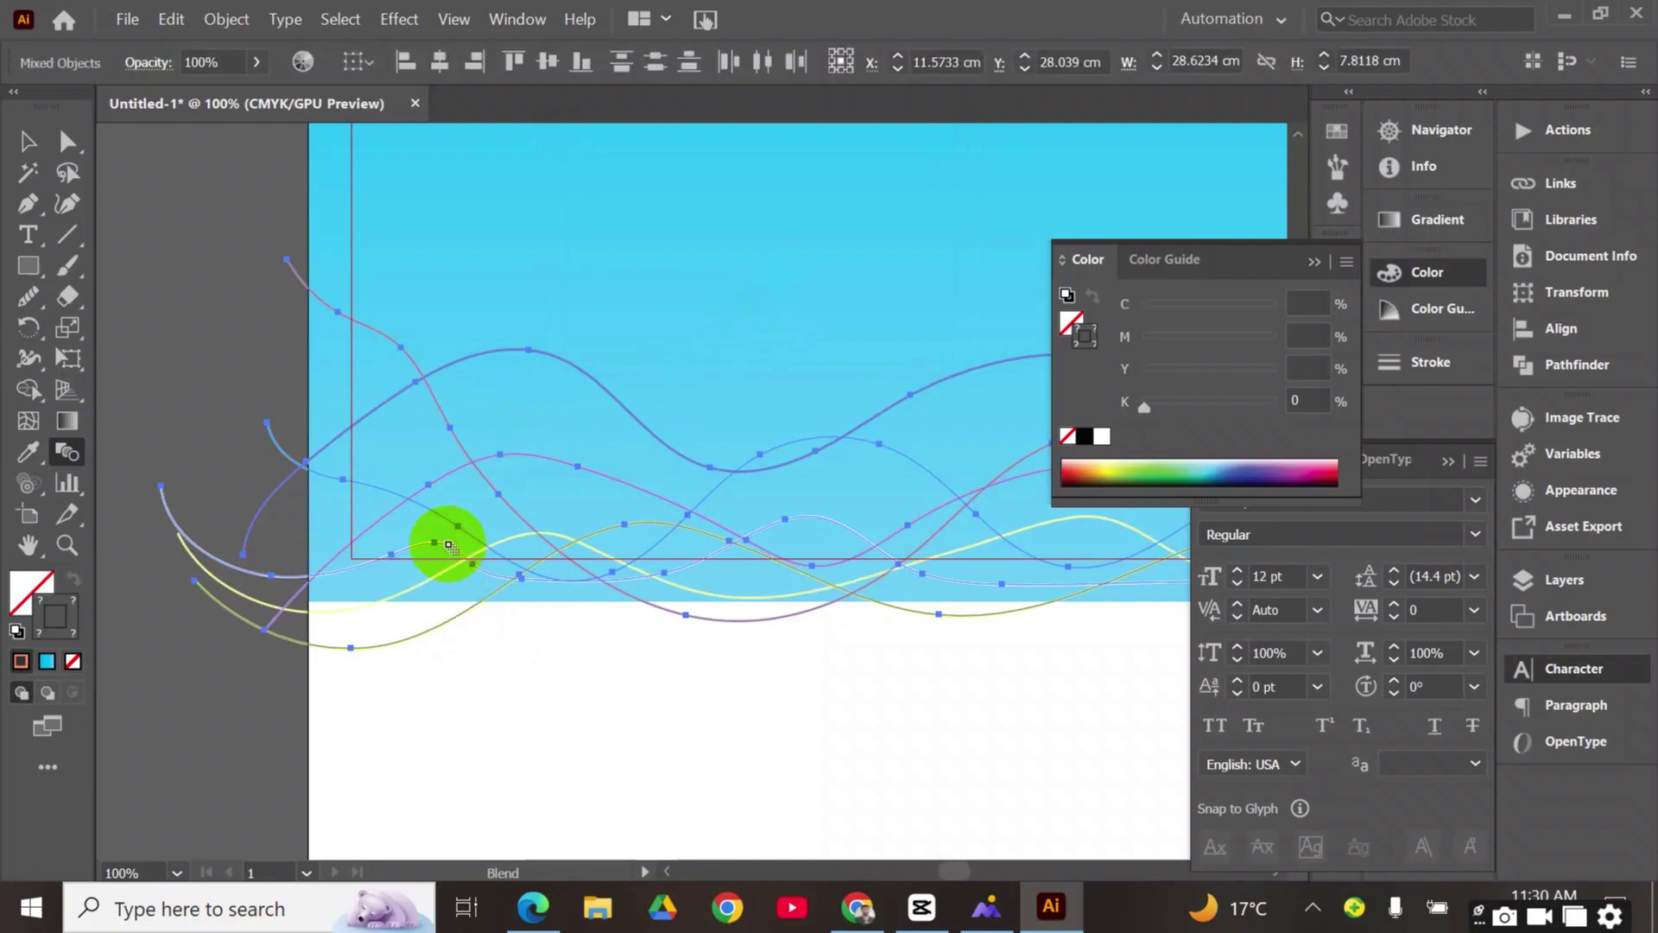
pyautogui.click(448, 522)
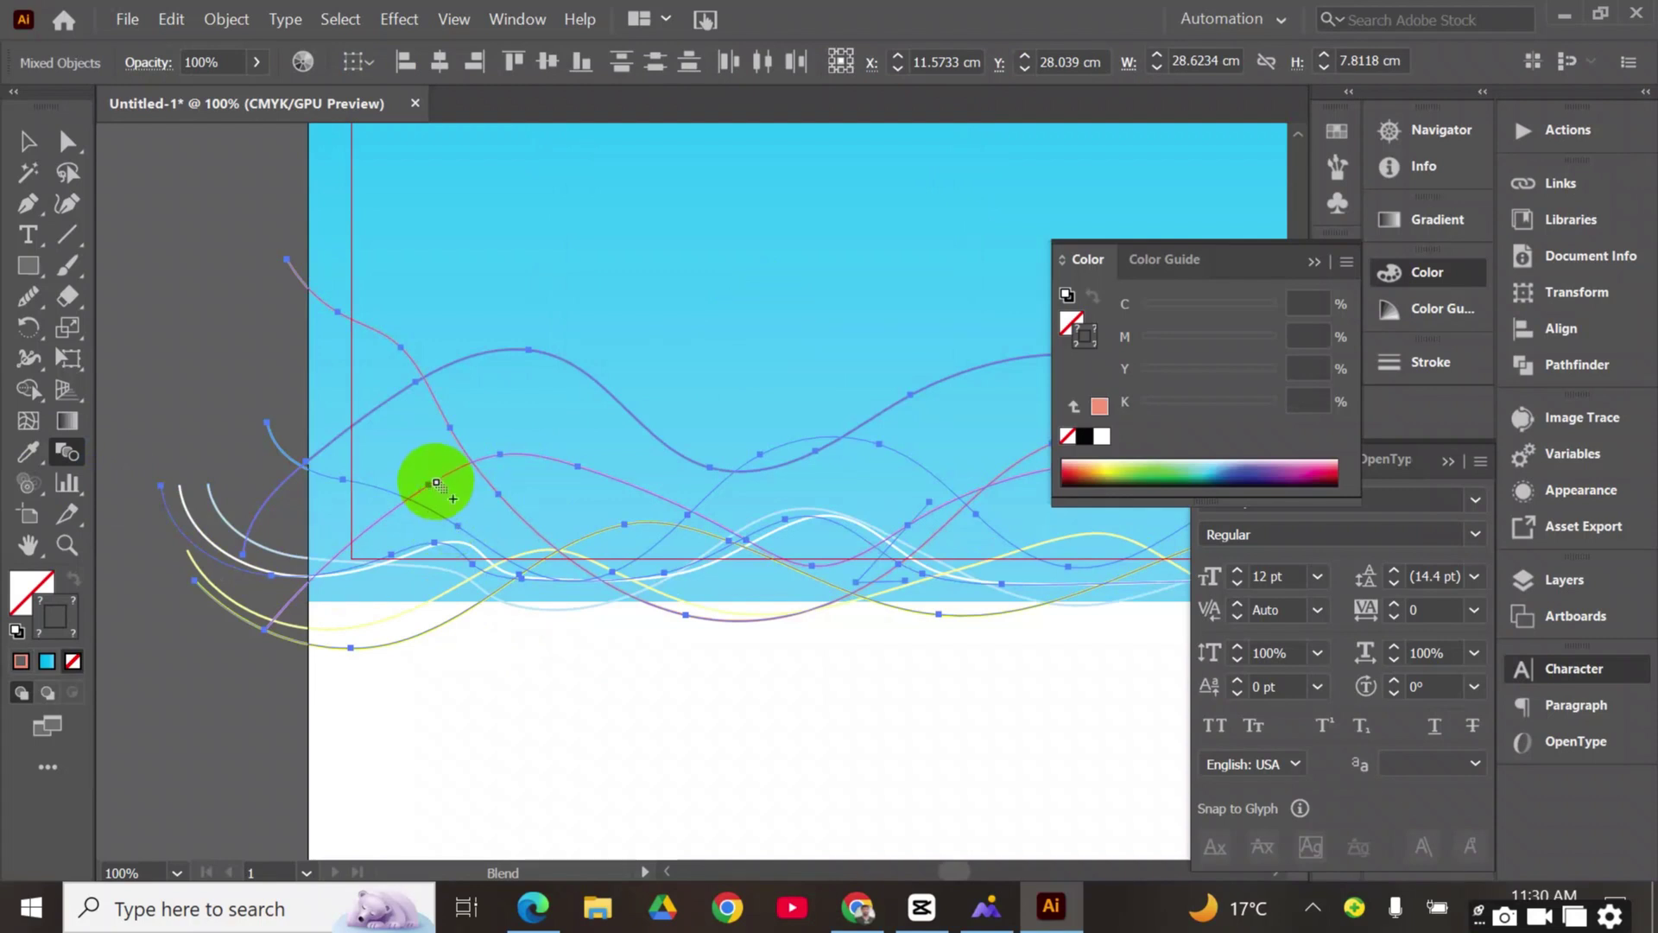
pyautogui.click(436, 482)
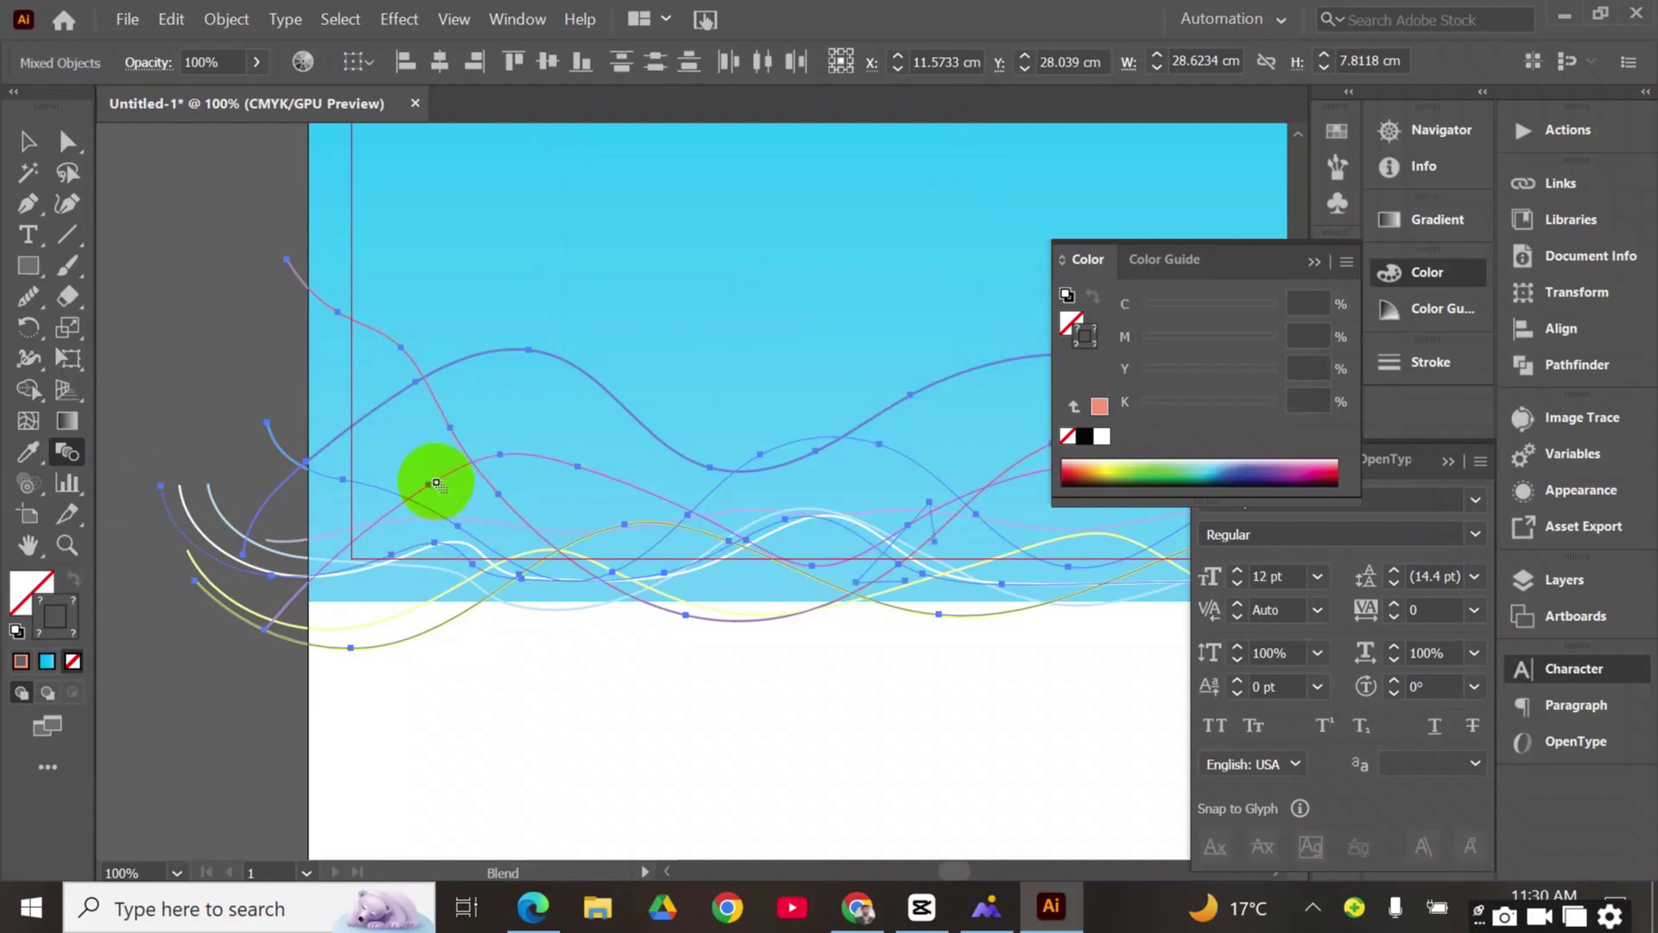
pyautogui.click(455, 438)
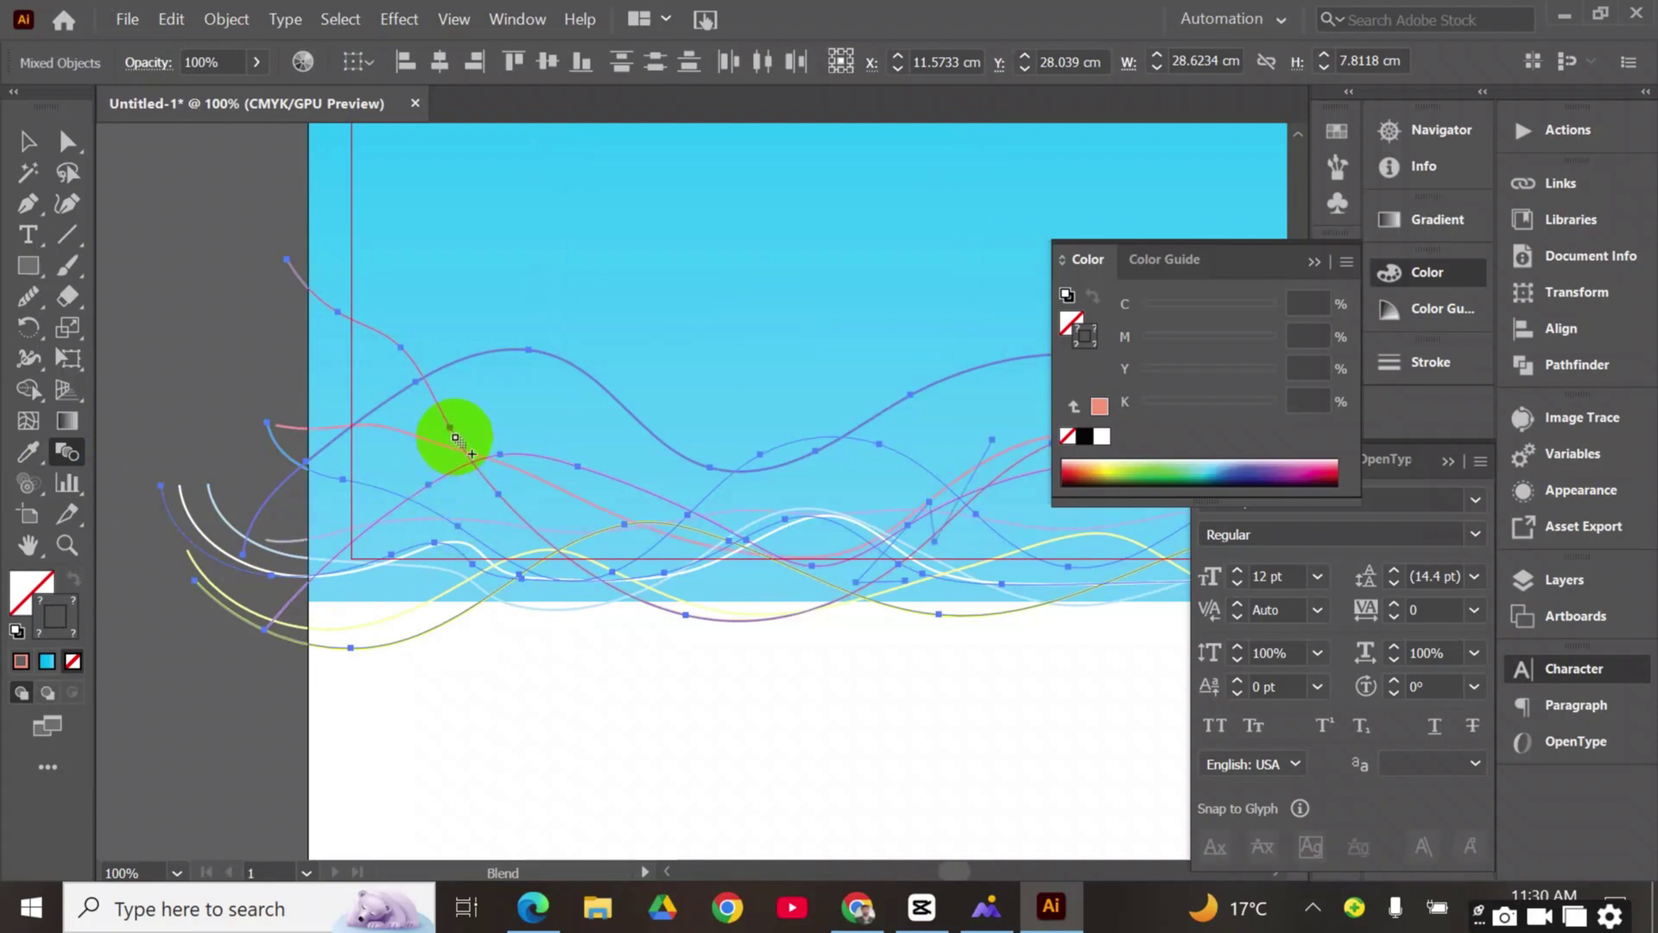
pyautogui.click(465, 359)
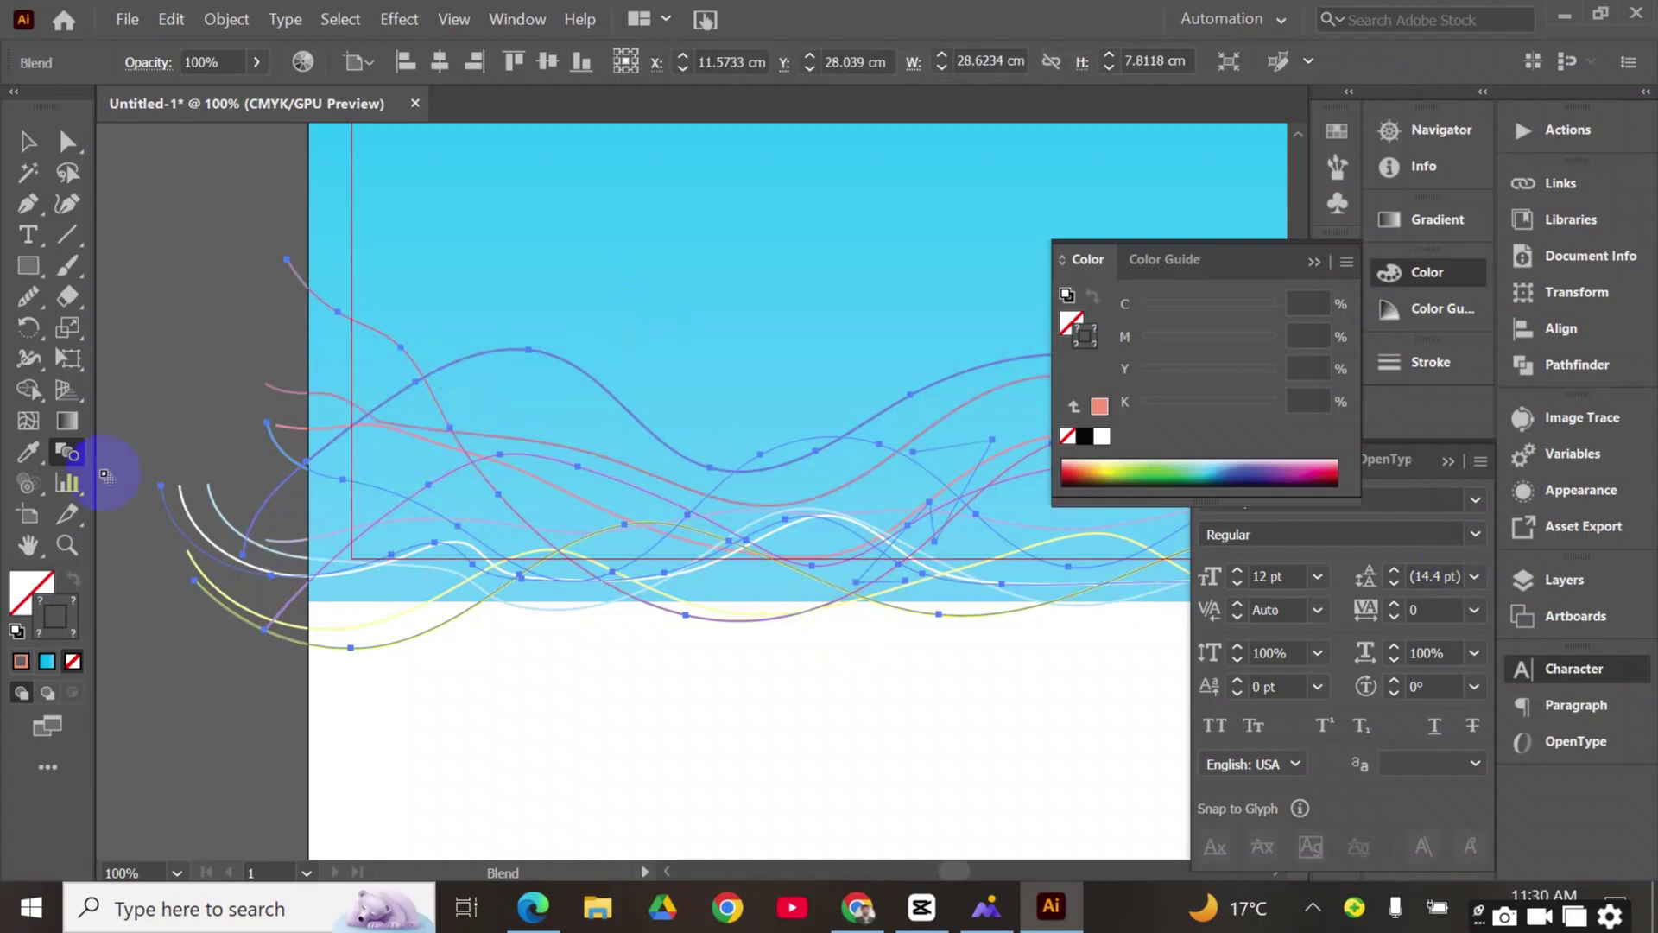
# Raise the blend's specified steps to 119 so the wavy lines merge into solid coloured waves
pyautogui.doubleClick(69, 451)
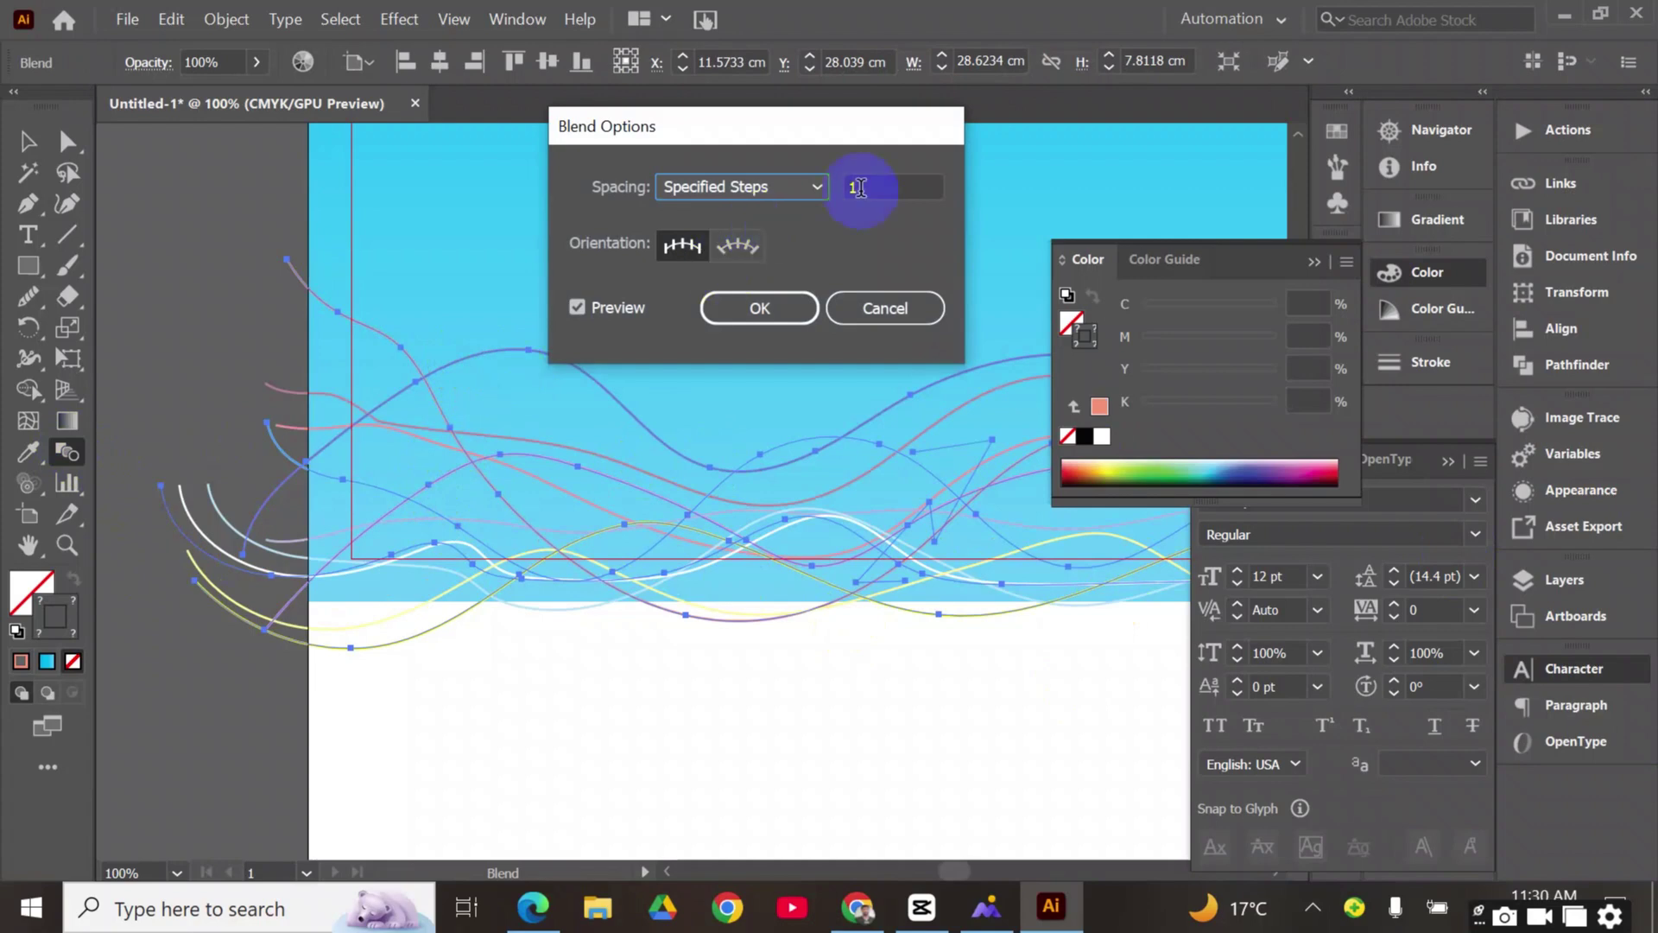
pyautogui.click(889, 189)
pyautogui.scroll(20, 889, 188)
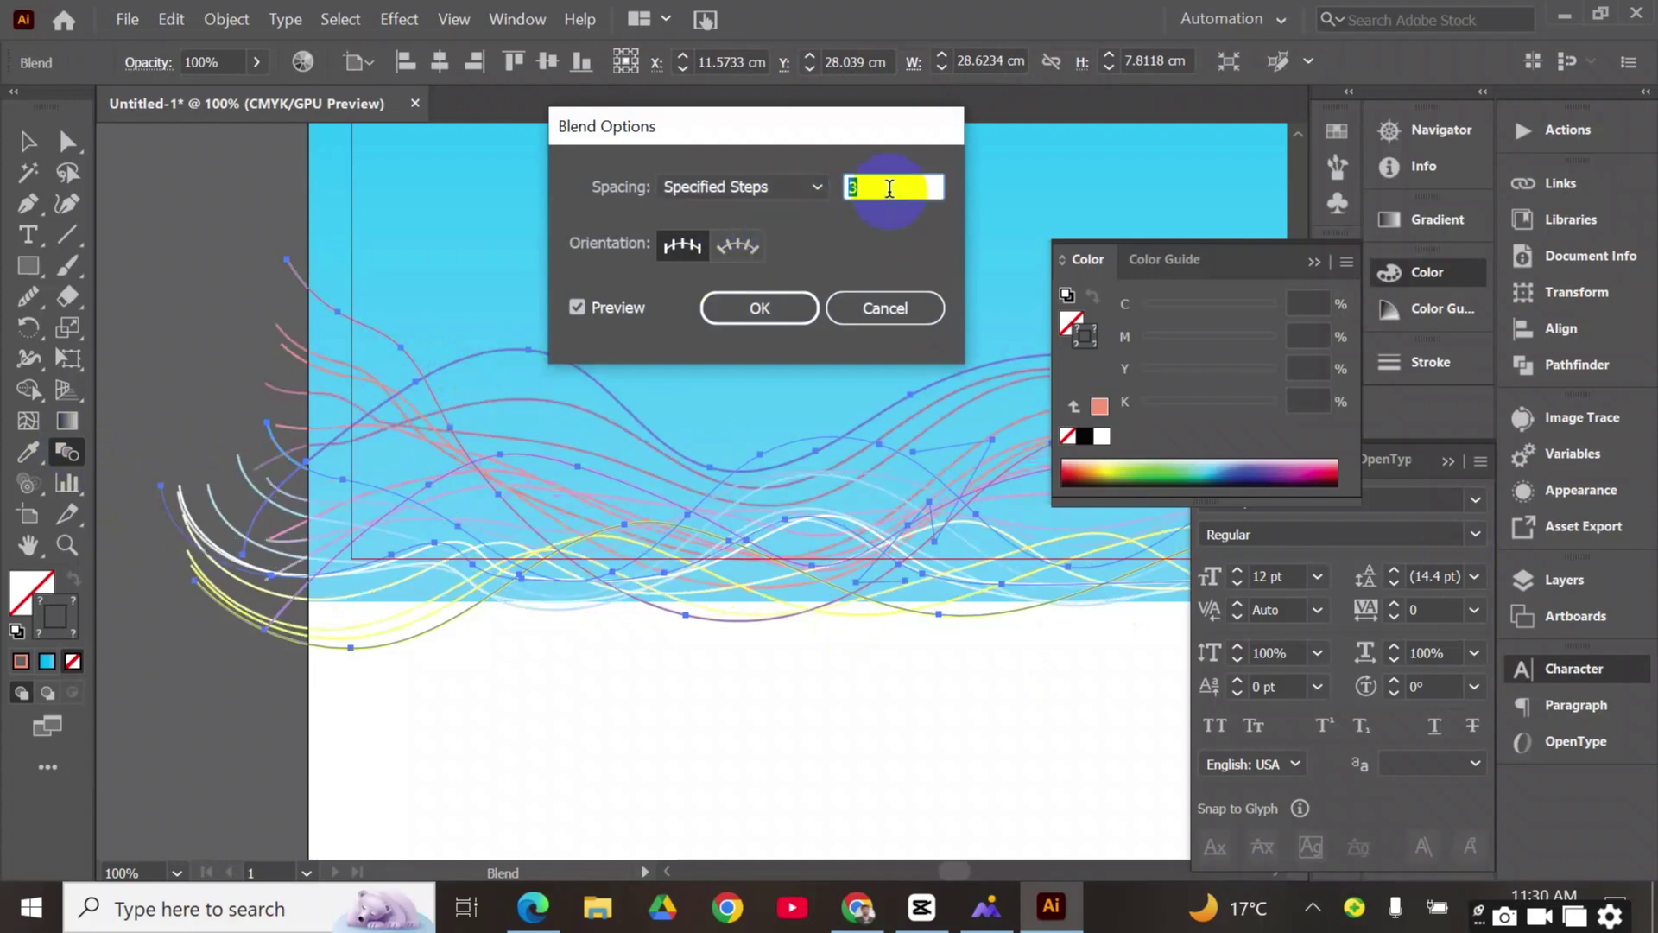
pyautogui.scroll(20, 890, 187)
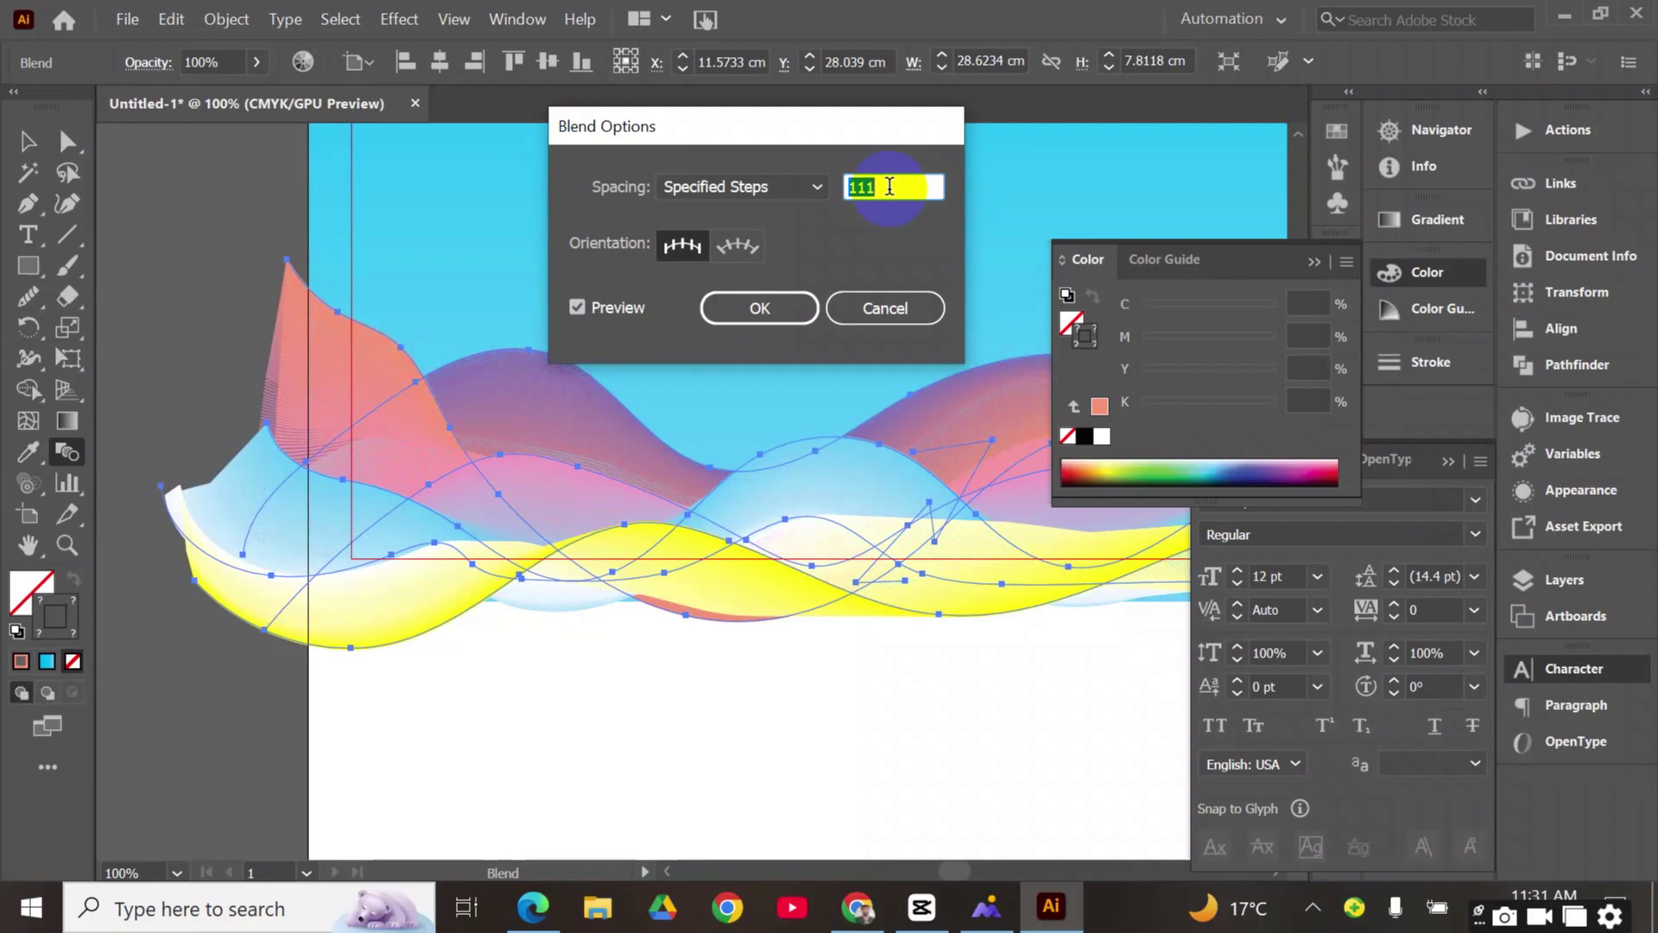
pyautogui.scroll(1, 890, 187)
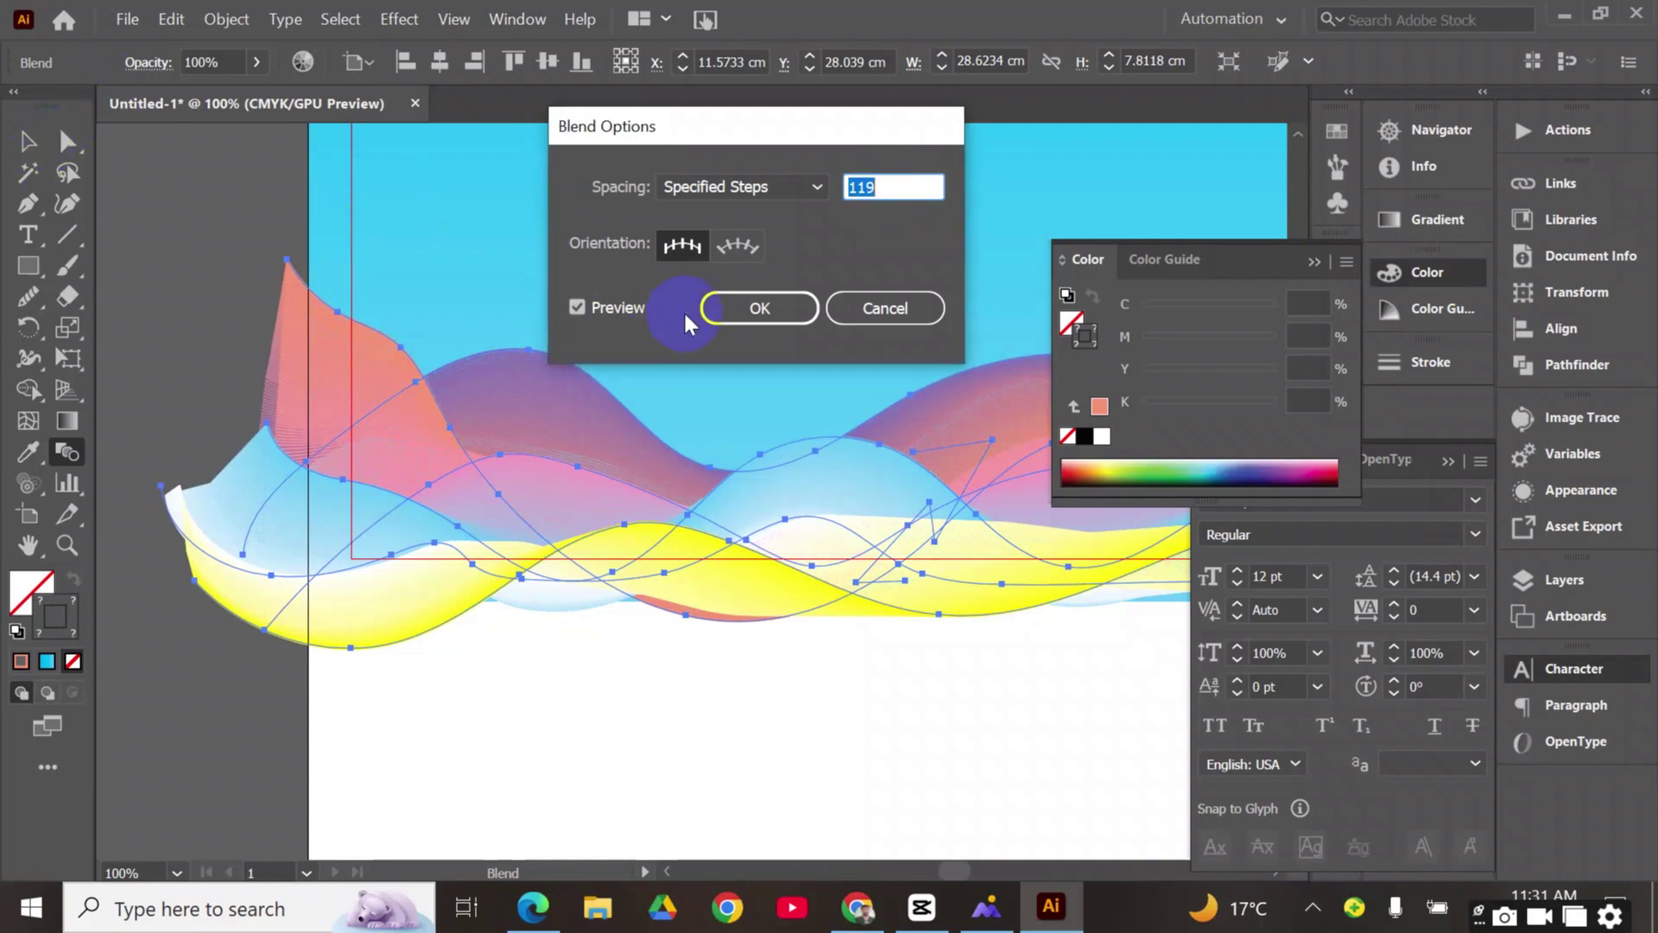
pyautogui.click(759, 308)
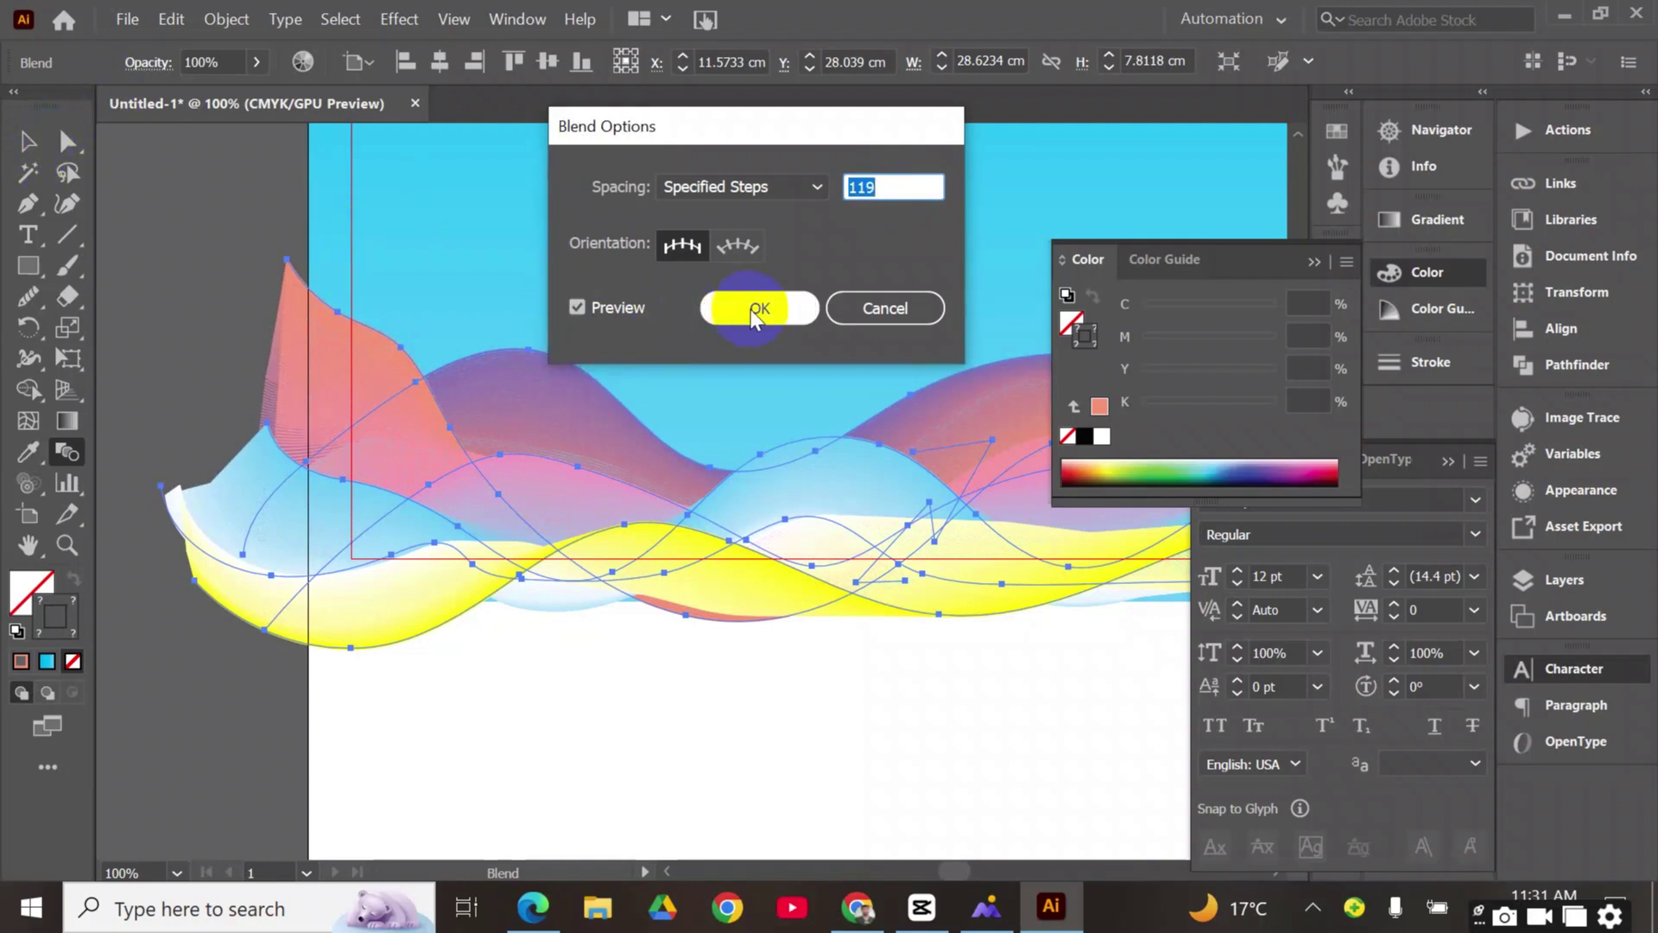
# Move the blended waves slightly down on the panel and deselect them
pyautogui.click(19, 148)
pyautogui.click(854, 692)
pyautogui.press('Tab')
pyautogui.scroll(4, 854, 691)
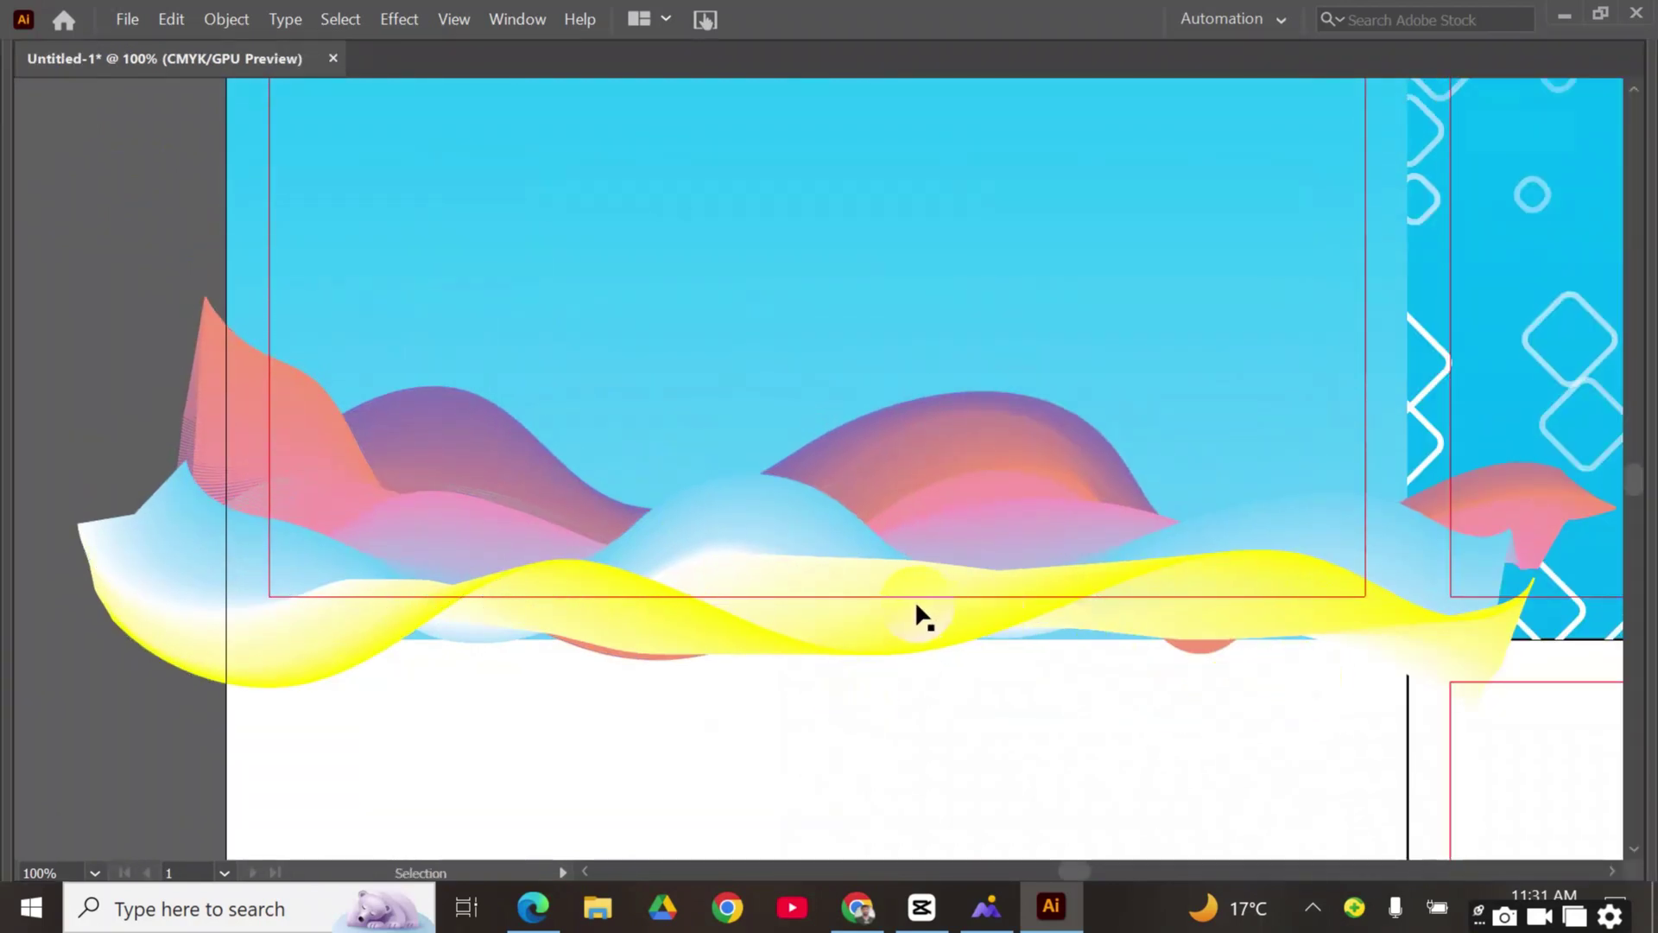
pyautogui.moveTo(916, 604); pyautogui.dragTo(917, 615)
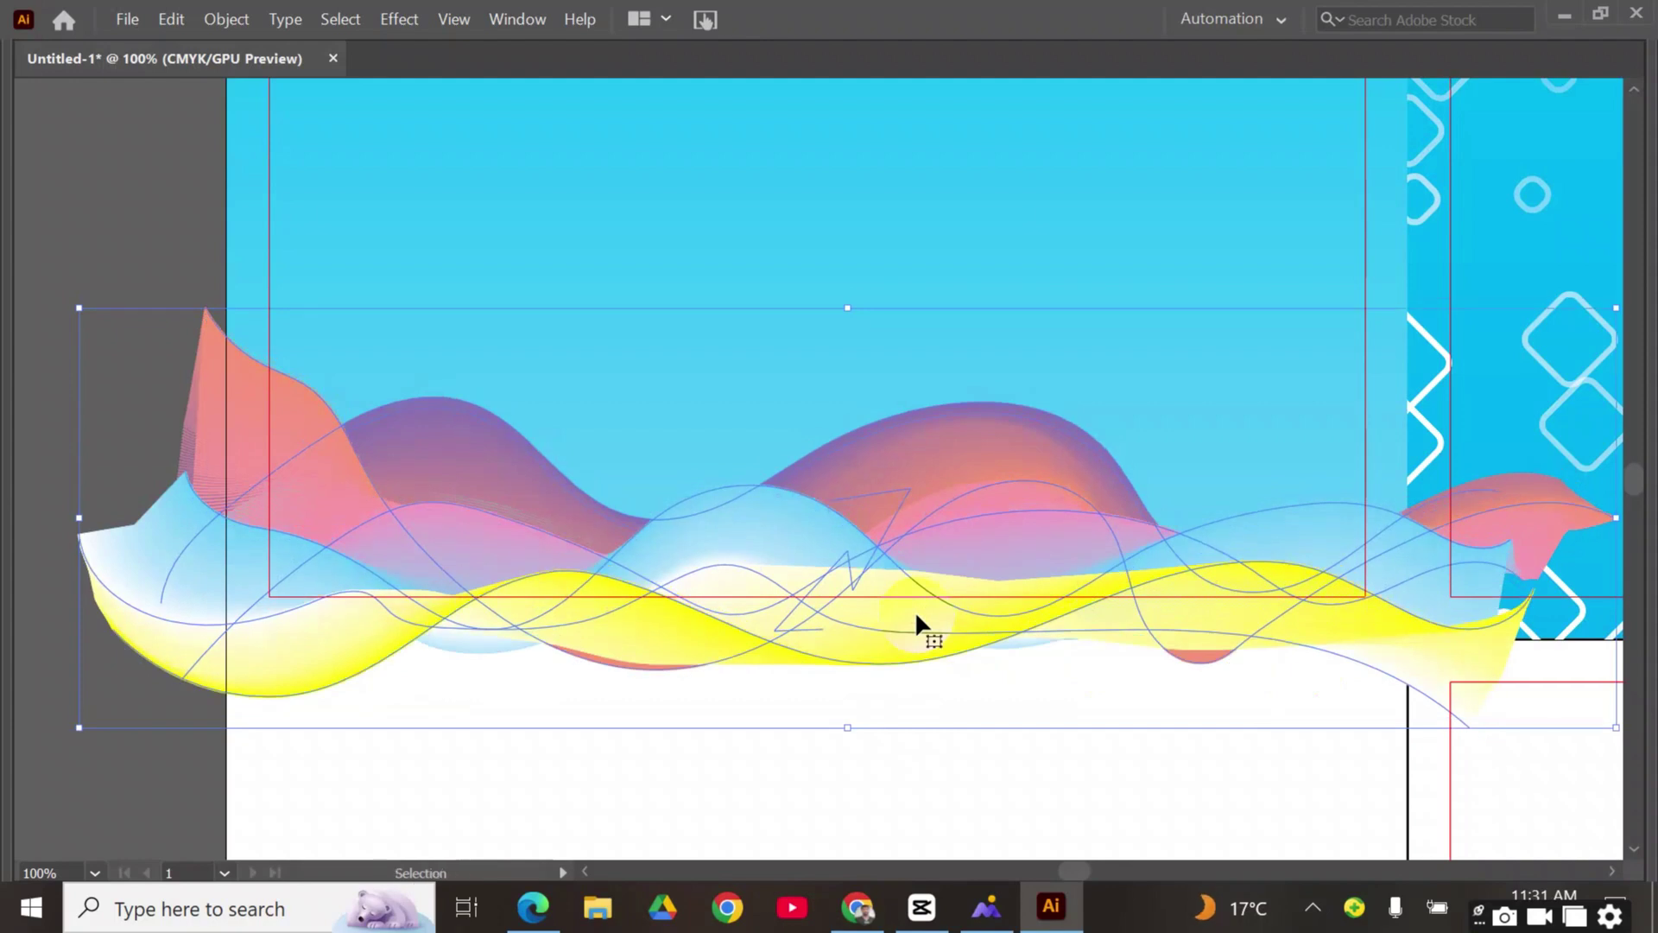
pyautogui.click(917, 703)
pyautogui.scroll(3, 917, 703)
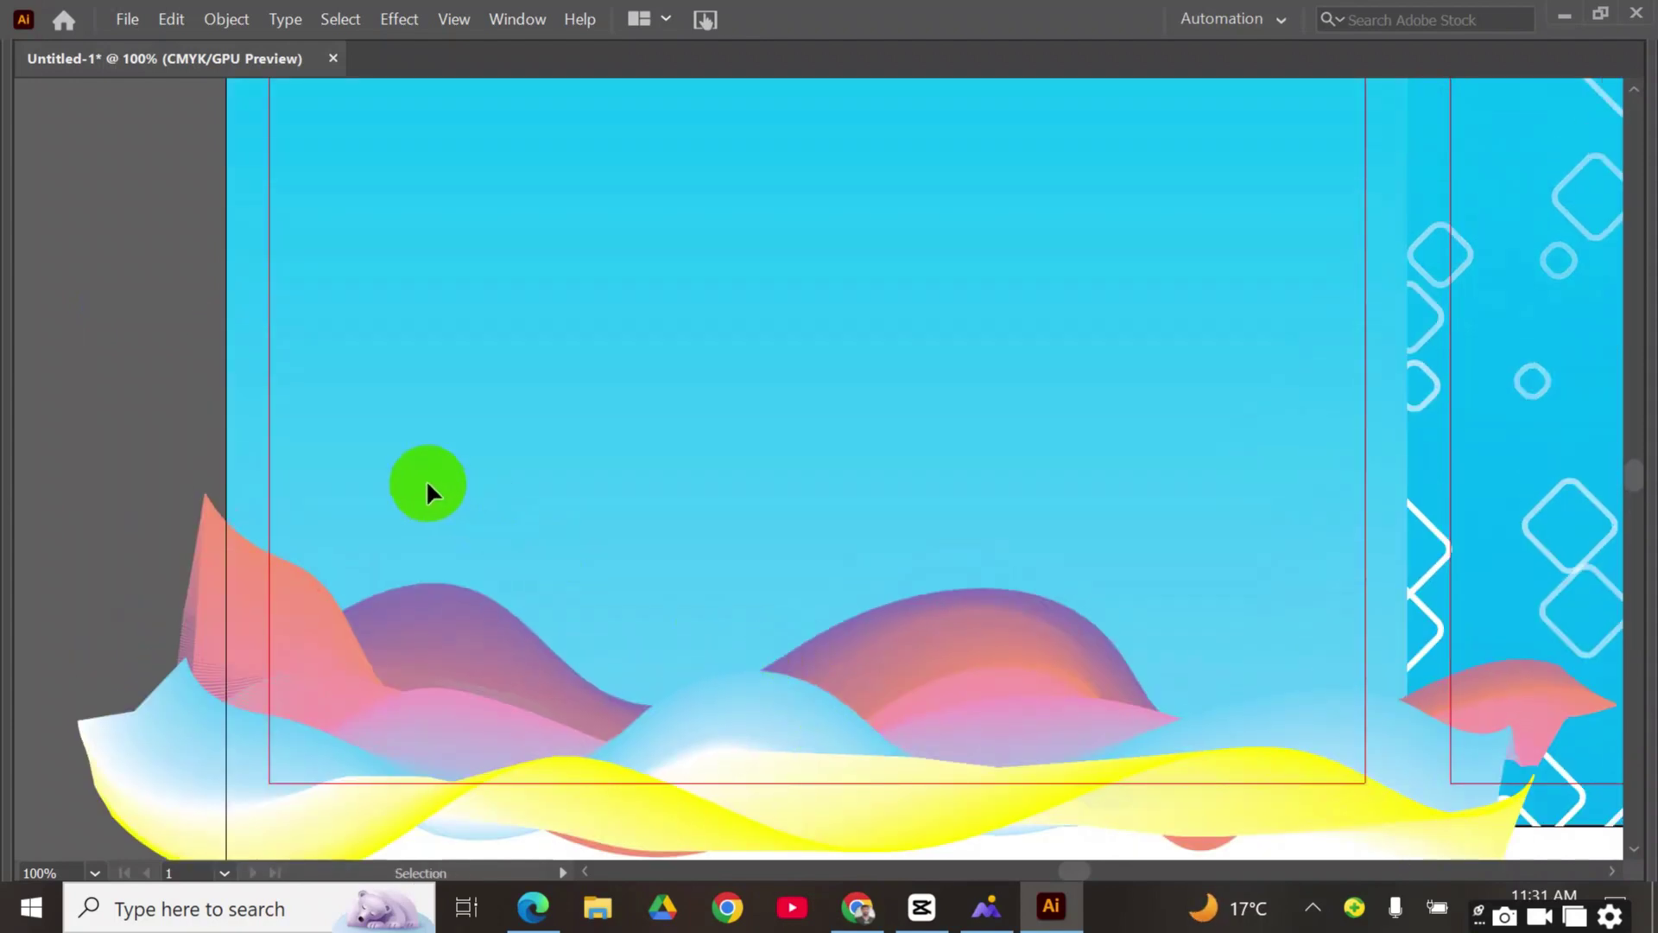
pyautogui.hotkey('ctrl', '-')
pyautogui.scroll(2, 249, 453)
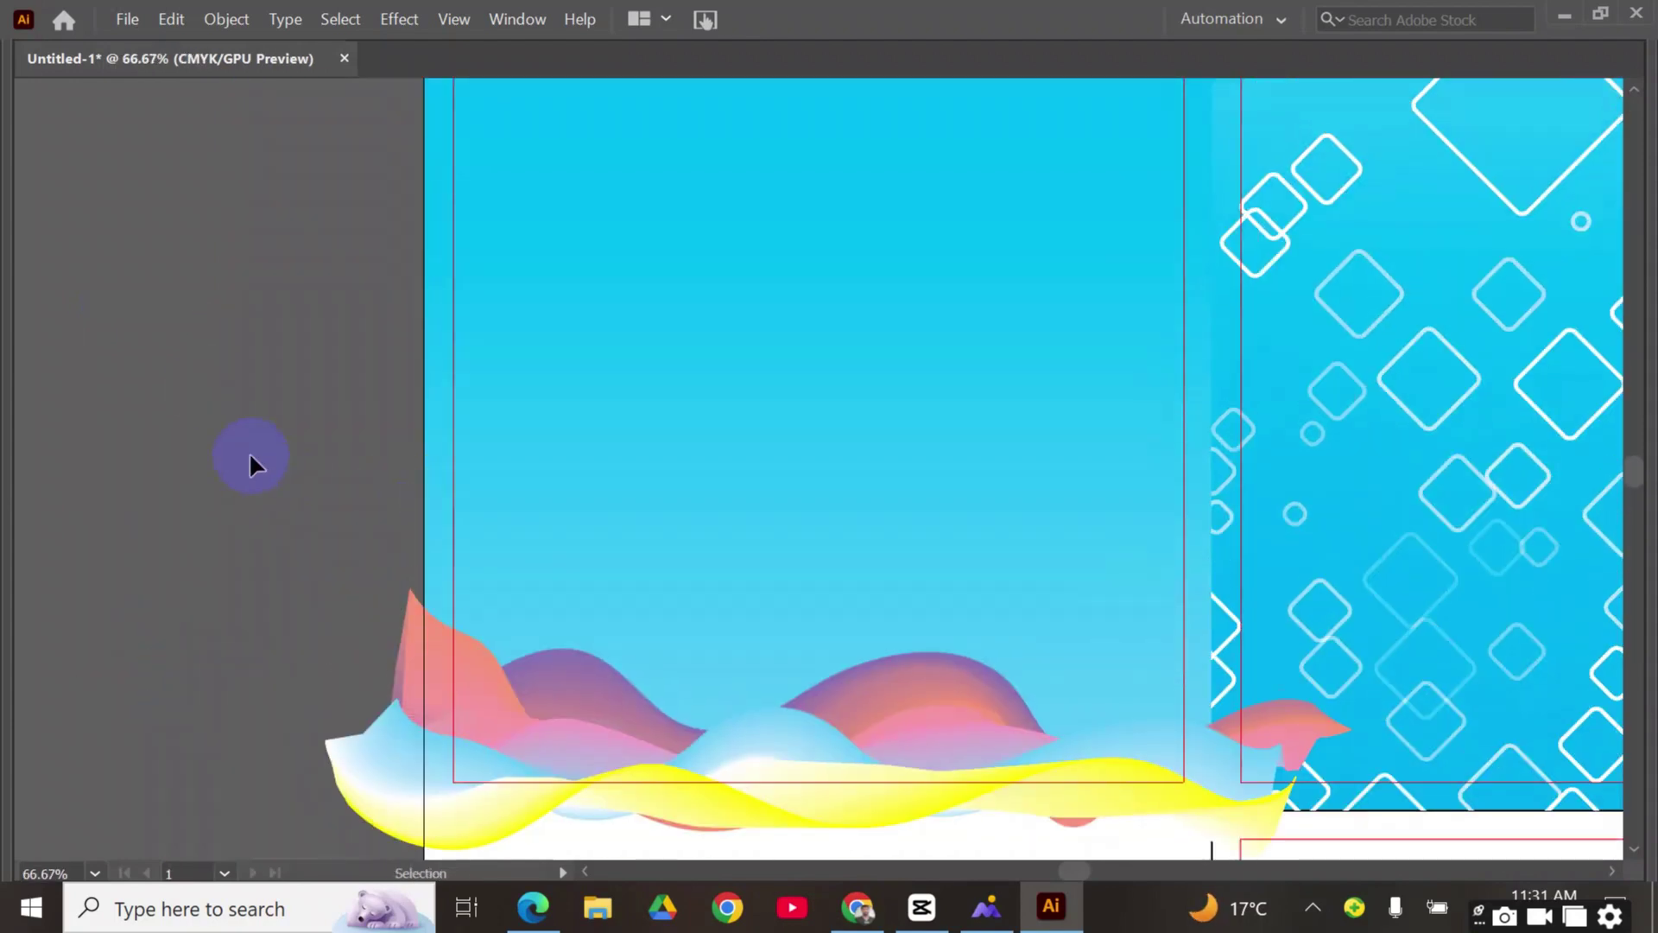
# Unlock all locked objects and clear the selection
pyautogui.click(227, 19)
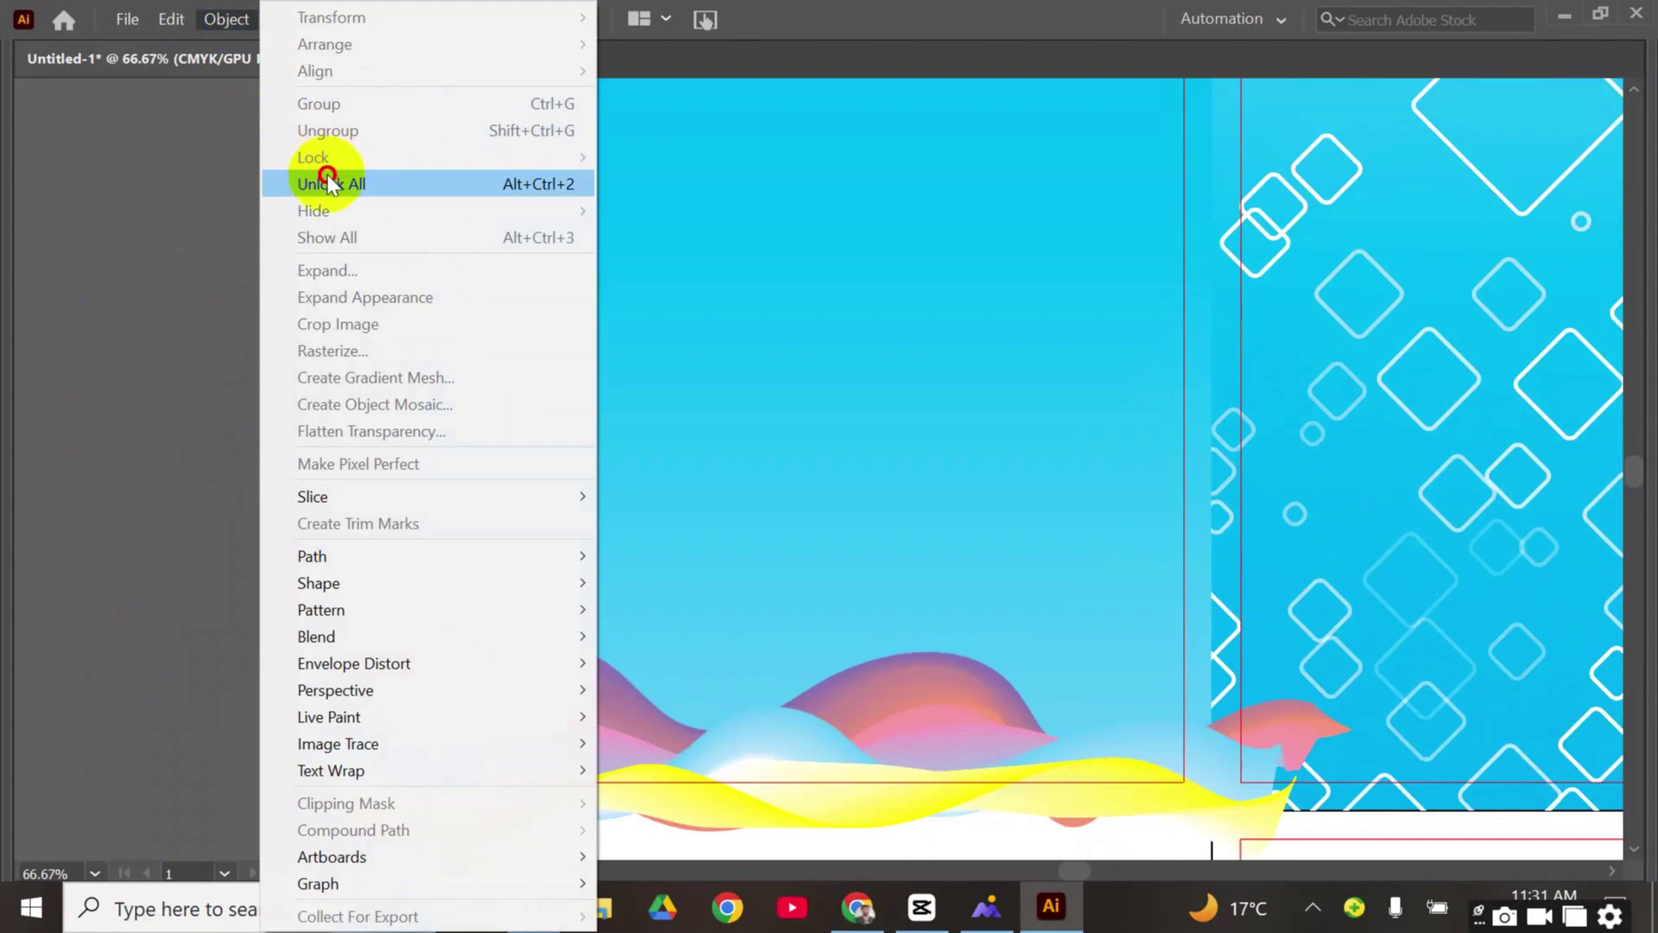
pyautogui.click(328, 174)
pyautogui.click(282, 271)
# Copy the plain gradient panel and paste the duplicate in front of it
pyautogui.click(504, 276)
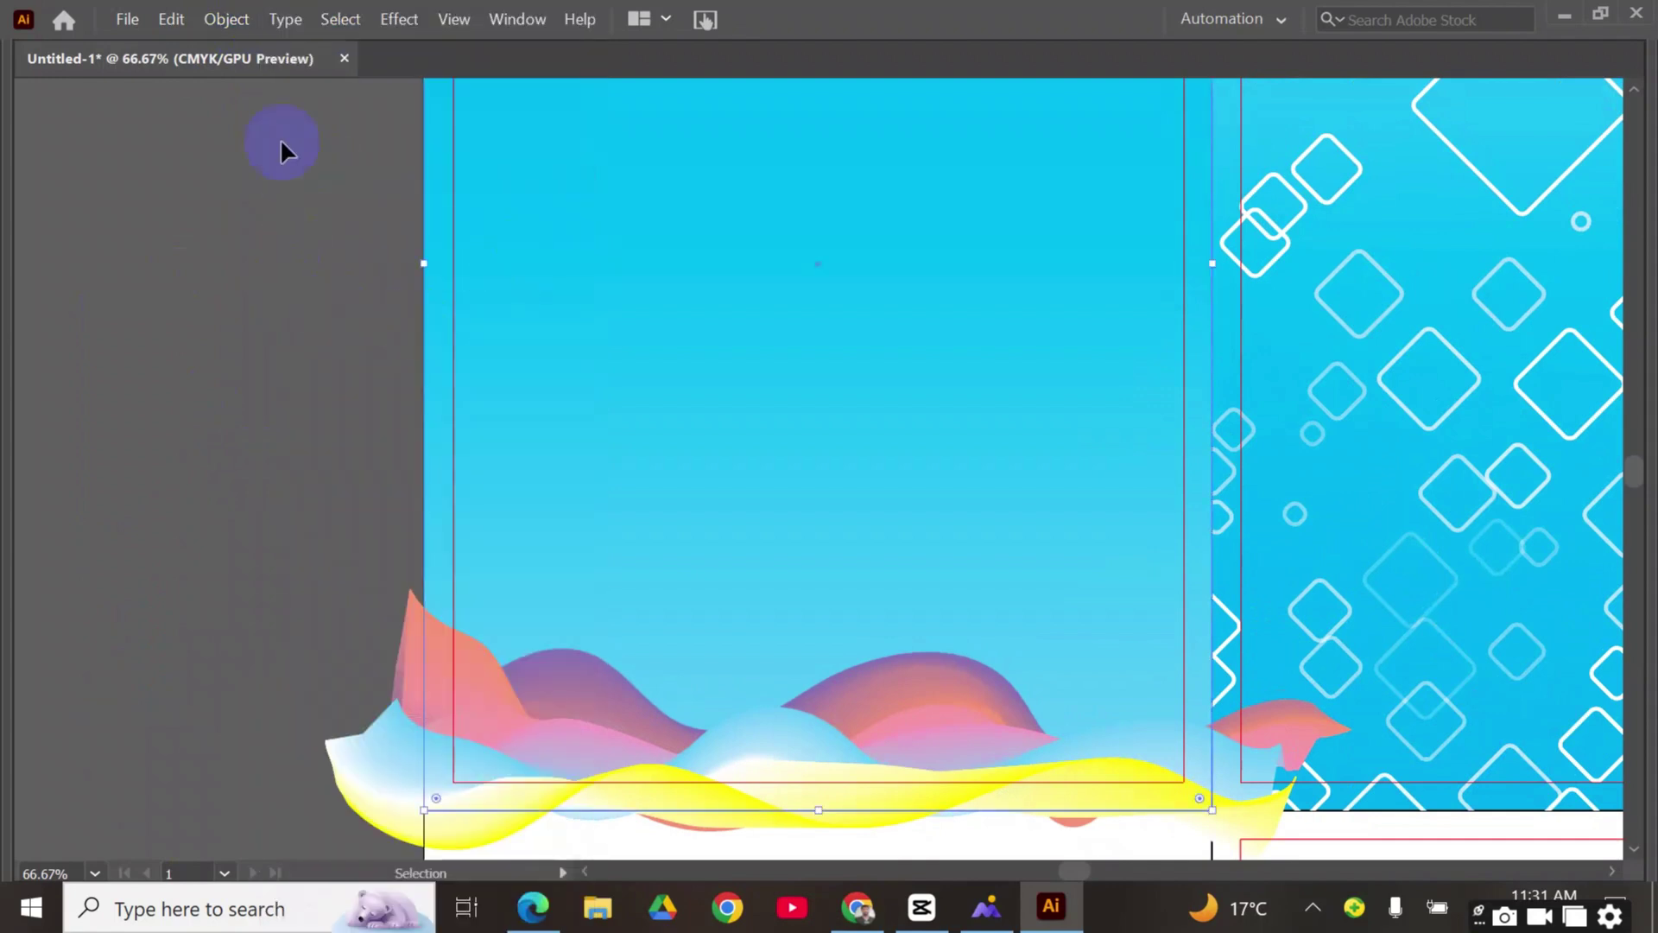
pyautogui.click(171, 19)
pyautogui.click(207, 134)
pyautogui.click(173, 19)
pyautogui.click(291, 188)
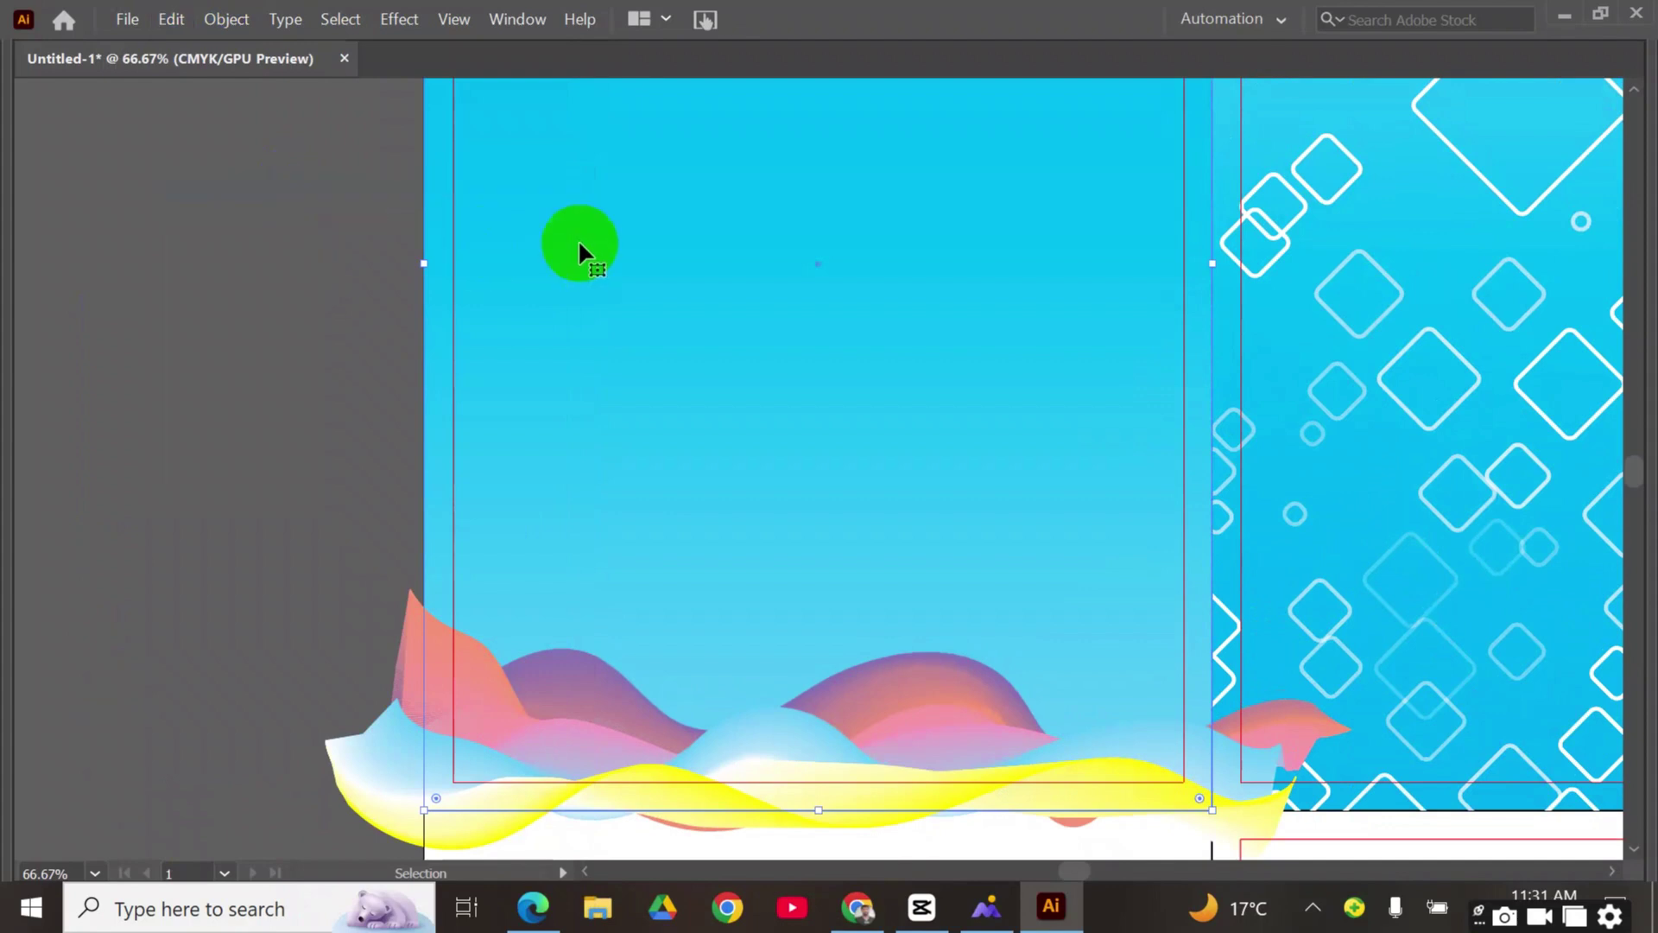
# Bring the duplicated gradient panel to the front, above the coloured waves
pyautogui.rightClick(580, 244)
pyautogui.moveTo(683, 676)
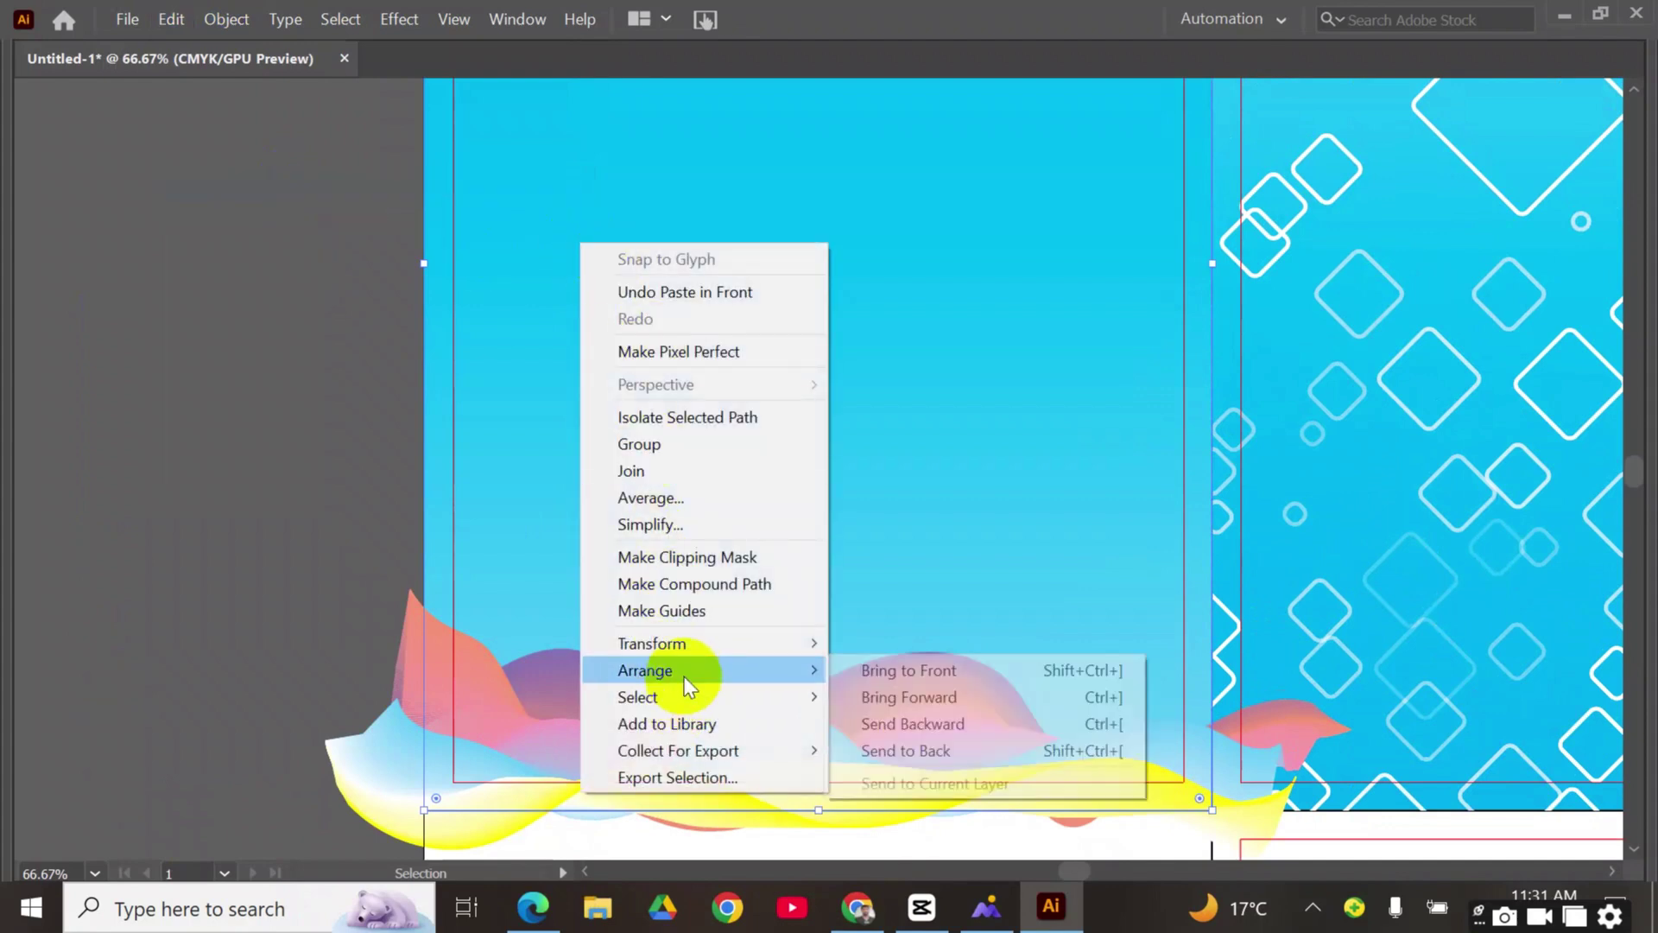
pyautogui.click(945, 673)
pyautogui.scroll(-2, 656, 518)
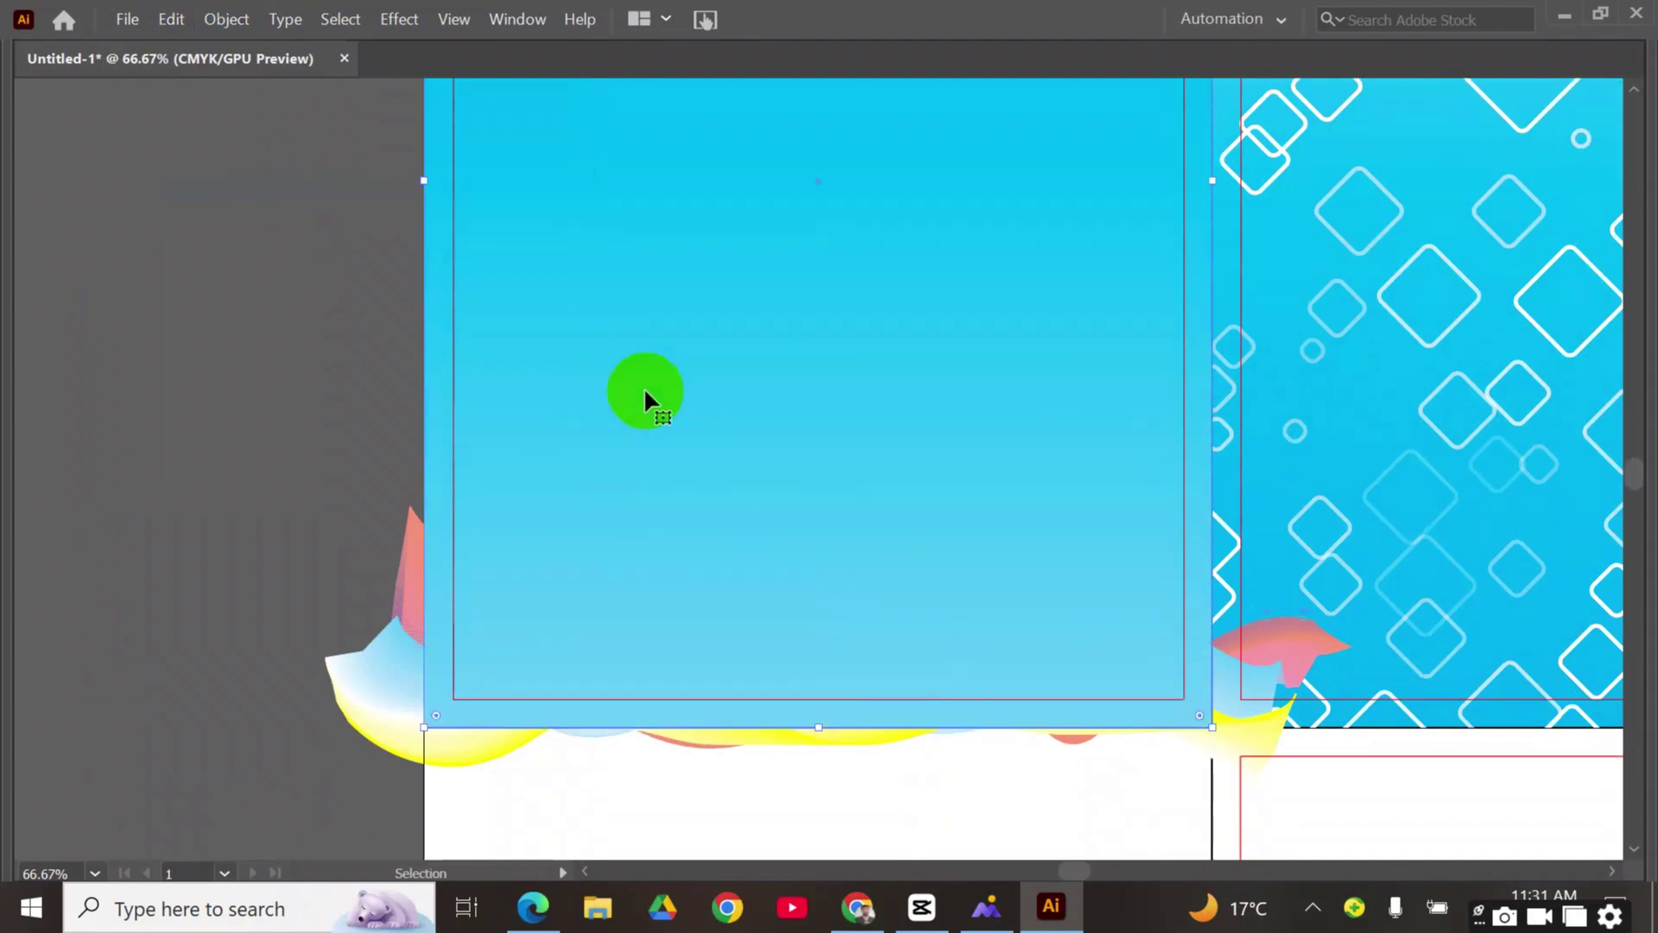
# Clip the coloured waves to the duplicated panel's shape with a clipping mask and deselect
pyautogui.click(390, 676)
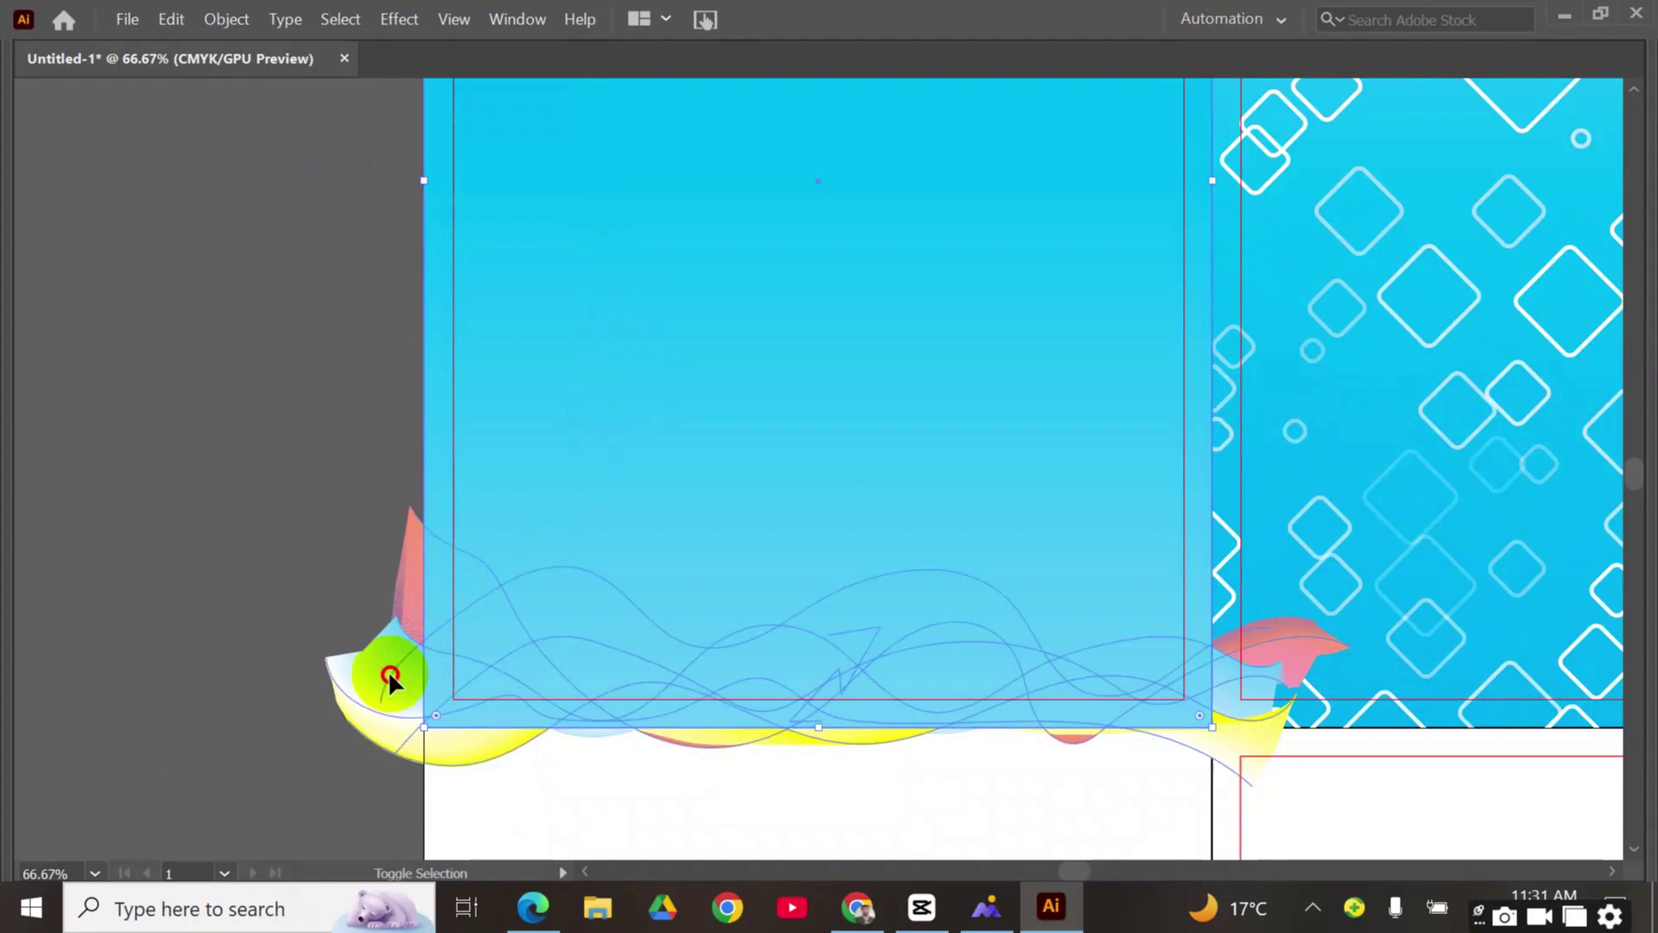
pyautogui.rightClick(536, 379)
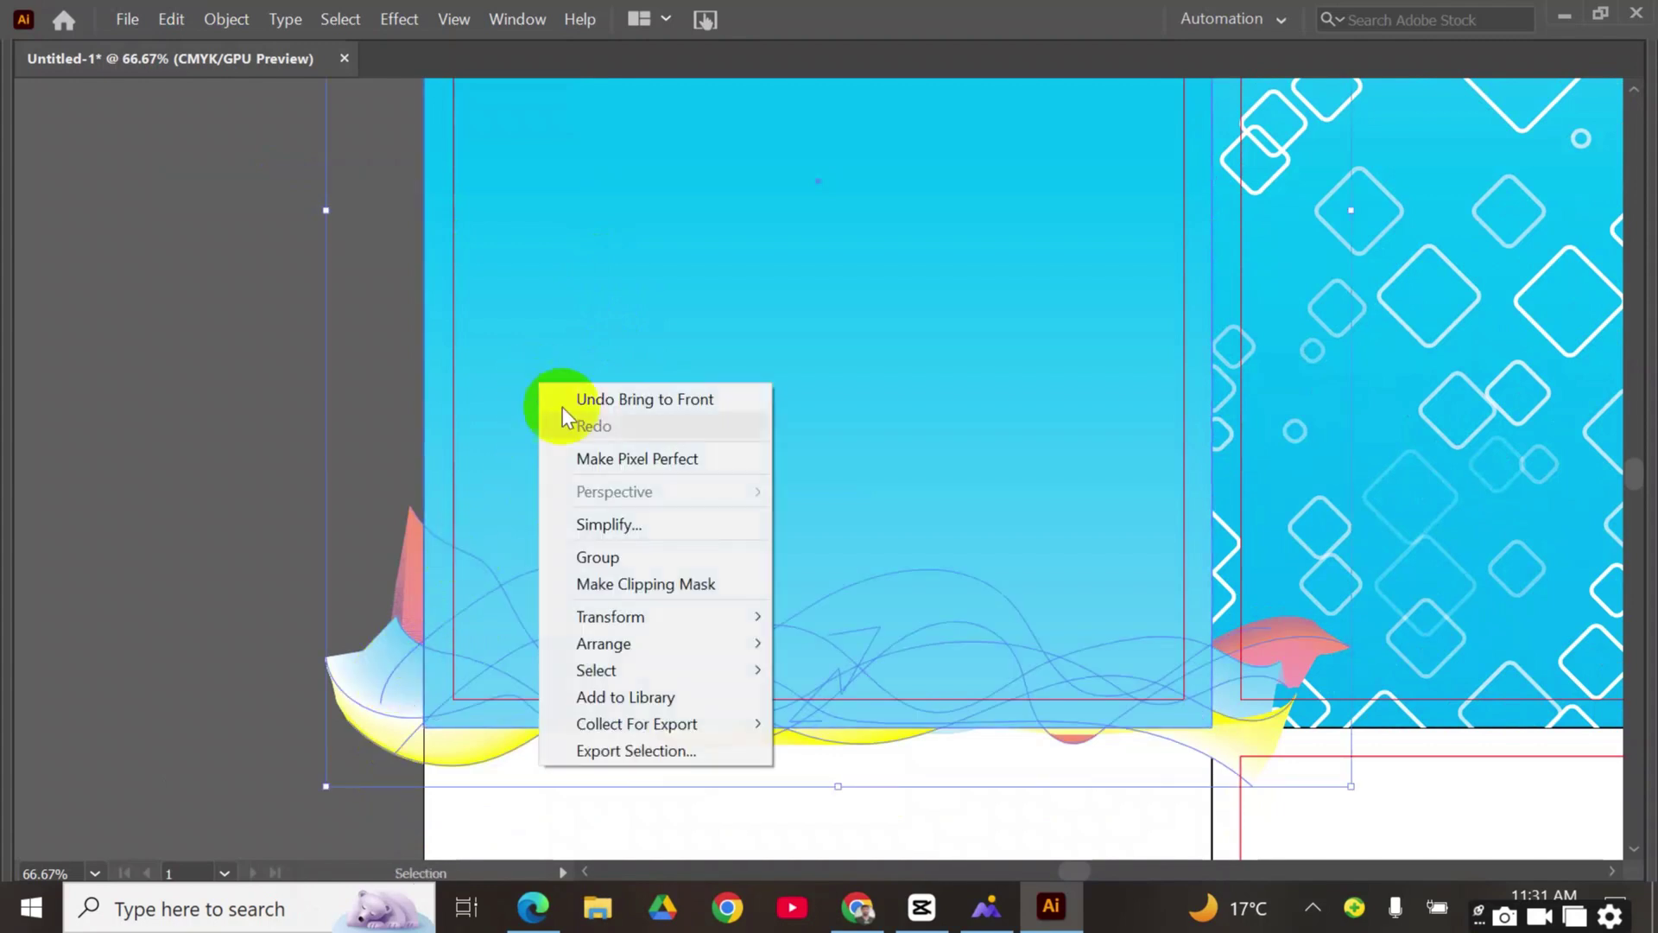
pyautogui.click(646, 586)
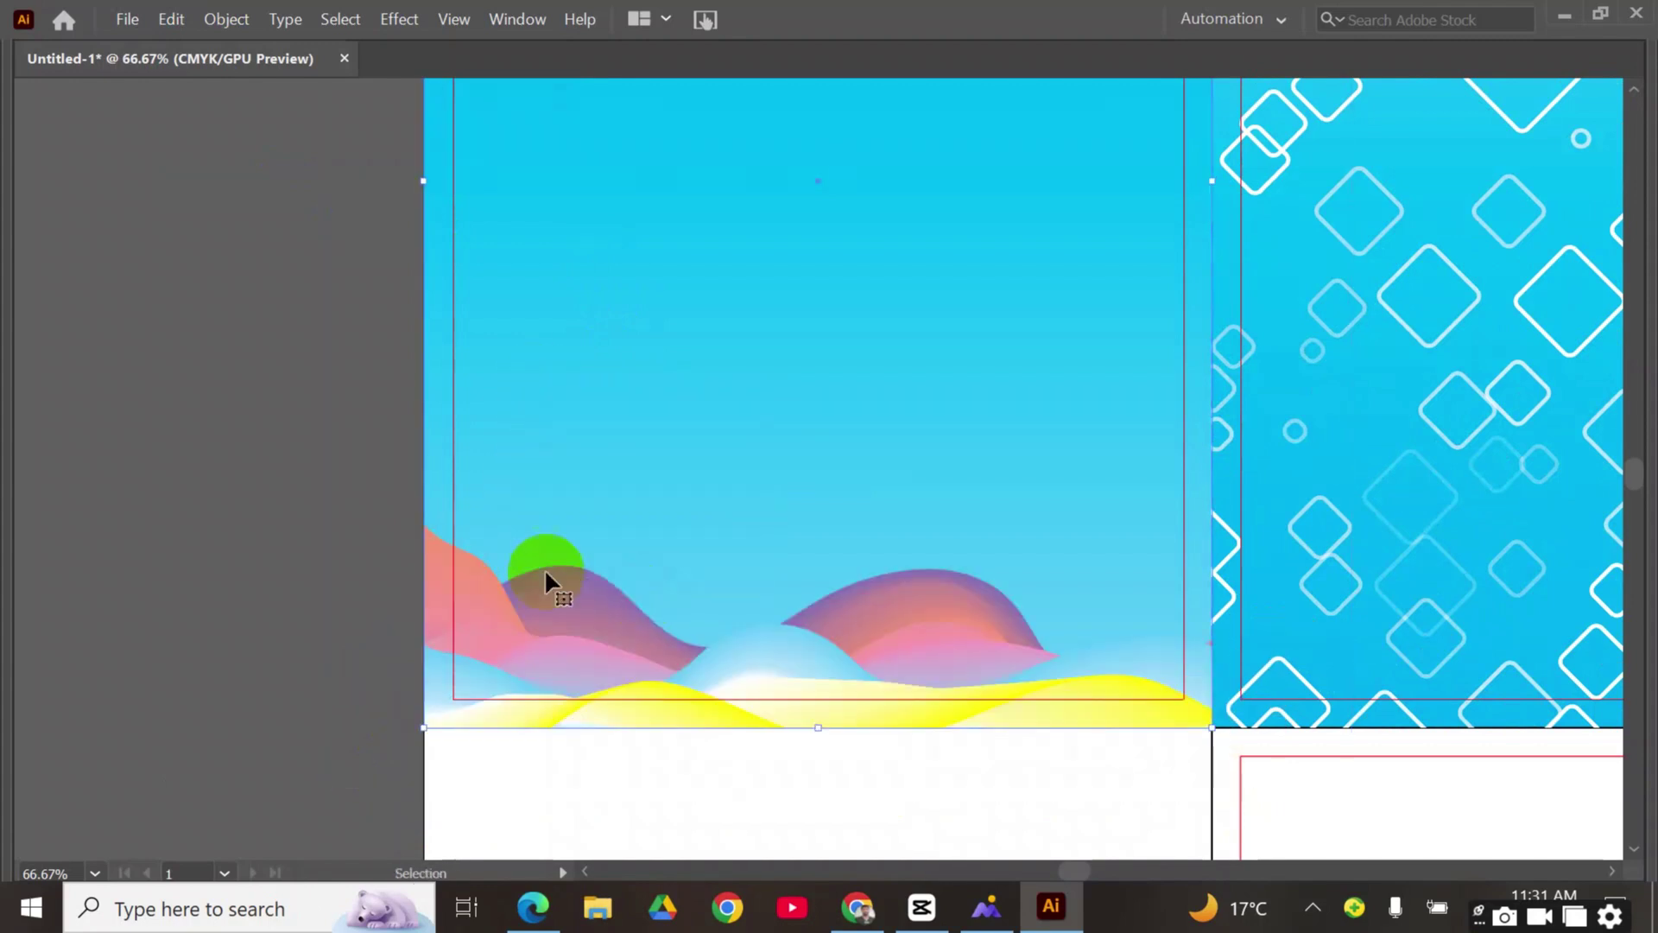
pyautogui.click(233, 492)
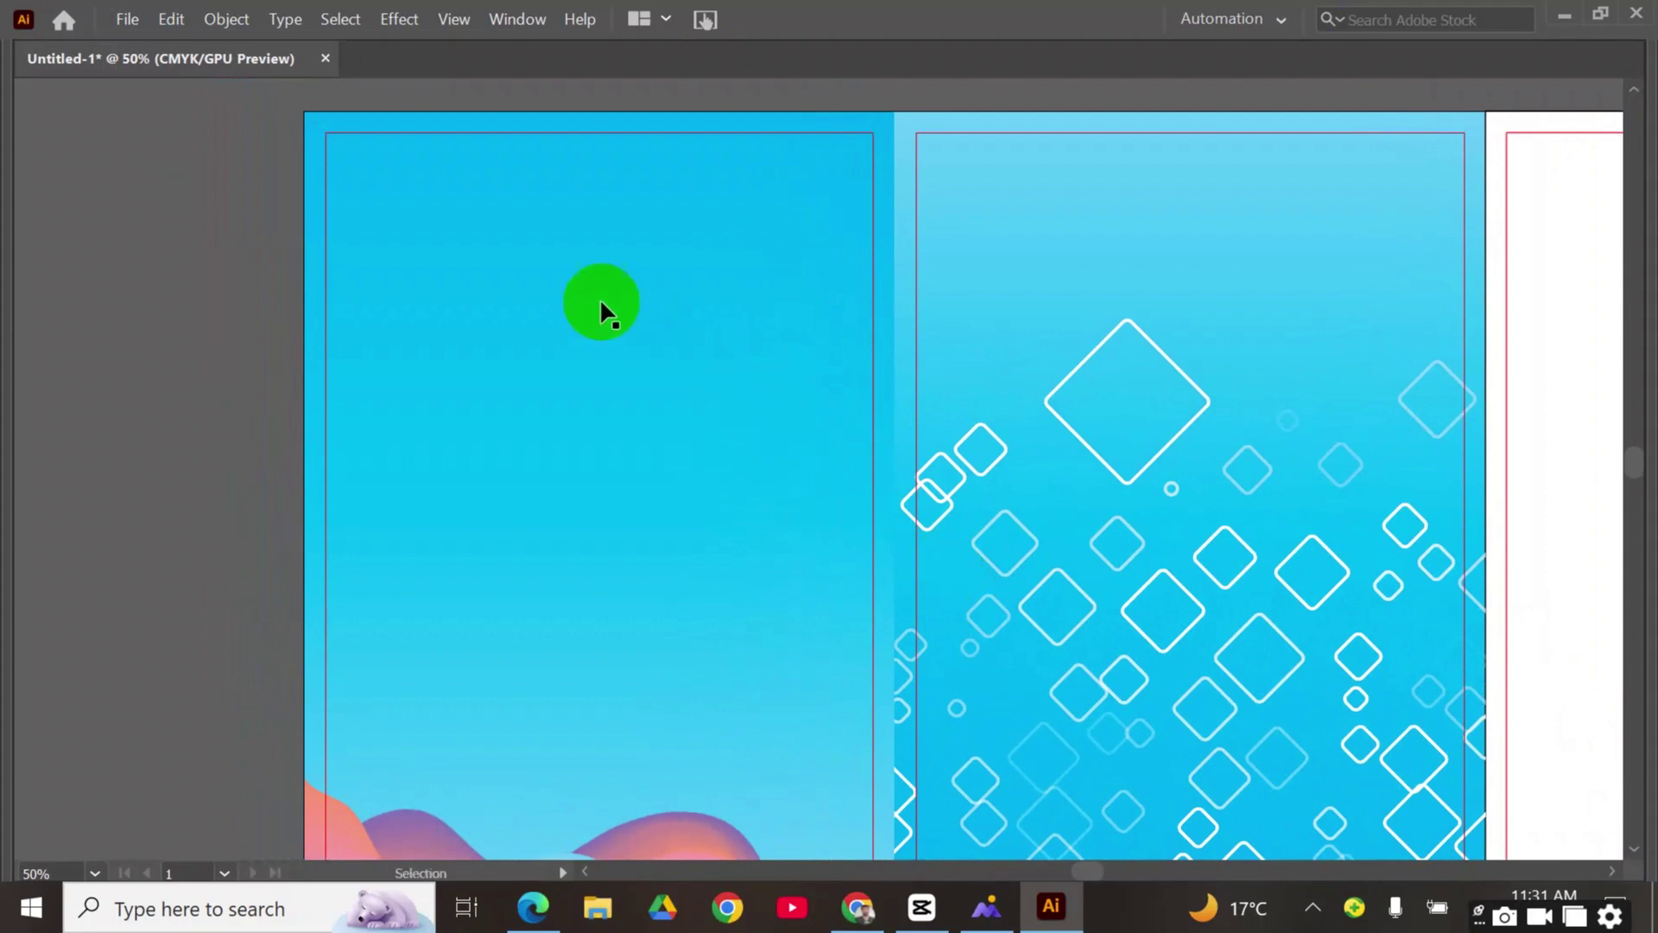
pyautogui.scroll(5, 660, 392)
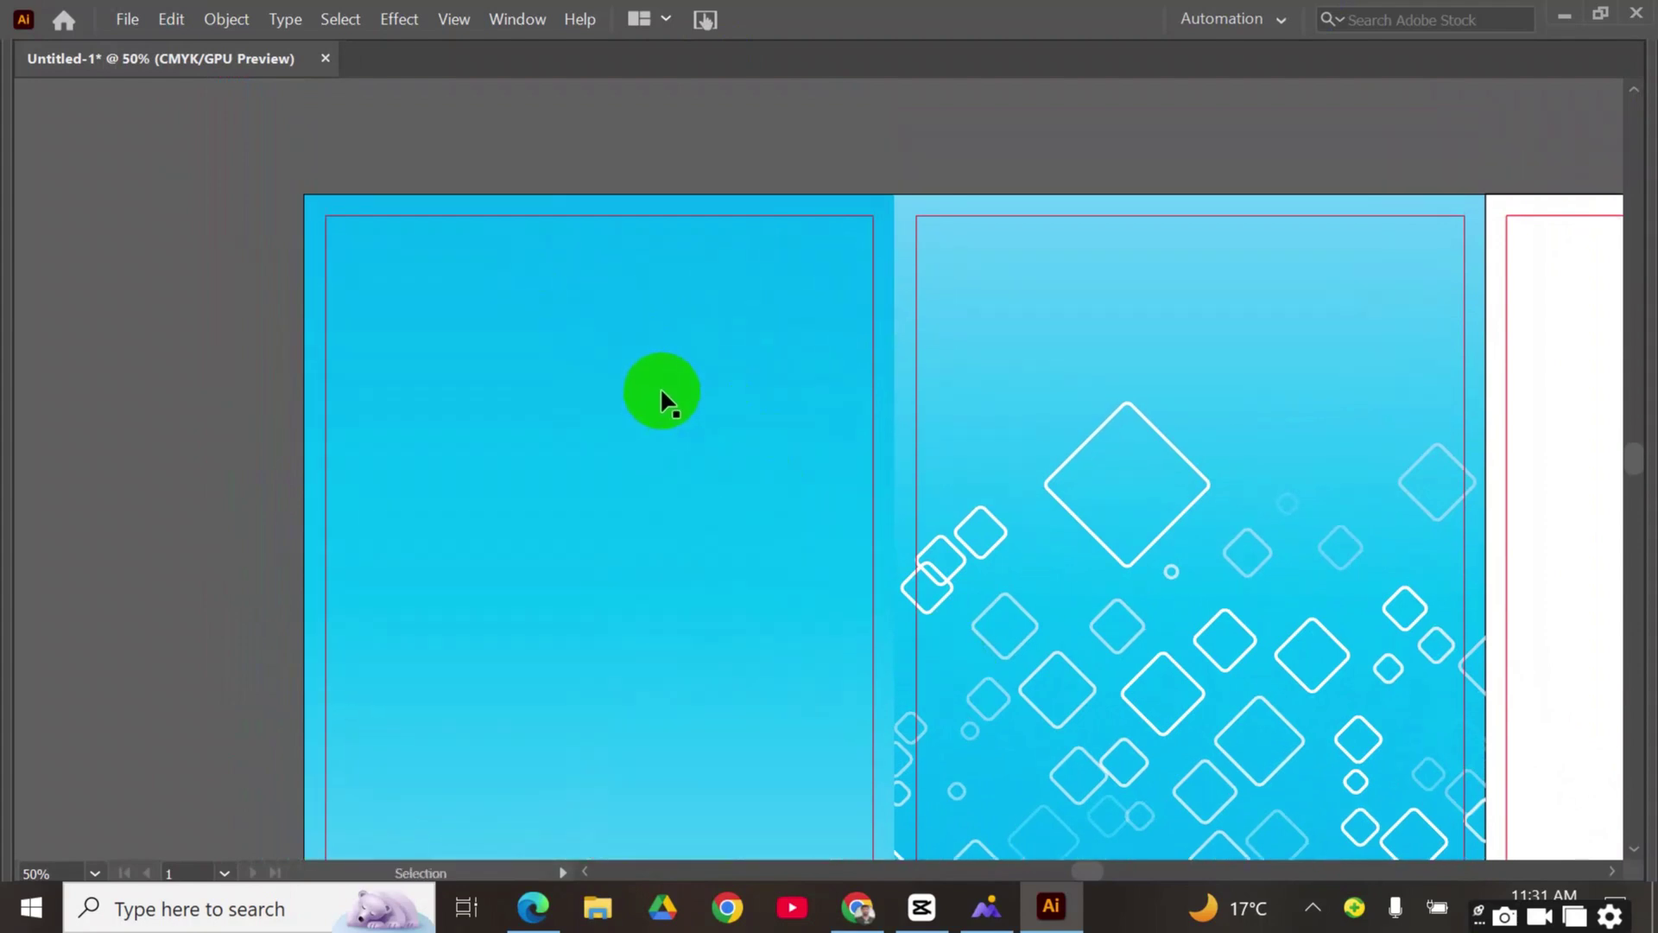
# Draw a large unfilled circle with a white 1 pt stroke in the empty area above the artboard
pyautogui.press('Tab')
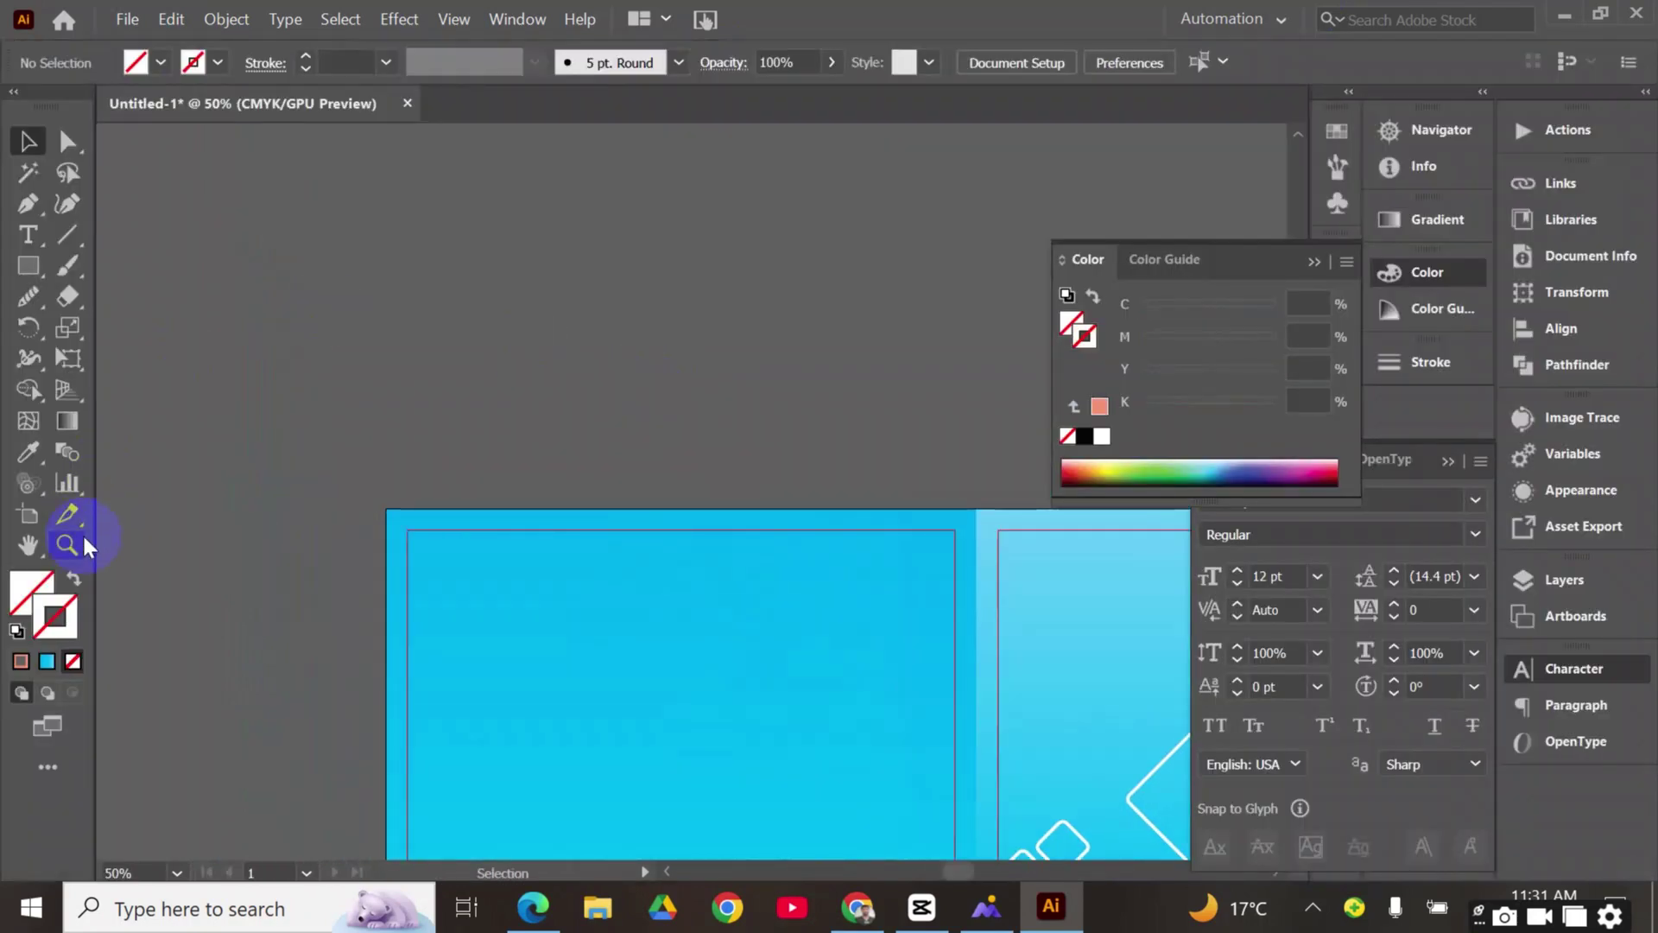
pyautogui.click(1102, 436)
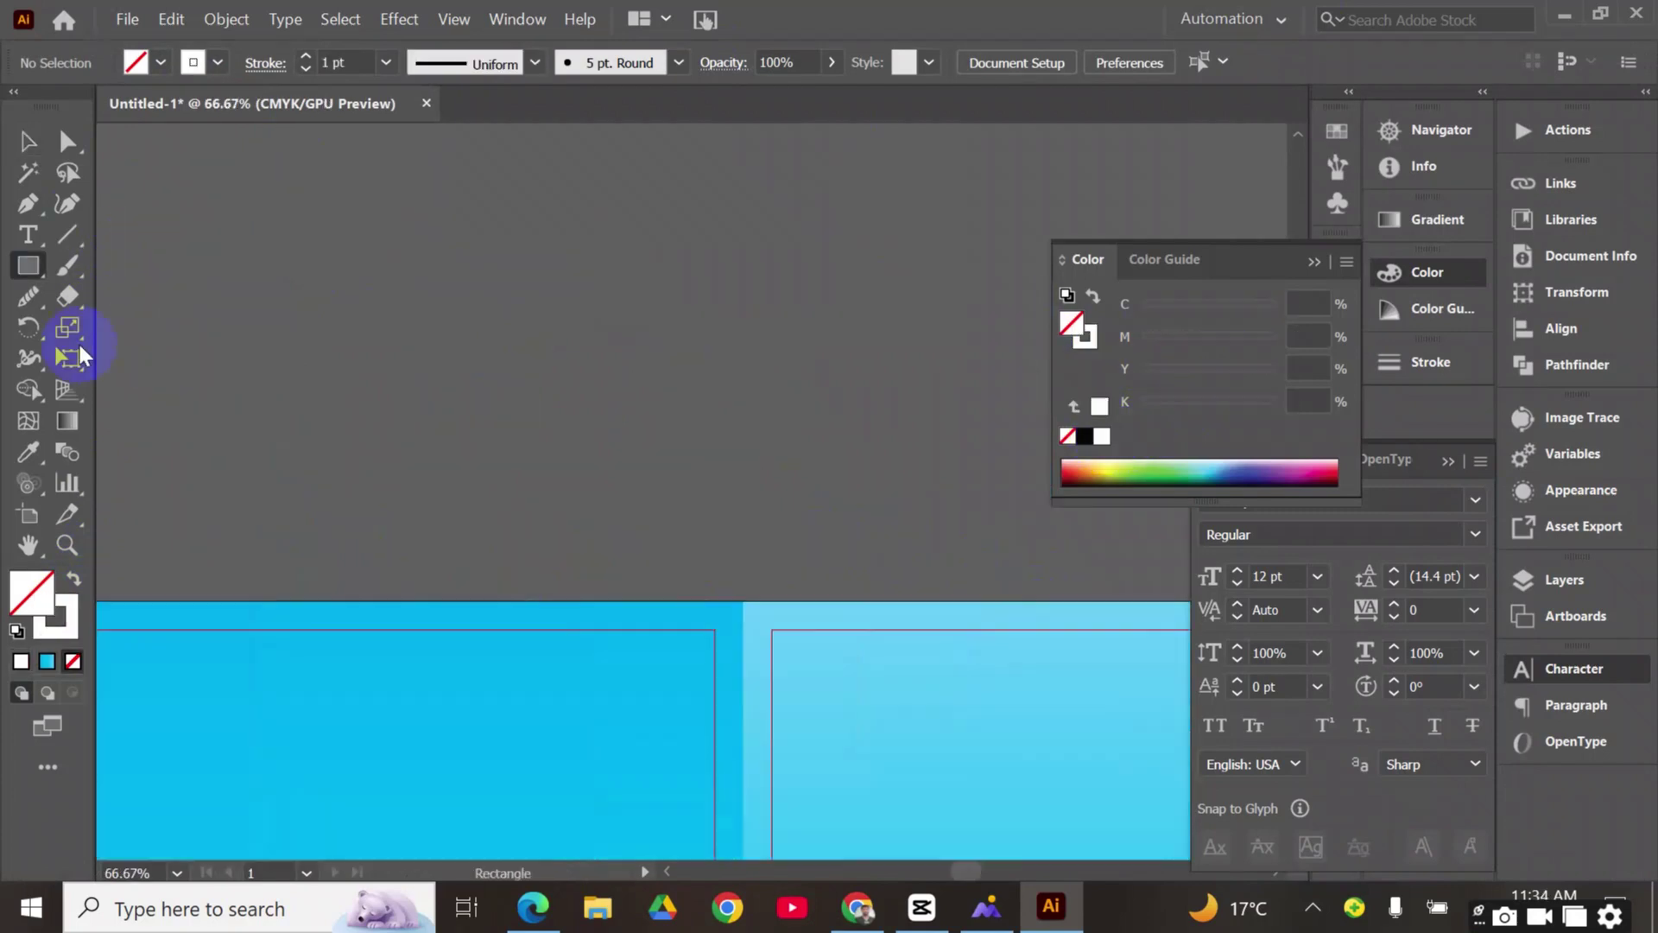
pyautogui.click(34, 264)
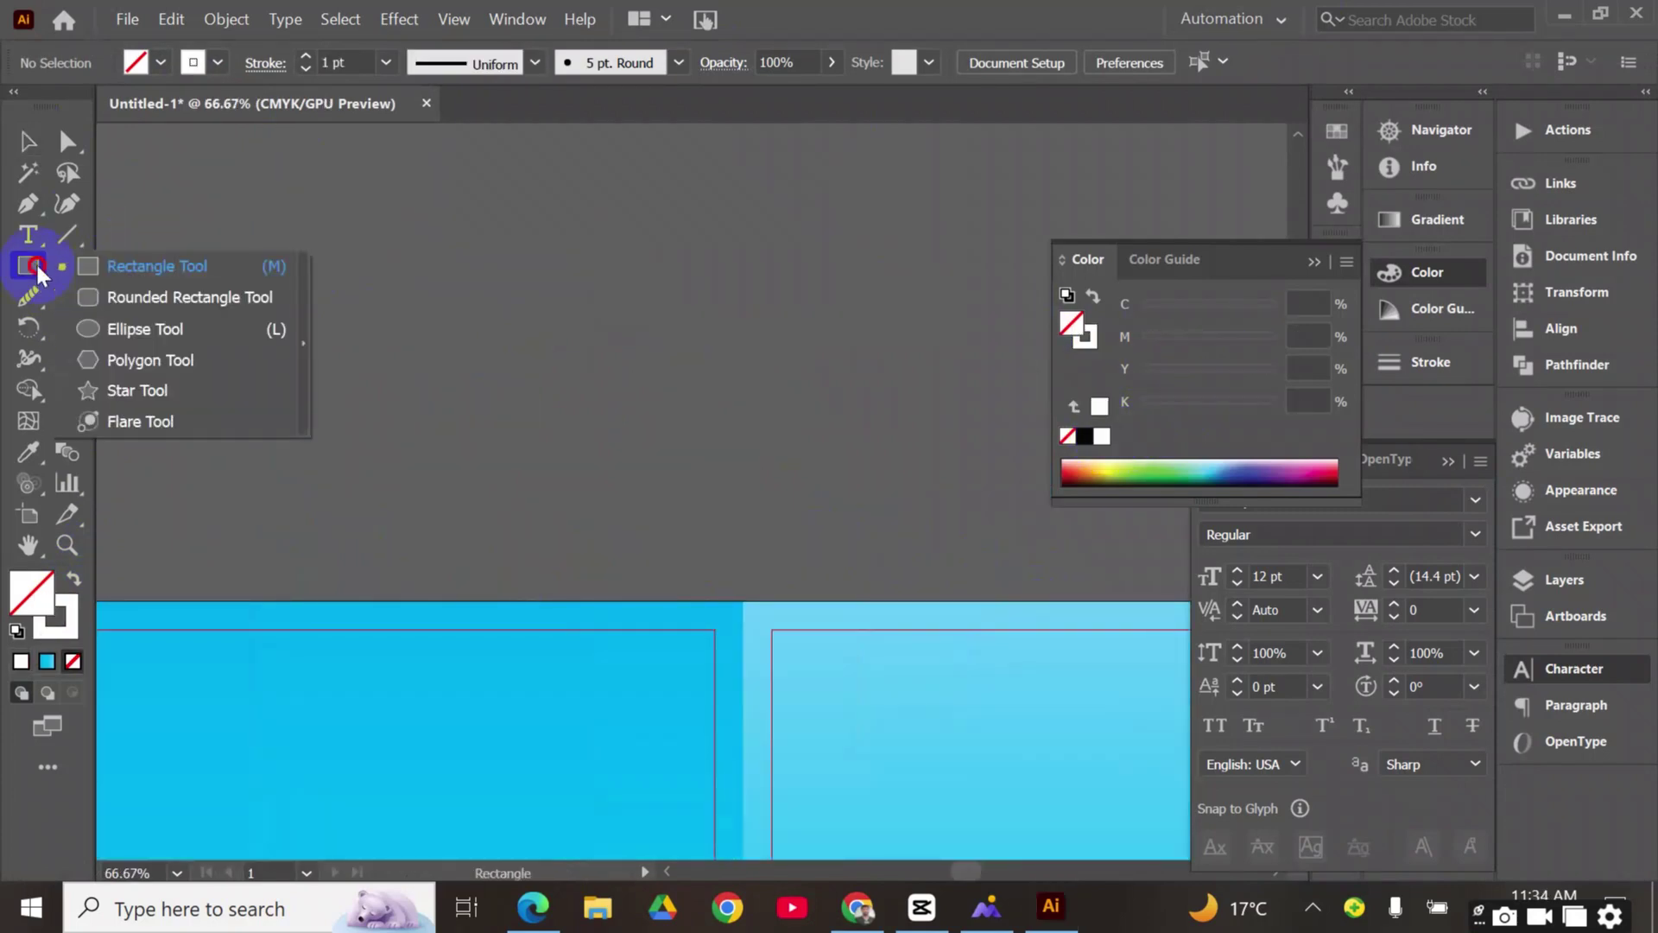
pyautogui.click(164, 326)
pyautogui.scroll(5, 374, 276)
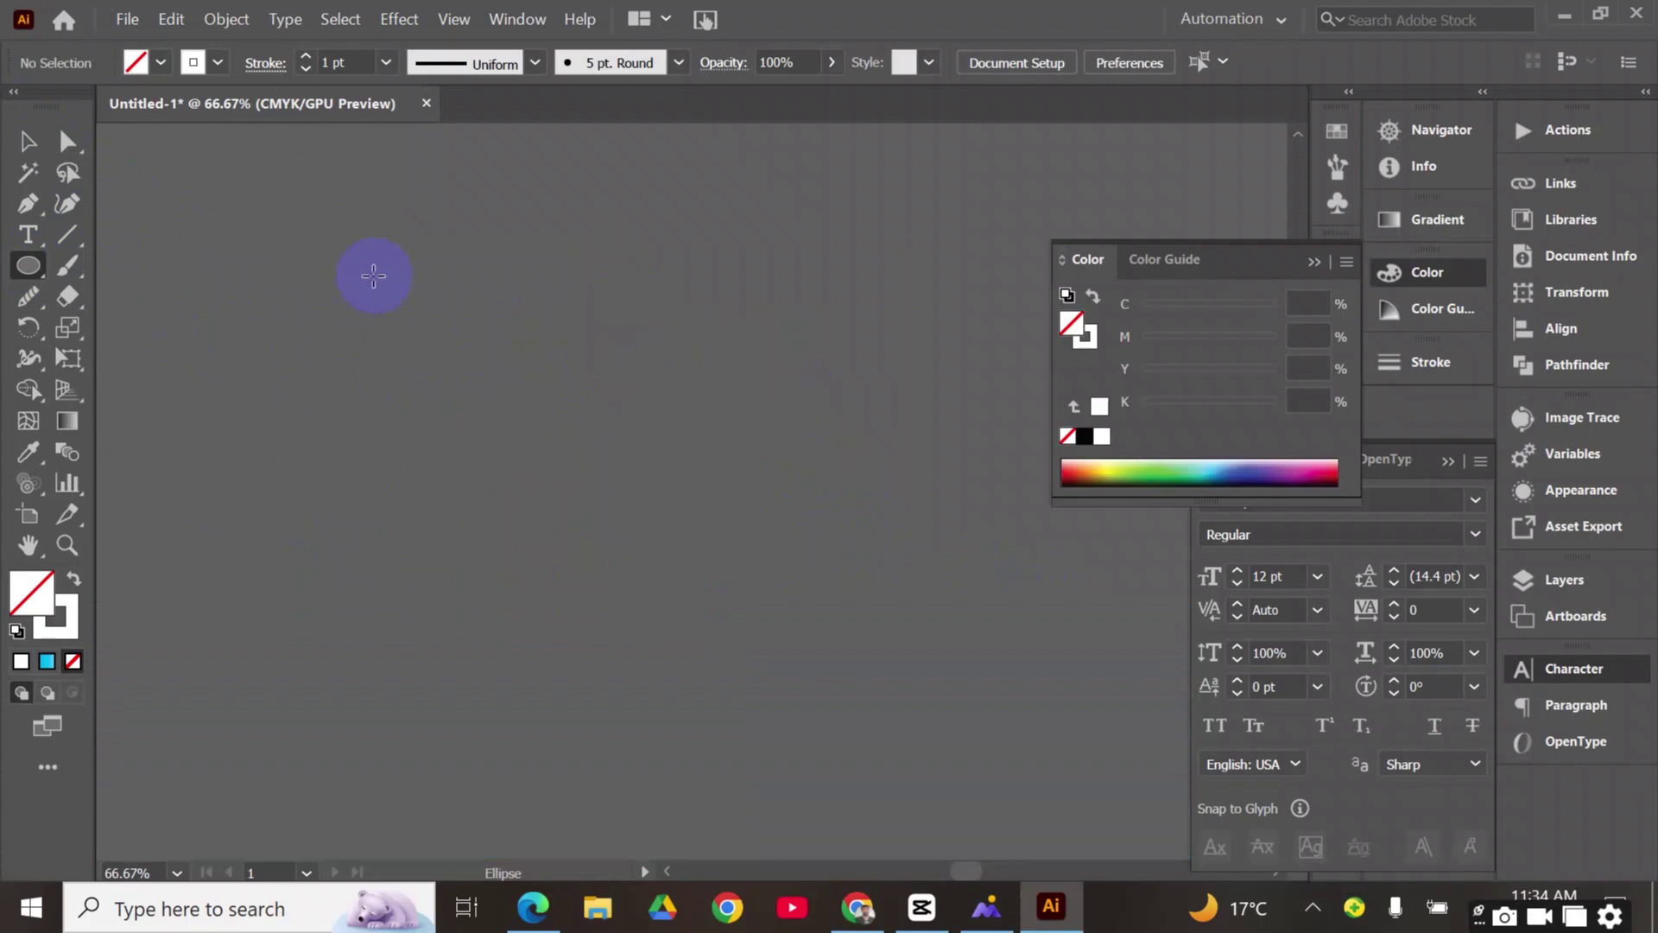
pyautogui.moveTo(487, 591); pyautogui.dragTo(500, 622)
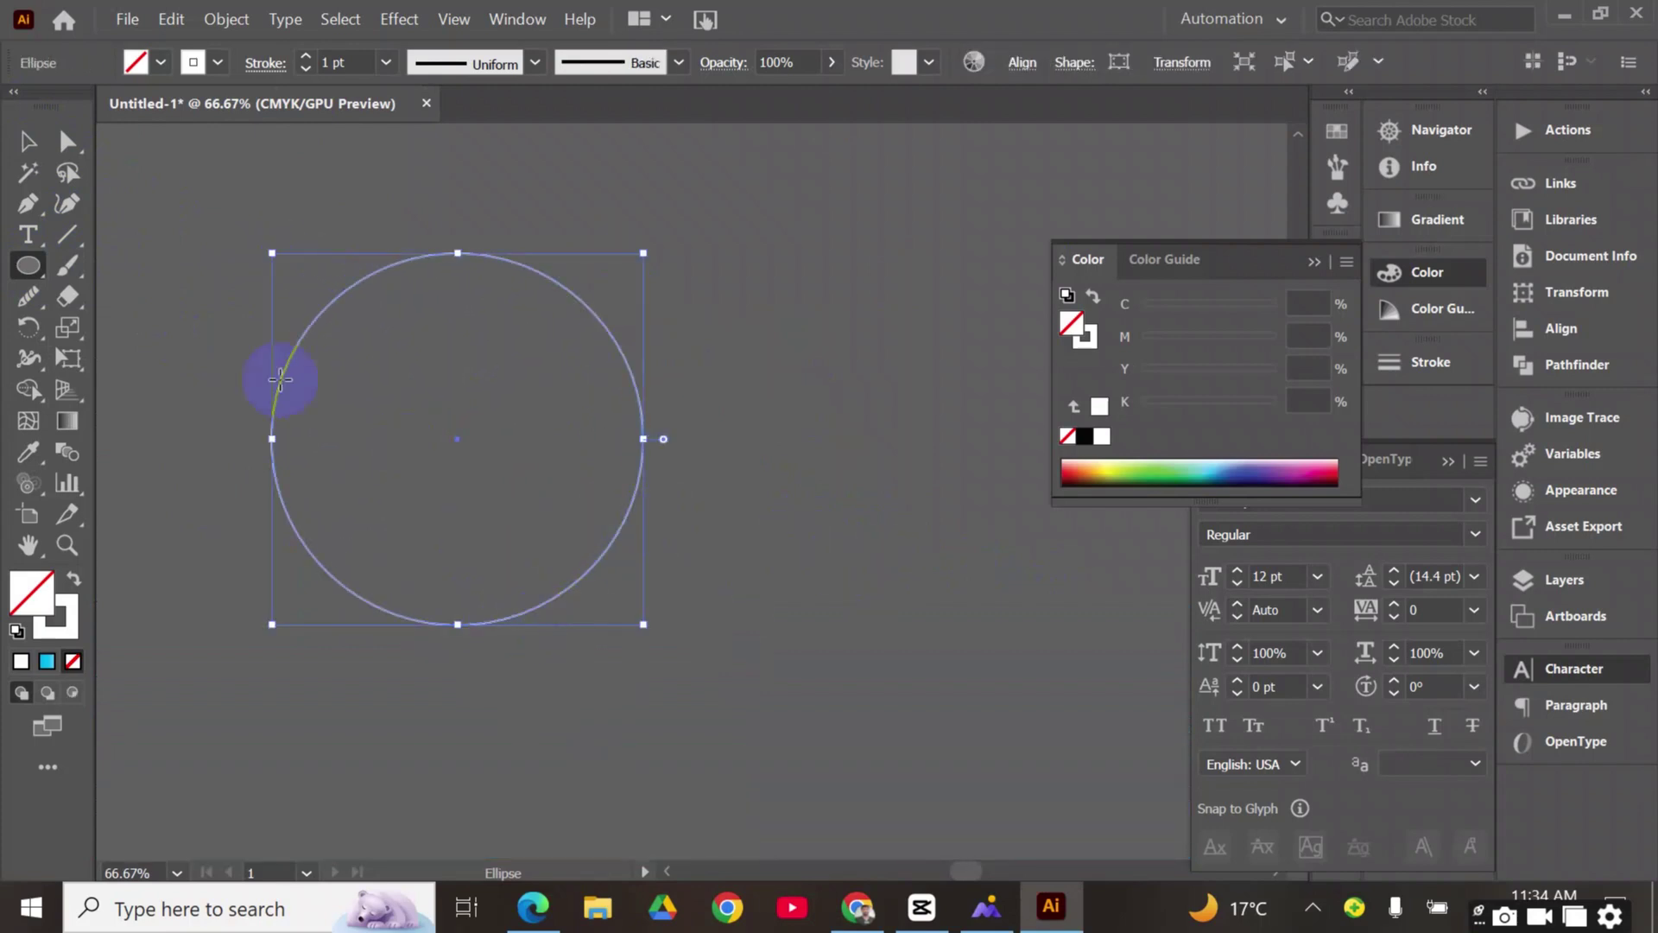
# Start a Transform effect on the circle with a horizontal move of 10.3 cm
pyautogui.click(31, 139)
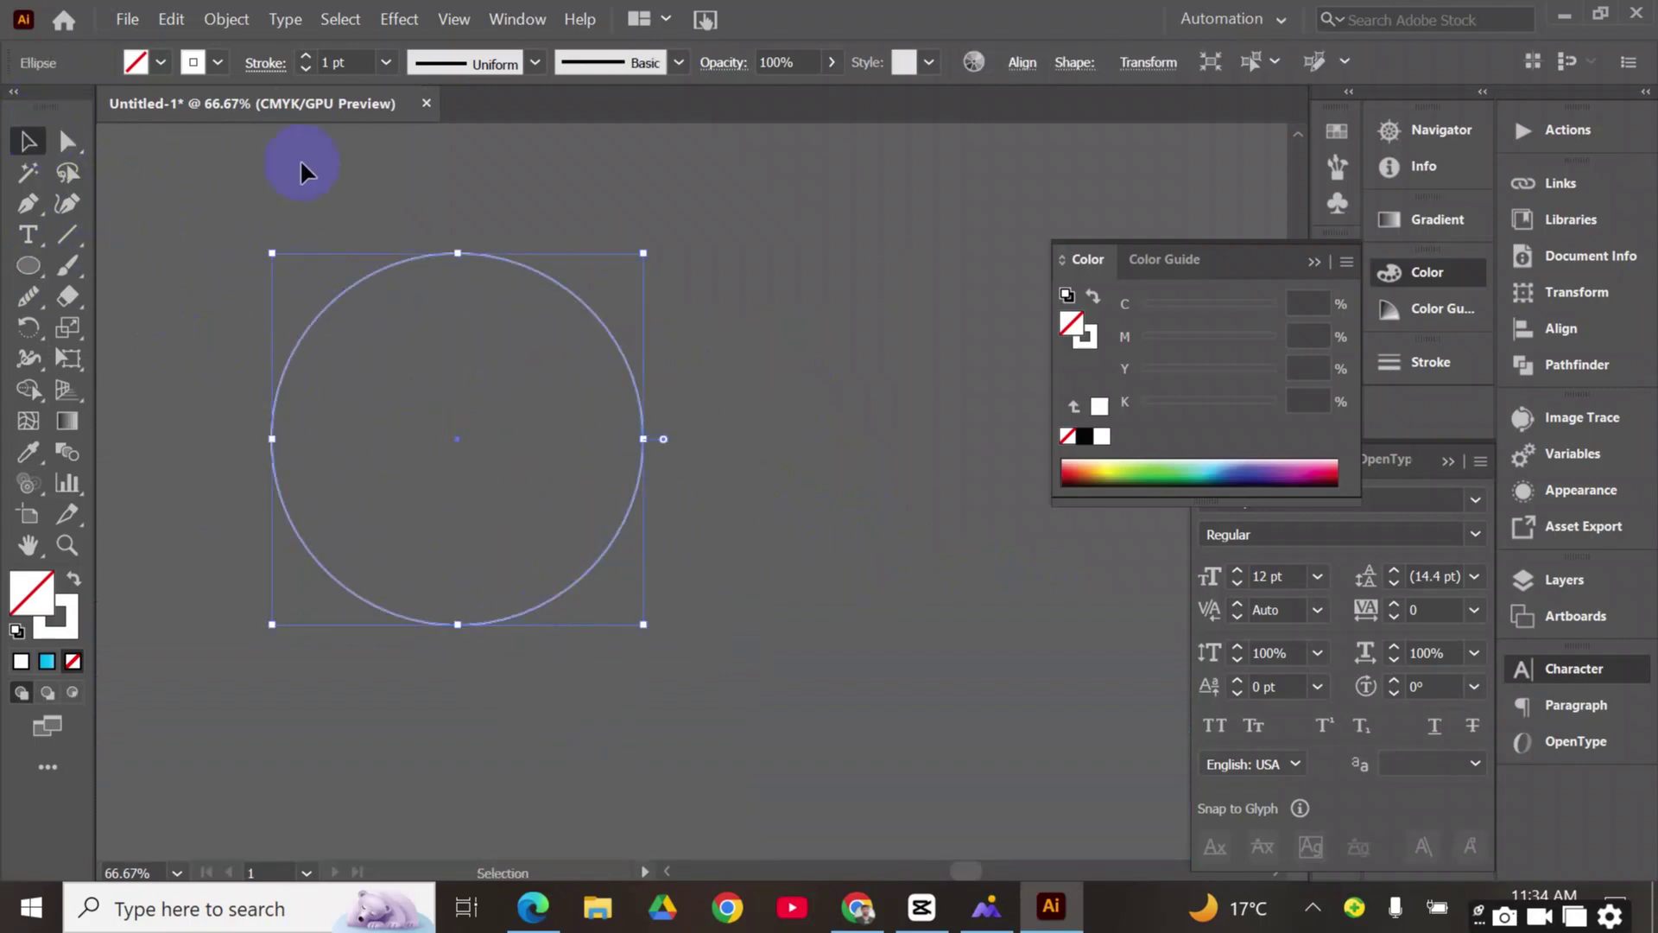
pyautogui.click(399, 19)
pyautogui.moveTo(538, 257)
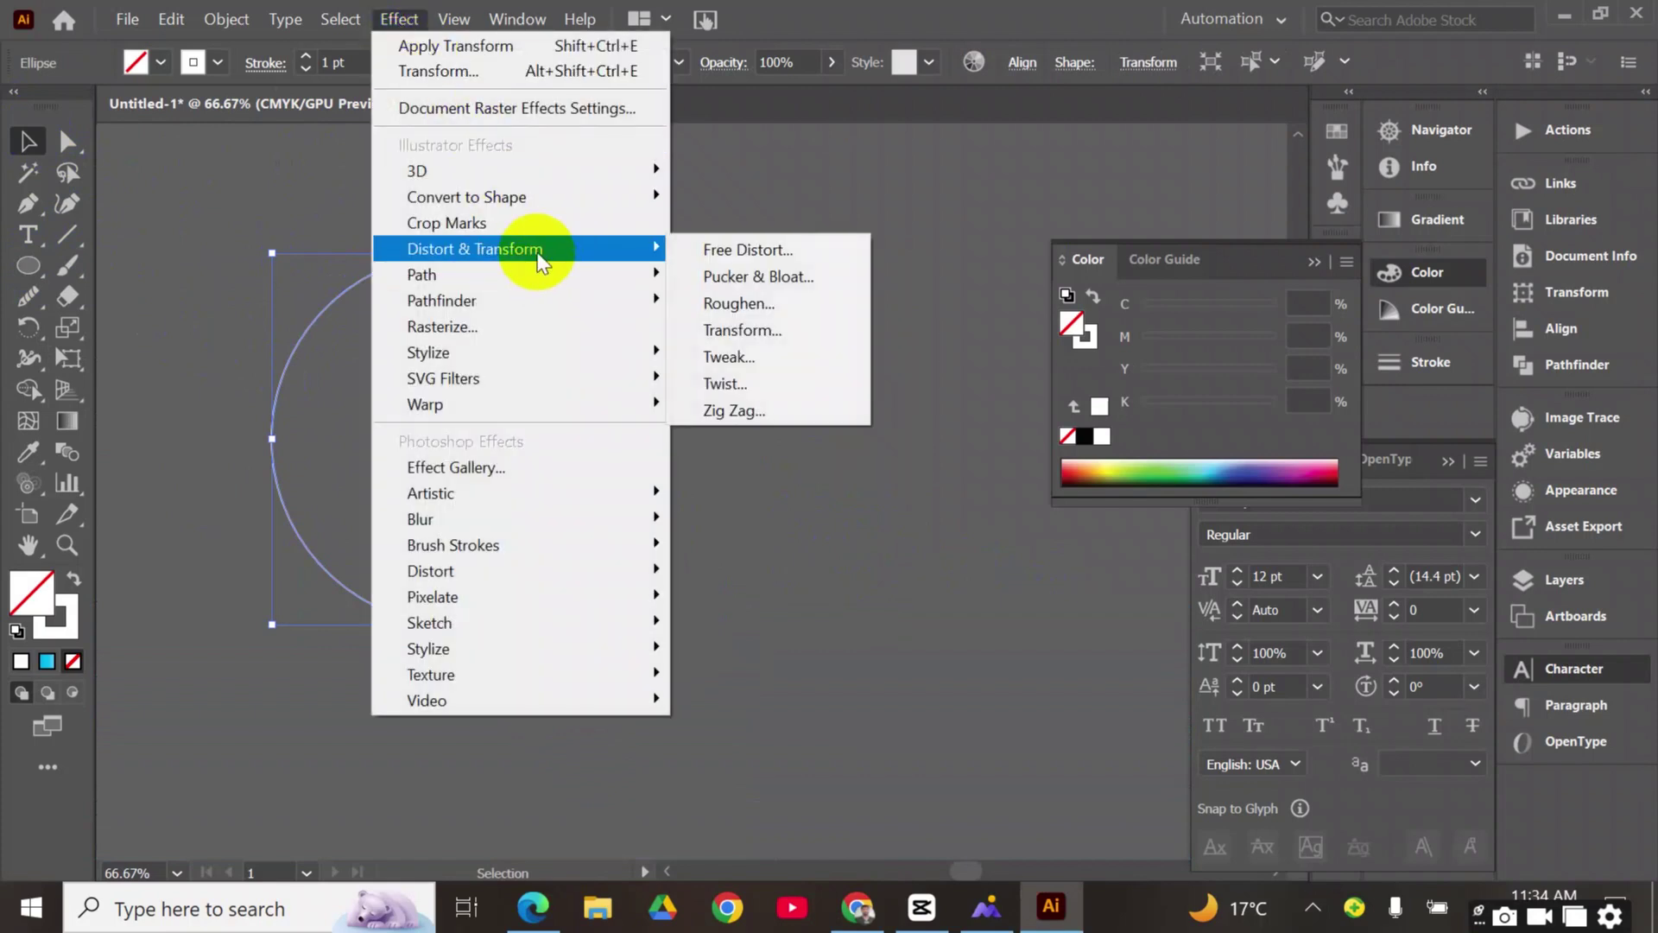
pyautogui.click(794, 326)
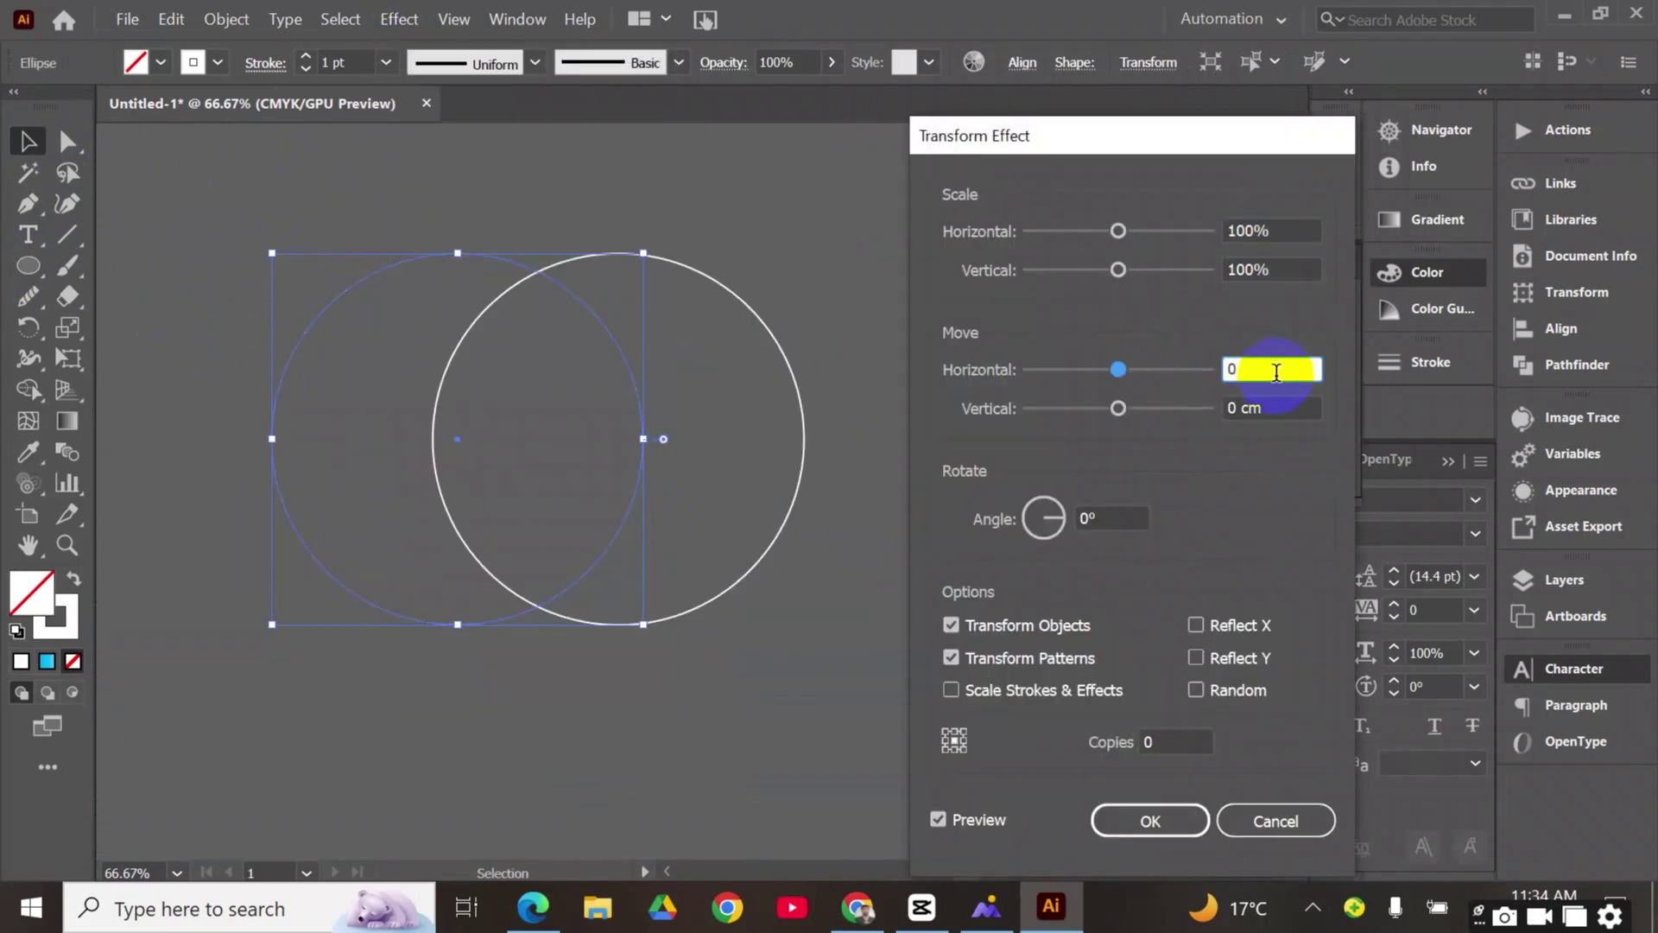
pyautogui.moveTo(1277, 370); pyautogui.dragTo(1180, 367)
pyautogui.press('Up')
pyautogui.press('Up')
pyautogui.press('Up')
pyautogui.press('Up')
pyautogui.press('Up')
pyautogui.press('Up')
pyautogui.press('Up')
pyautogui.press('Up')
pyautogui.press('Up')
pyautogui.press('Up')
pyautogui.press('Up')
pyautogui.press('Up')
pyautogui.press('Up')
pyautogui.press('Up')
pyautogui.press('Up')
pyautogui.press('Up')
pyautogui.press('Up')
pyautogui.press('Up')
pyautogui.press('Up')
pyautogui.press('Up')
pyautogui.press('Up')
pyautogui.press('Up')
pyautogui.press('Up')
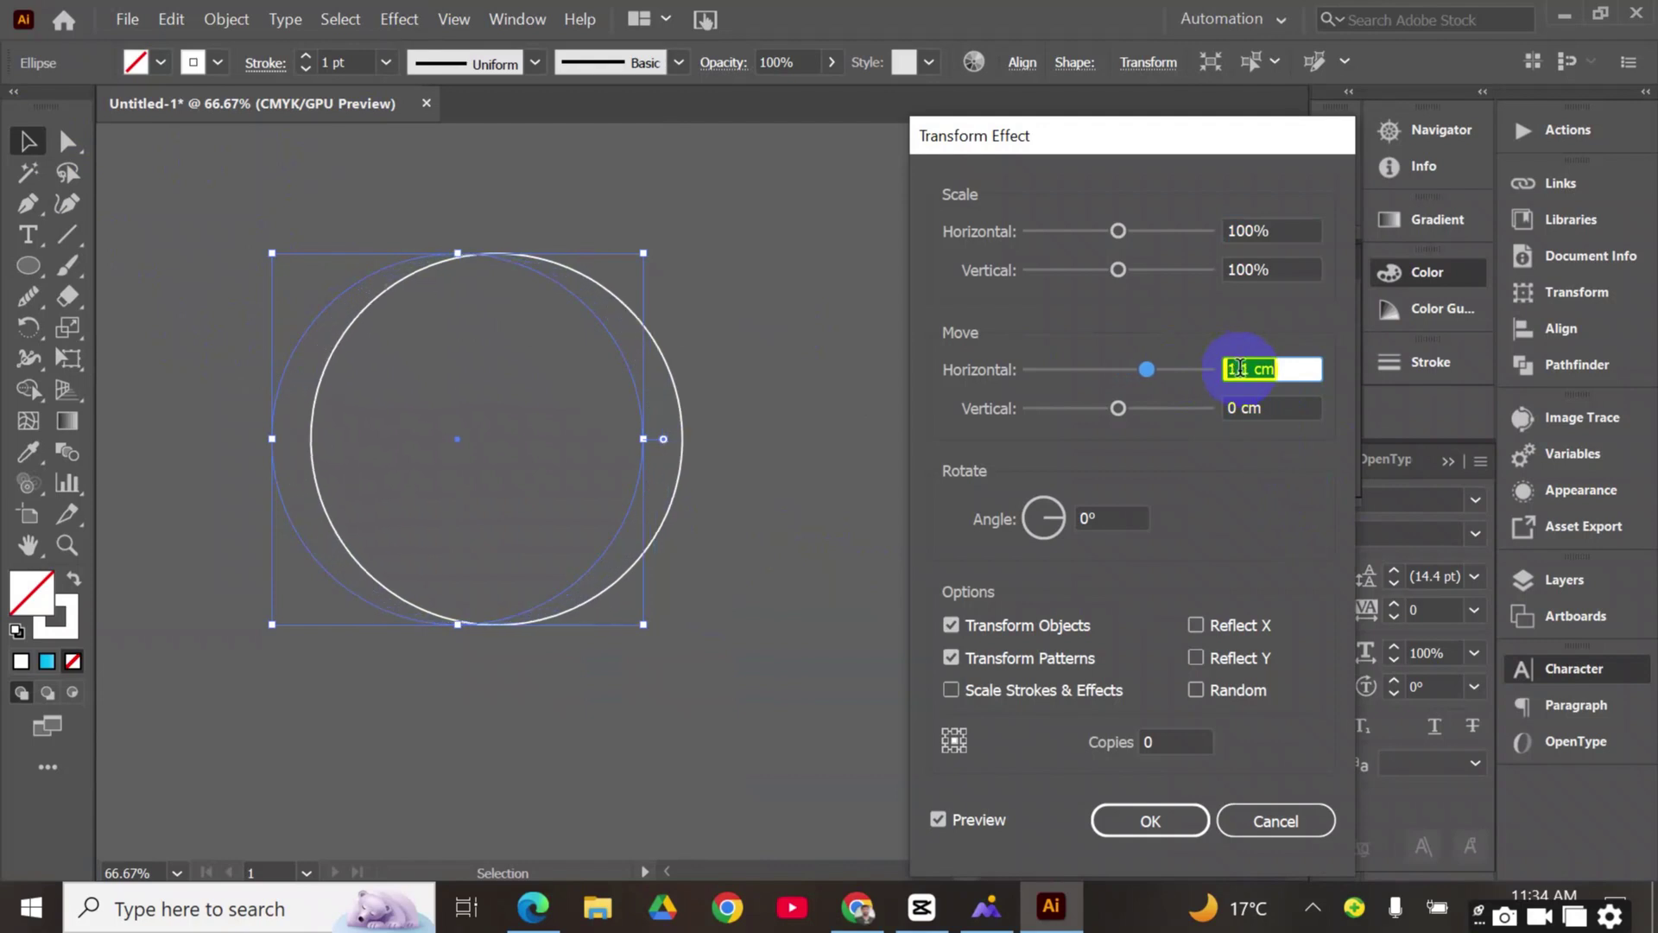
pyautogui.press('Up')
pyautogui.press('Up')
pyautogui.press('Up')
pyautogui.press('Up')
pyautogui.press('Up')
pyautogui.press('Up')
pyautogui.press('Up')
pyautogui.press('Up')
pyautogui.press('Up')
pyautogui.press('Up')
pyautogui.press('Up')
pyautogui.press('Up')
pyautogui.press('Up')
pyautogui.press('Up')
pyautogui.press('Up')
pyautogui.press('Up')
pyautogui.press('Up')
pyautogui.press('Up')
pyautogui.press('Up')
pyautogui.press('Up')
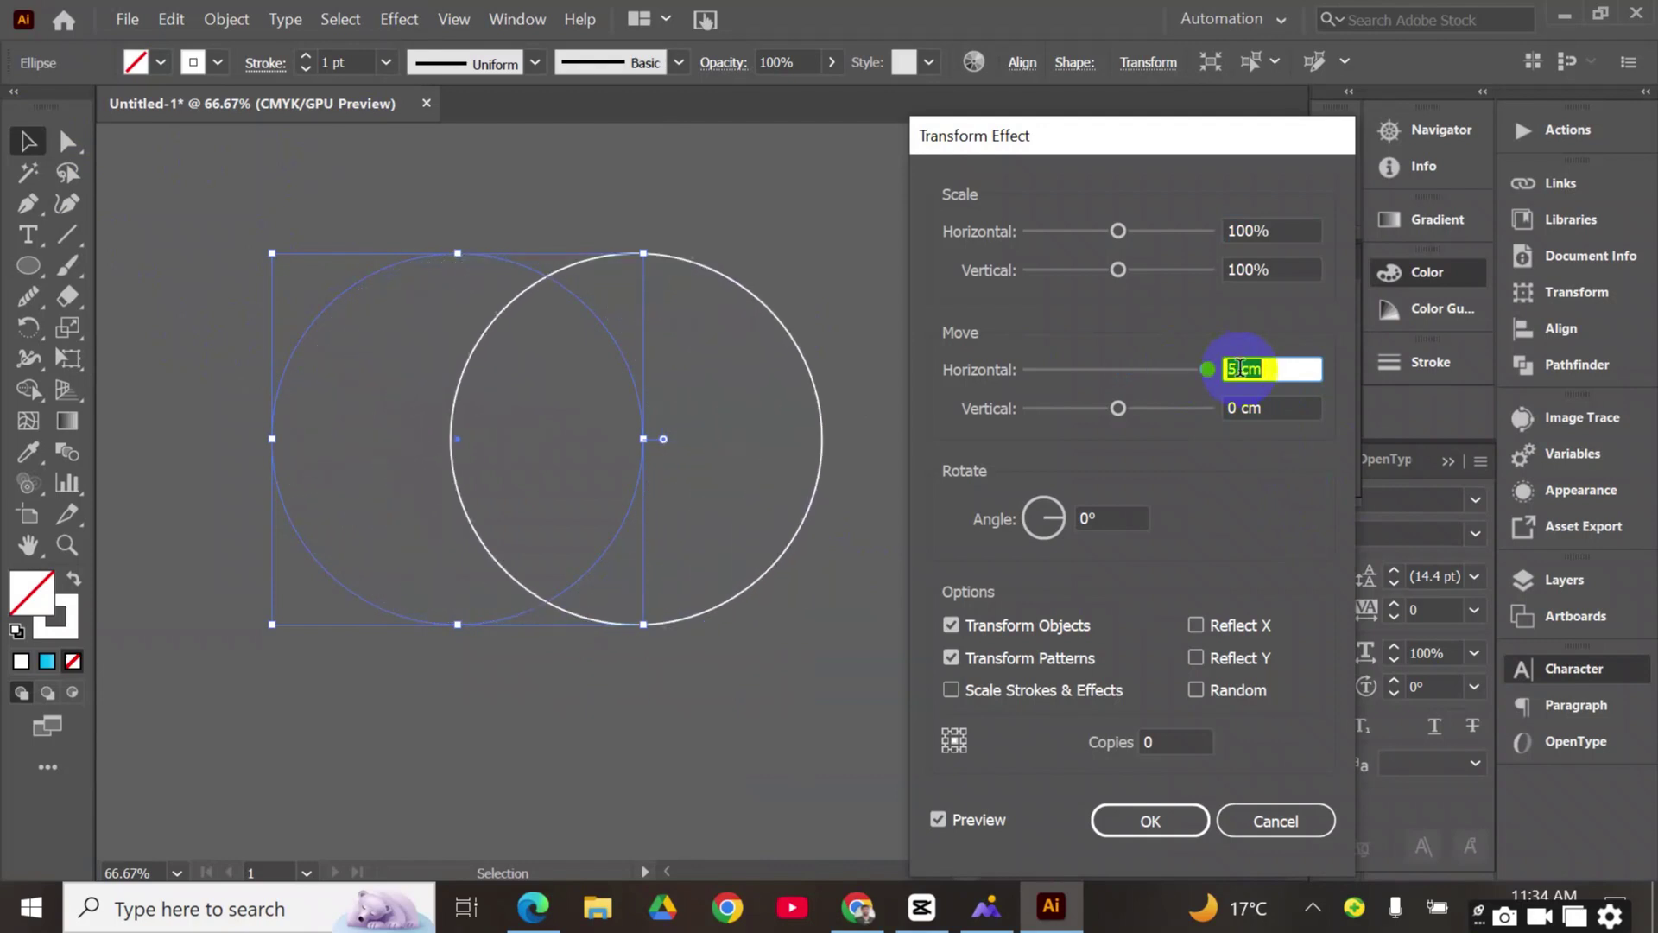
pyautogui.press('Up')
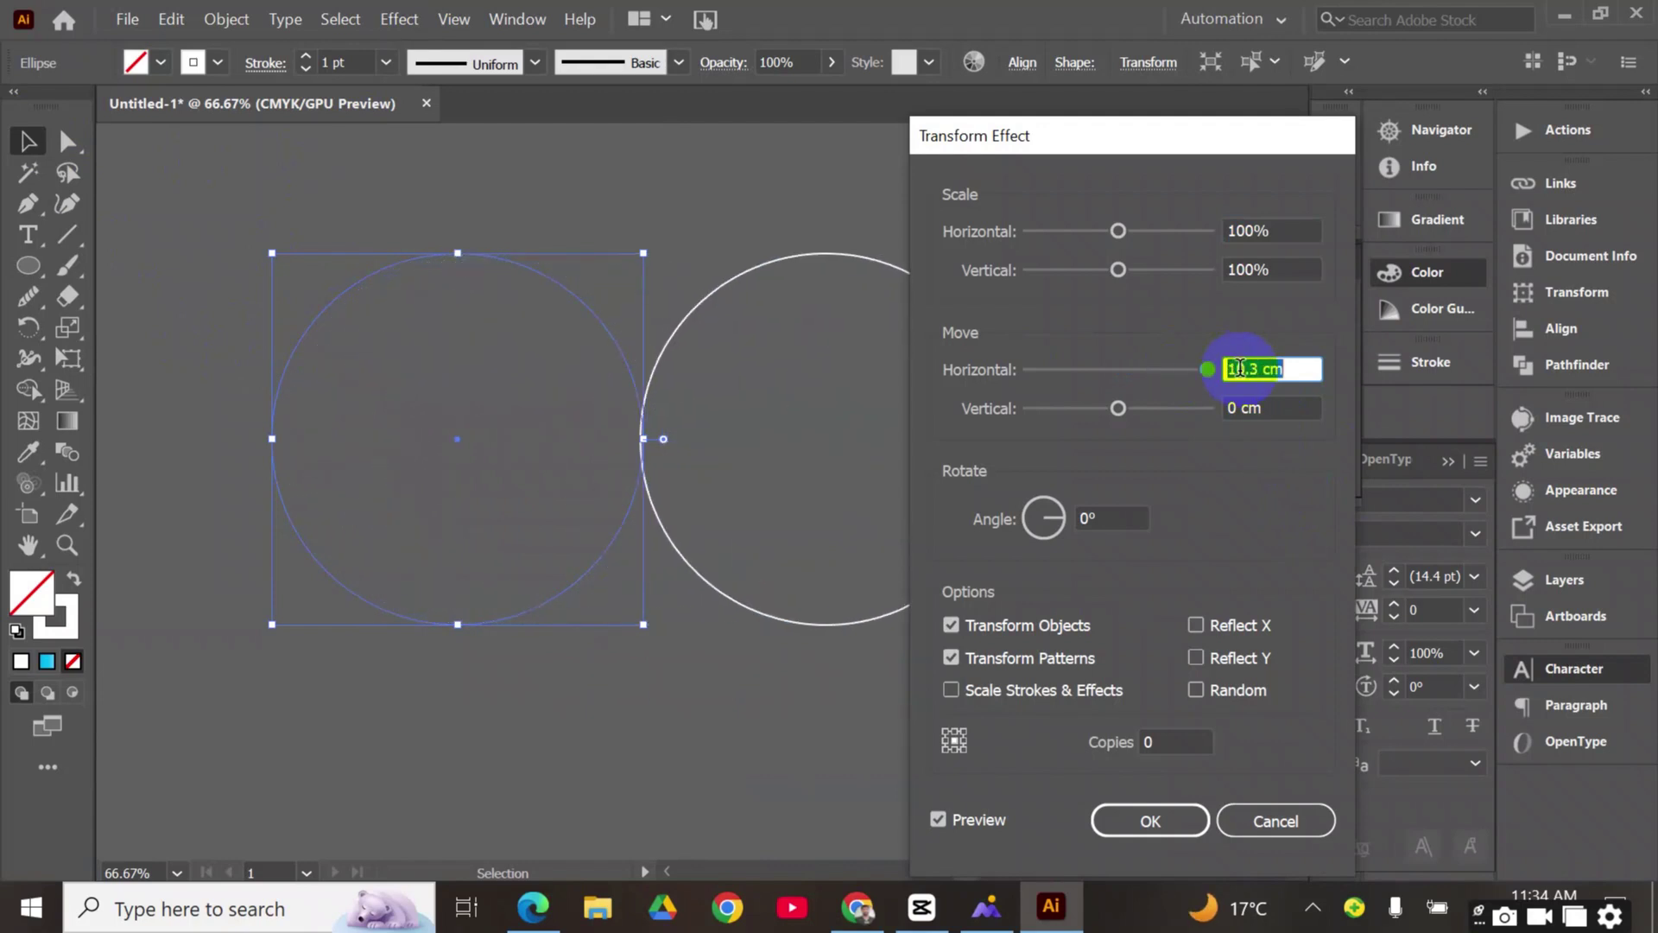
pyautogui.press('Up')
pyautogui.press('Down')
# Set the Transform effect to 5 copies and apply it to make a horizontal row of circles
pyautogui.click(1175, 740)
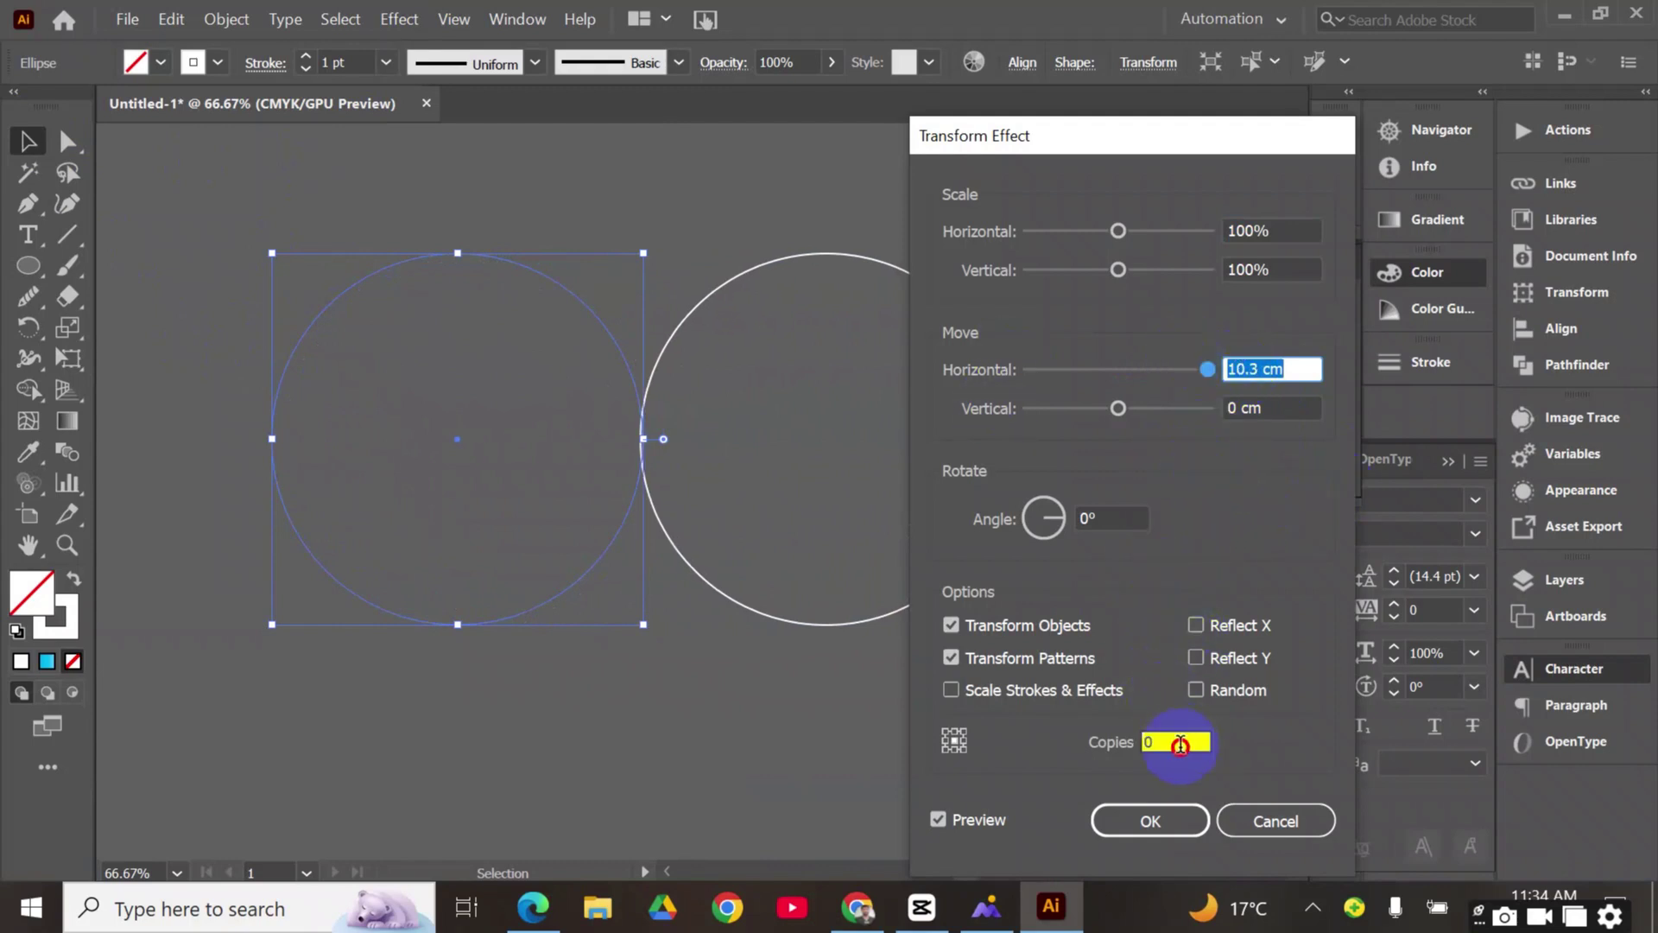
pyautogui.press('Up')
pyautogui.press('Up')
pyautogui.press('Up')
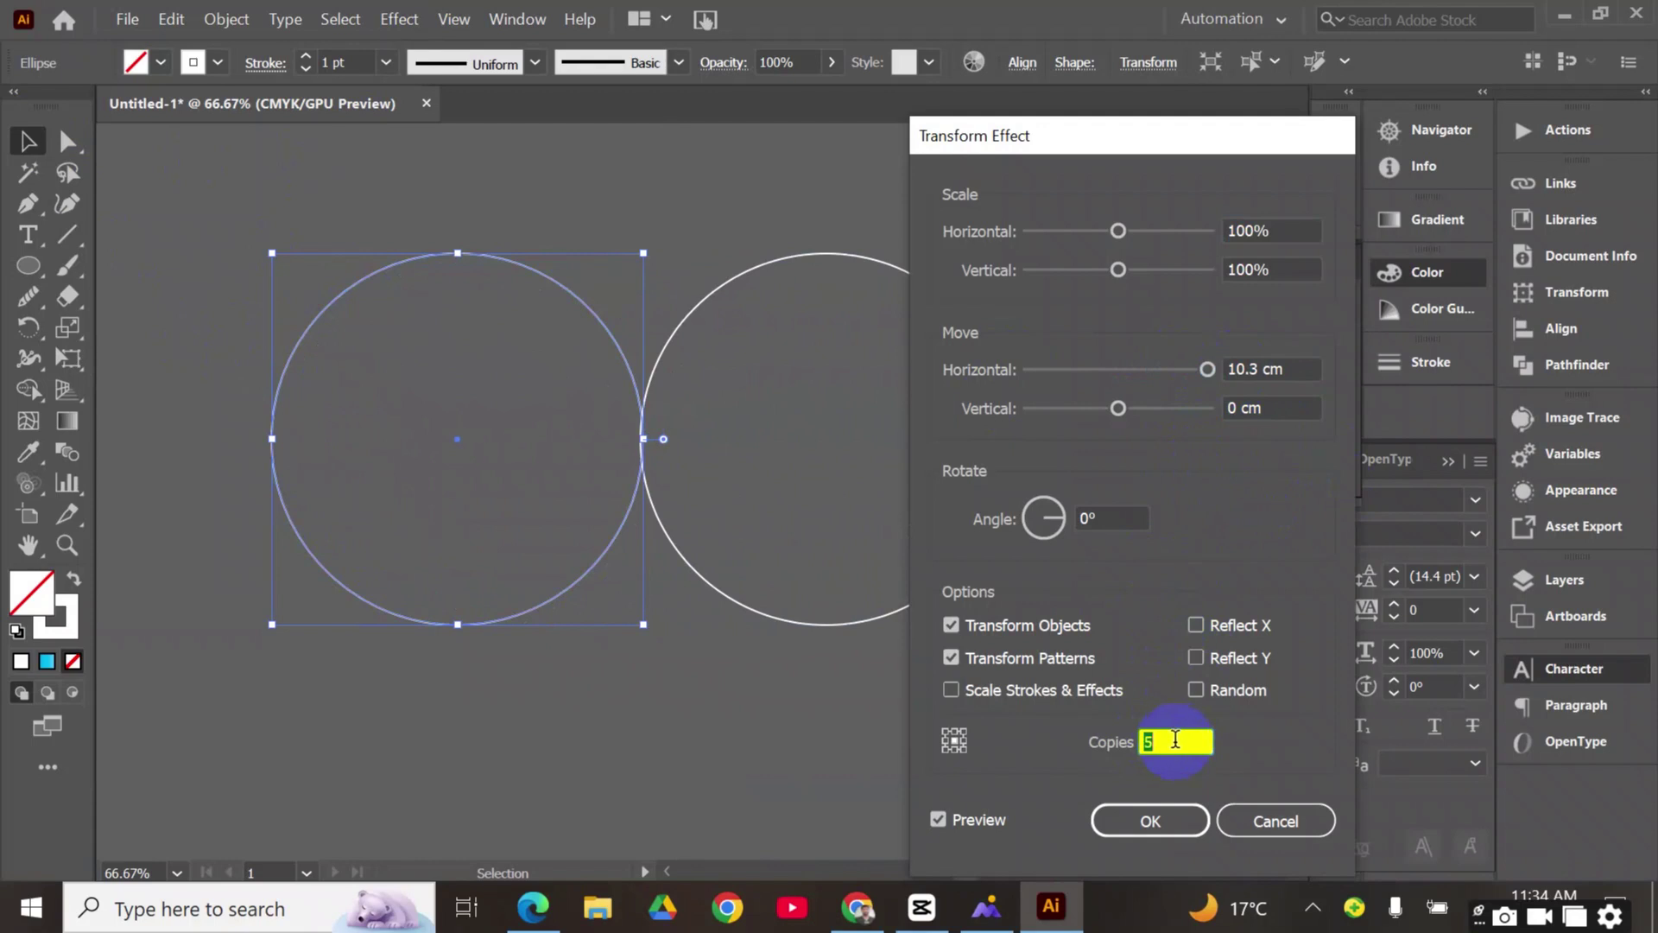
pyautogui.click(1164, 822)
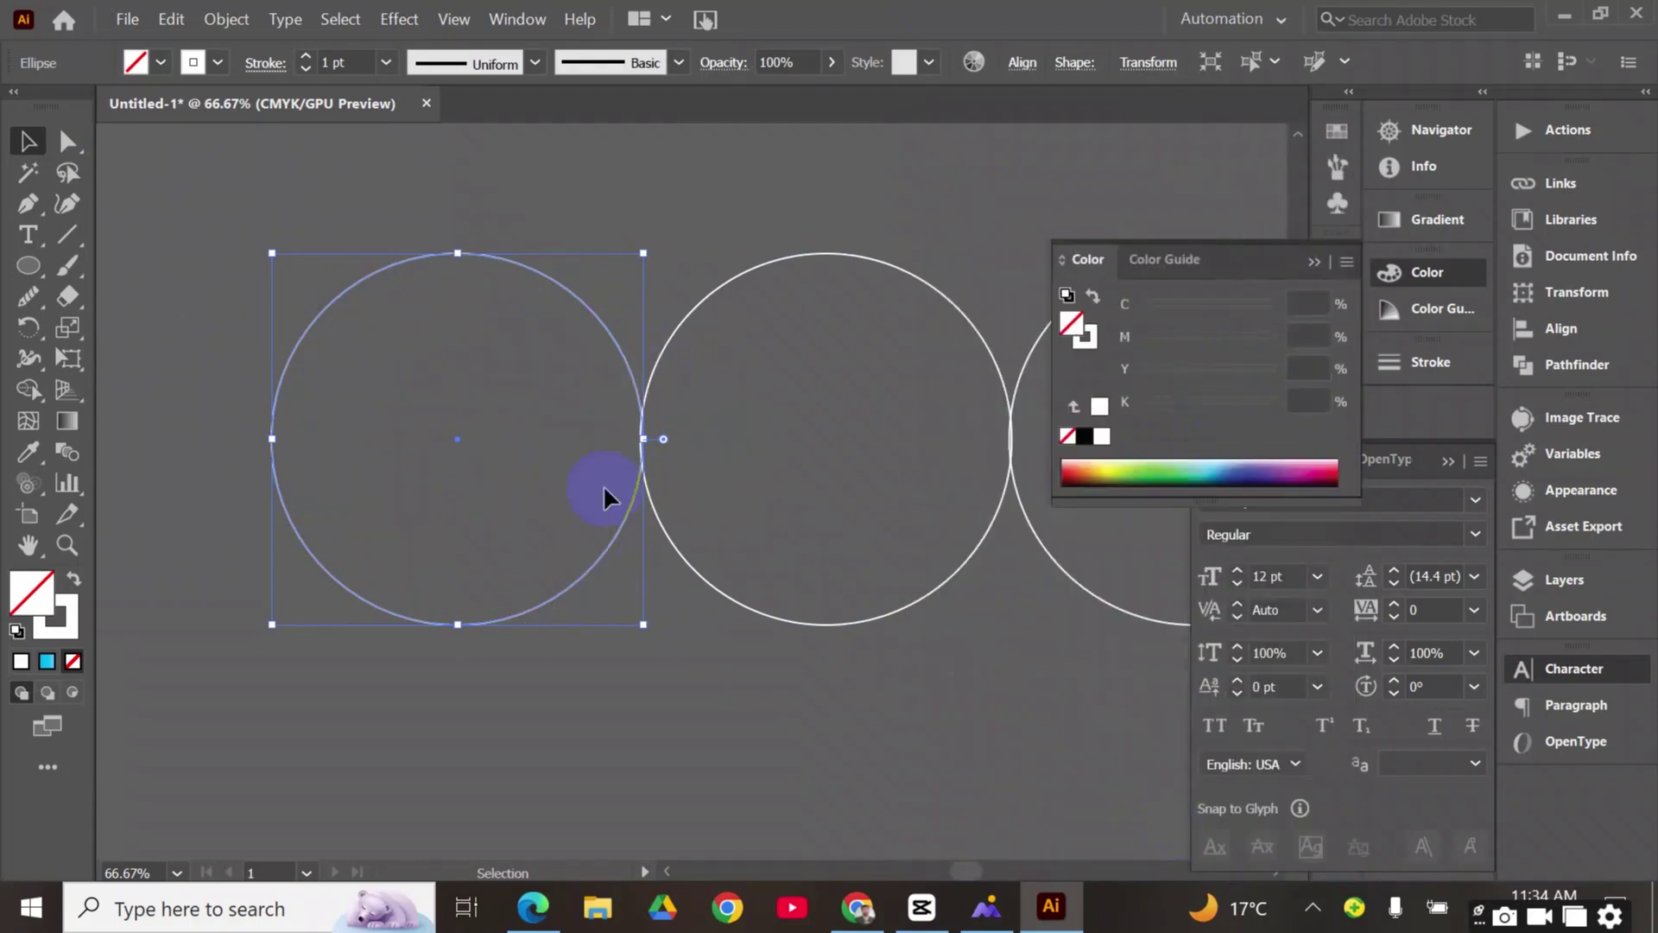
# Start a second Transform effect on the row of circles with a vertical move of 10.3 cm
pyautogui.click(399, 19)
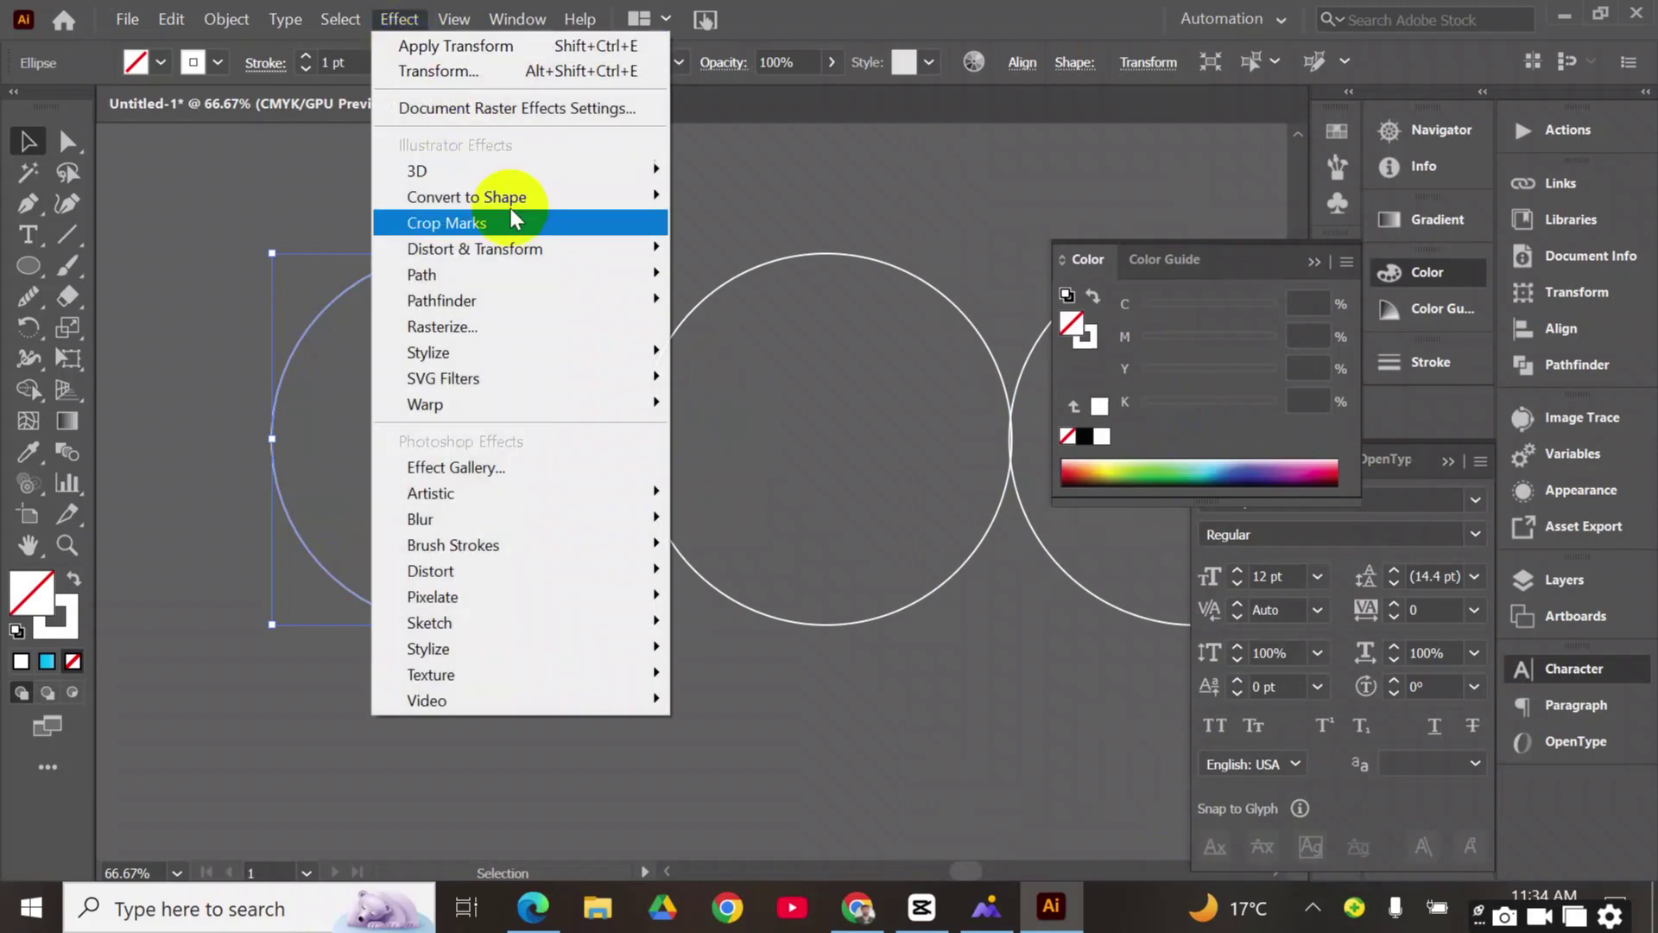
pyautogui.moveTo(553, 259)
pyautogui.click(748, 328)
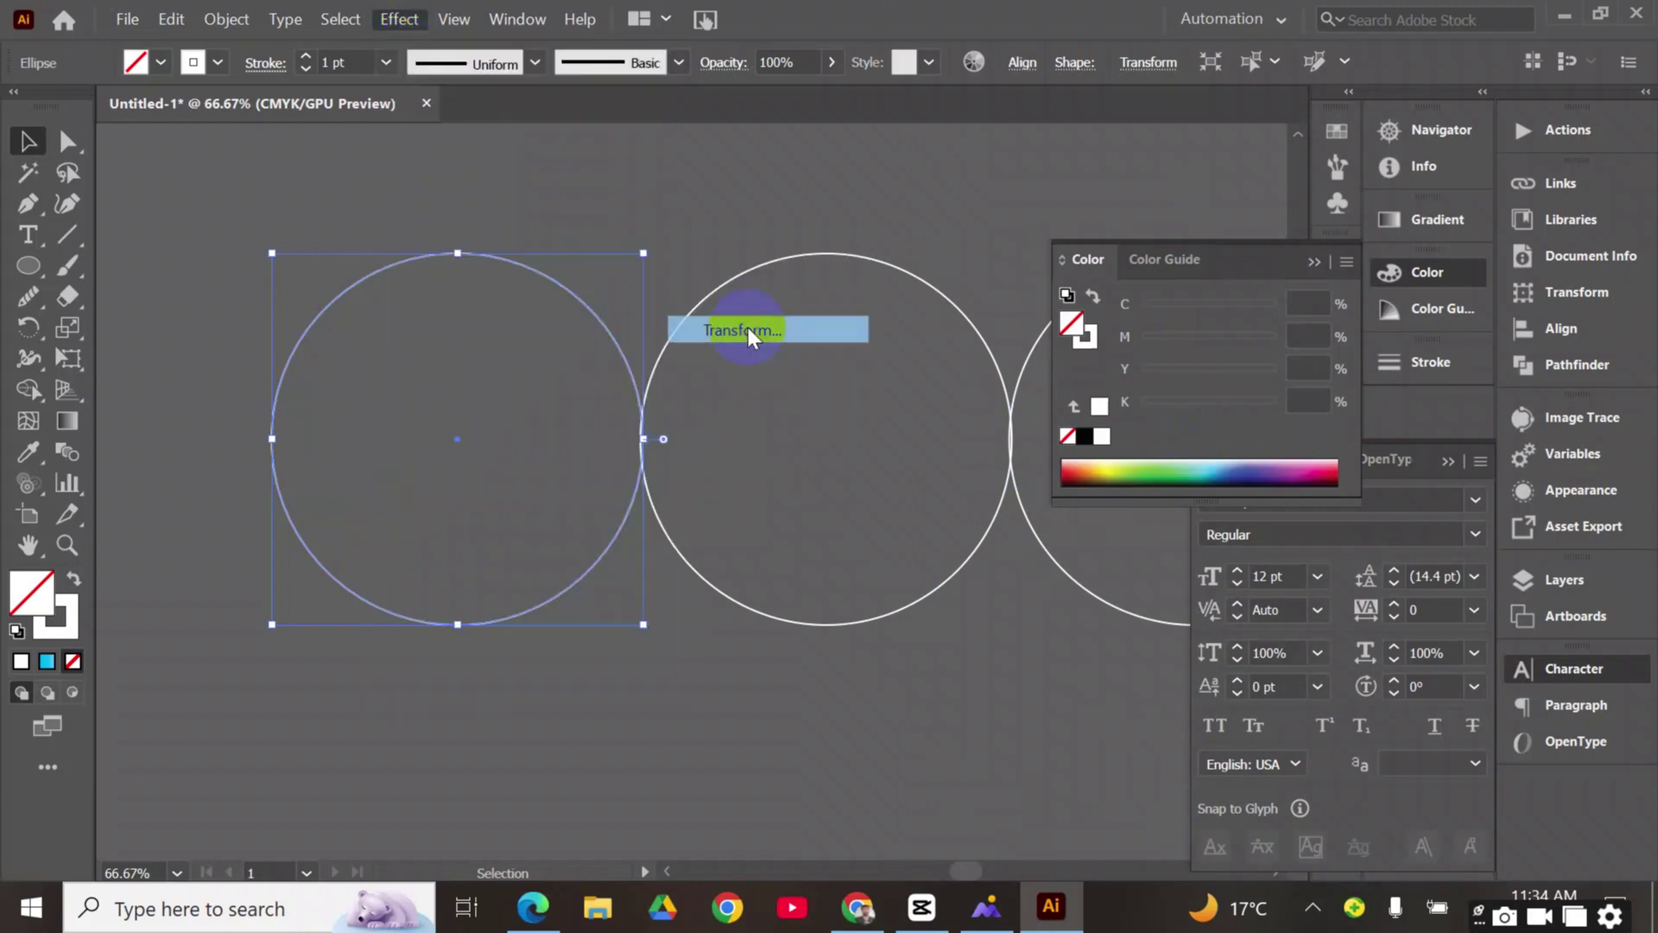
pyautogui.click(944, 506)
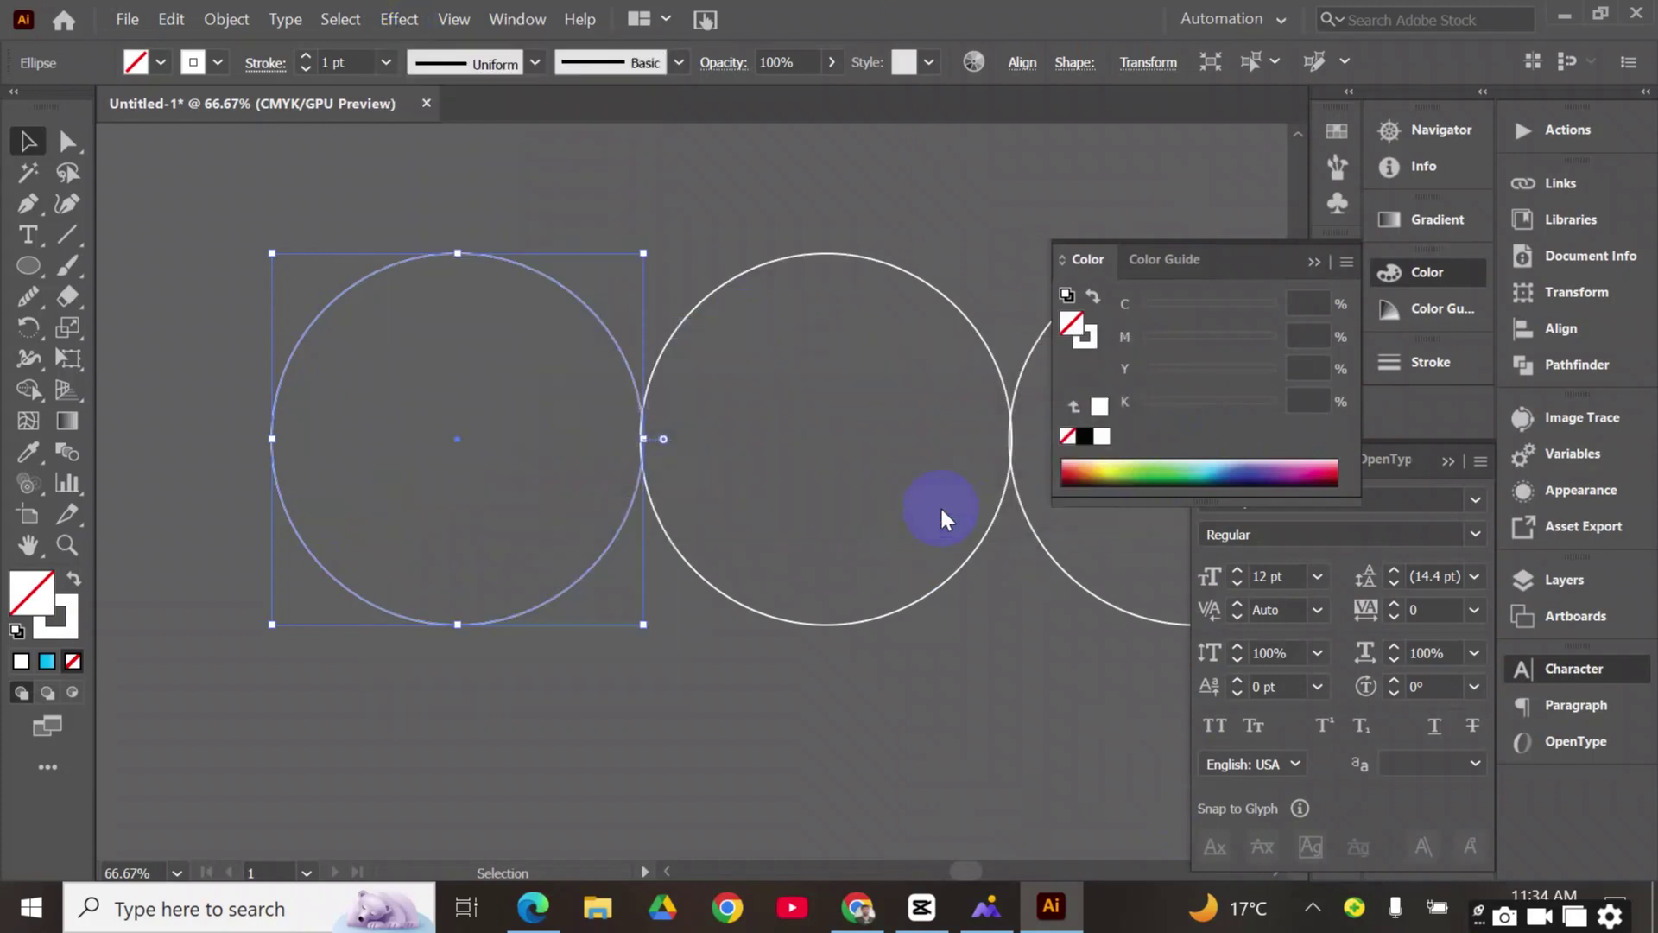
pyautogui.click(1271, 407)
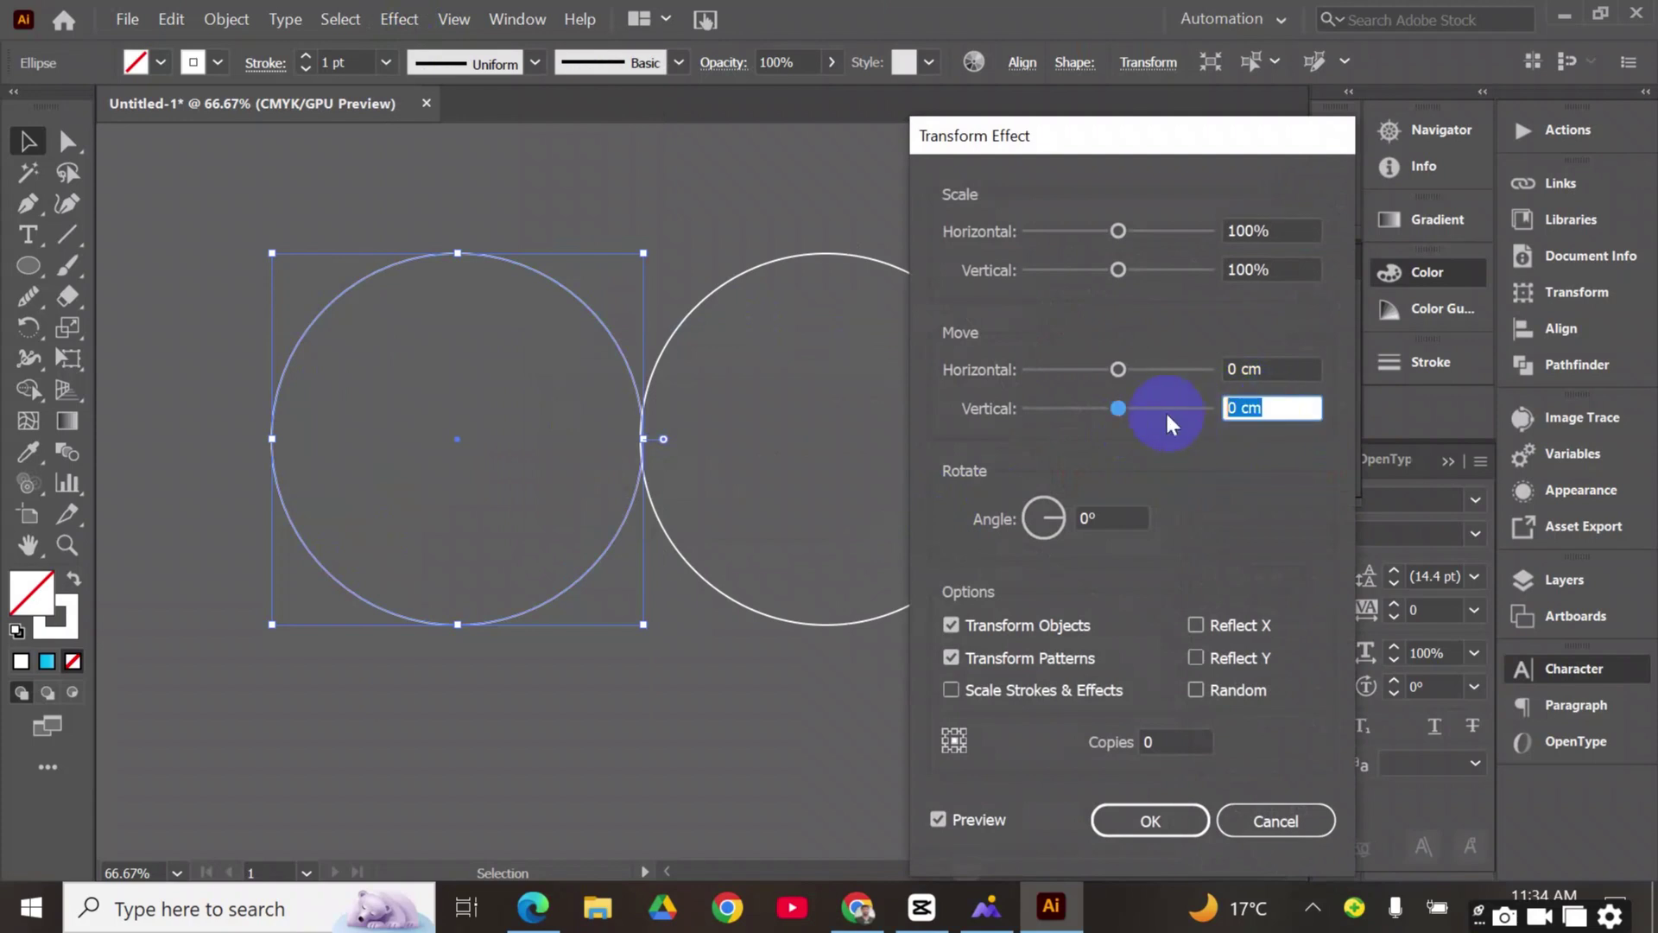
pyautogui.press('Up')
pyautogui.press('Up')
pyautogui.press('Up')
pyautogui.press('Up')
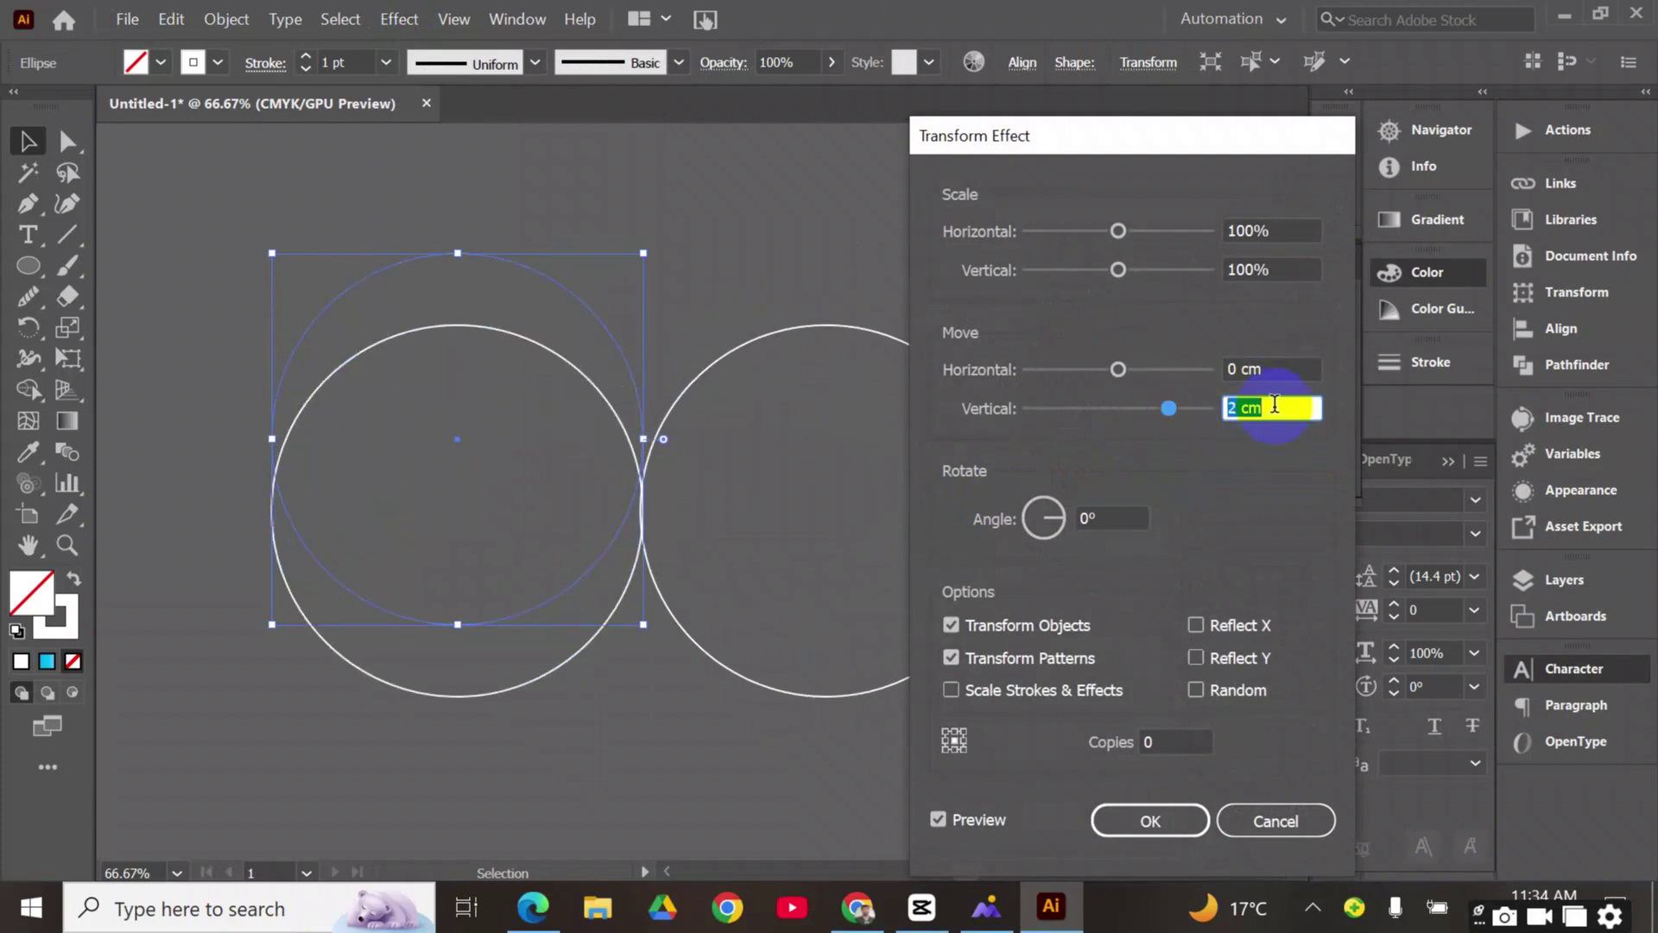
pyautogui.press('Up')
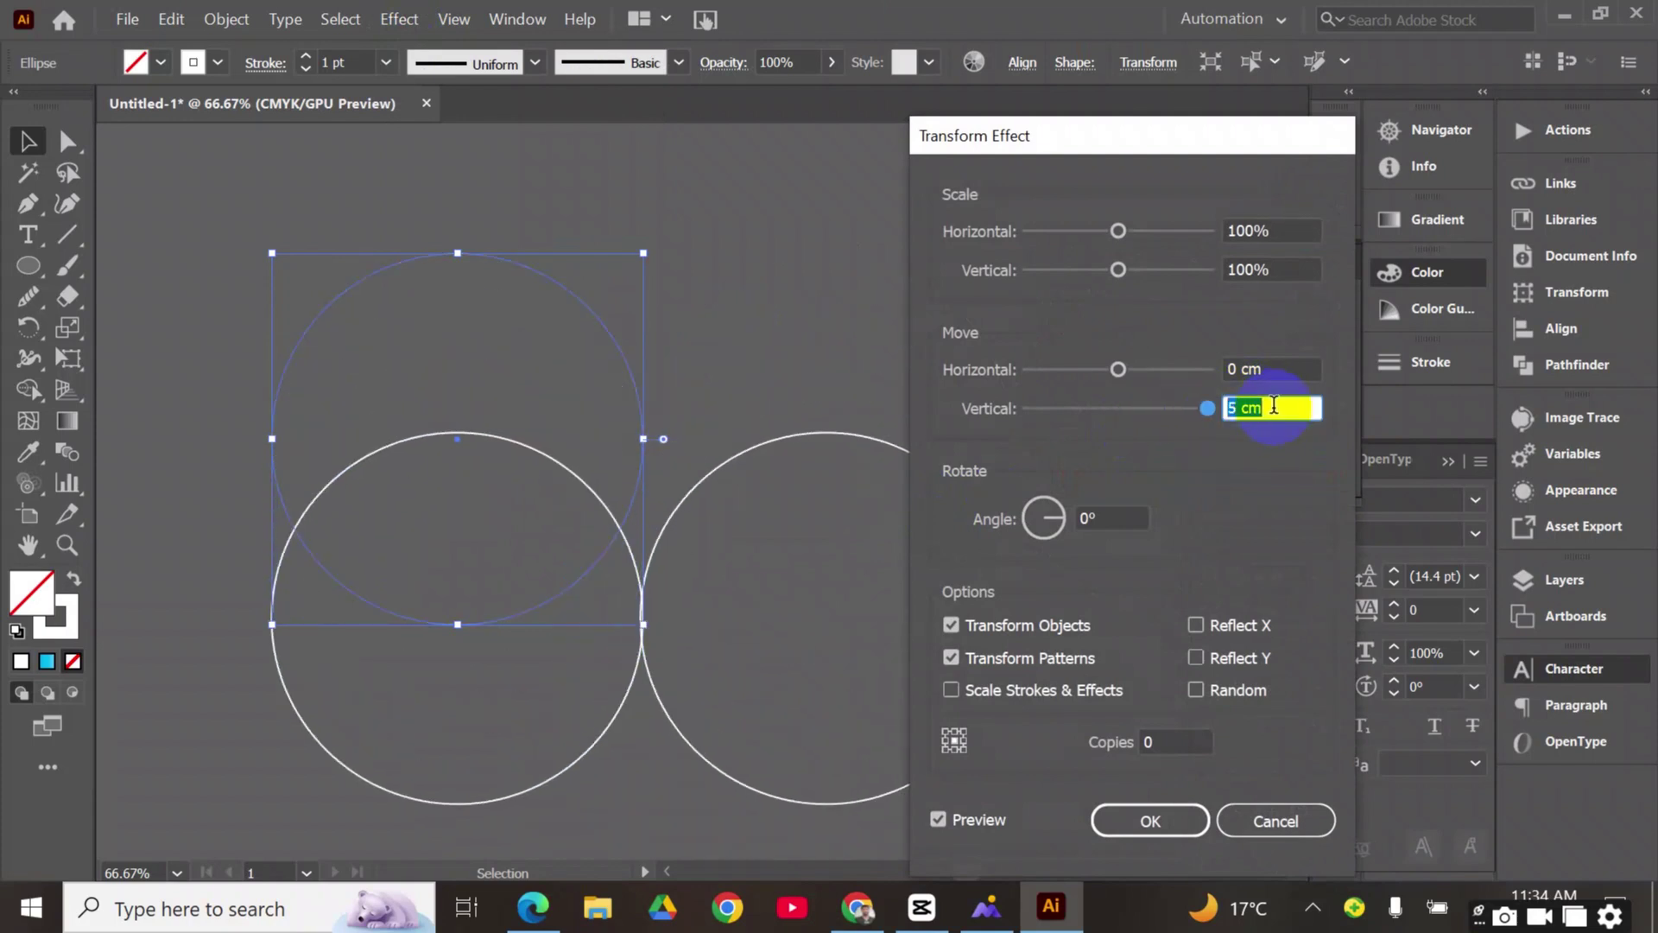
pyautogui.hotkey('ctrl', 'Up')
pyautogui.hotkey('ctrl', 'Up')
pyautogui.hotkey('ctrl', 'Up')
pyautogui.hotkey('ctrl', 'Up')
pyautogui.hotkey('ctrl', 'Up')
pyautogui.hotkey('ctrl', 'Up')
pyautogui.hotkey('ctrl', 'Up')
pyautogui.hotkey('ctrl', 'Up')
pyautogui.hotkey('ctrl', 'Up')
pyautogui.hotkey('ctrl', 'Up')
pyautogui.hotkey('ctrl', 'Up')
pyautogui.hotkey('ctrl', 'Up')
pyautogui.hotkey('ctrl', 'Up')
pyautogui.hotkey('ctrl', 'Up')
pyautogui.hotkey('ctrl', 'Up')
pyautogui.hotkey('ctrl', 'Up')
pyautogui.hotkey('ctrl', 'Up')
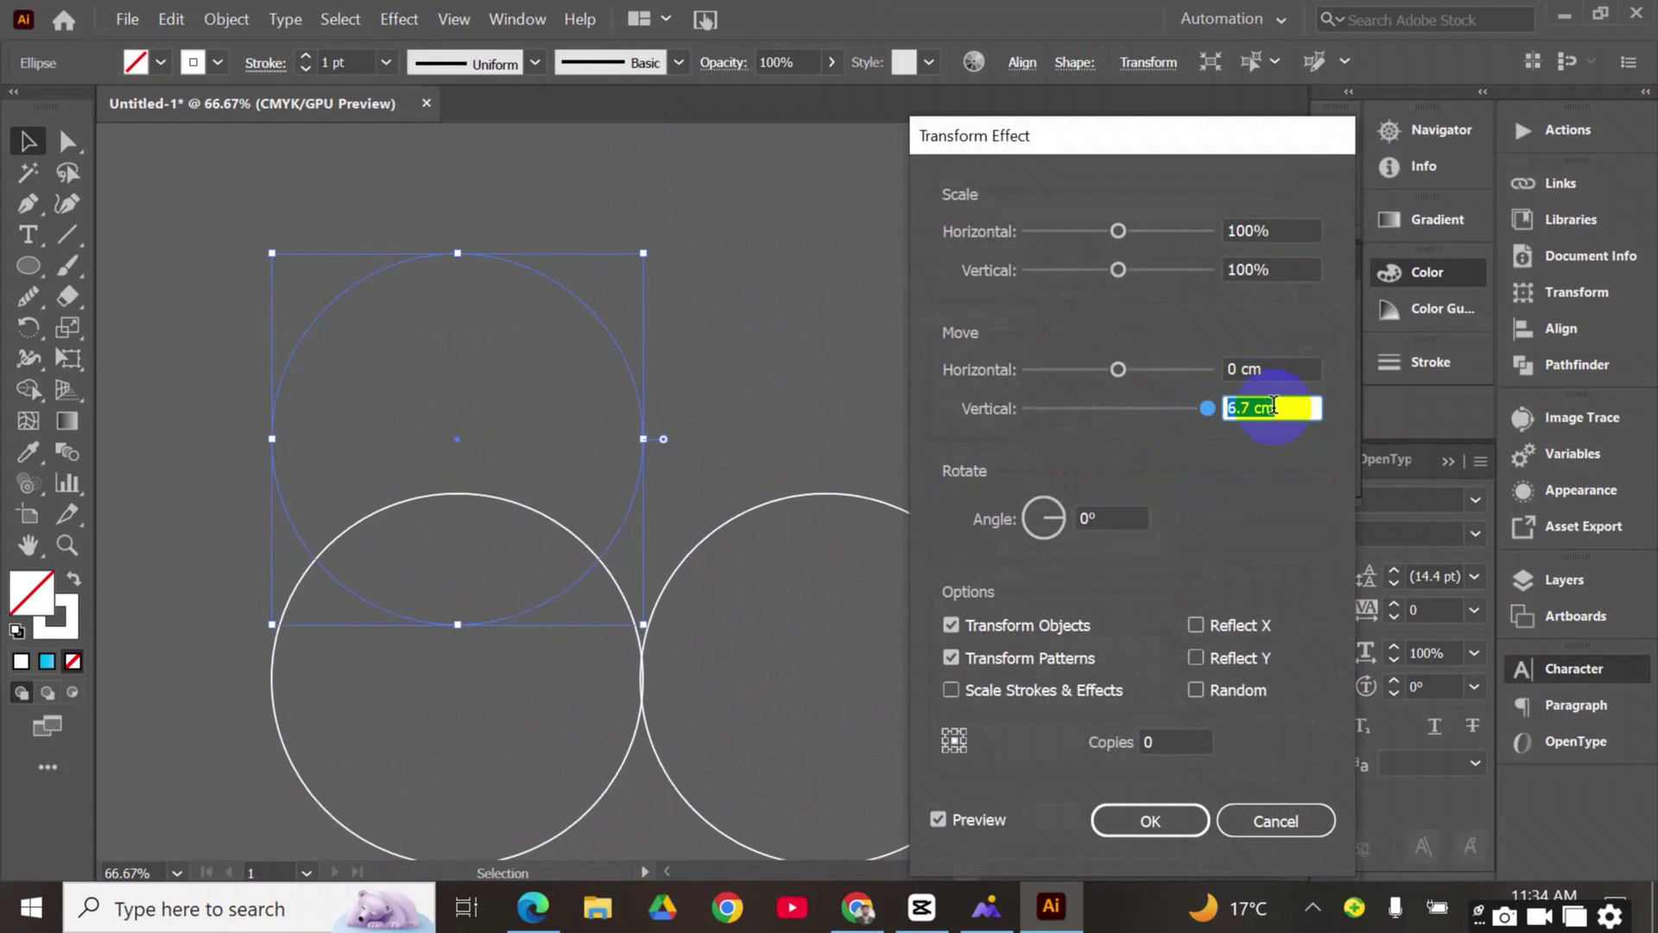
pyautogui.hotkey('ctrl', 'Up')
pyautogui.hotkey('ctrl', 'Up')
pyautogui.hotkey('ctrl', 'Up')
pyautogui.hotkey('ctrl', 'Up')
pyautogui.hotkey('ctrl', 'Up')
pyautogui.hotkey('ctrl', 'Up')
pyautogui.hotkey('ctrl', 'Up')
pyautogui.hotkey('ctrl', 'Up')
pyautogui.hotkey('ctrl', 'Up')
pyautogui.hotkey('ctrl', 'Up')
pyautogui.hotkey('ctrl', 'Up')
pyautogui.hotkey('ctrl', 'Up')
pyautogui.hotkey('ctrl', 'Up')
pyautogui.hotkey('ctrl', 'Up')
pyautogui.hotkey('ctrl', 'Up')
pyautogui.hotkey('ctrl', 'Up')
pyautogui.hotkey('ctrl', 'Up')
pyautogui.hotkey('ctrl', 'Up')
pyautogui.hotkey('ctrl', 'Up')
pyautogui.hotkey('ctrl', 'Up')
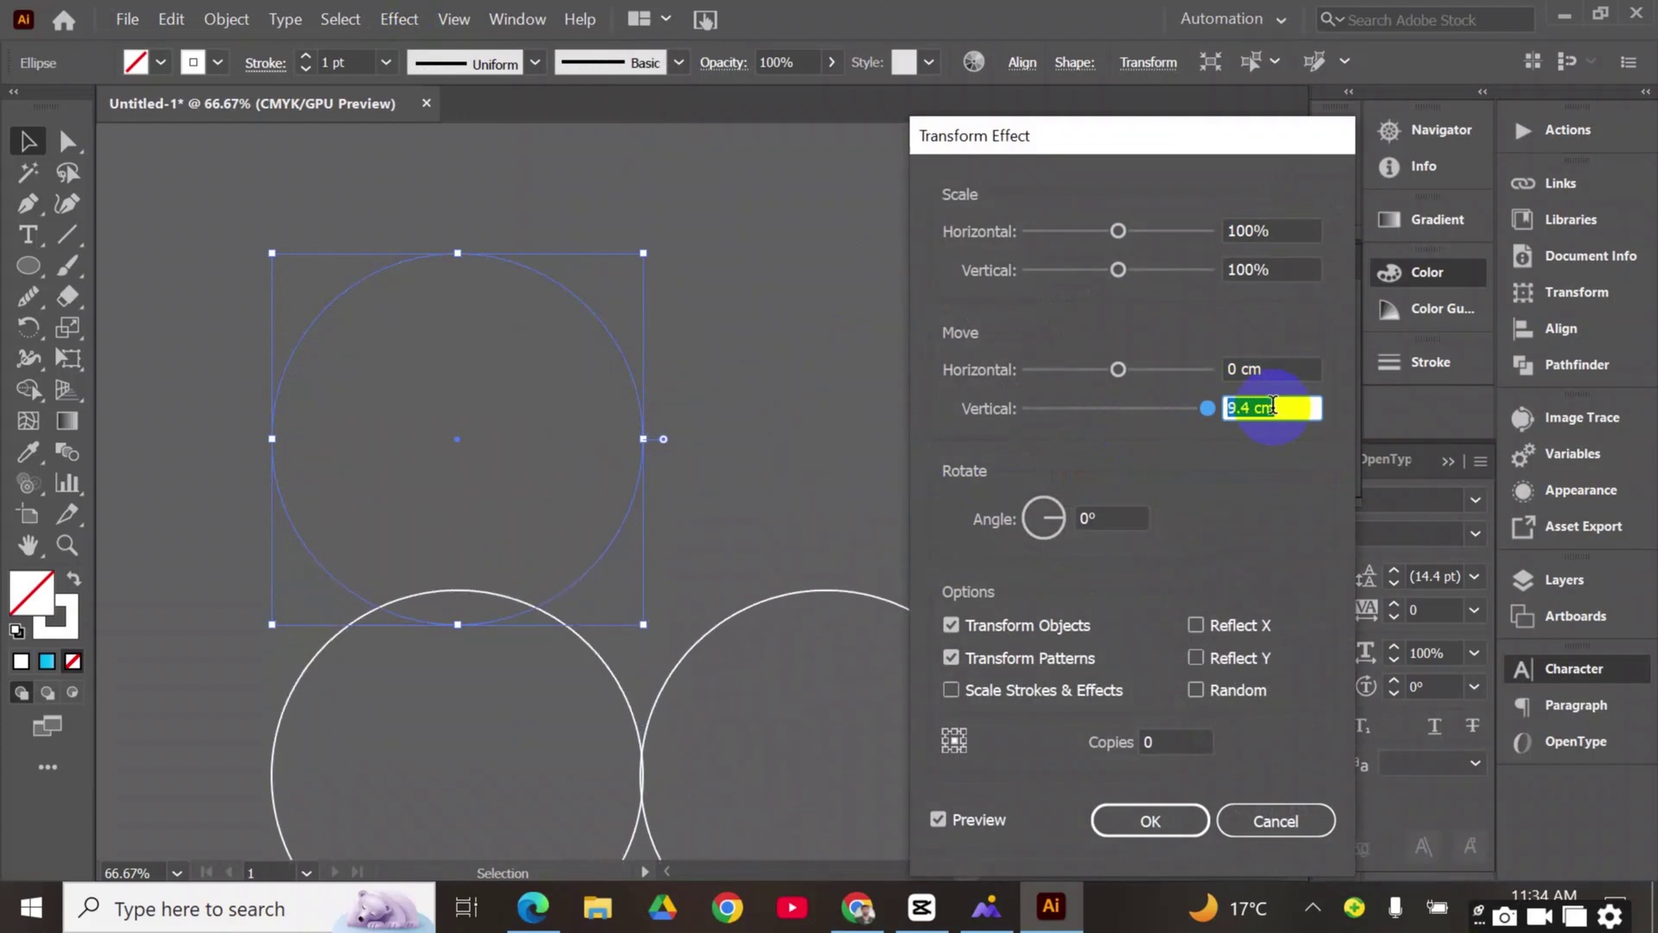
pyautogui.hotkey('ctrl', 'Up')
pyautogui.hotkey('ctrl', 'Up')
pyautogui.hotkey('ctrl', 'Up')
pyautogui.hotkey('ctrl', 'Up')
pyautogui.hotkey('ctrl', 'Up')
pyautogui.hotkey('ctrl', 'Up')
pyautogui.hotkey('ctrl', 'Up')
pyautogui.hotkey('ctrl', 'Up')
pyautogui.hotkey('ctrl', 'Up')
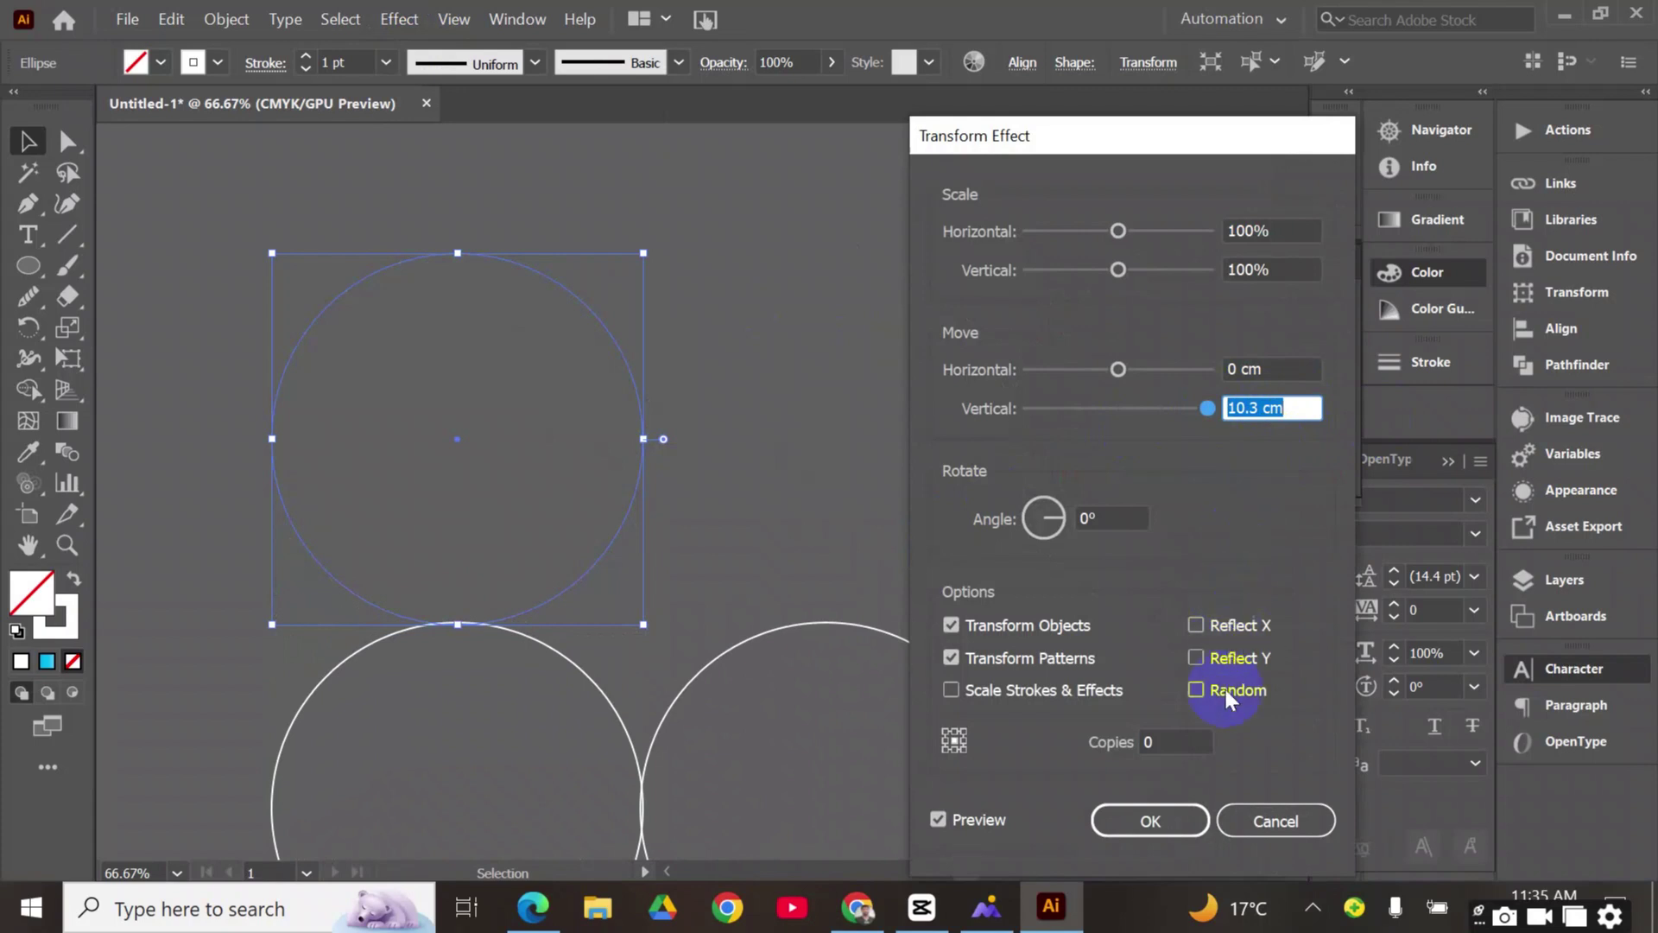
# Set the second Transform effect to 5 copies and apply it to stack the circle rows into a grid
pyautogui.click(1194, 739)
pyautogui.press('Up')
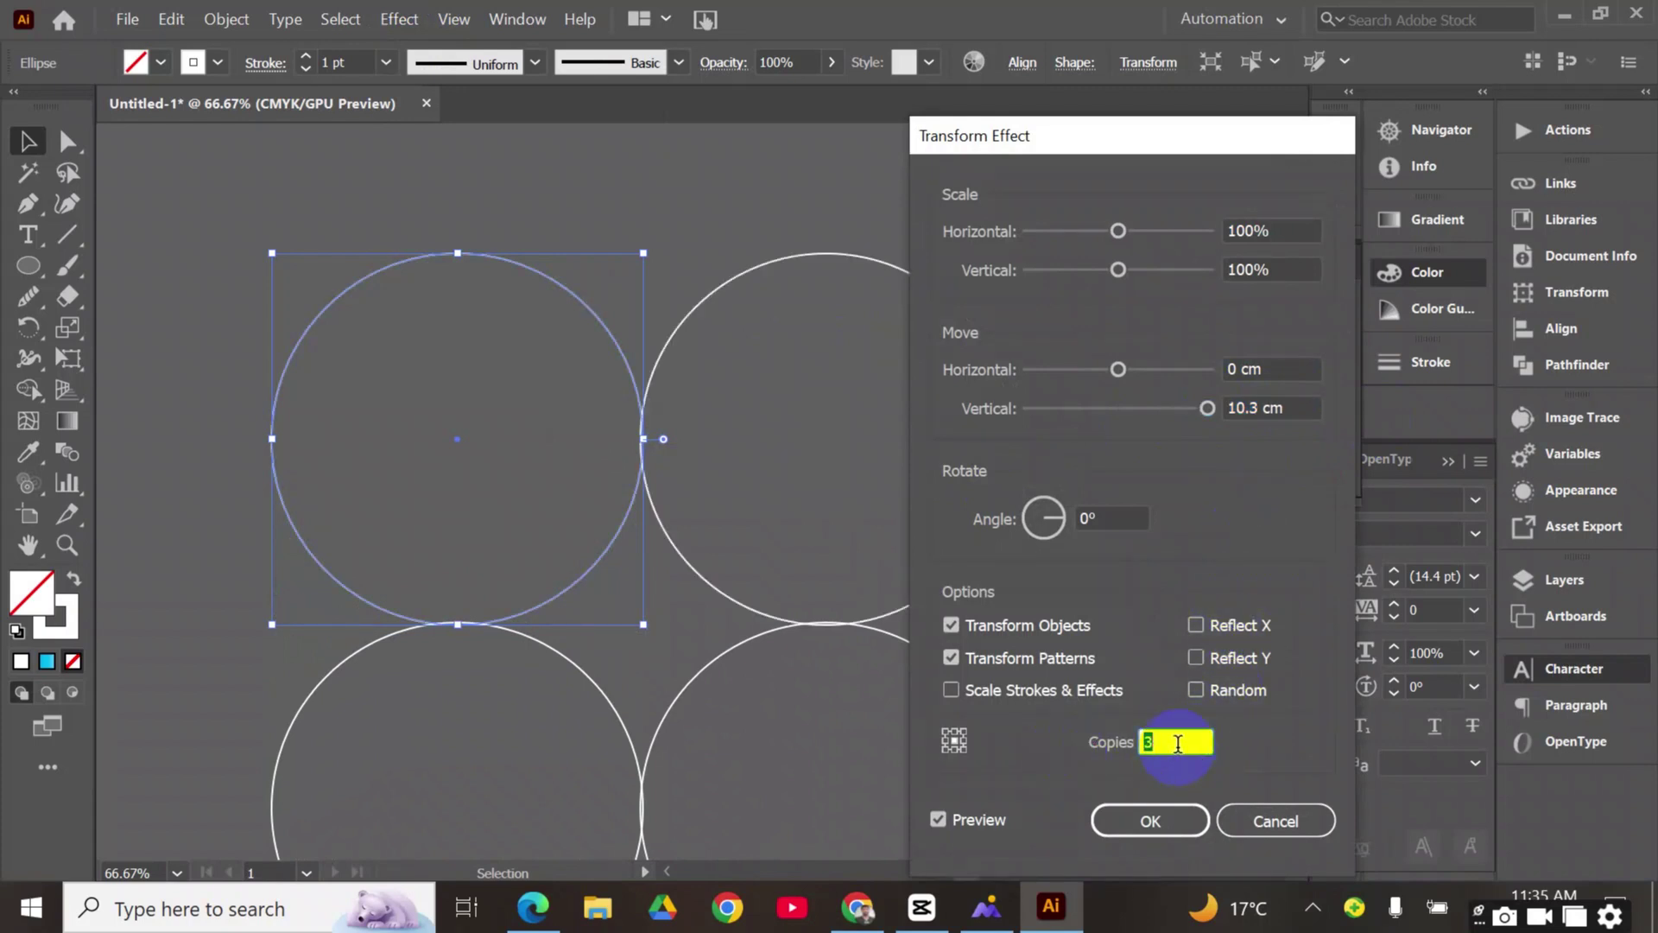
pyautogui.click(1148, 818)
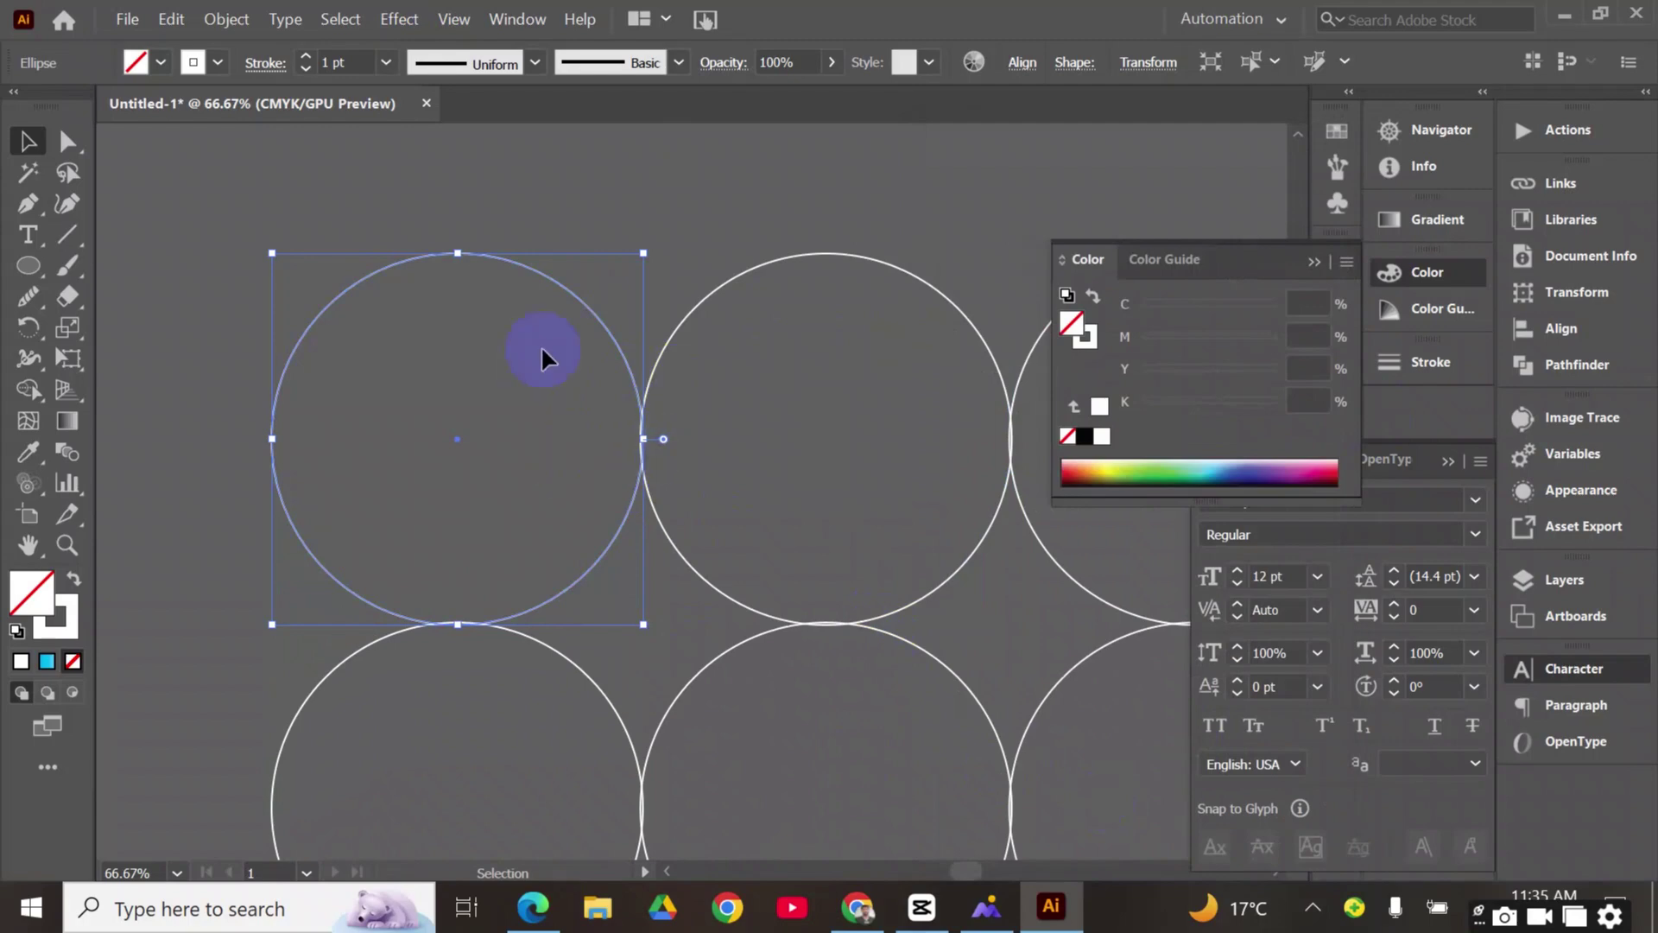
# Expand the appearance of the circle grid and scale it down proportionally to a small block above the folder
pyautogui.click(226, 21)
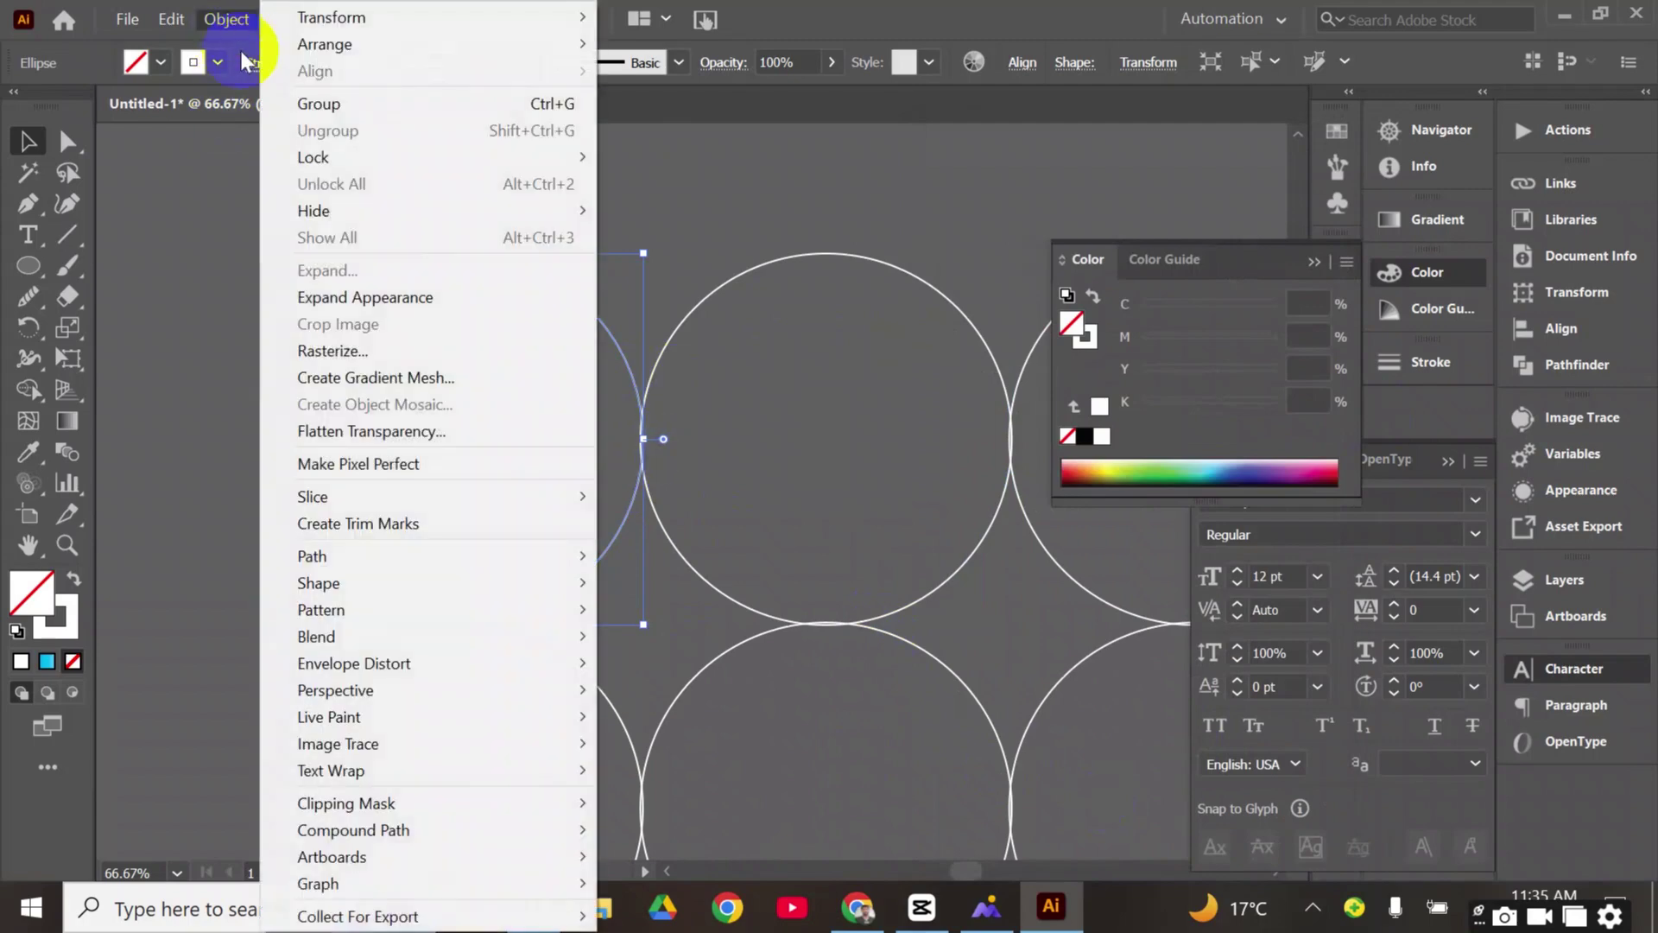
pyautogui.click(357, 293)
pyautogui.hotkey('ctrl', '-')
pyautogui.hotkey('ctrl', '-')
pyautogui.hotkey('ctrl', '-')
pyautogui.hotkey('ctrl', '-')
pyautogui.moveTo(969, 768); pyautogui.dragTo(496, 294)
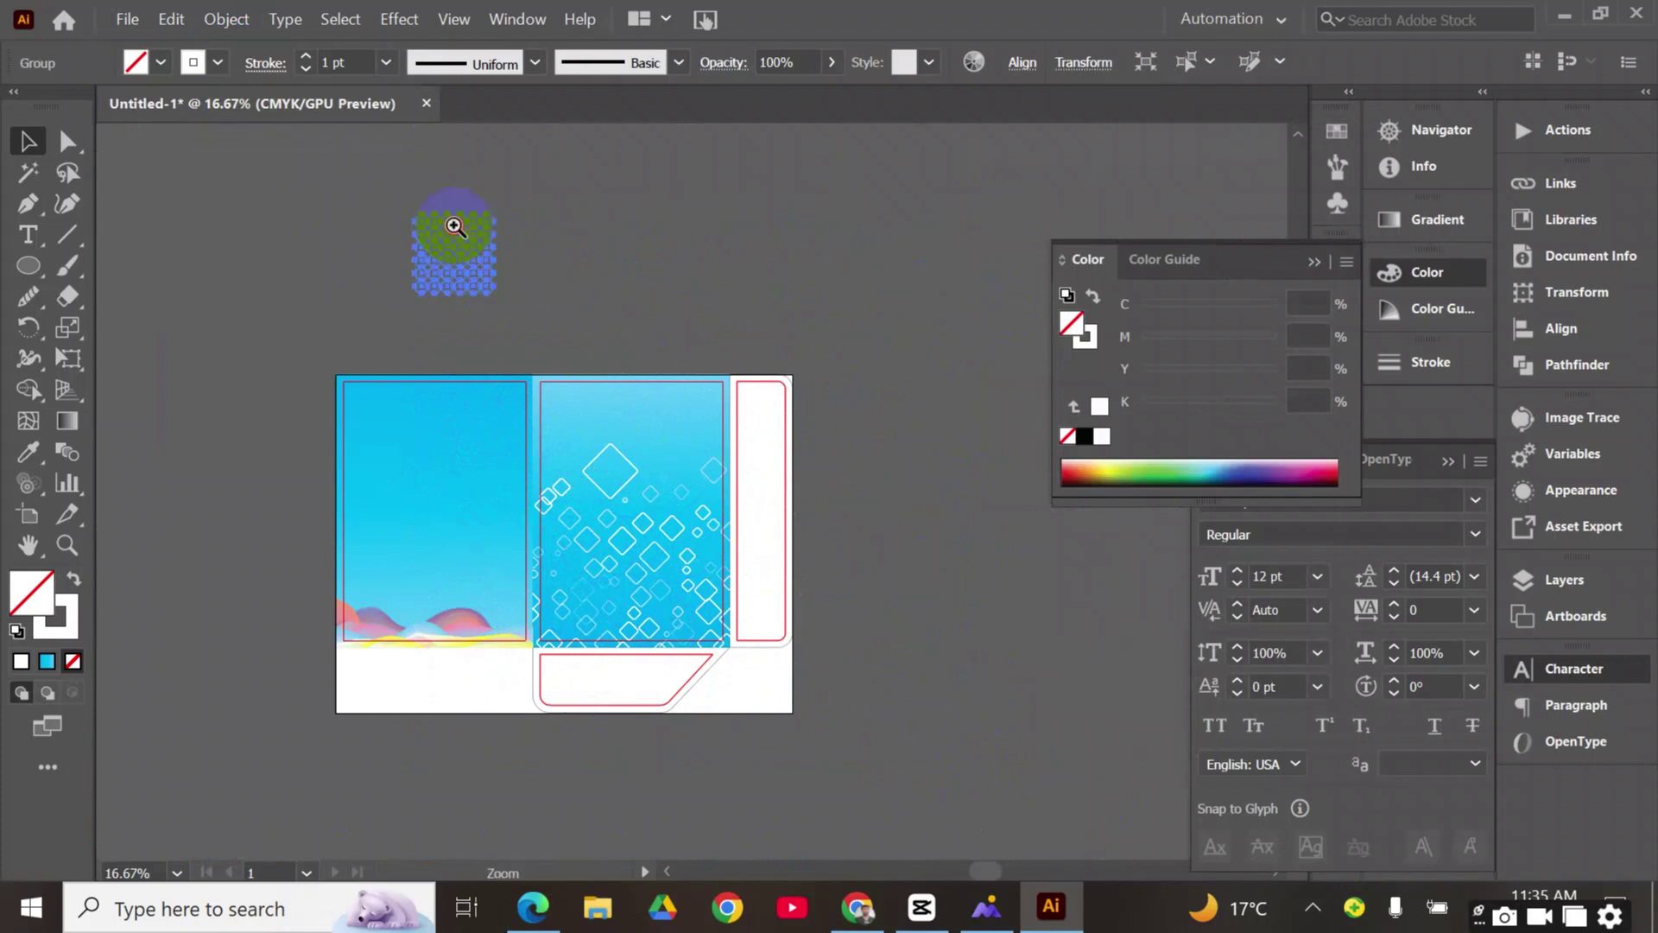
pyautogui.keyDown('ctrl'); pyautogui.click(452, 225); pyautogui.keyUp('ctrl')
pyautogui.keyDown('ctrl'); pyautogui.click(670, 522); pyautogui.keyUp('ctrl')
pyautogui.keyDown('ctrl'); pyautogui.click(797, 517); pyautogui.keyUp('ctrl')
pyautogui.keyDown('ctrl'); pyautogui.click(709, 475); pyautogui.keyUp('ctrl')
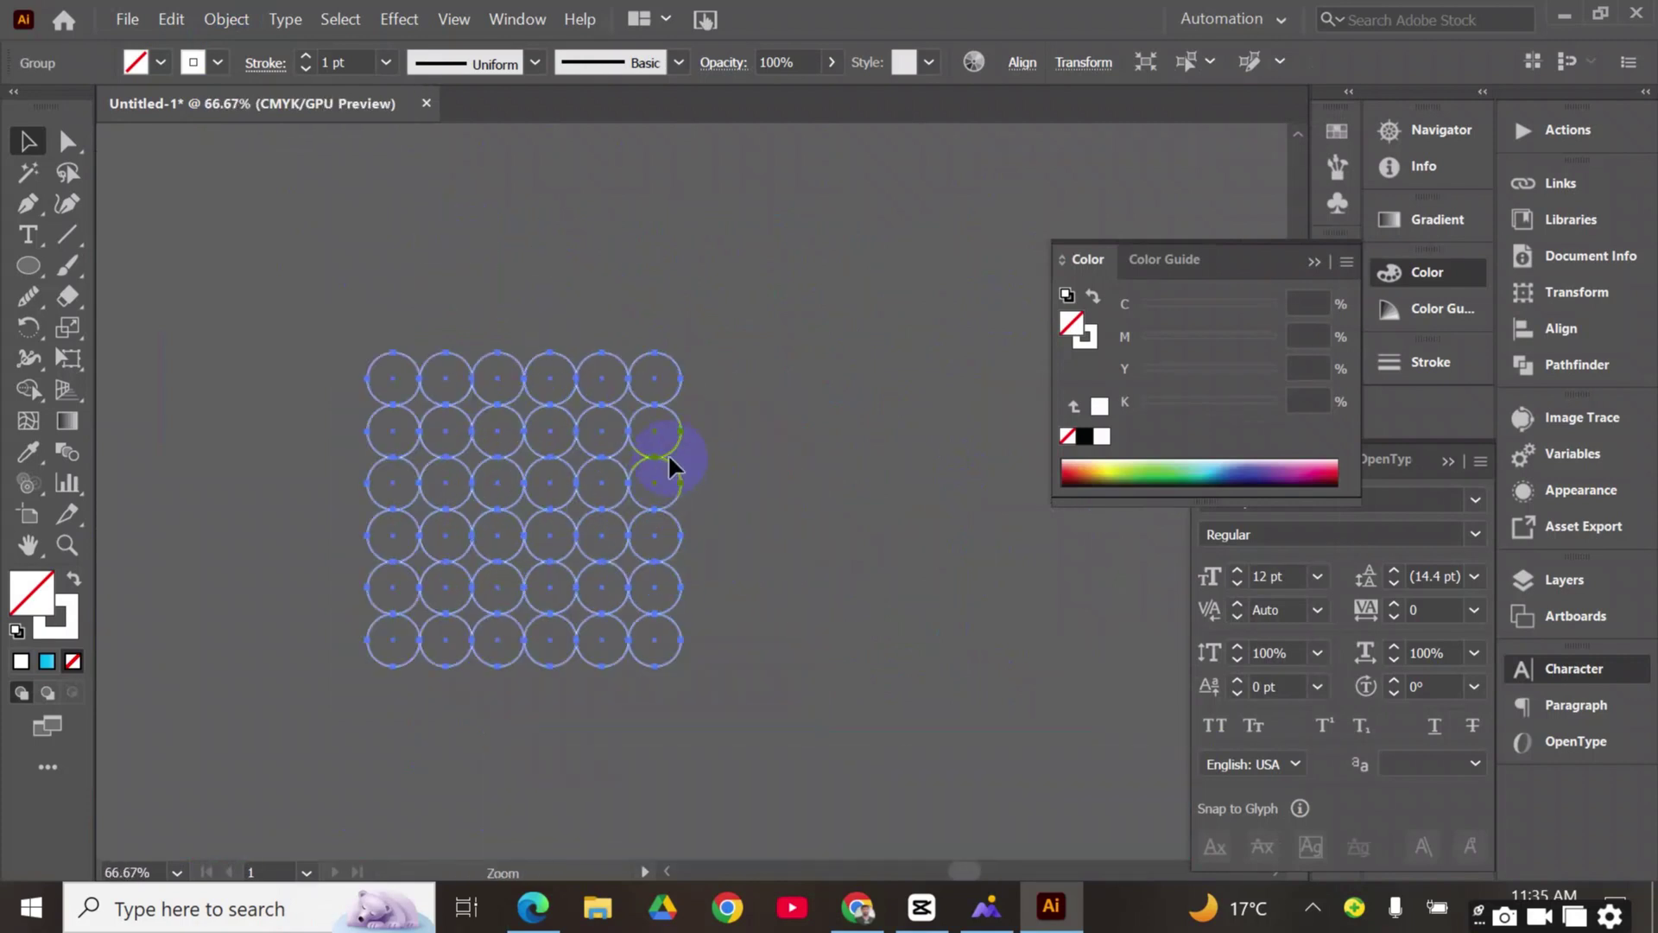
# Rotate the circle grid into a diamond and merge vertically neighbouring circles near its centre into dumbbell shapes with Shape Builder
pyautogui.moveTo(688, 345); pyautogui.dragTo(525, 303)
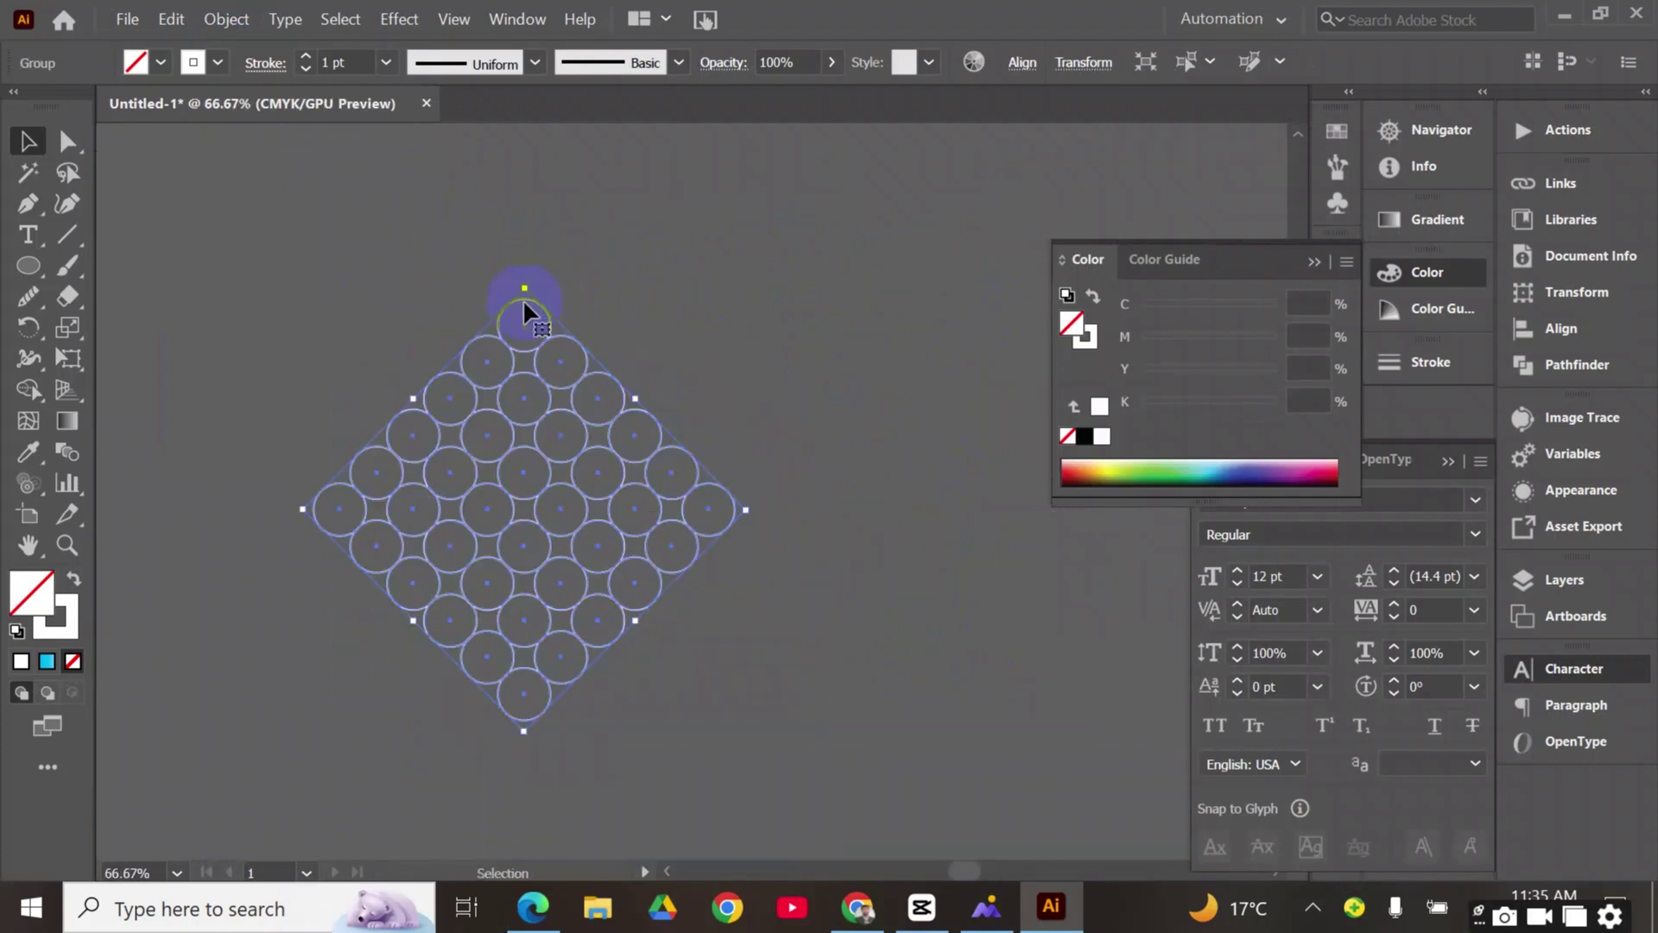
pyautogui.keyDown('ctrl'); pyautogui.click(542, 530); pyautogui.keyUp('ctrl')
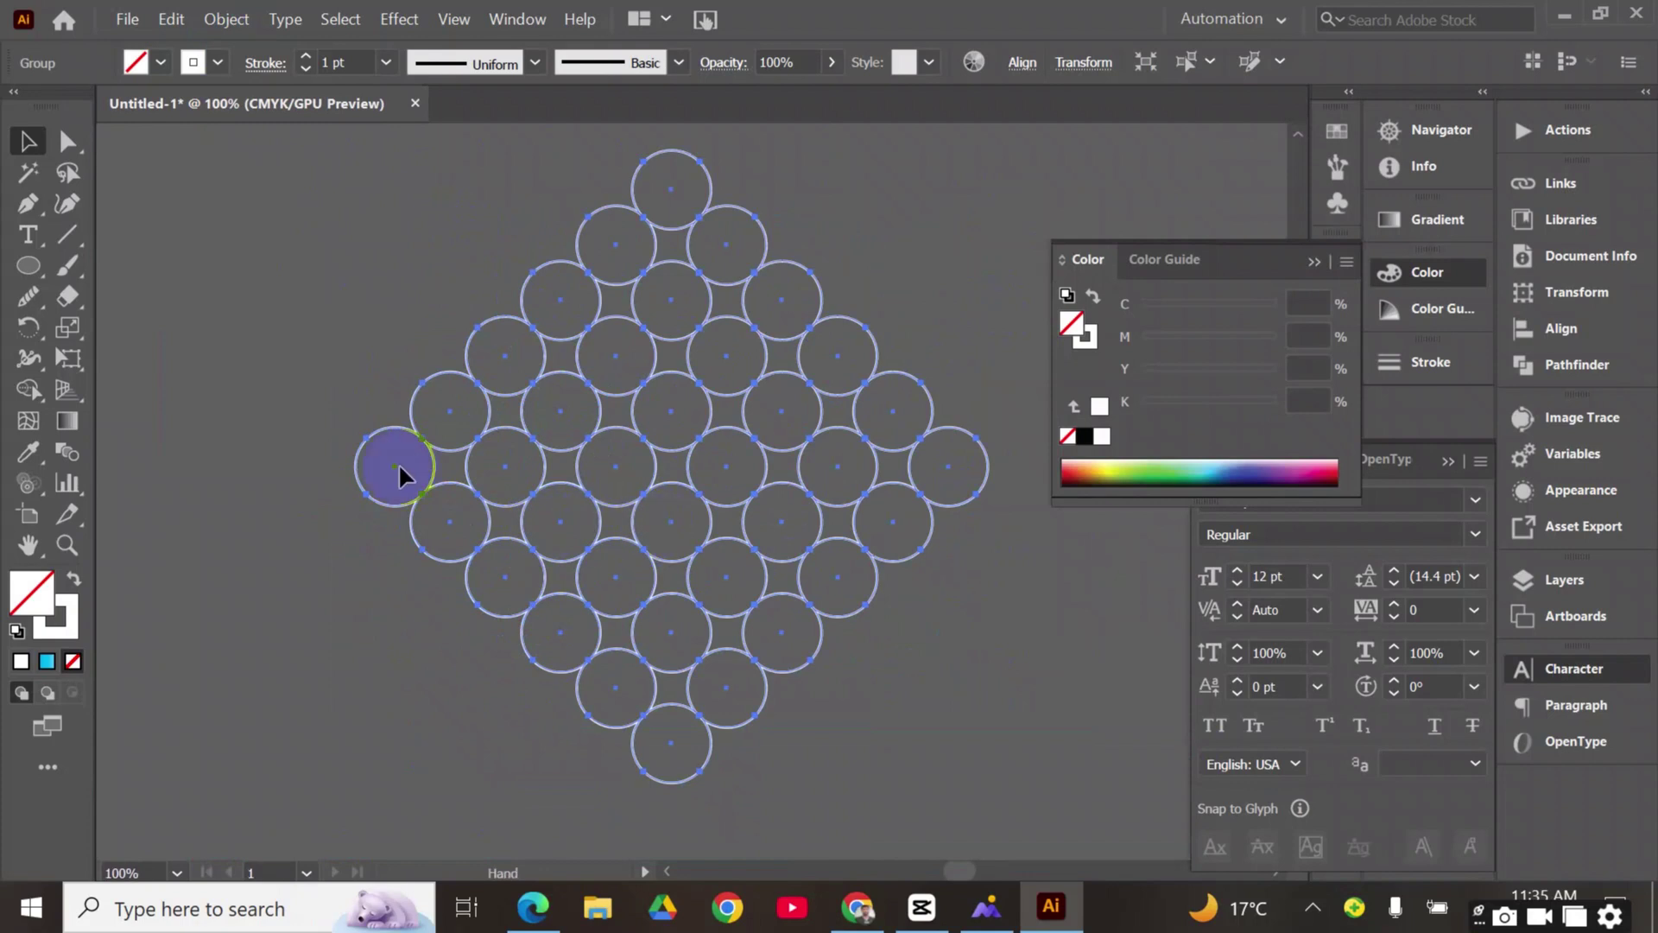
pyautogui.click(28, 390)
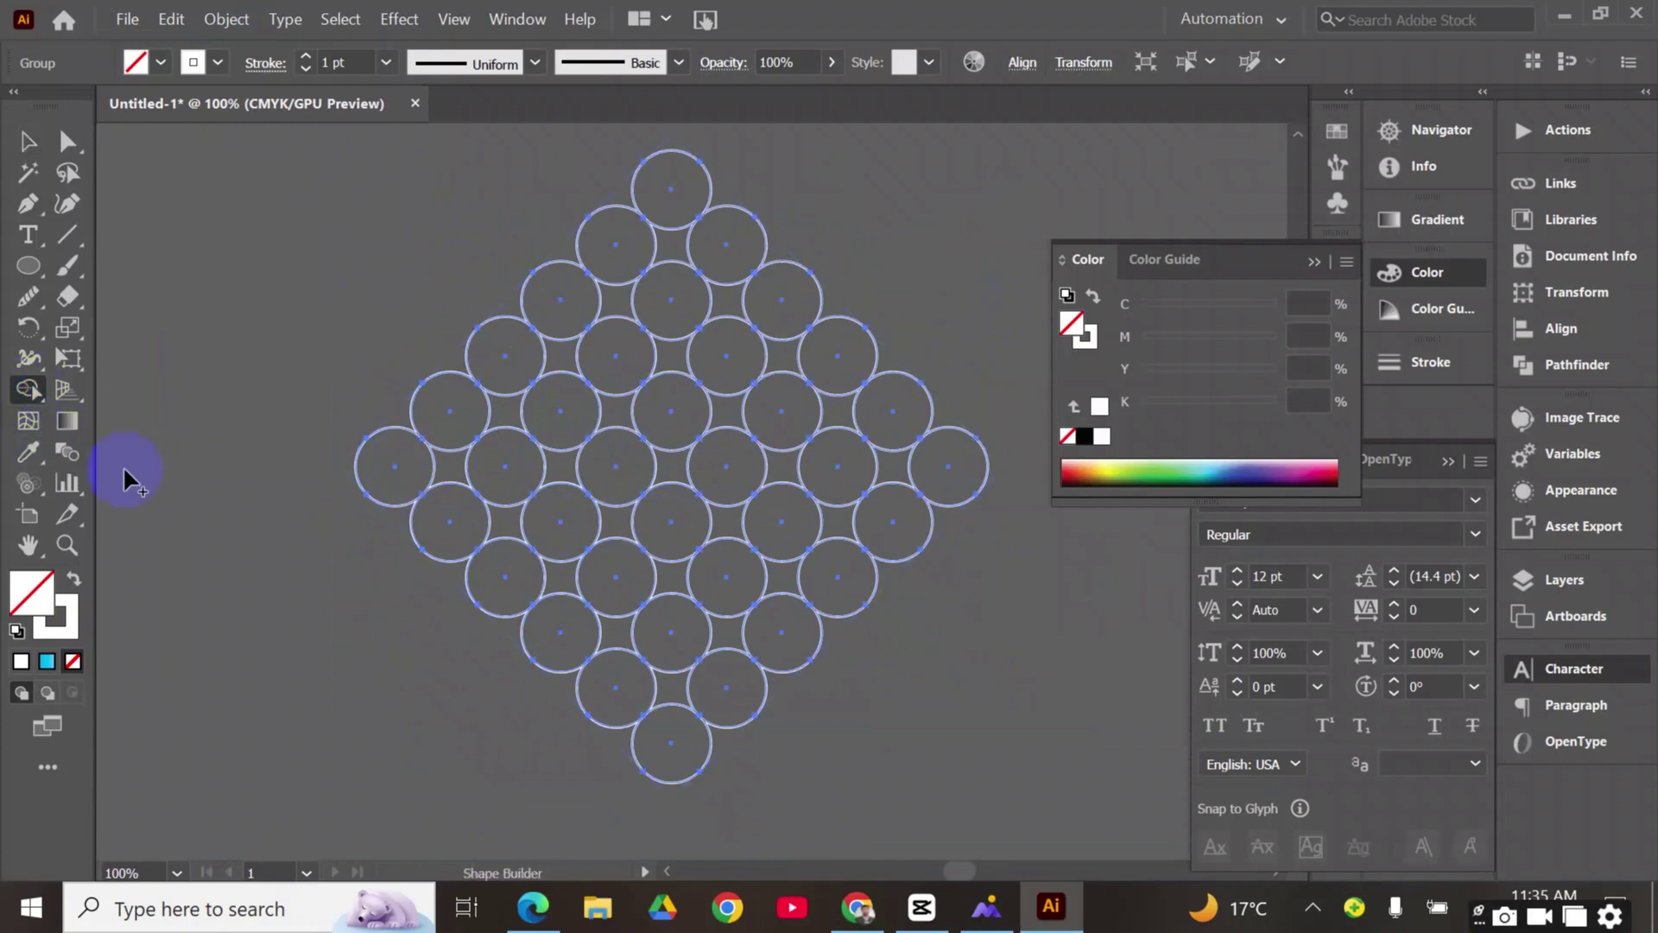
pyautogui.moveTo(676, 323)
pyautogui.mouseDown()
pyautogui.moveTo(677, 389)
pyautogui.moveTo(708, 432)
pyautogui.mouseUp()
pyautogui.hotkey('ctrl', '=')
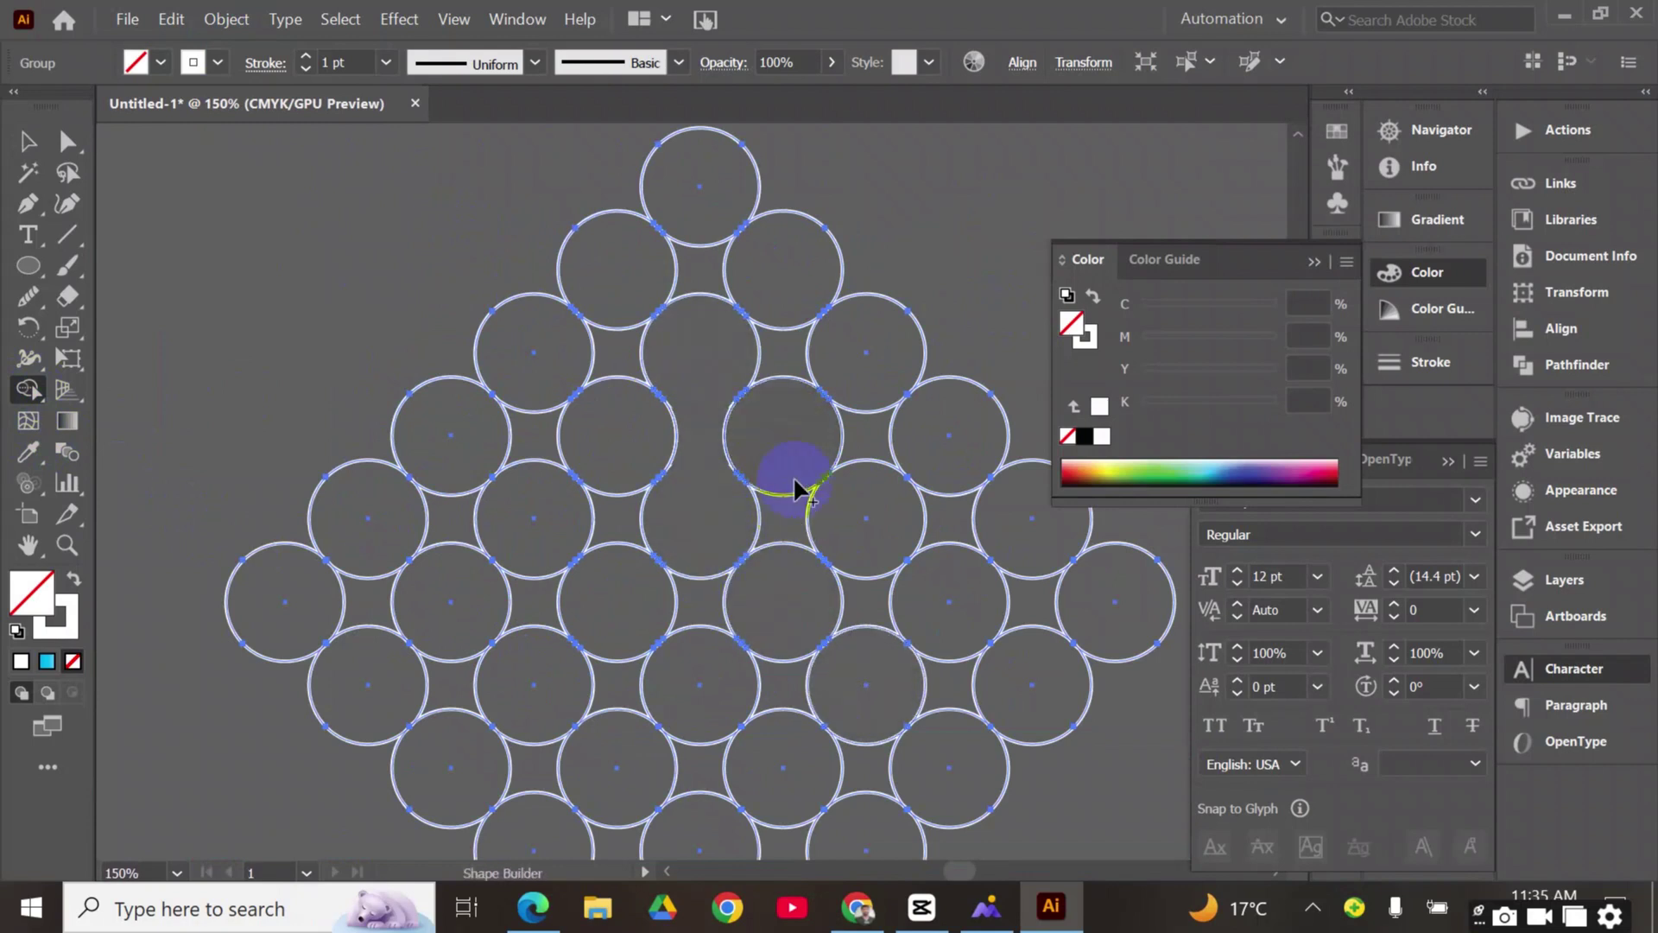
pyautogui.moveTo(772, 456); pyautogui.dragTo(766, 567)
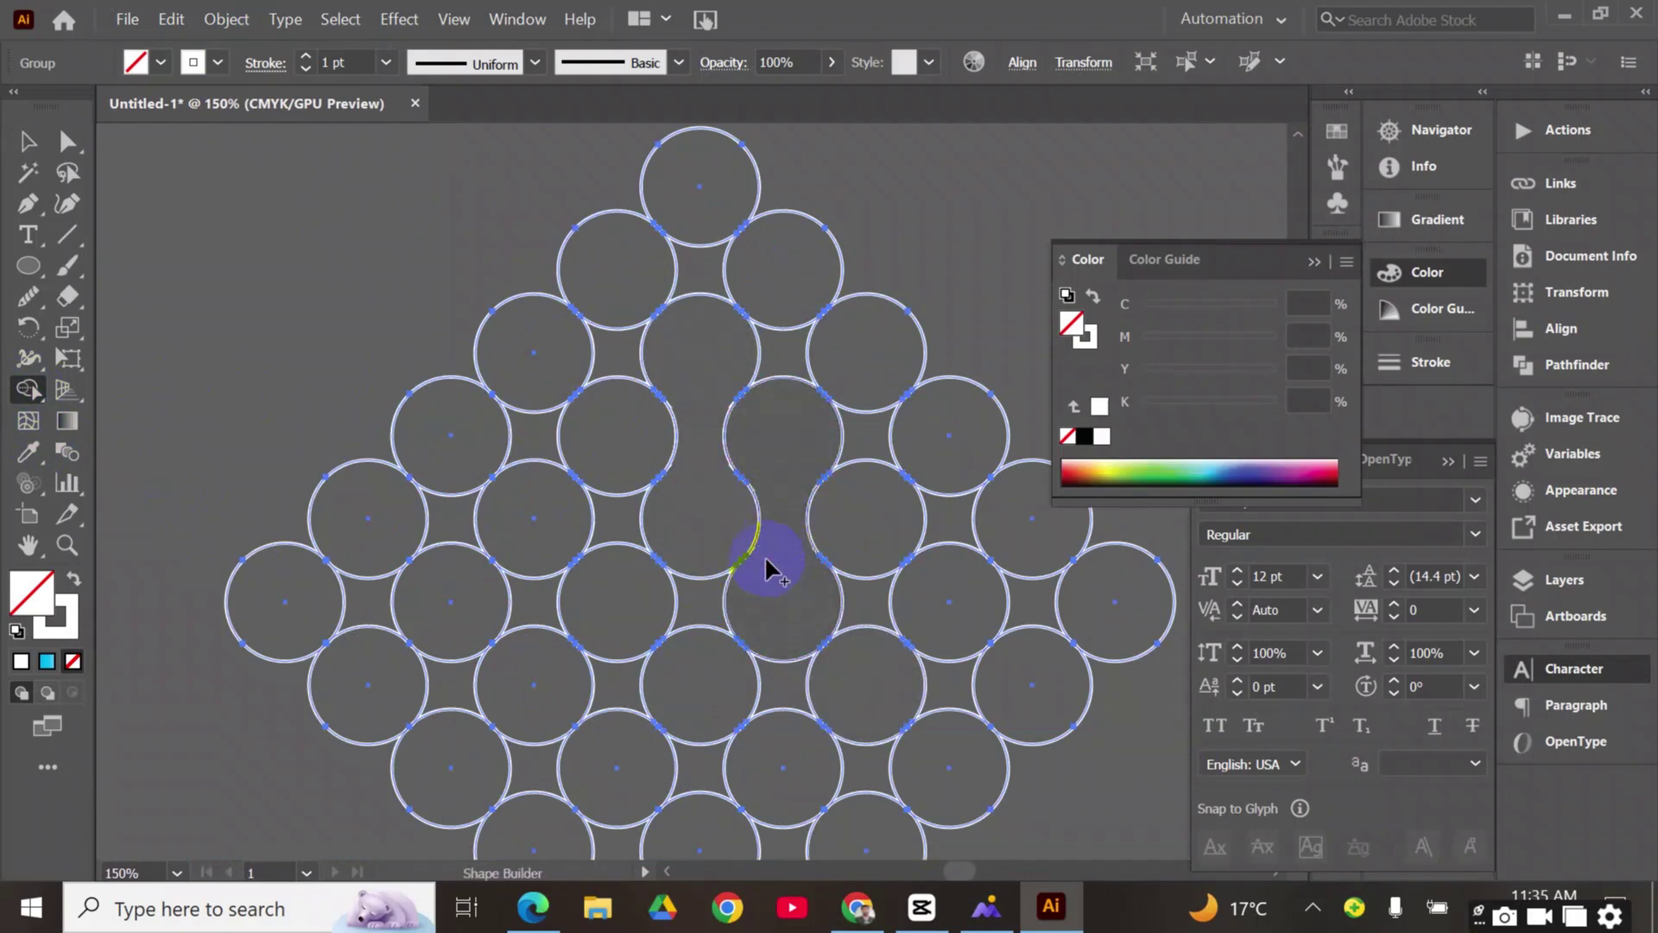
pyautogui.moveTo(612, 449); pyautogui.dragTo(614, 565)
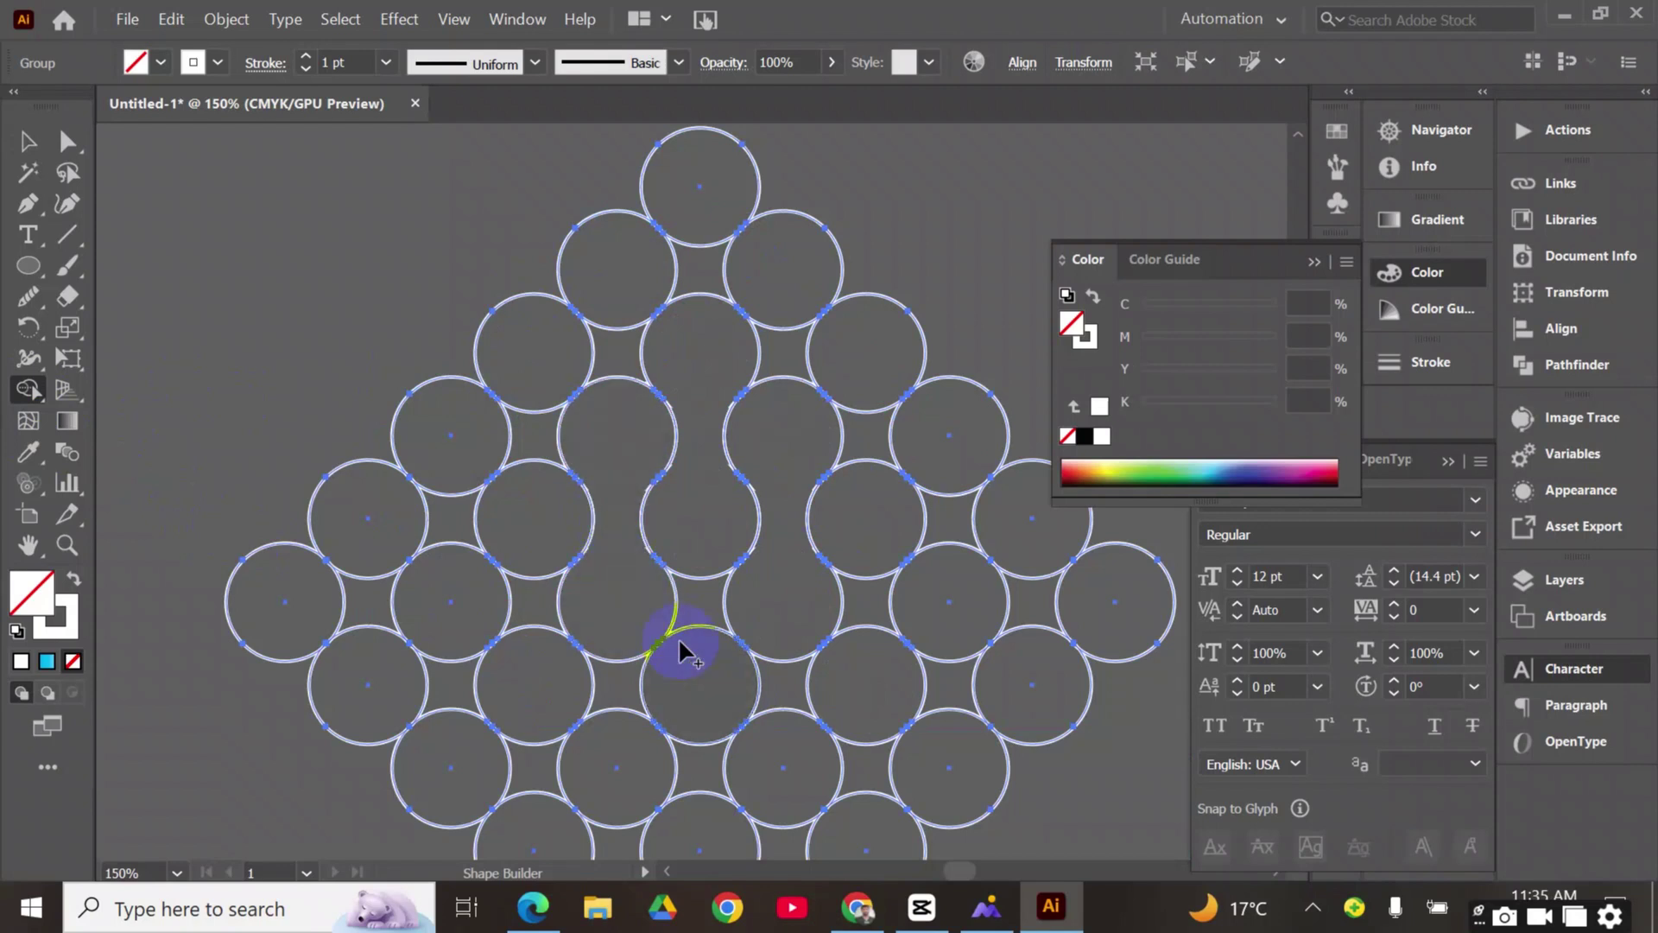
pyautogui.moveTo(697, 597); pyautogui.dragTo(696, 645)
# Ungroup the circle grid and delete the surplus circles surrounding the merged dumbbell shapes
pyautogui.click(26, 140)
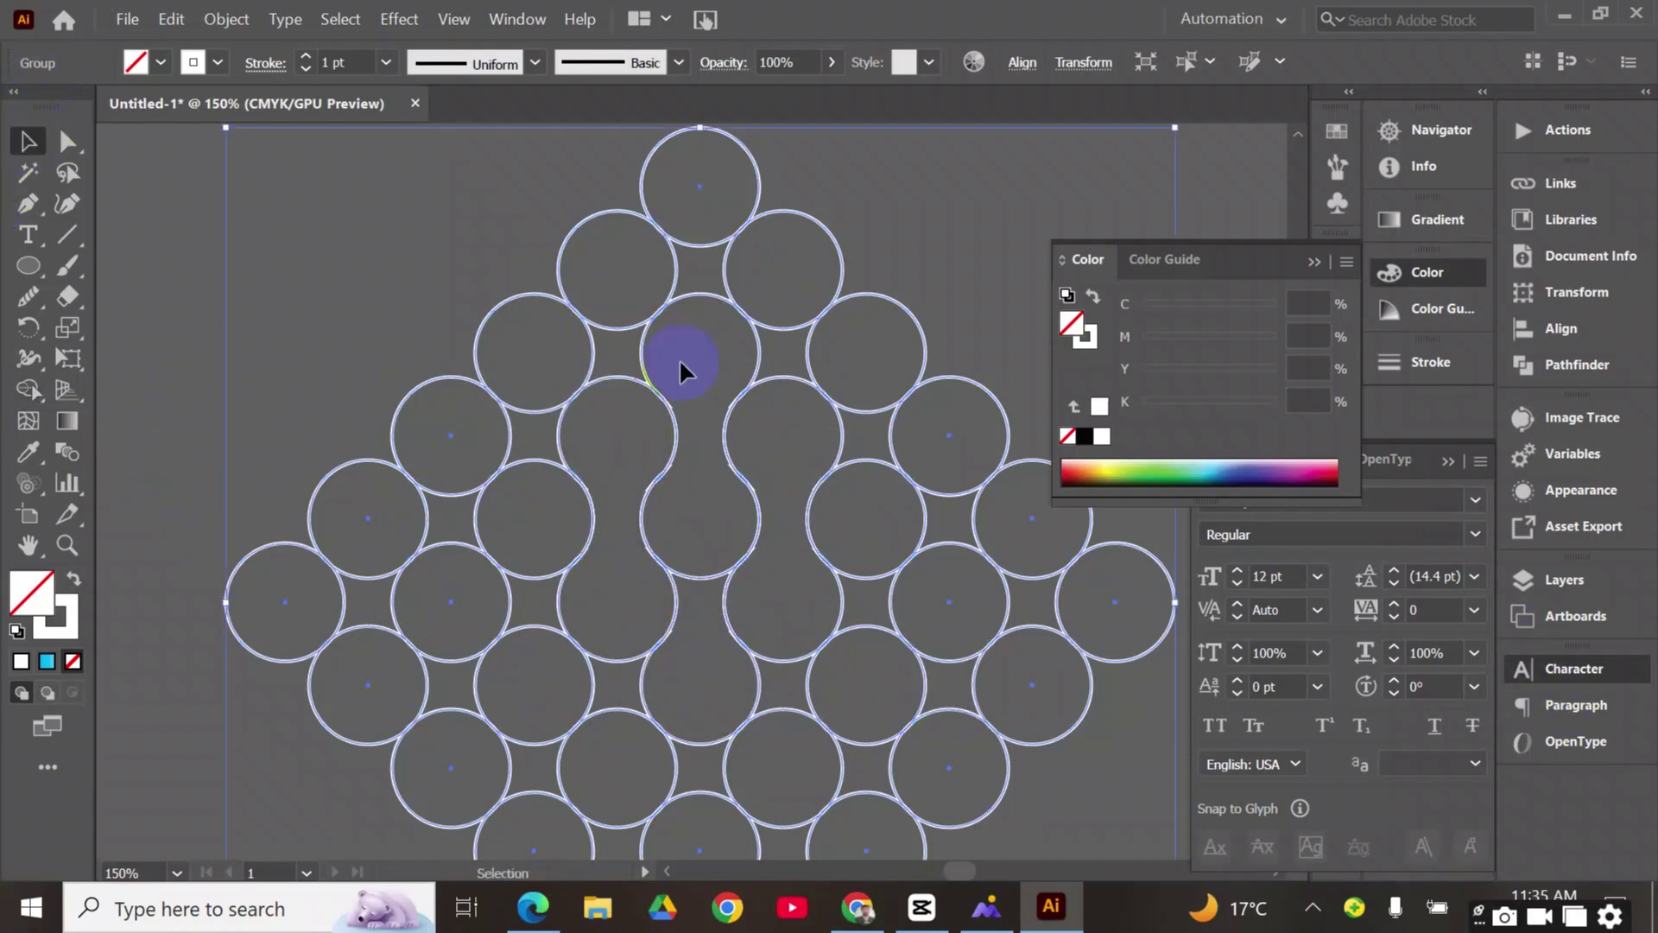
pyautogui.click(365, 252)
pyautogui.rightClick(671, 251)
pyautogui.click(756, 439)
pyautogui.click(505, 223)
pyautogui.click(701, 244)
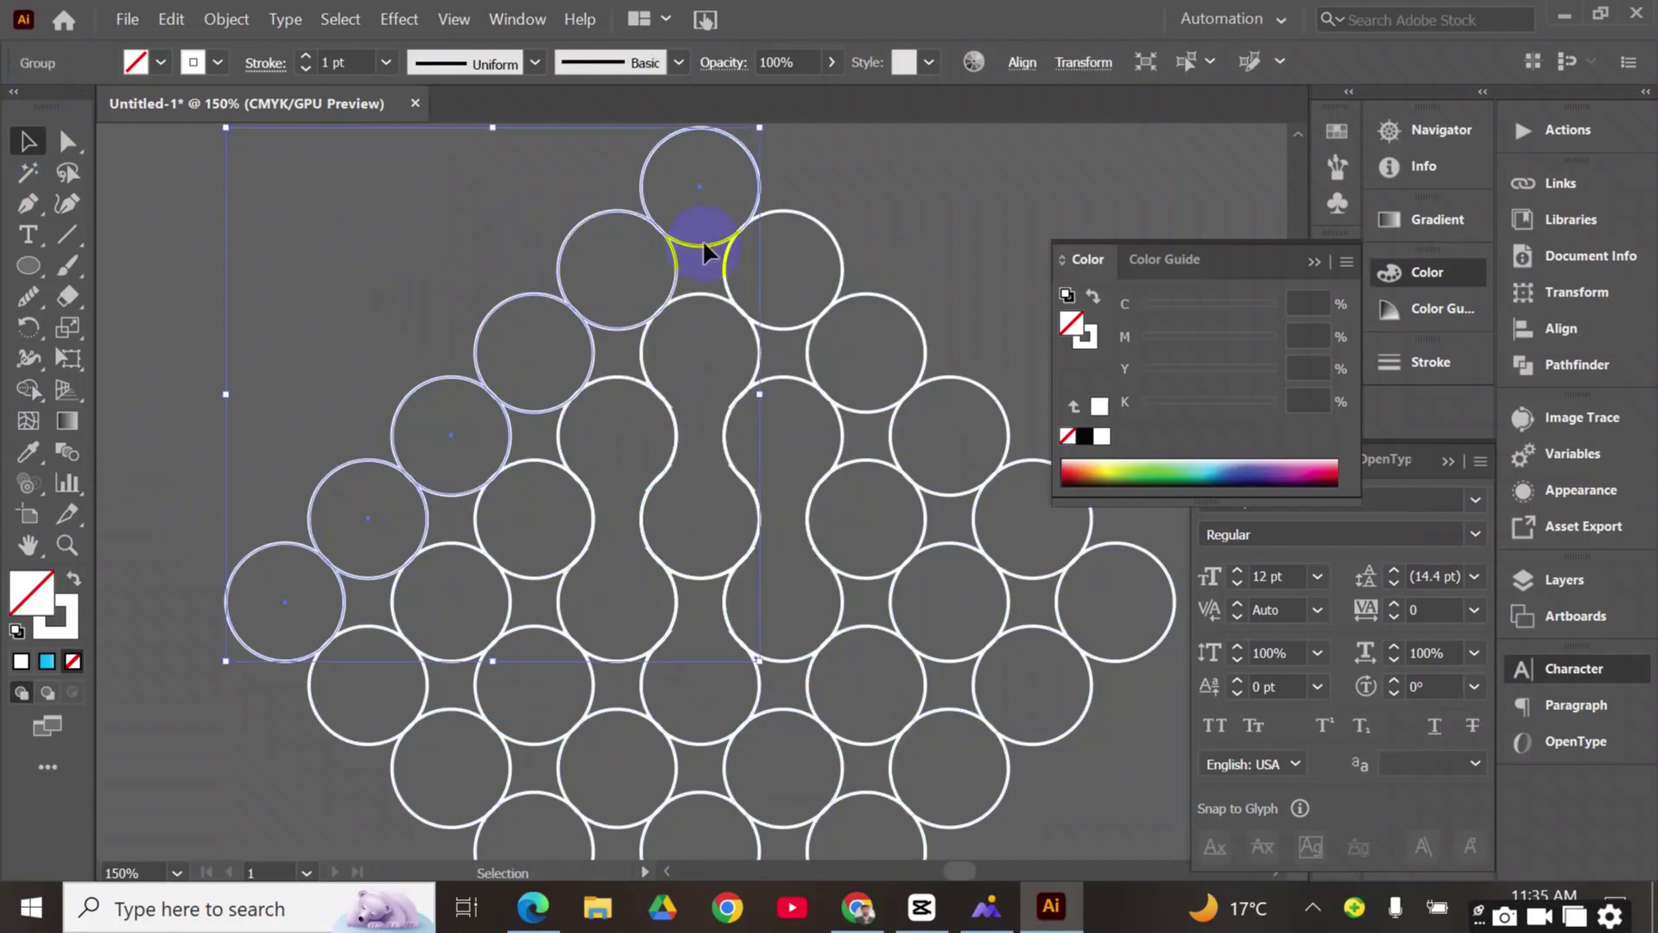
pyautogui.press('Delete')
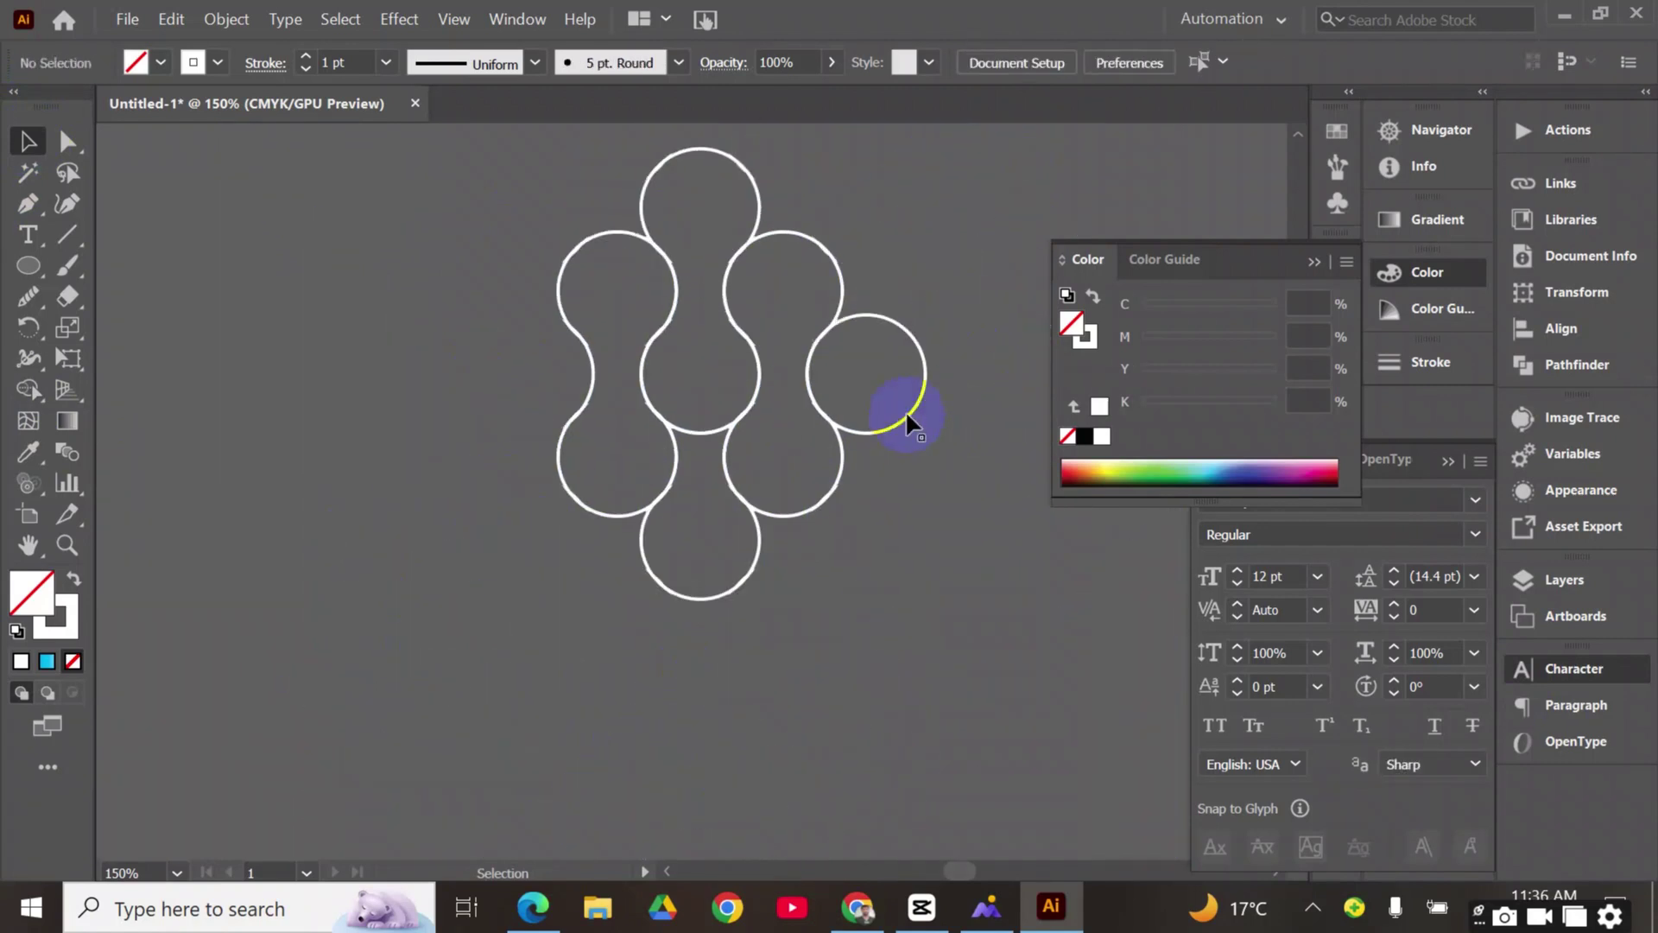
# Select the four interlocking dumbbell shapes together and move them horizontally away from the leftover slivers and single circle
pyautogui.click(574, 476)
pyautogui.click(670, 481)
pyautogui.click(689, 484)
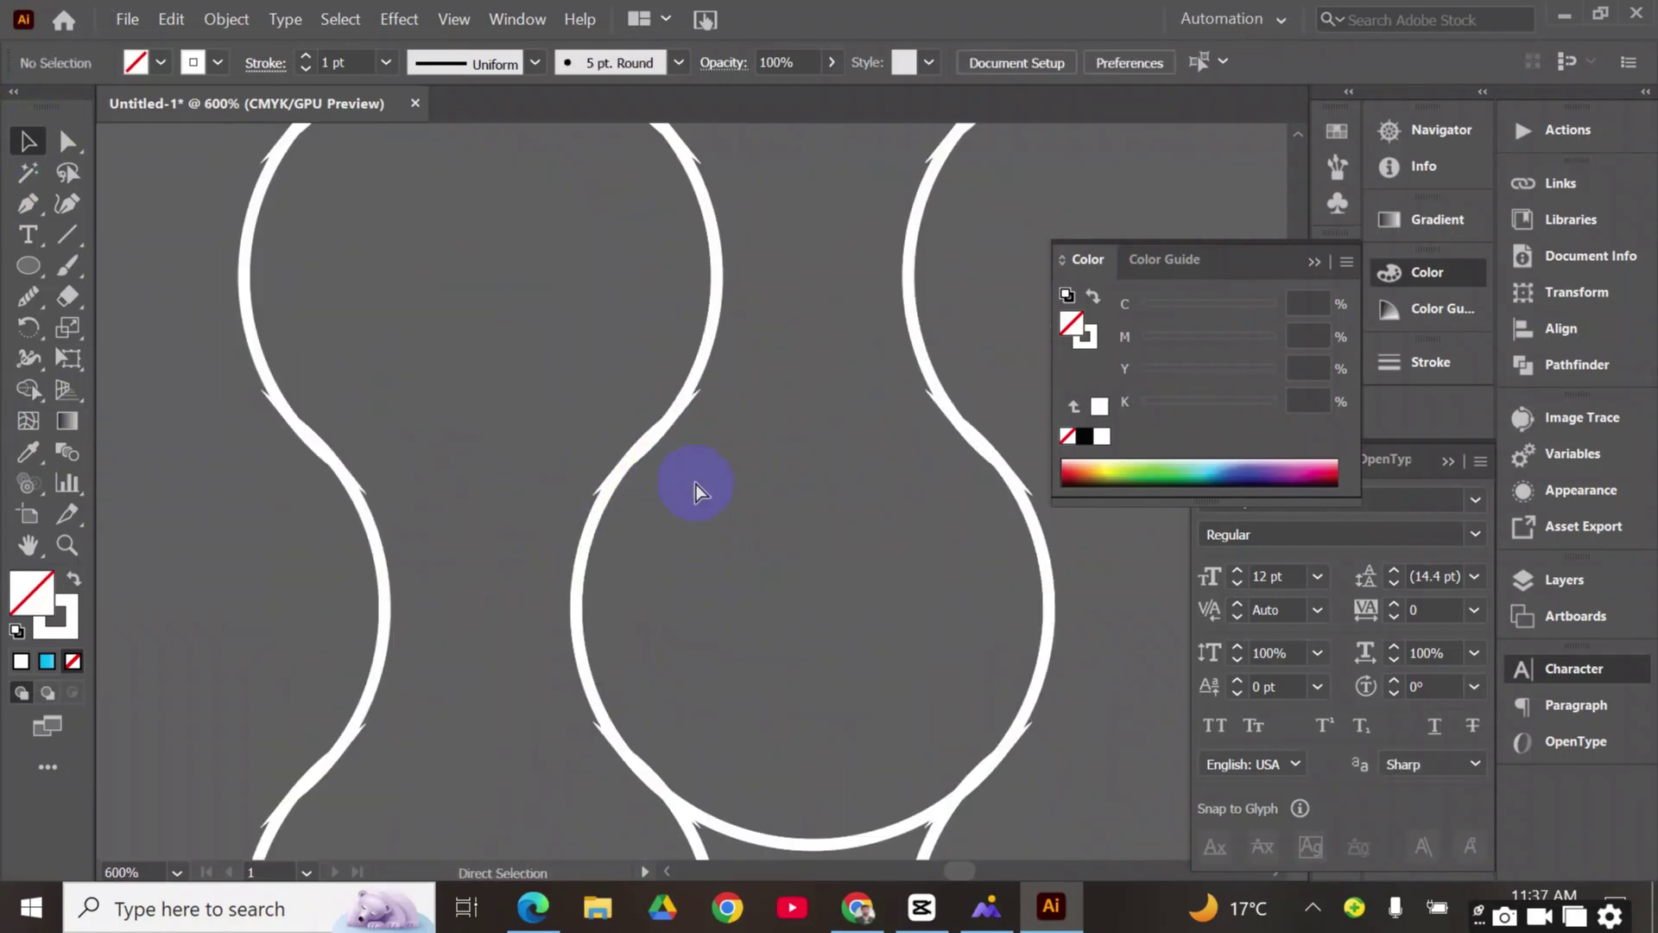
pyautogui.scroll(-2, 707, 464)
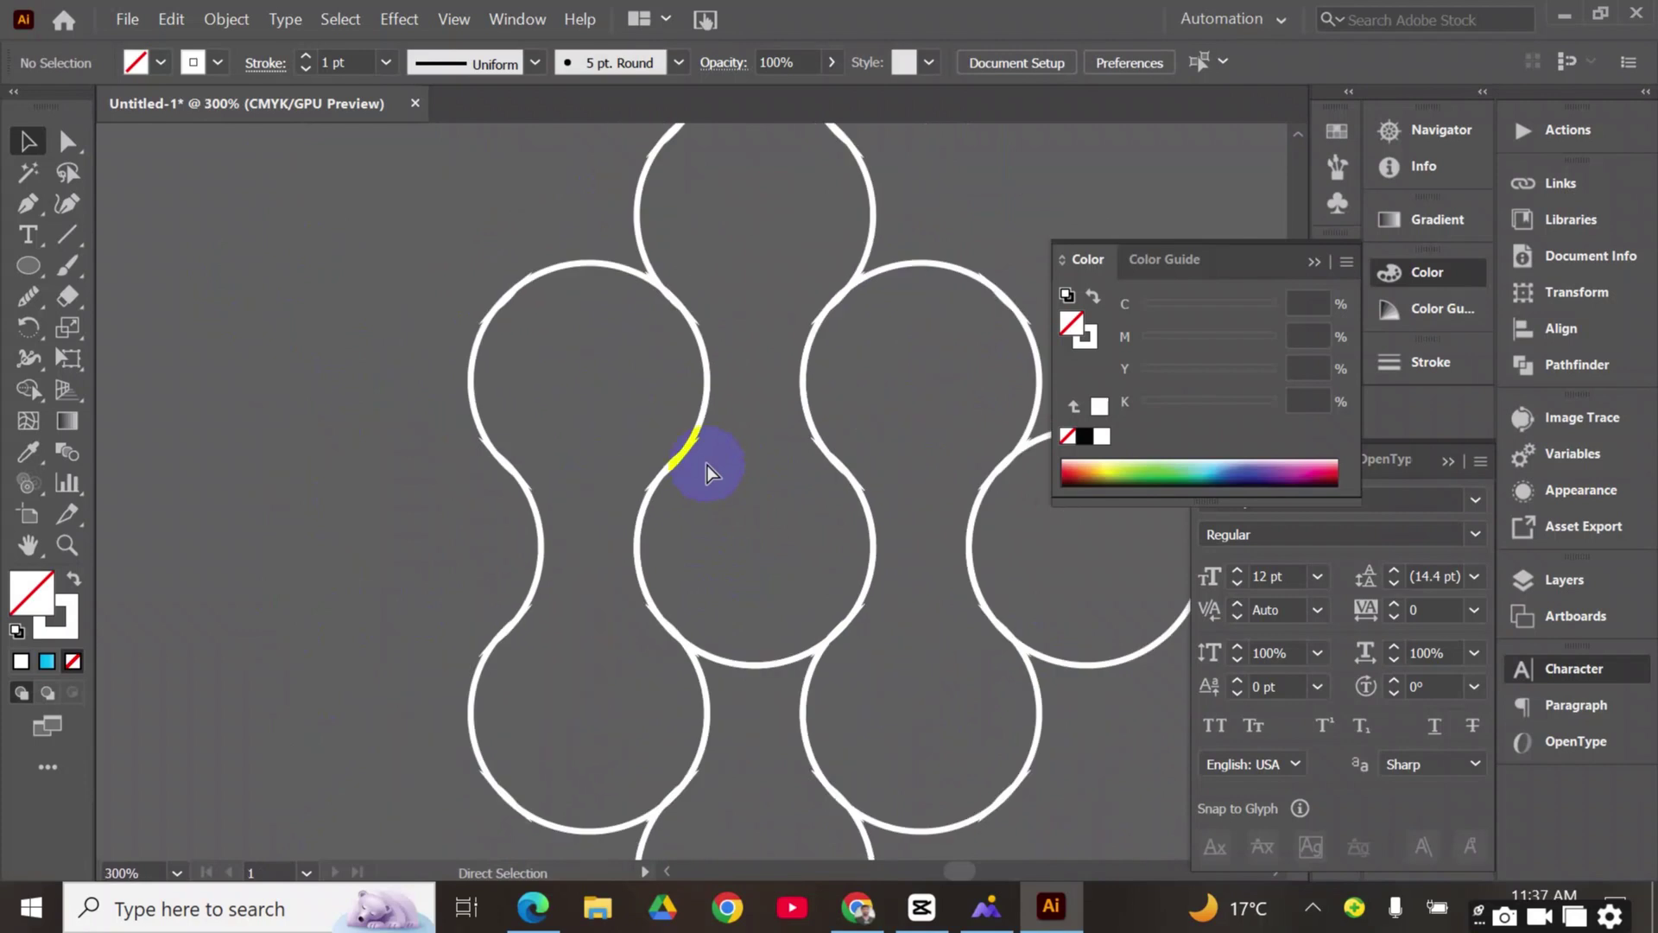
pyautogui.scroll(-1, 706, 466)
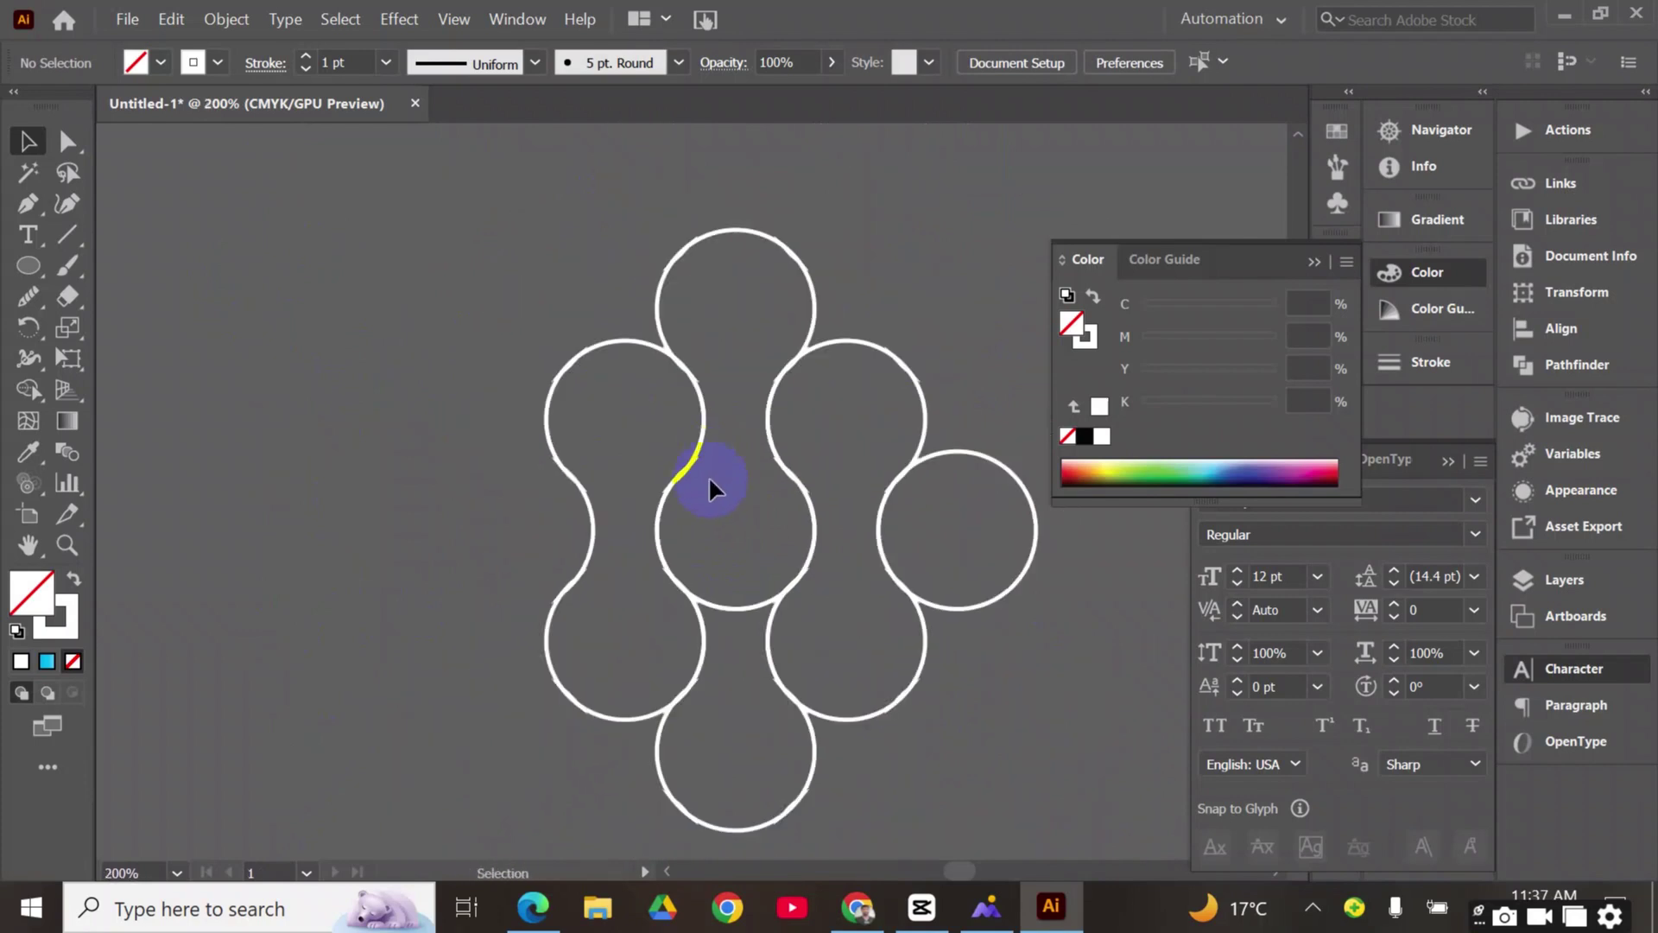
pyautogui.click(815, 290)
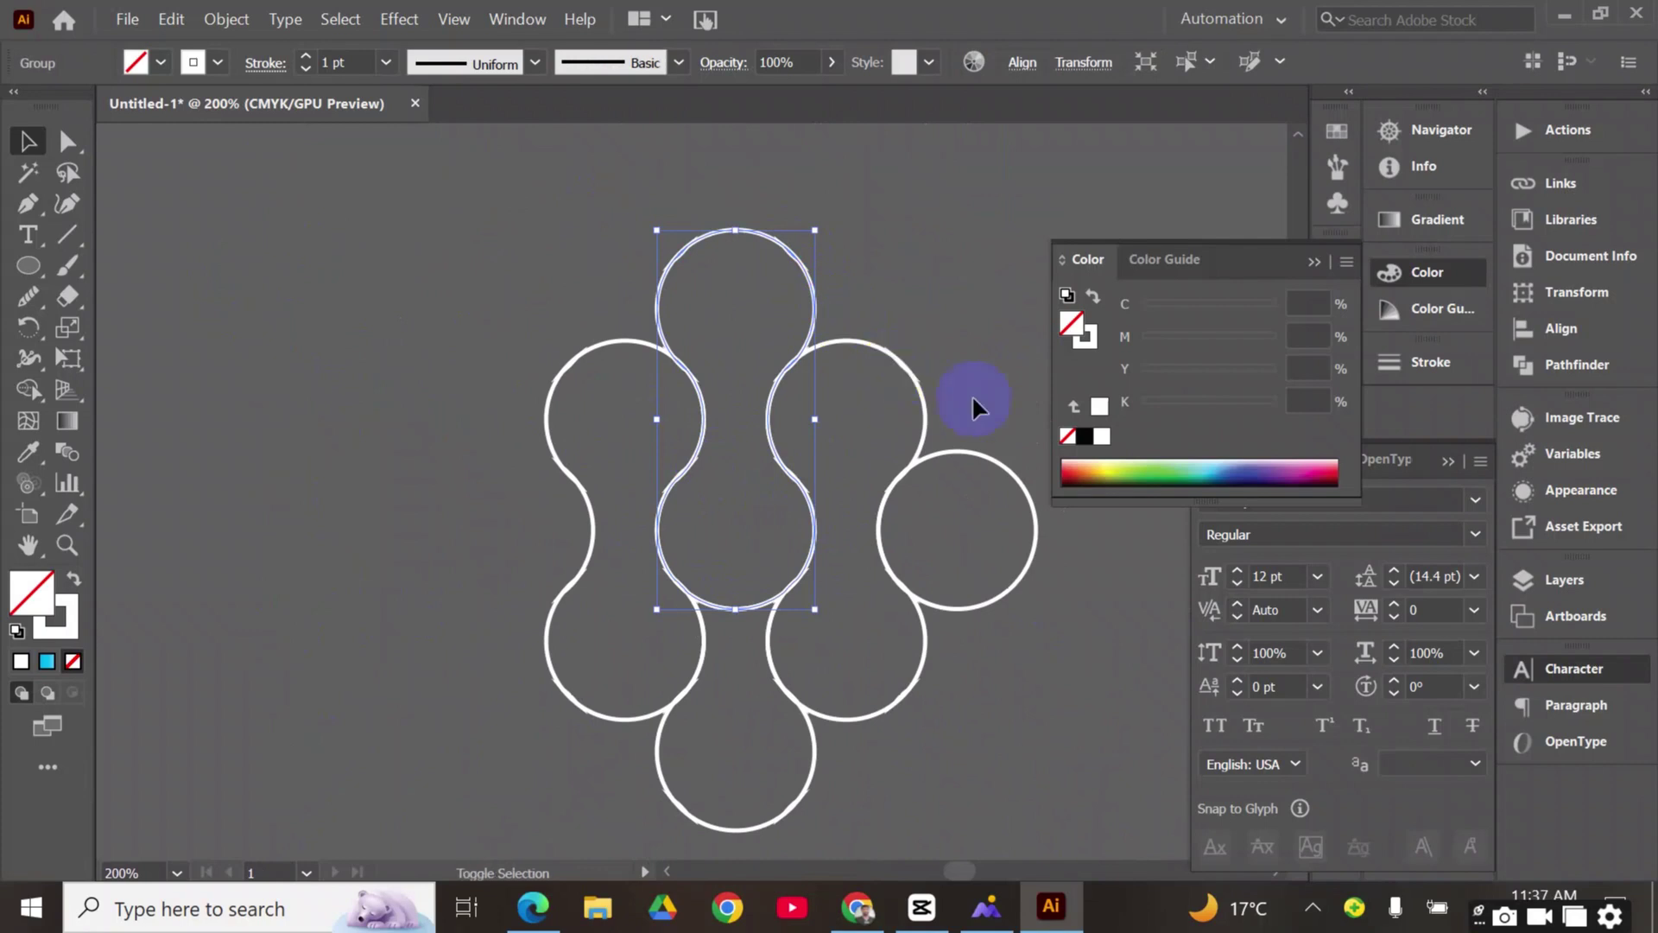
pyautogui.keyDown('shift'); pyautogui.click(924, 421); pyautogui.keyUp('shift')
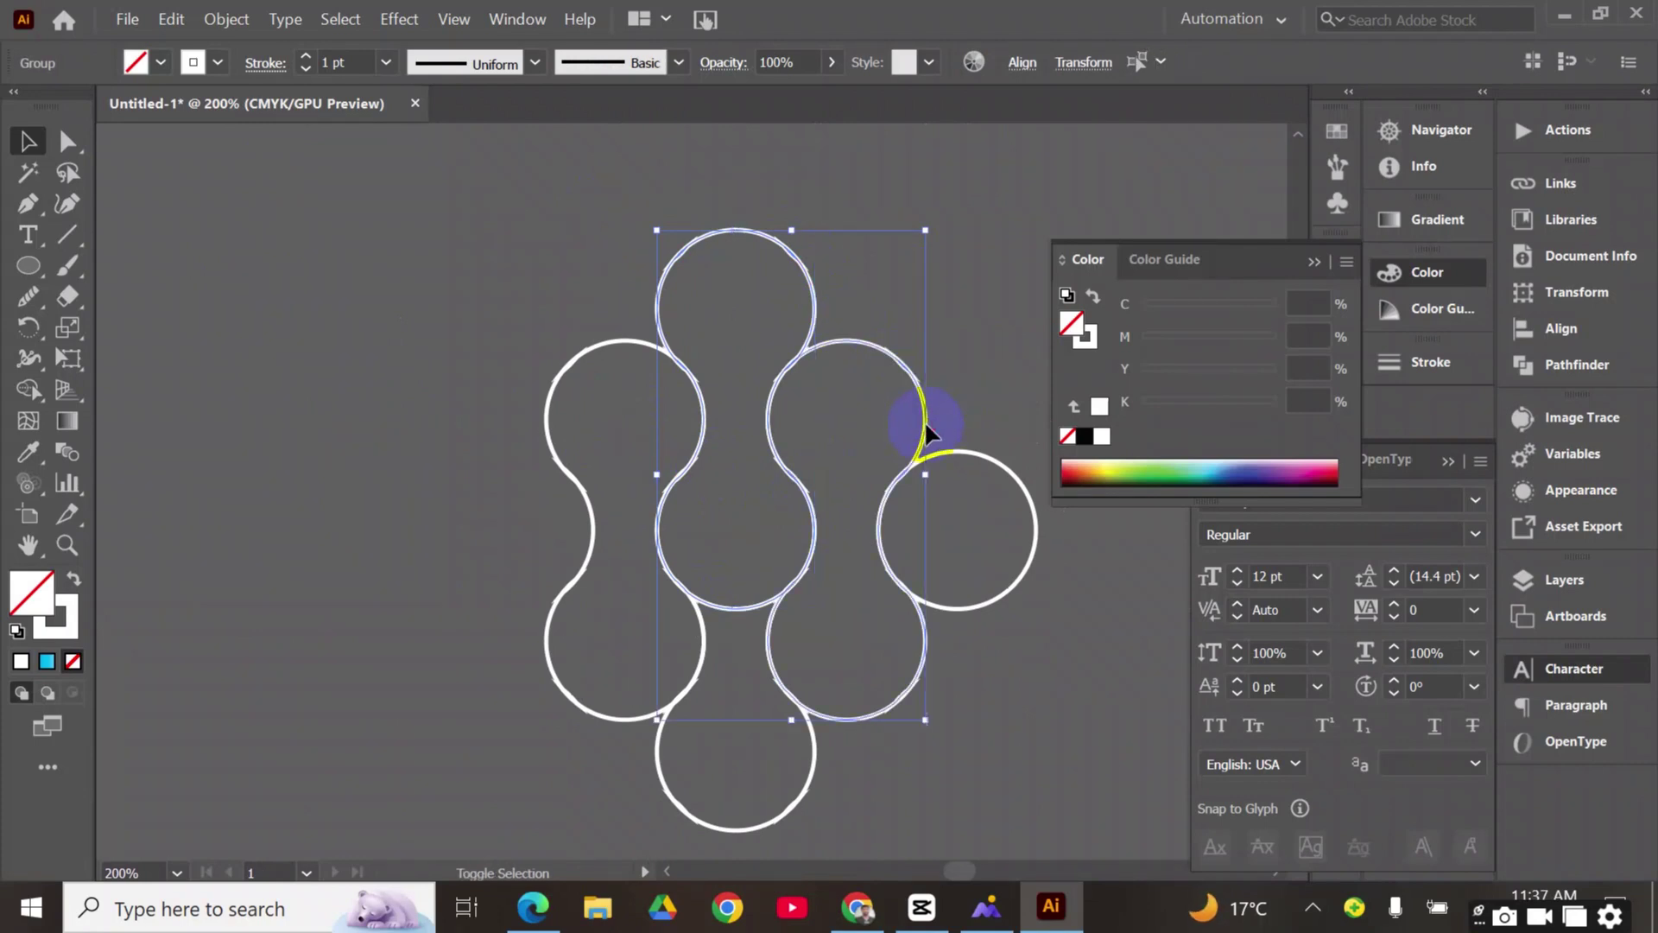
pyautogui.keyDown('shift'); pyautogui.click(713, 821); pyautogui.keyUp('shift')
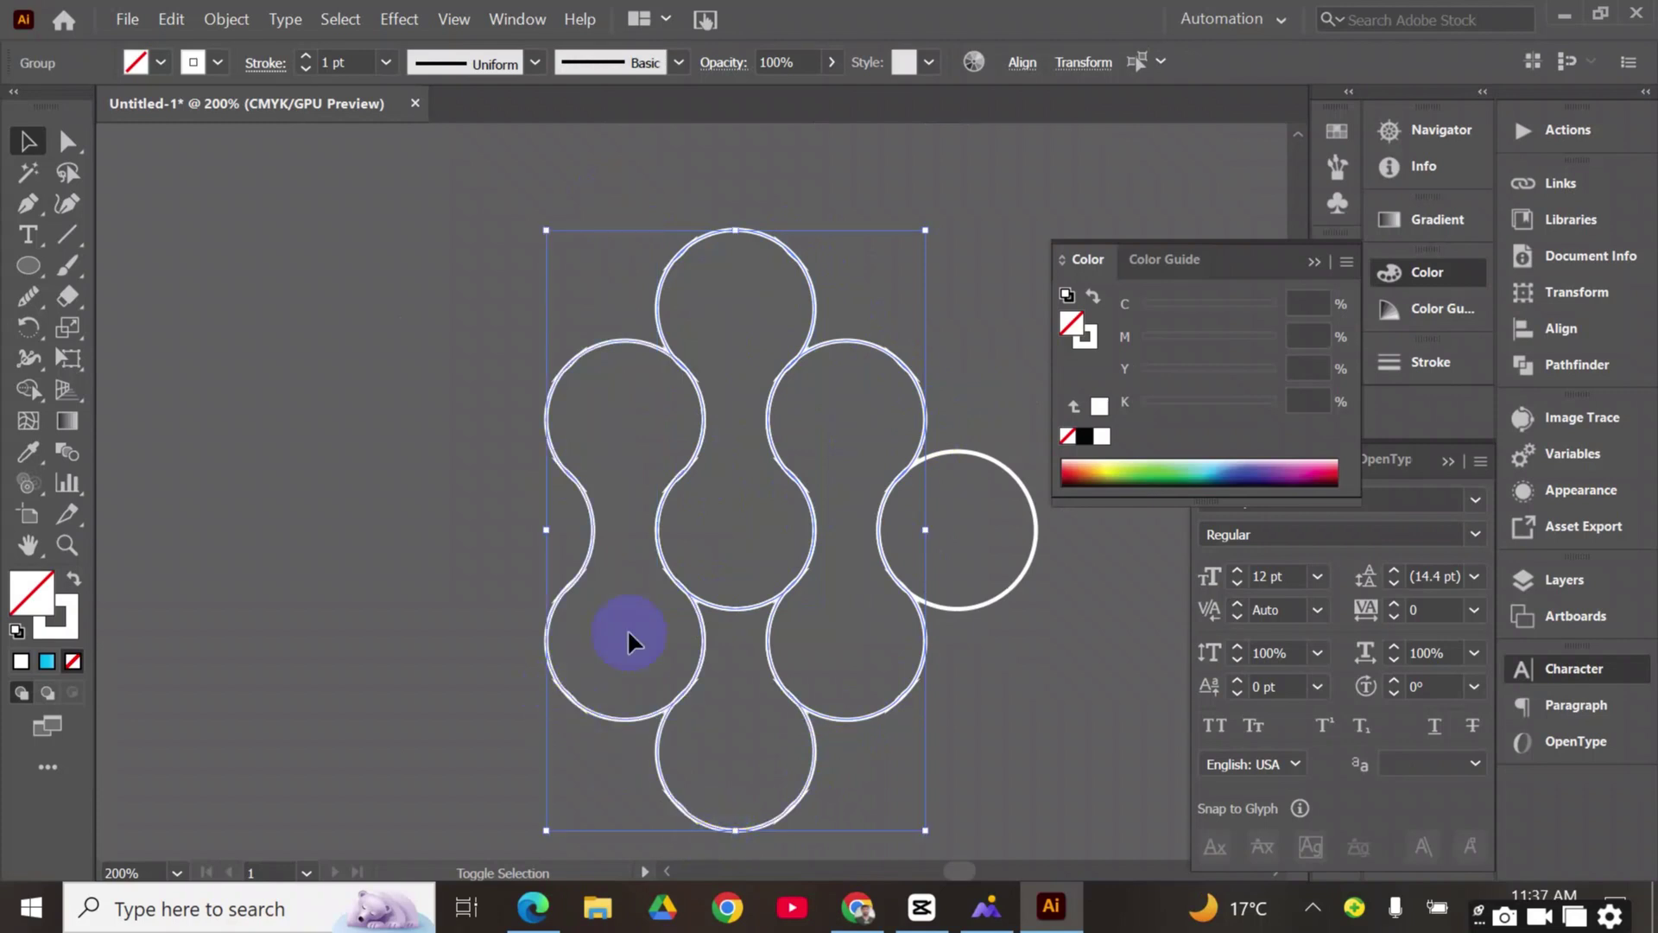
pyautogui.moveTo(654, 298); pyautogui.dragTo(169, 298)
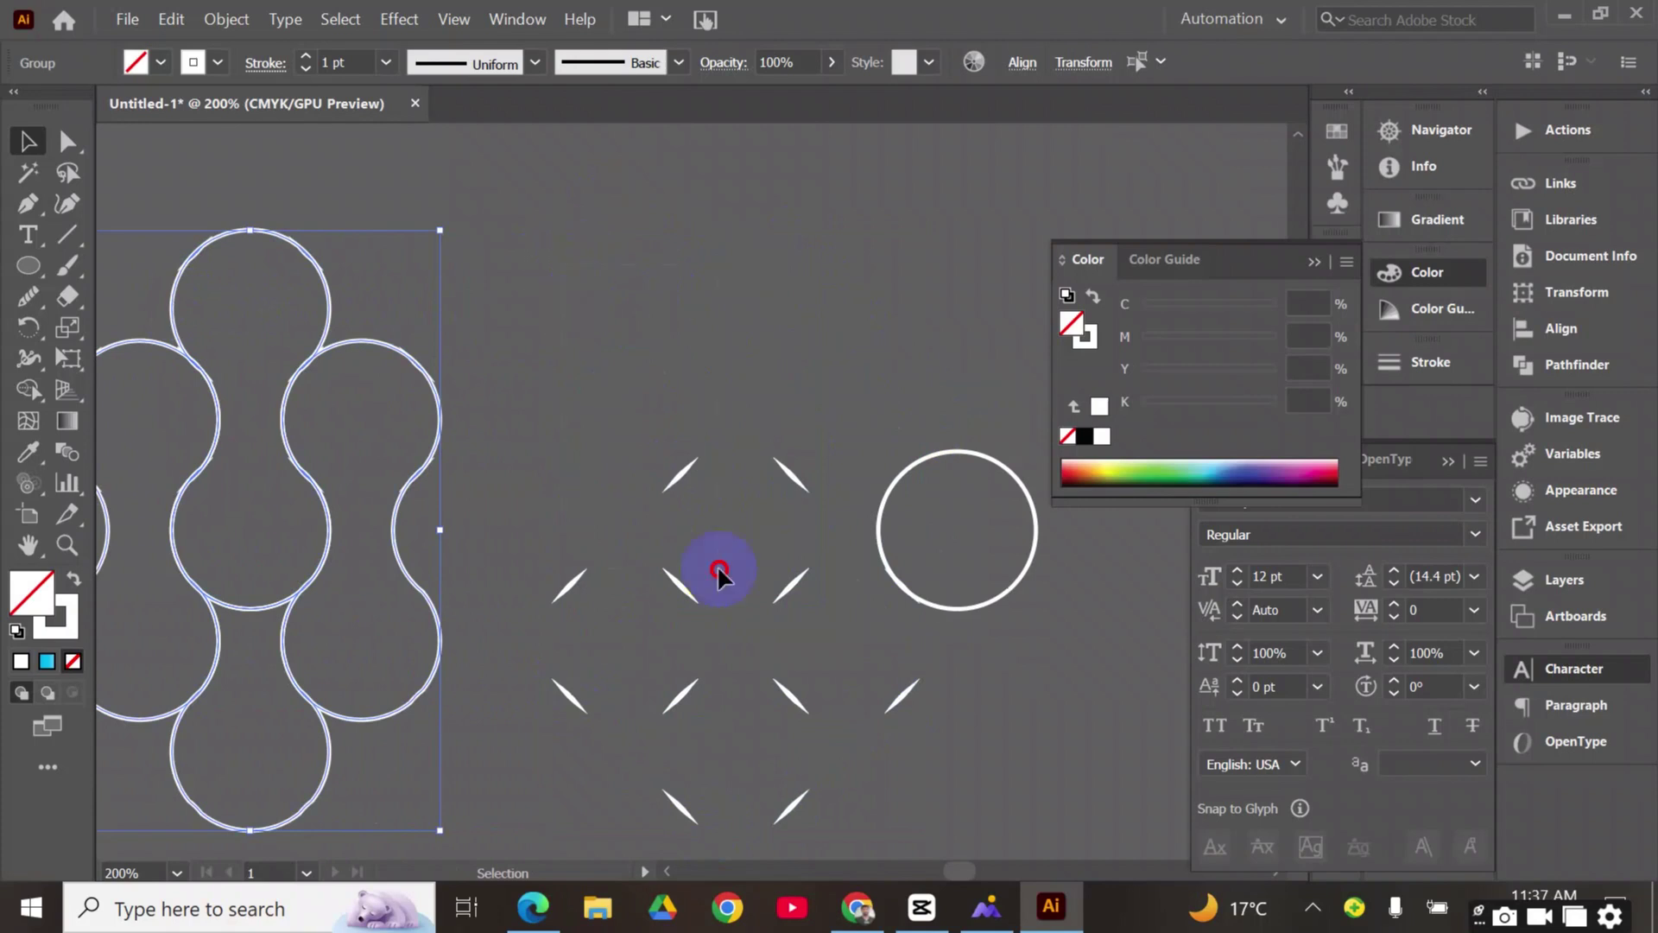
# Delete the leftover sliver pieces and the single circle beside the dumbbell cluster
pyautogui.moveTo(1110, 817); pyautogui.dragTo(1121, 827)
pyautogui.scroll(-5, 1120, 826)
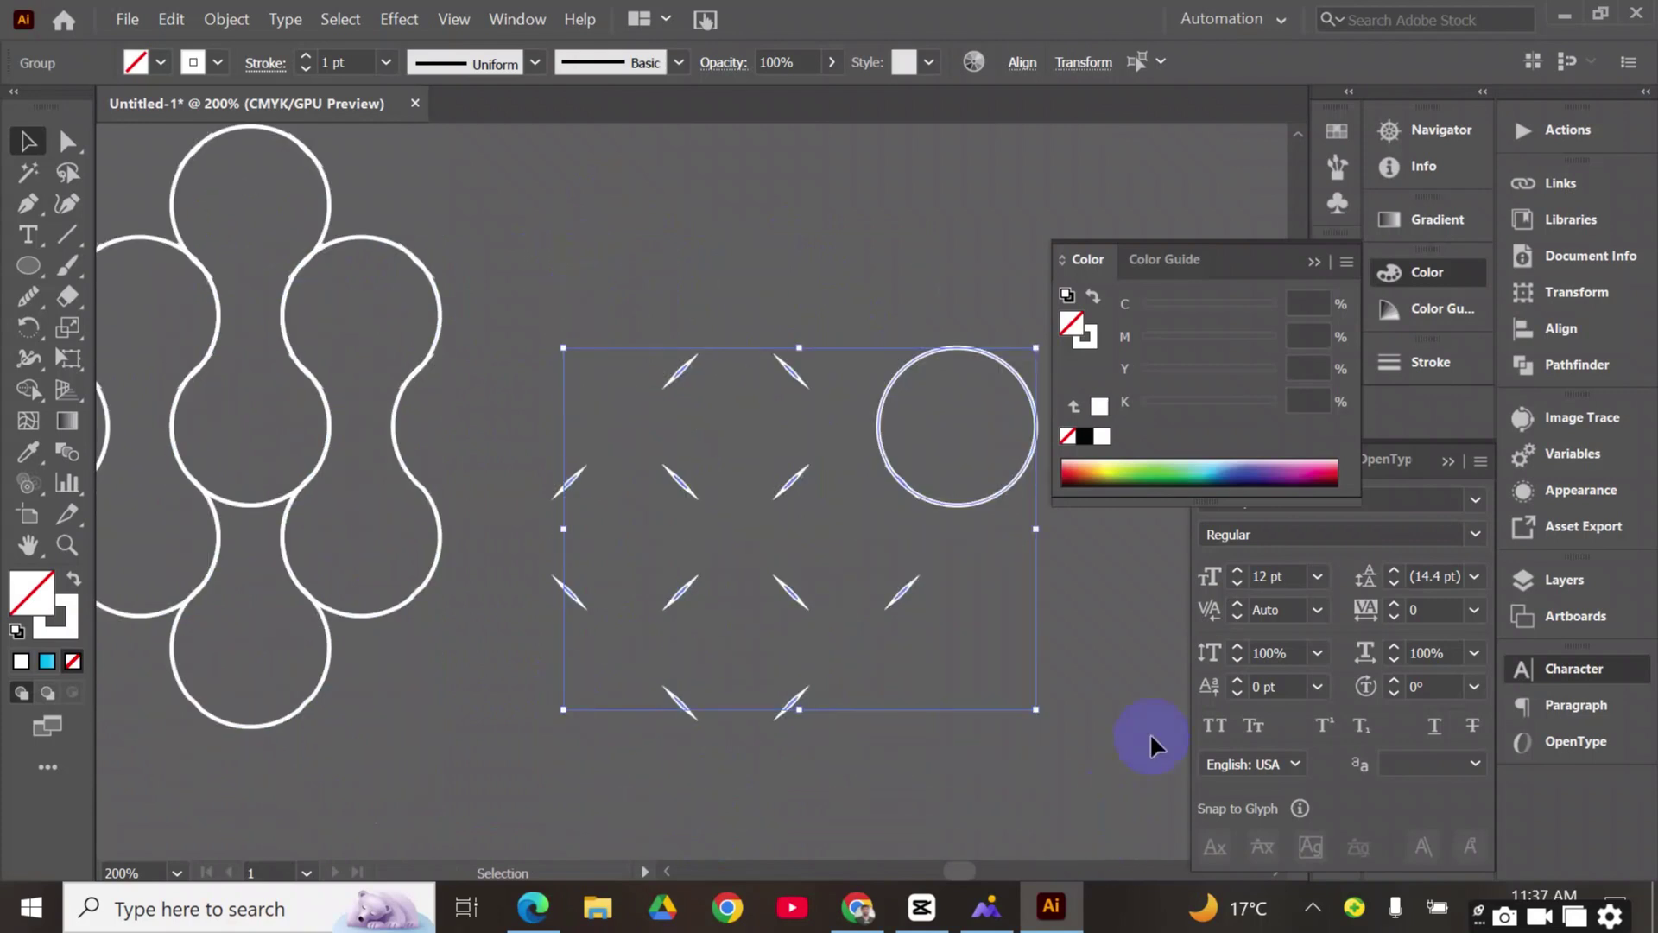
pyautogui.press('Delete')
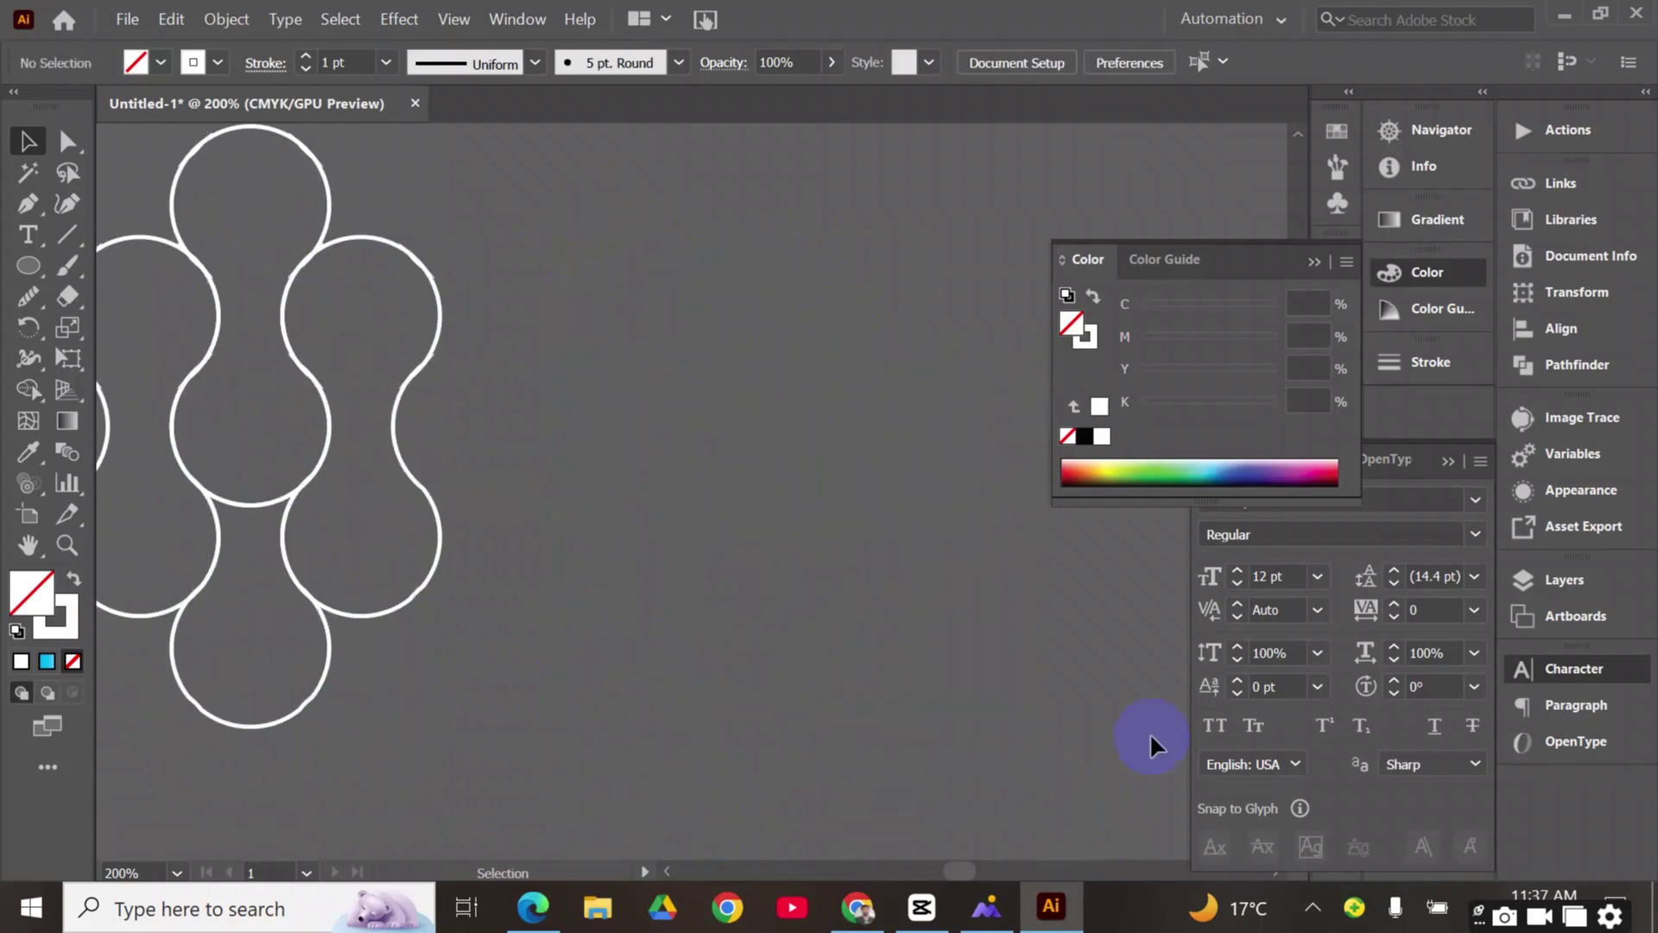
# Give all the dumbbell outlines a Round Join and a stroke weight of 2 pt
pyautogui.press('space')
pyautogui.moveTo(640, 505); pyautogui.dragTo(857, 572)
pyautogui.click(637, 439)
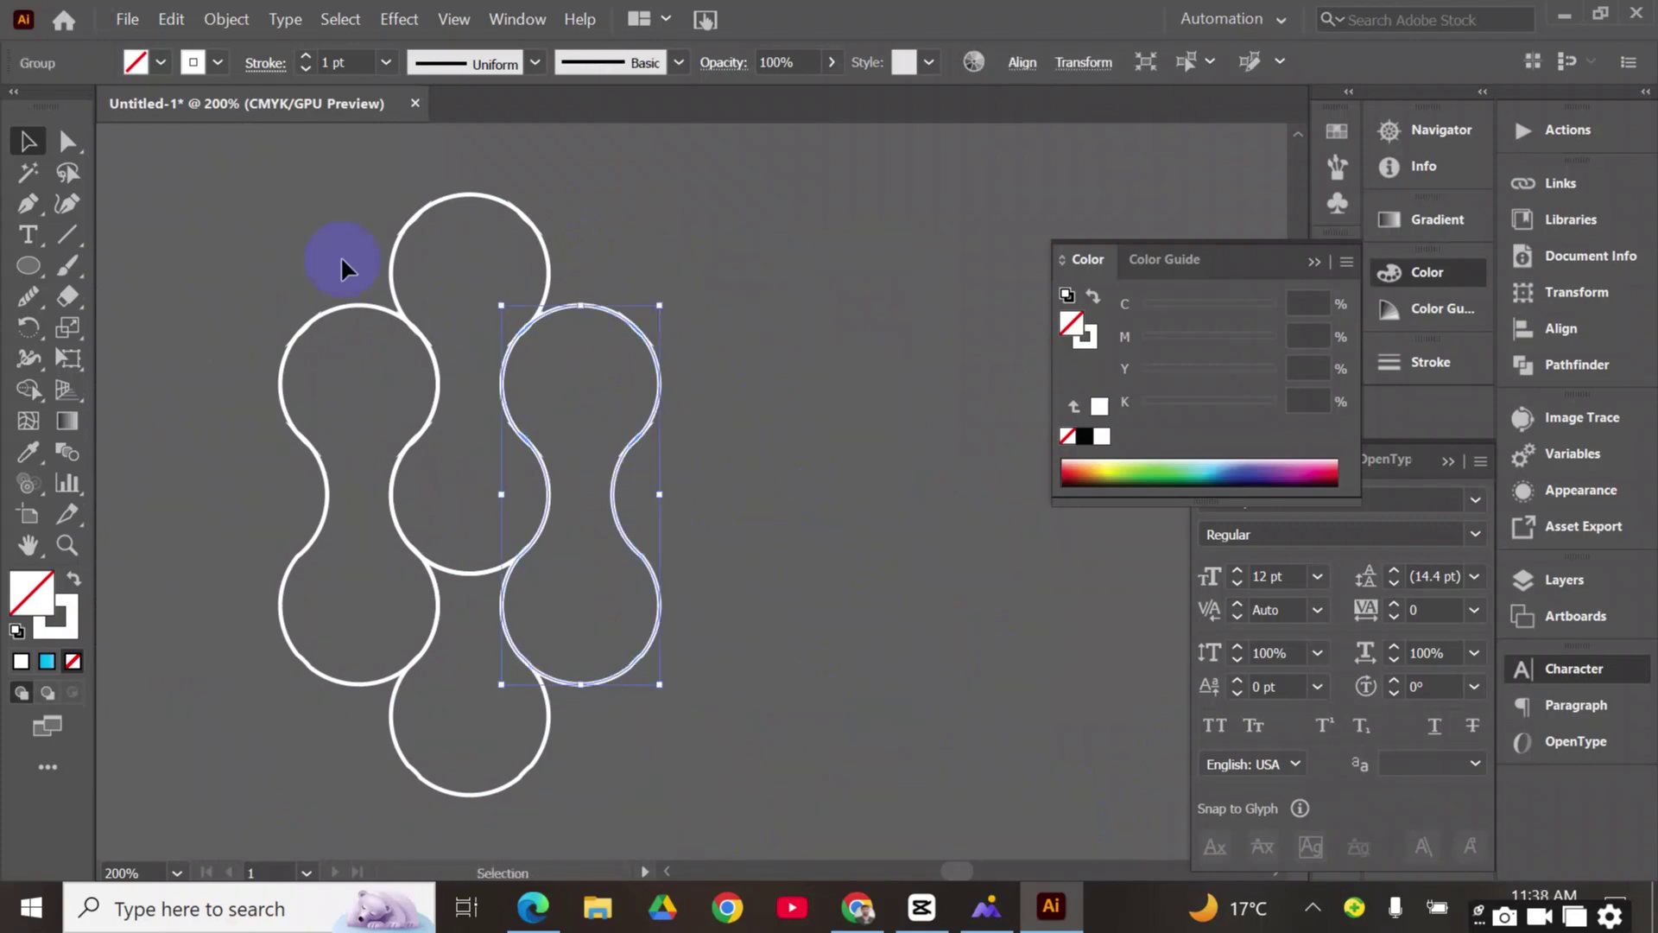
pyautogui.keyDown('shift'); pyautogui.click(522, 576); pyautogui.keyUp('shift')
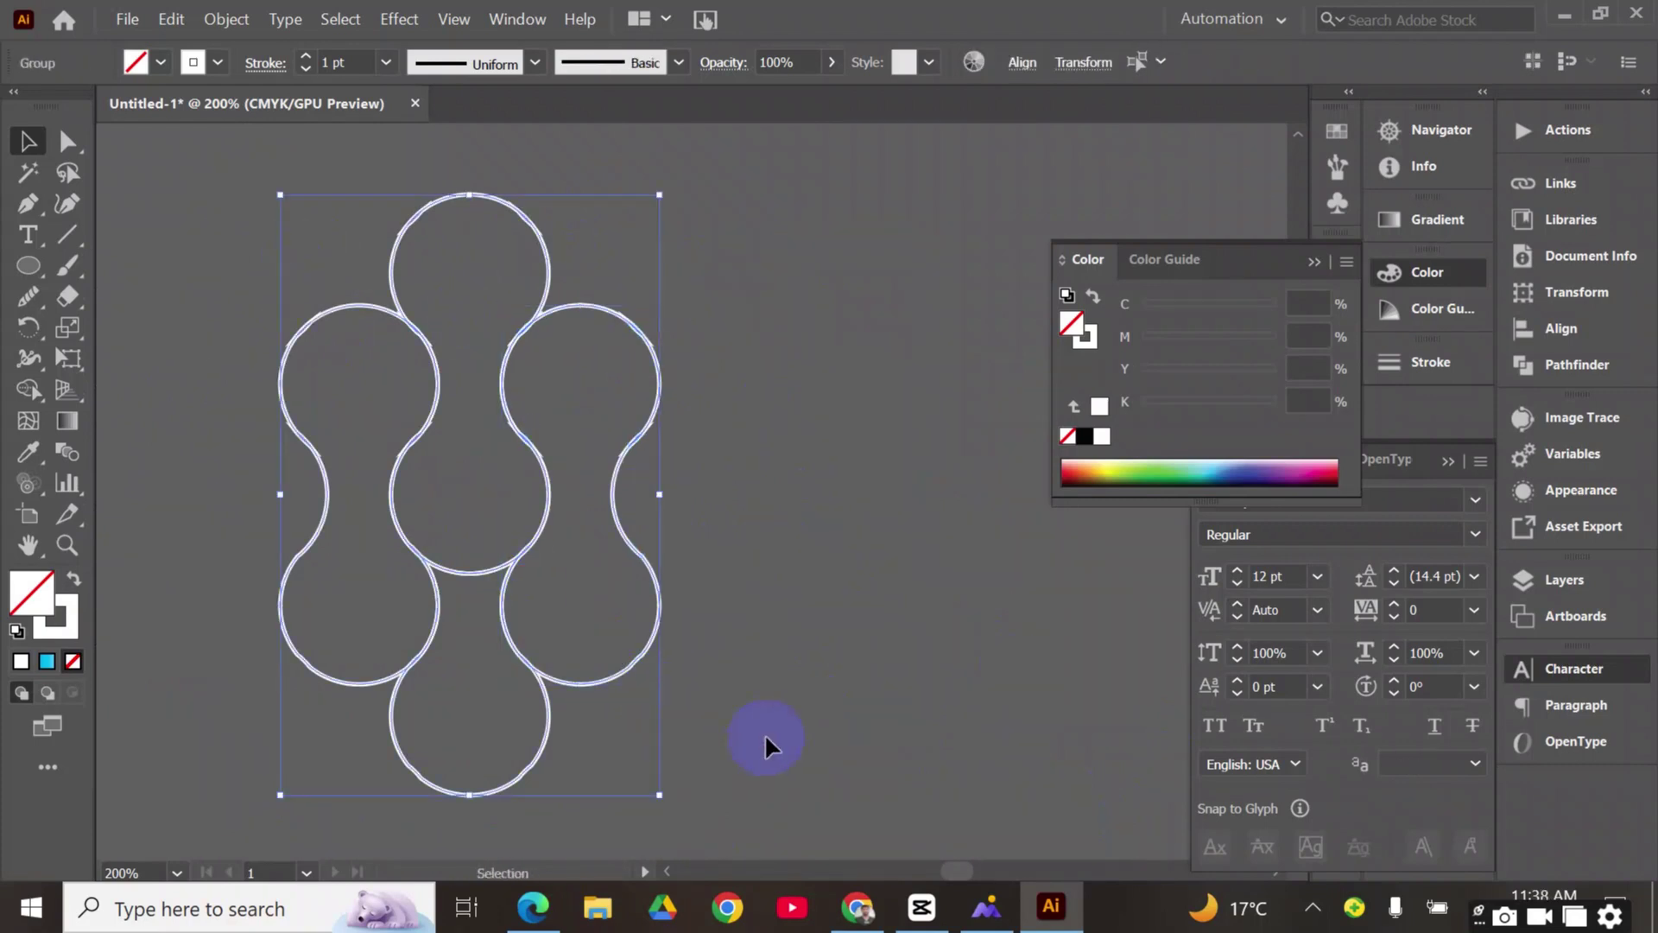
pyautogui.click(1436, 361)
pyautogui.click(1189, 460)
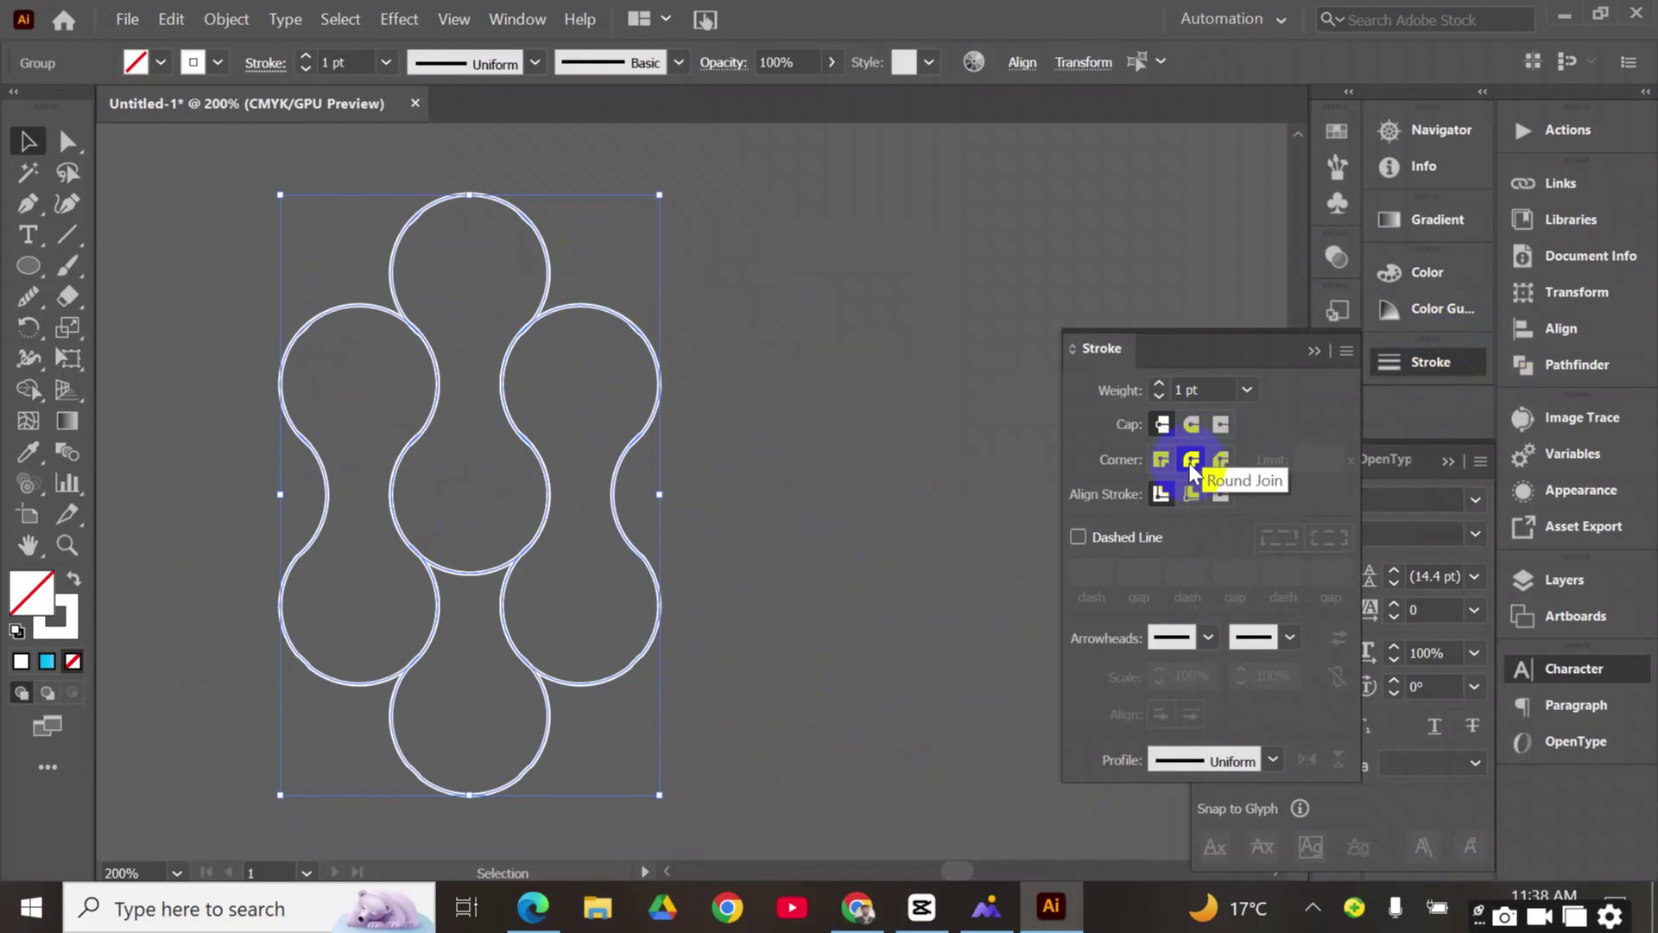
pyautogui.click(306, 59)
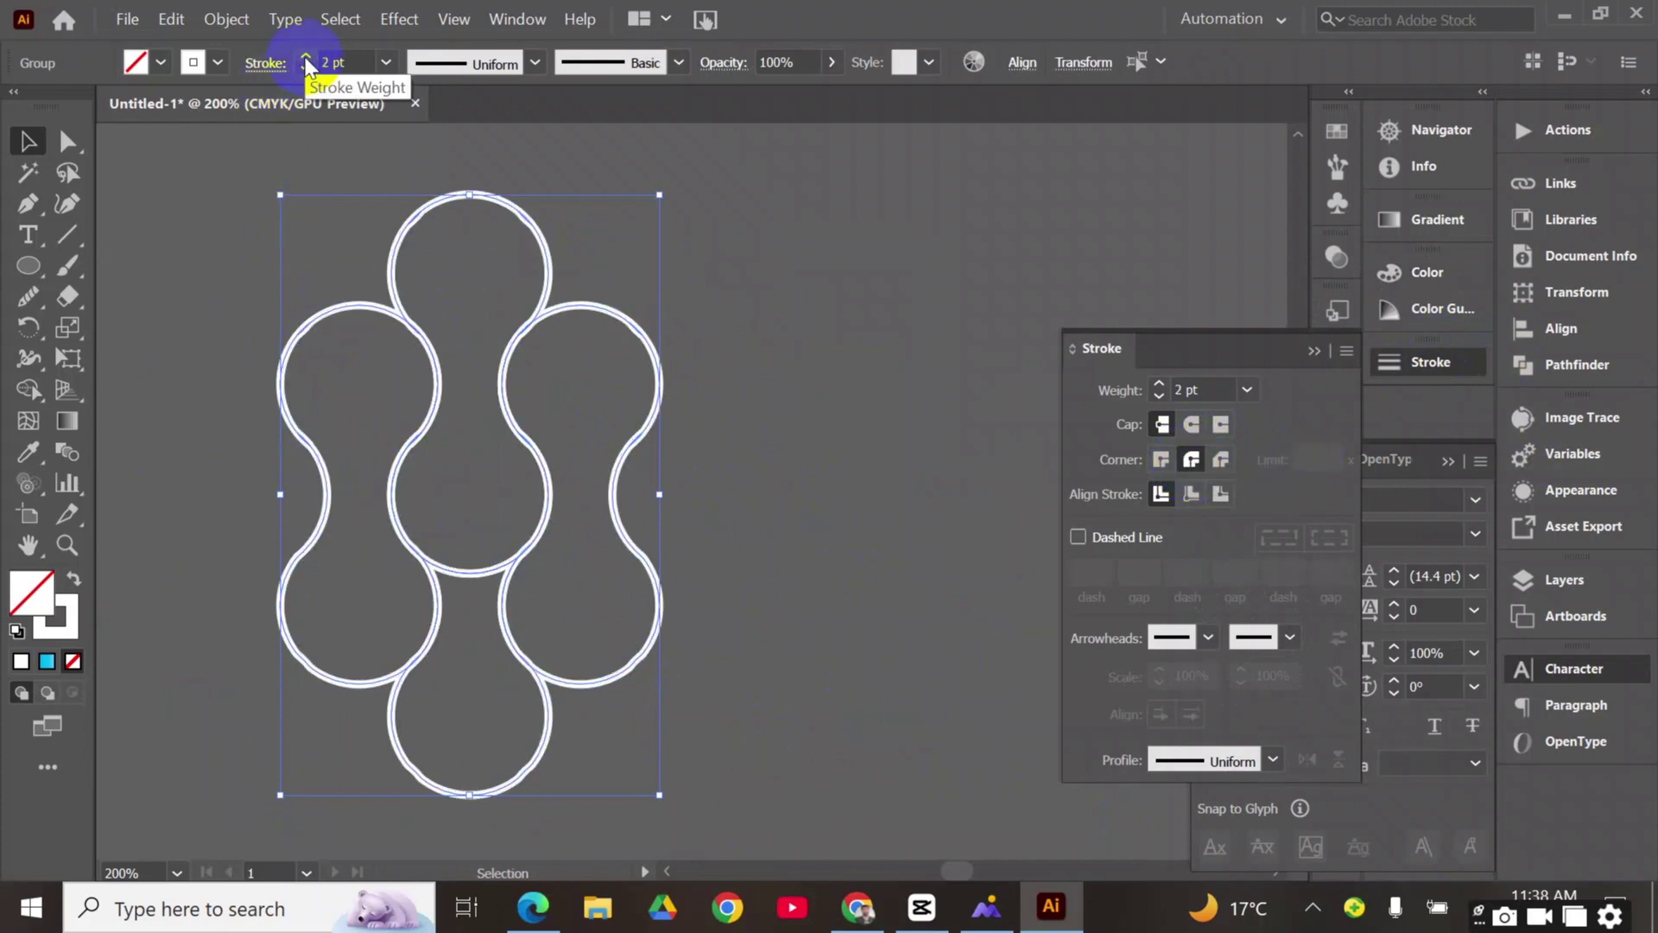
# Expand only the stroke of the dumbbell outlines and unite the resulting shapes with Pathfinder
pyautogui.click(224, 19)
pyautogui.click(334, 264)
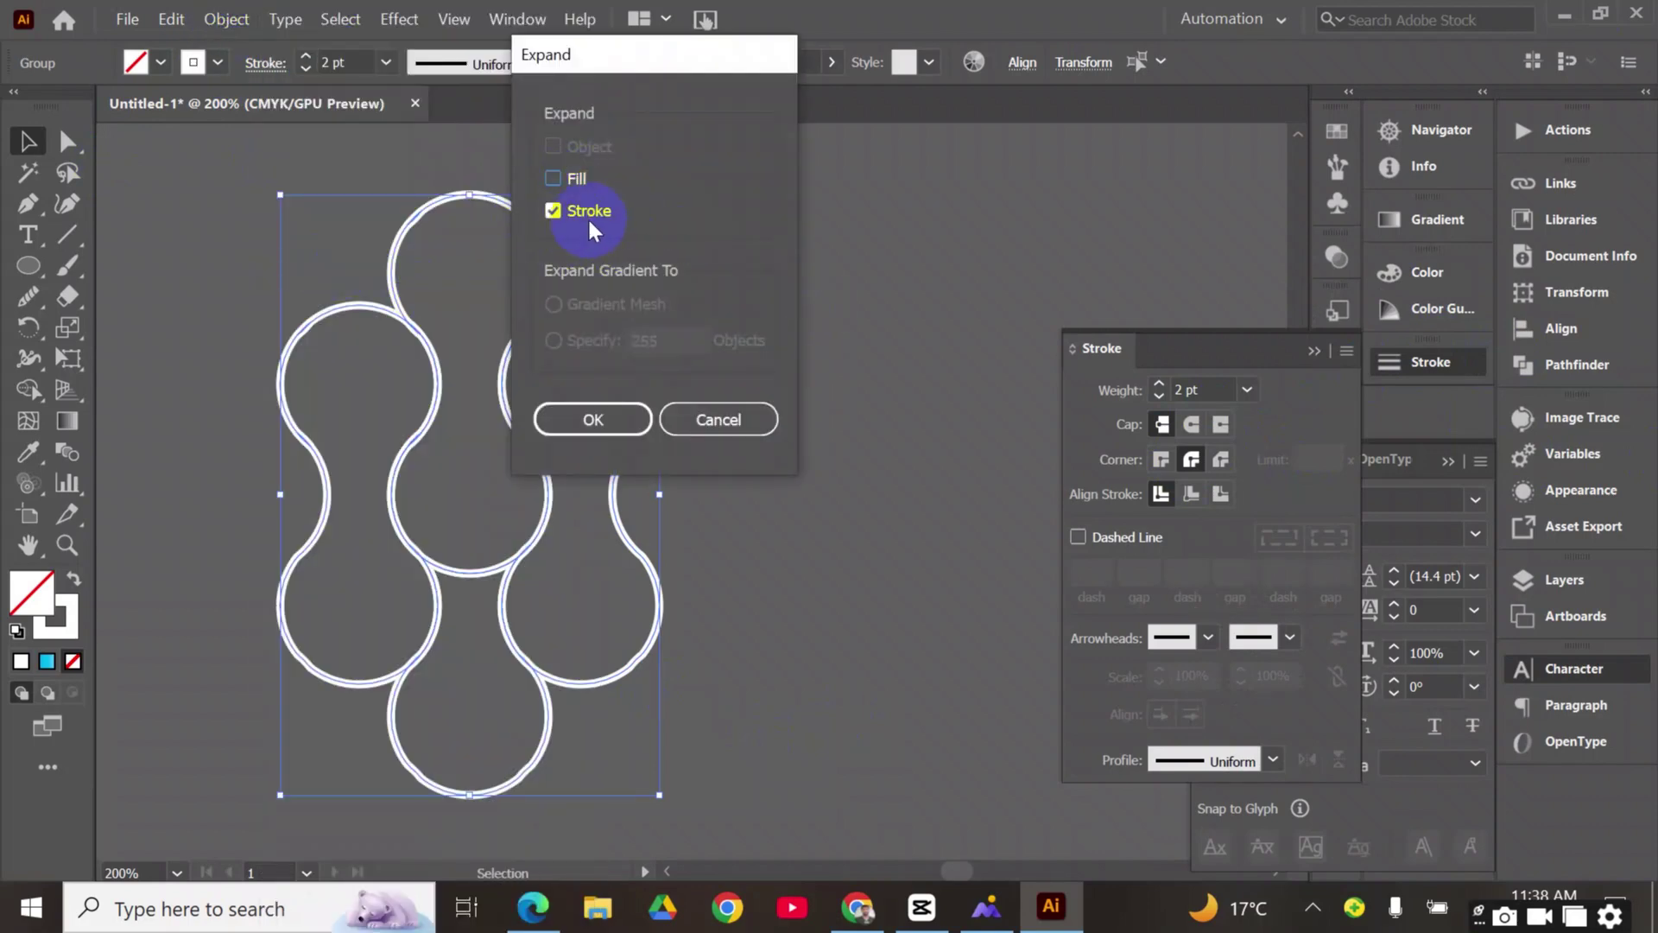
pyautogui.click(592, 419)
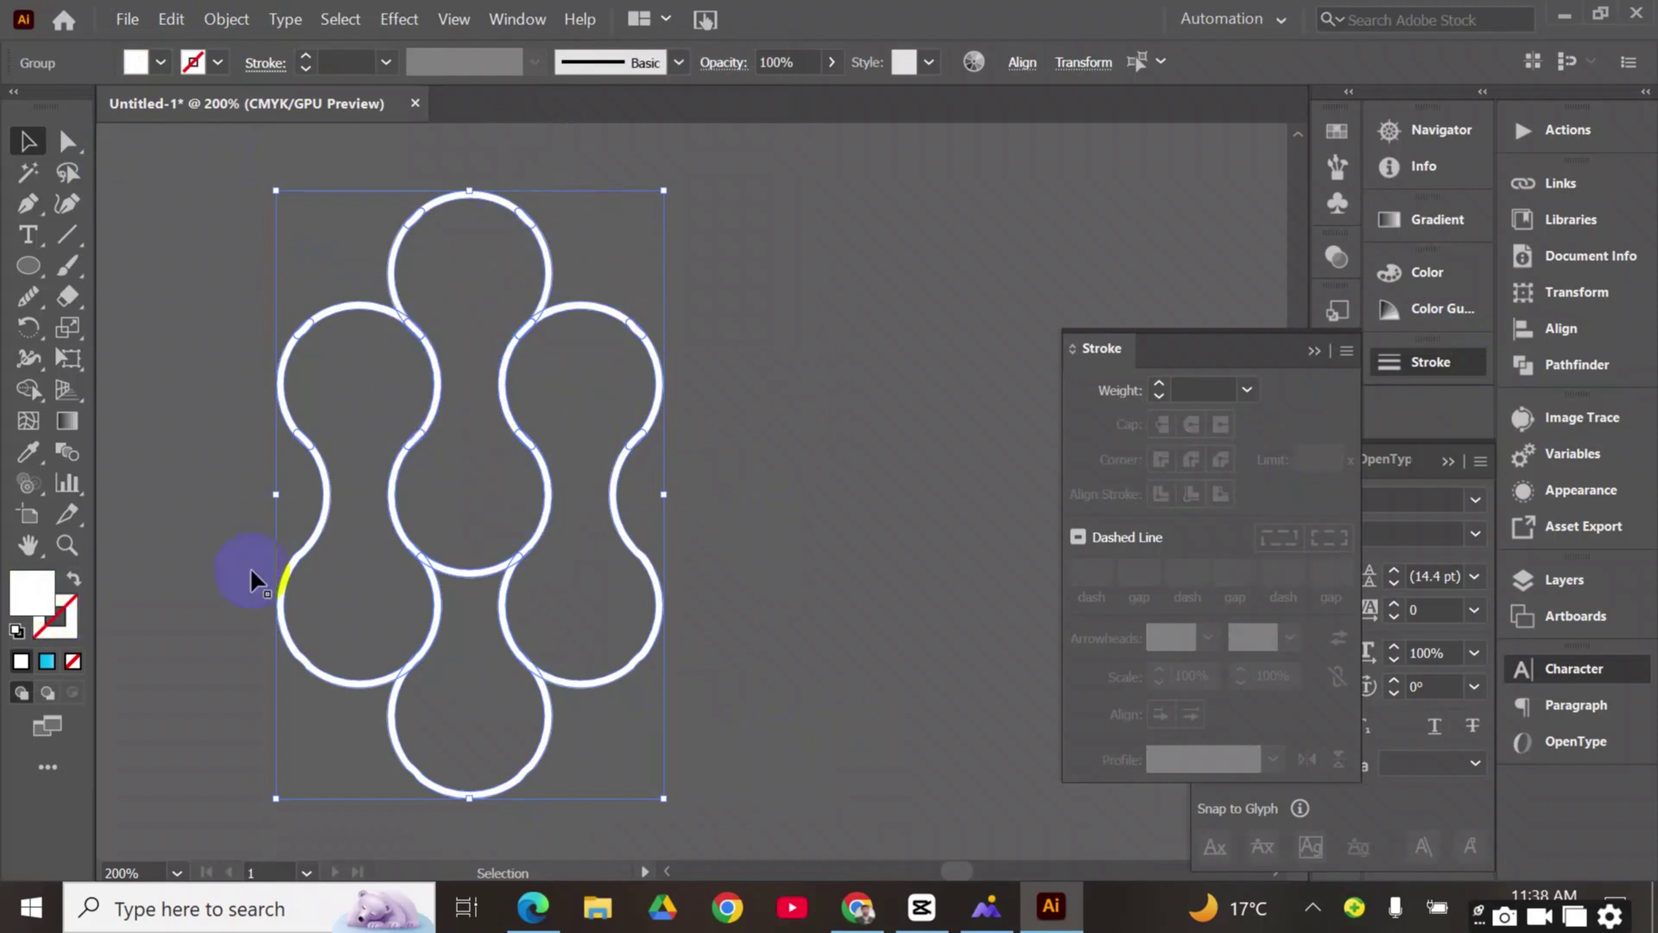
pyautogui.click(1312, 351)
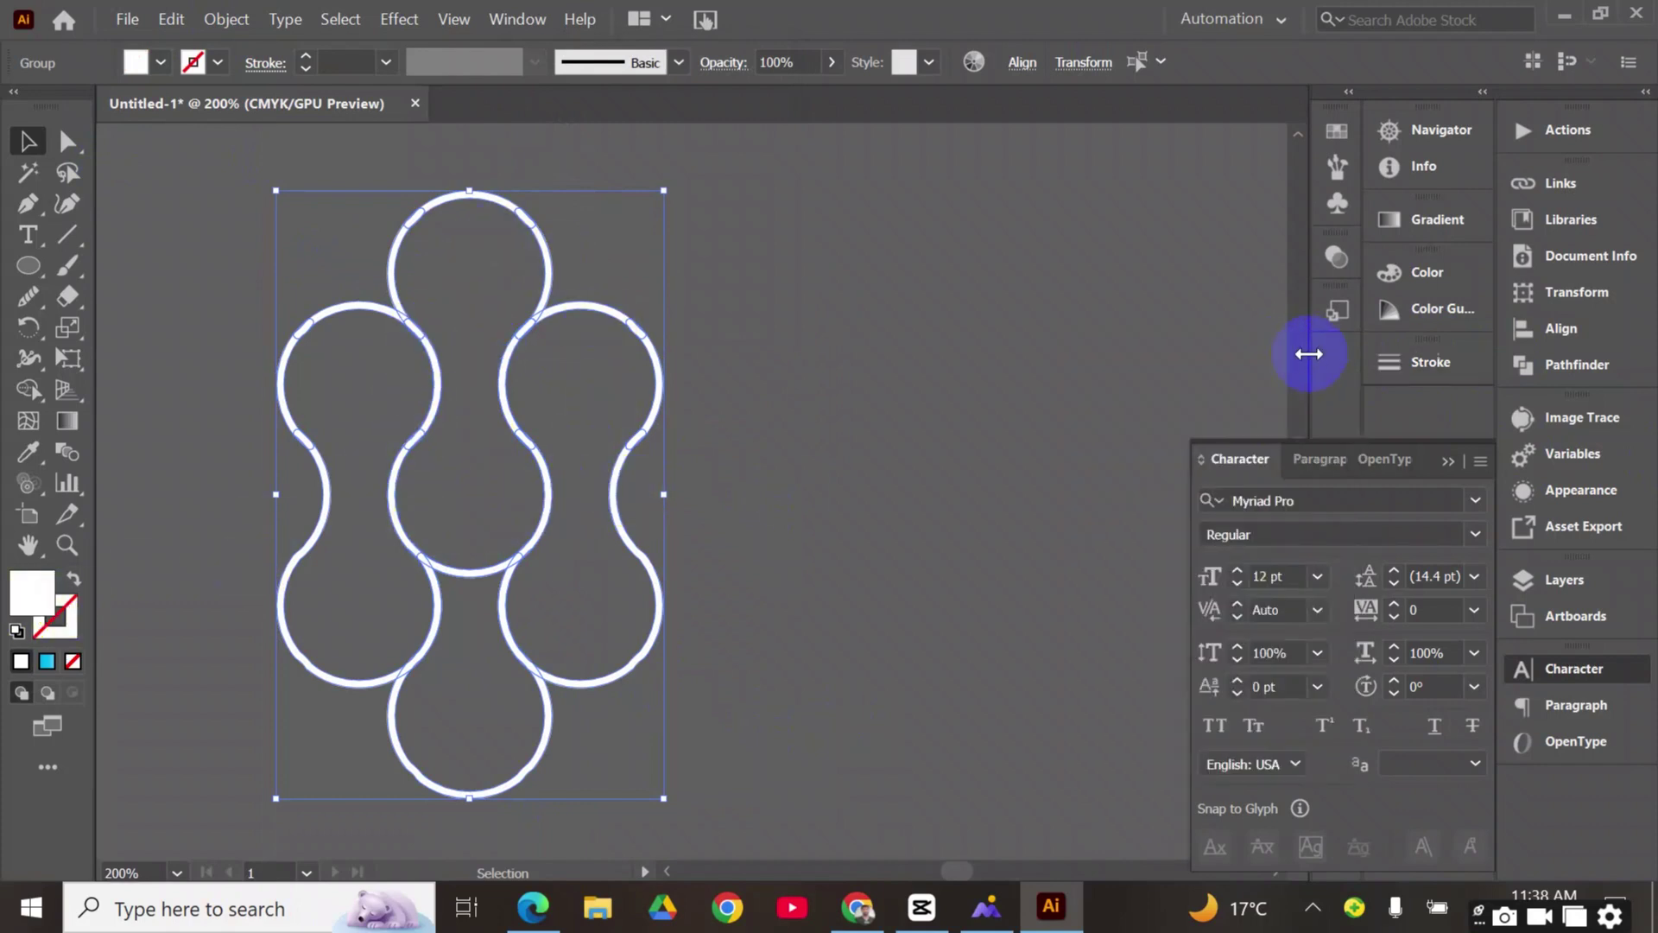
pyautogui.click(1558, 367)
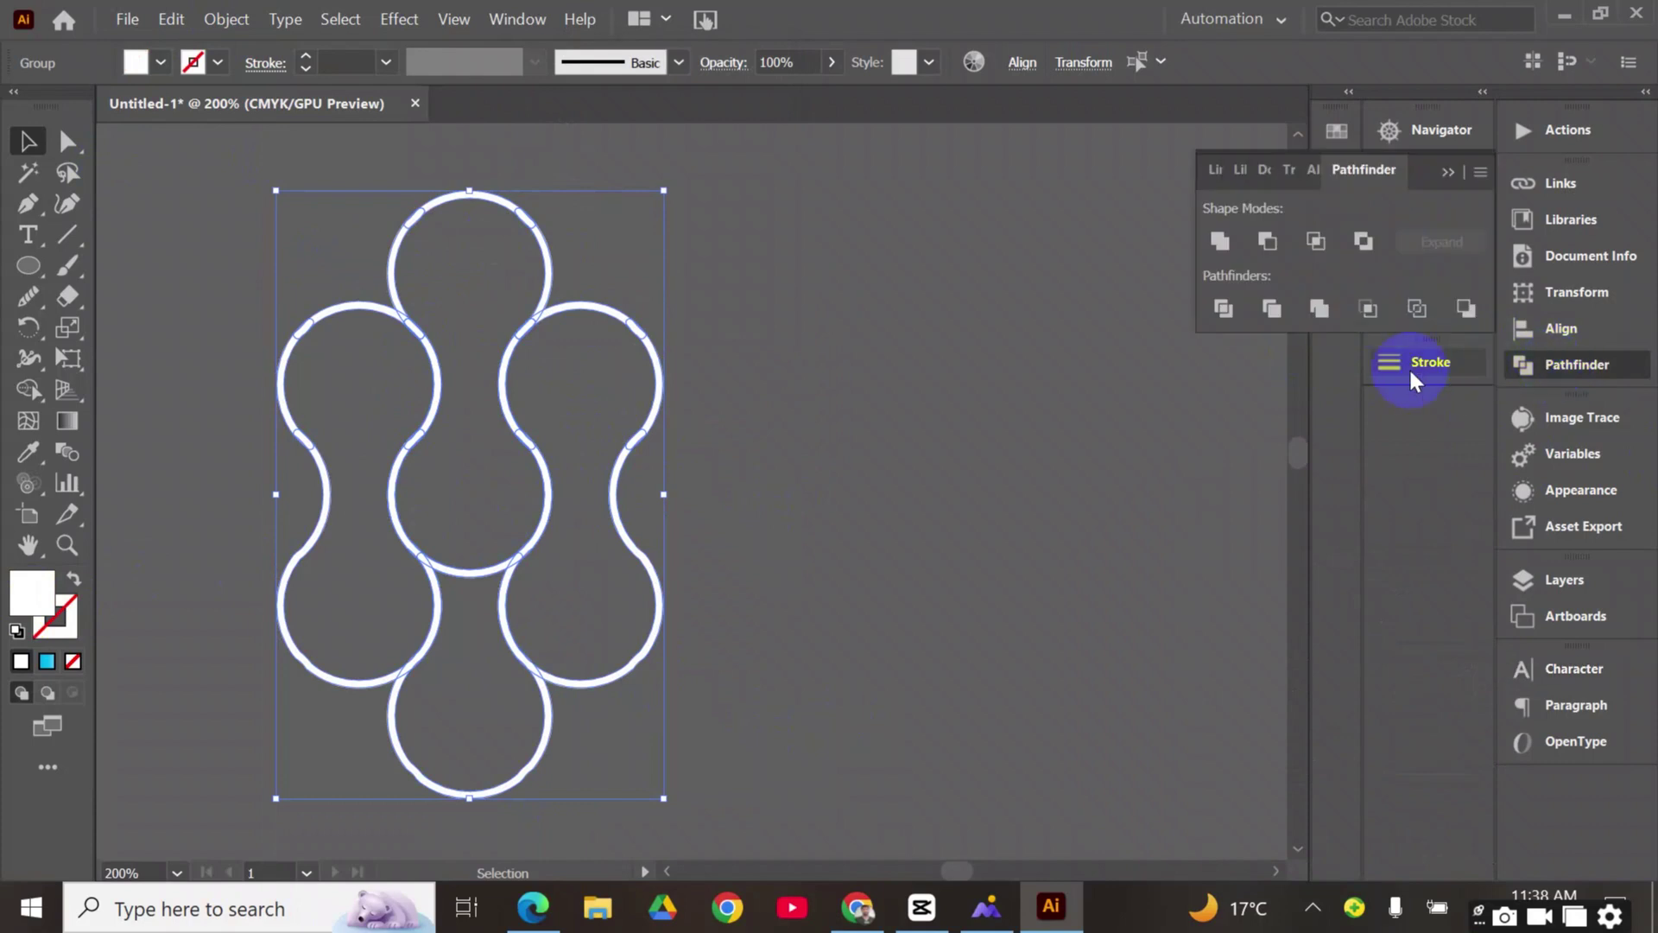
pyautogui.click(1220, 243)
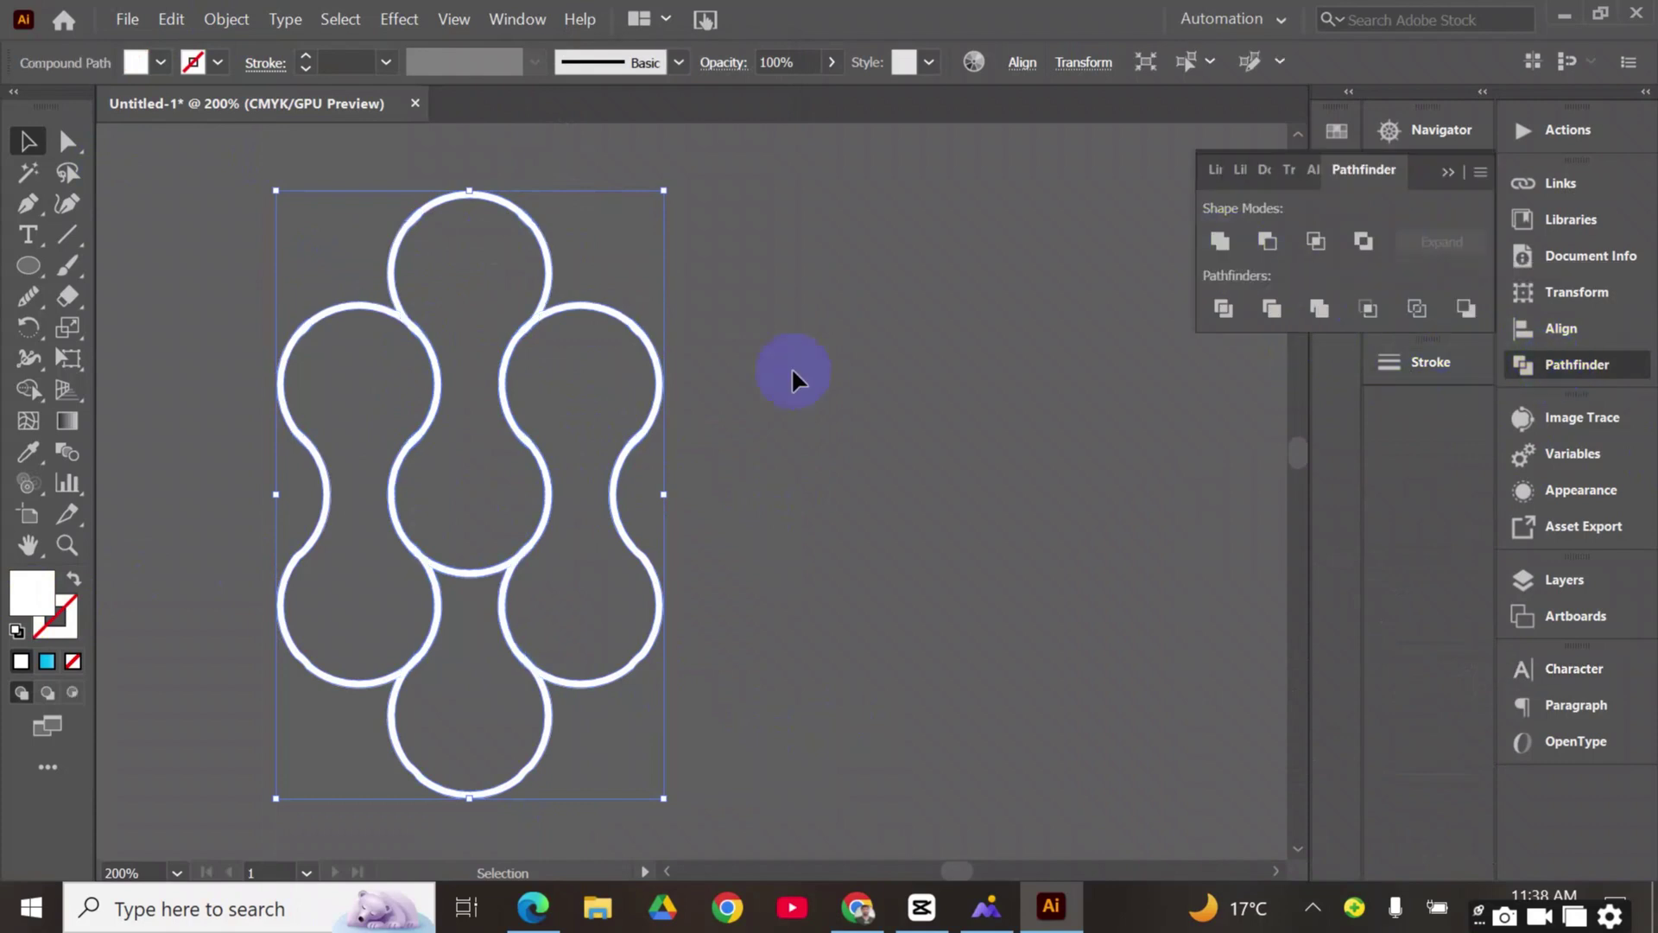
# Release the united outline's compound path and hide the large outer silhouette covering the separate inner shapes
pyautogui.rightClick(568, 351)
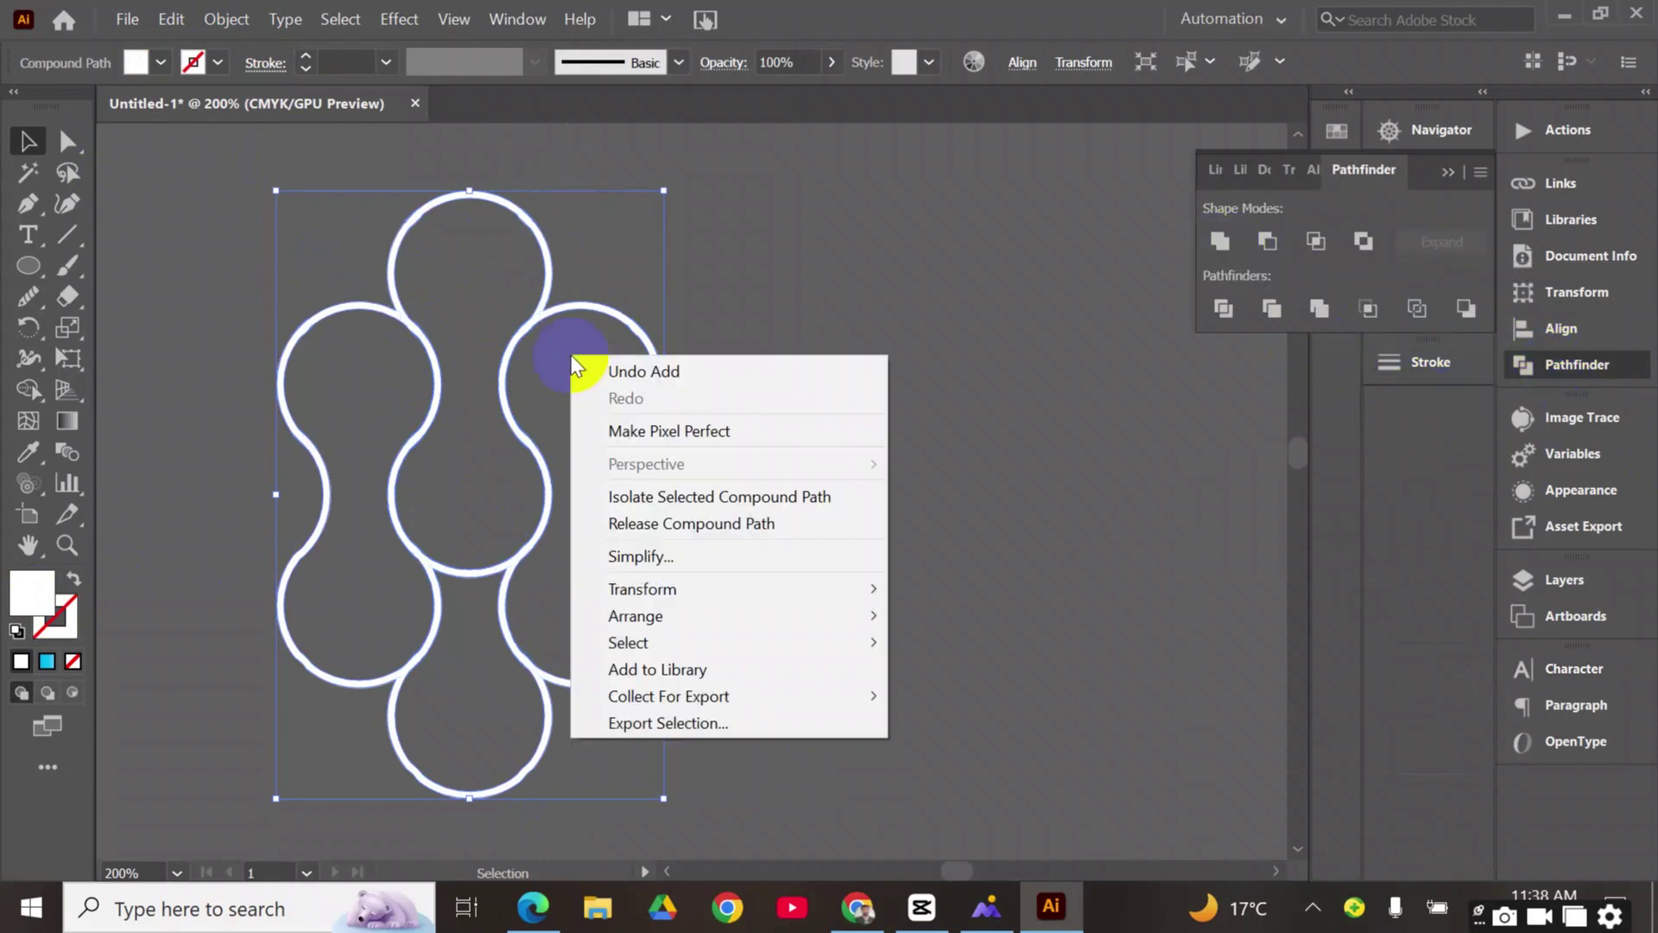
pyautogui.click(660, 531)
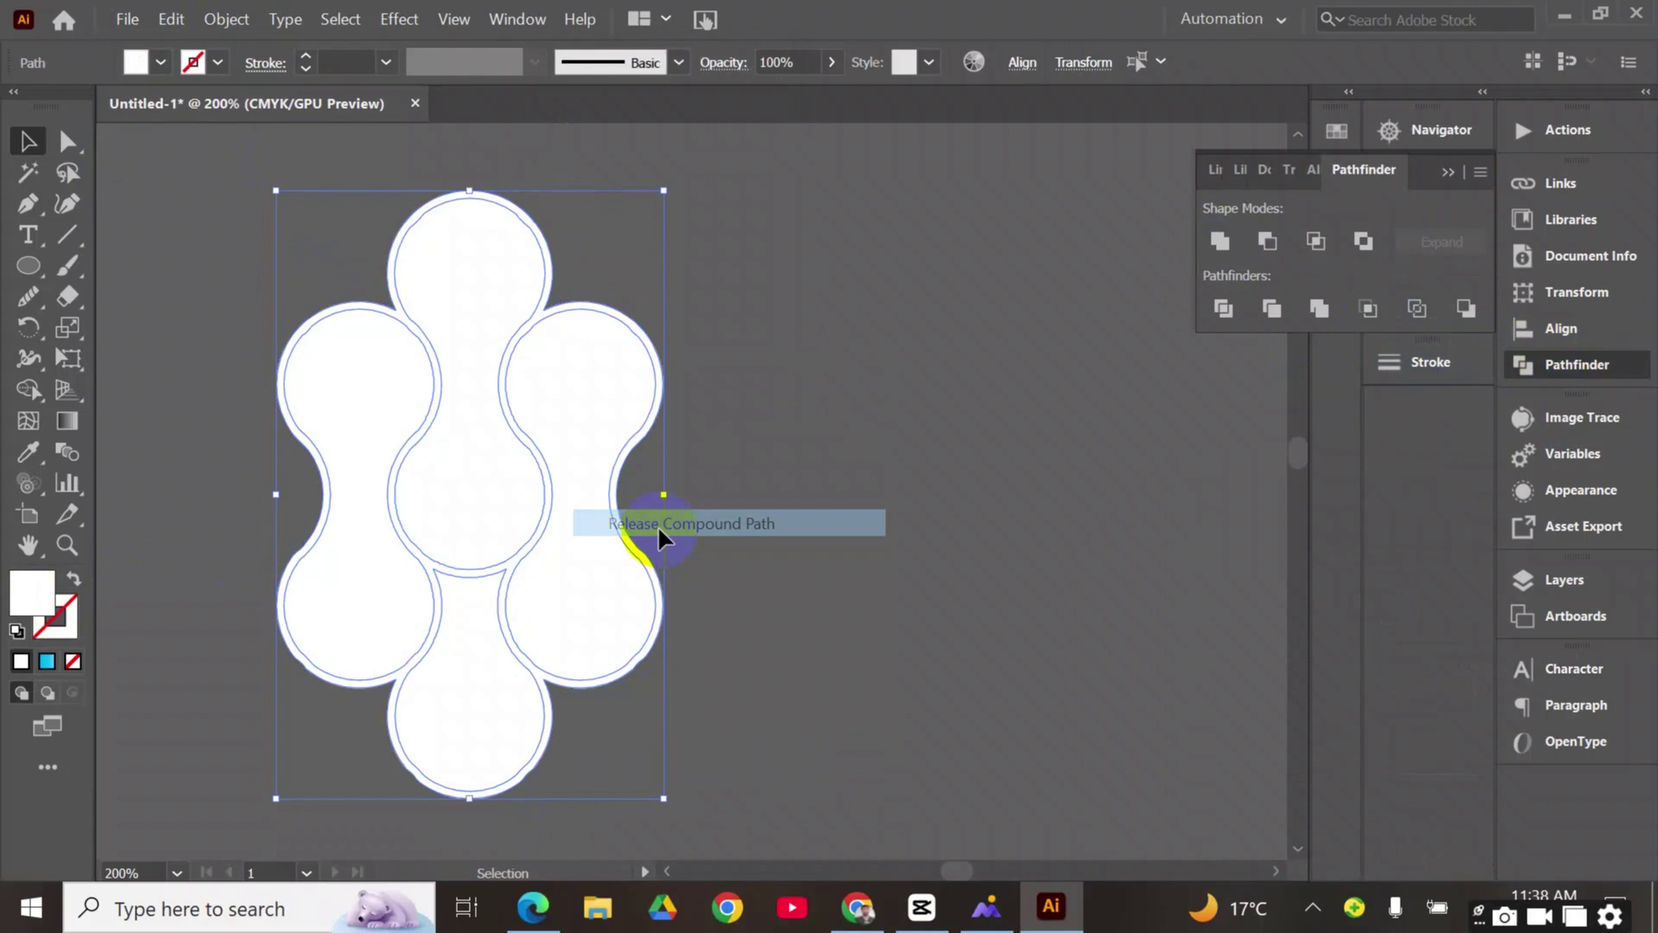
pyautogui.click(741, 501)
pyautogui.scroll(2, 682, 458)
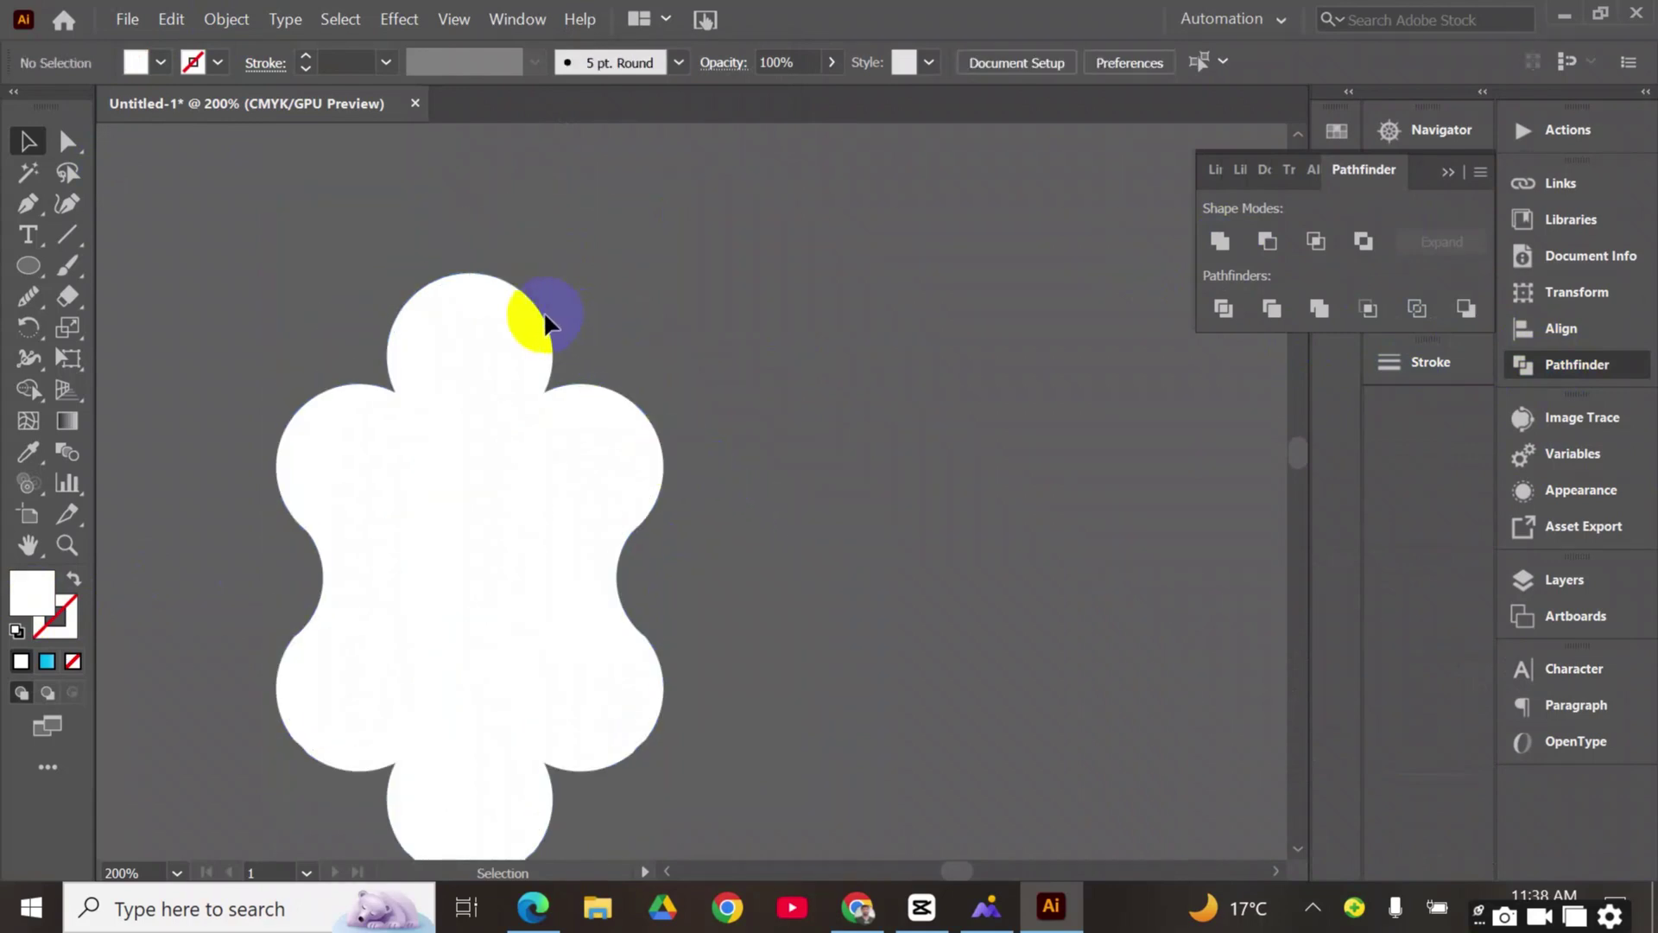
pyautogui.click(543, 320)
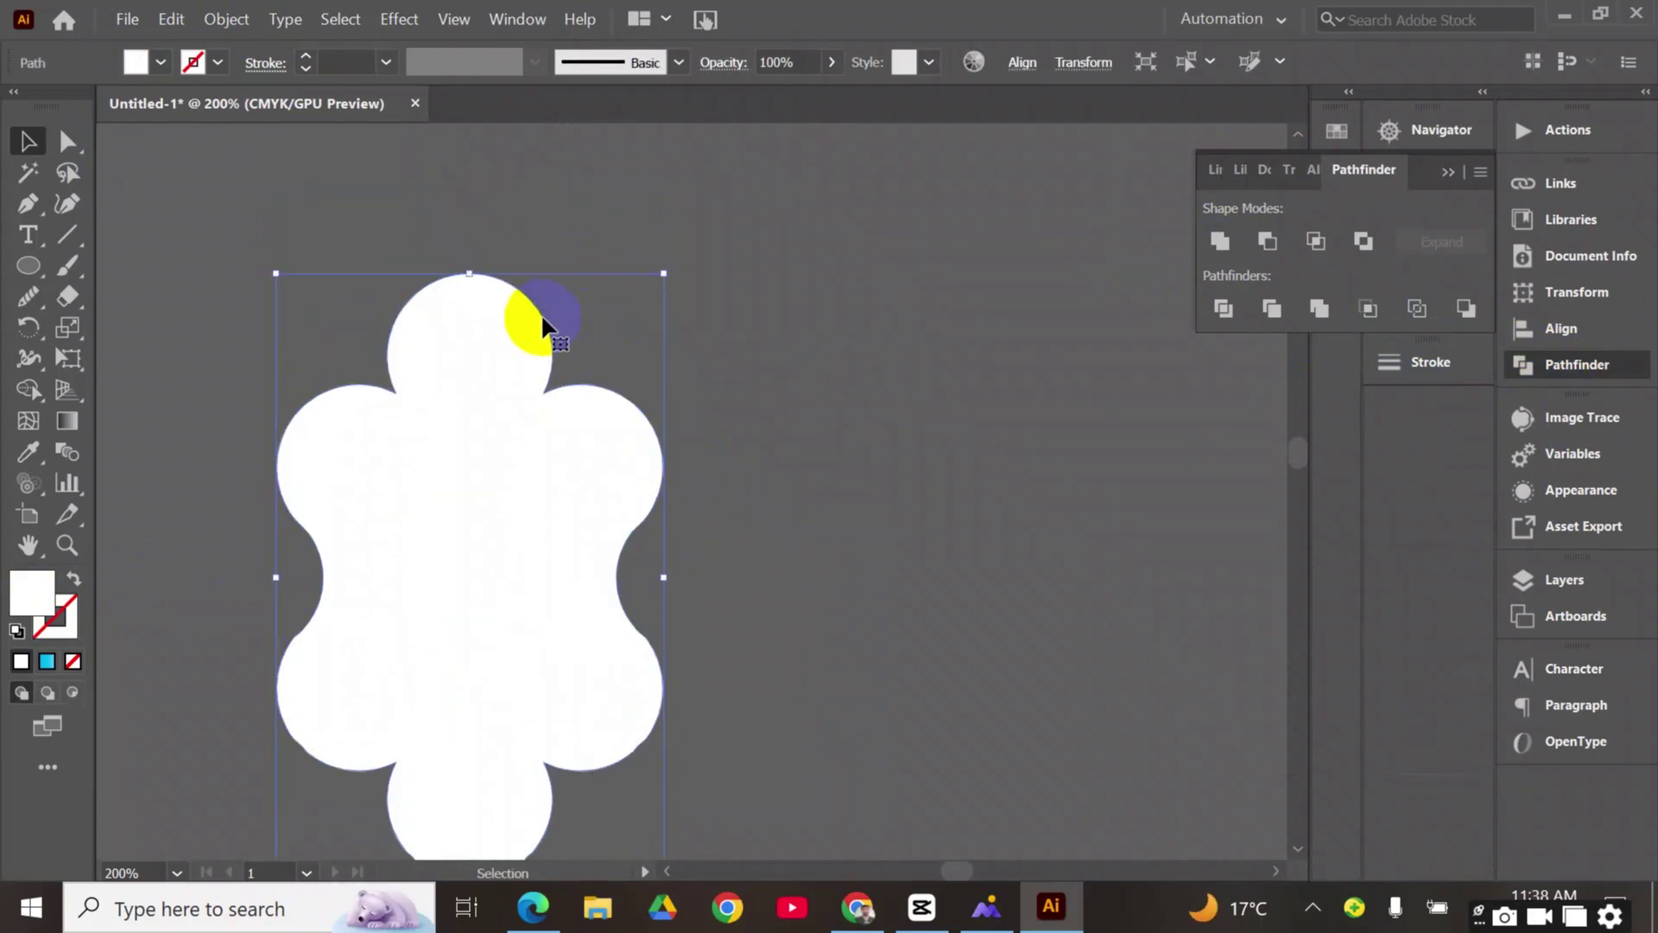
pyautogui.click(226, 19)
pyautogui.click(330, 211)
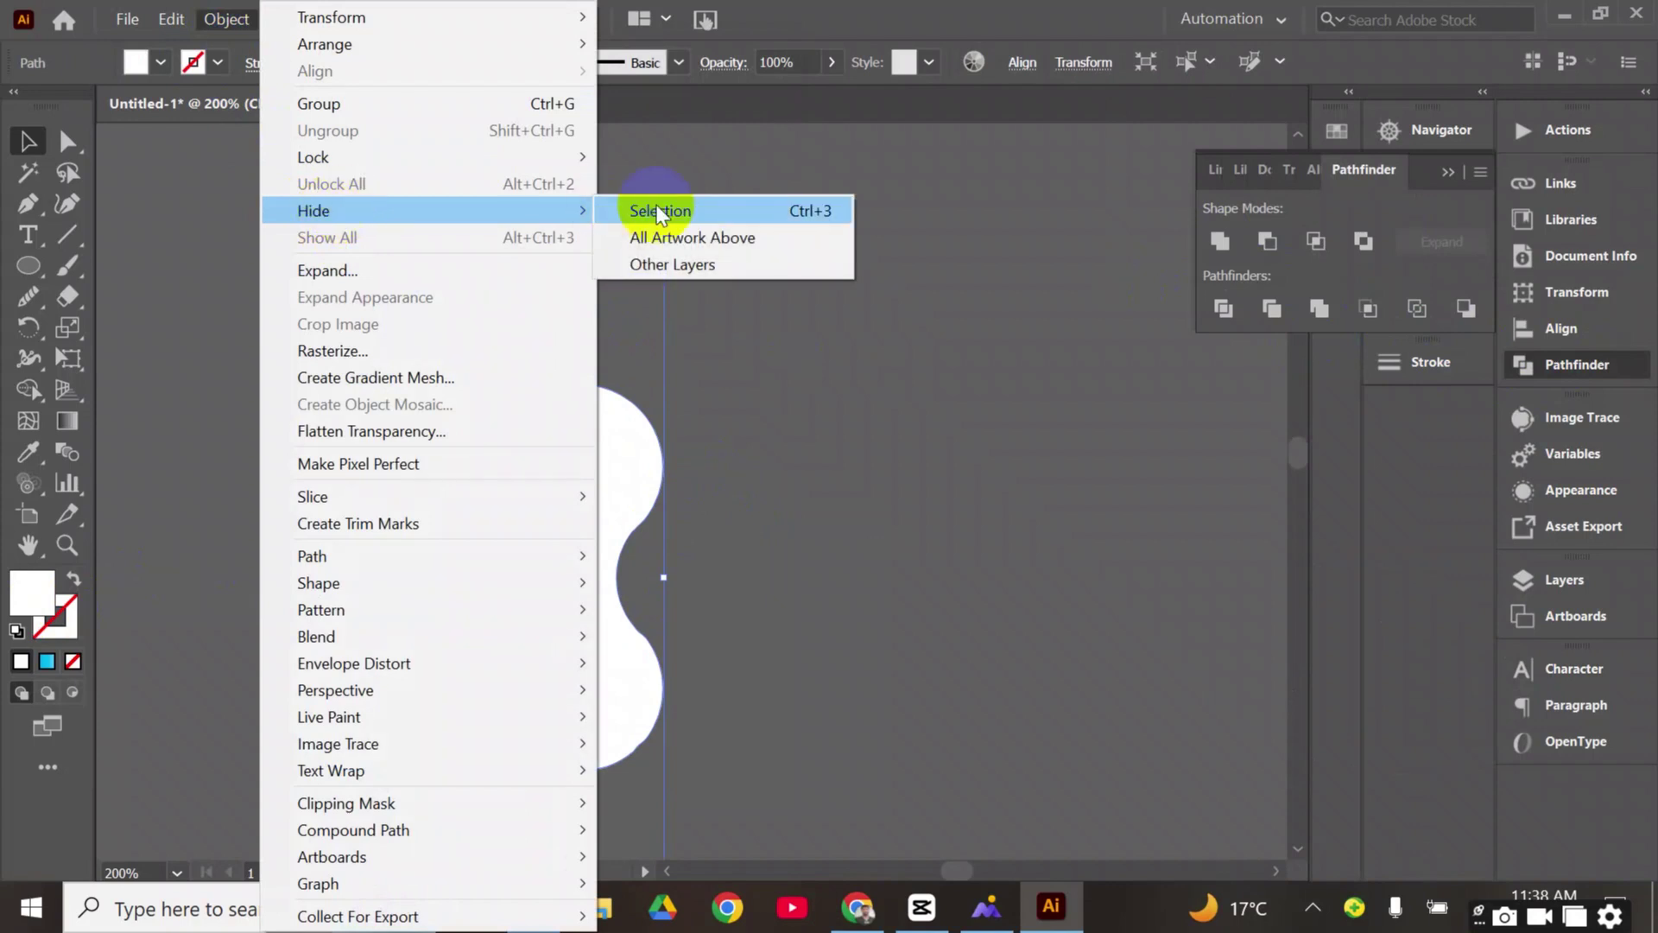
pyautogui.click(658, 211)
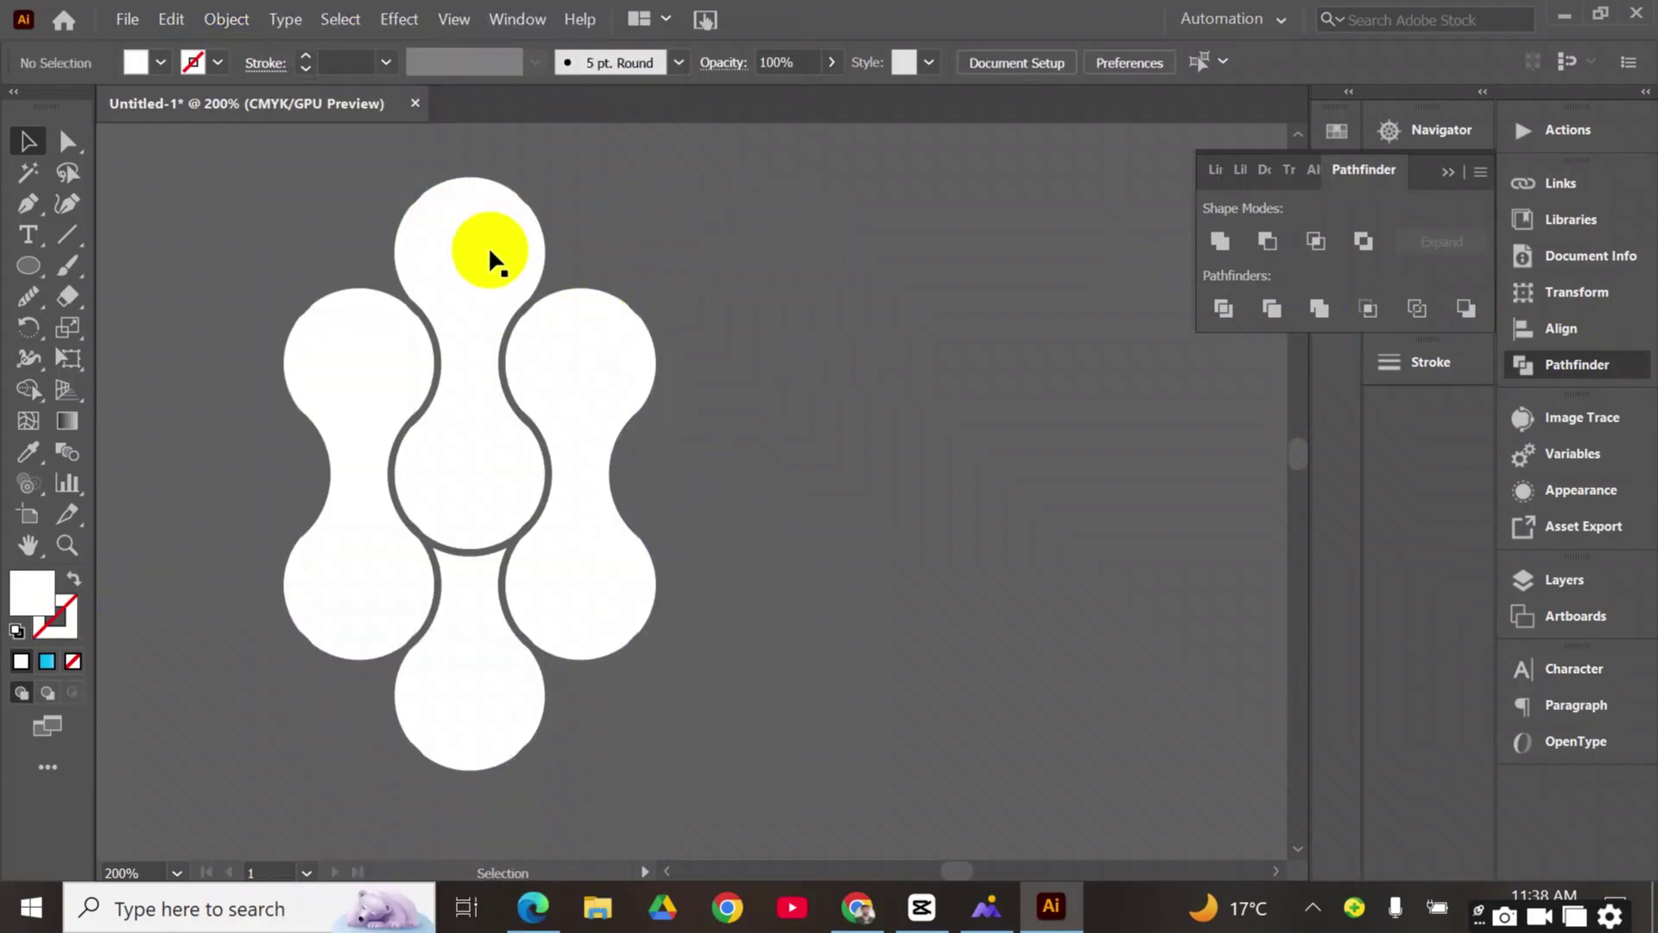
# Fill the upper central dumbbell with the orange-red swatch and the right-hand dumbbell with the light orange swatch
pyautogui.click(469, 252)
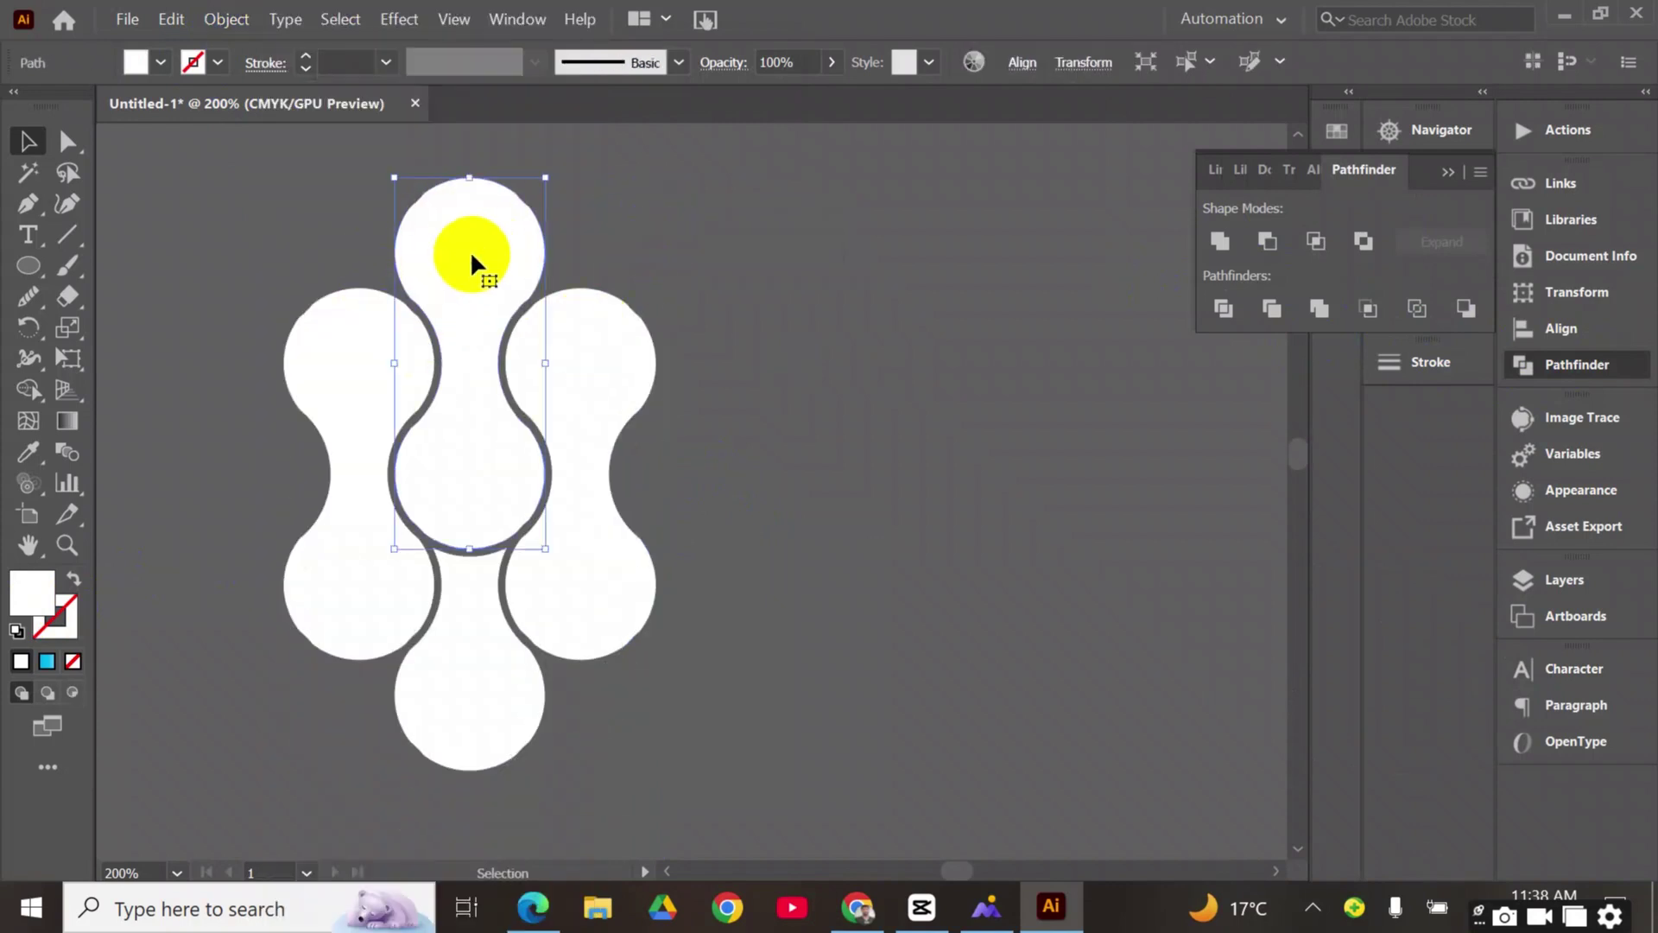
pyautogui.click(1446, 173)
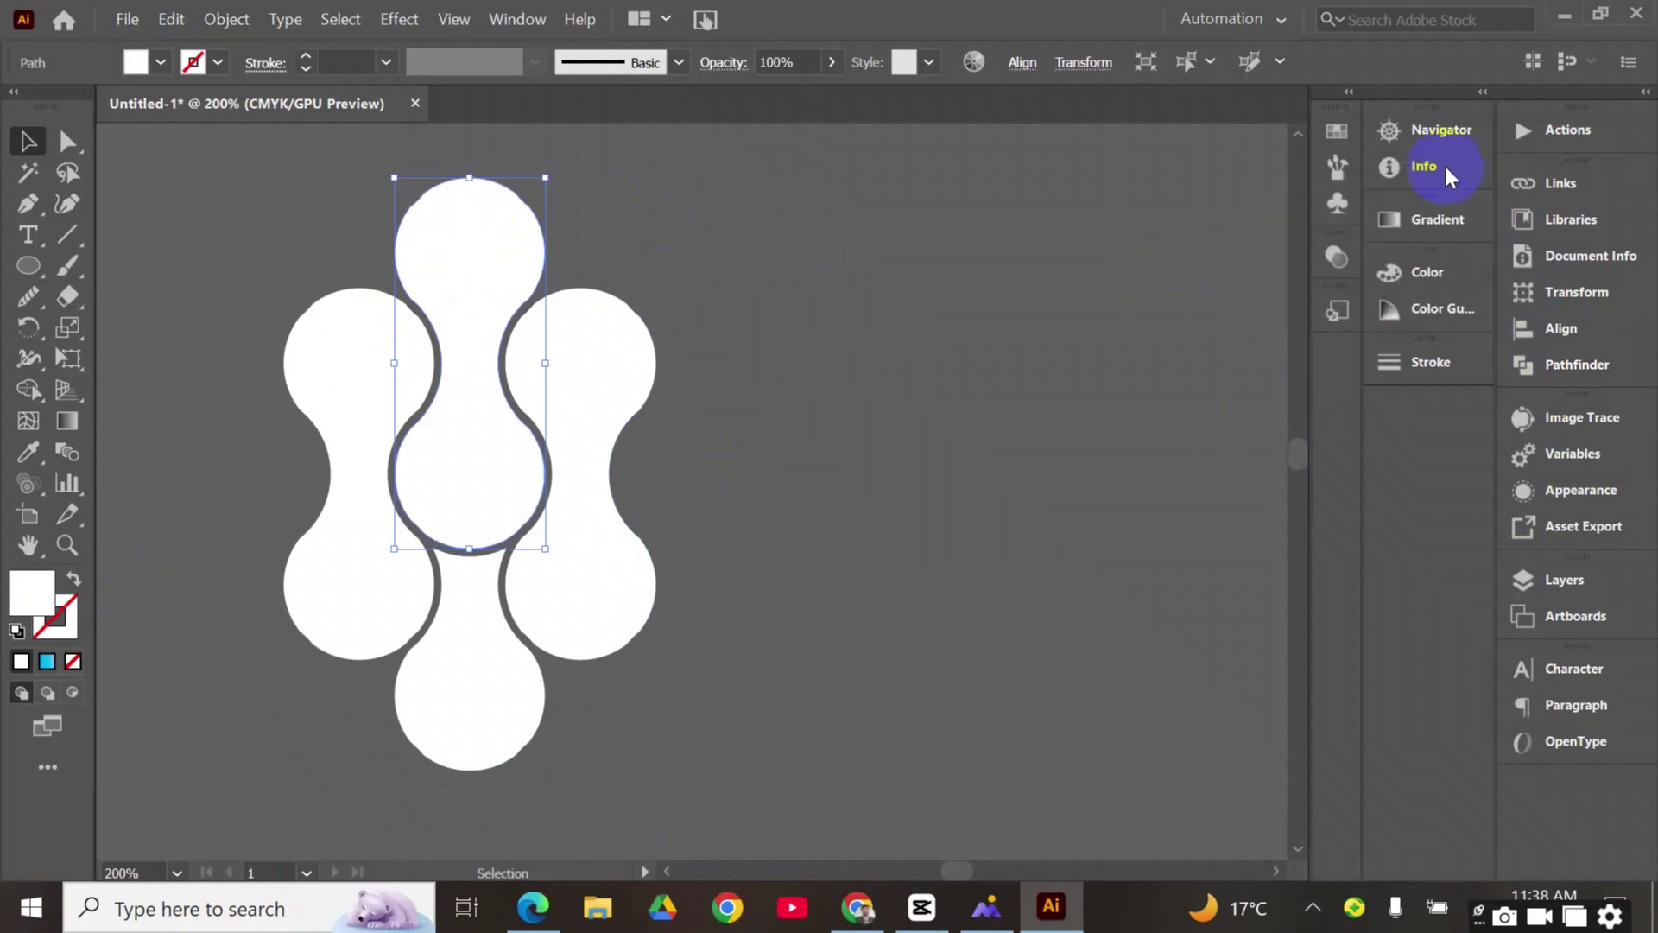
pyautogui.click(1341, 132)
pyautogui.click(1232, 199)
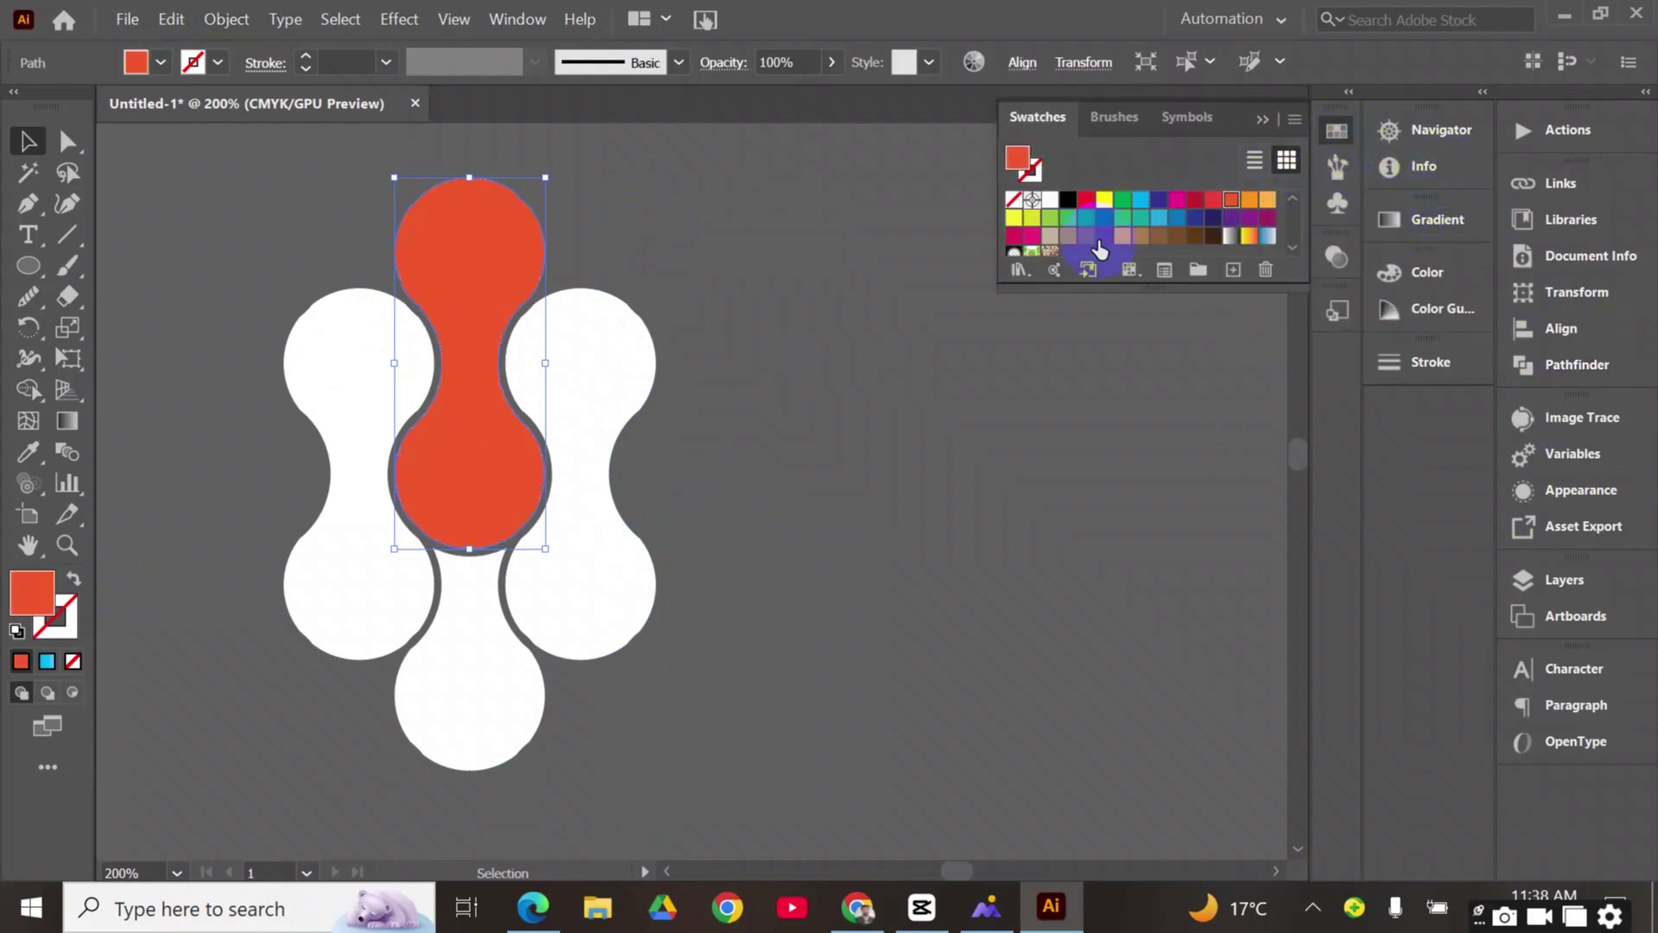
pyautogui.click(517, 518)
pyautogui.click(571, 473)
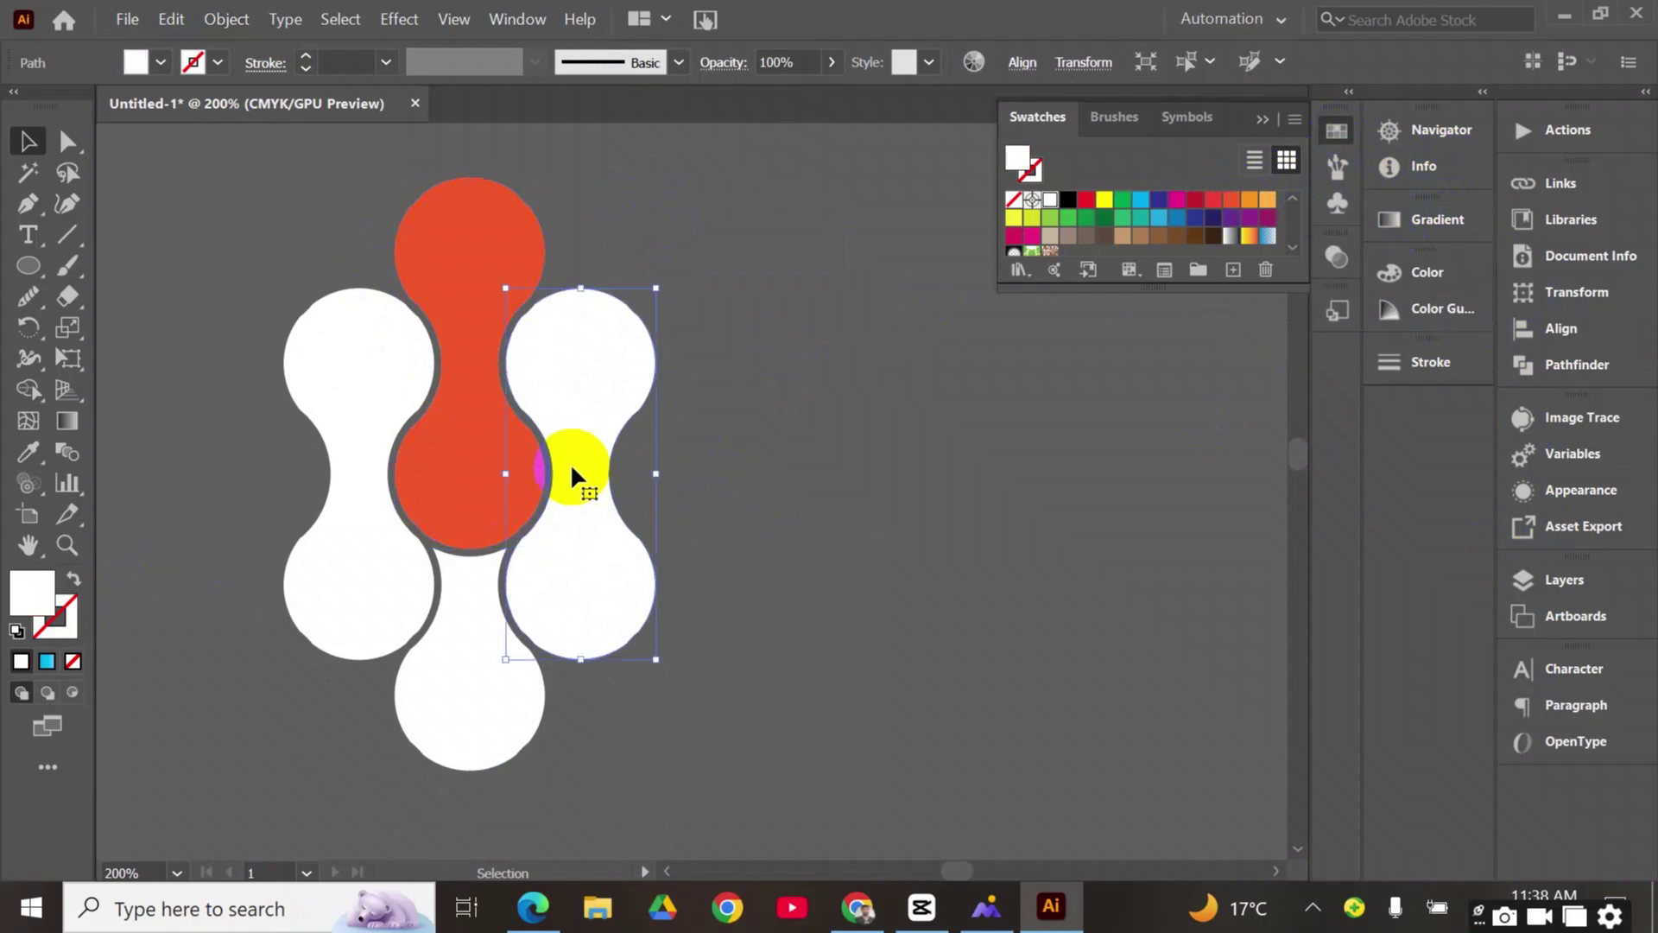
pyautogui.click(1268, 200)
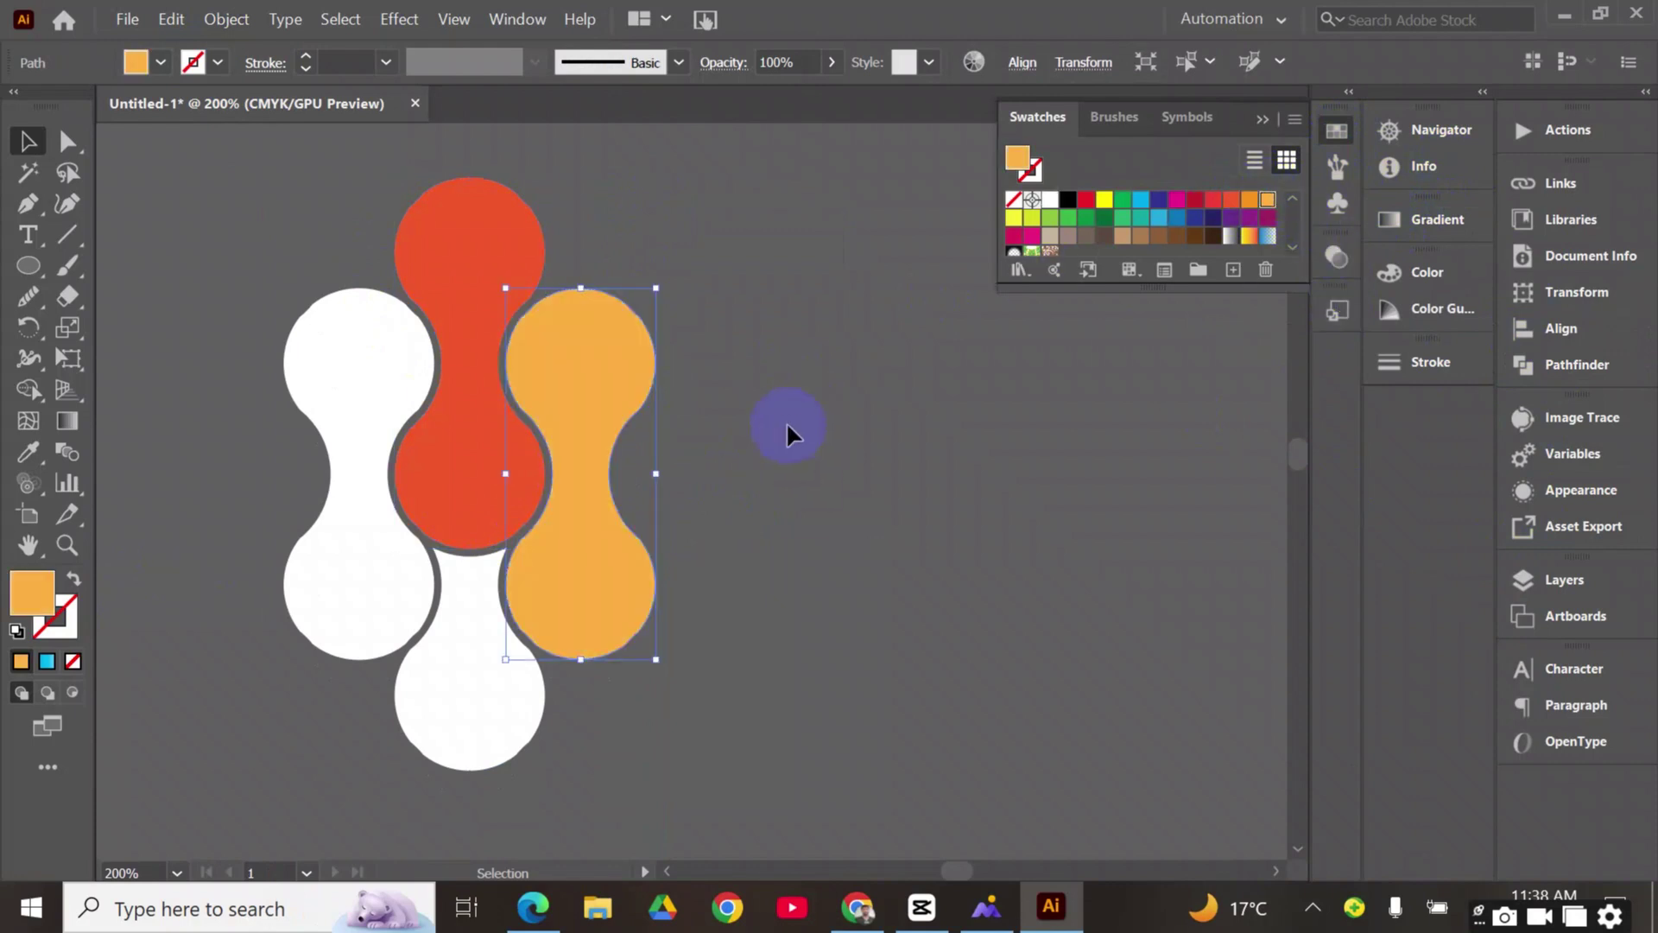
pyautogui.click(789, 433)
# Fill the left-hand dumbbell with the light green swatch and the lower central piece with the darker green swatch
pyautogui.click(381, 604)
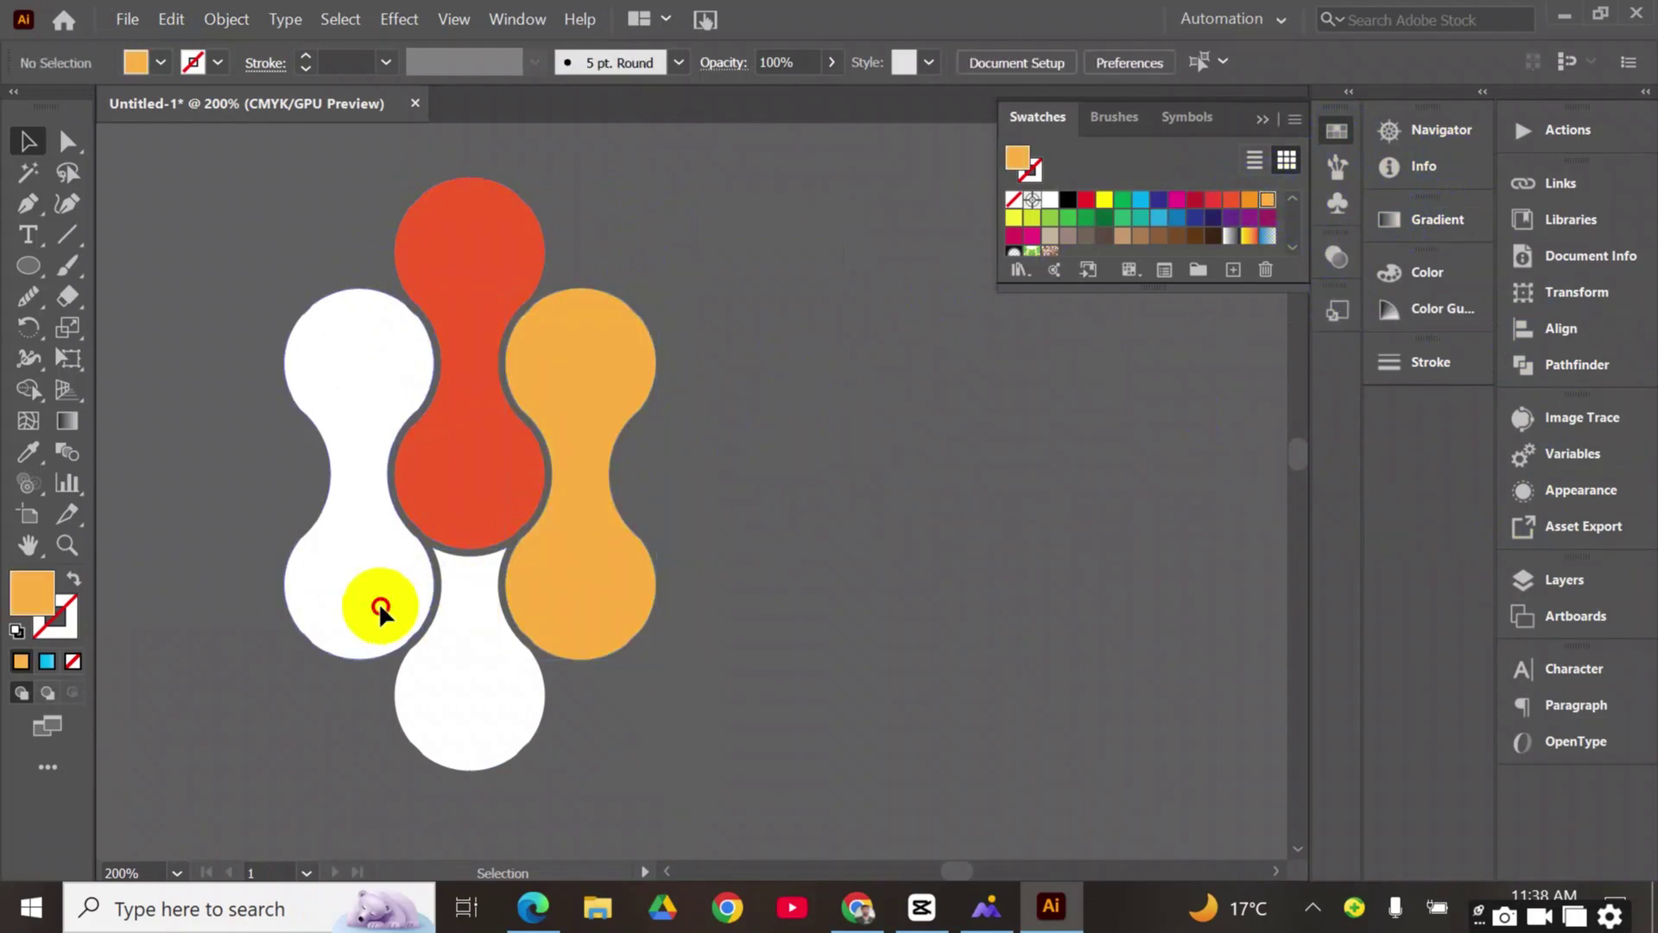
pyautogui.click(1069, 218)
pyautogui.click(433, 693)
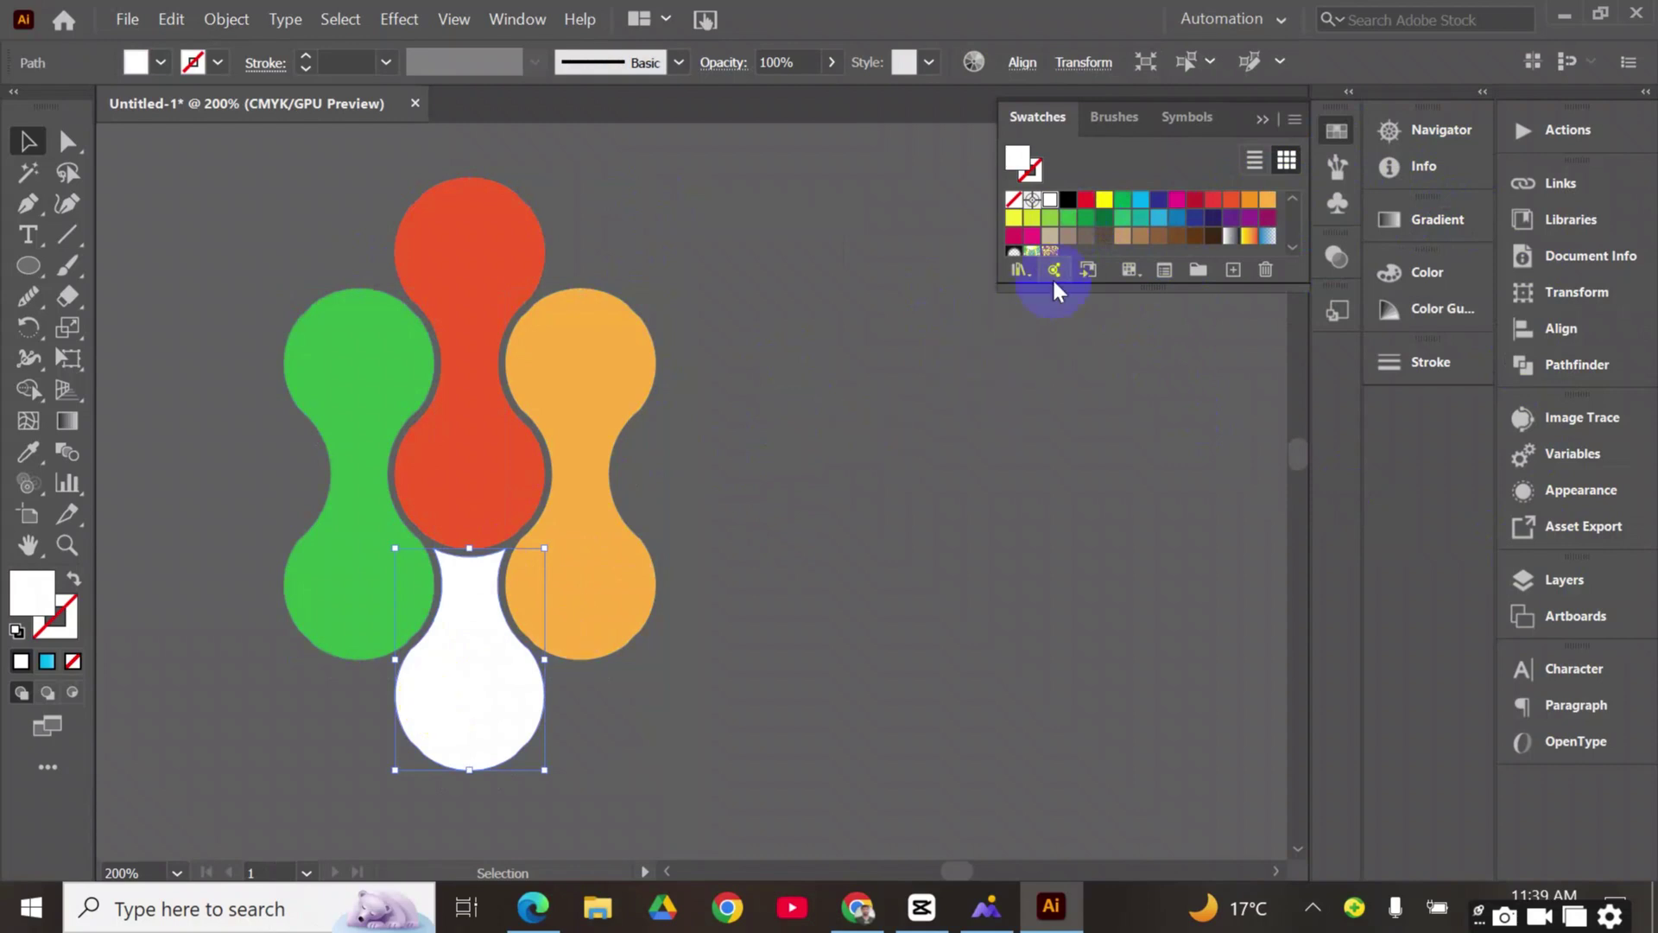
pyautogui.click(1086, 218)
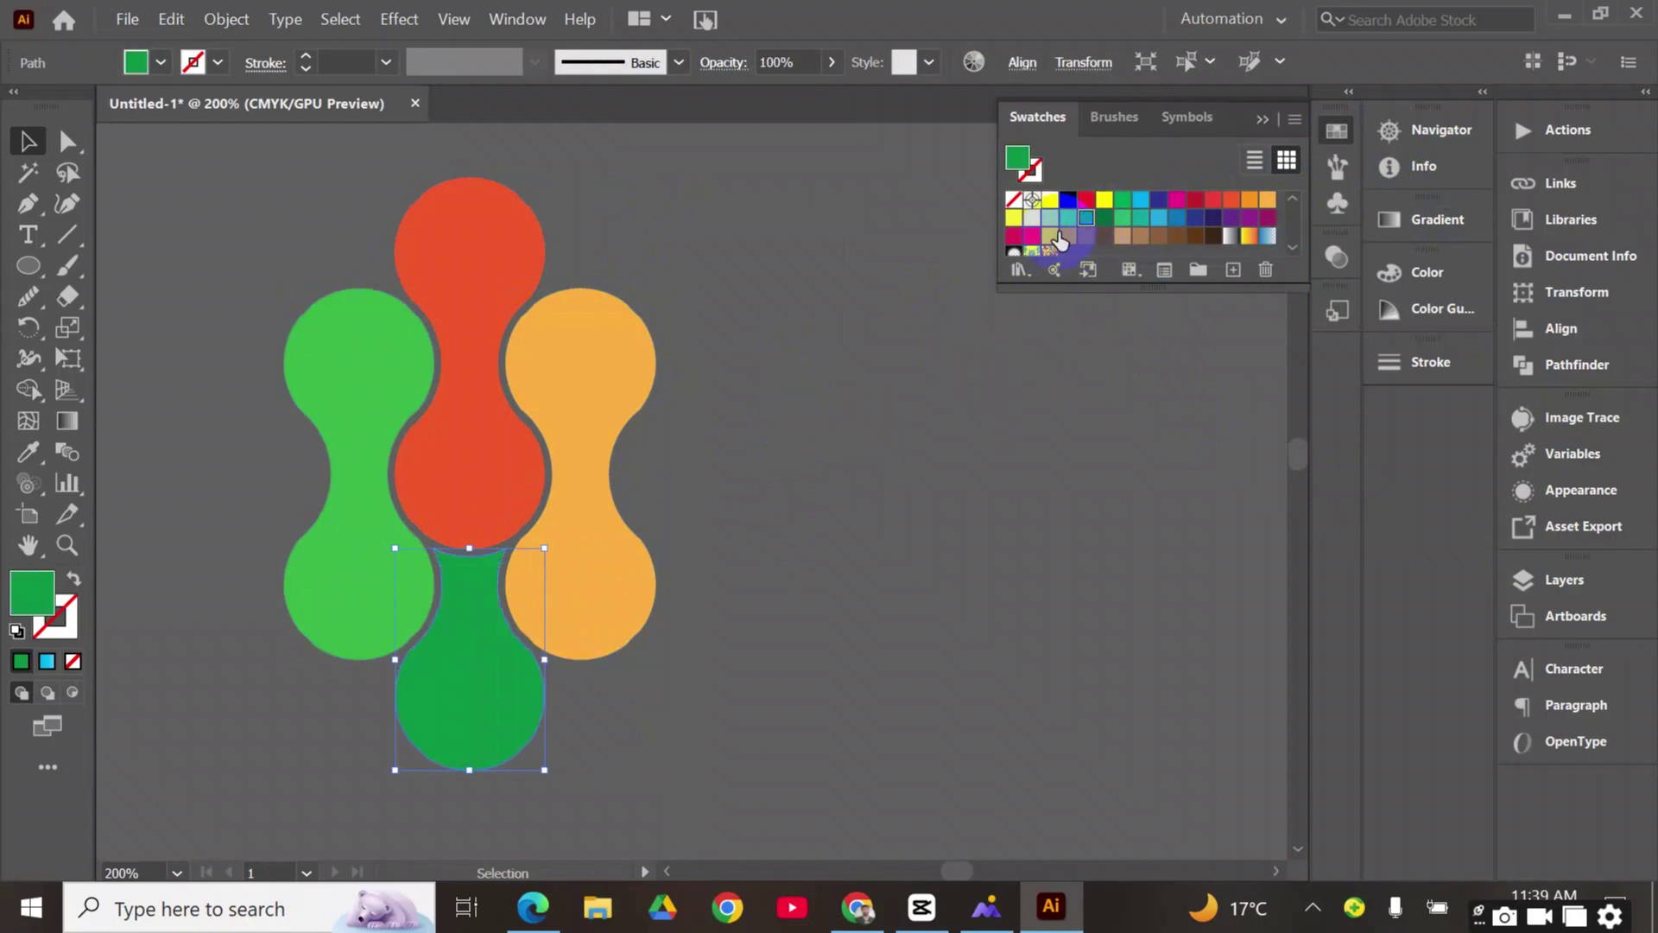
pyautogui.click(962, 544)
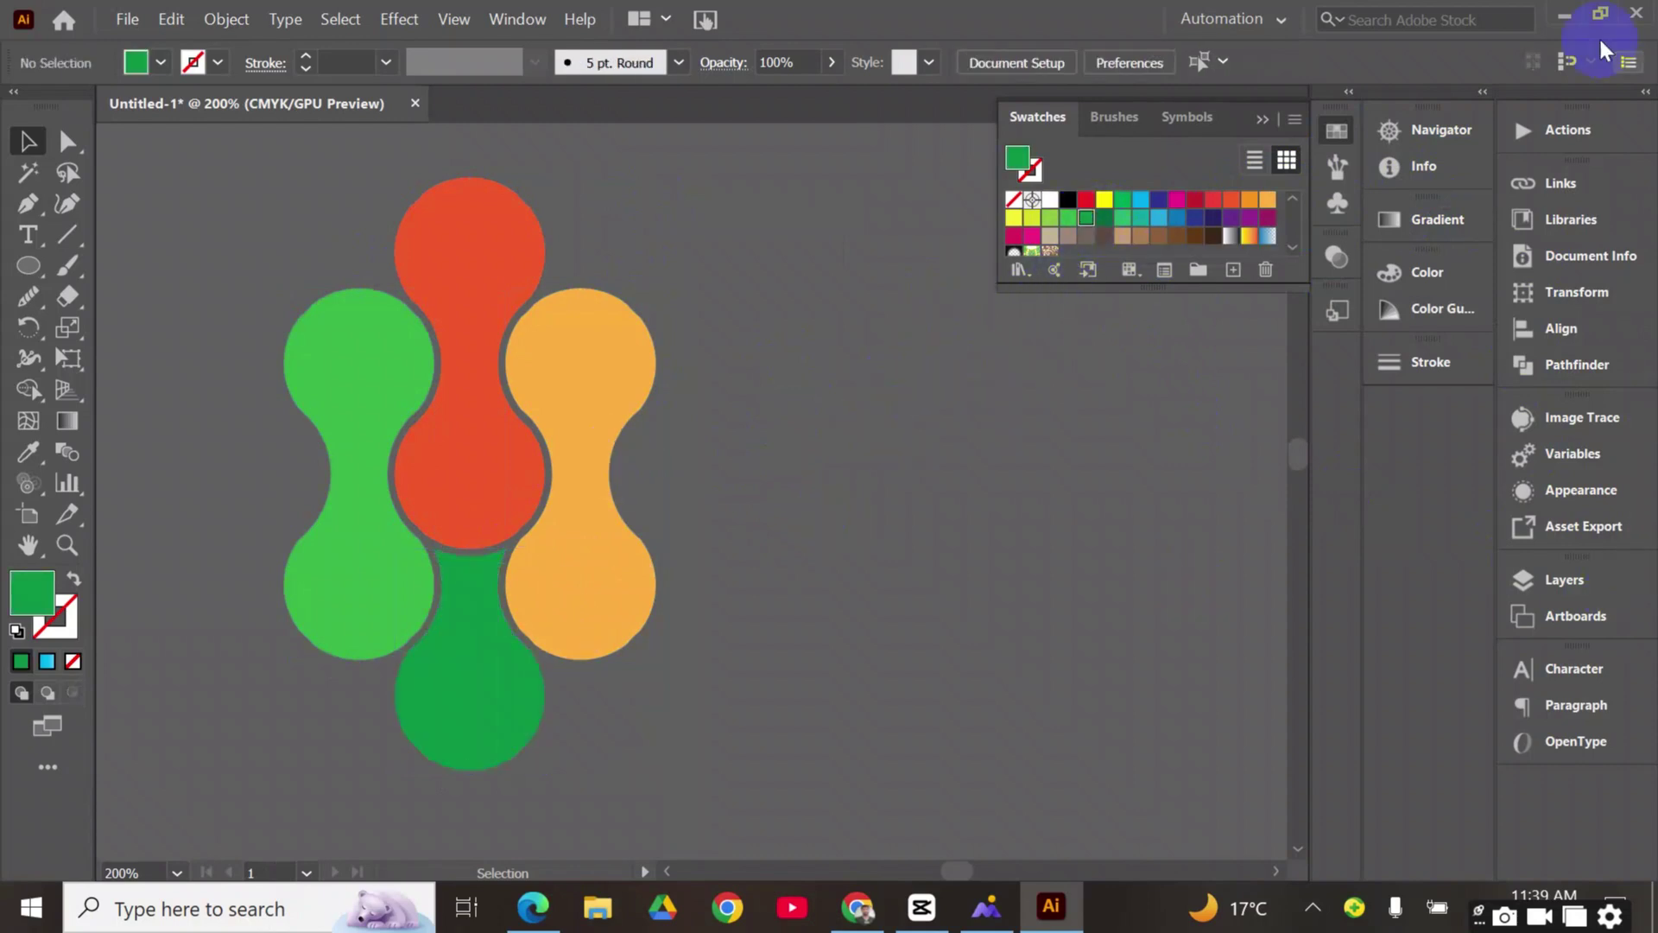
# Show the hidden white silhouette and group it with all the coloured dumbbell shapes
pyautogui.click(220, 12)
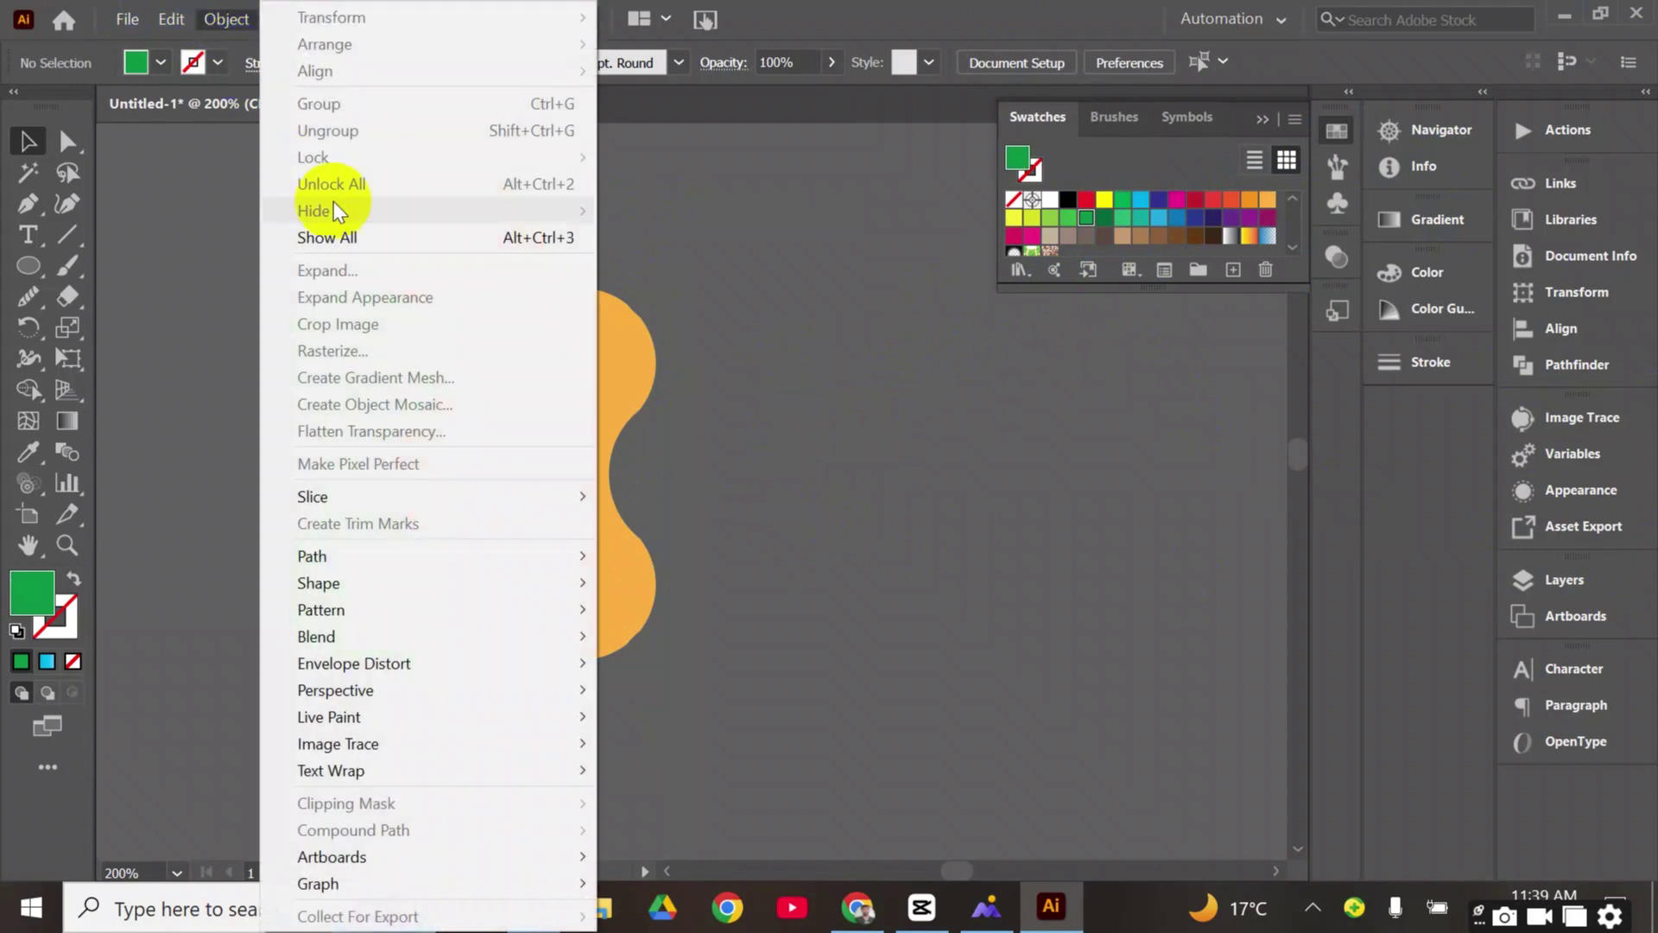
pyautogui.click(350, 236)
pyautogui.click(671, 361)
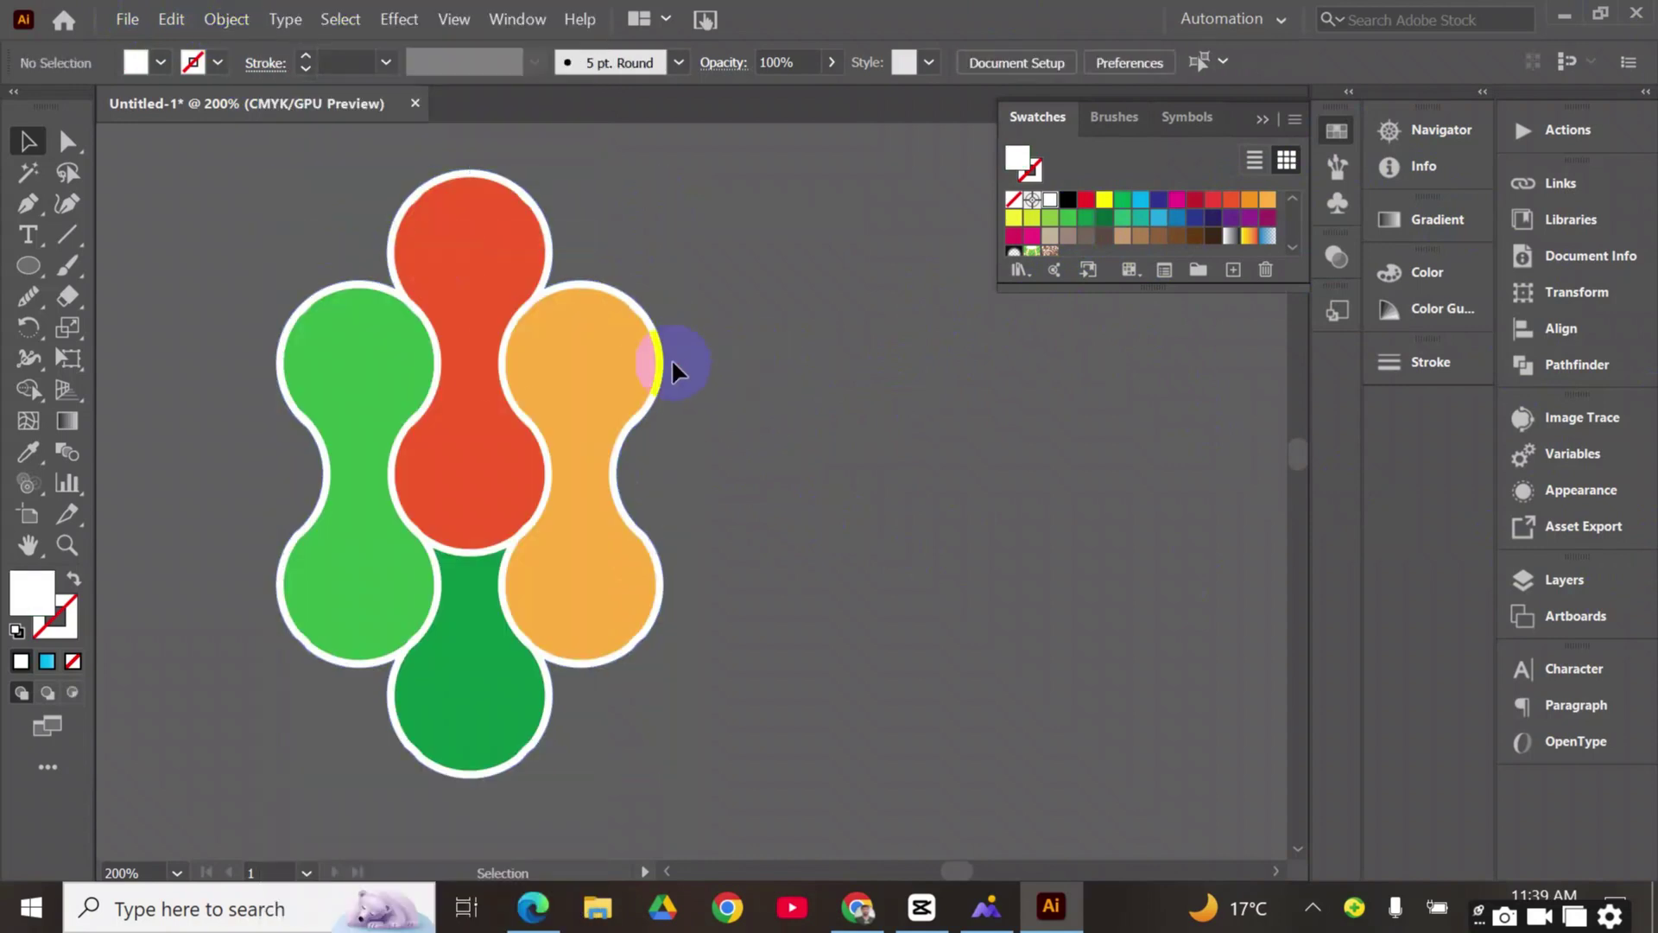
pyautogui.hotkey('ctrl', 'a')
pyautogui.rightClick(502, 474)
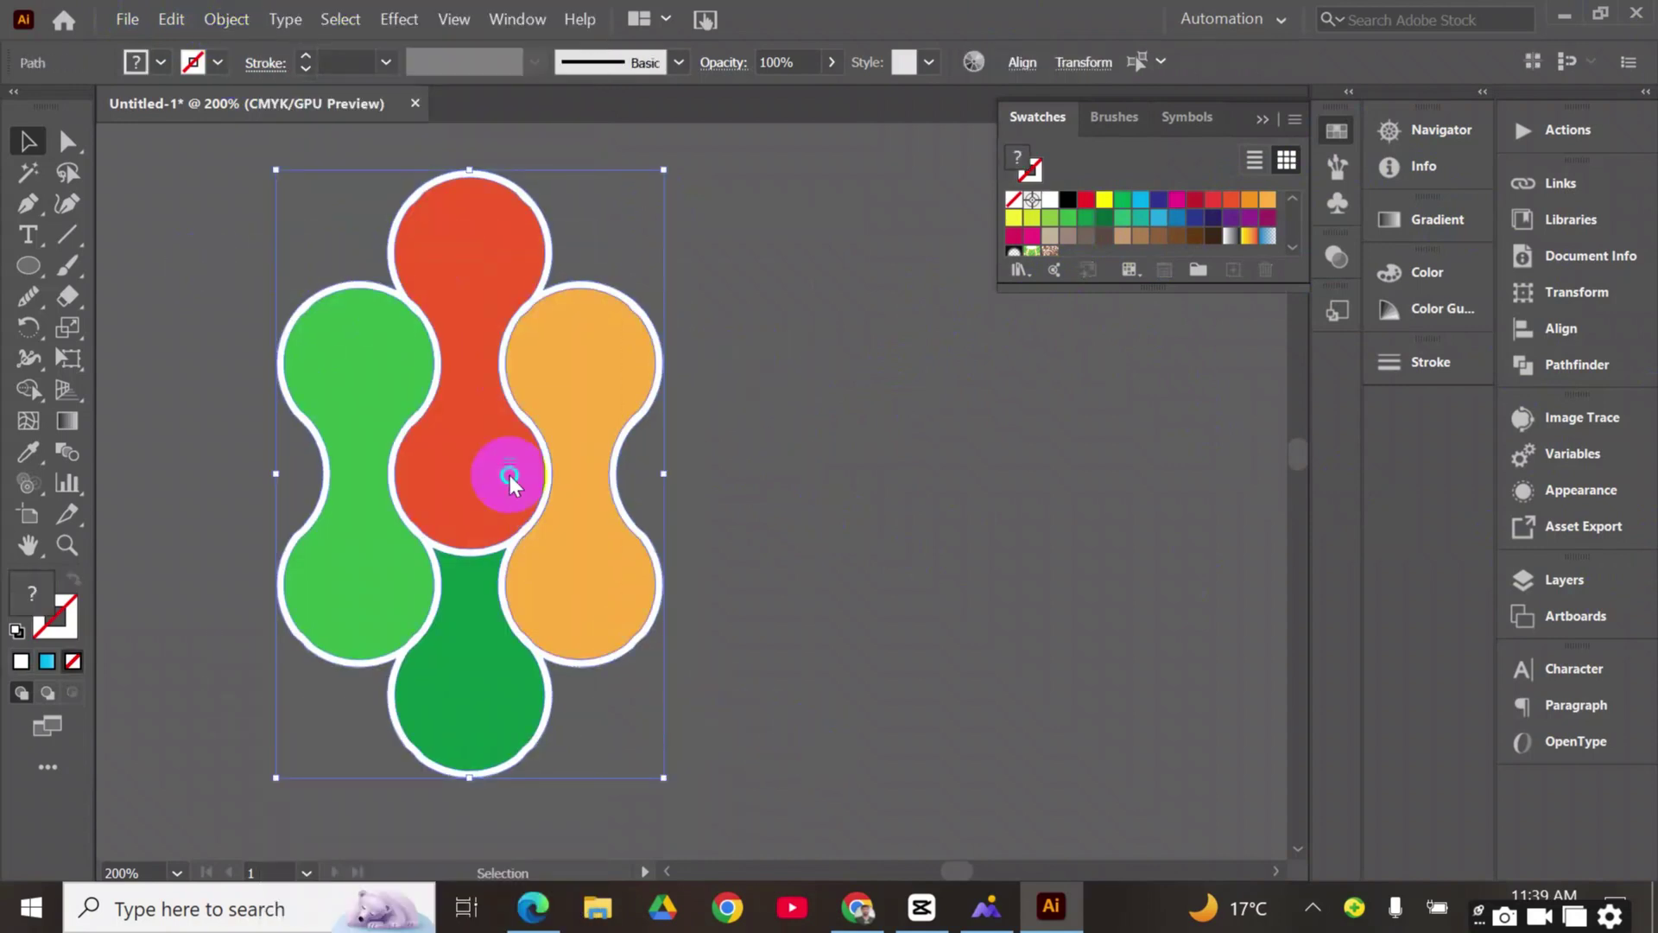
pyautogui.click(601, 543)
pyautogui.click(780, 506)
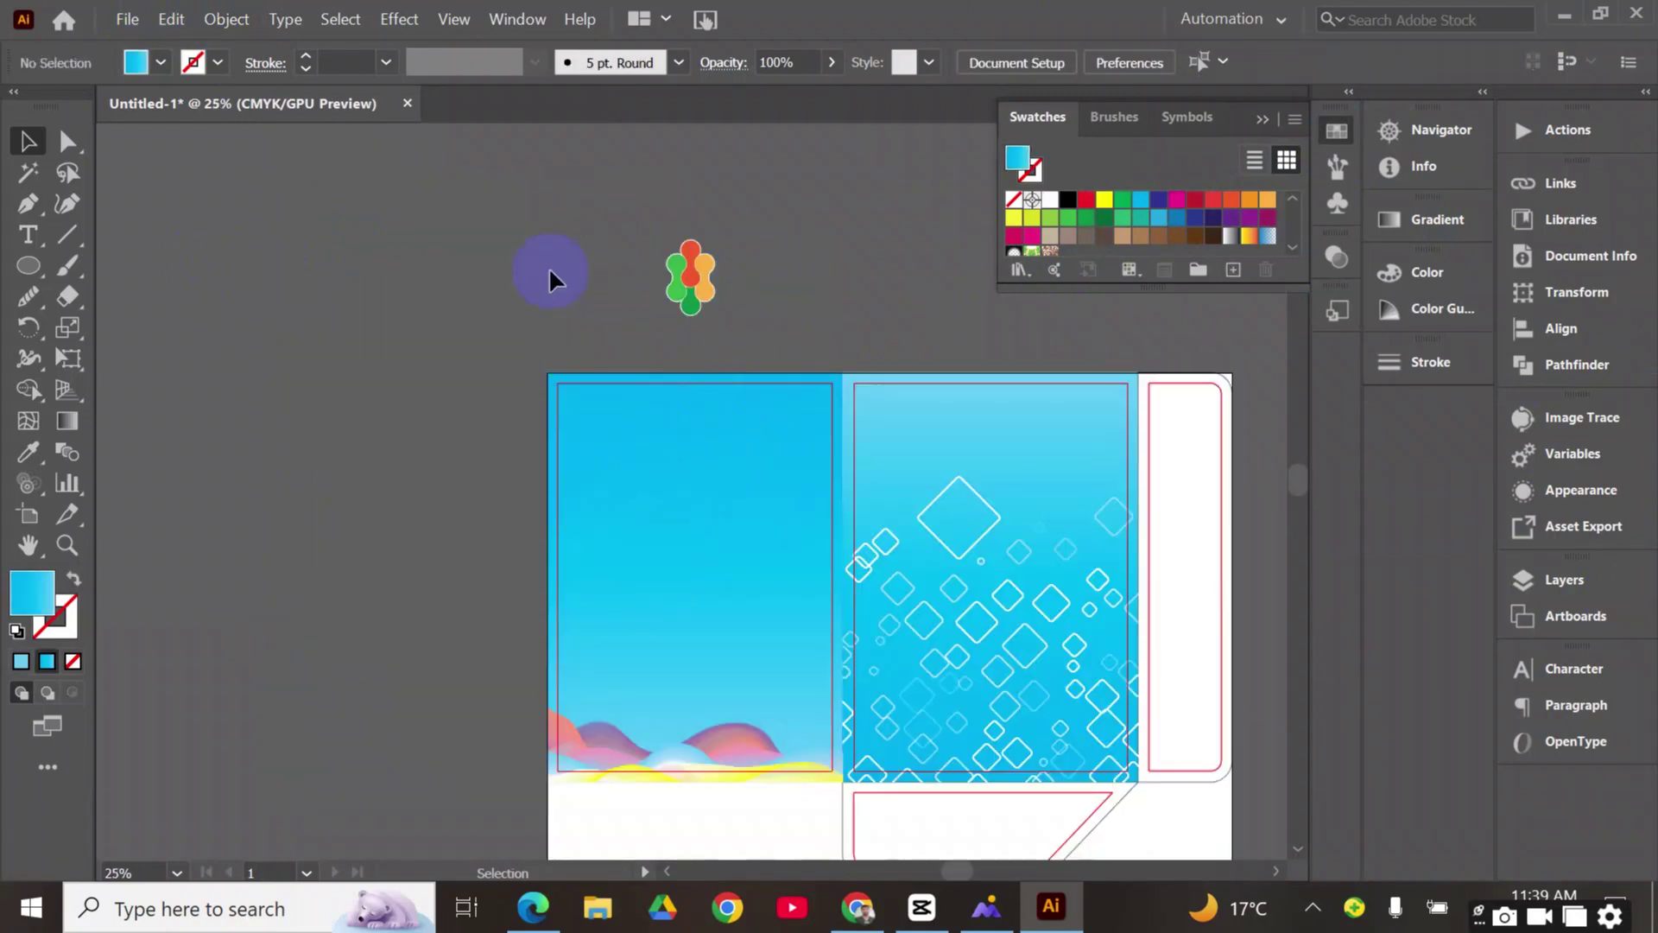
# Show the rulers and place a vertical guide through the centre of the folder's left gradient panel
pyautogui.hotkey('ctrl', 'r')
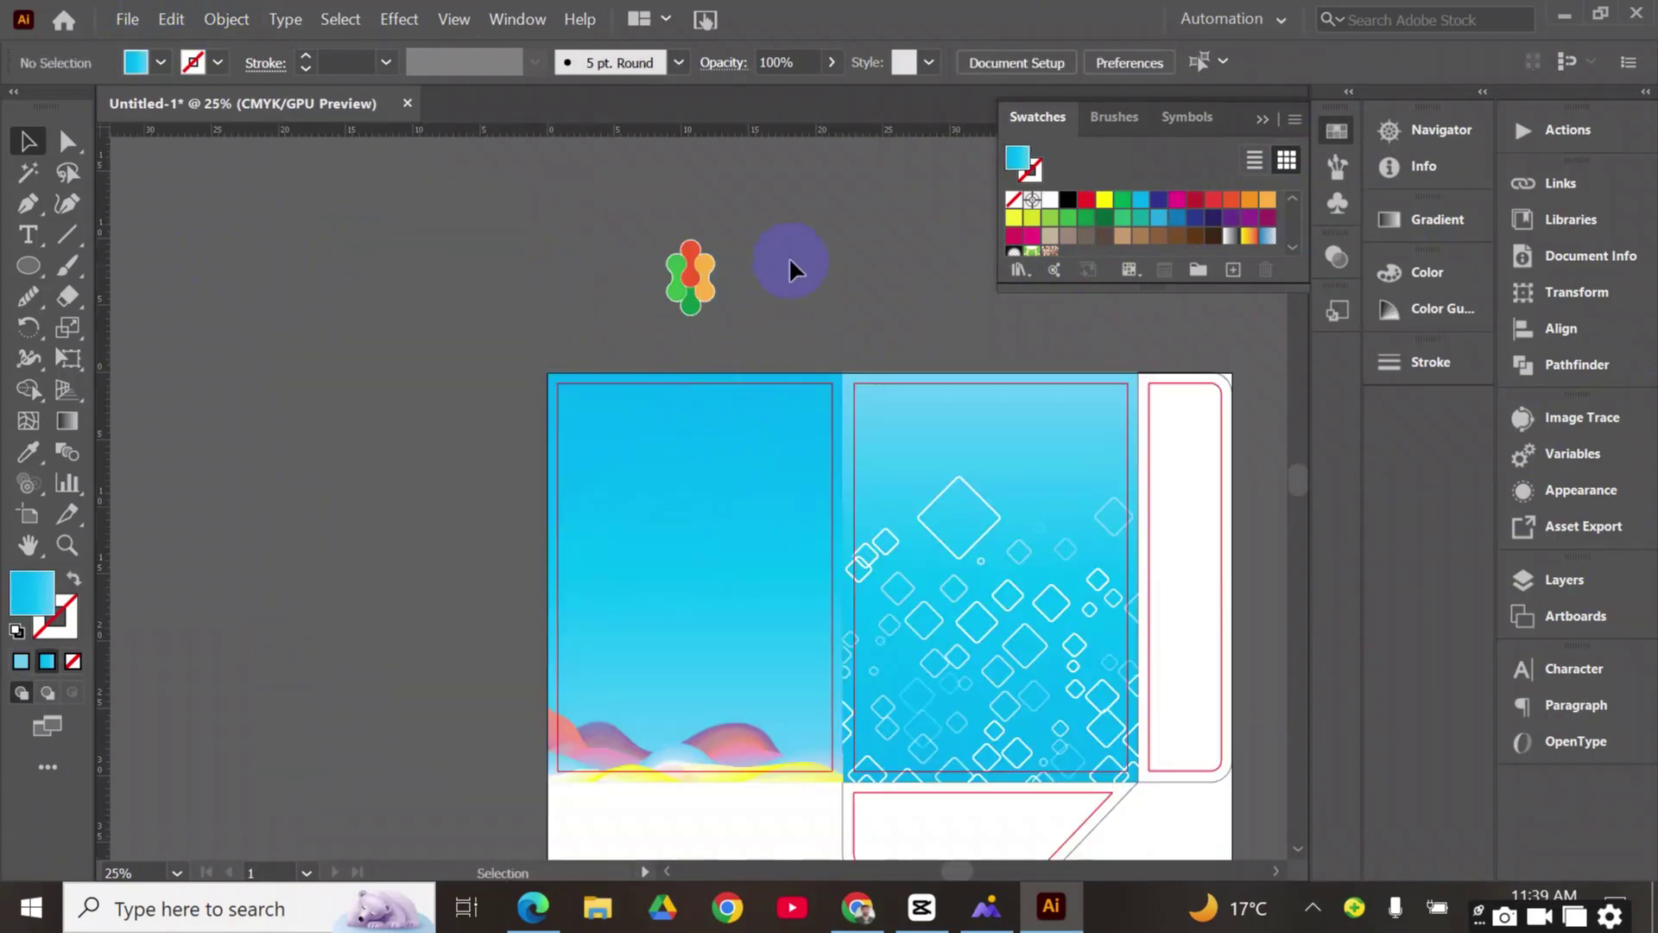
pyautogui.click(703, 462)
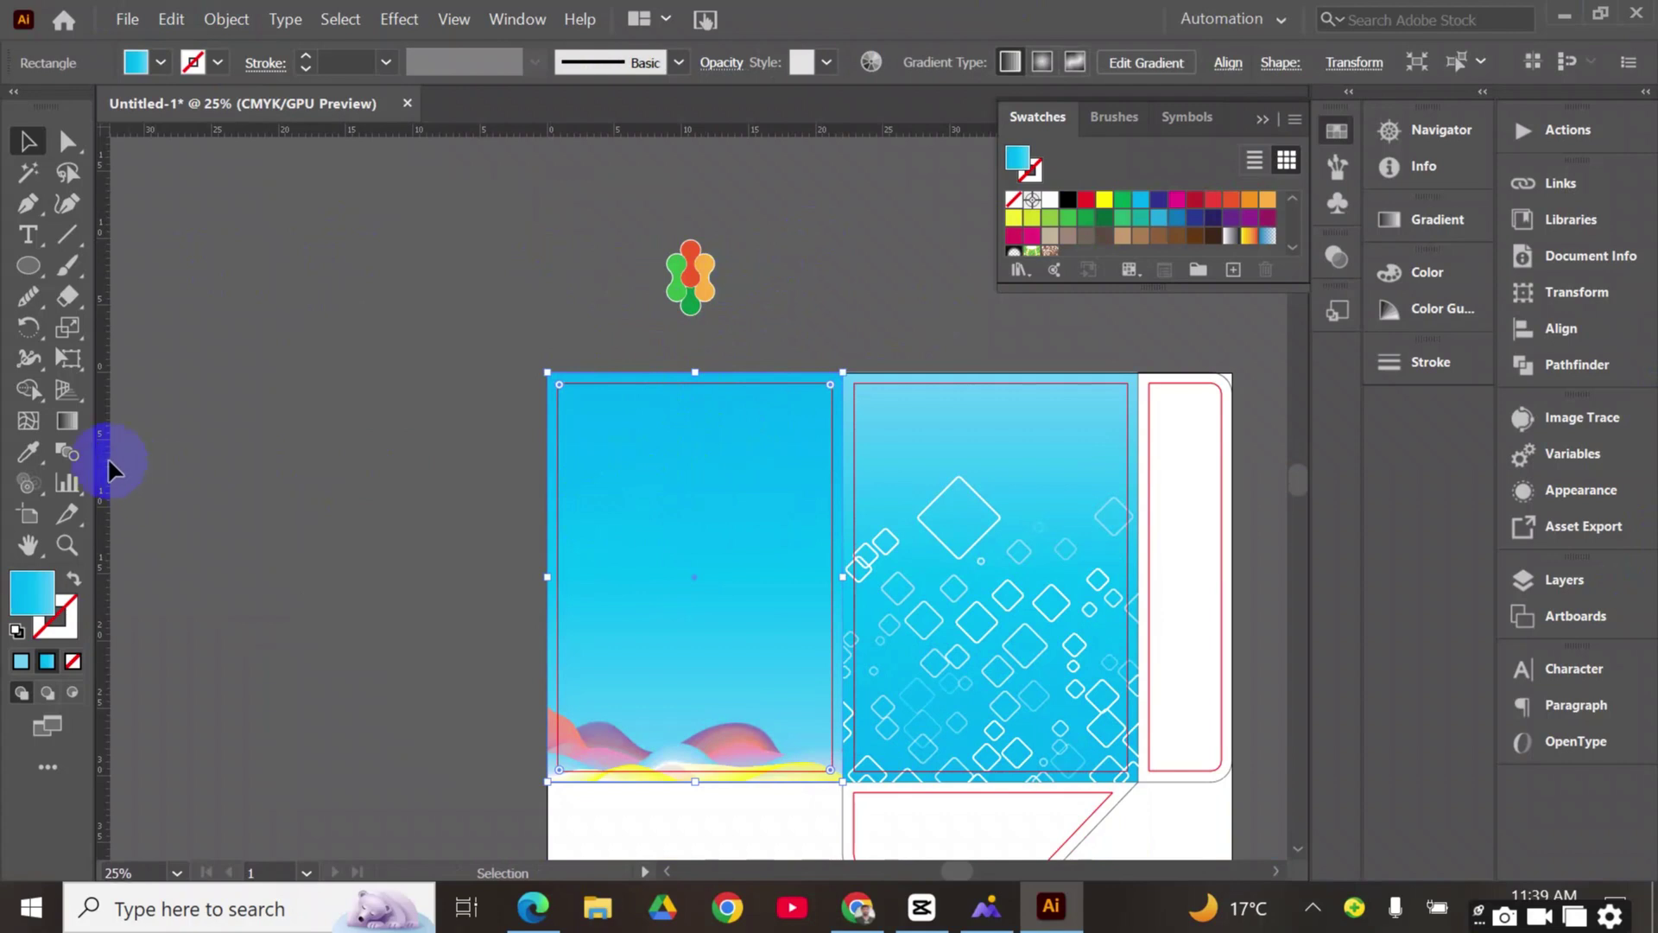
pyautogui.moveTo(107, 466); pyautogui.dragTo(698, 568)
pyautogui.click(761, 274)
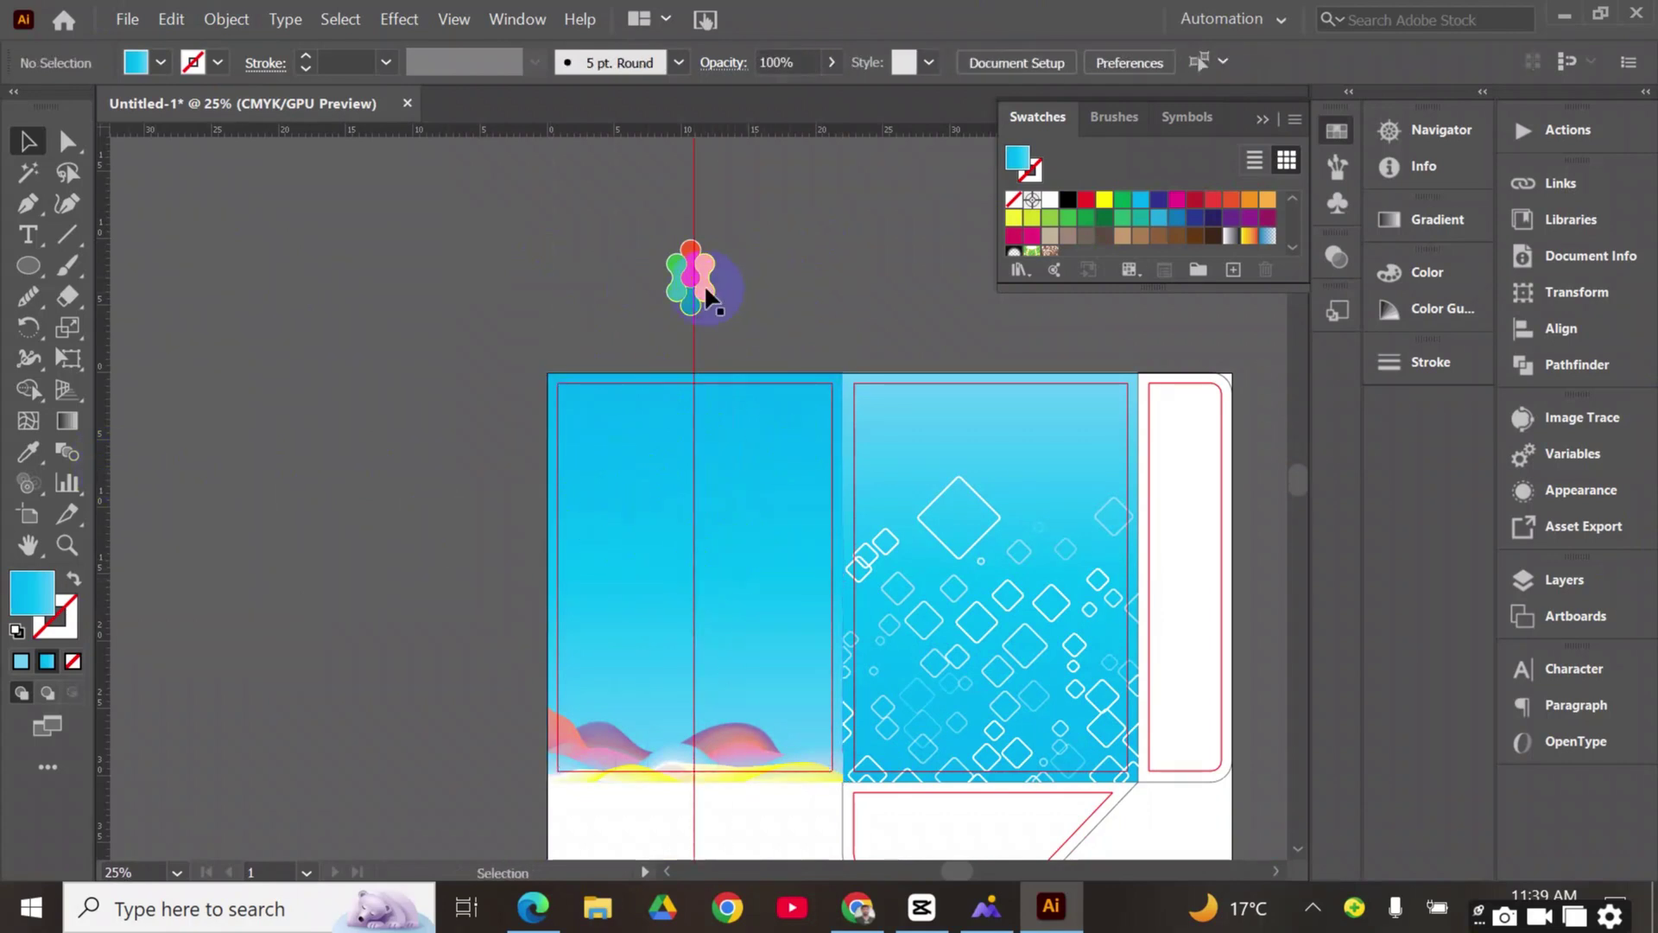
# Move the dumbbell logo onto the upper part of the left gradient panel, centred on the vertical guide
pyautogui.moveTo(705, 289); pyautogui.dragTo(709, 467)
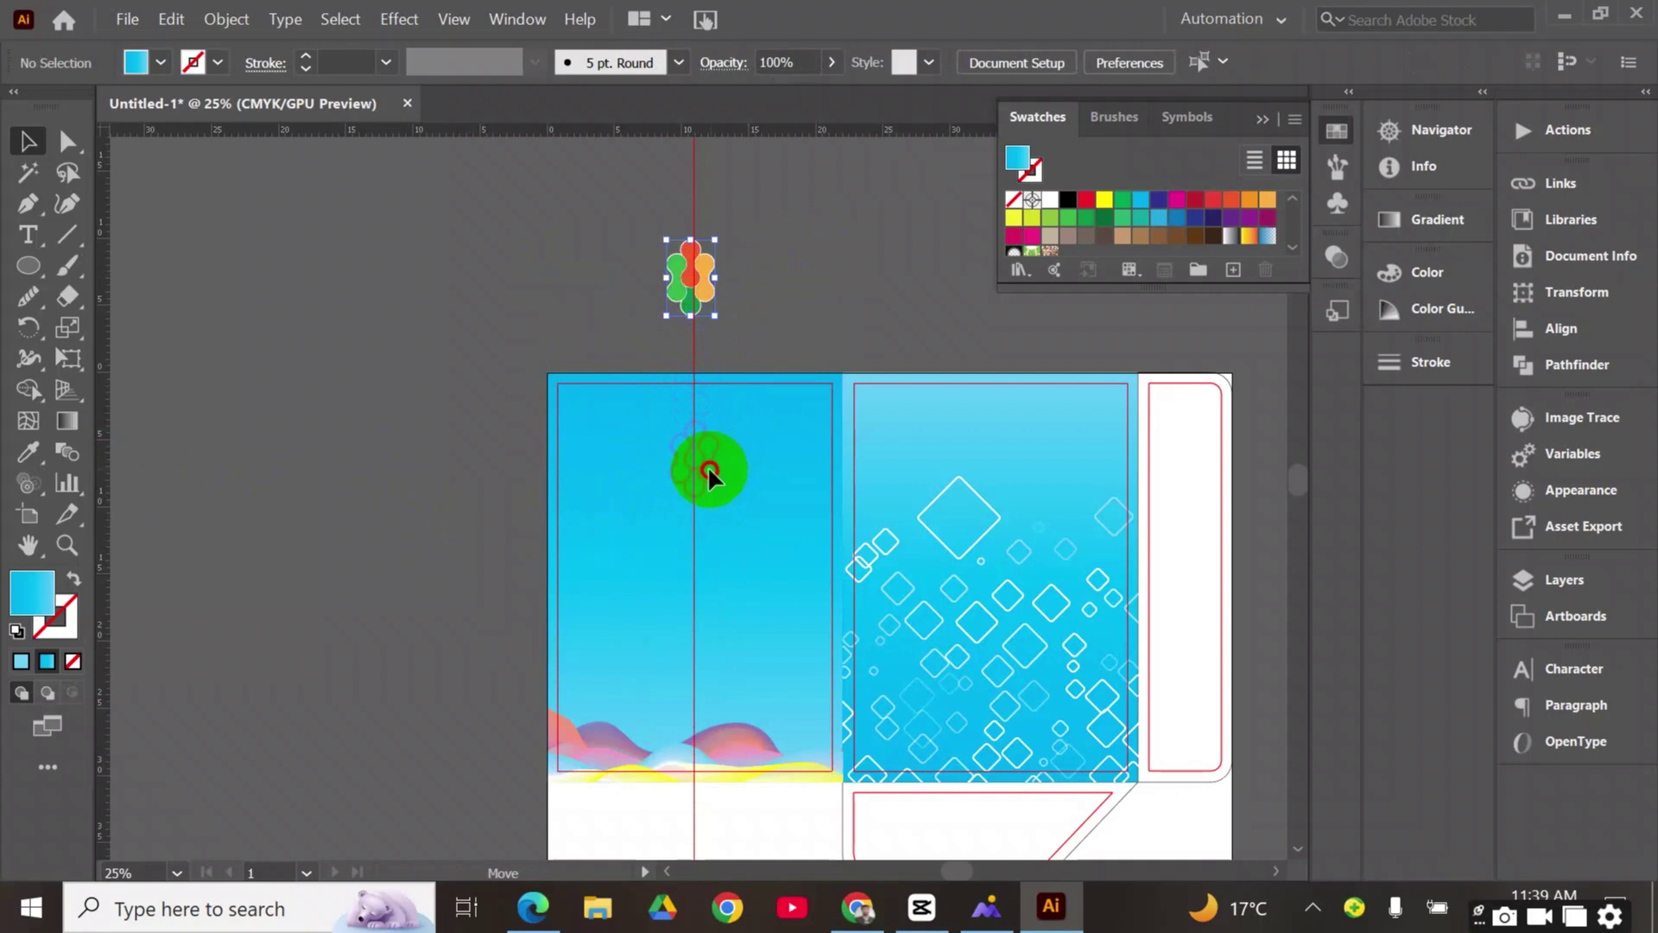
pyautogui.moveTo(709, 469); pyautogui.dragTo(709, 471)
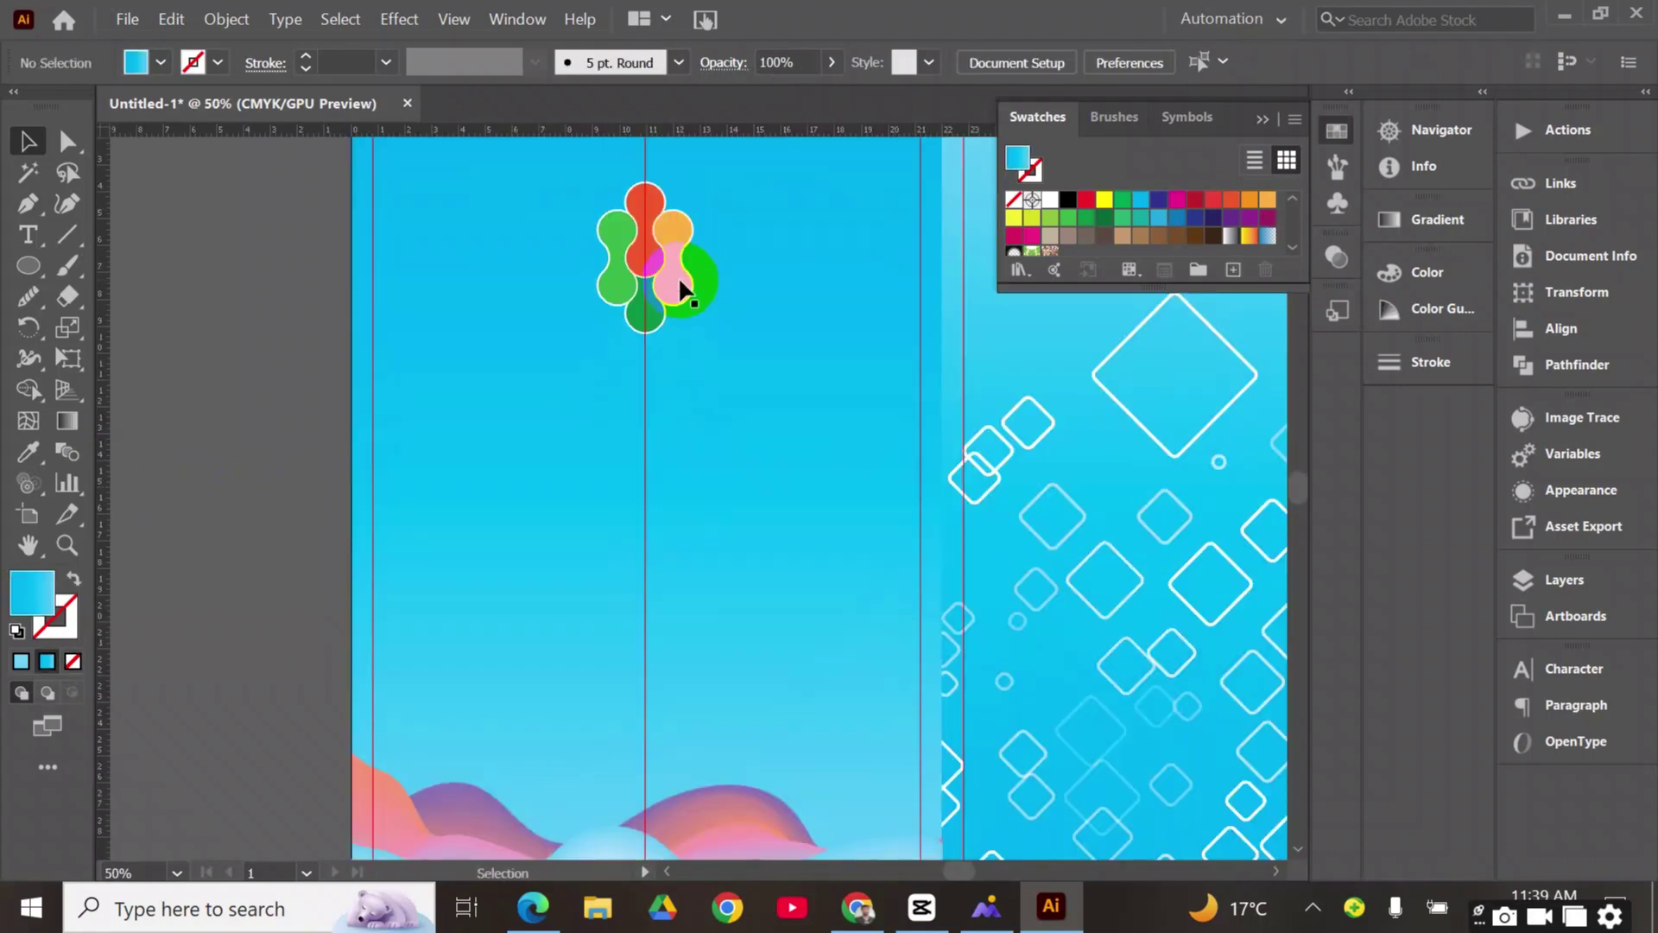
pyautogui.moveTo(680, 281); pyautogui.dragTo(680, 289)
pyautogui.click(272, 295)
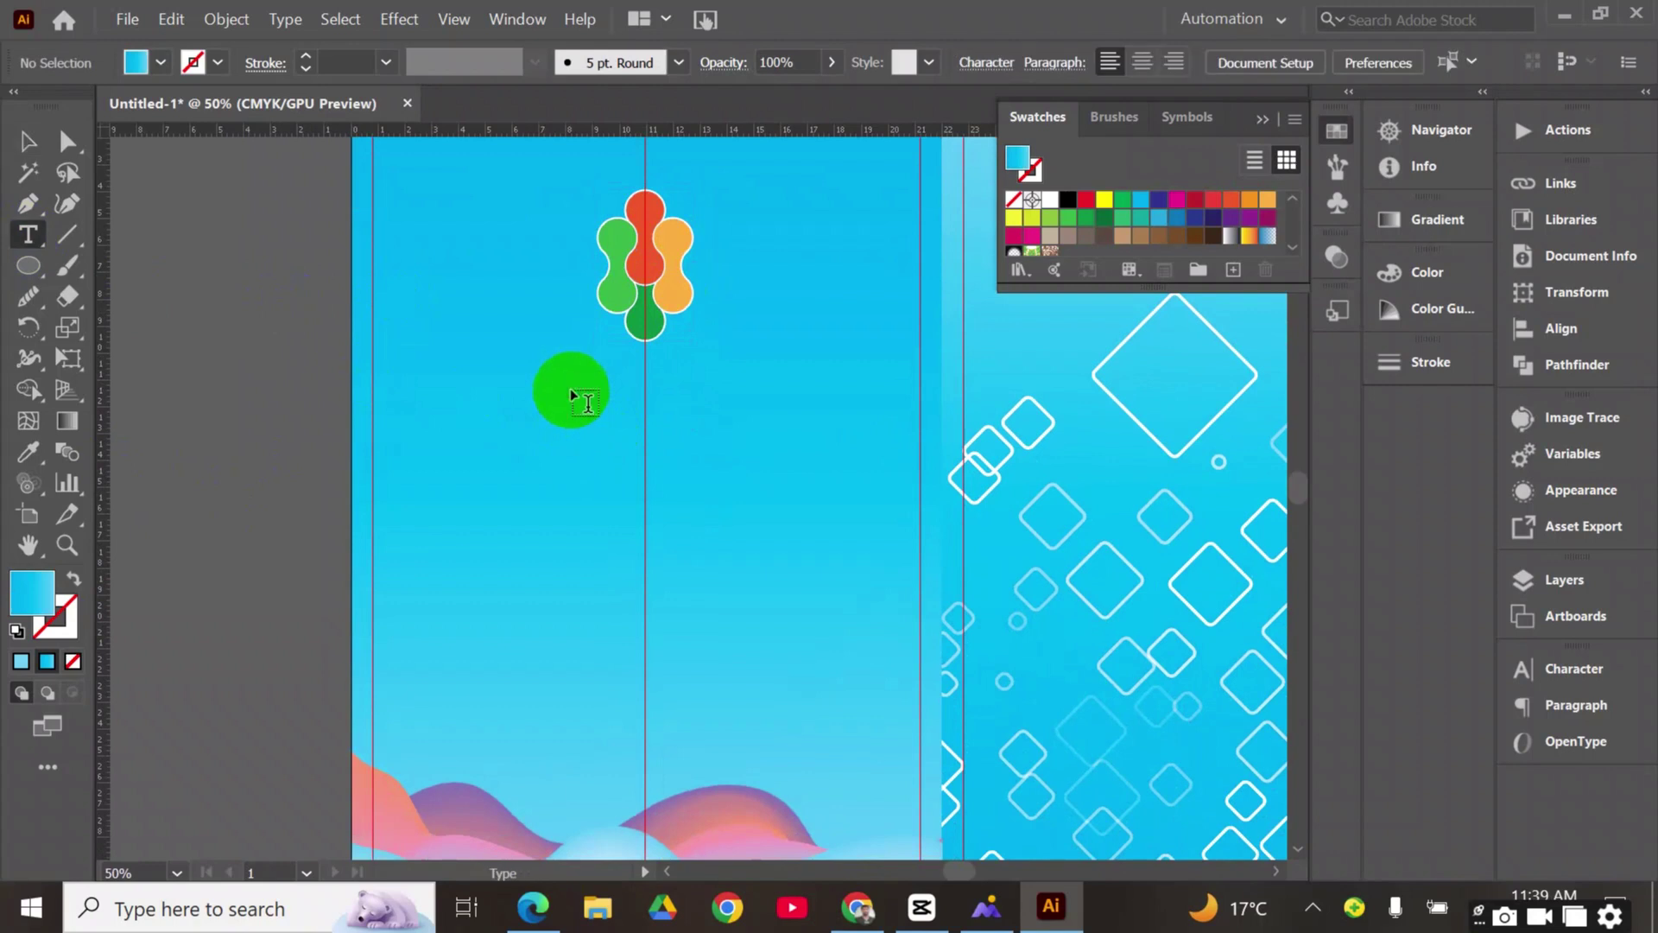
# Add the text "Logo Here" at 50 pt below the dumbbell logo
pyautogui.click(570, 391)
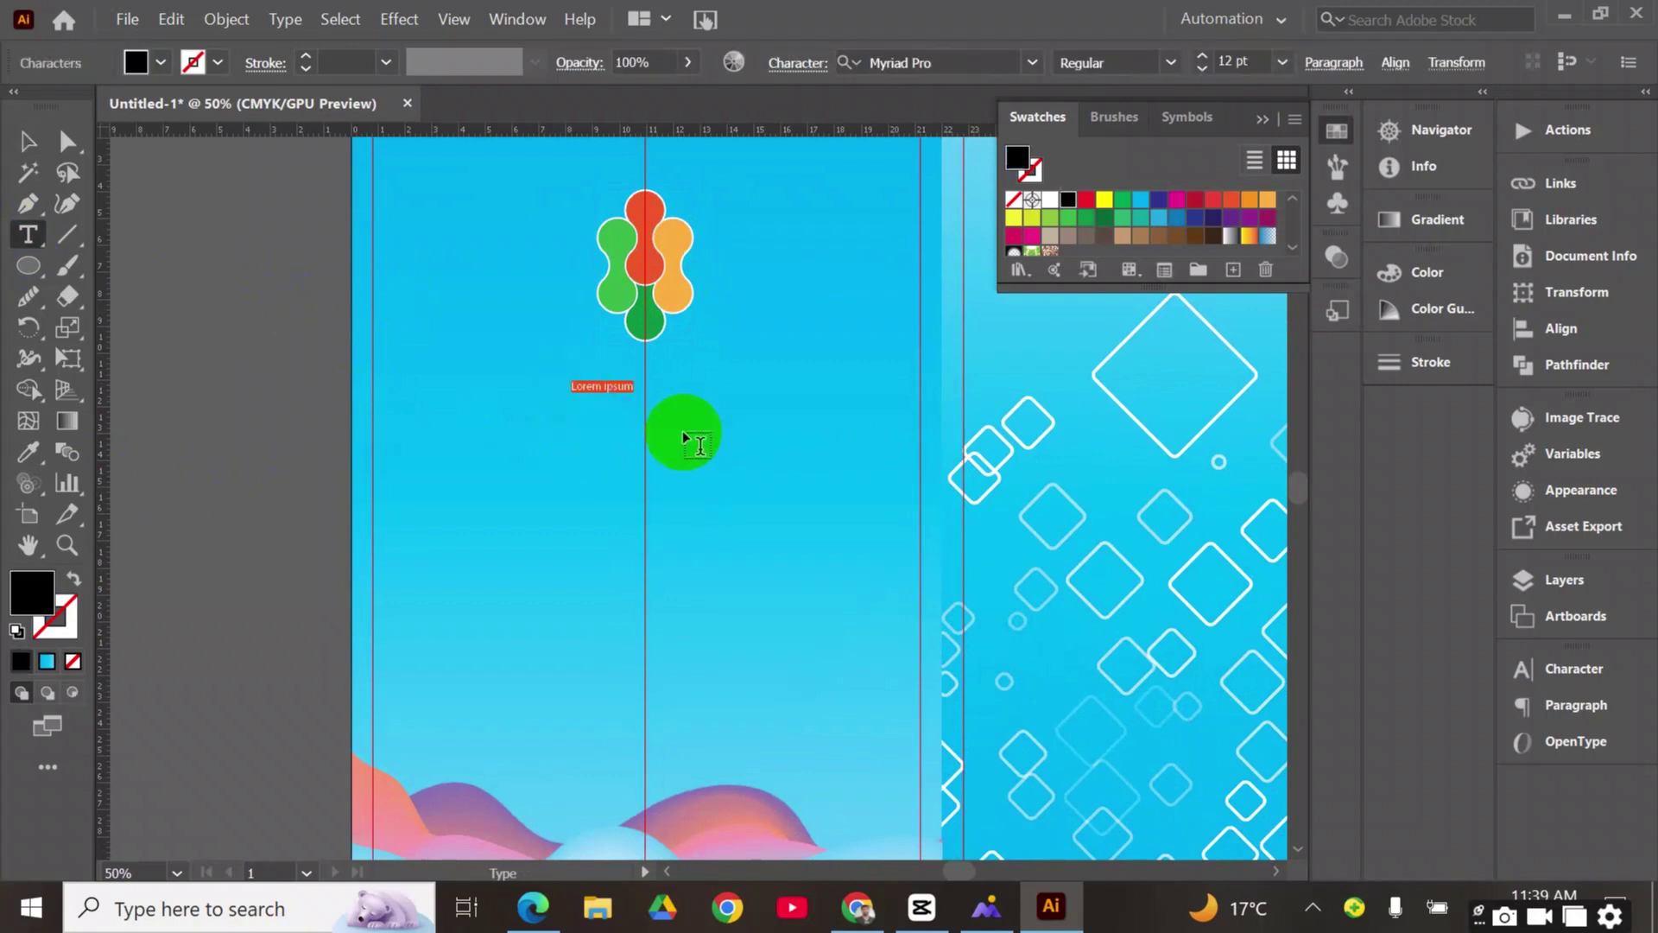
pyautogui.click(1243, 61)
pyautogui.write('50')
pyautogui.press('Return')
pyautogui.click(899, 240)
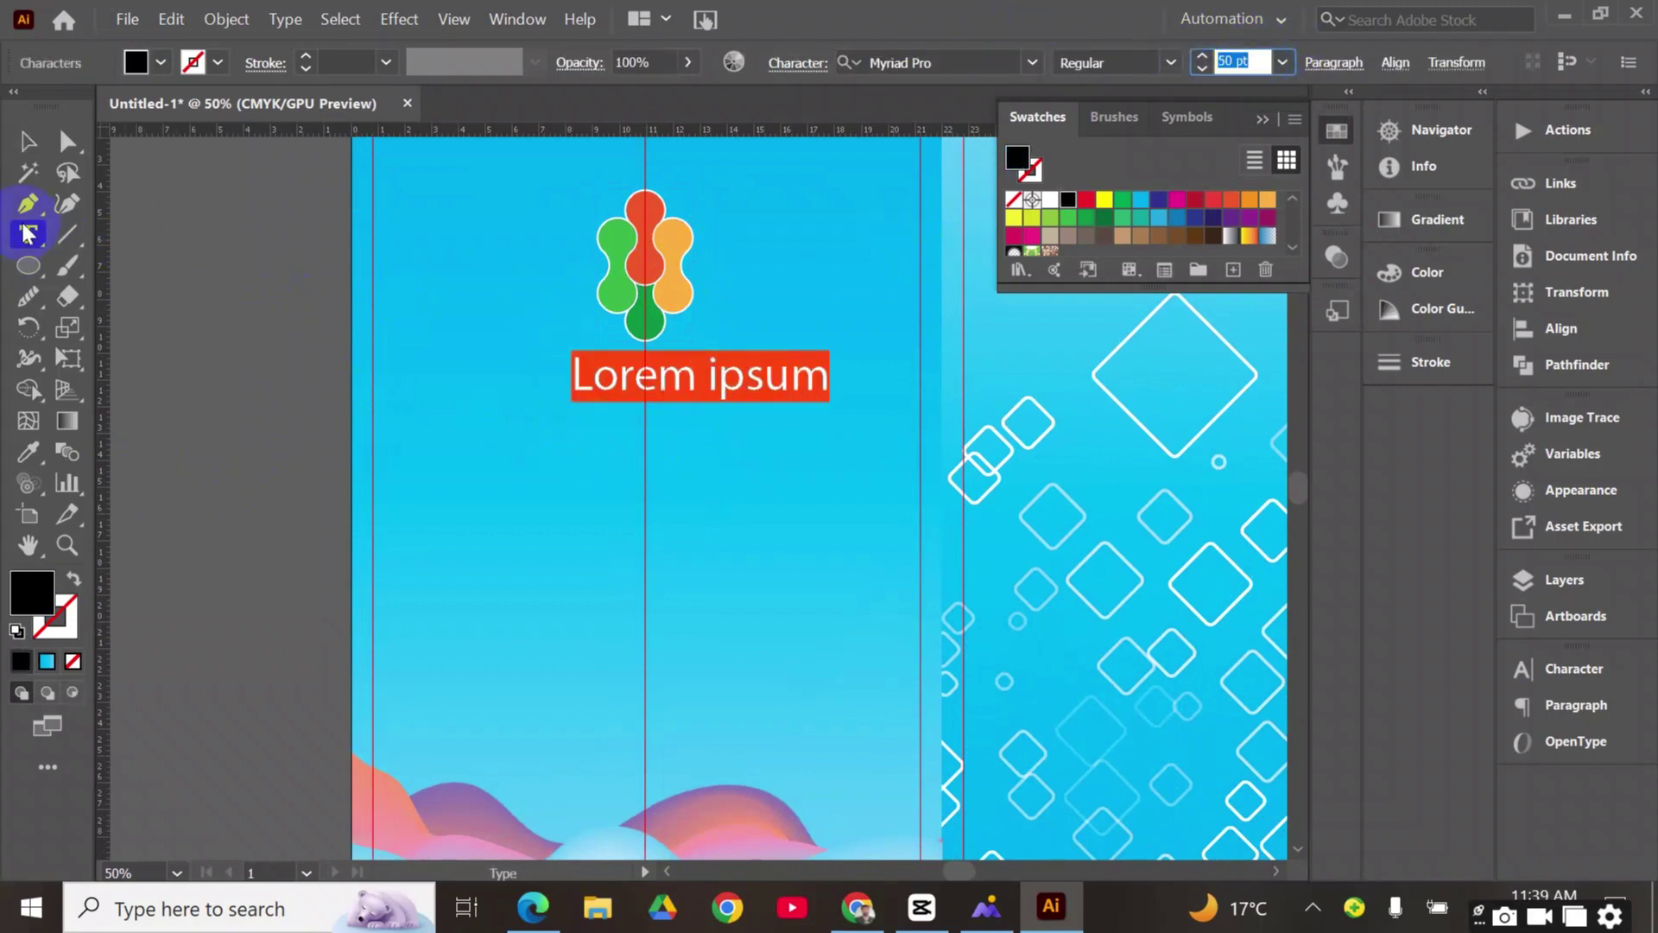
pyautogui.click(599, 397)
pyautogui.tripleClick(595, 380)
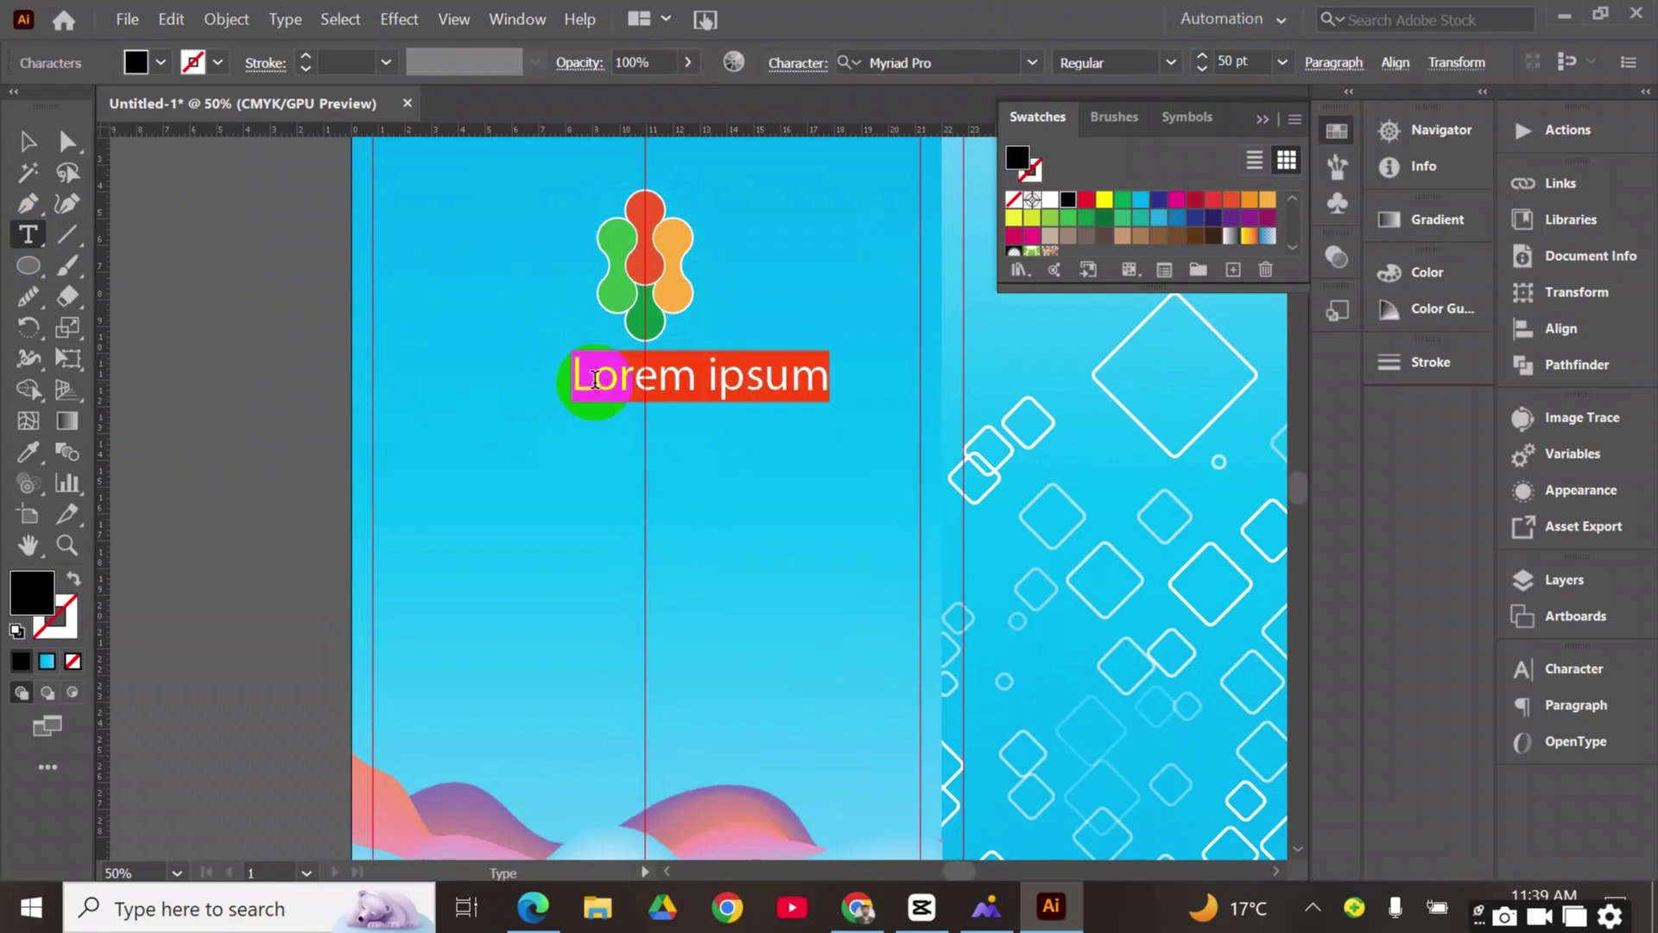
pyautogui.write('Logo Here')
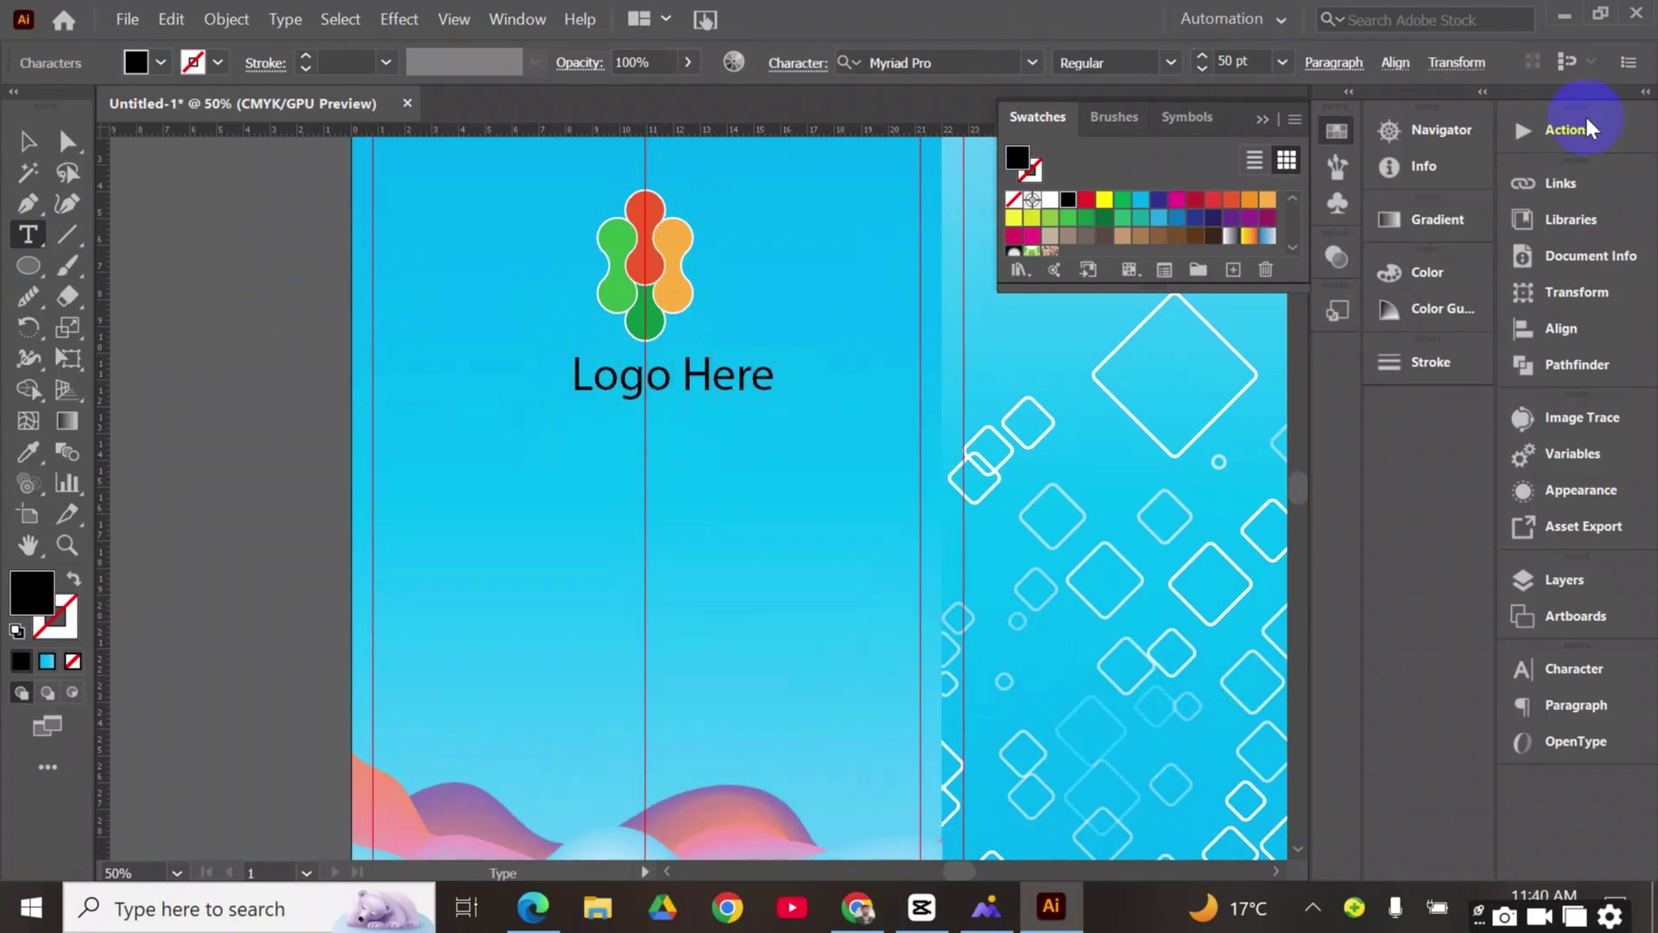
# Set the font of the "Logo Here" text to Arial Bold
pyautogui.click(29, 141)
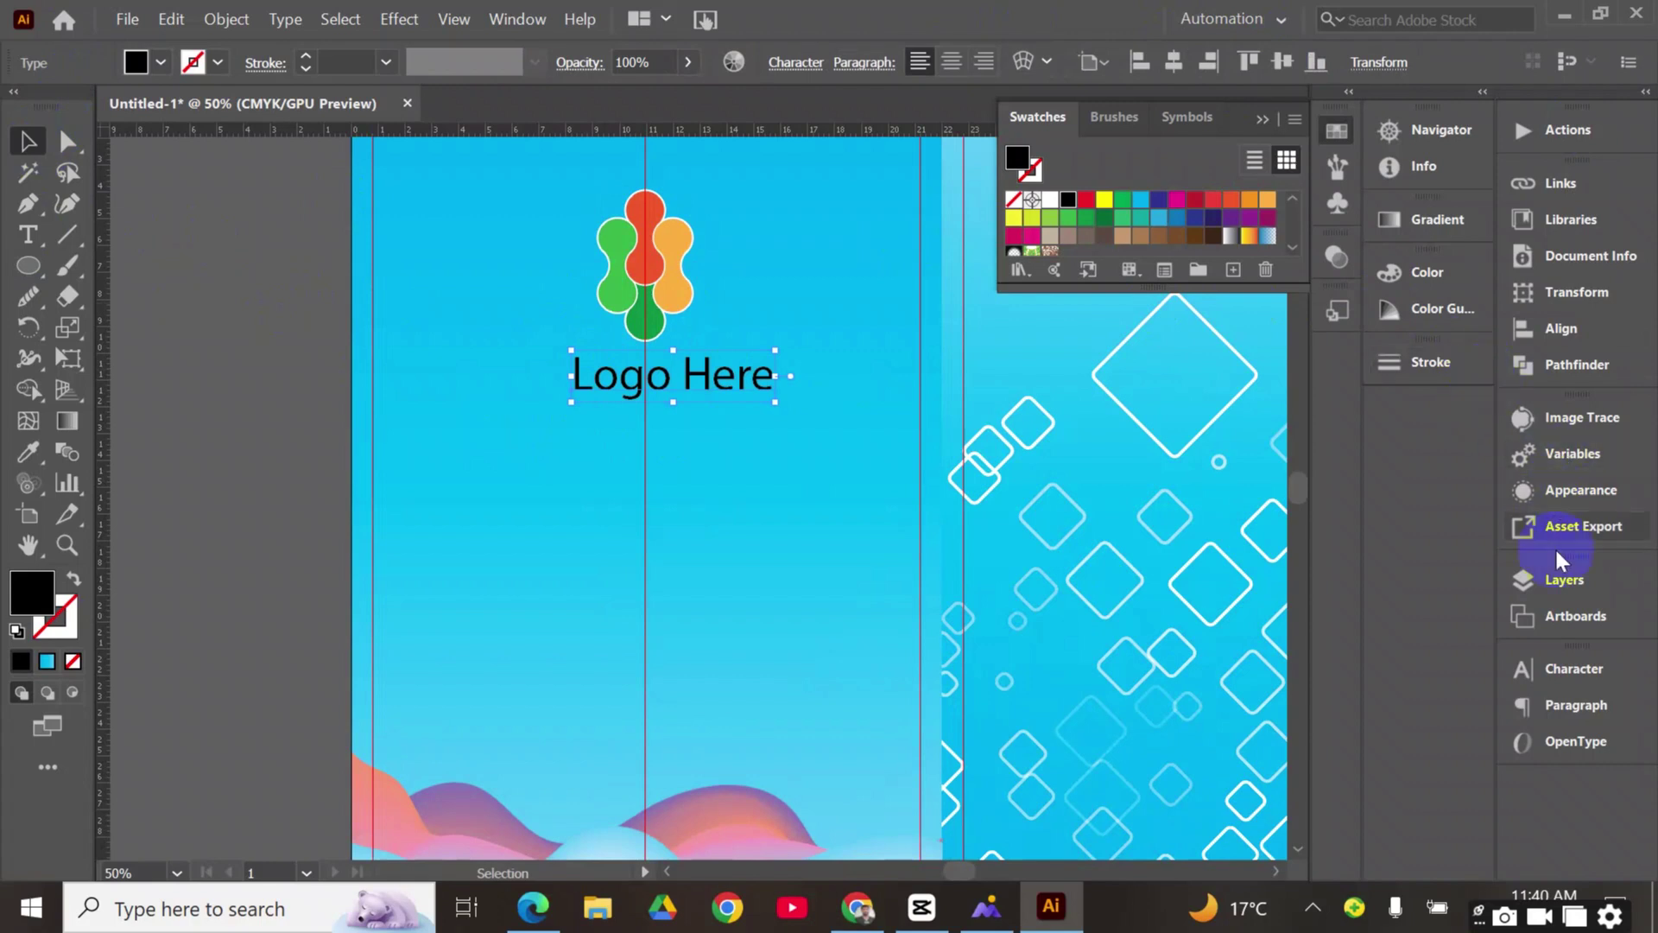
pyautogui.click(1563, 665)
pyautogui.click(1314, 498)
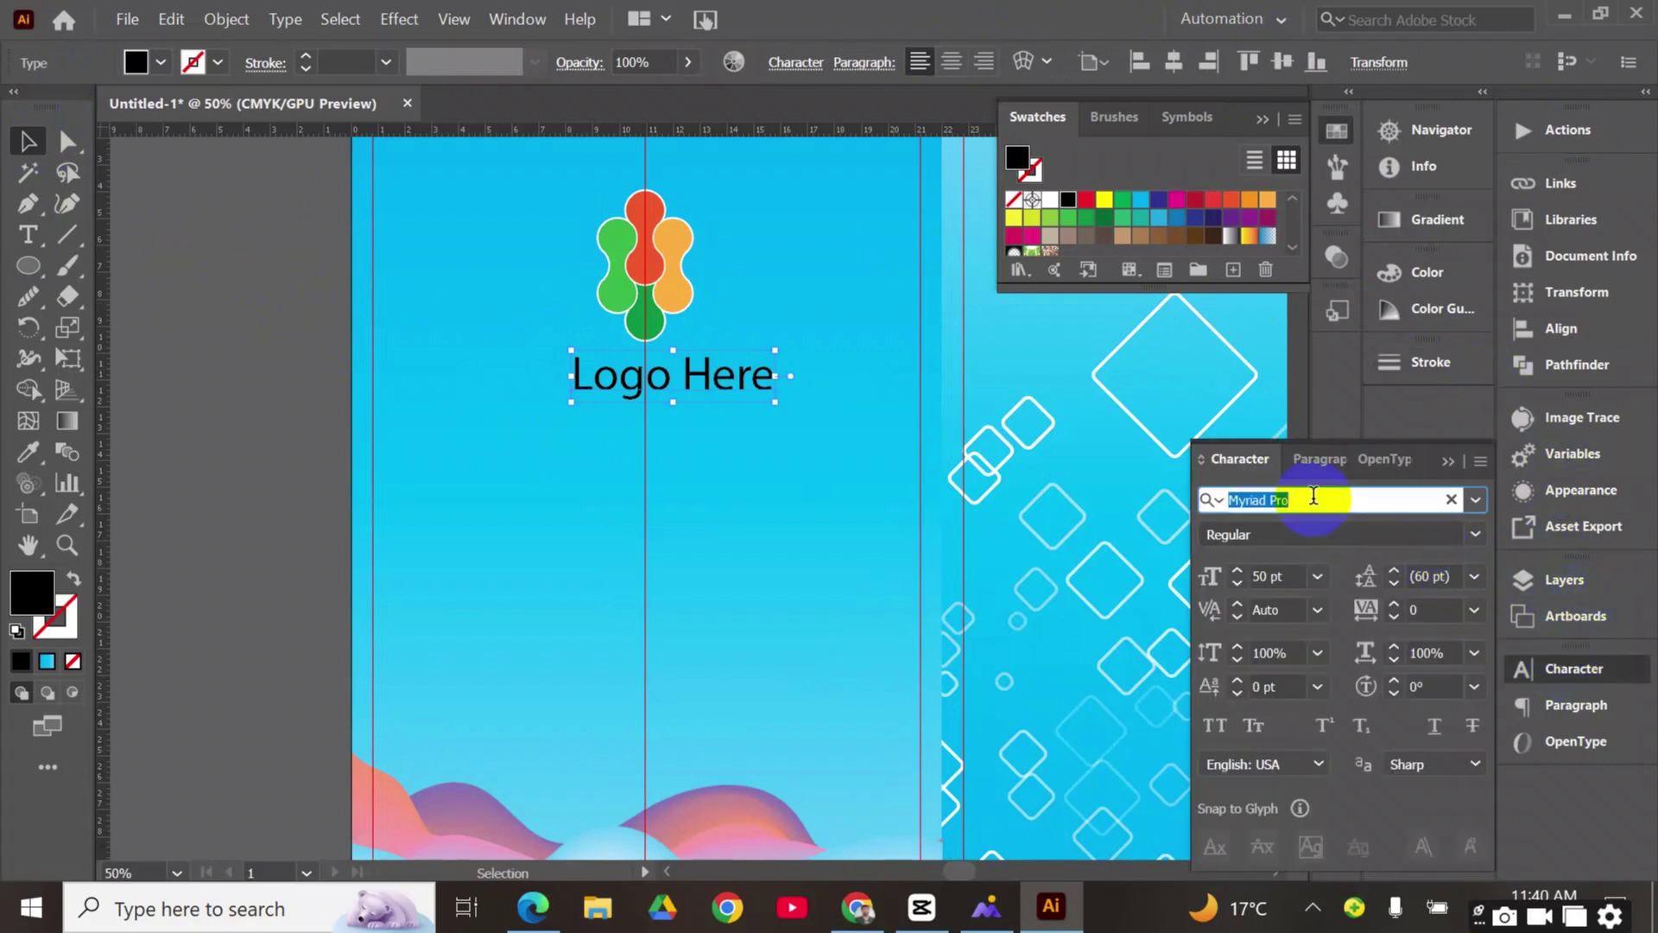
pyautogui.write('ari')
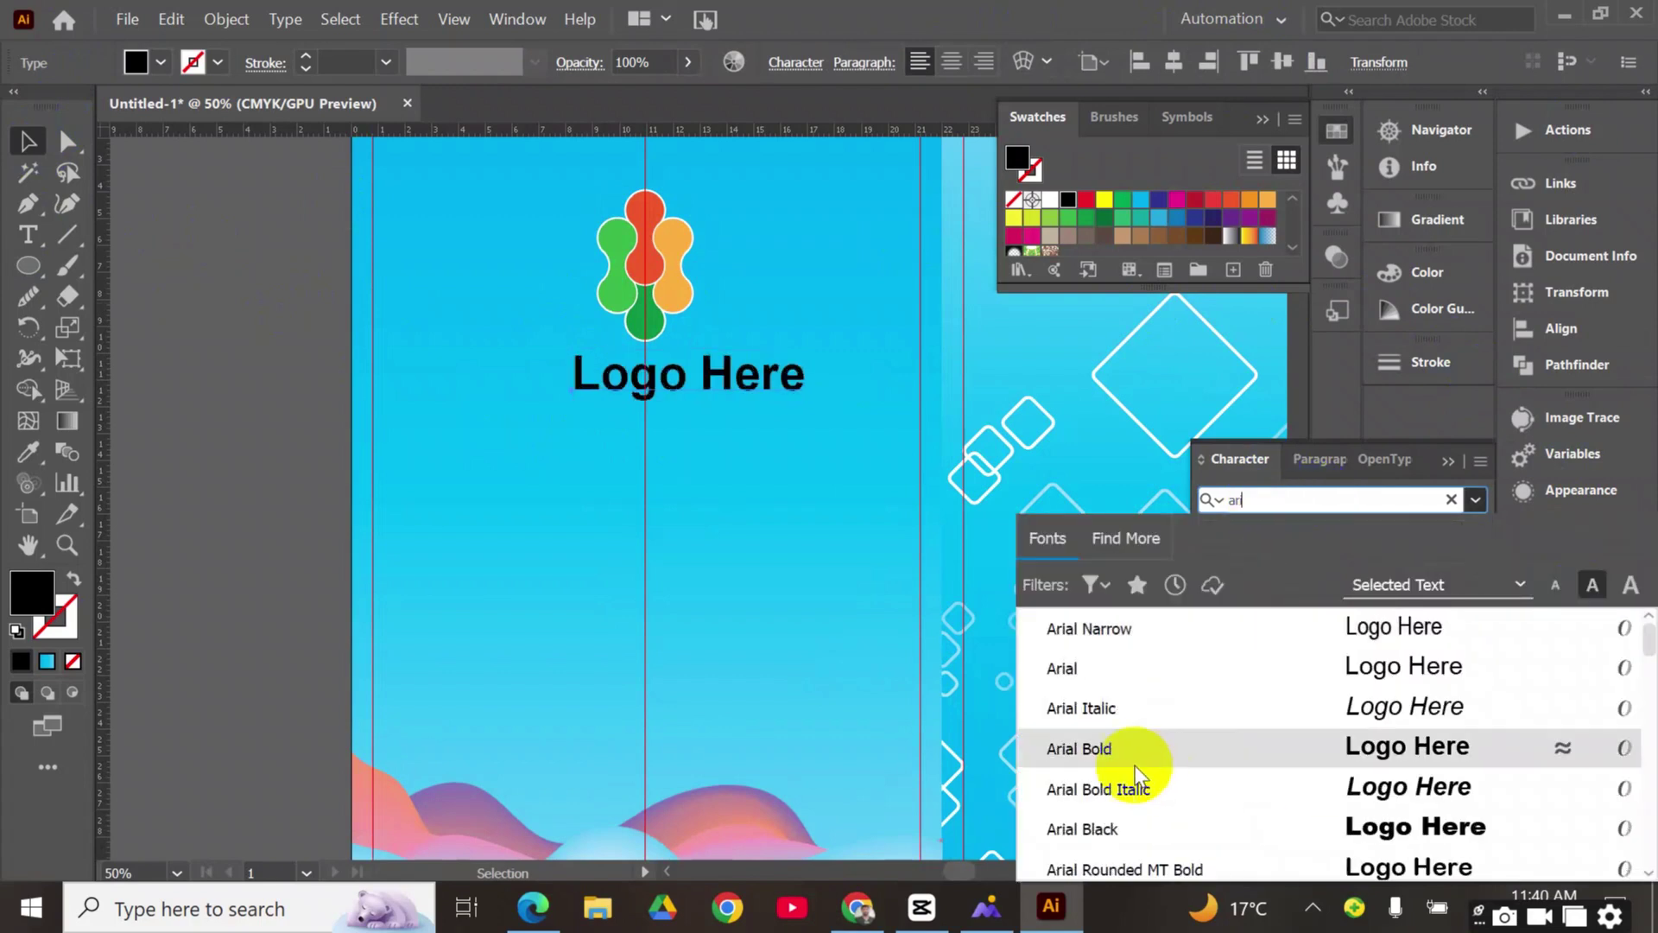
pyautogui.click(1100, 748)
# Scale the "Logo Here" text to about 40 pt, centre it on the vertical guide and fill it yellow
pyautogui.click(774, 376)
pyautogui.moveTo(774, 377)
pyautogui.mouseDown()
pyautogui.moveTo(728, 380)
pyautogui.moveTo(770, 371)
pyautogui.moveTo(752, 378)
pyautogui.mouseUp()
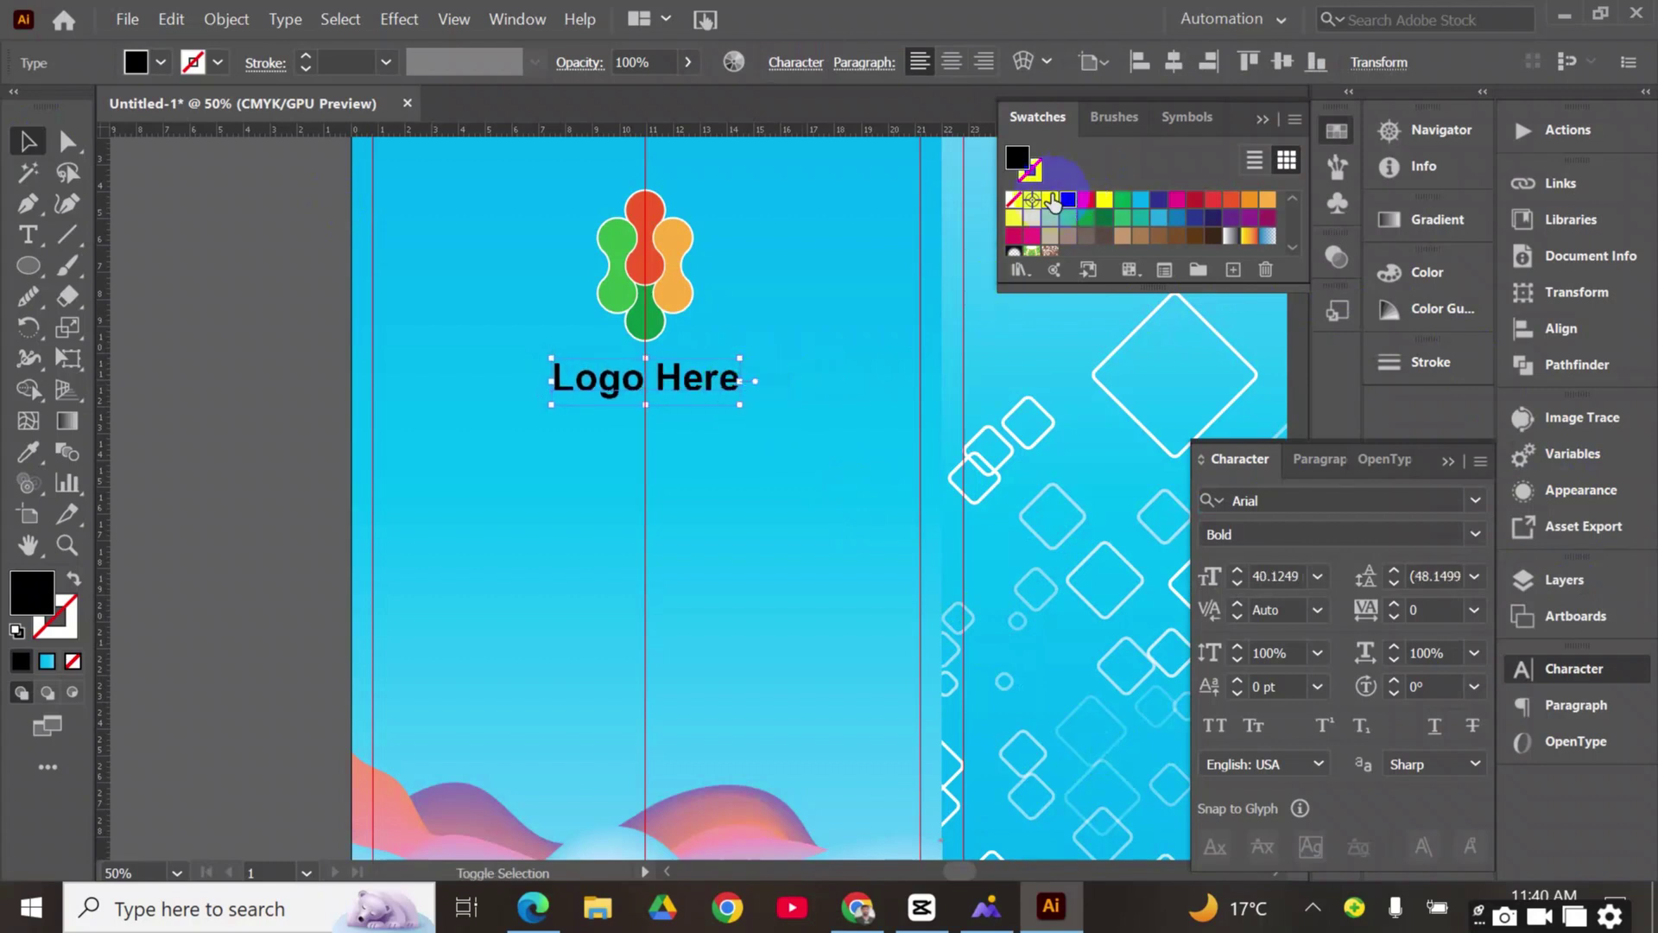
pyautogui.click(1104, 200)
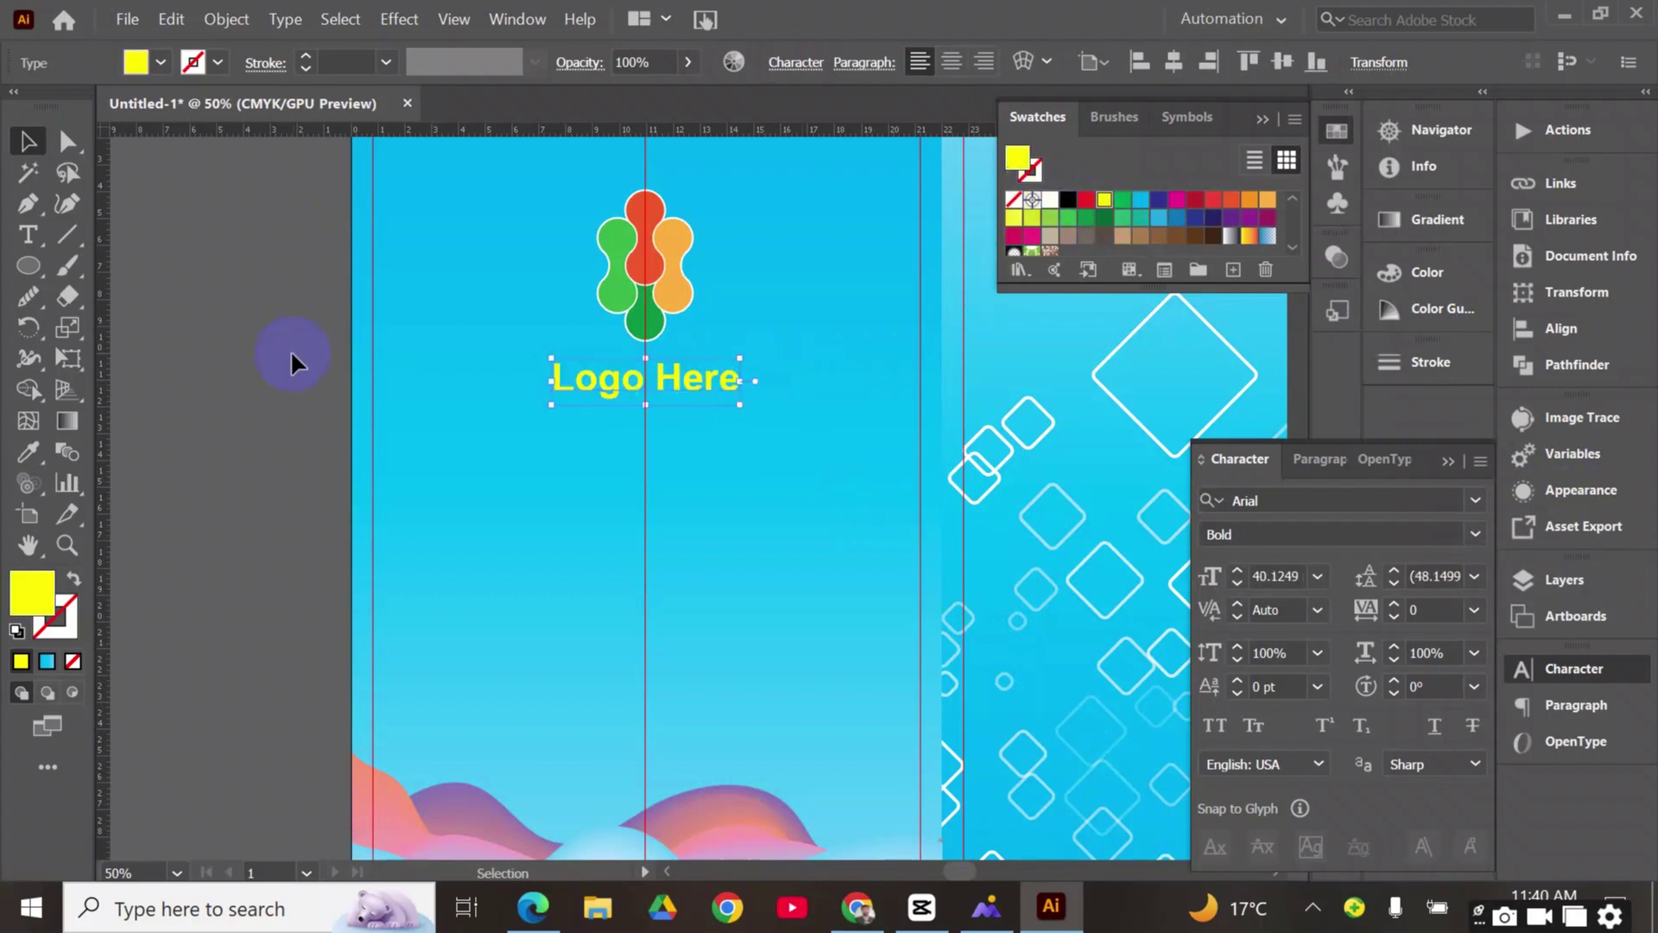
pyautogui.click(213, 355)
# Scale the dumbbell logo down to about two thirds, keeping it centred just above the "Logo Here" text
pyautogui.scroll(2, 570, 359)
pyautogui.click(655, 307)
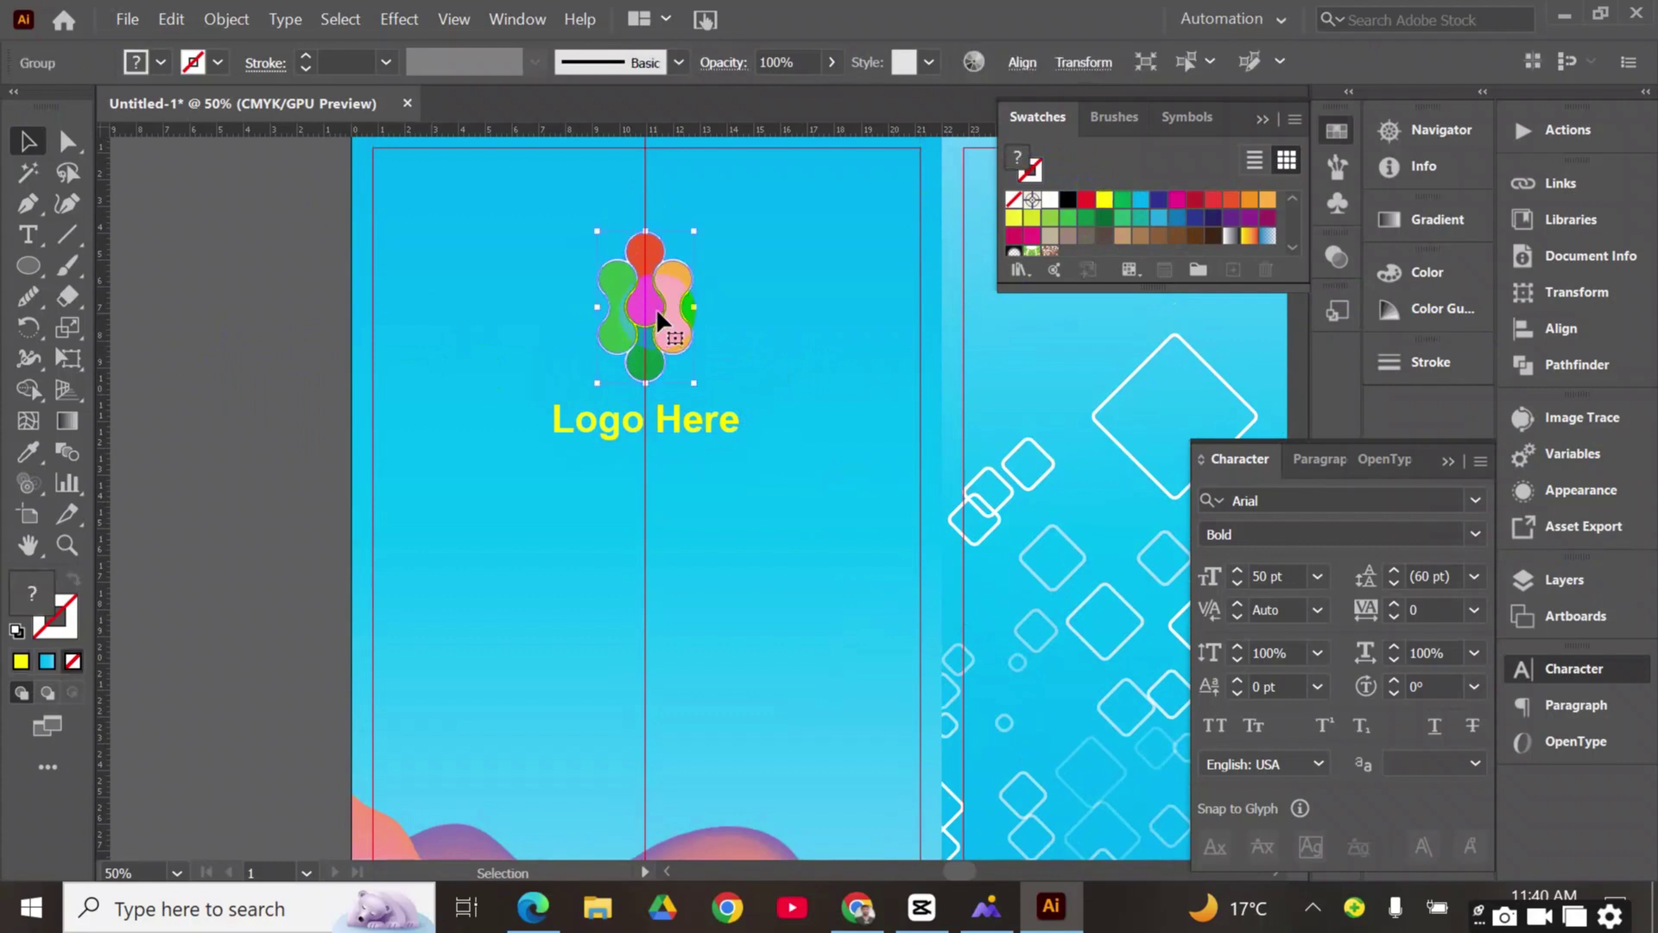
pyautogui.moveTo(649, 230); pyautogui.dragTo(418, 275)
pyautogui.click(289, 304)
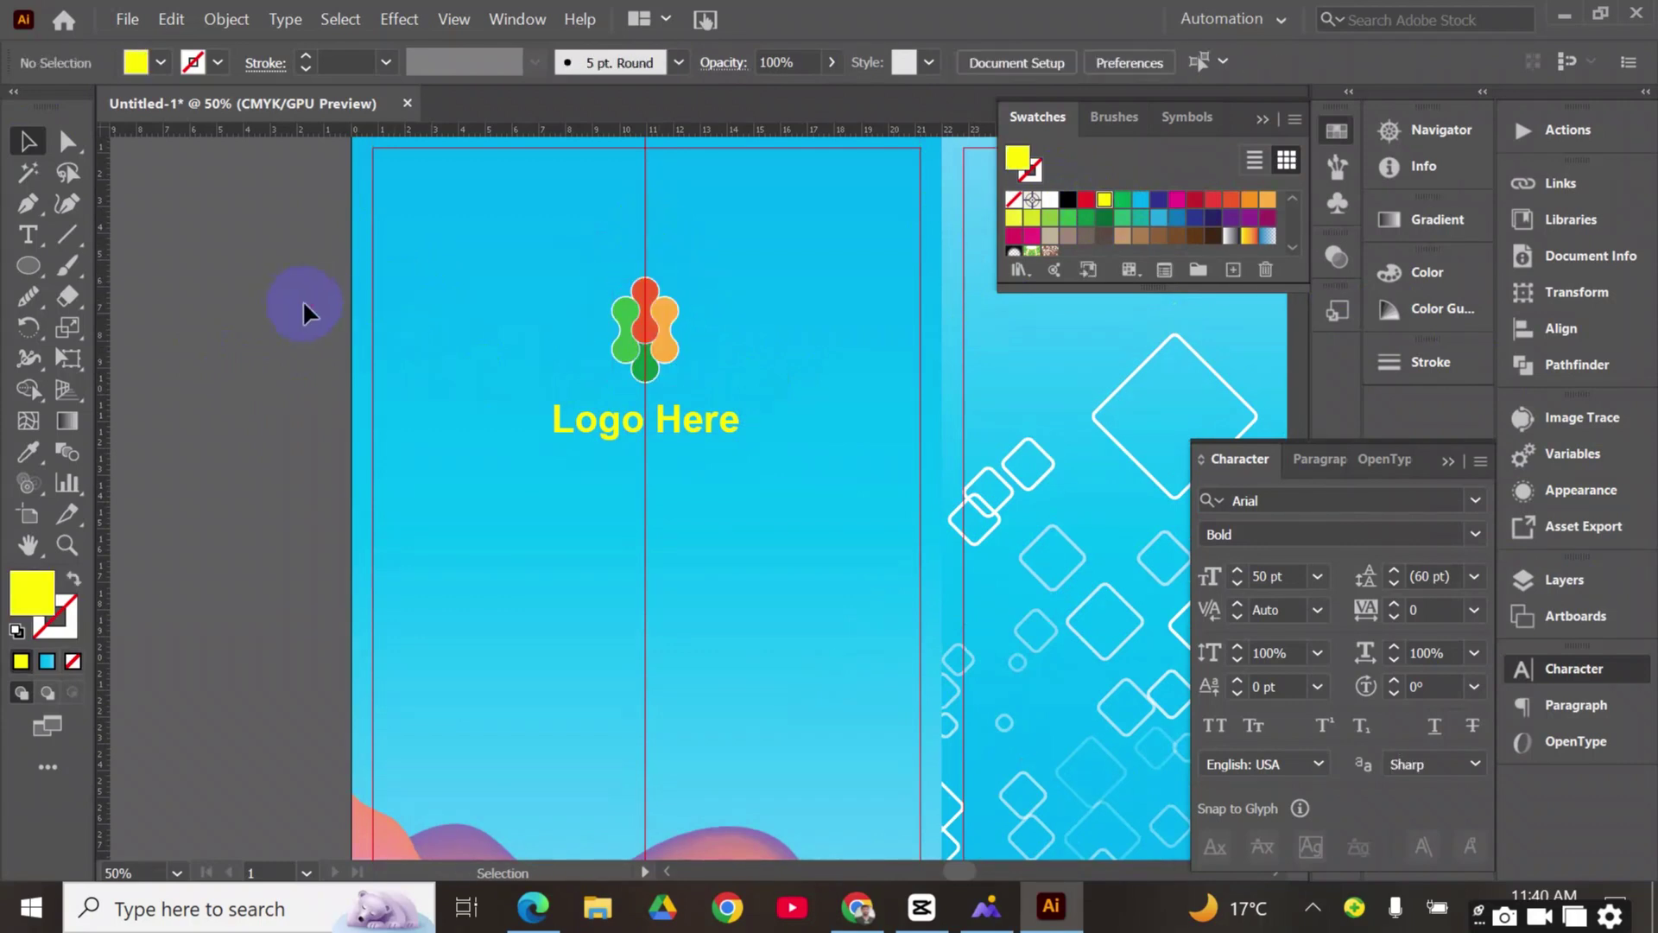
# Add the text "Sample Text Here" in the middle of the left gradient panel
pyautogui.scroll(-3, 259, 328)
pyautogui.click(36, 242)
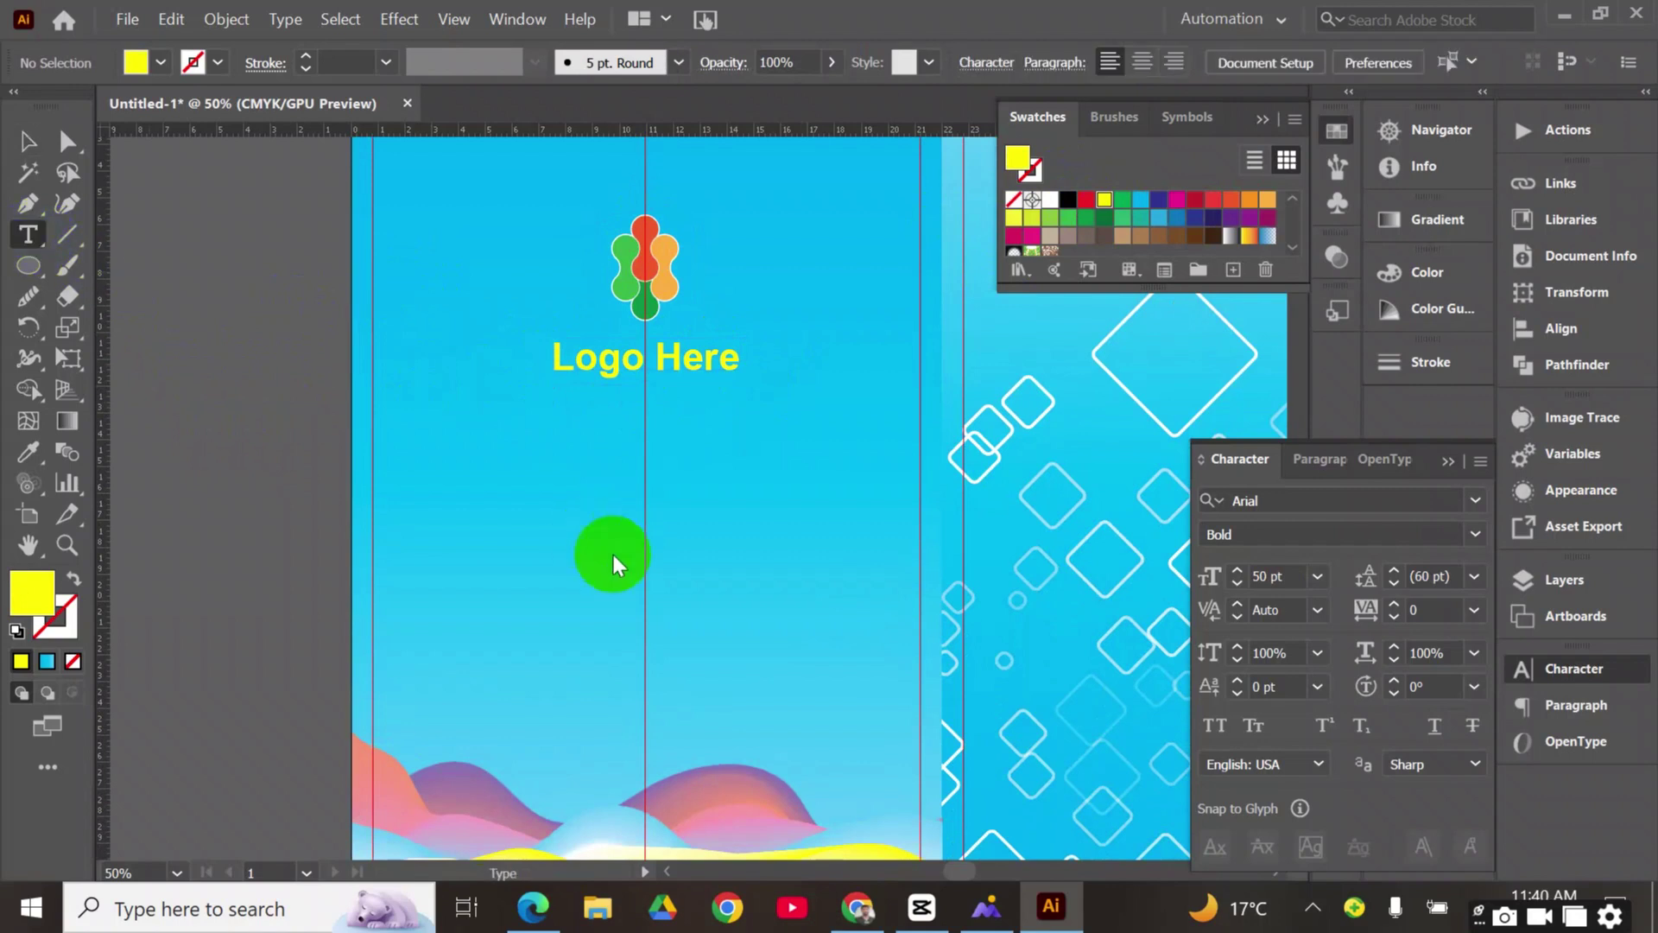
pyautogui.click(563, 515)
pyautogui.write('Sample Text Here')
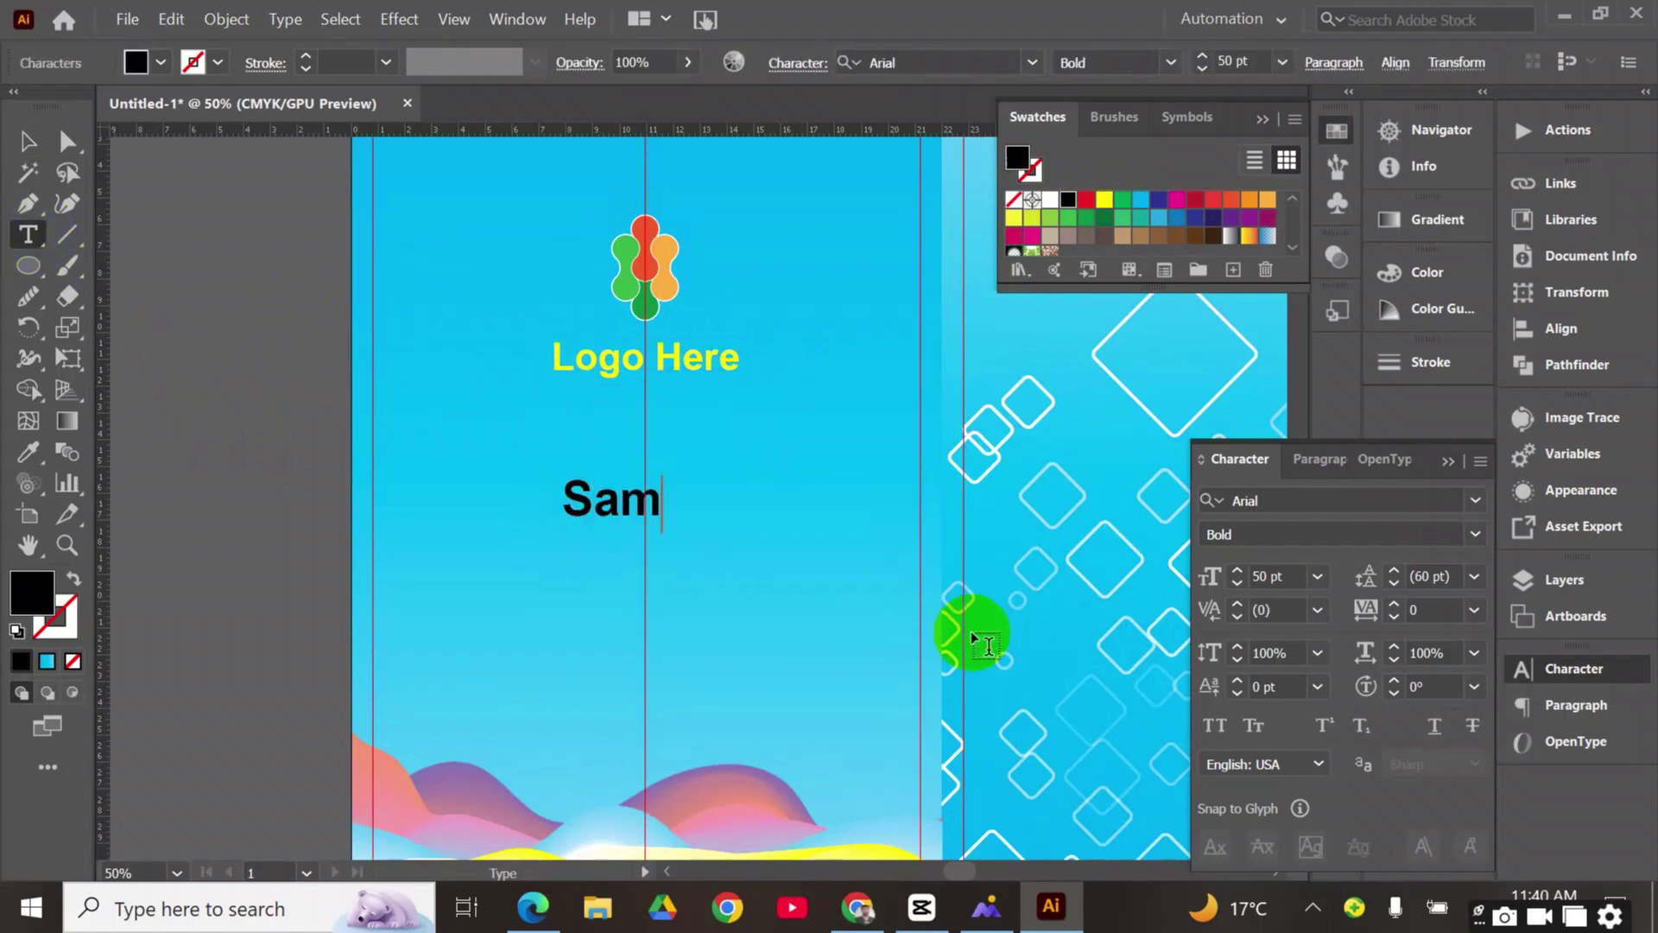
# Centre the "Sample Text Here" line on the vertical guide and fill it white
pyautogui.click(27, 141)
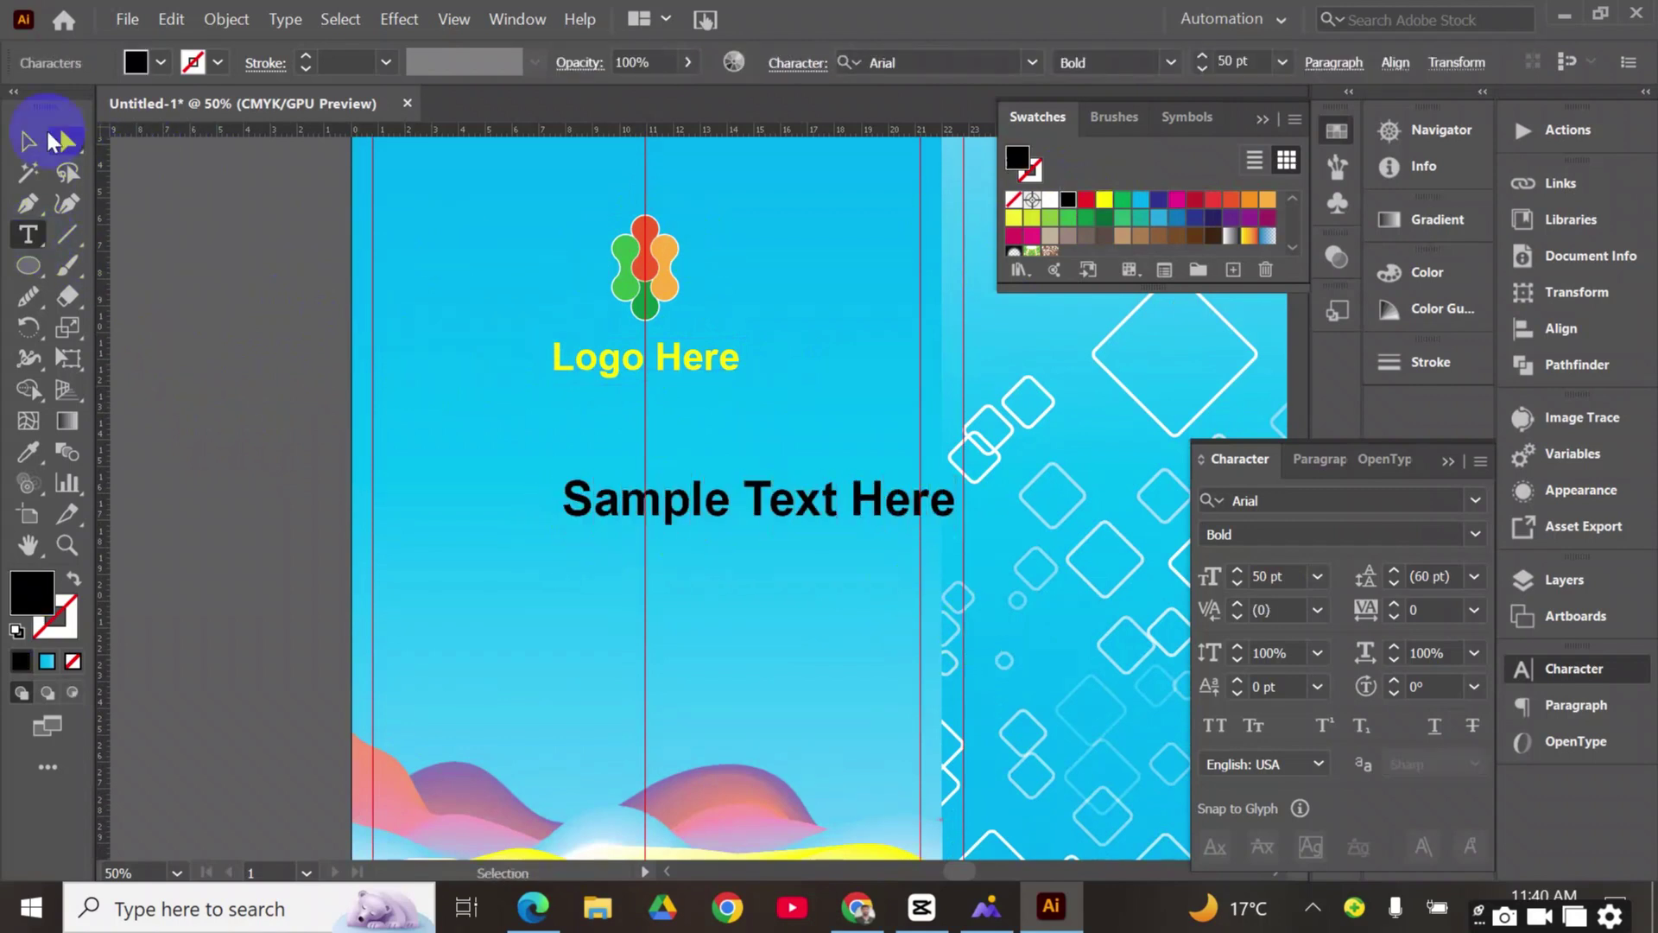
pyautogui.moveTo(769, 485); pyautogui.dragTo(666, 468)
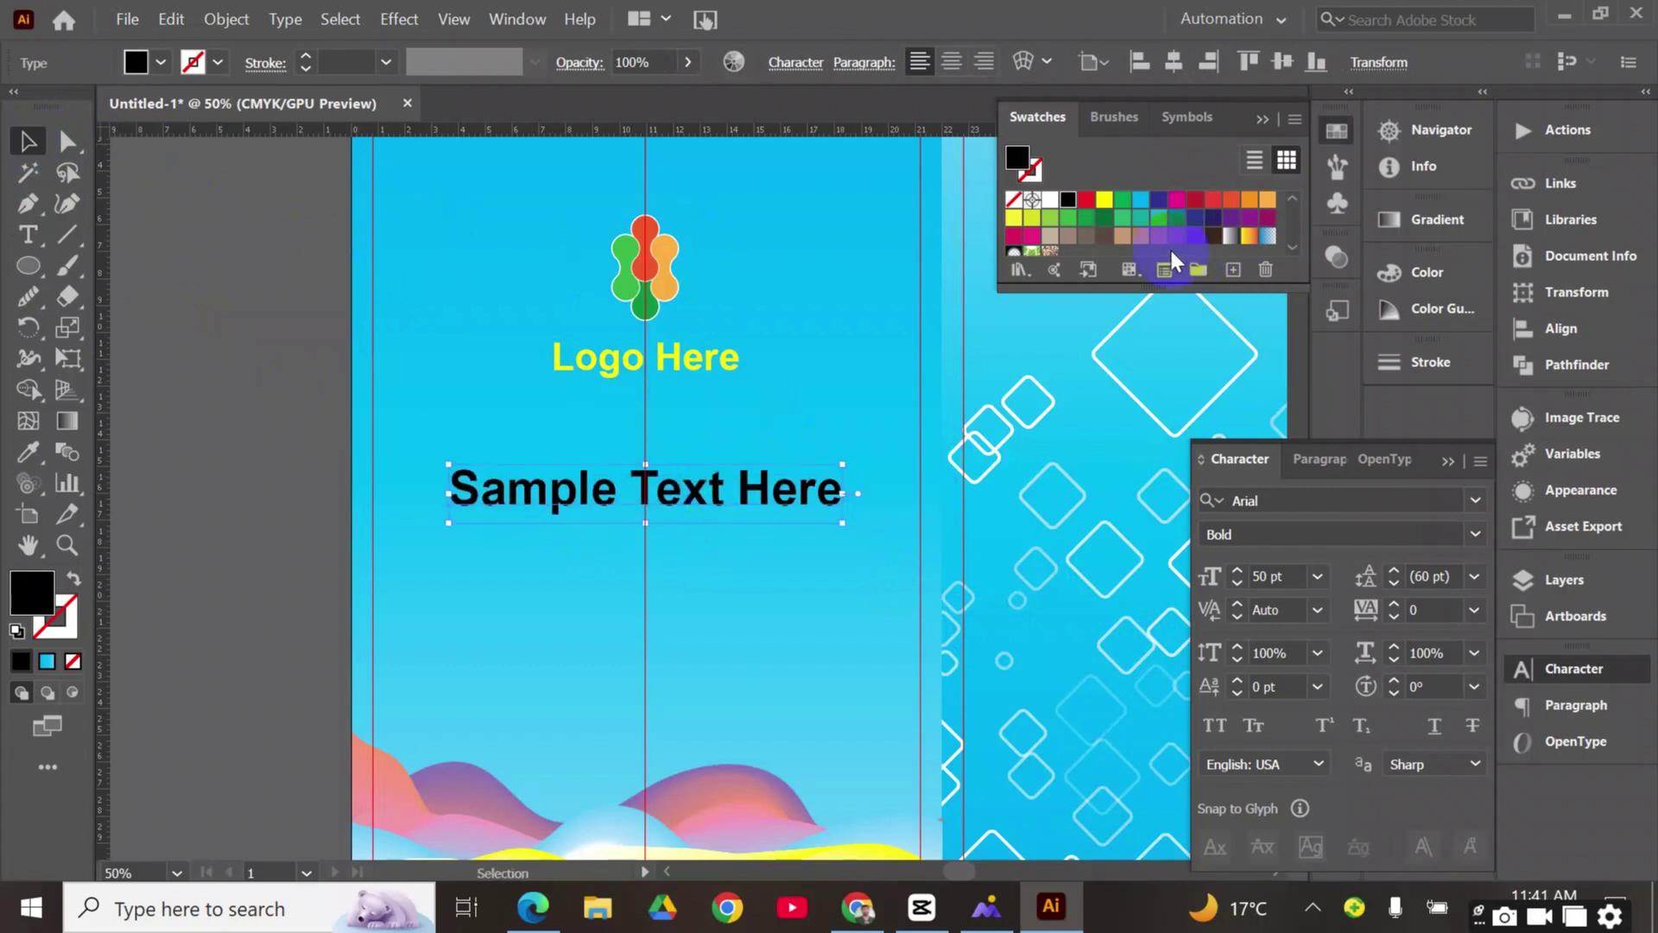
pyautogui.click(1051, 202)
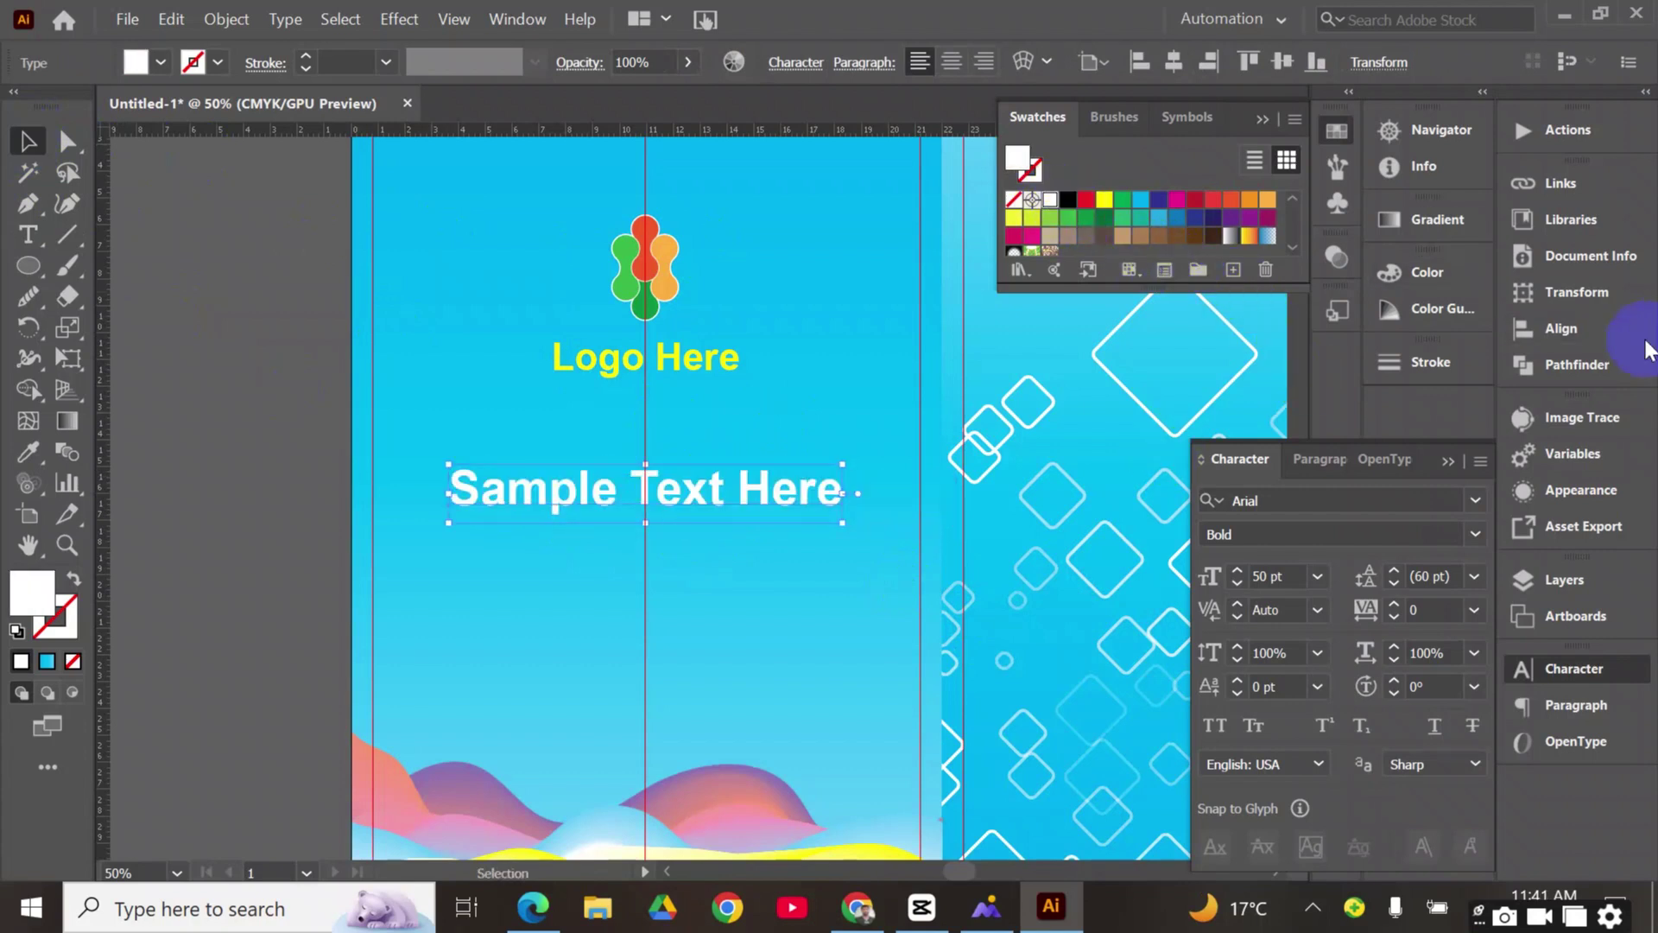
# Fill the "Sample Text Here" line dark blue and deselect it
pyautogui.click(1158, 199)
pyautogui.click(295, 422)
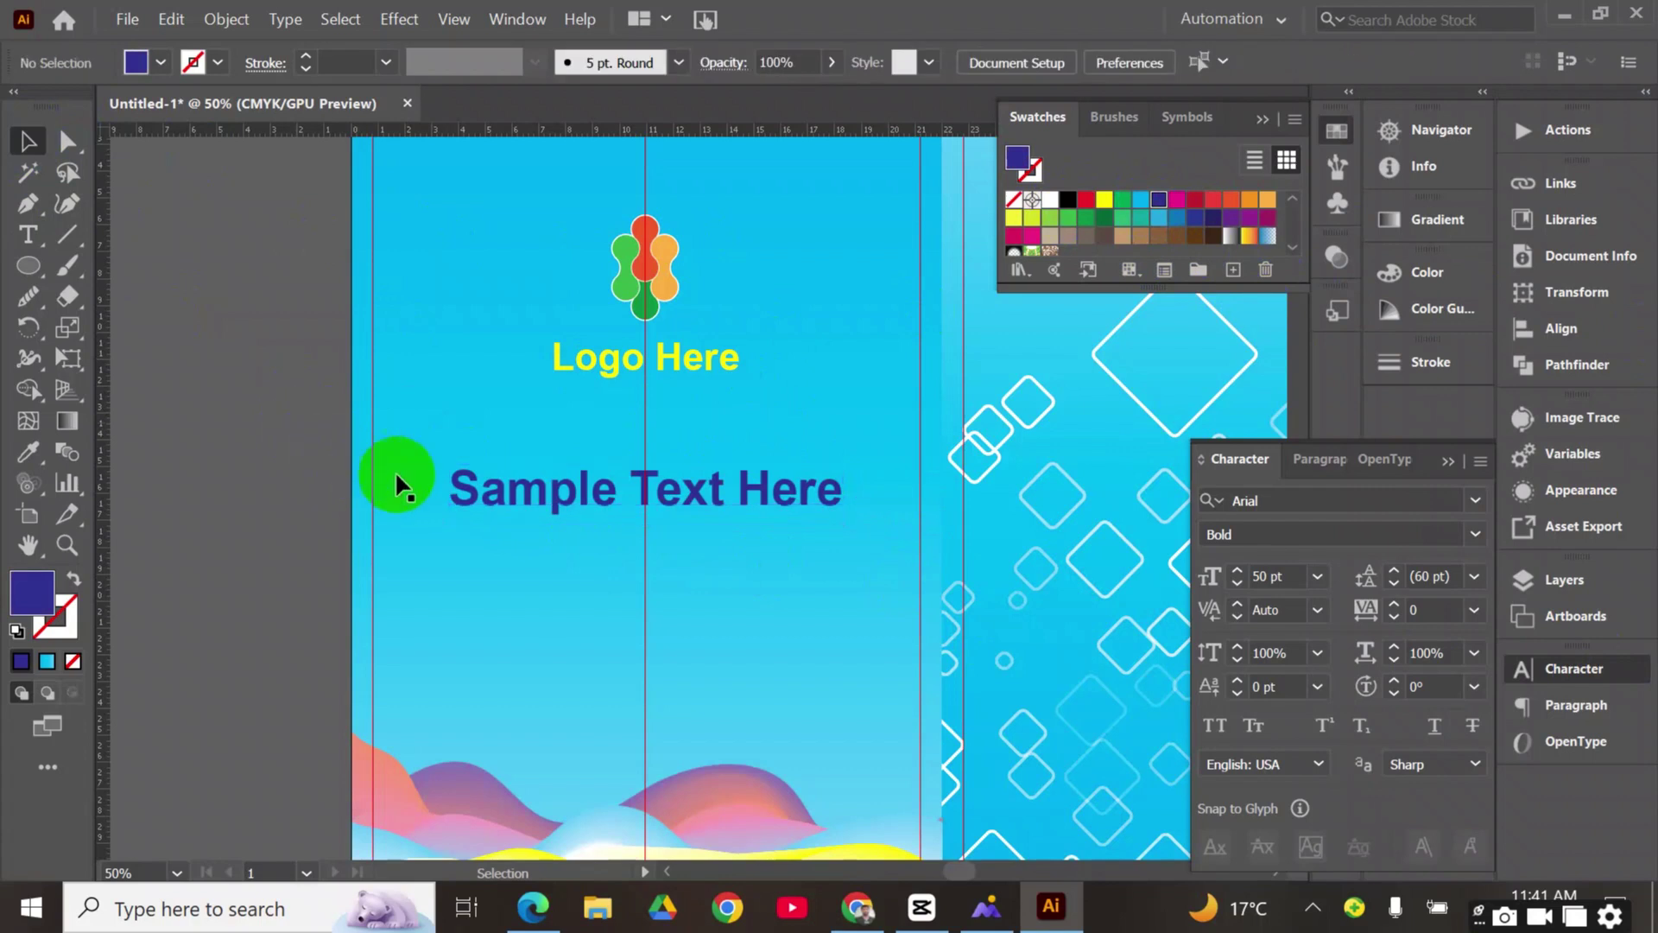
# Add the text "Your Tagline Here" directly below the "Sample Text Here" line
pyautogui.scroll(-2, 583, 481)
pyautogui.press('t')
pyautogui.click(491, 509)
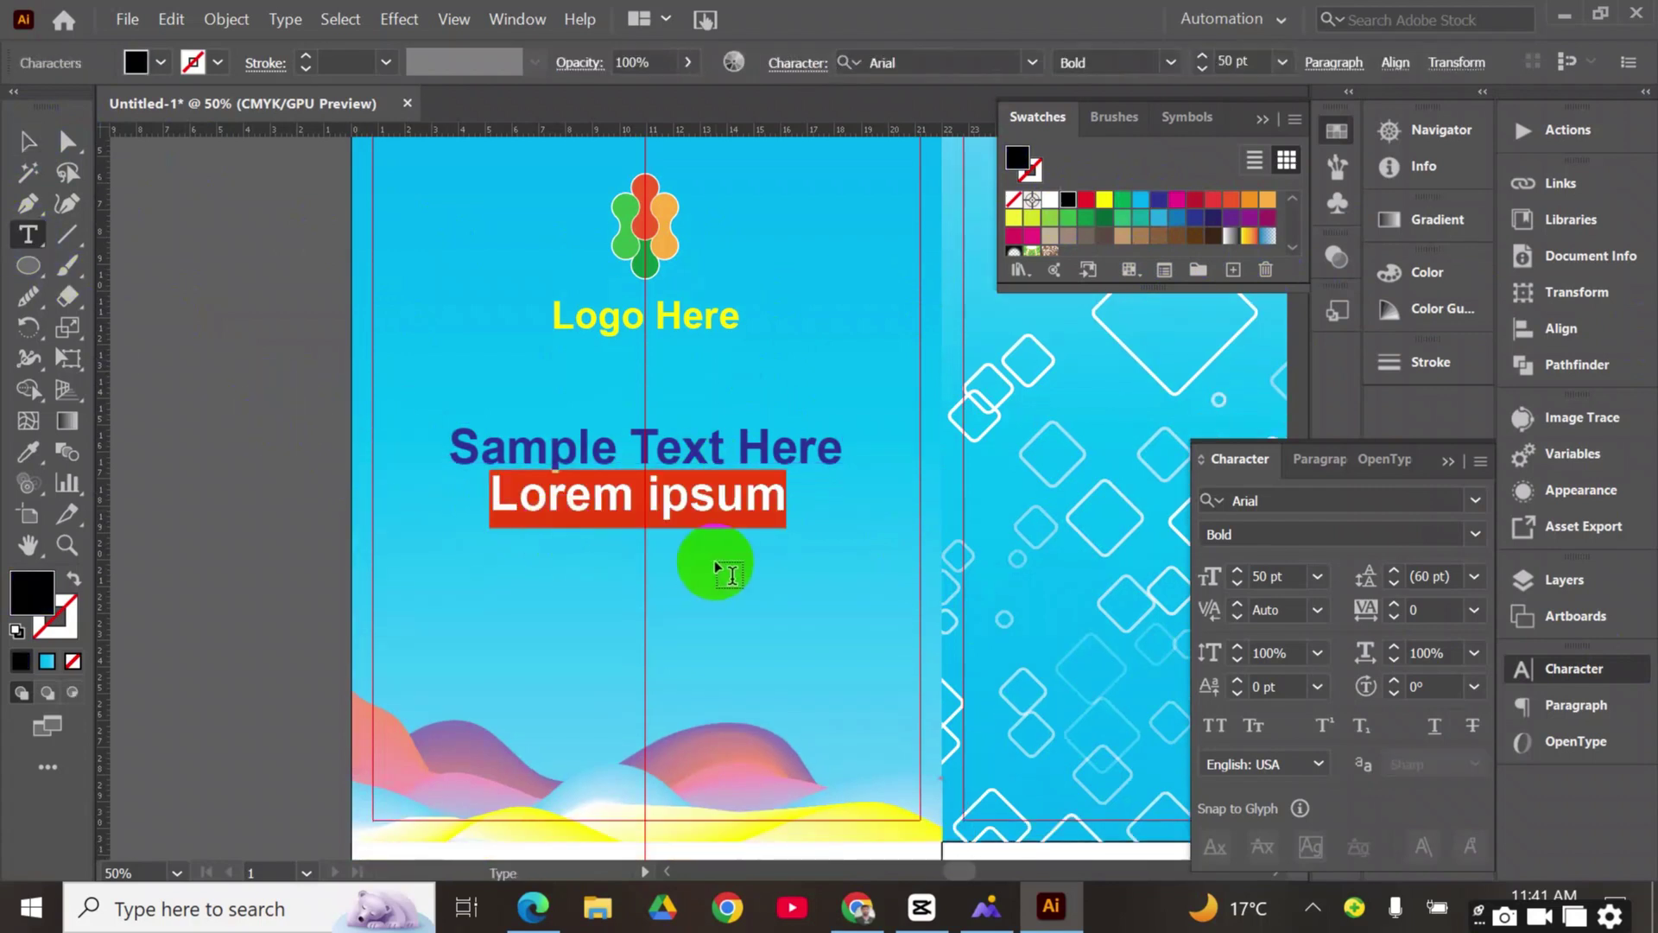
pyautogui.write('Tagline Here')
pyautogui.click(497, 496)
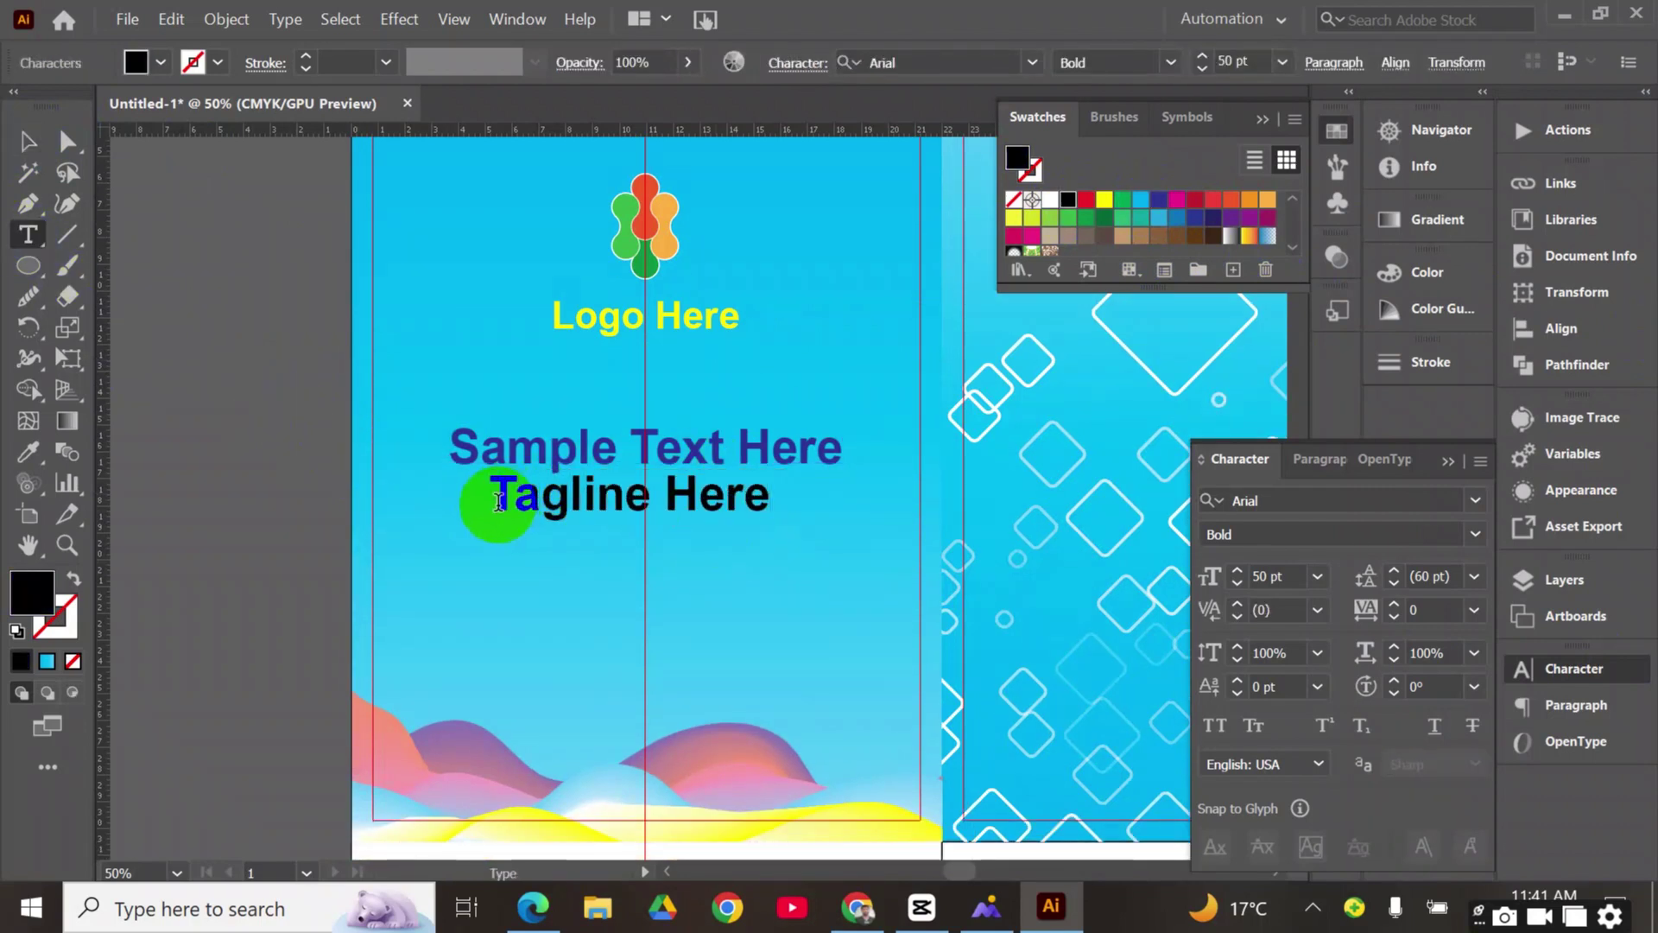
pyautogui.write('Your')
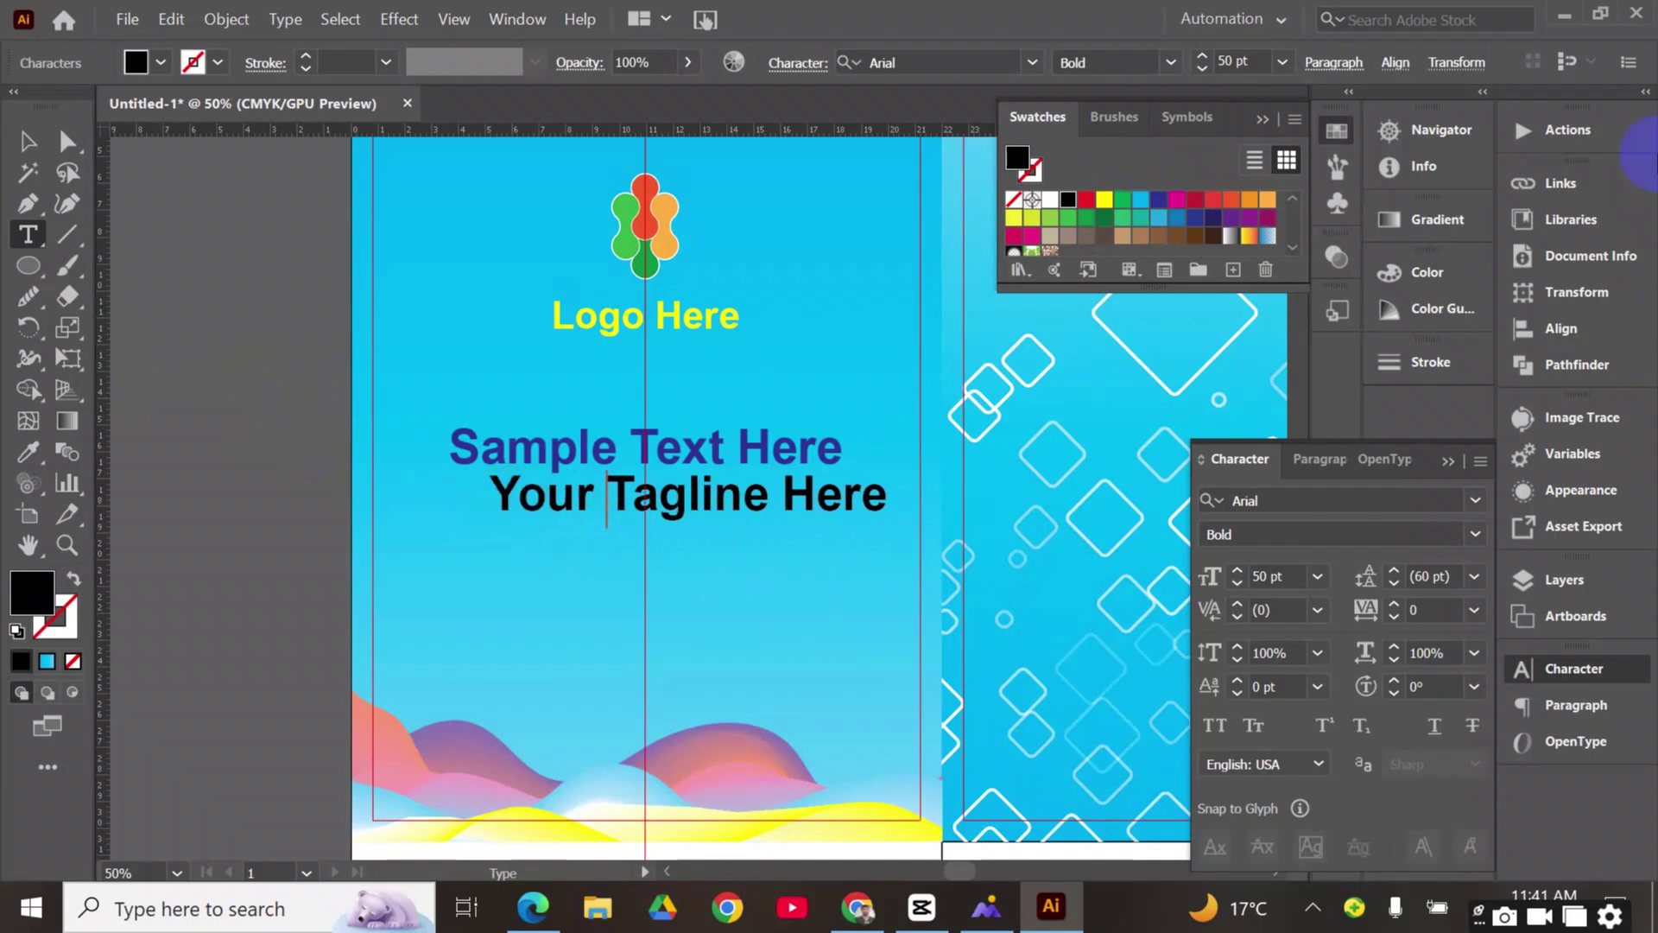
pyautogui.click(21, 138)
# Set the tagline to Arial Regular at 30 pt and align its left edge with the "Sample Text Here" line
pyautogui.click(647, 414)
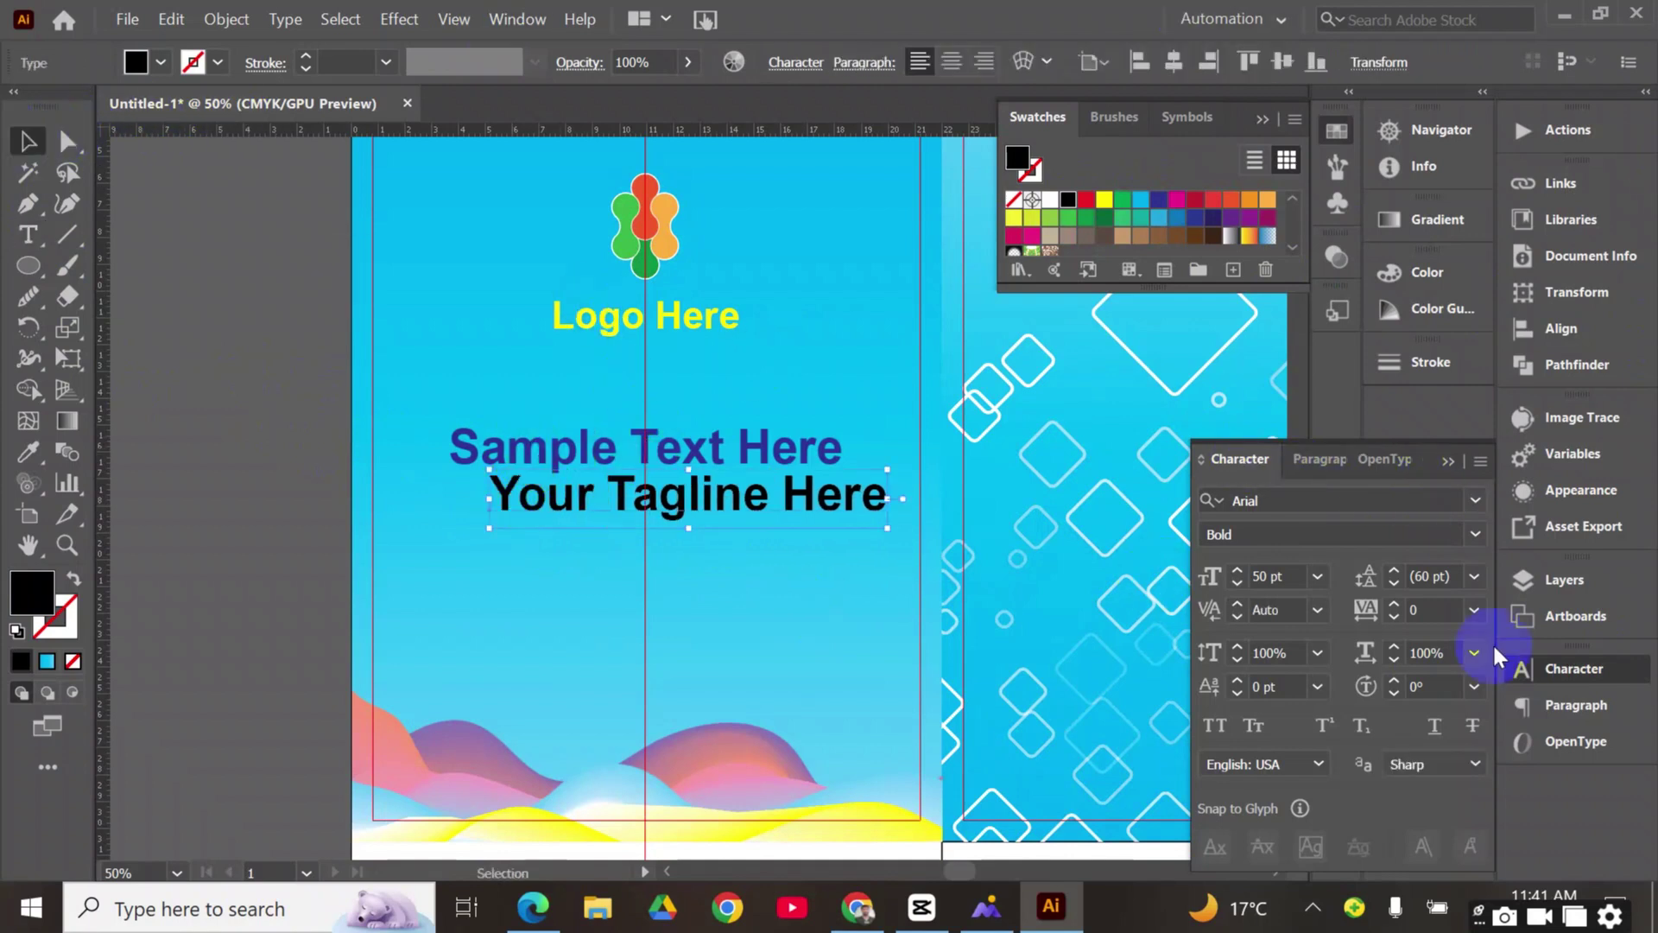
pyautogui.click(1475, 534)
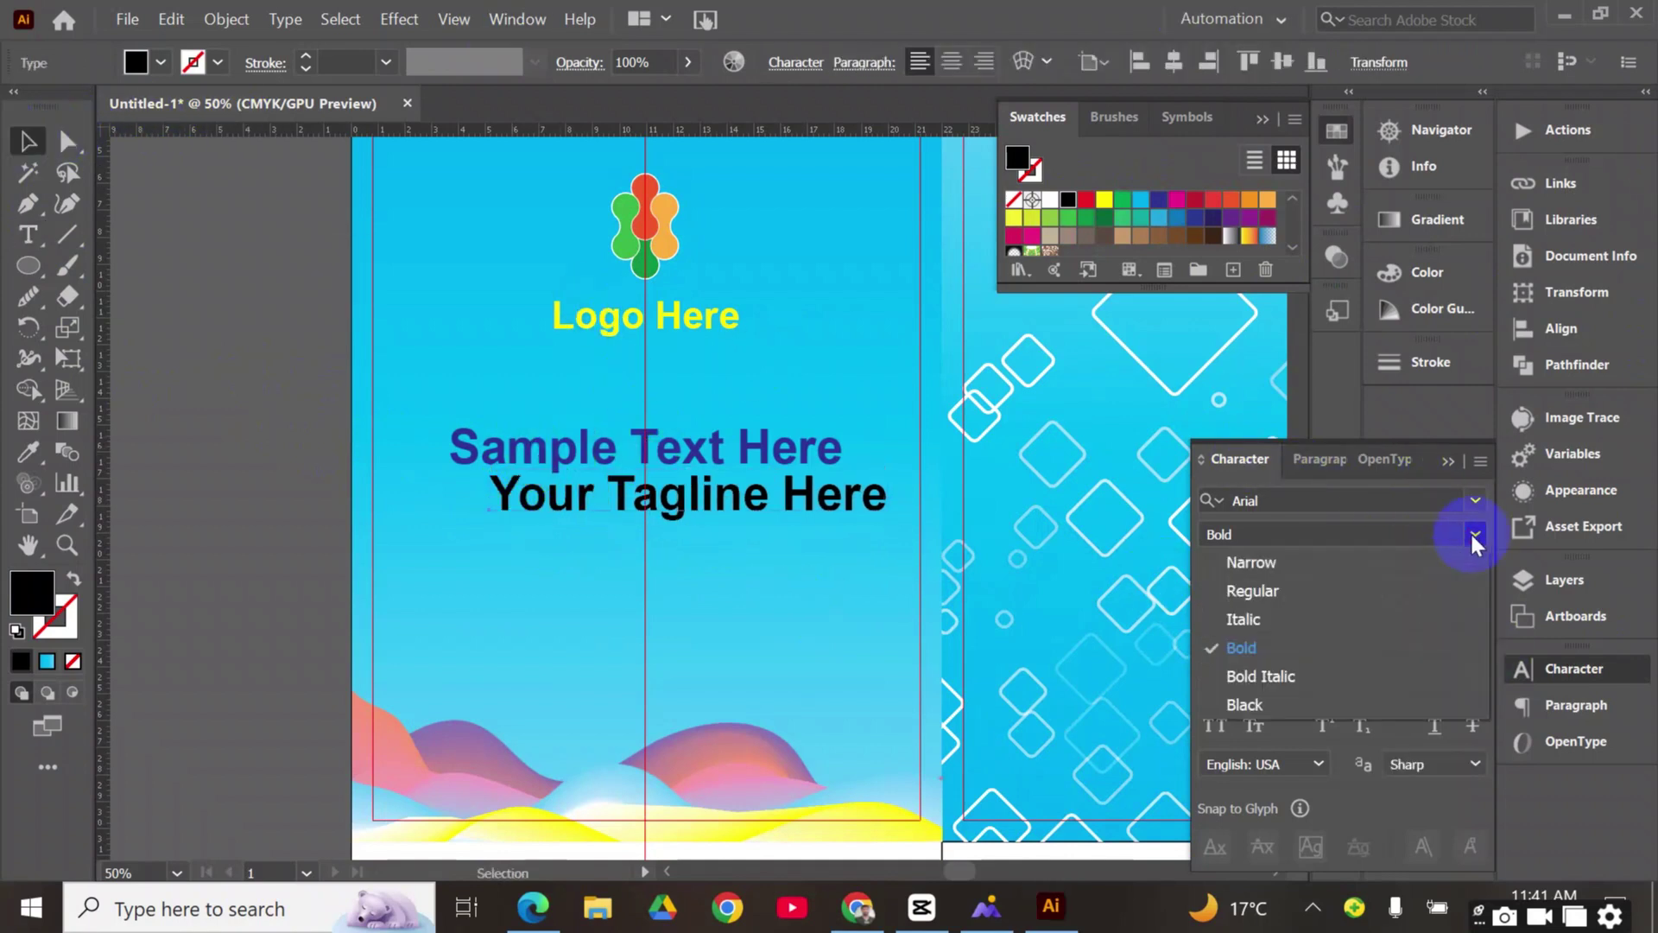
pyautogui.click(1312, 593)
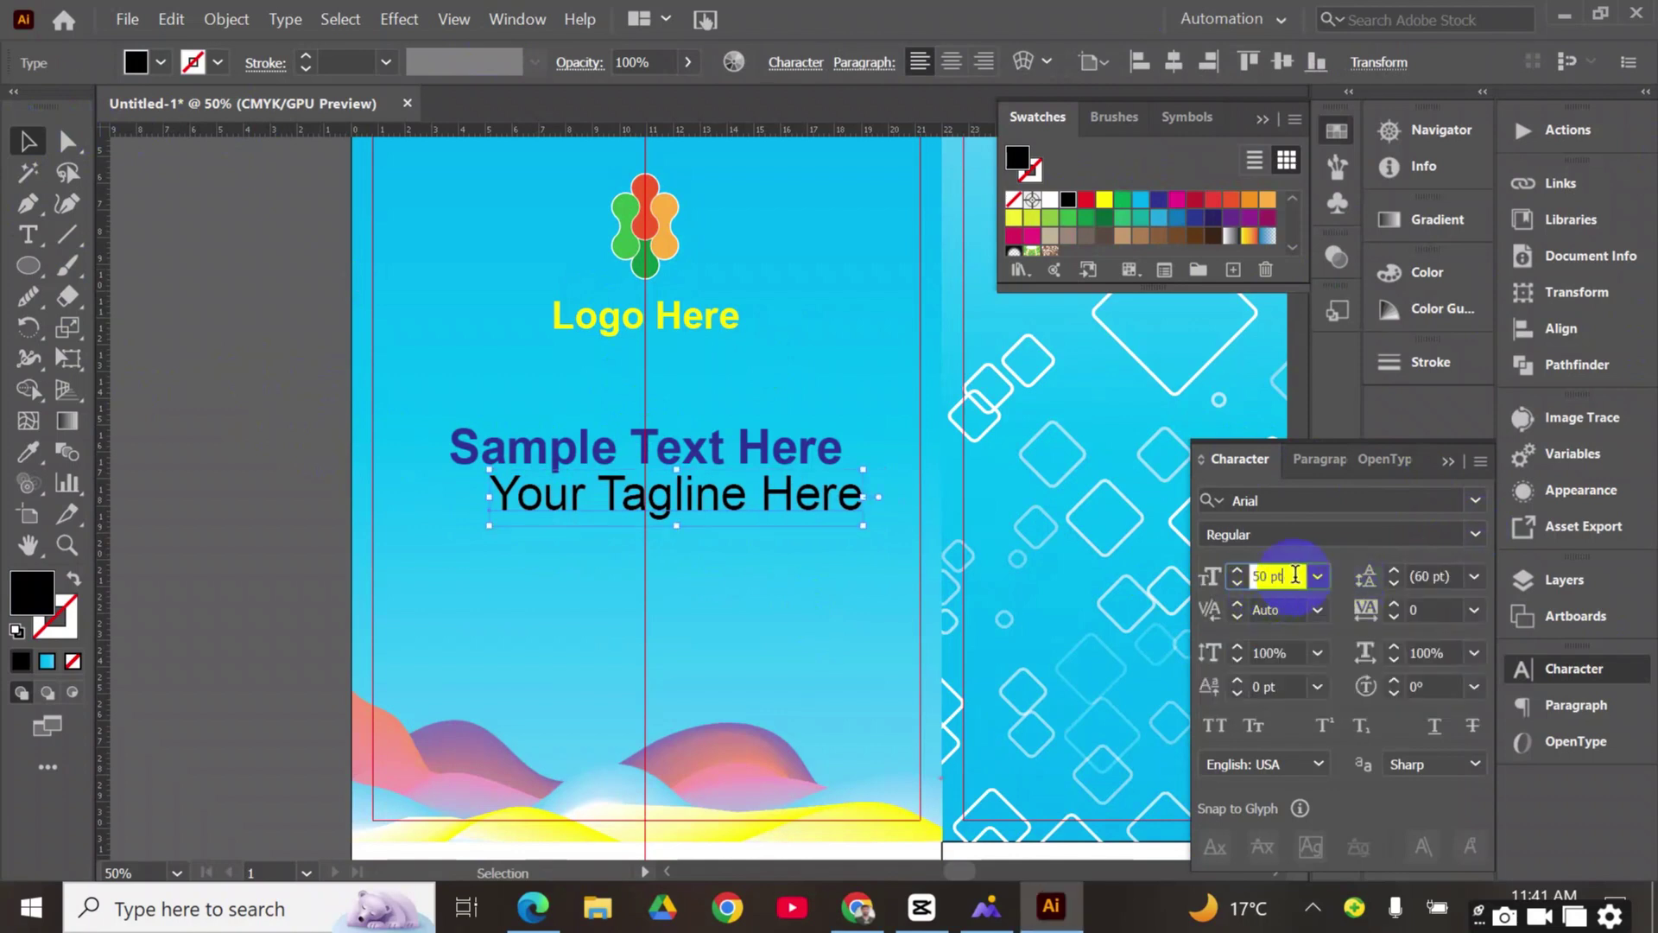
pyautogui.write('30')
pyautogui.press('Return')
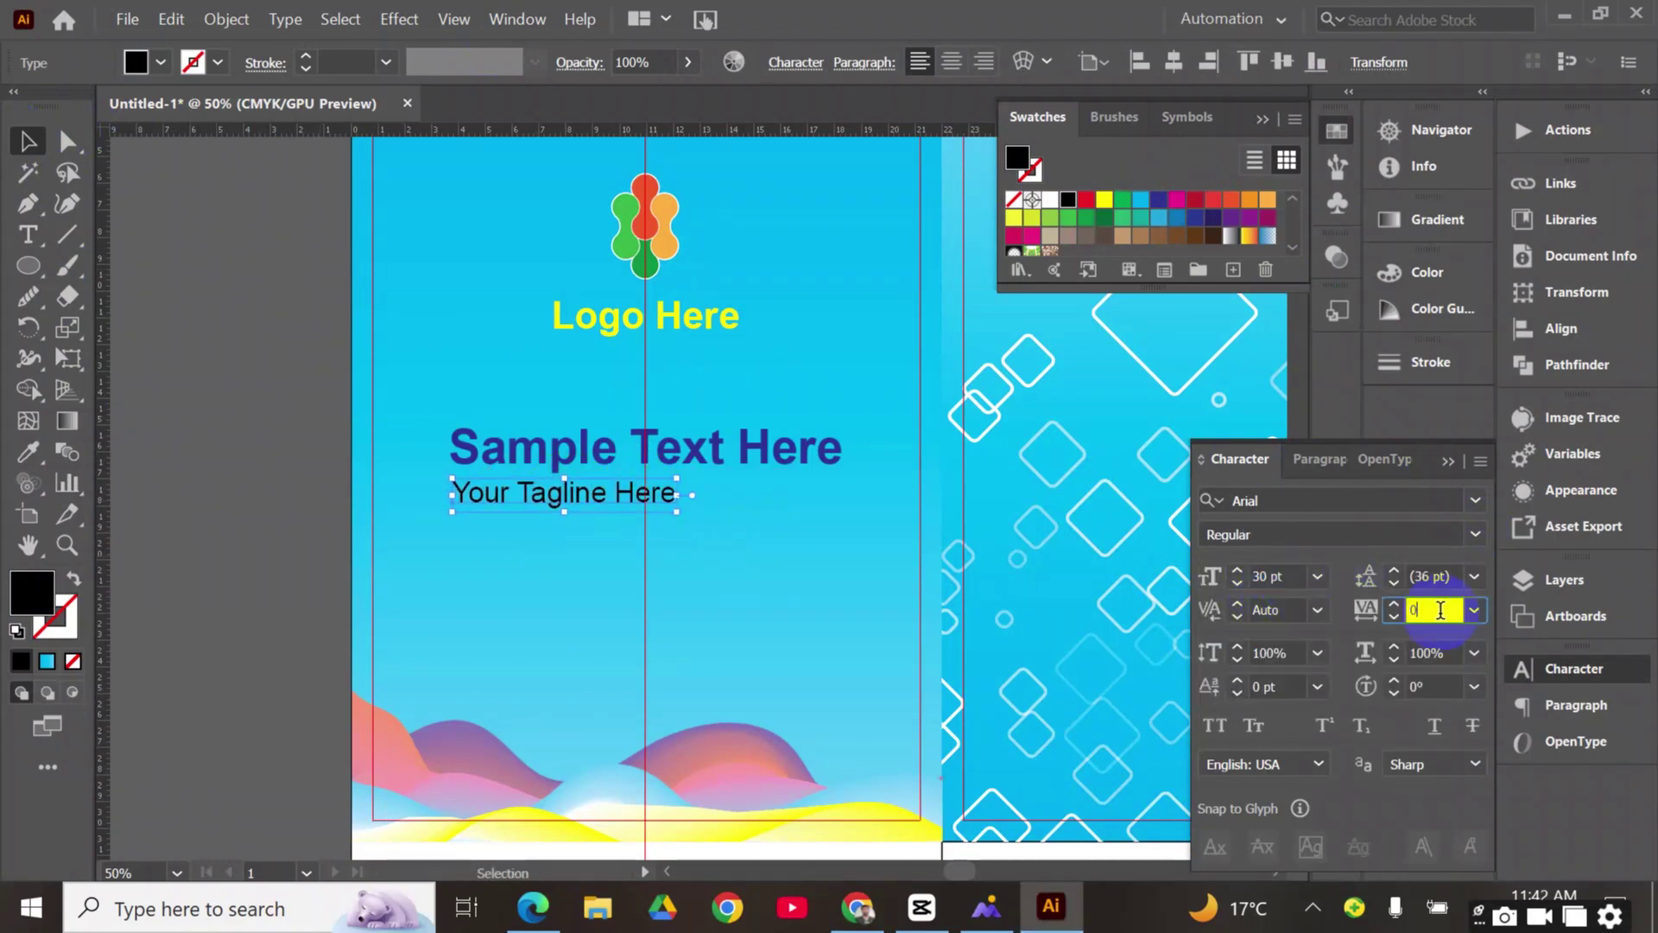
# Increase the tagline's tracking to 354 so it spans the width of the "Sample Text Here" line
pyautogui.press('Up')
pyautogui.press('Up')
pyautogui.press('Up')
pyautogui.press('Up')
pyautogui.press('Up')
pyautogui.press('Up')
pyautogui.press('Up')
pyautogui.press('Up')
pyautogui.press('Up')
pyautogui.press('Up')
pyautogui.press('Up')
pyautogui.press('Up')
pyautogui.press('Up')
pyautogui.press('Up')
pyautogui.press('Up')
pyautogui.press('Up')
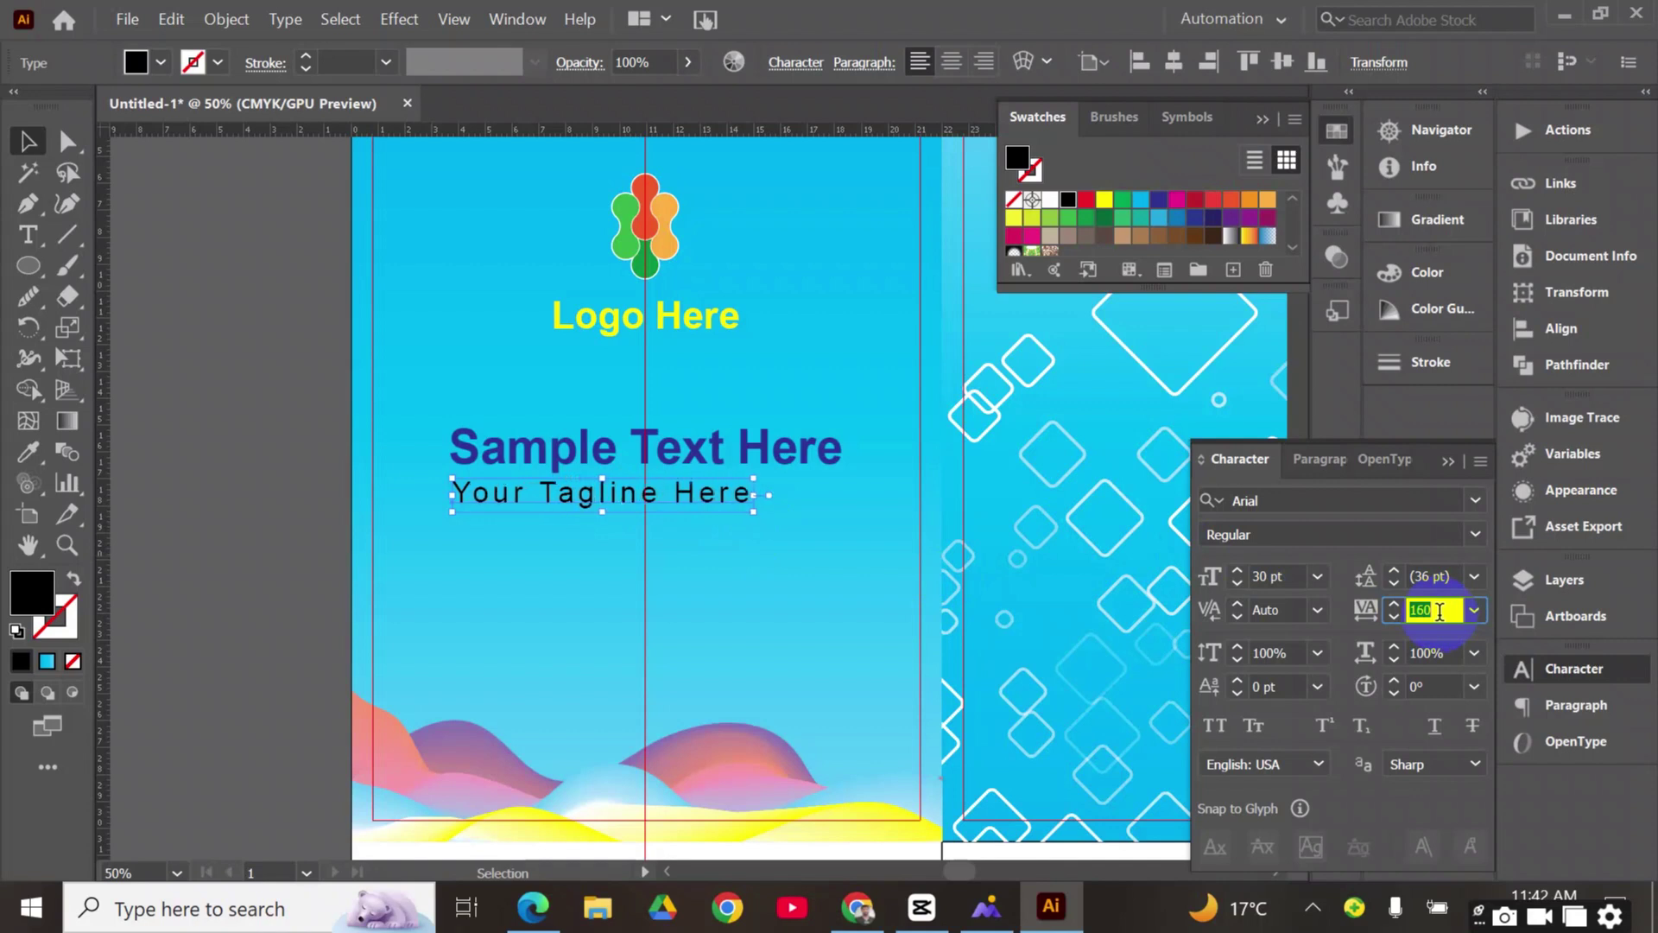
pyautogui.press('Up')
pyautogui.press('Up')
pyautogui.press('Up')
pyautogui.press('Up')
pyautogui.press('Up')
pyautogui.press('Up')
pyautogui.press('Up')
pyautogui.press('Up')
pyautogui.press('Up')
pyautogui.press('Up')
pyautogui.press('Up')
pyautogui.press('Up')
pyautogui.press('Up')
pyautogui.press('Up')
pyautogui.press('Up')
pyautogui.press('Up')
pyautogui.press('Up')
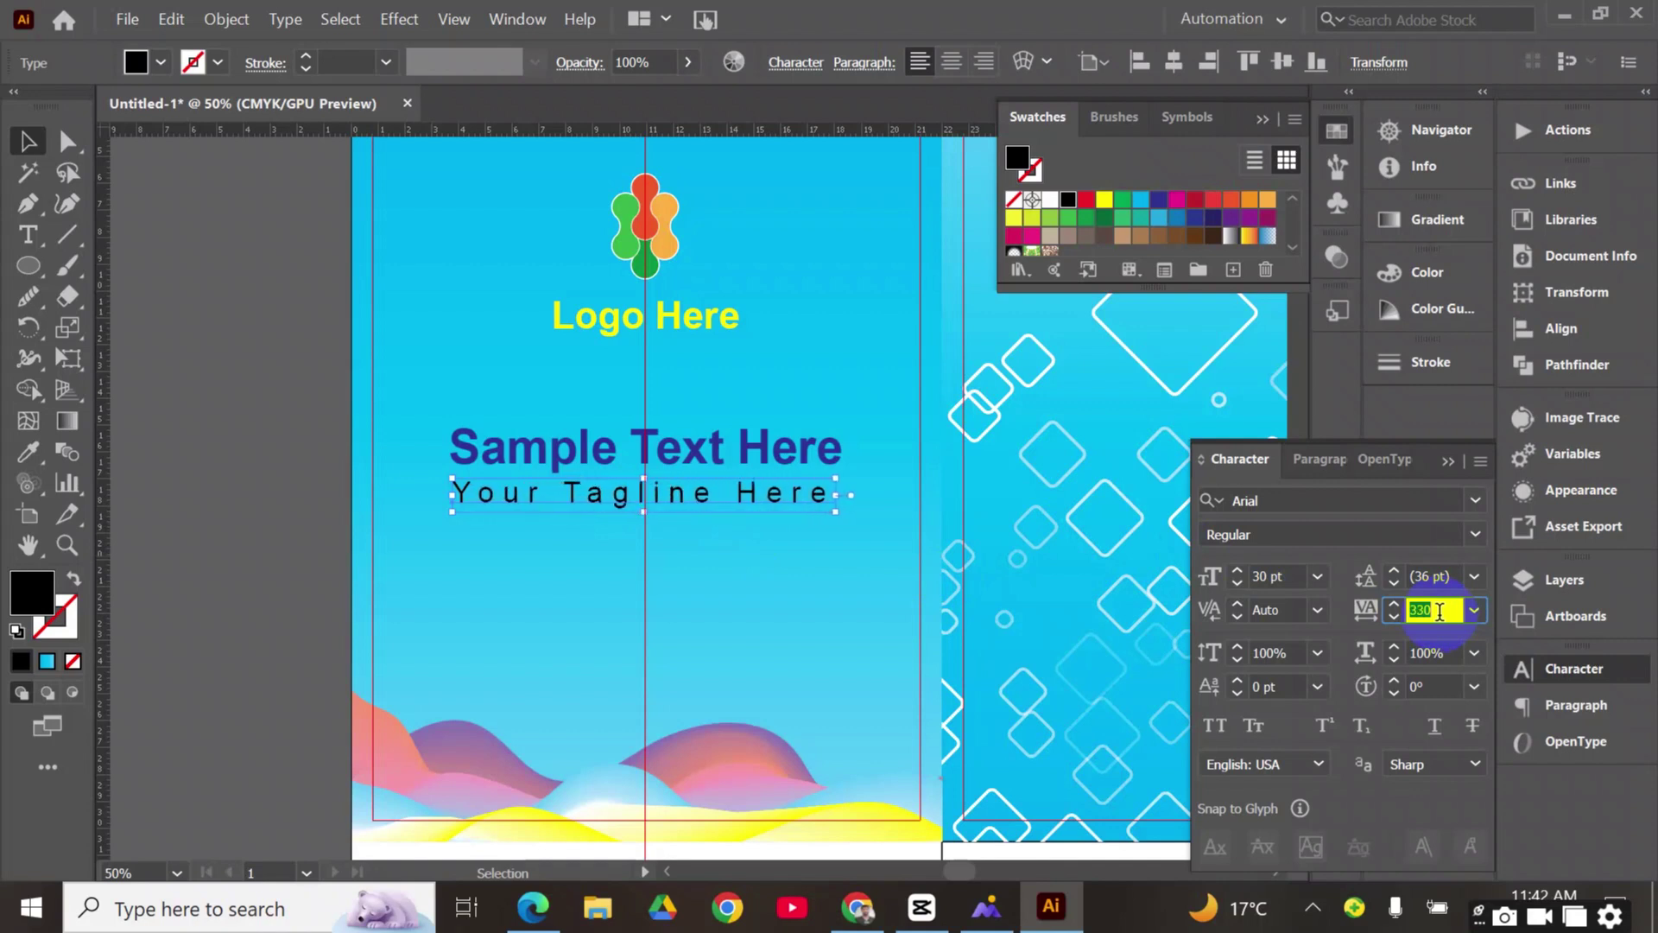
pyautogui.press('Up')
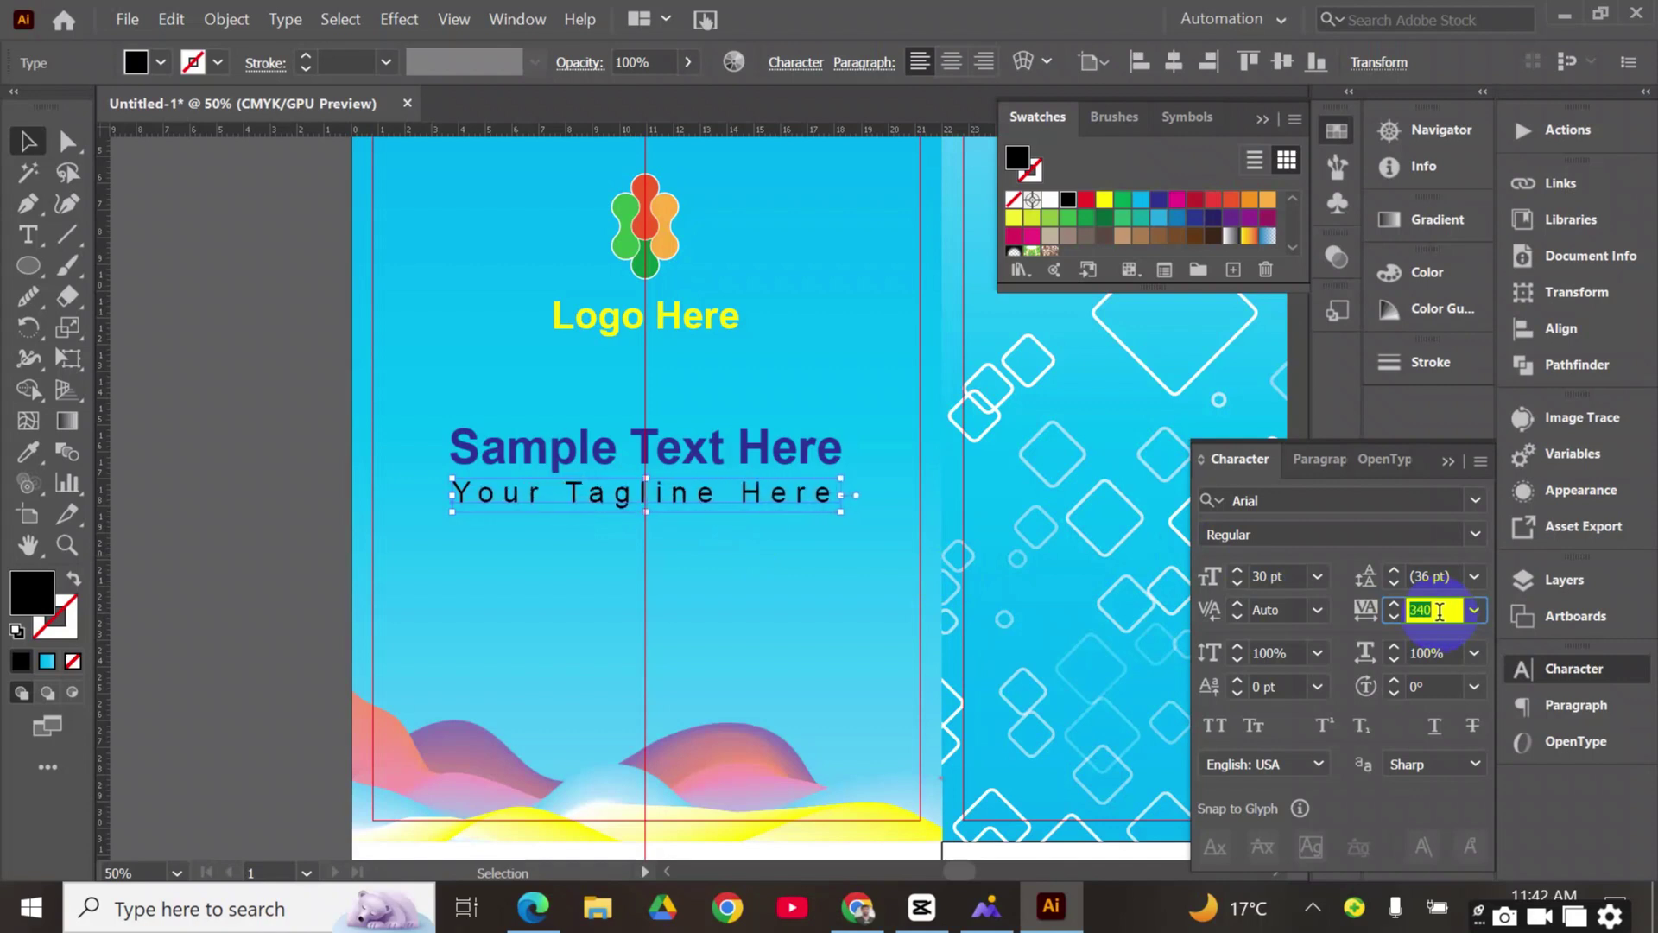
pyautogui.hotkey('shift', 'Up')
pyautogui.press('Up')
pyautogui.press('Up')
pyautogui.press('Up')
pyautogui.press('Up')
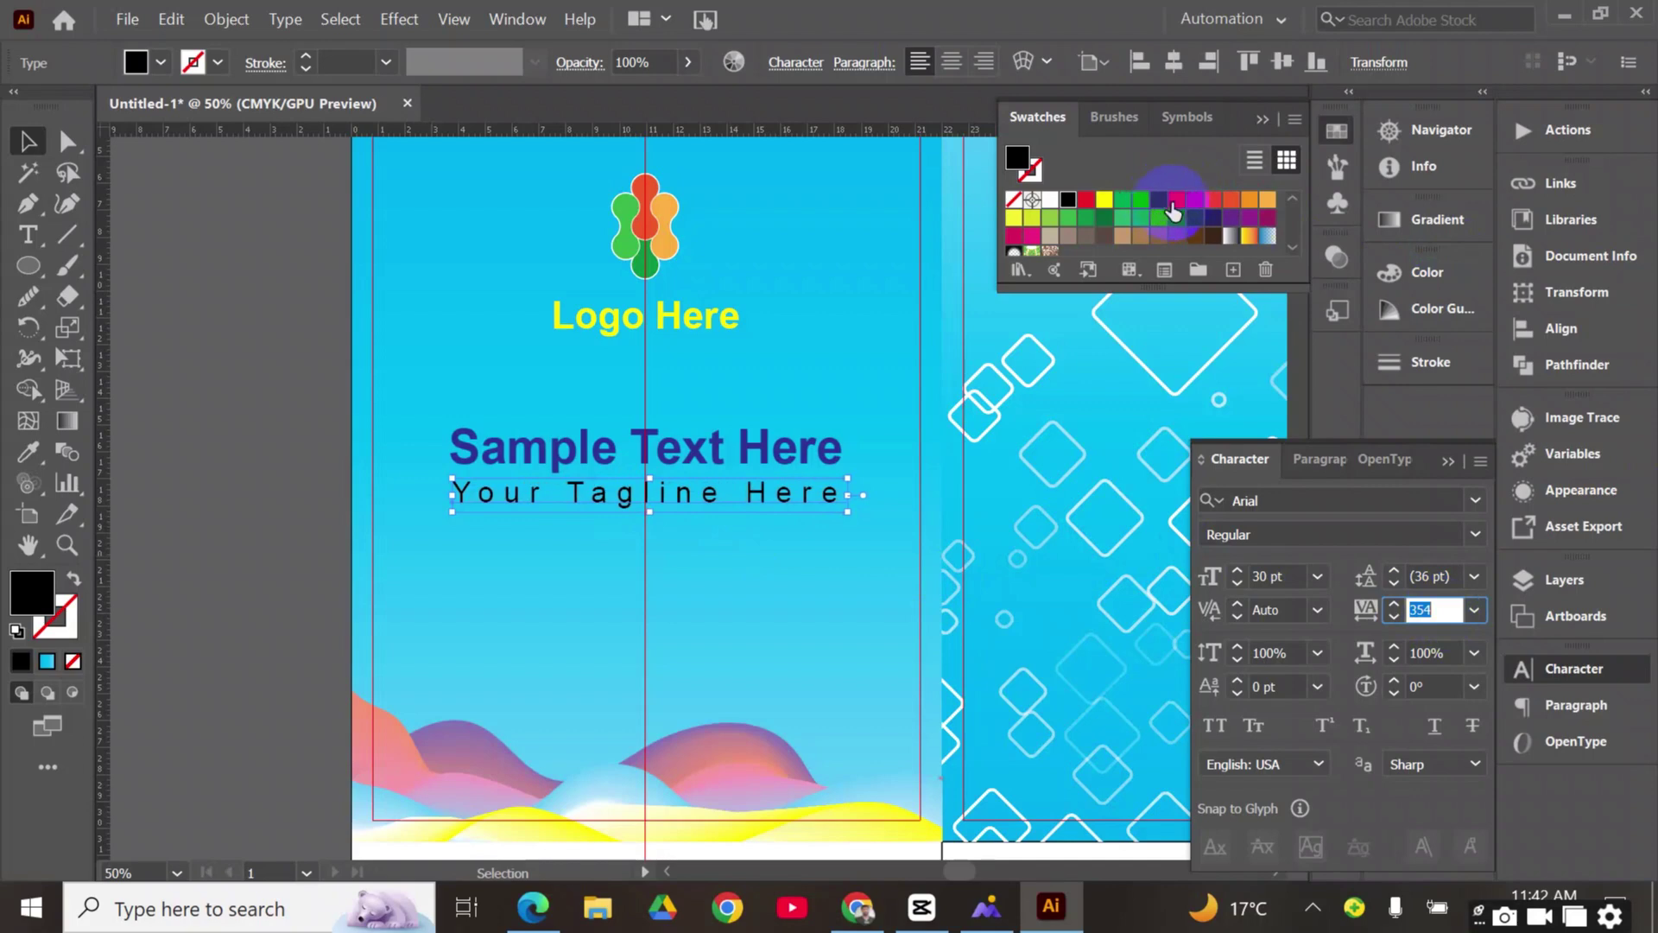
# Fill the tagline text light orange and deselect it
pyautogui.click(1174, 204)
pyautogui.click(1267, 200)
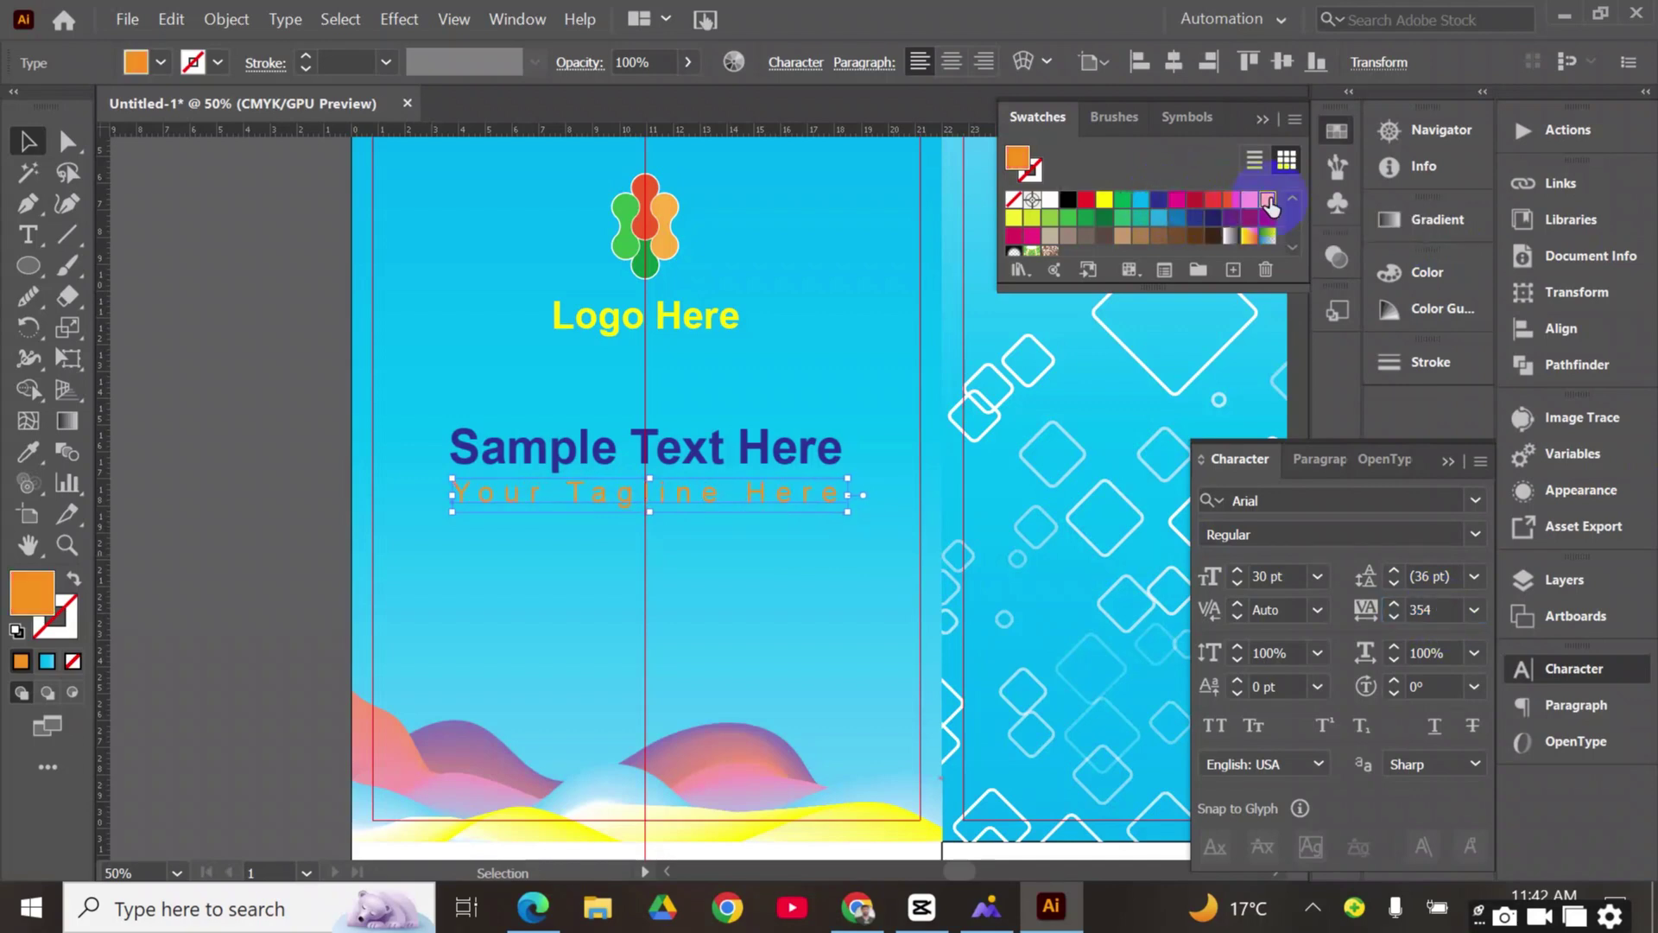
pyautogui.click(291, 440)
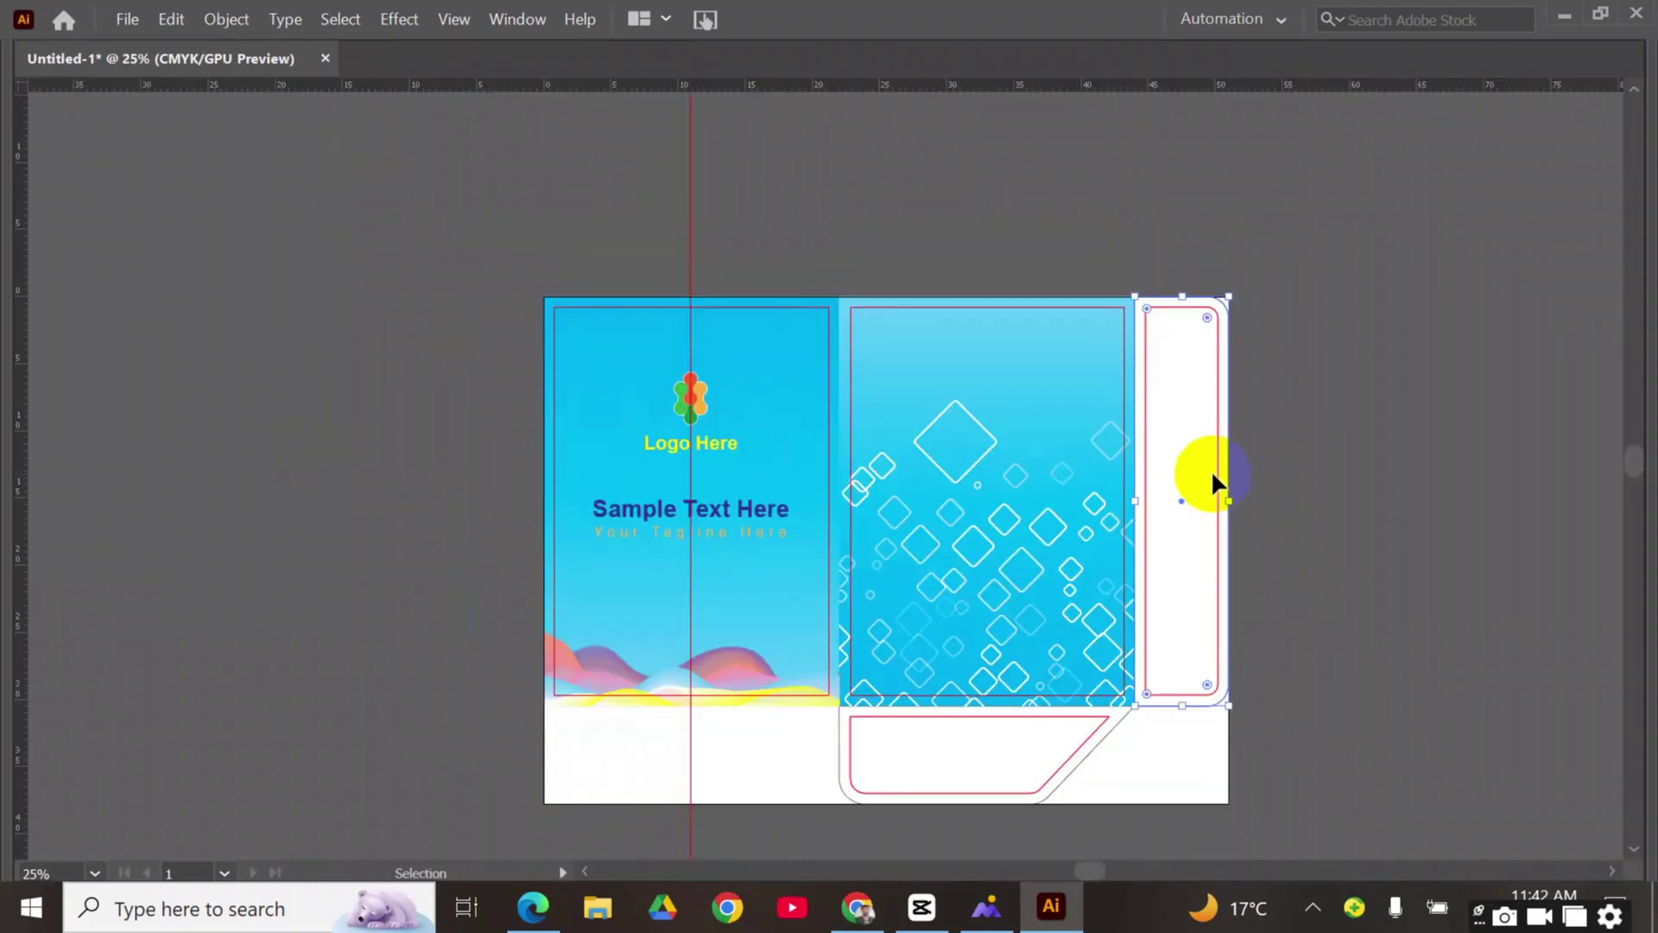
# Fill the folder's tall right flap with the blue linear gradient and leave it without a stroke
pyautogui.press('Tab')
pyautogui.click(71, 581)
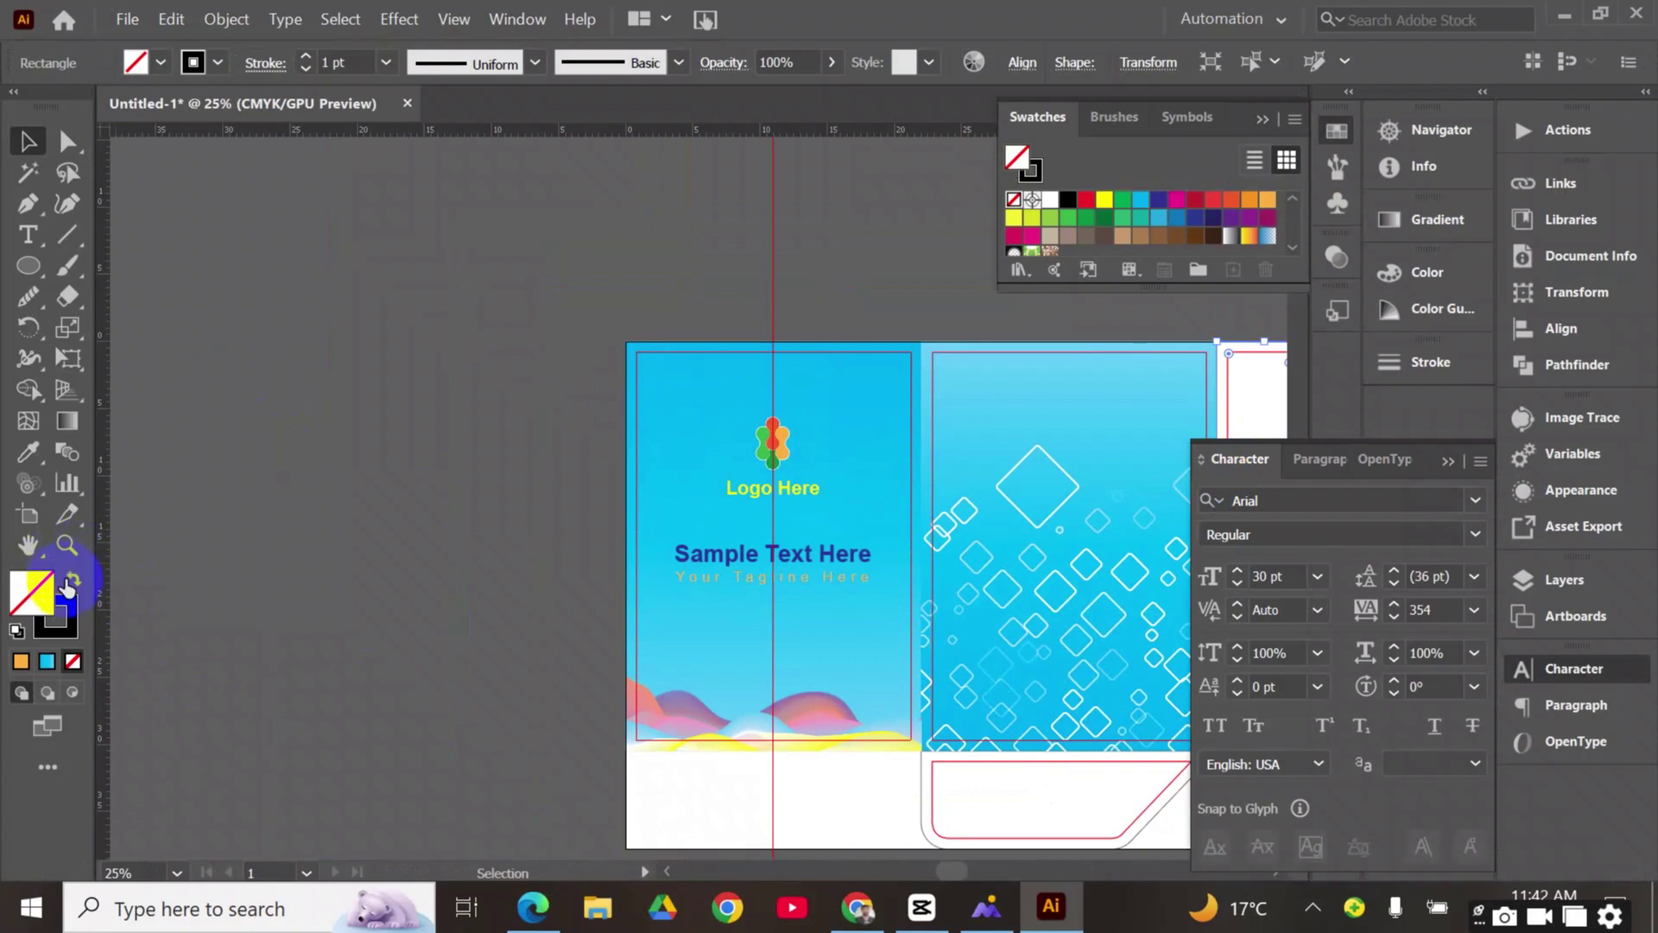
pyautogui.click(71, 581)
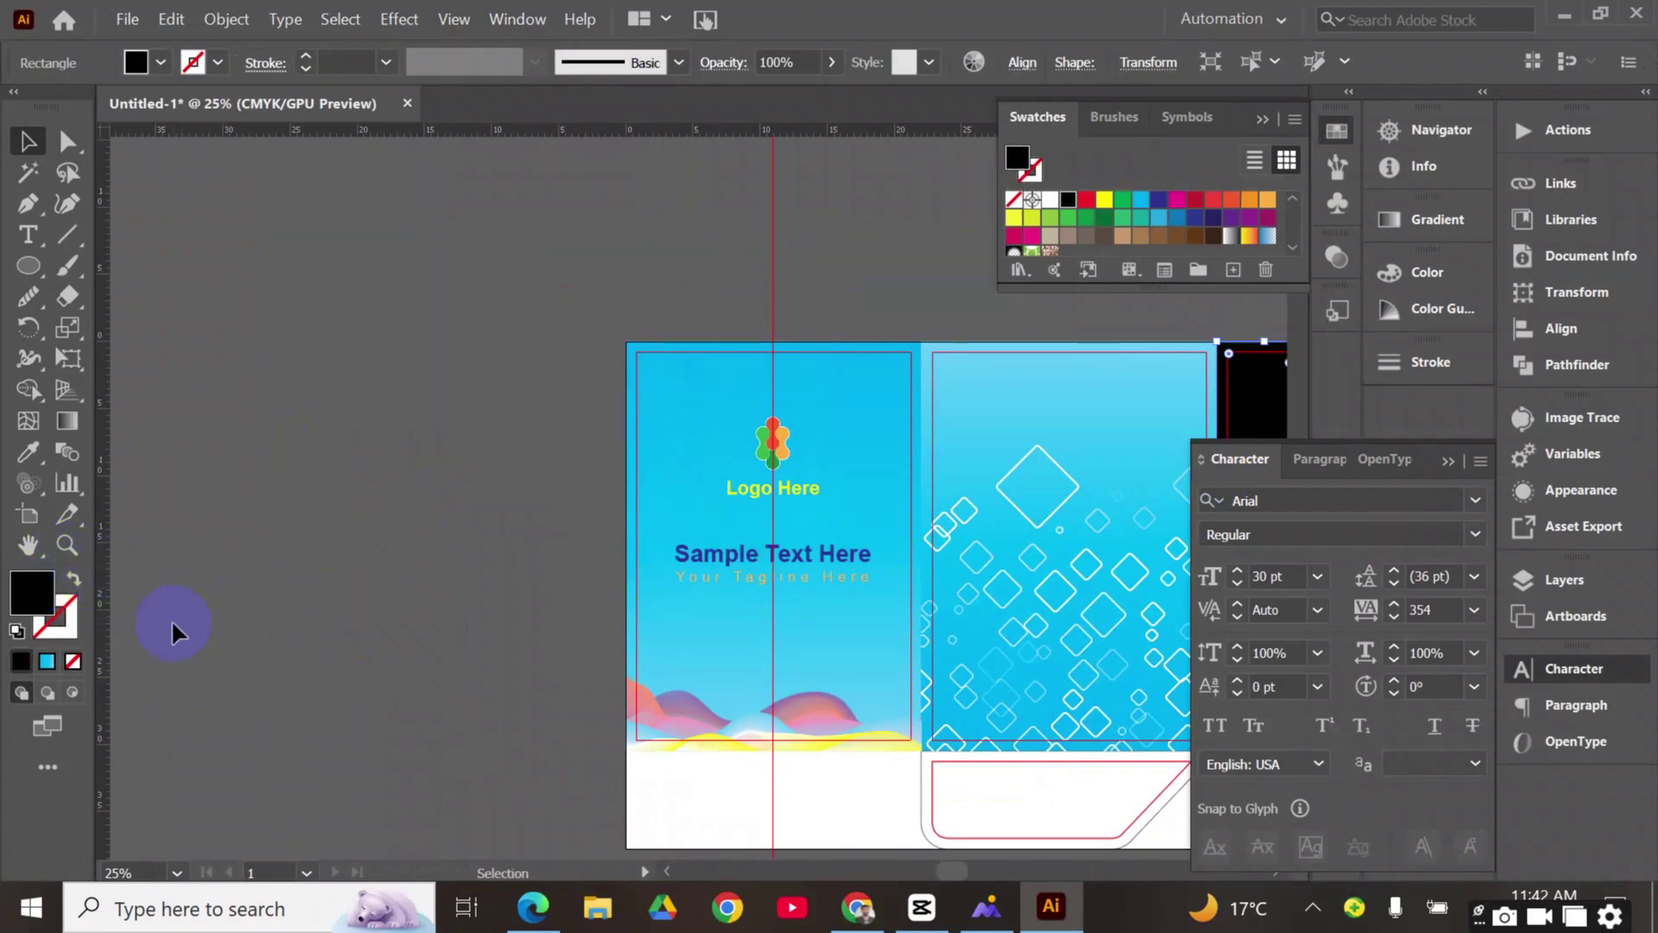
pyautogui.click(48, 662)
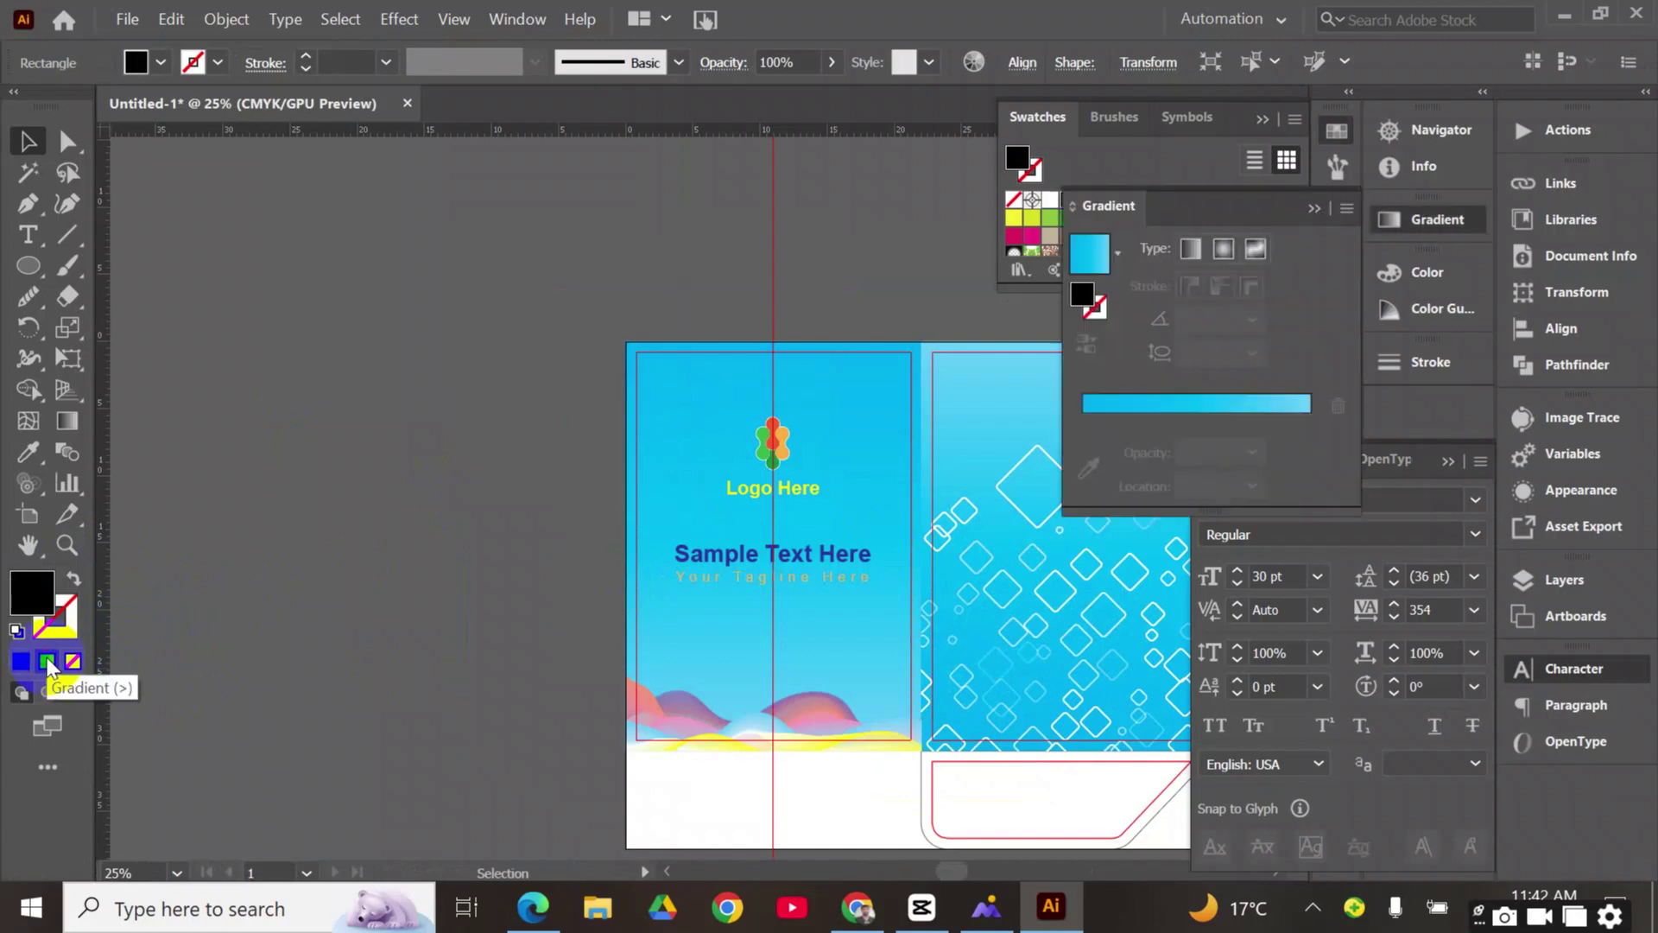
# Set the right flap's gradient angle to 0°
pyautogui.click(1213, 356)
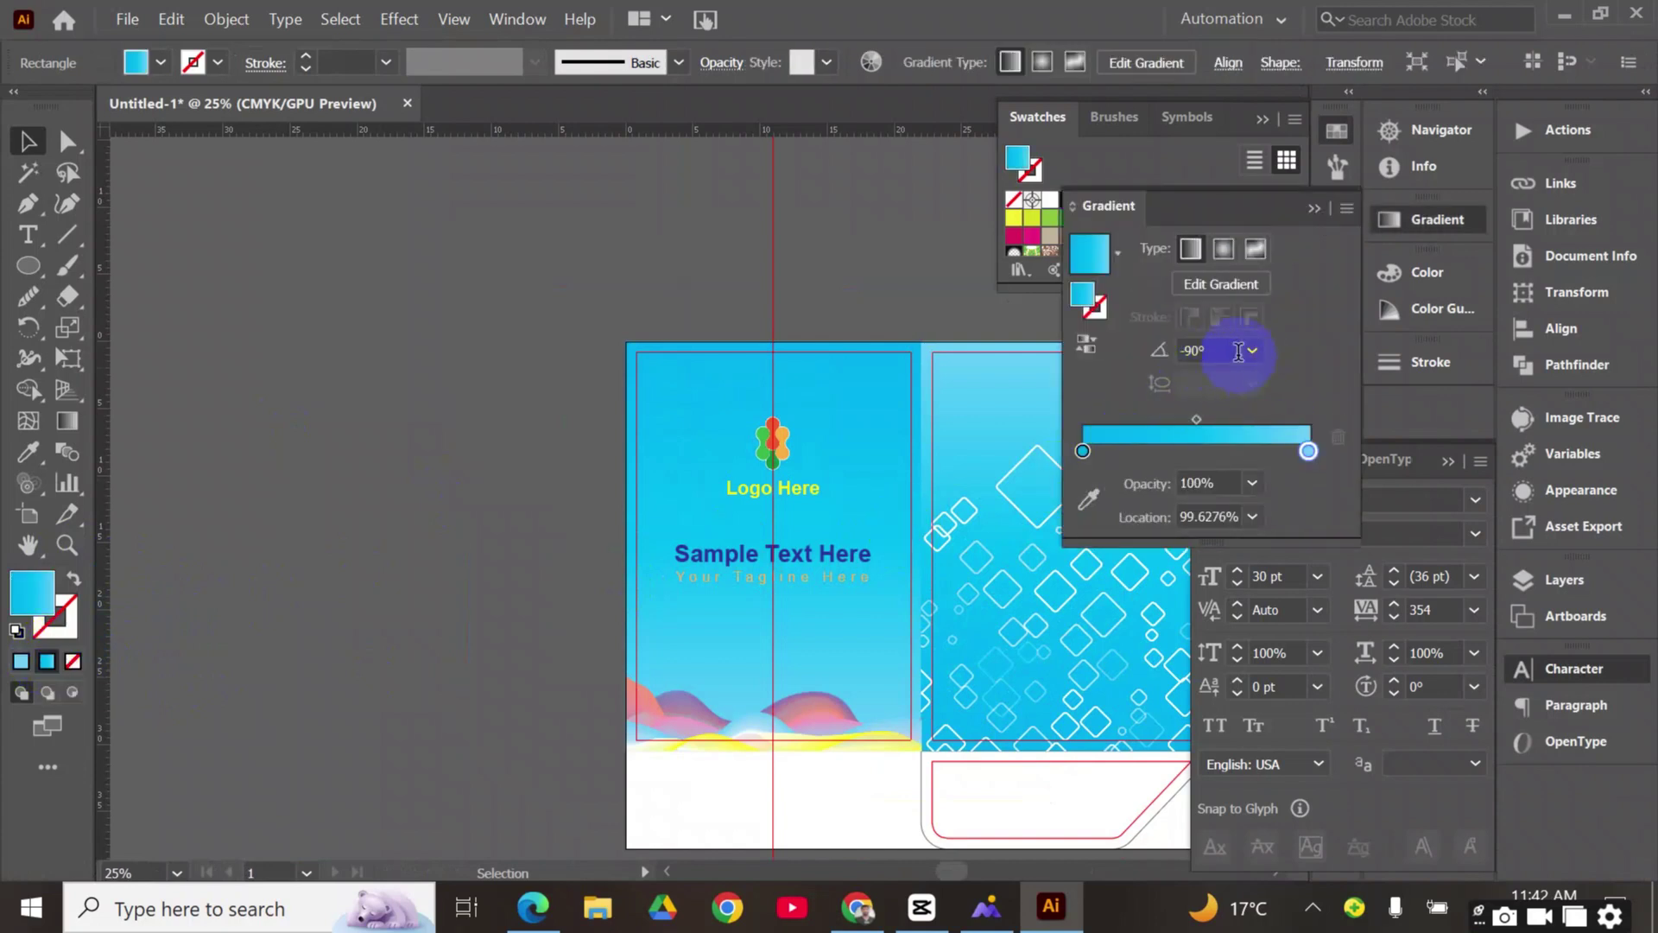
pyautogui.doubleClick(1215, 347)
pyautogui.click(732, 396)
pyautogui.click(787, 299)
pyautogui.moveTo(788, 300); pyautogui.dragTo(468, 297)
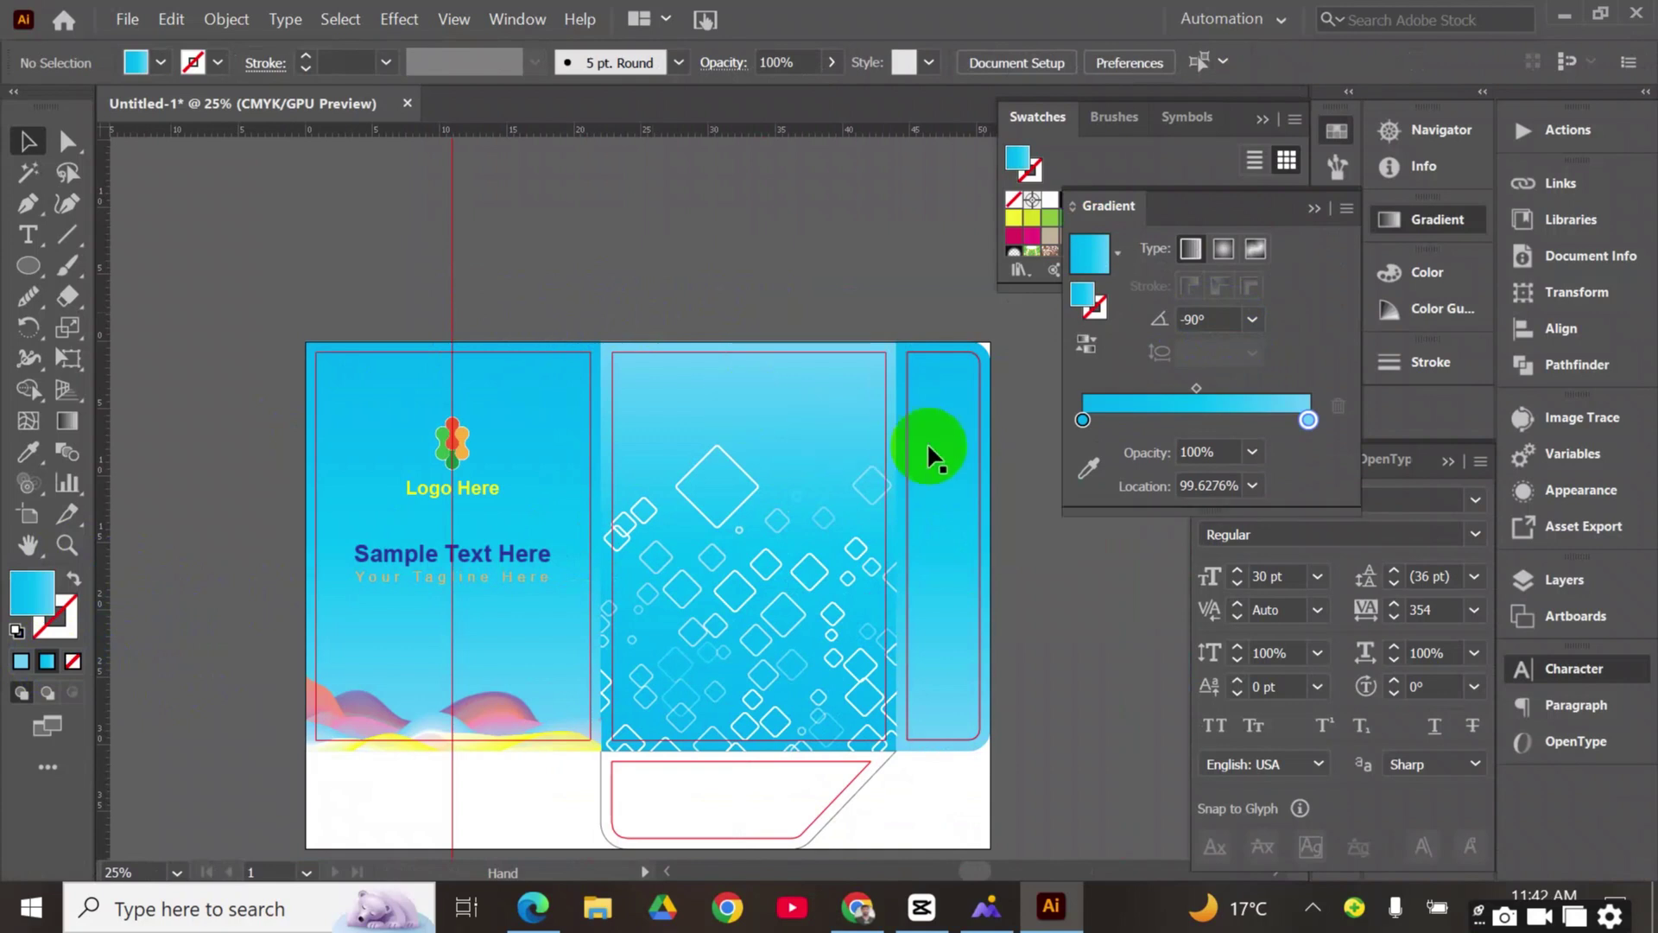
pyautogui.click(955, 372)
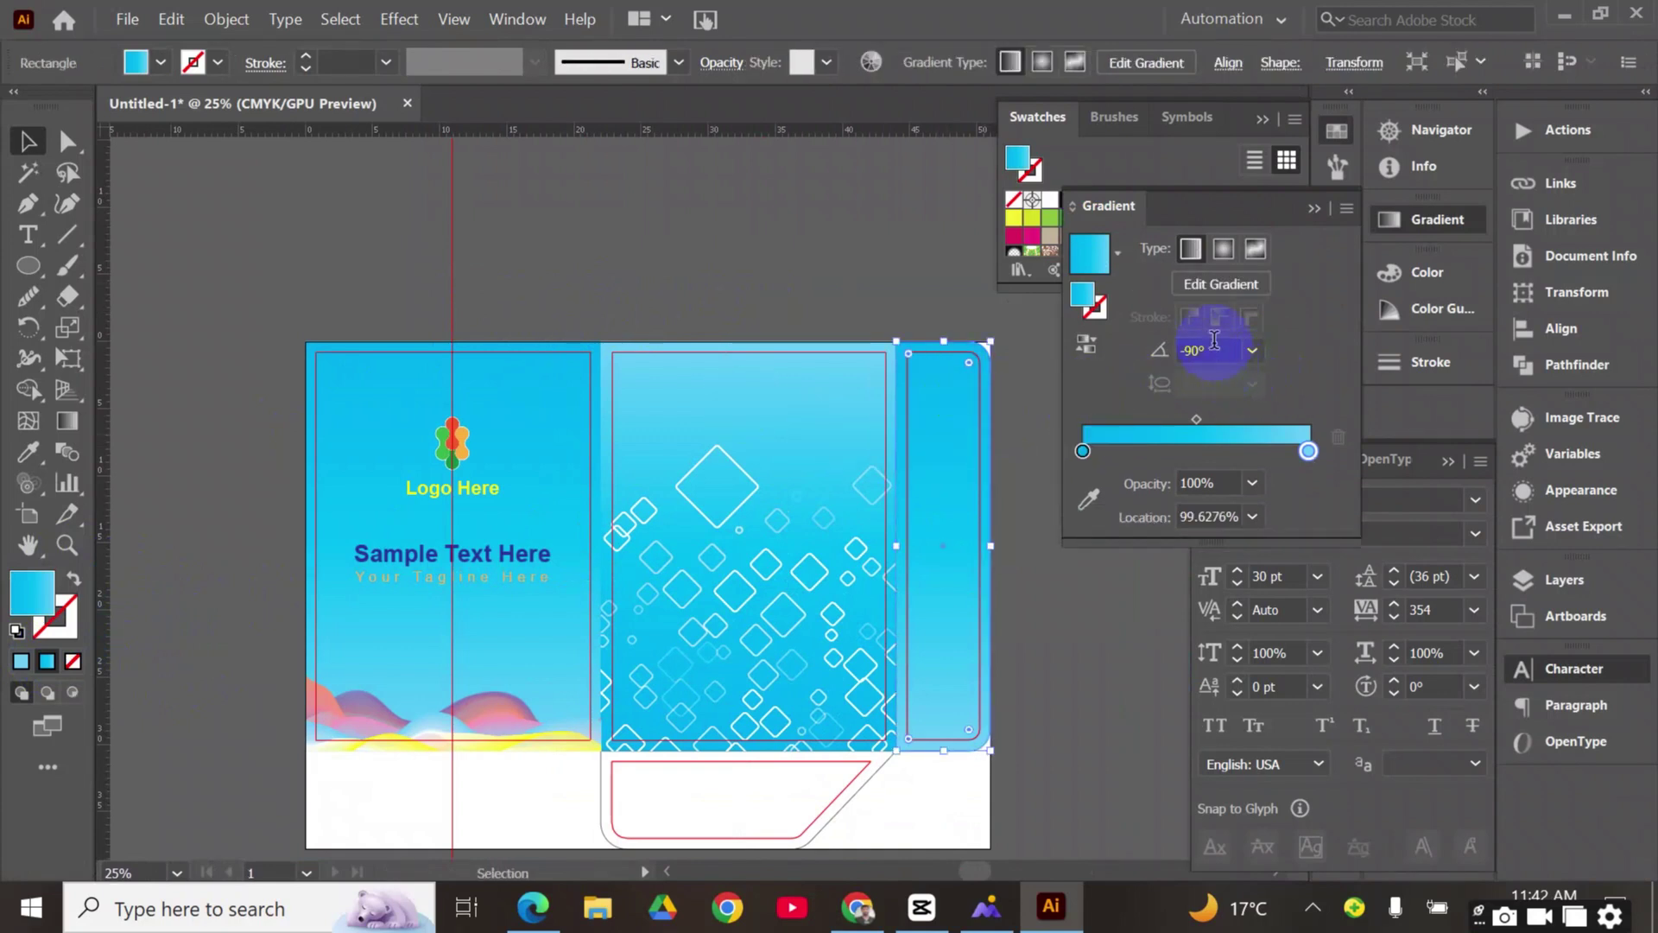
pyautogui.click(1210, 349)
pyautogui.scroll(3, 1207, 349)
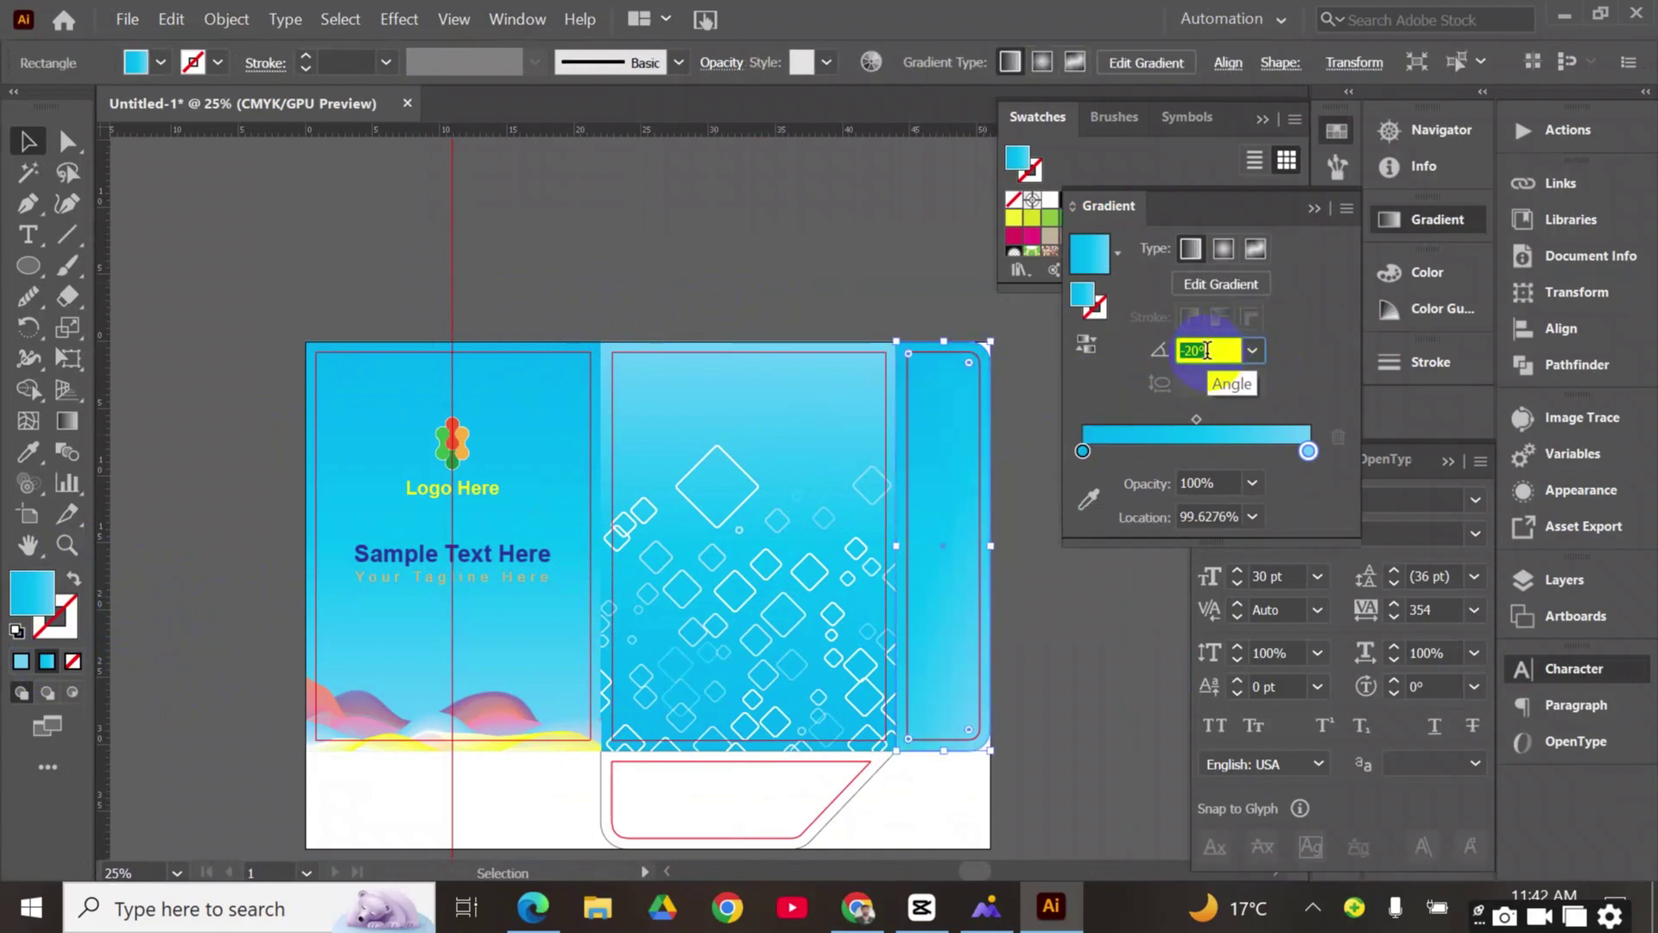
pyautogui.scroll(2, 1207, 350)
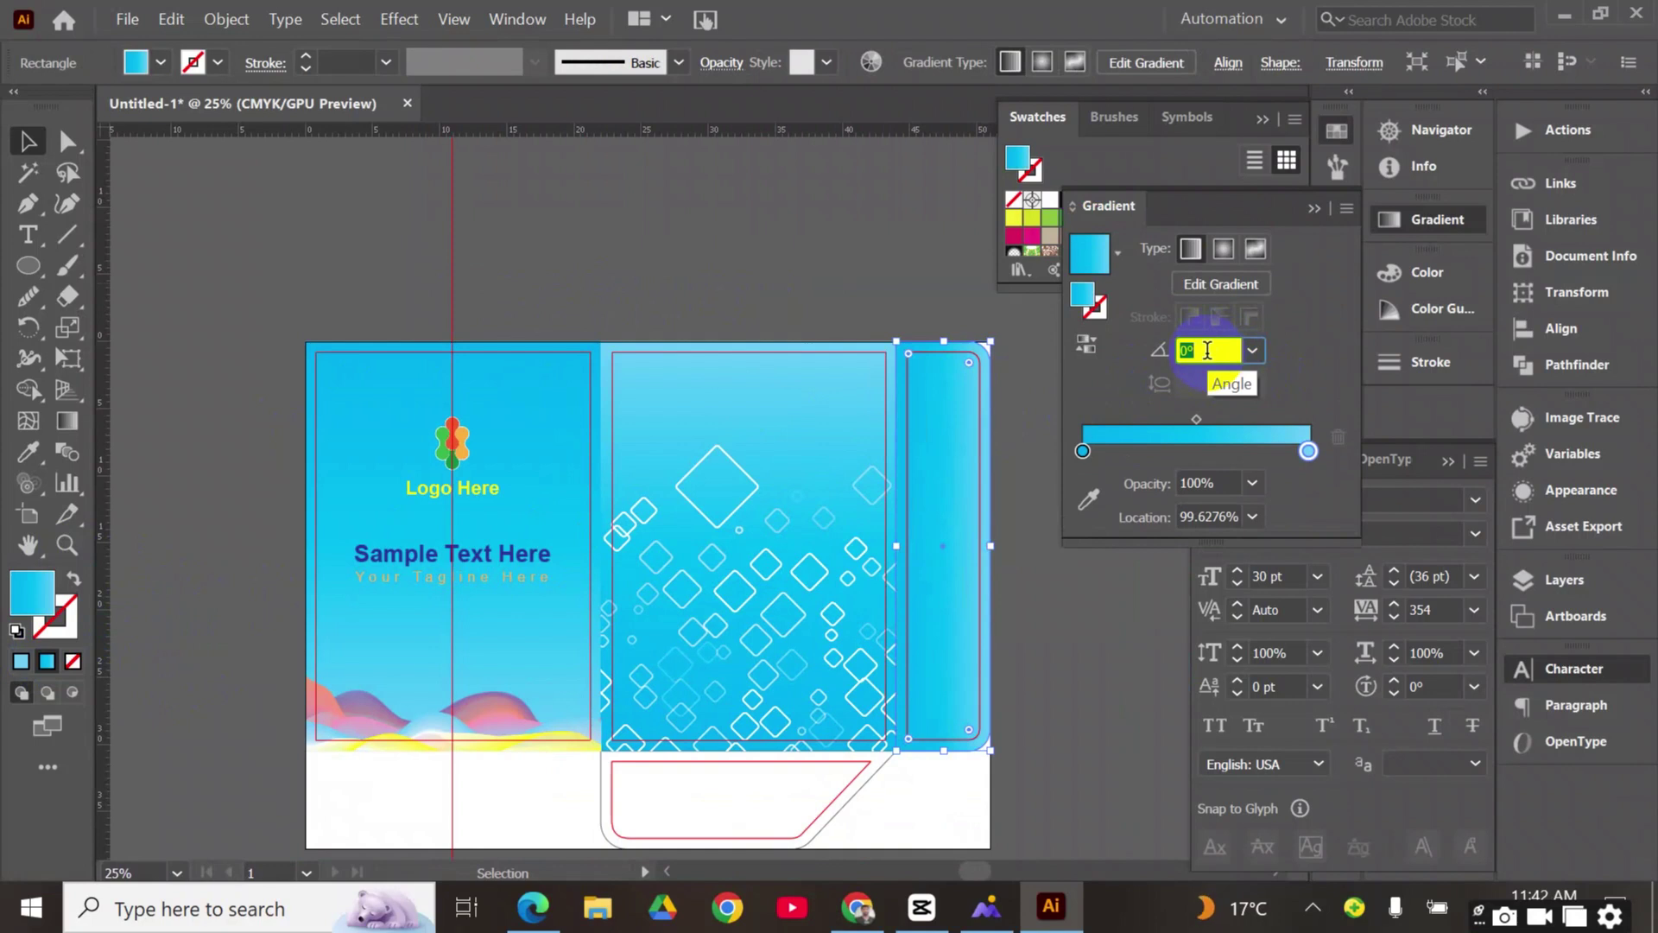
# Set the magenta value of the right flap's first gradient stop to 10%
pyautogui.click(1082, 452)
pyautogui.doubleClick(1082, 452)
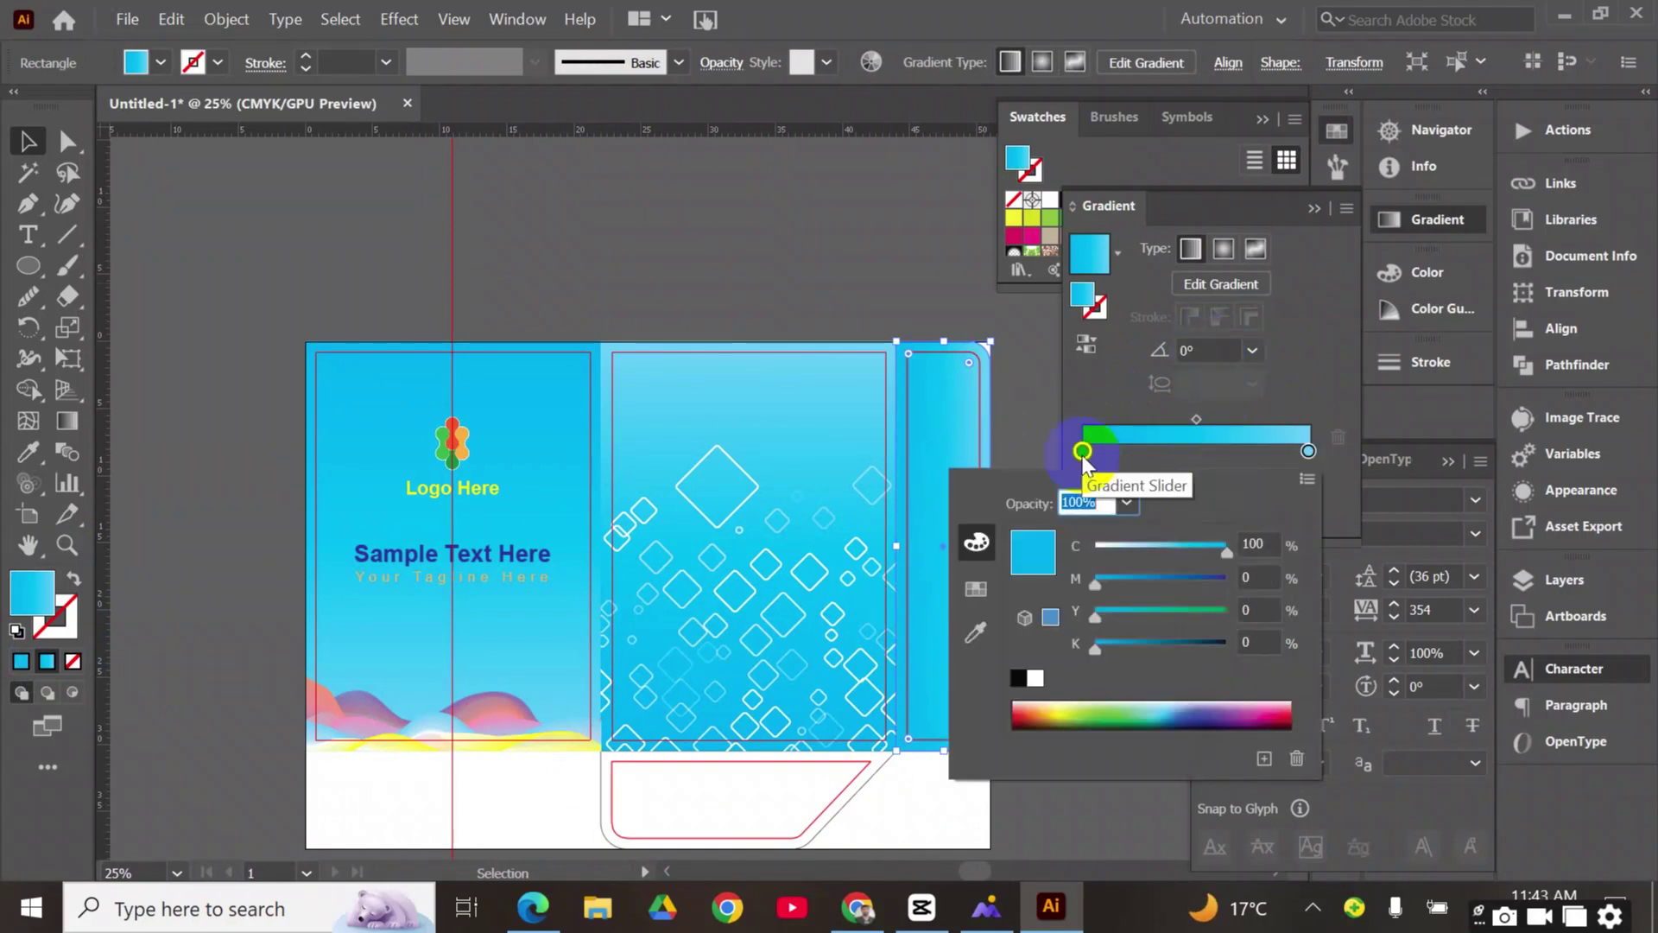
pyautogui.click(1256, 578)
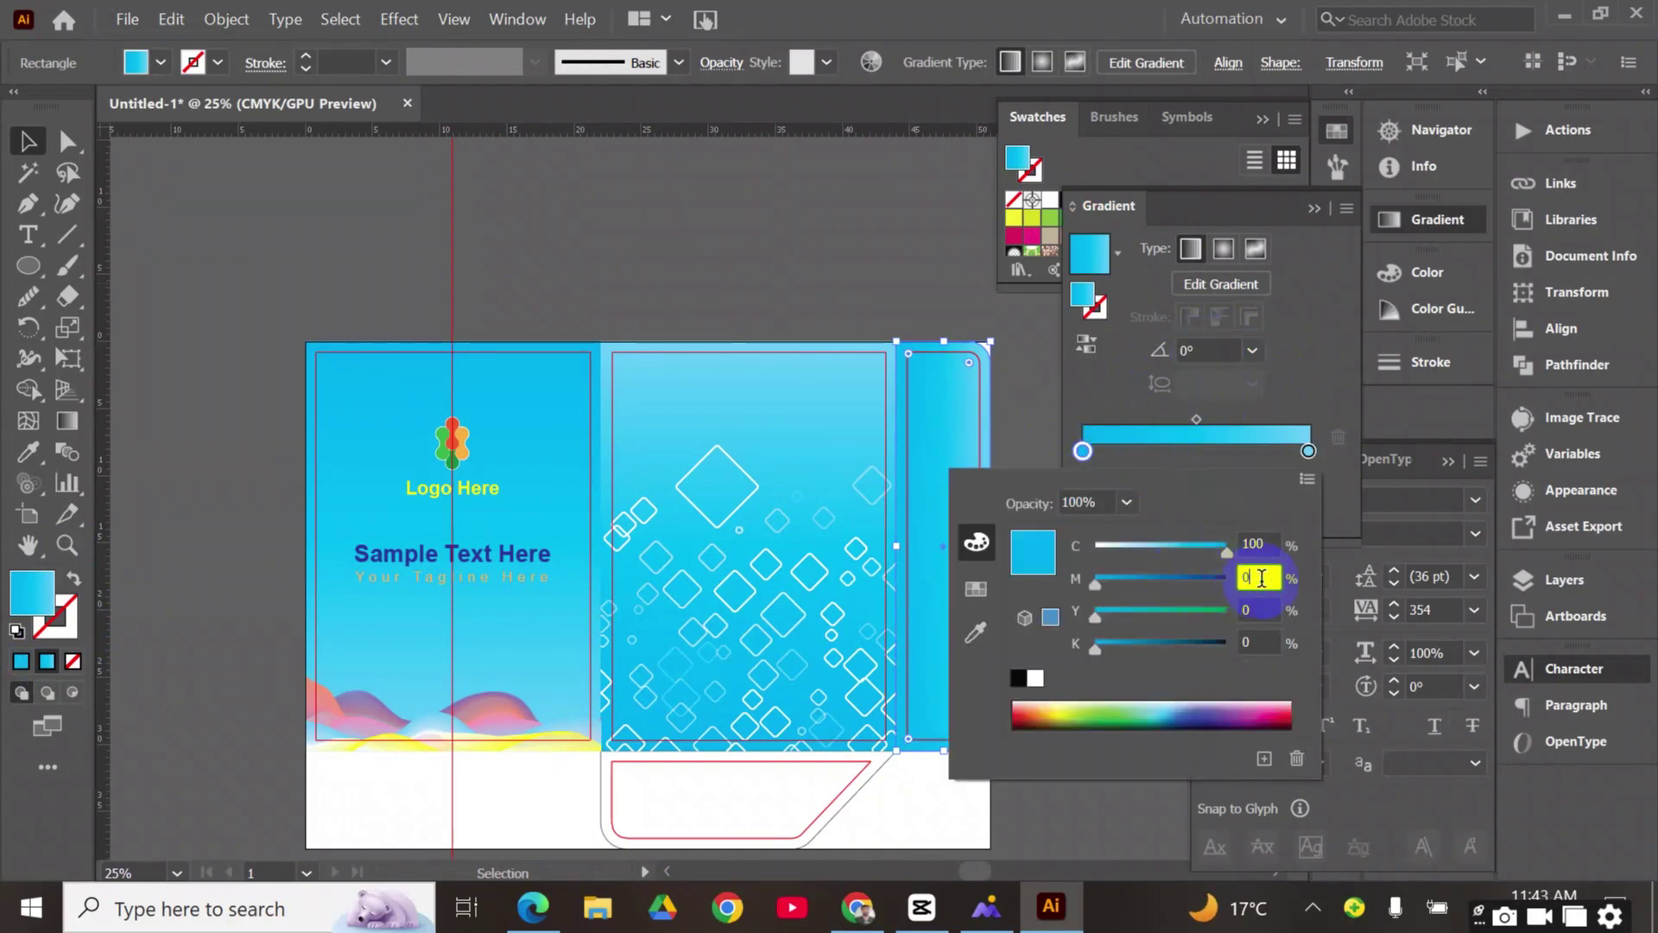
pyautogui.scroll(1, 1261, 578)
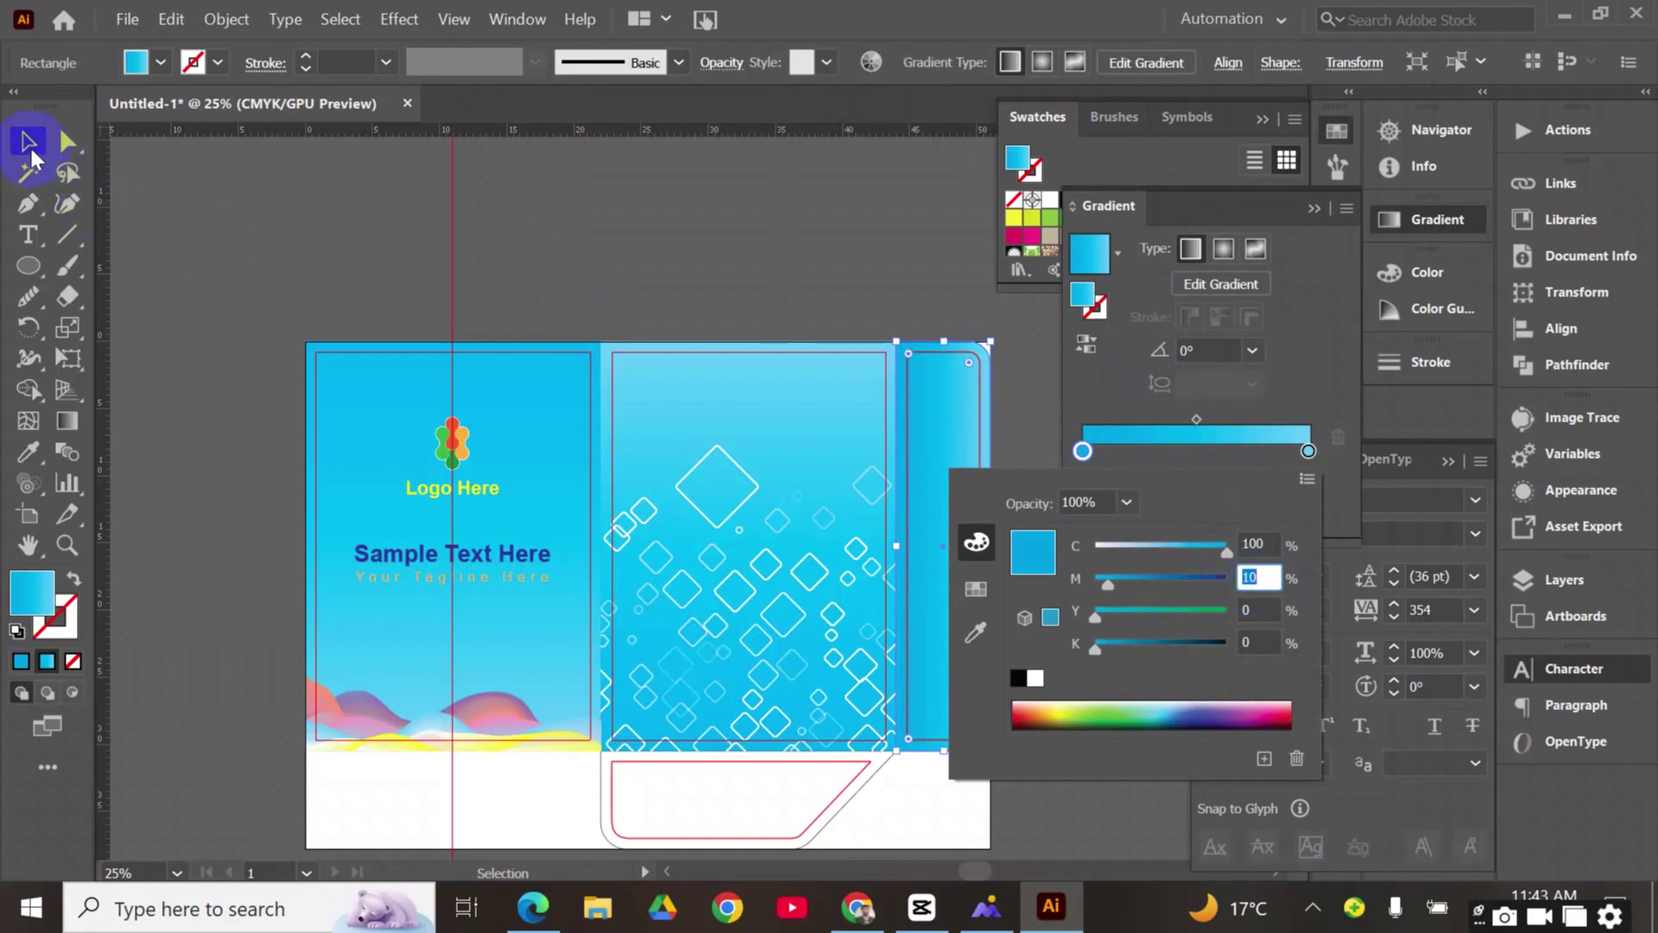
pyautogui.click(30, 145)
# Remove the stroke from the folder's bottom flap and fill it with the blue linear gradient
pyautogui.scroll(-2, 501, 436)
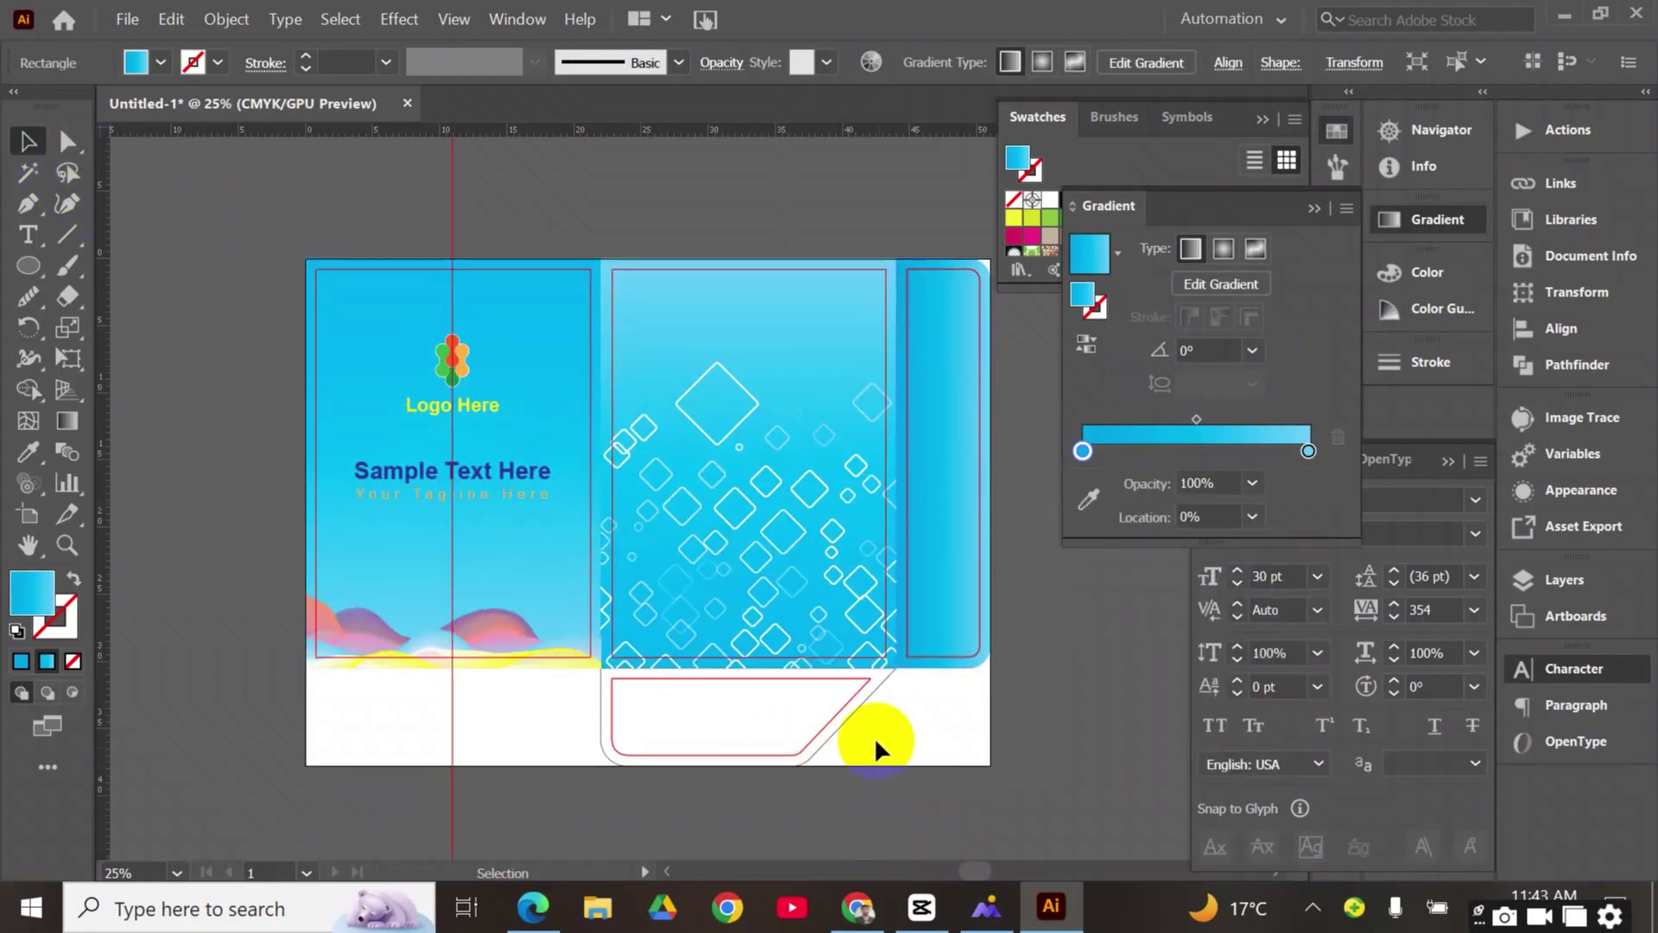
pyautogui.click(849, 714)
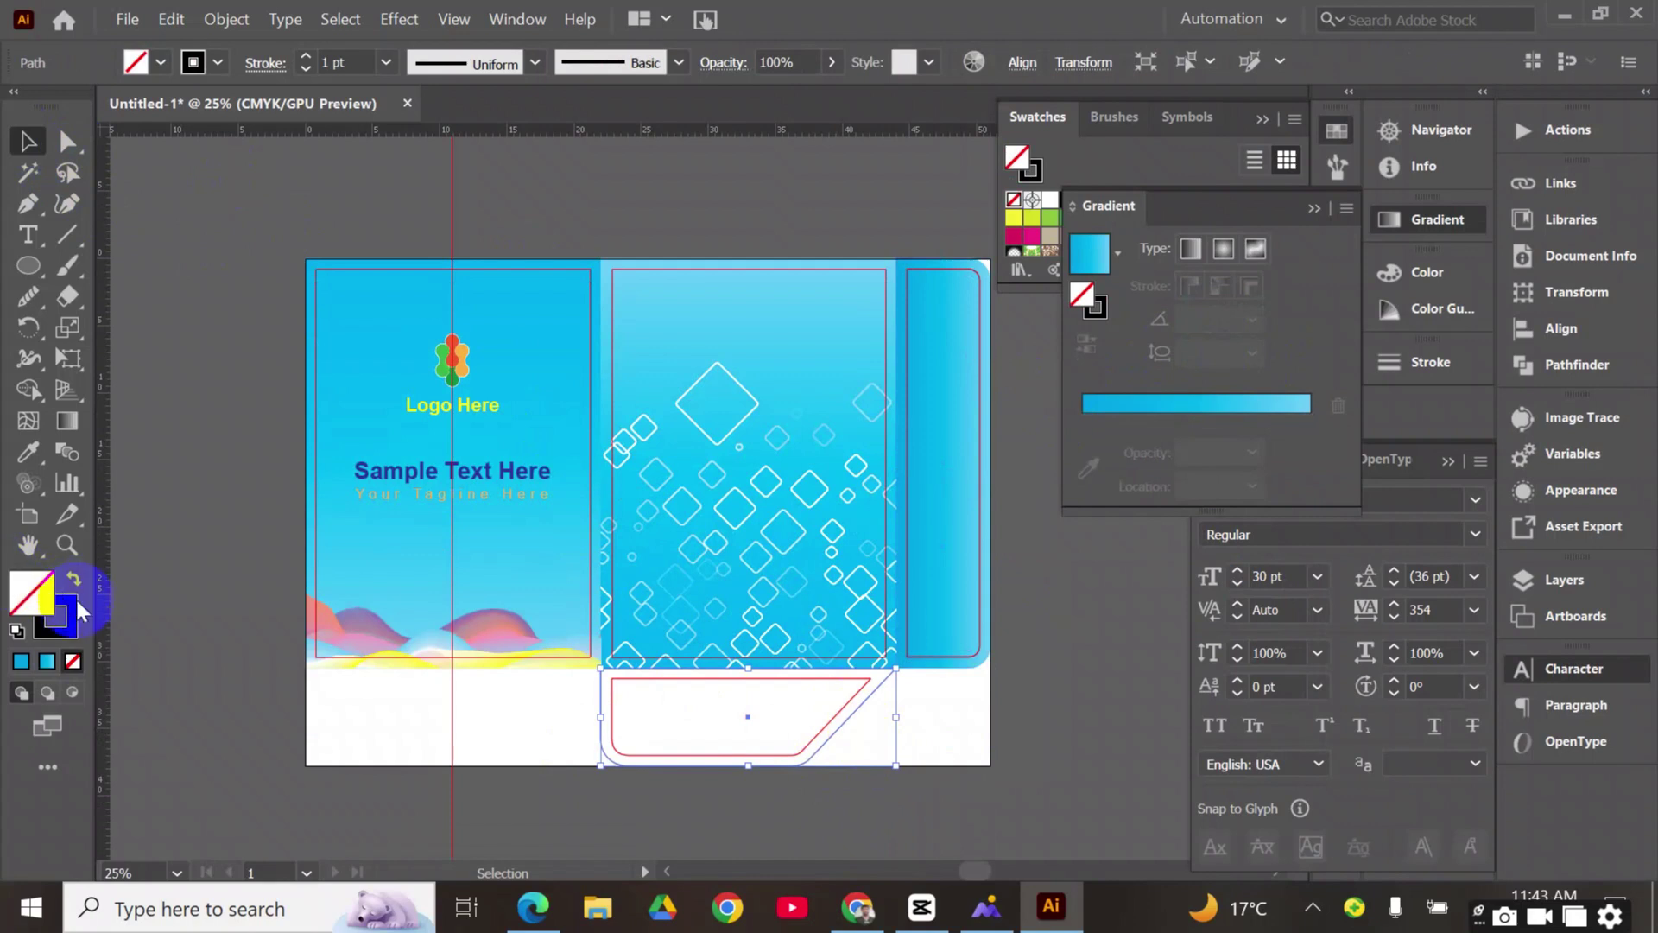
pyautogui.click(75, 621)
pyautogui.click(73, 662)
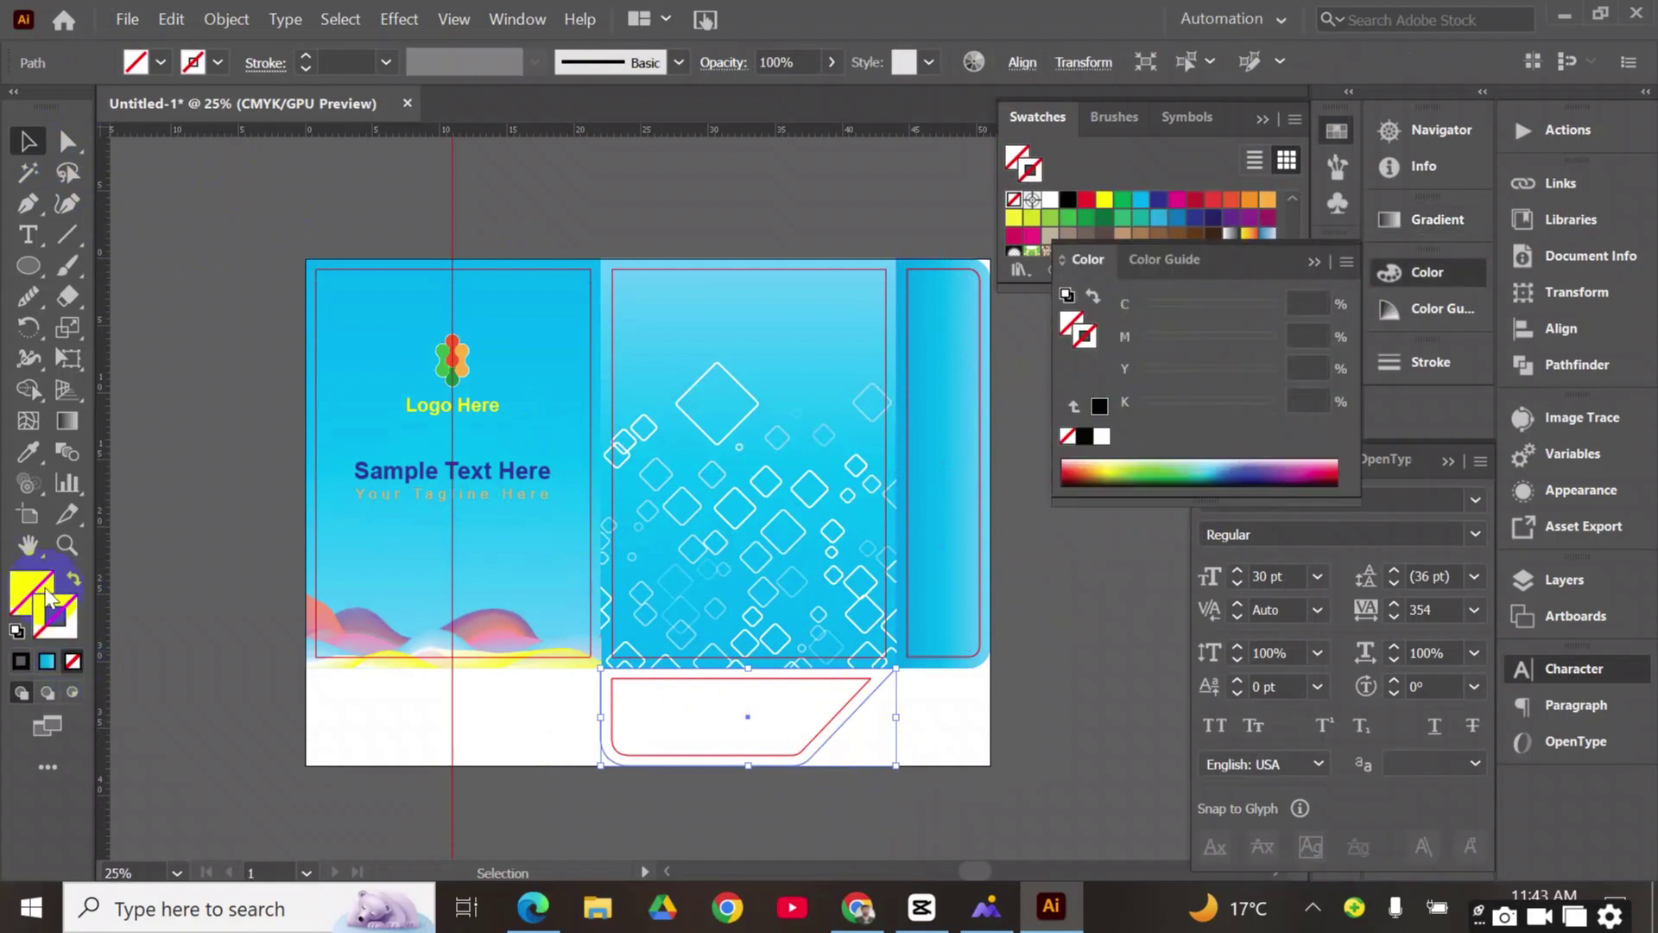
pyautogui.click(41, 591)
pyautogui.click(48, 663)
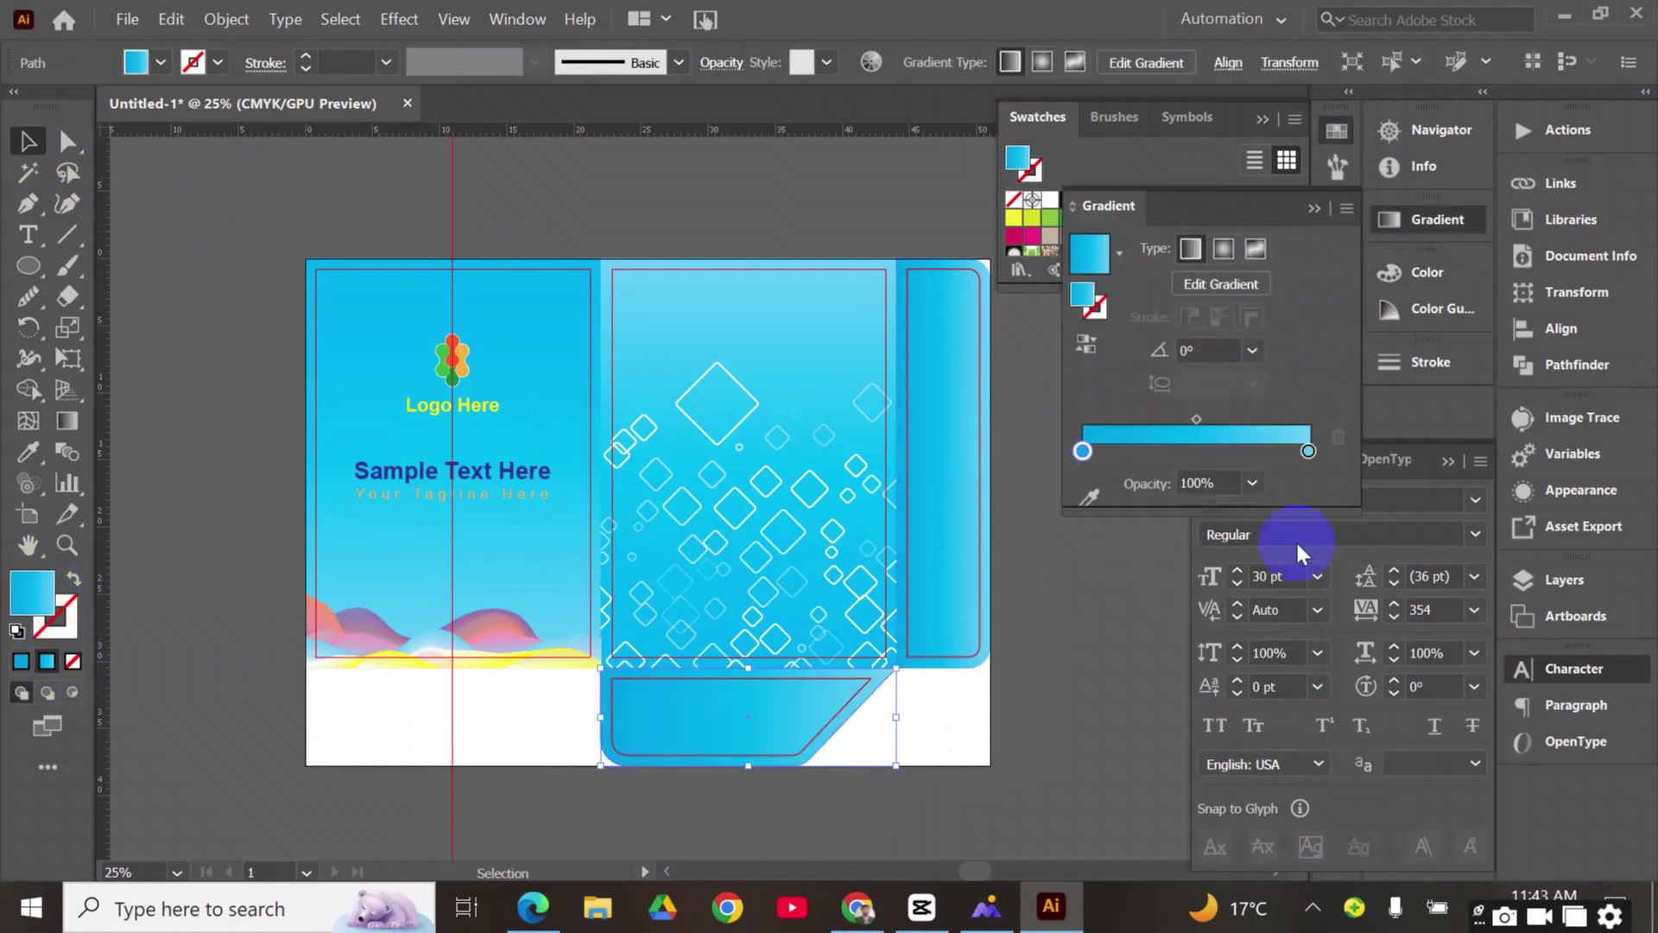
# Set the bottom flap's gradient angle to -90°
pyautogui.click(1188, 451)
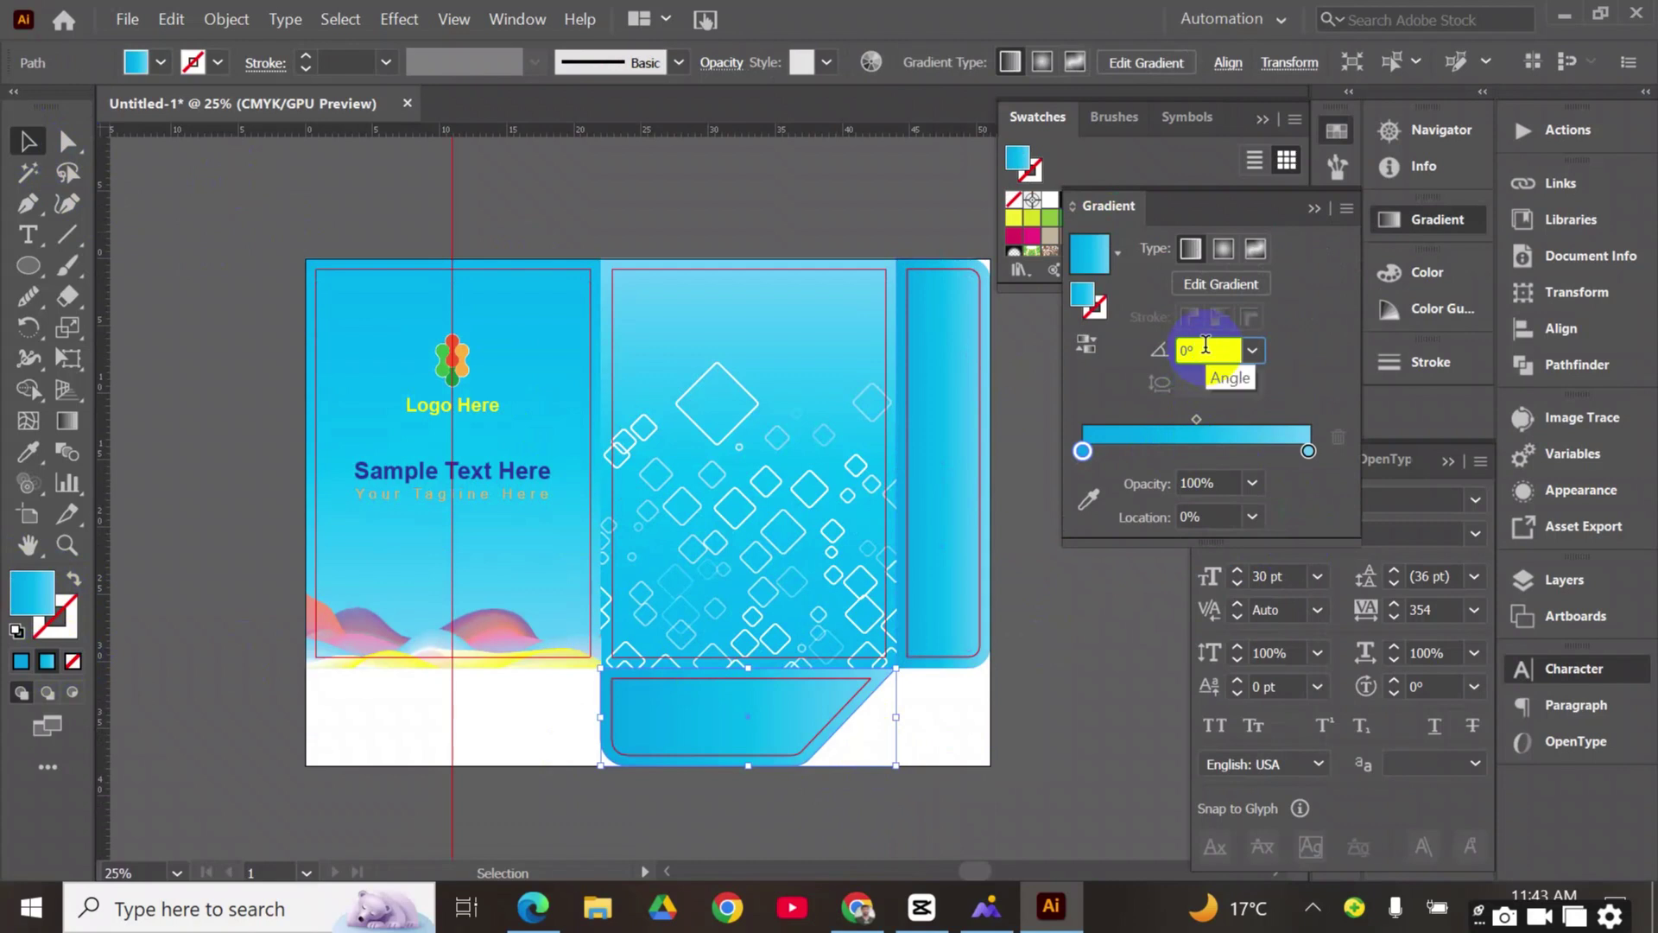
pyautogui.write('20')
pyautogui.press('Return')
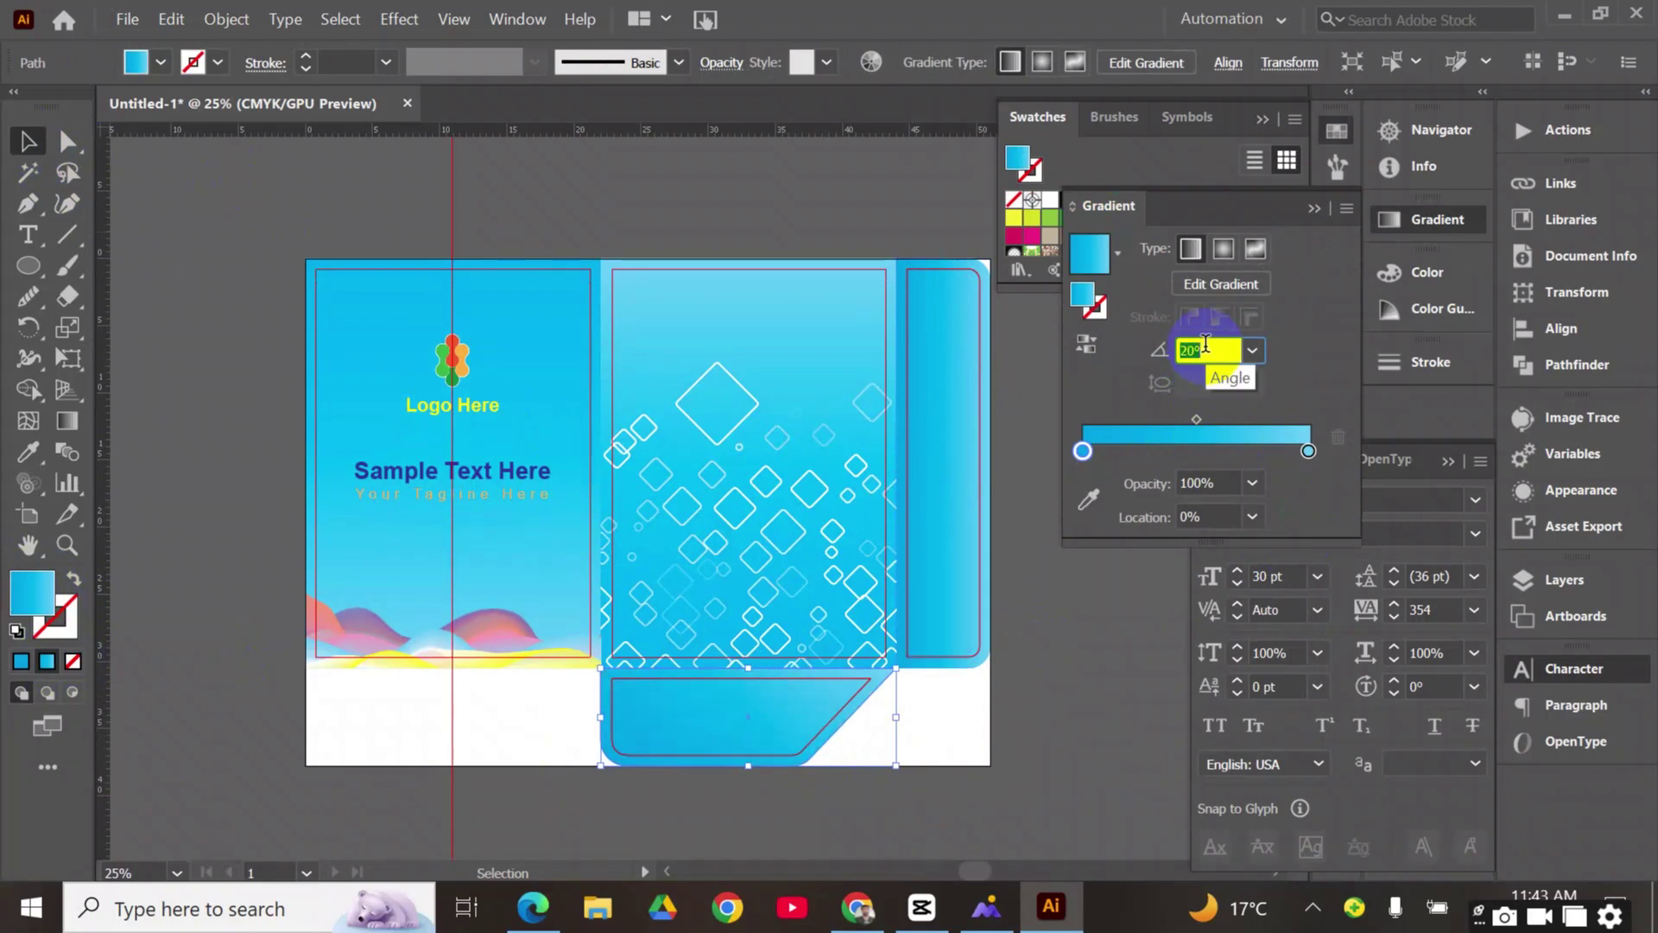
pyautogui.write('-80')
pyautogui.press('Return')
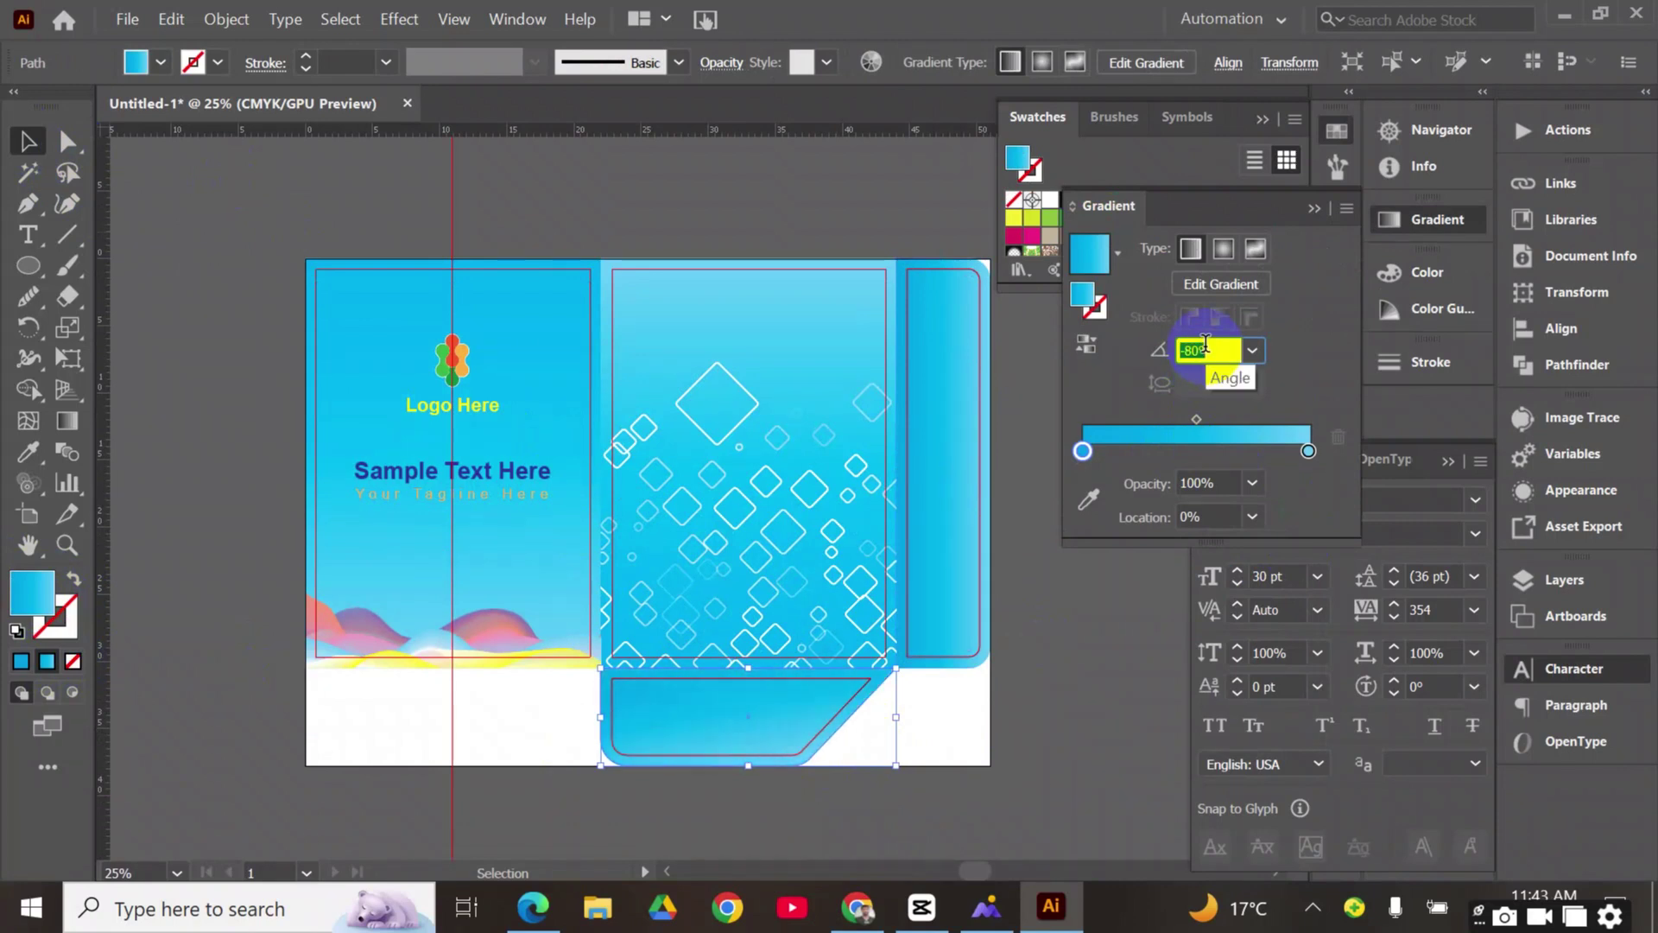
pyautogui.write('-90')
pyautogui.press('Return')
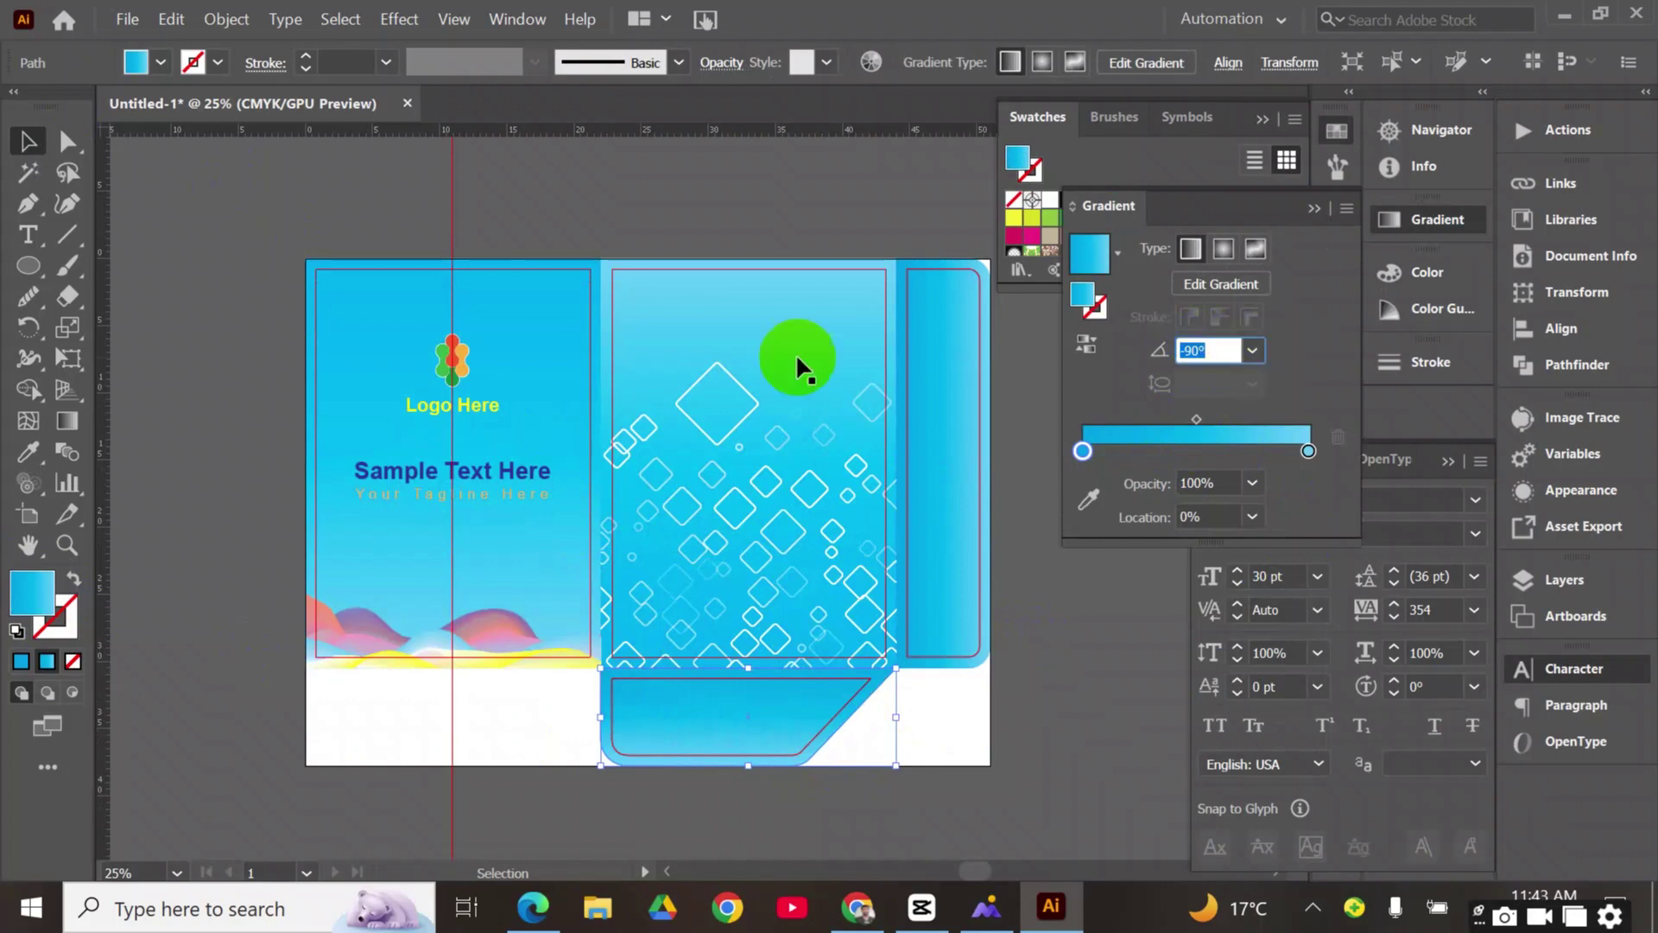
# Hide the interface panels and all guides to preview the folder artwork
pyautogui.press('Tab')
pyautogui.rightClick(1068, 422)
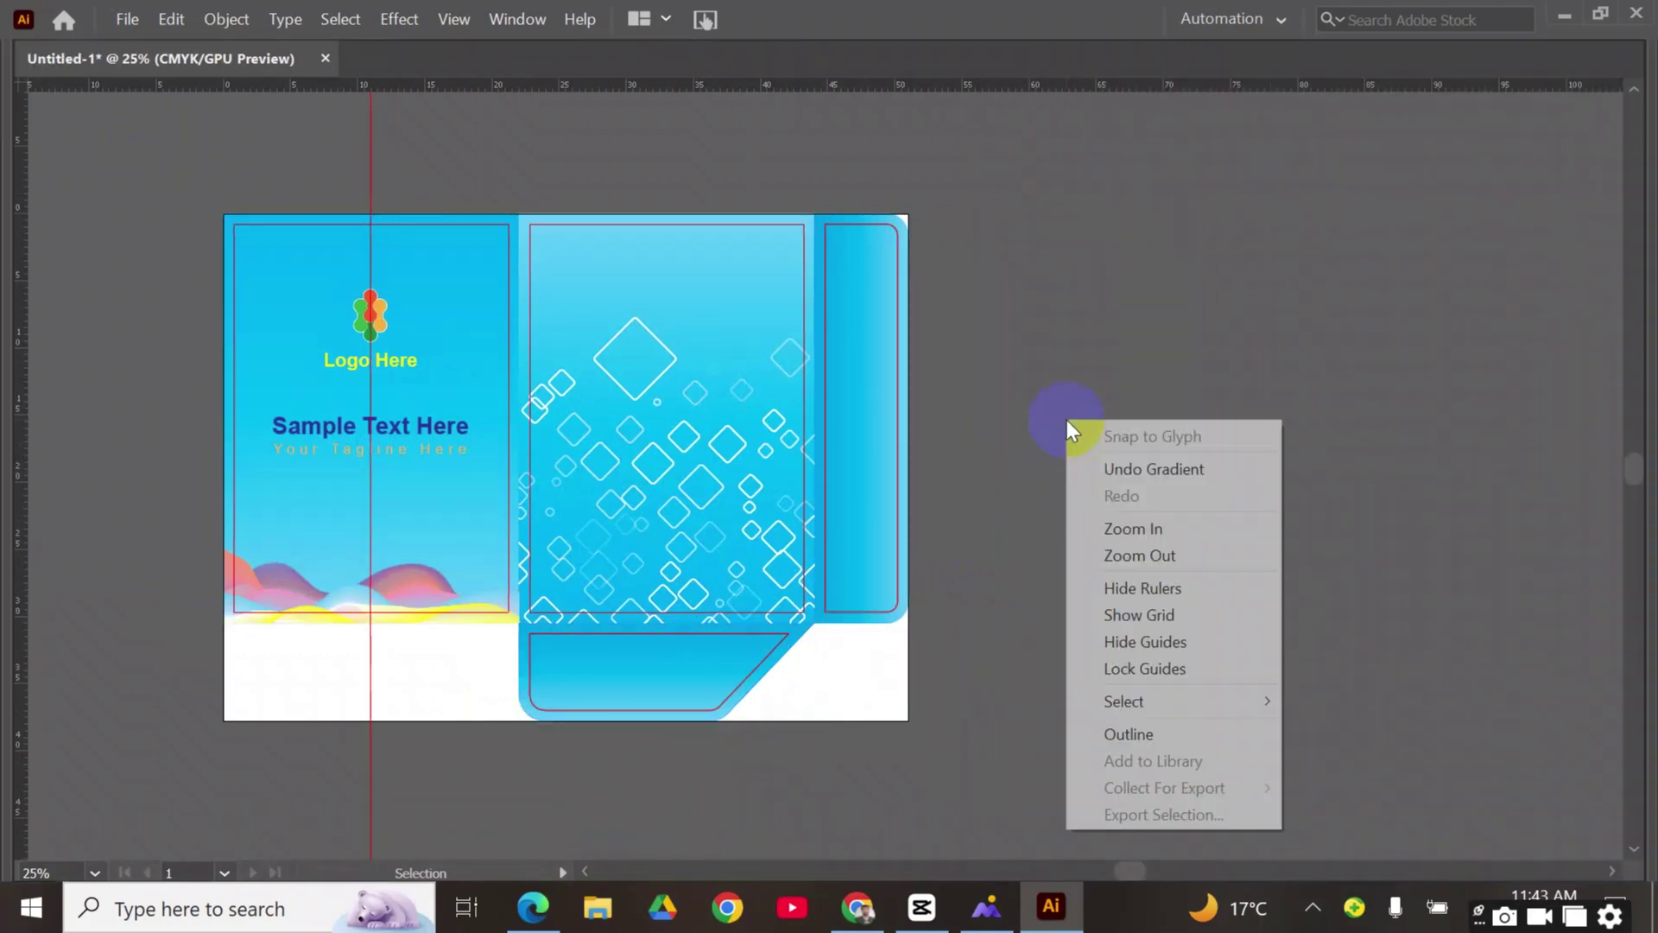
pyautogui.click(1180, 640)
# Examine the folder layout up close, including the cover text, diamond pattern, waves and both flaps
pyautogui.press('z')
pyautogui.click(652, 630)
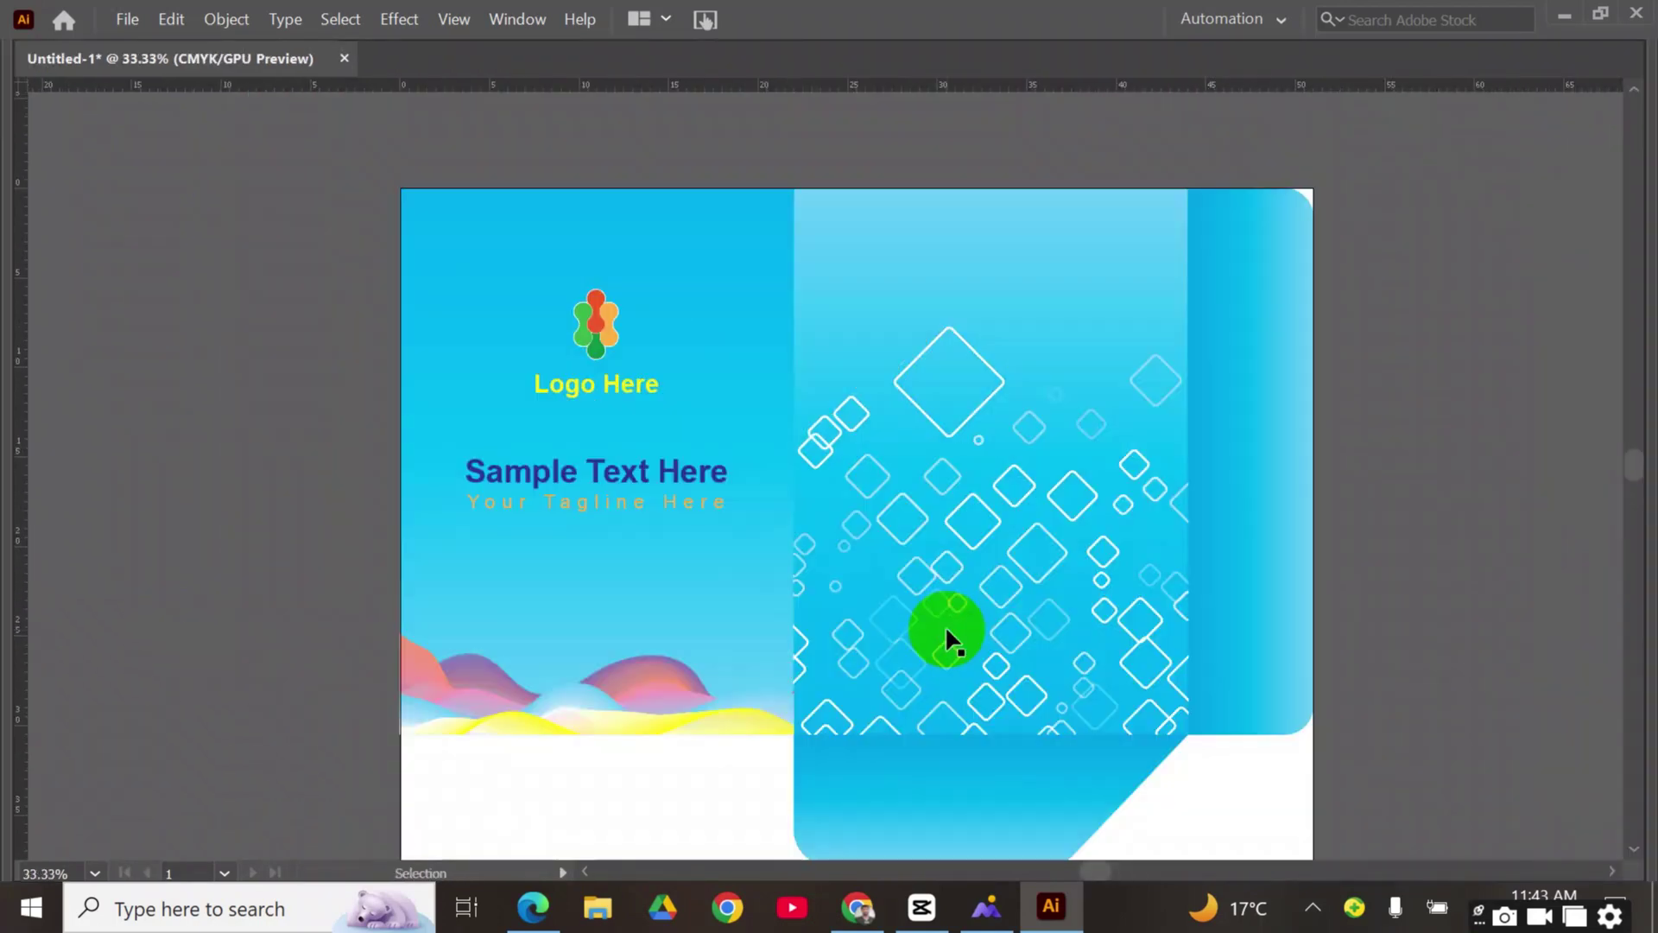
pyautogui.moveTo(936, 689); pyautogui.dragTo(879, 636)
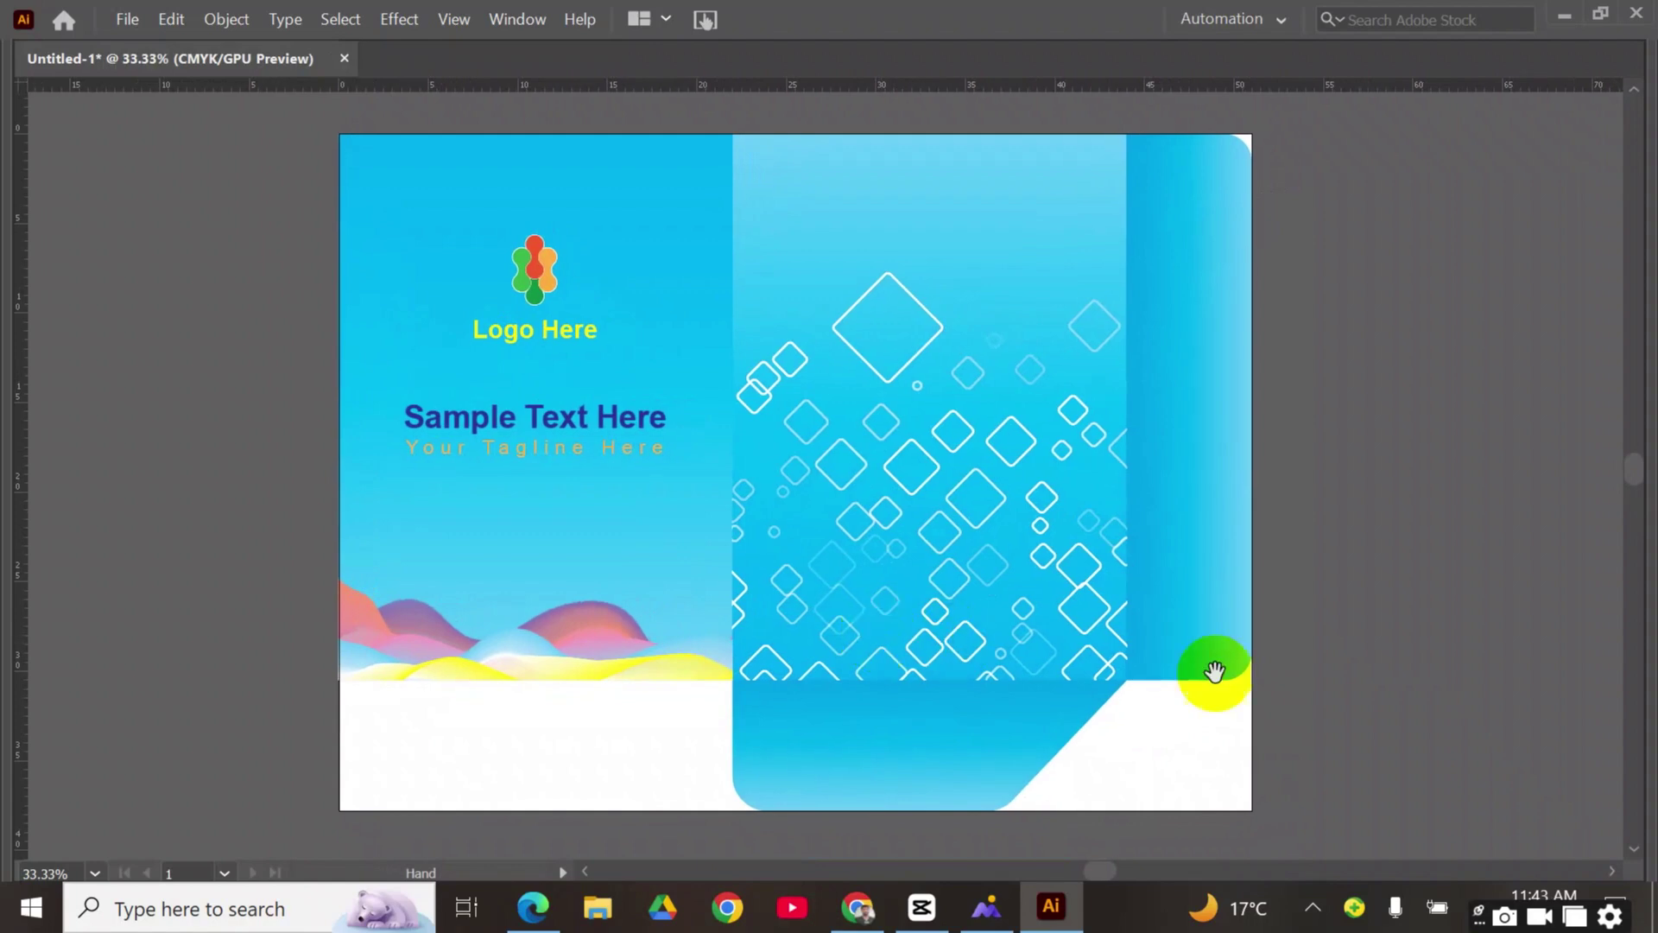
pyautogui.moveTo(1255, 691); pyautogui.dragTo(1232, 670)
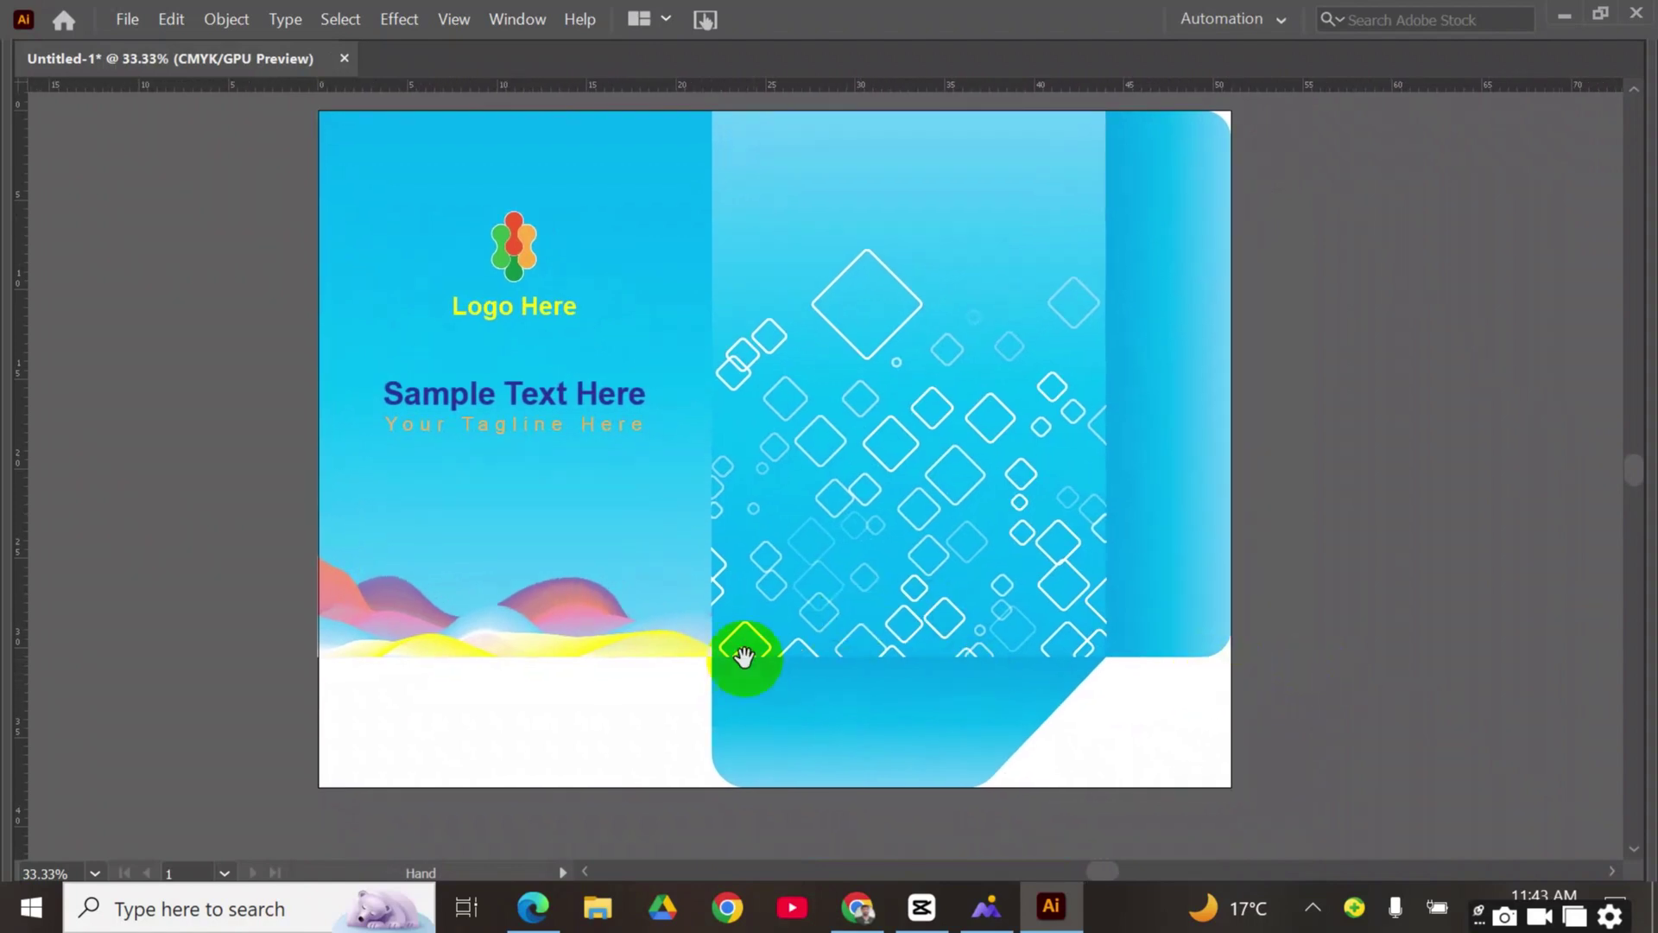
pyautogui.click(687, 650)
pyautogui.moveTo(840, 563); pyautogui.dragTo(822, 666)
pyautogui.moveTo(910, 562); pyautogui.dragTo(900, 642)
pyautogui.moveTo(969, 547); pyautogui.dragTo(918, 599)
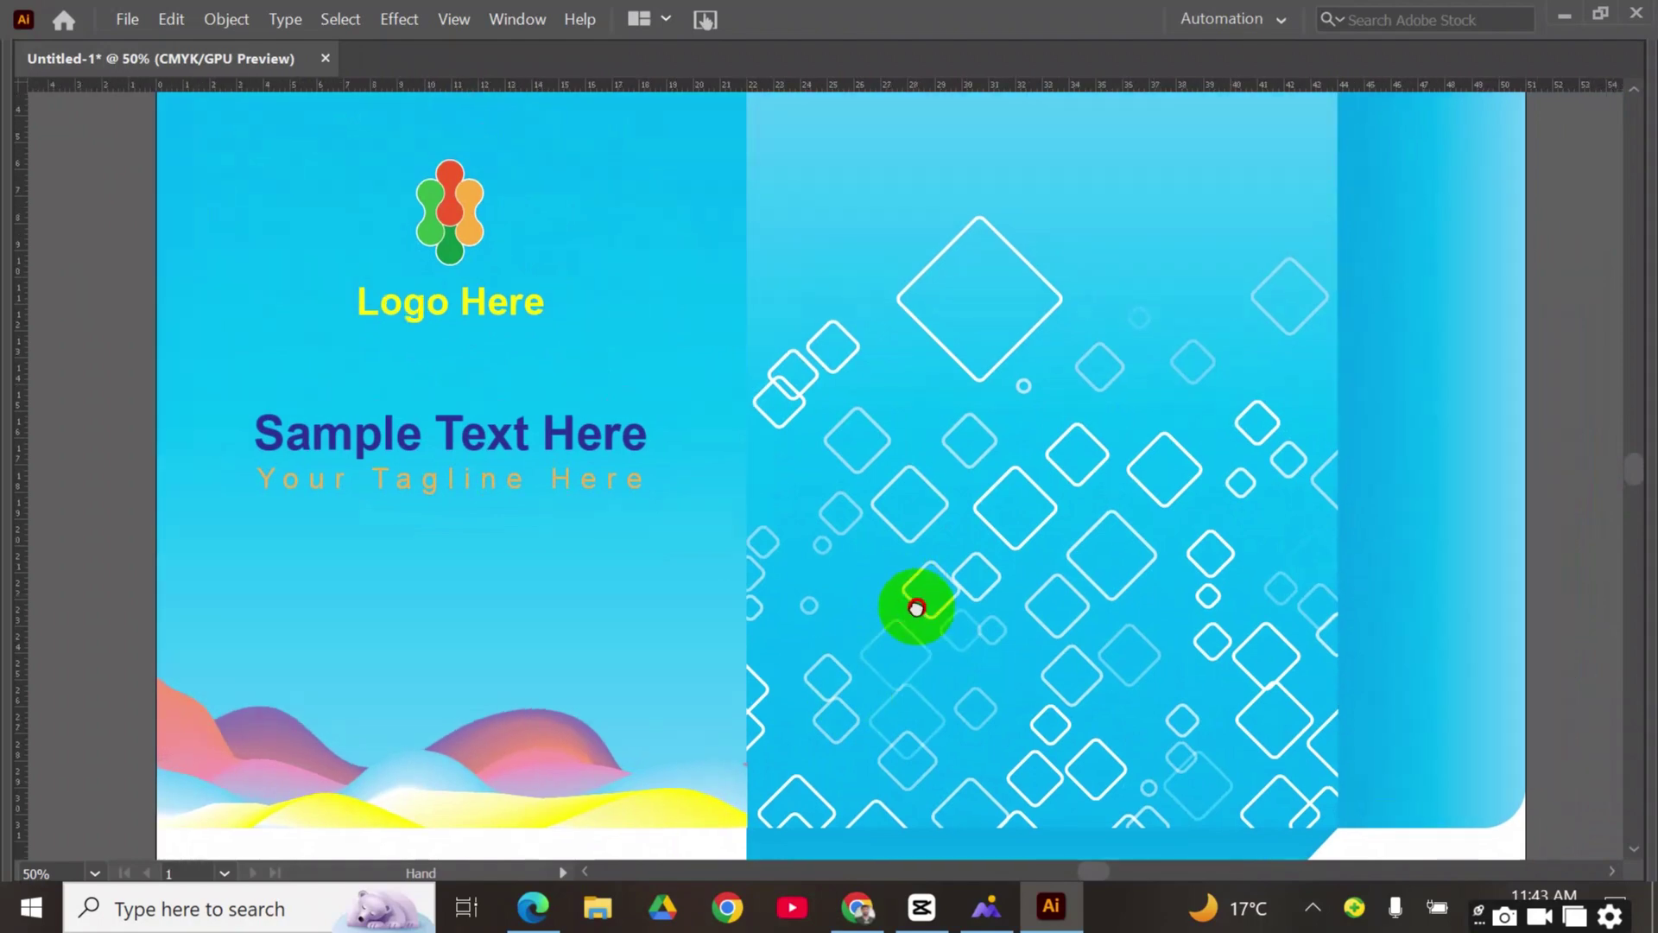
pyautogui.moveTo(936, 478); pyautogui.dragTo(946, 580)
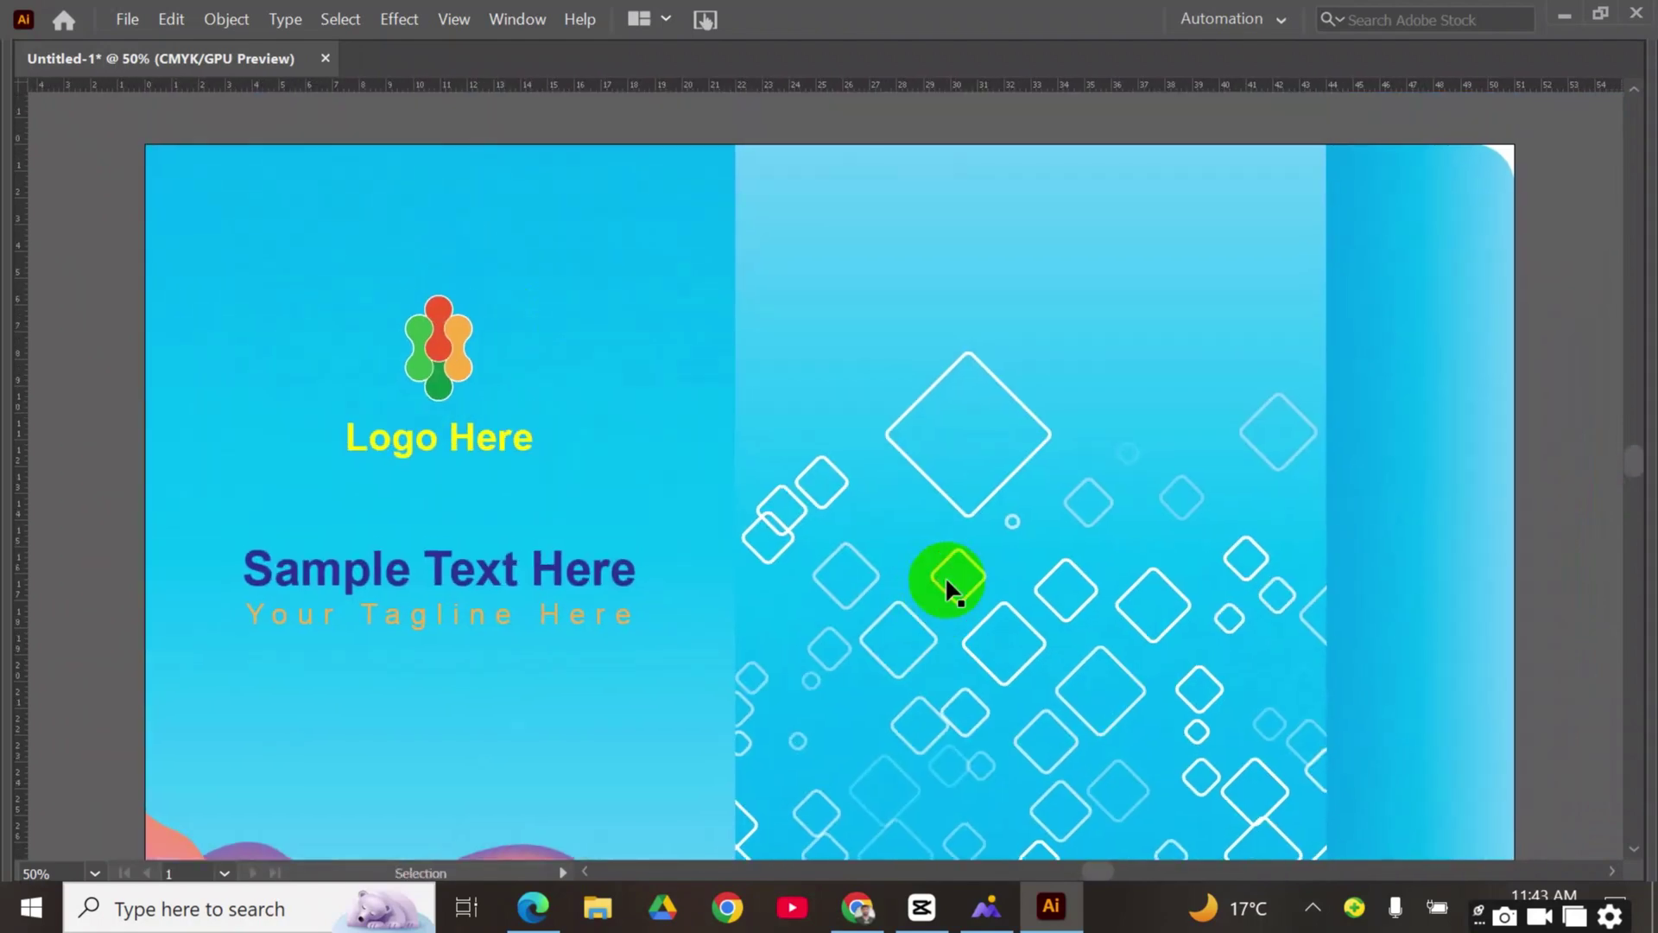